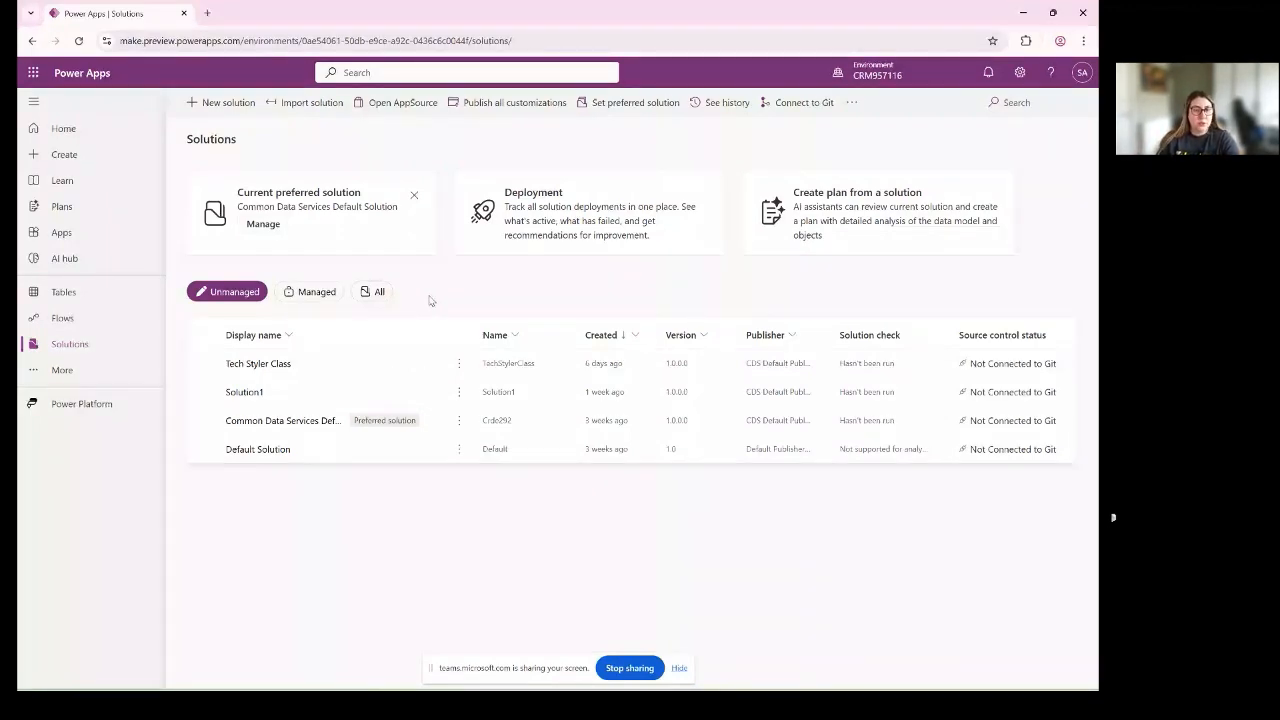
- Open the Tech Styler Class solution and start a new model-driven app in it
click(258, 363)
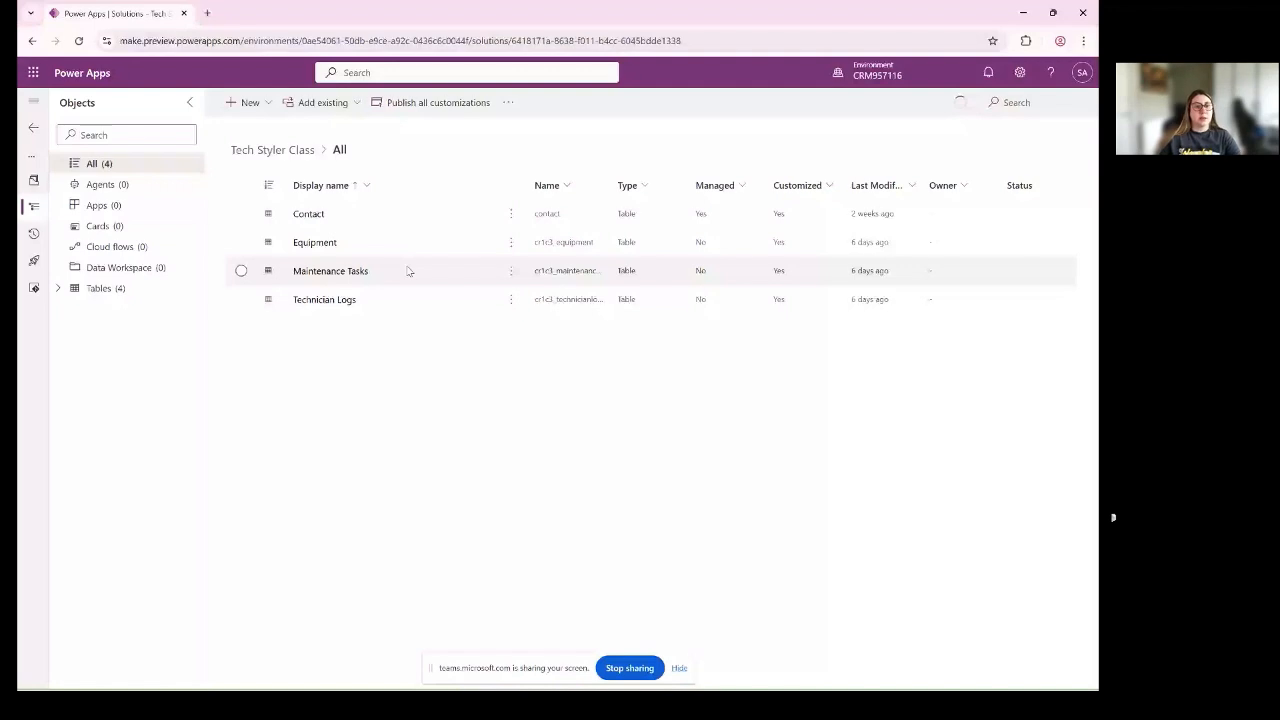
click(98, 288)
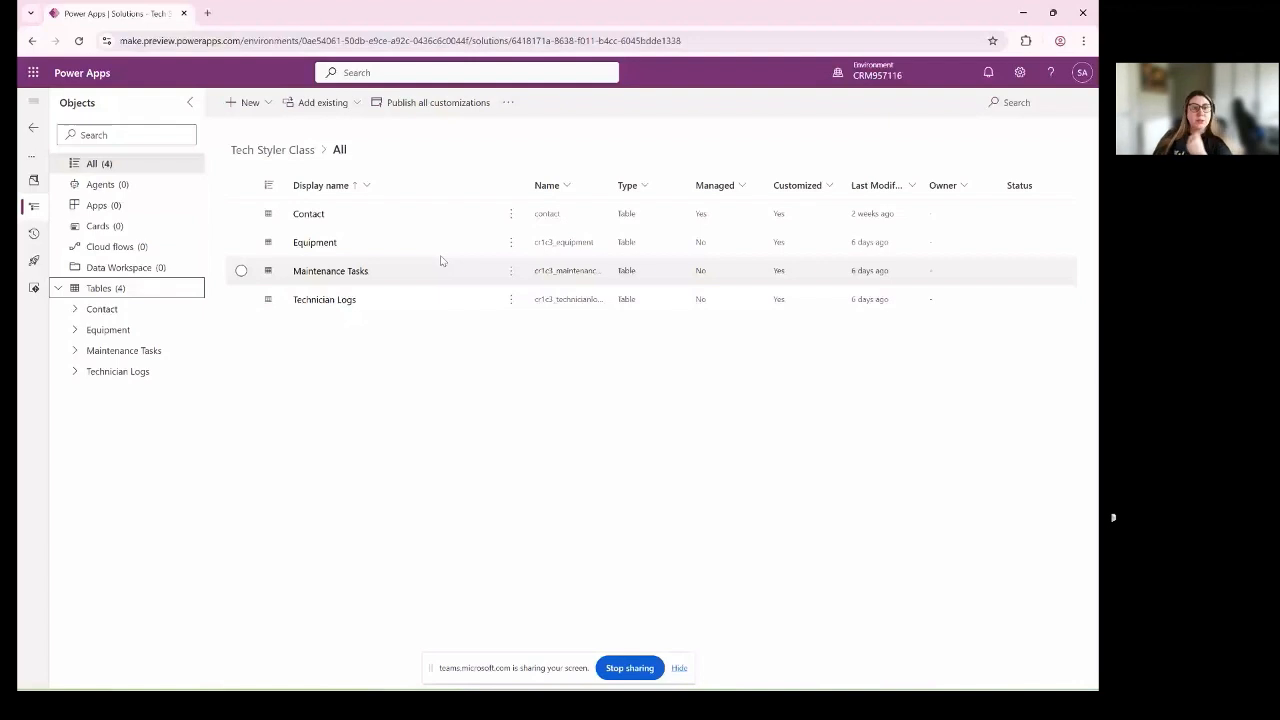
click(249, 102)
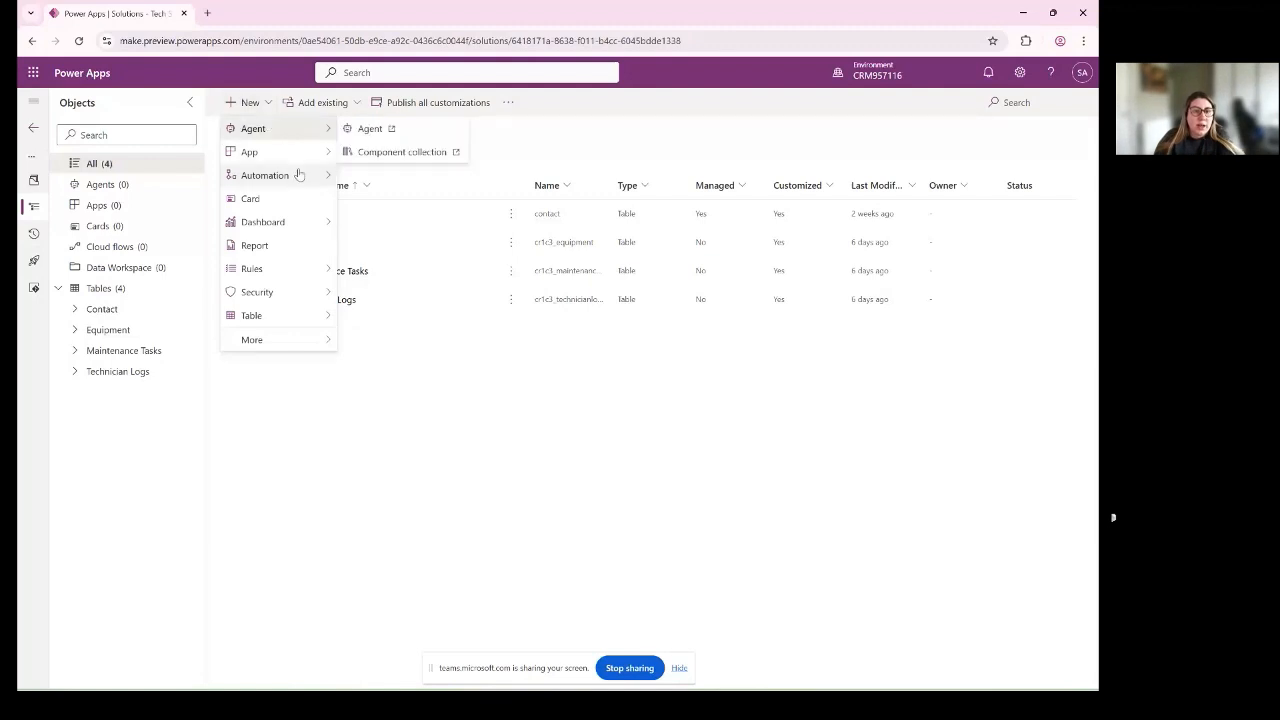
mouse_move(299, 160)
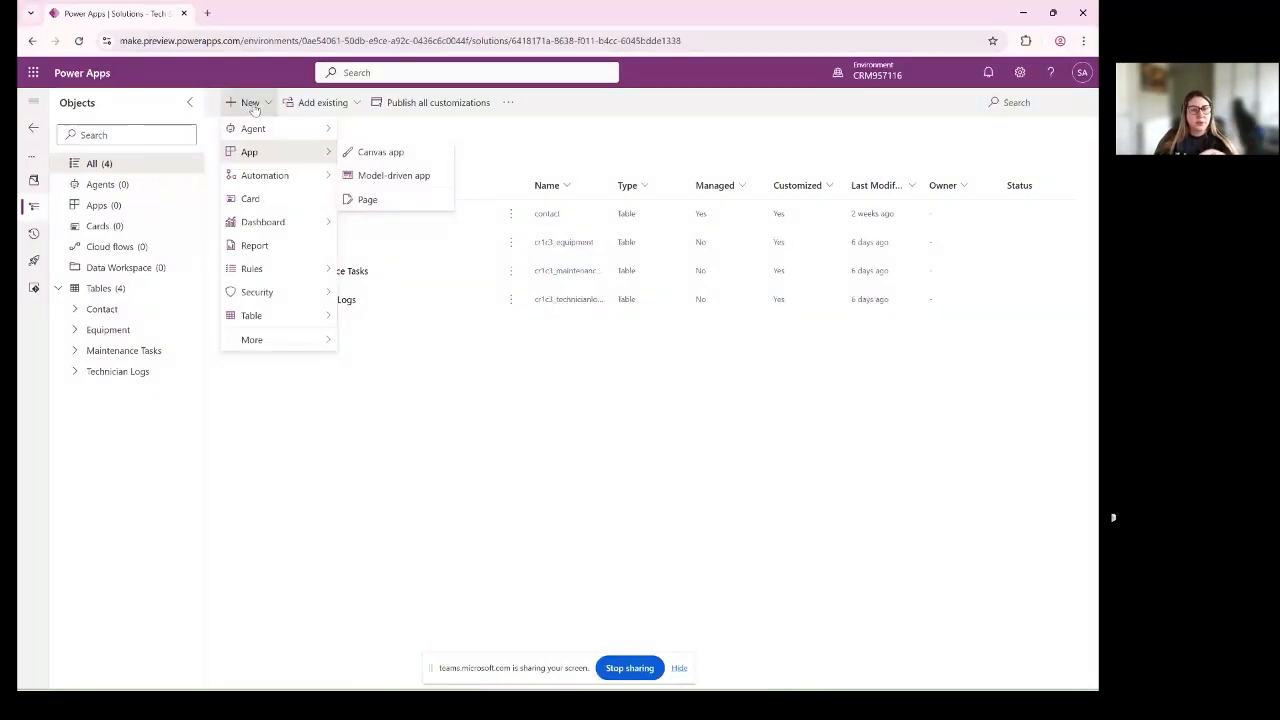
click(390, 174)
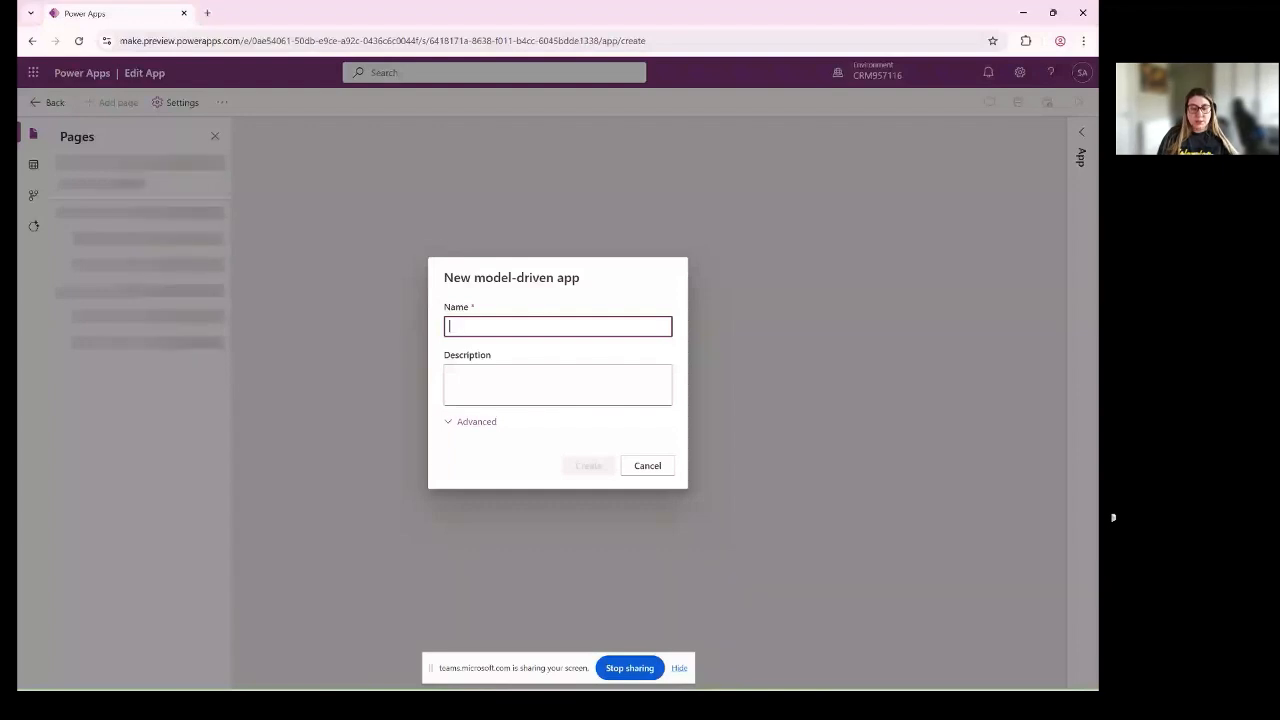
- Name the model-driven app Management Equipment and create it without a description or custom solution components
text(Mana)
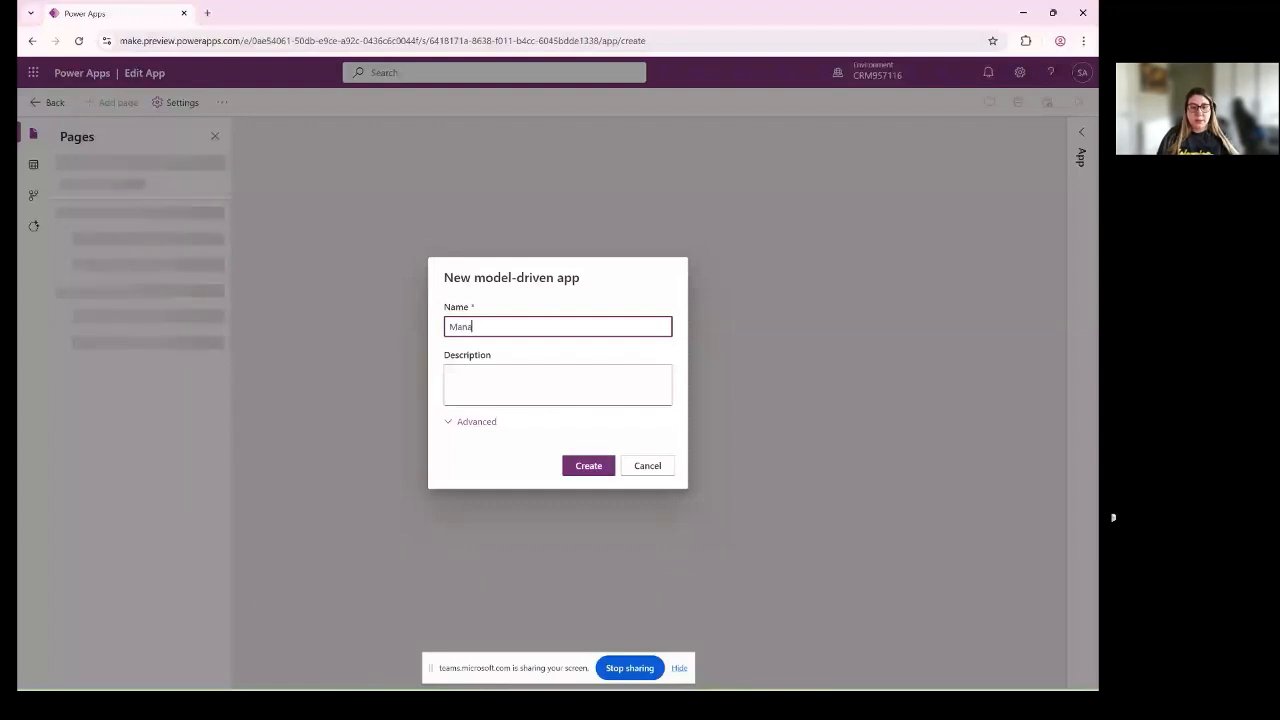
text(g)
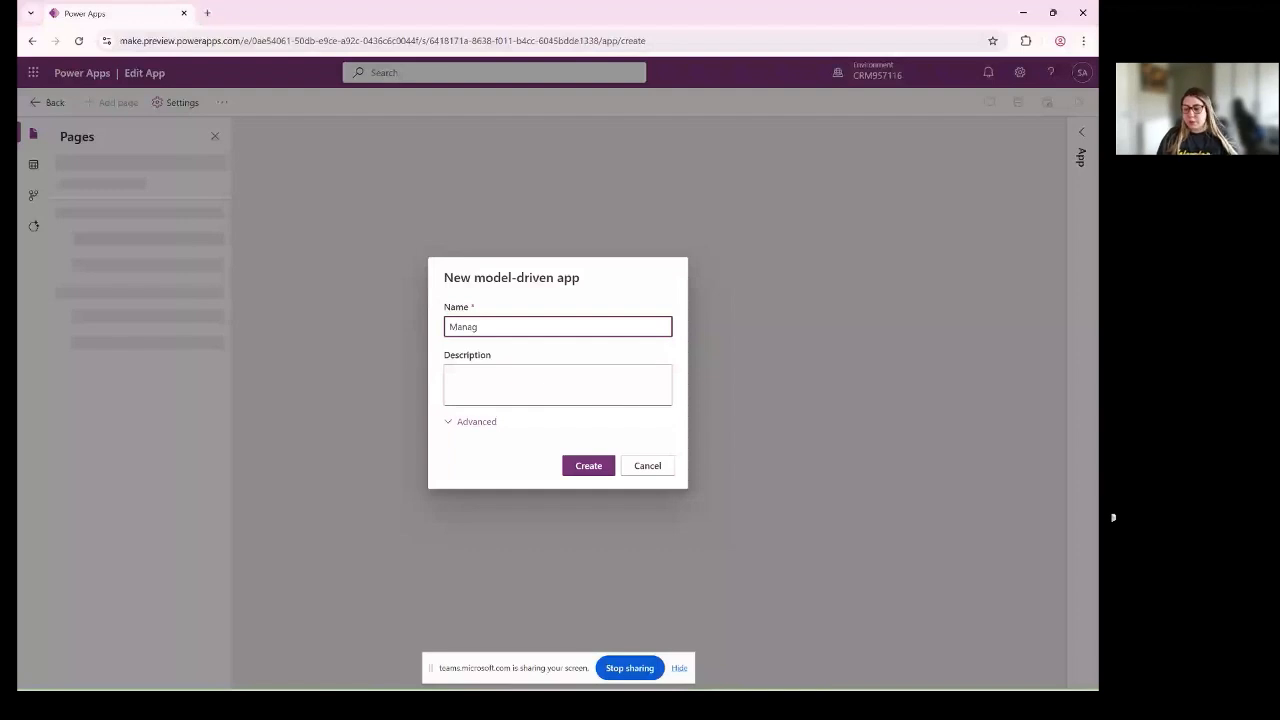
text(ement Equip)
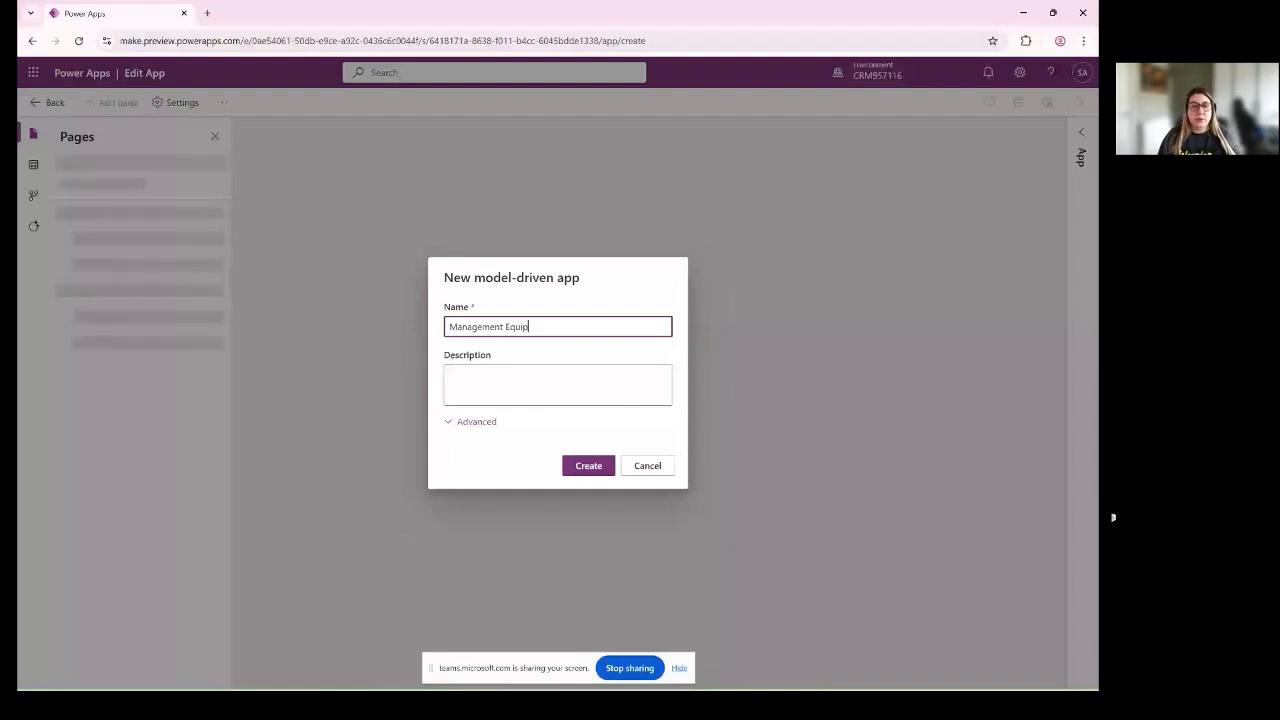
text(ment)
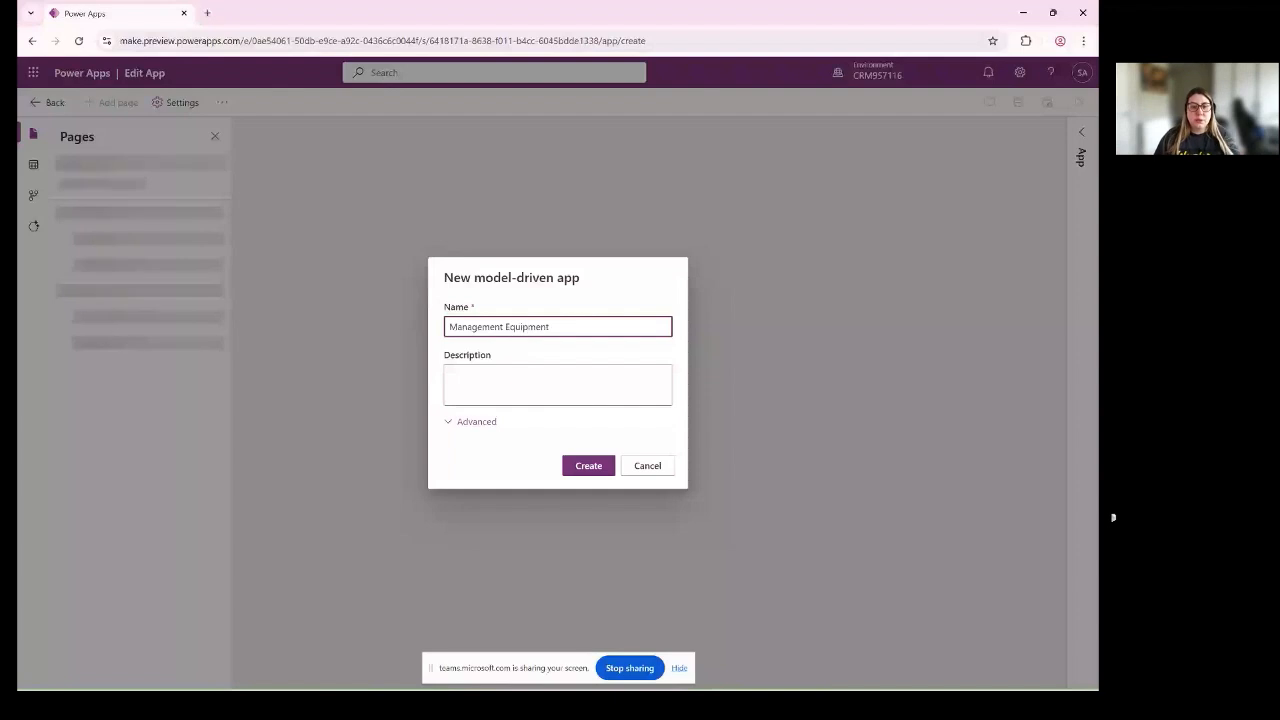
click(525, 420)
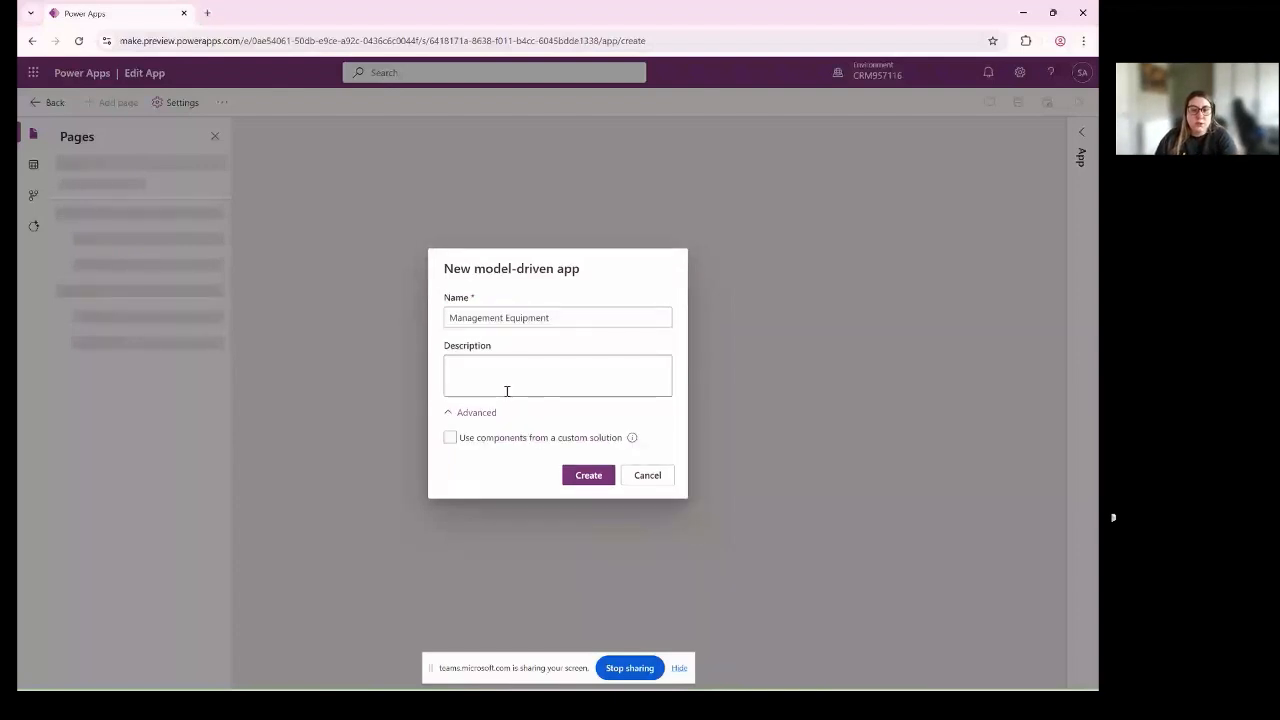
click(507, 391)
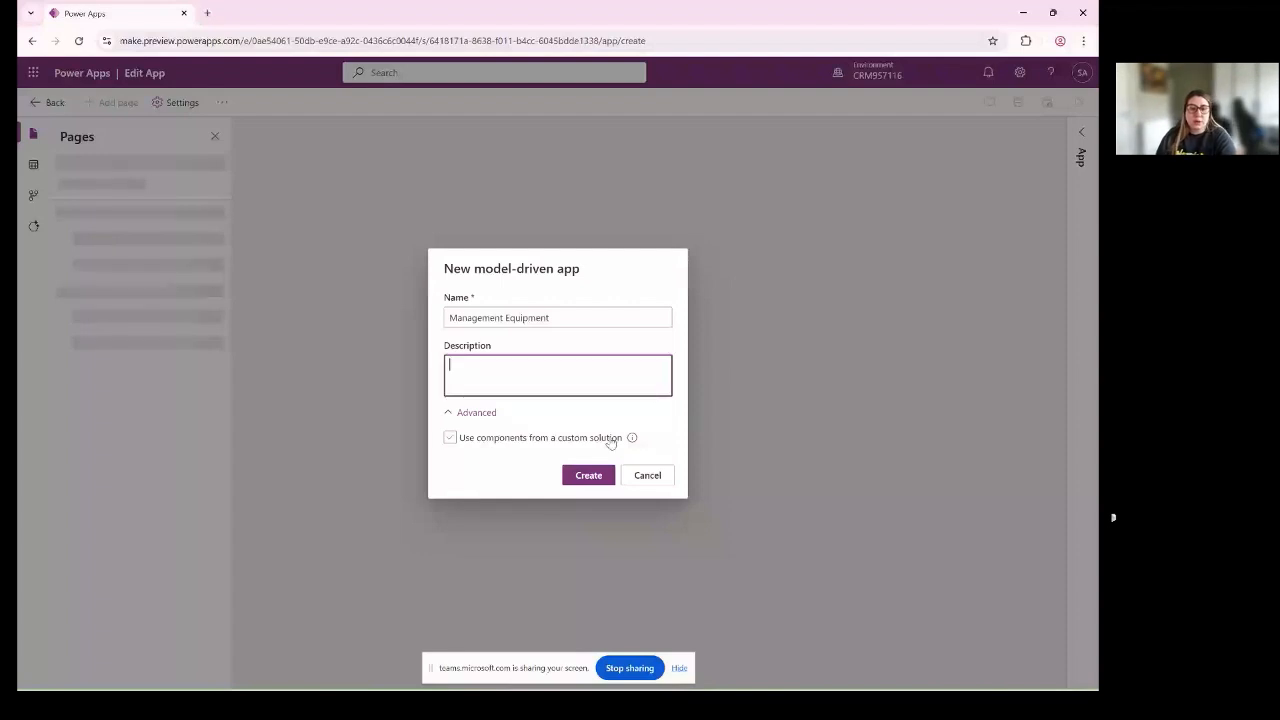
click(476, 412)
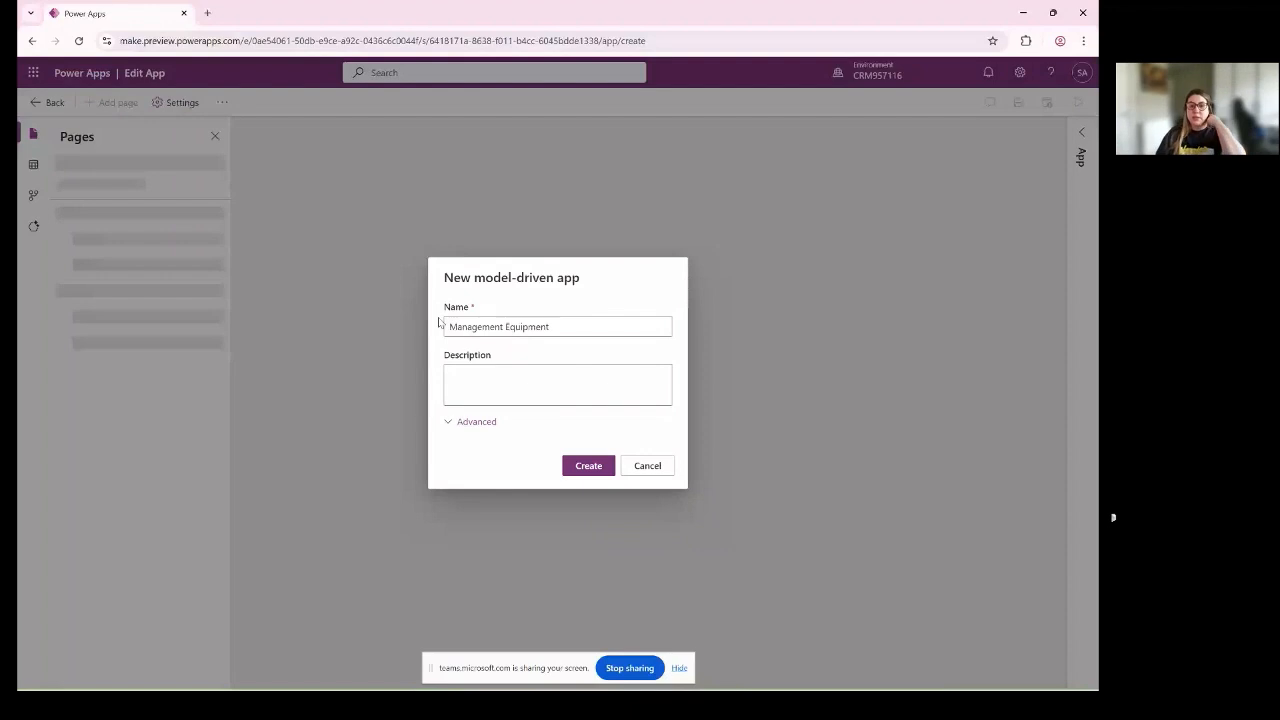
click(588, 466)
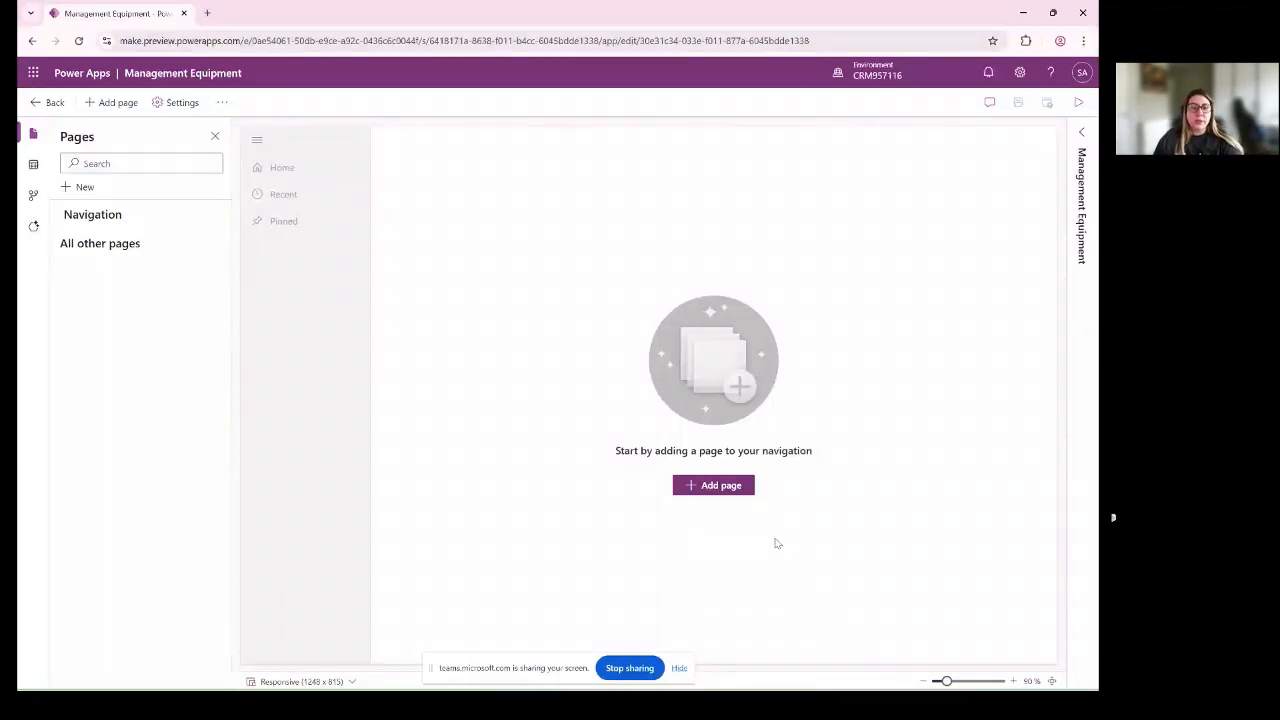
- Add a Dataverse table page for the Equipment table to the app
click(745, 486)
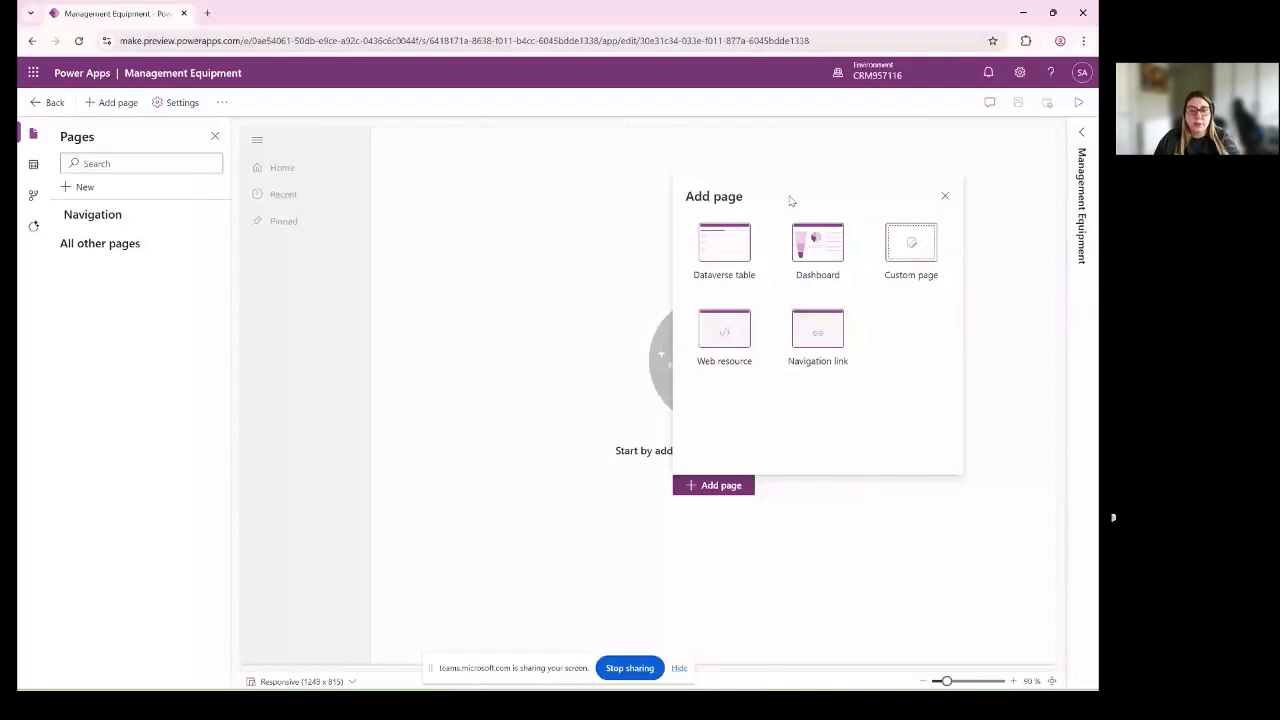
click(727, 257)
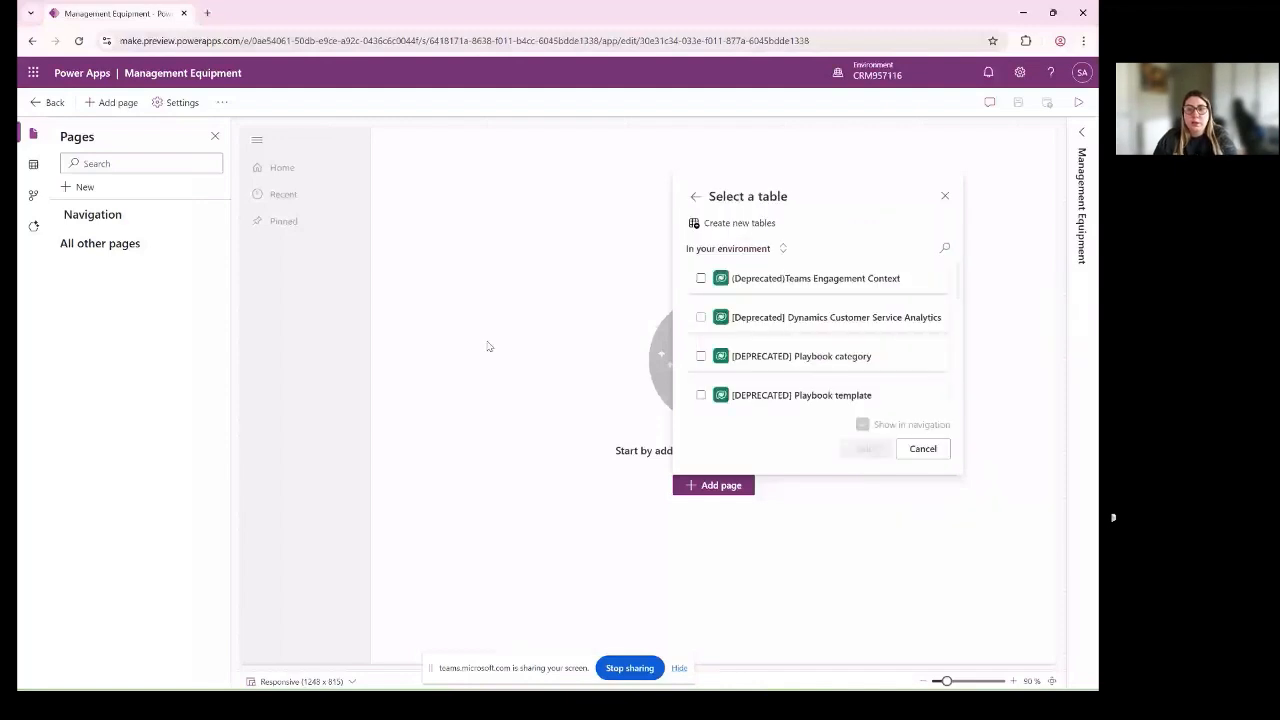
click(944, 247)
text(v)
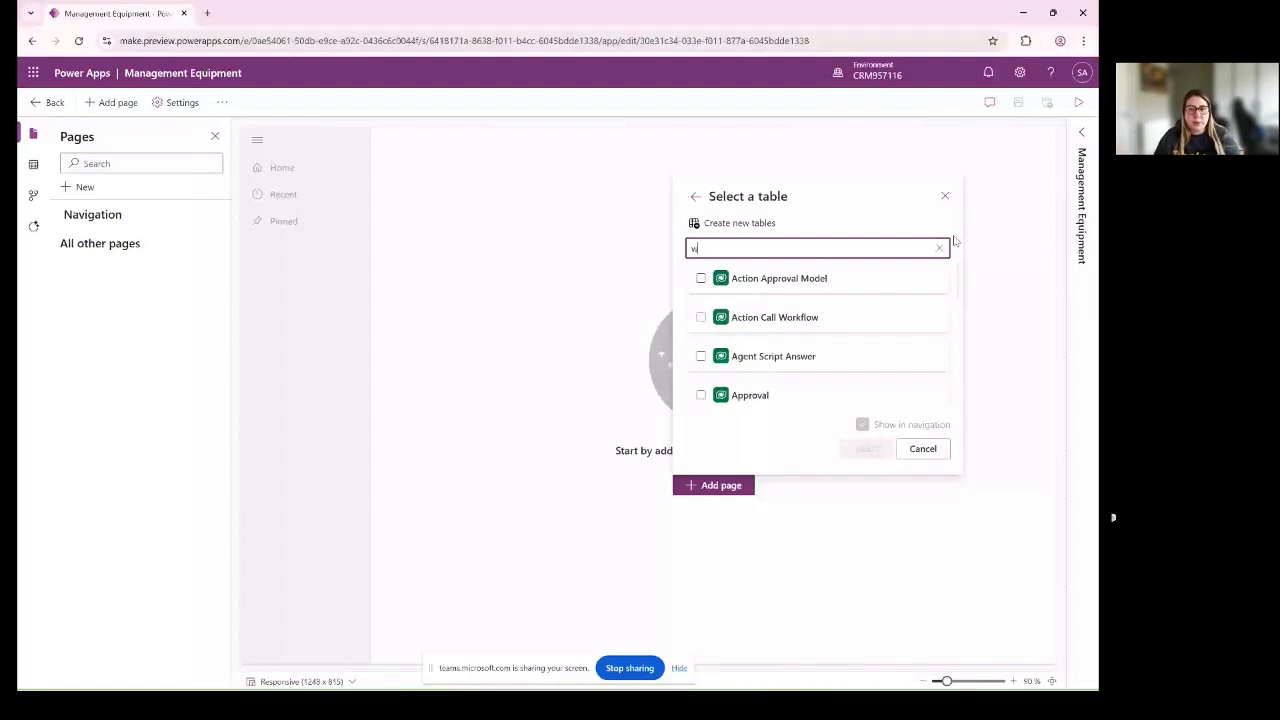
click(939, 247)
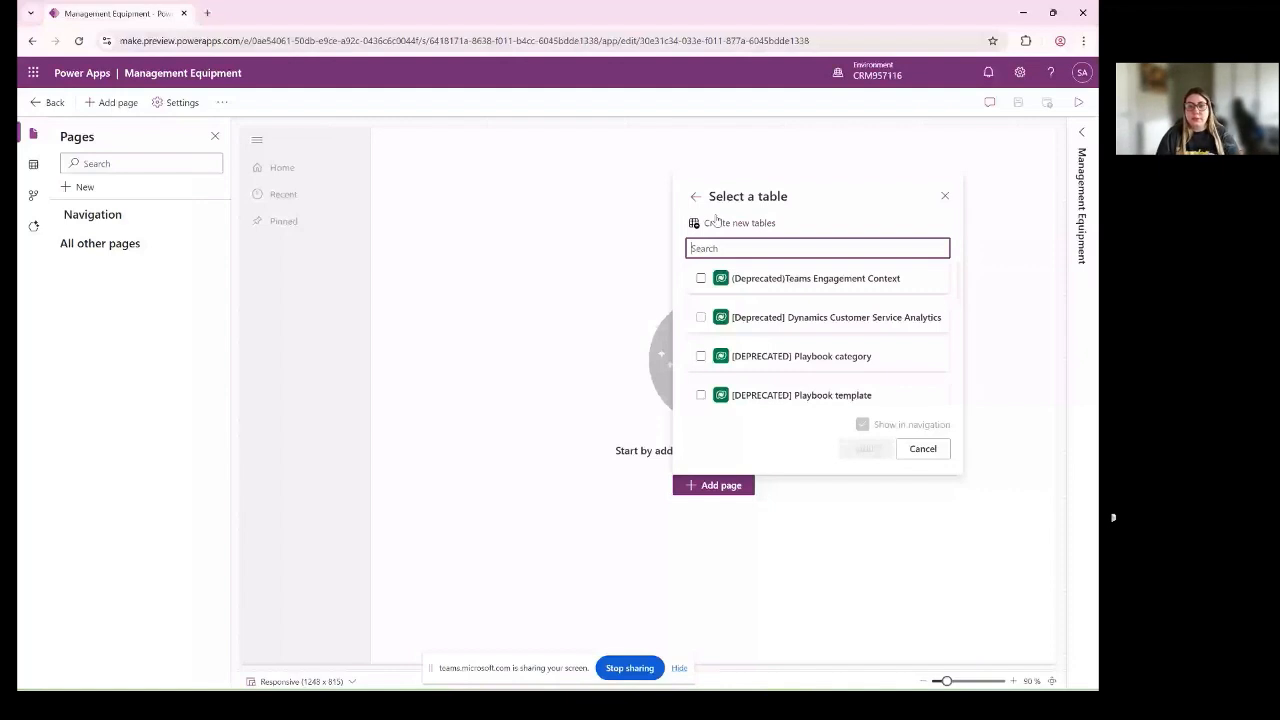
text(equi)
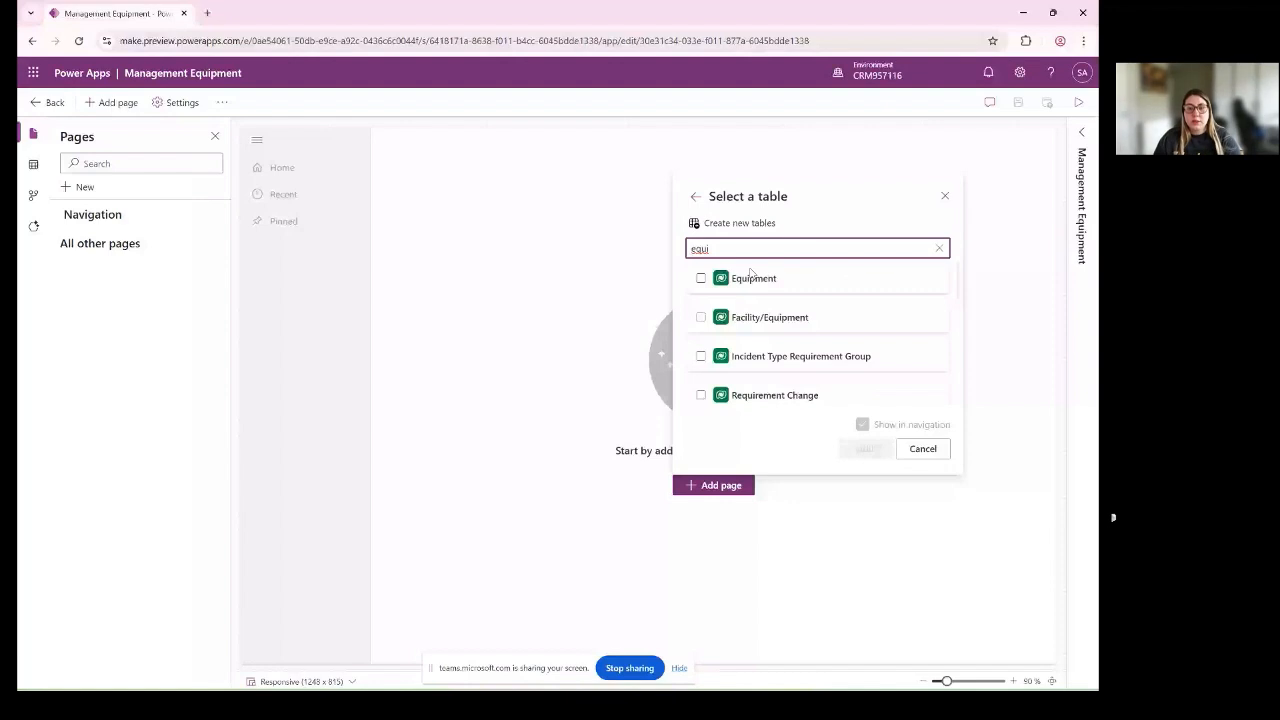
click(752, 277)
click(868, 450)
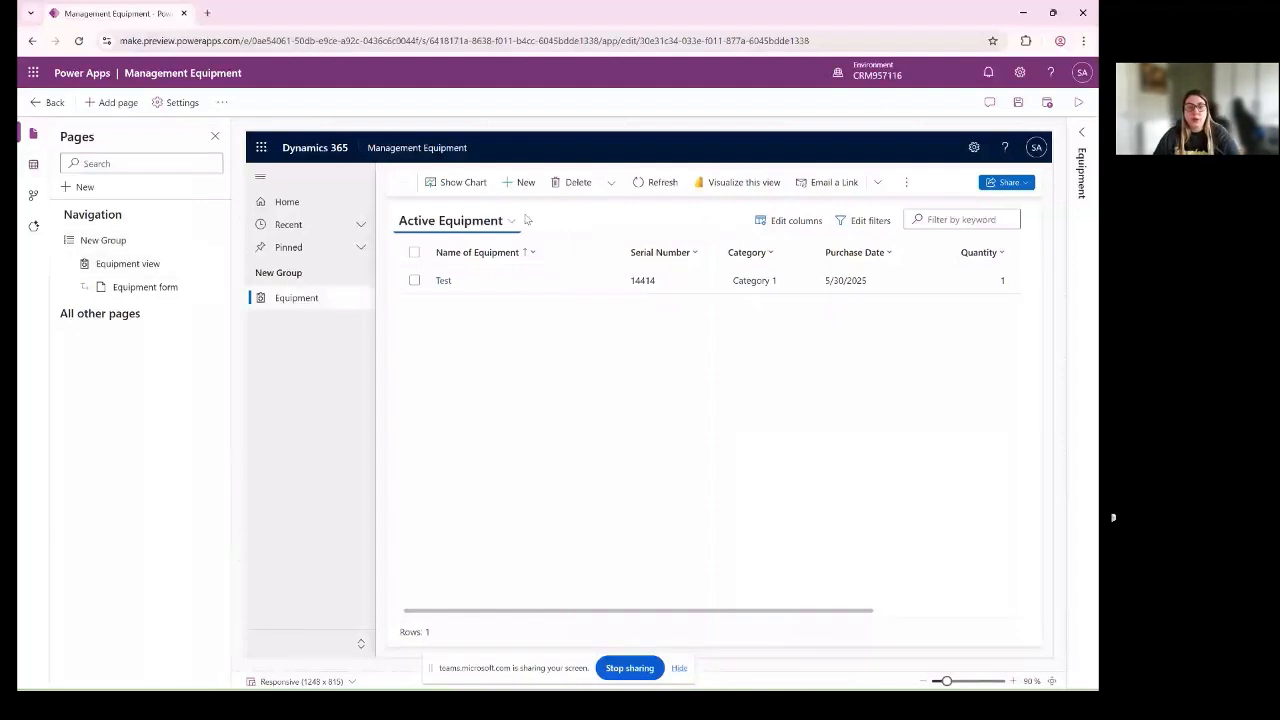
- Add a Dataverse table page for the Maintenance Tasks table, shown in navigation
click(112, 102)
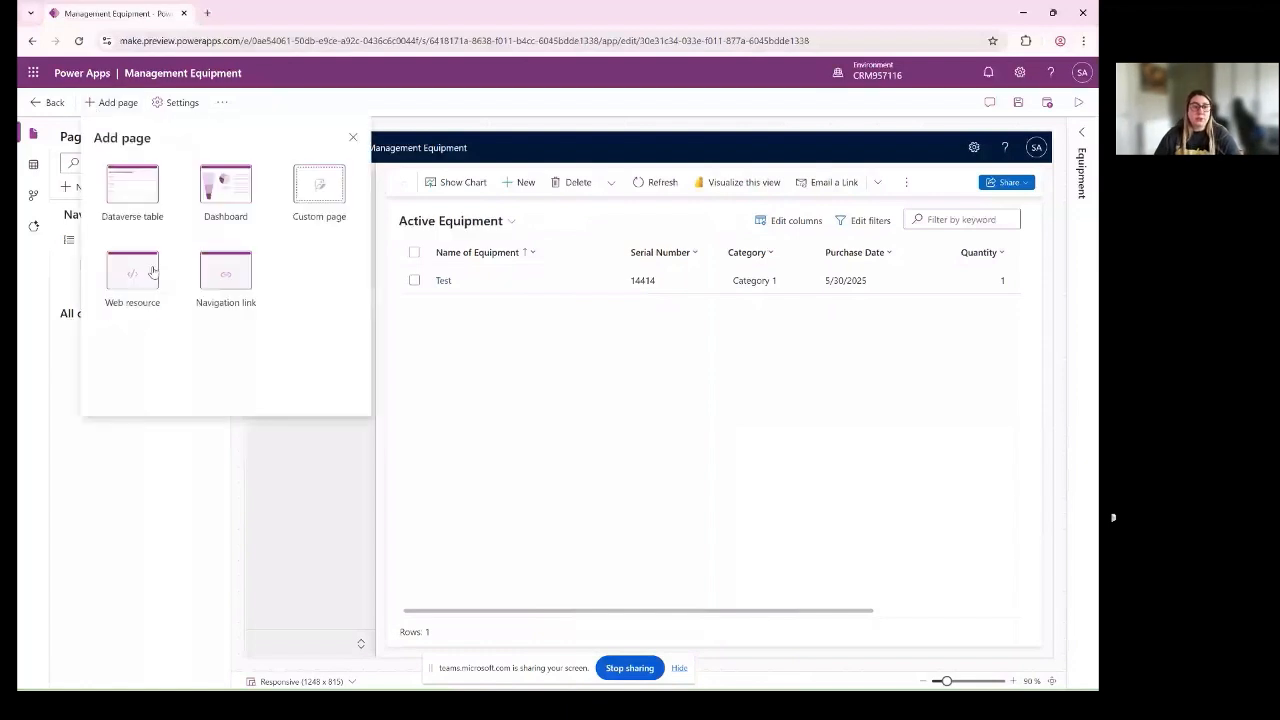
click(129, 195)
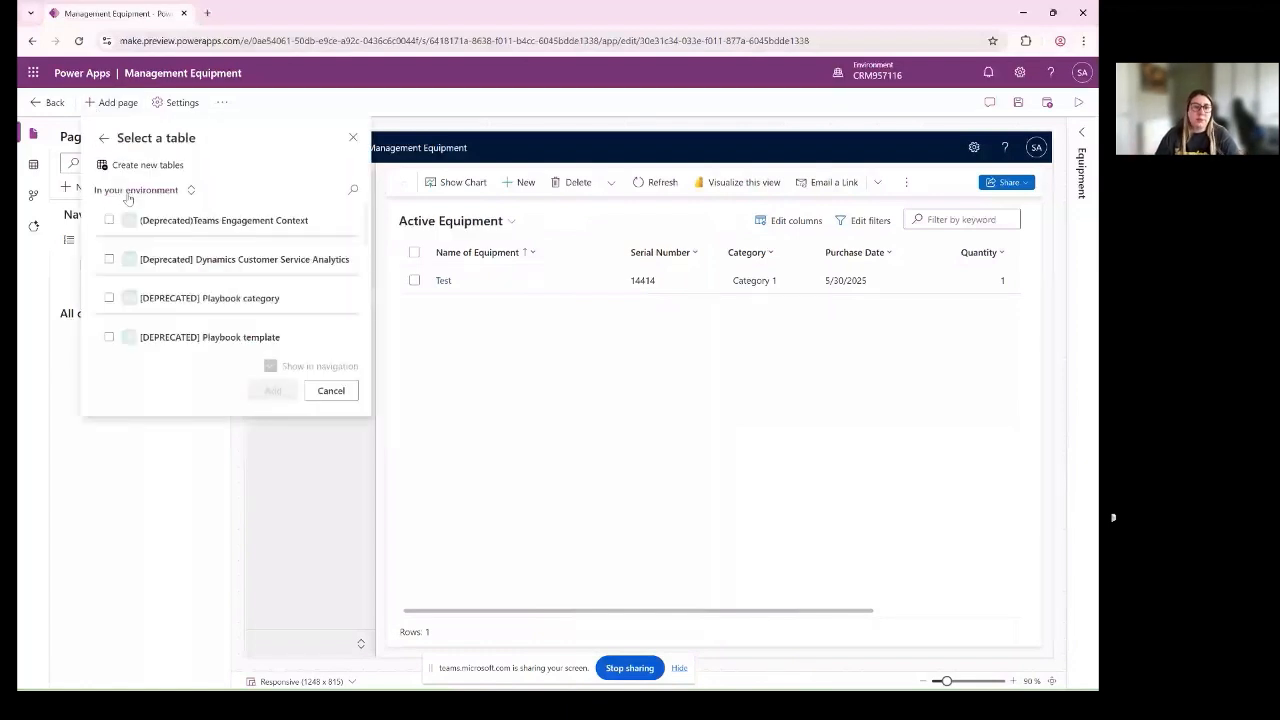
click(320, 191)
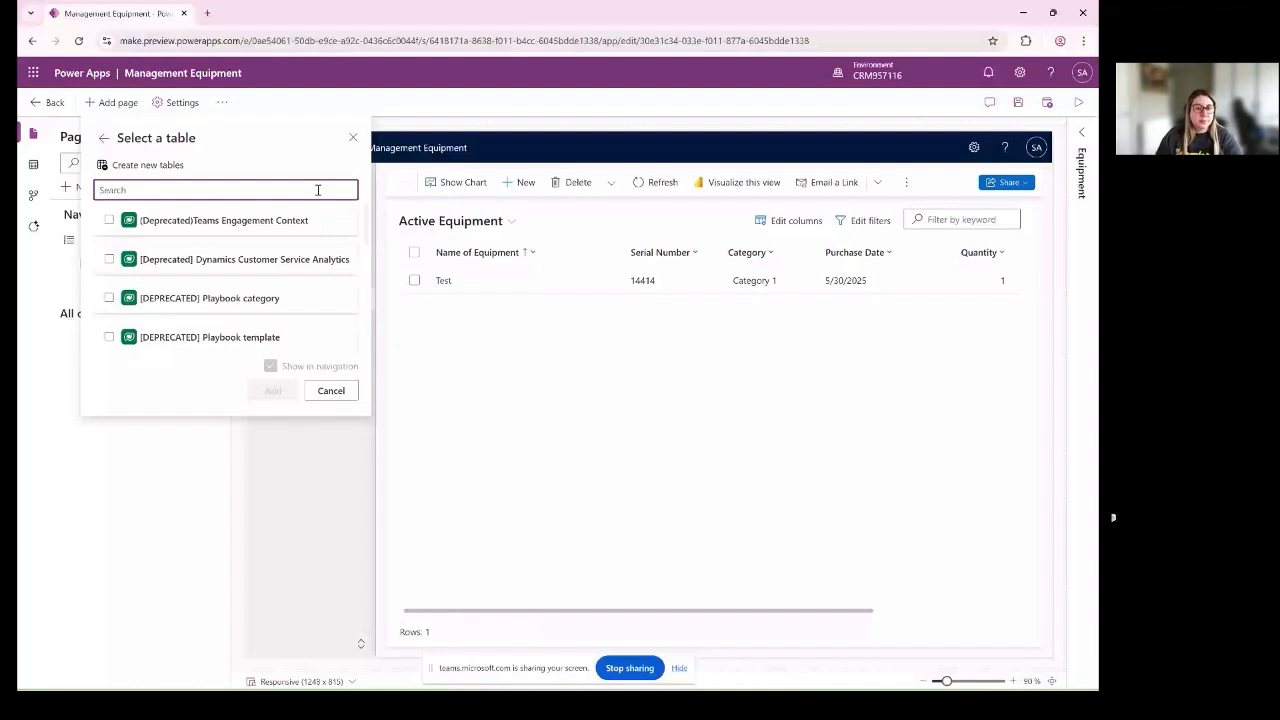
text(main)
click(290, 259)
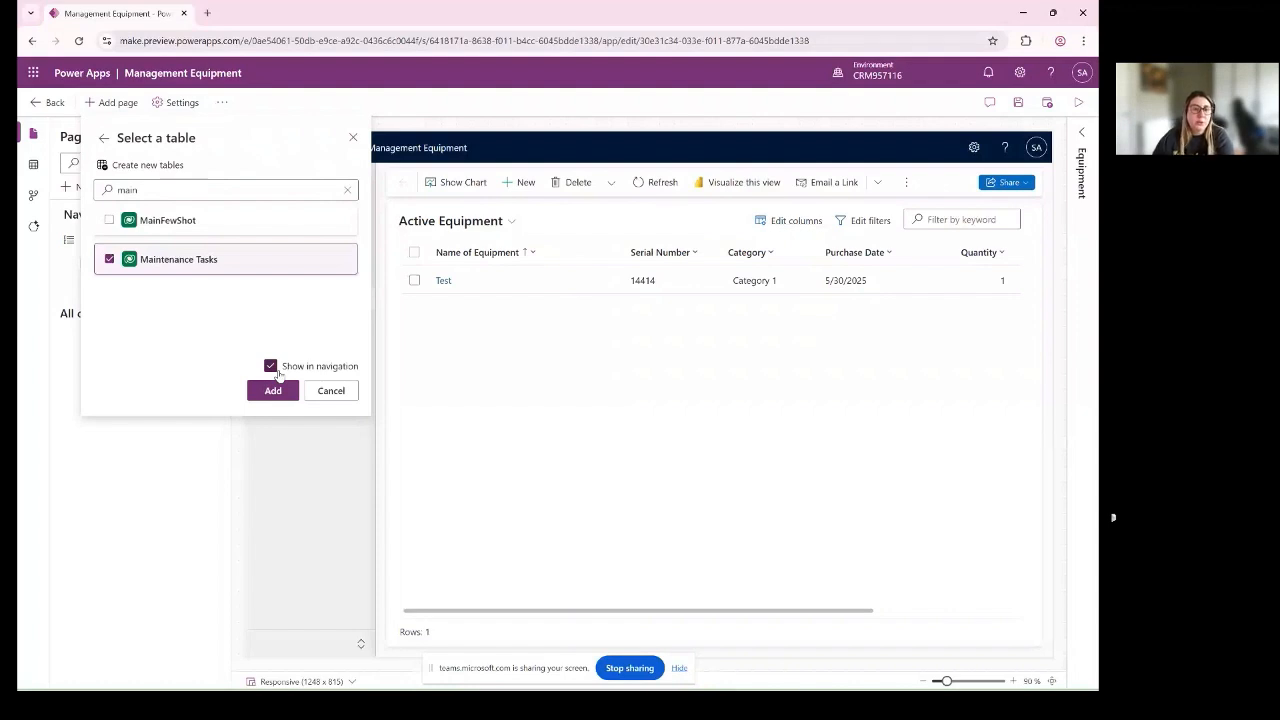
click(270, 366)
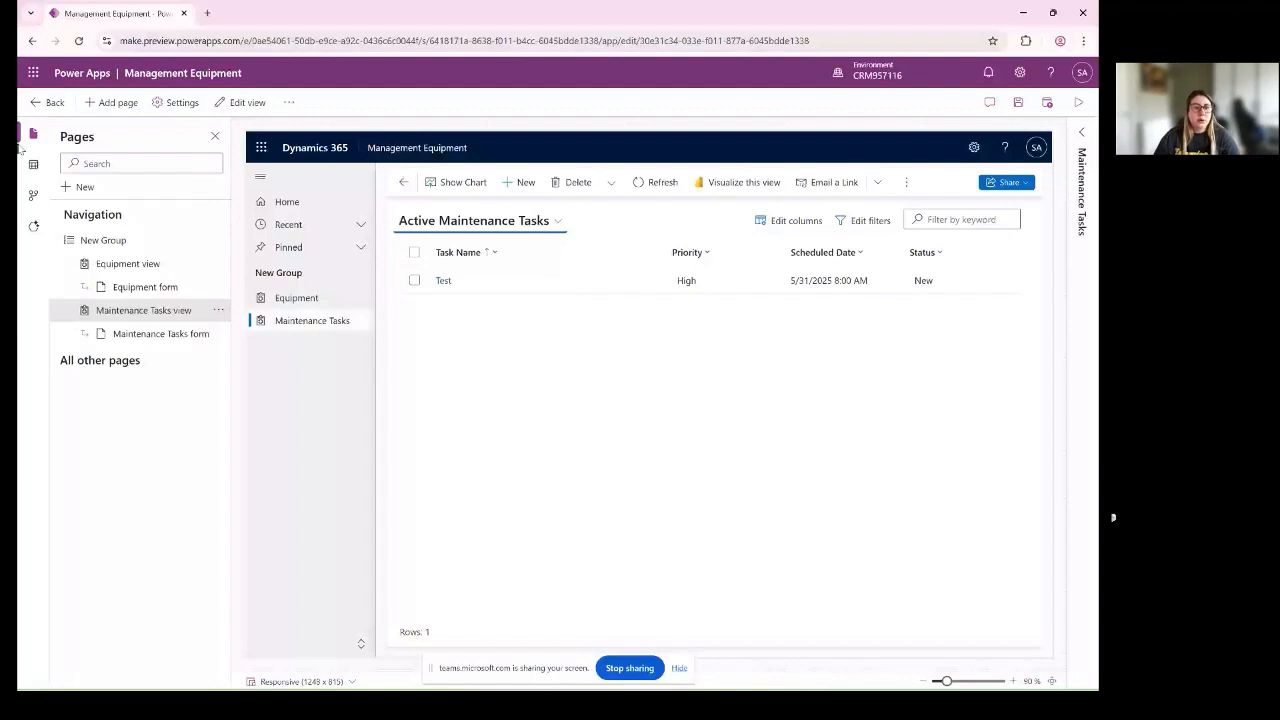
- Add a Dataverse table page for the Technician Logs table, shown in navigation
click(118, 103)
click(146, 182)
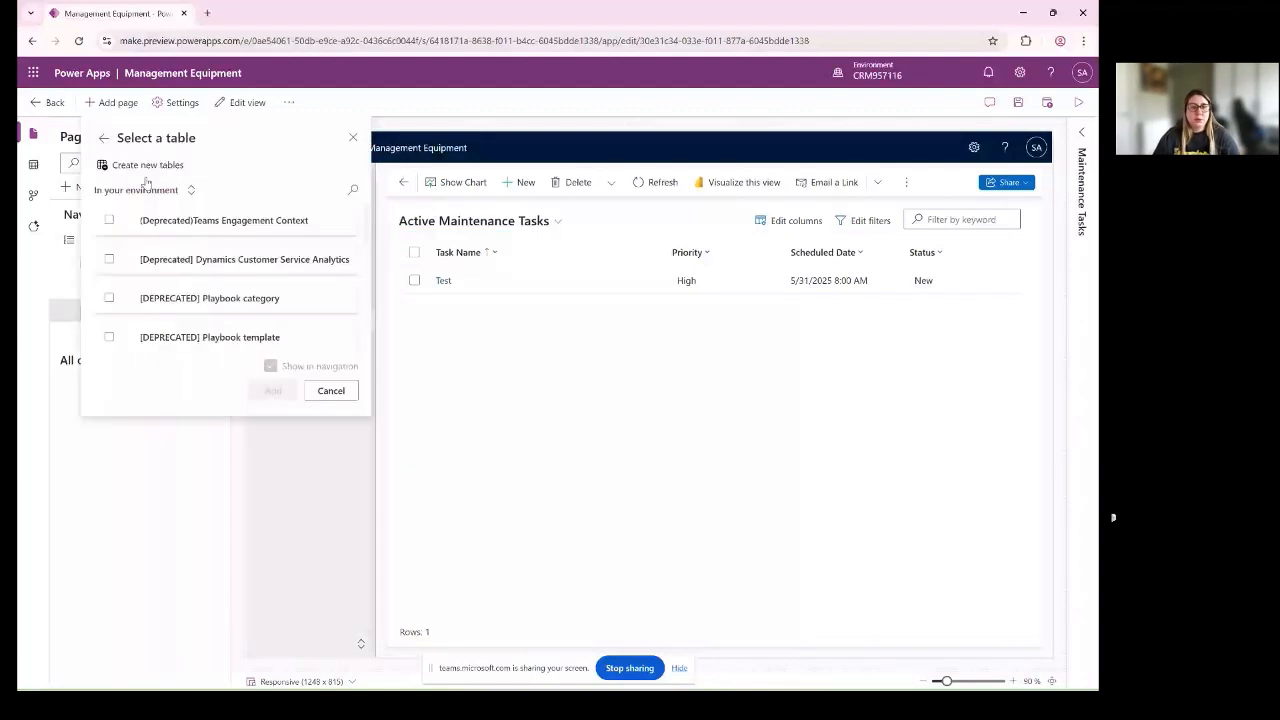
click(351, 189)
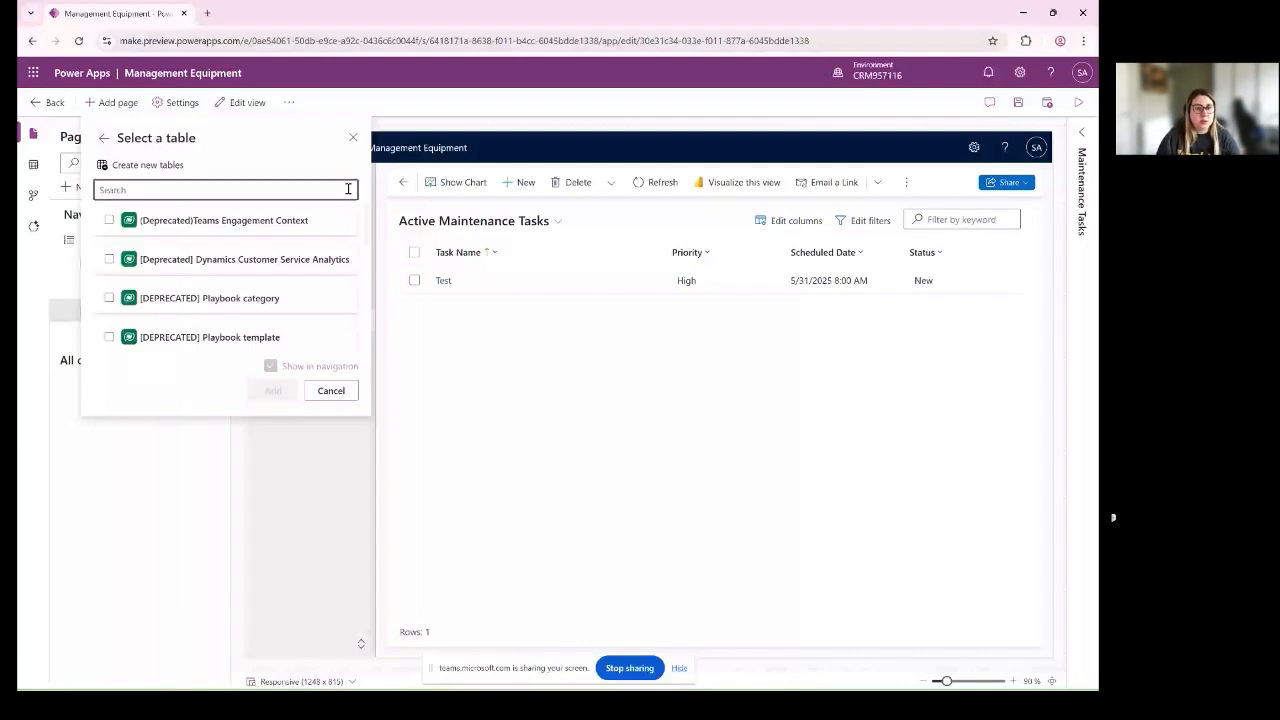
text(tec)
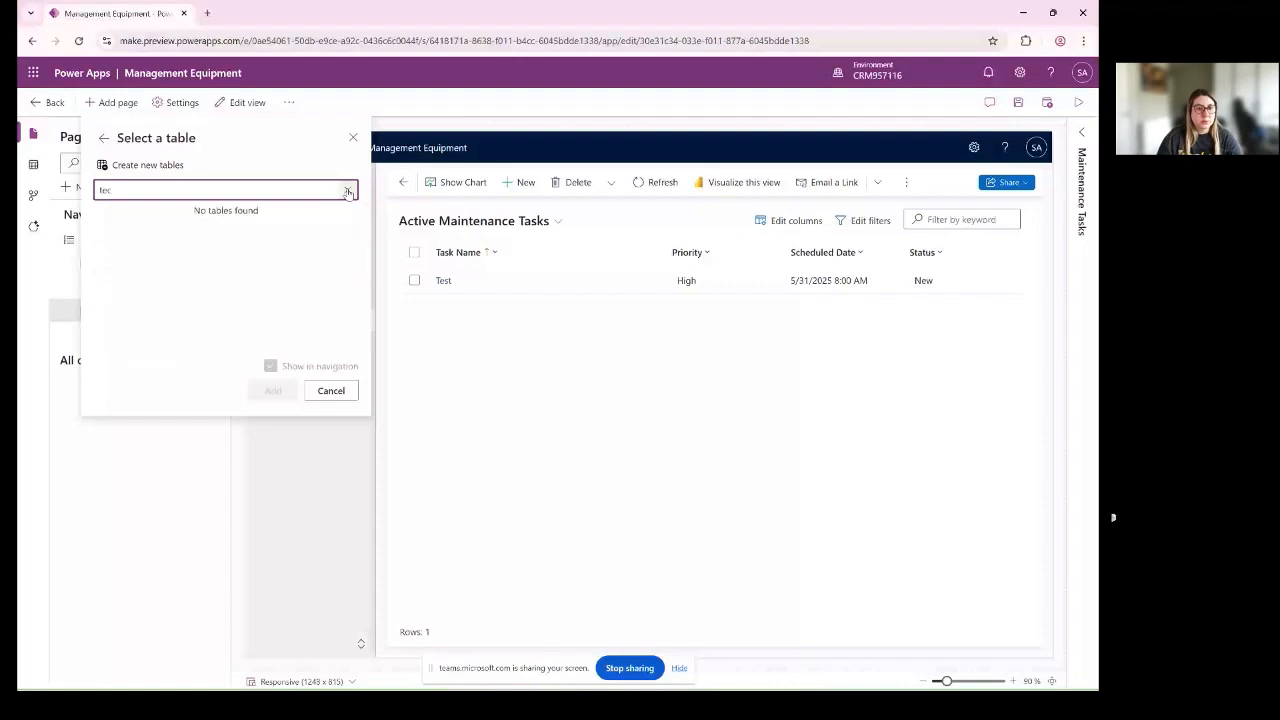
text(h)
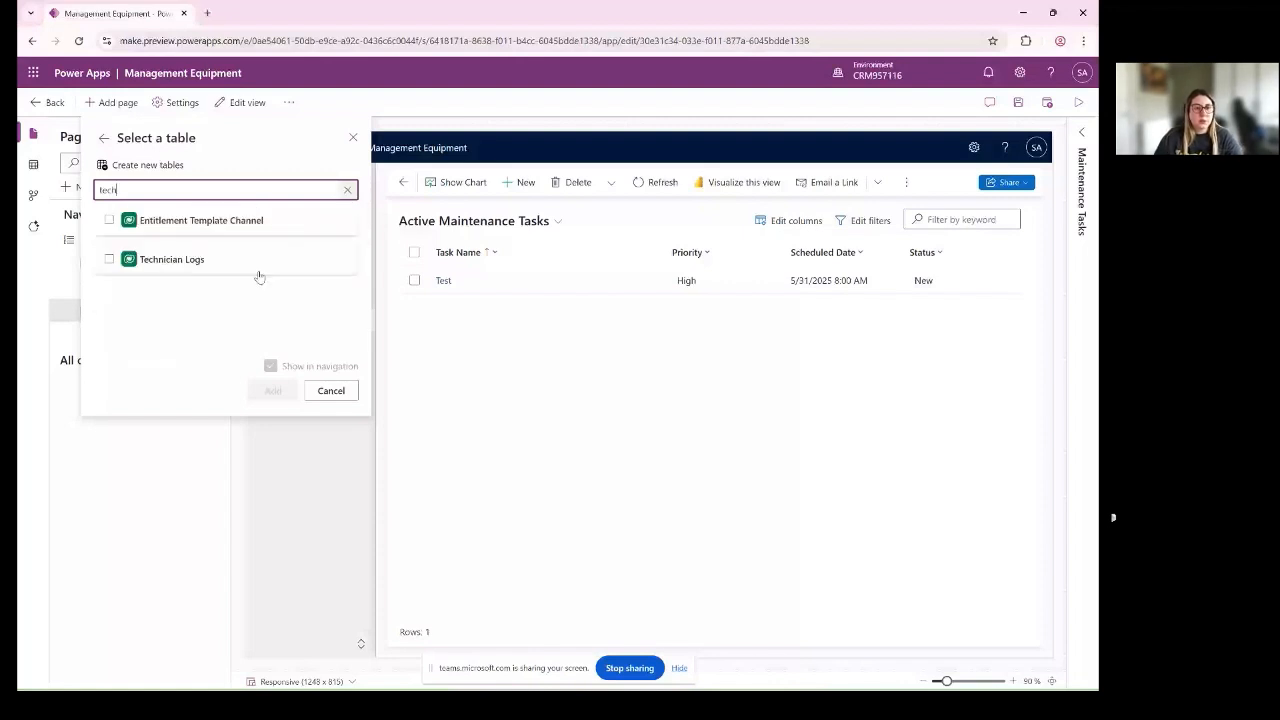
click(258, 266)
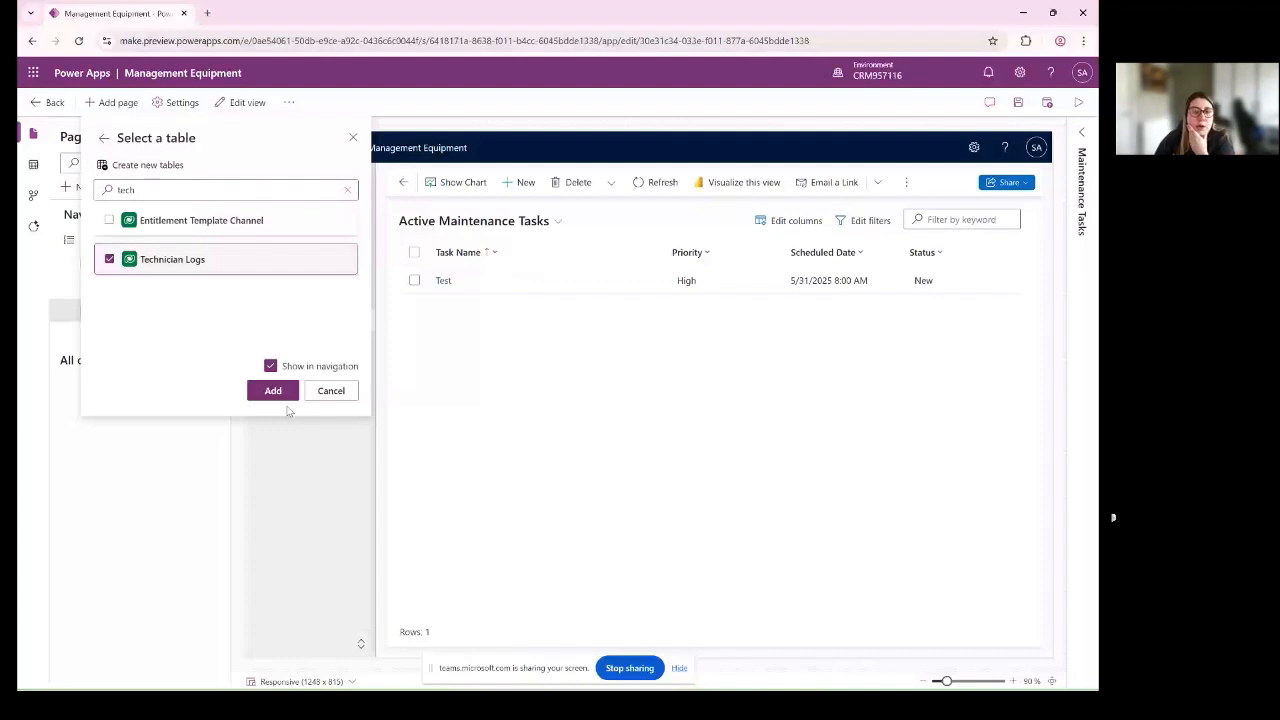
click(282, 392)
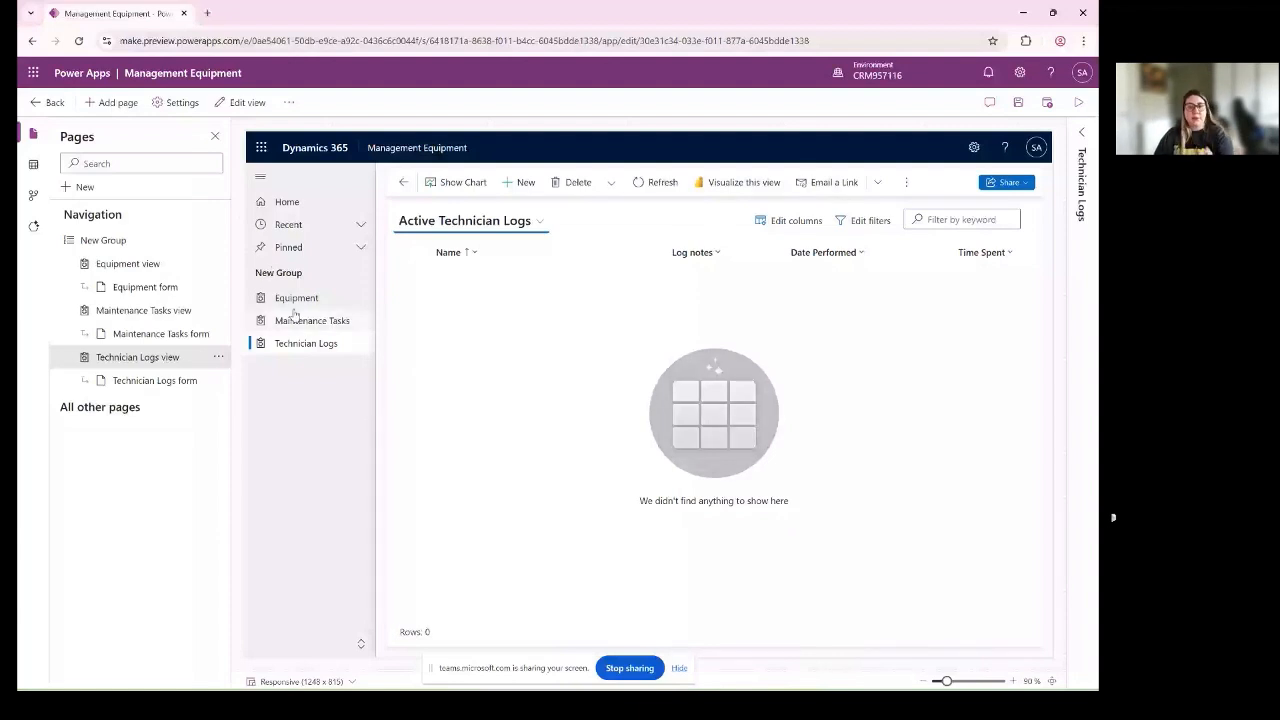
- Open the Active Equipment view for editing and insert the Description column between Quantity and Region location
click(292, 299)
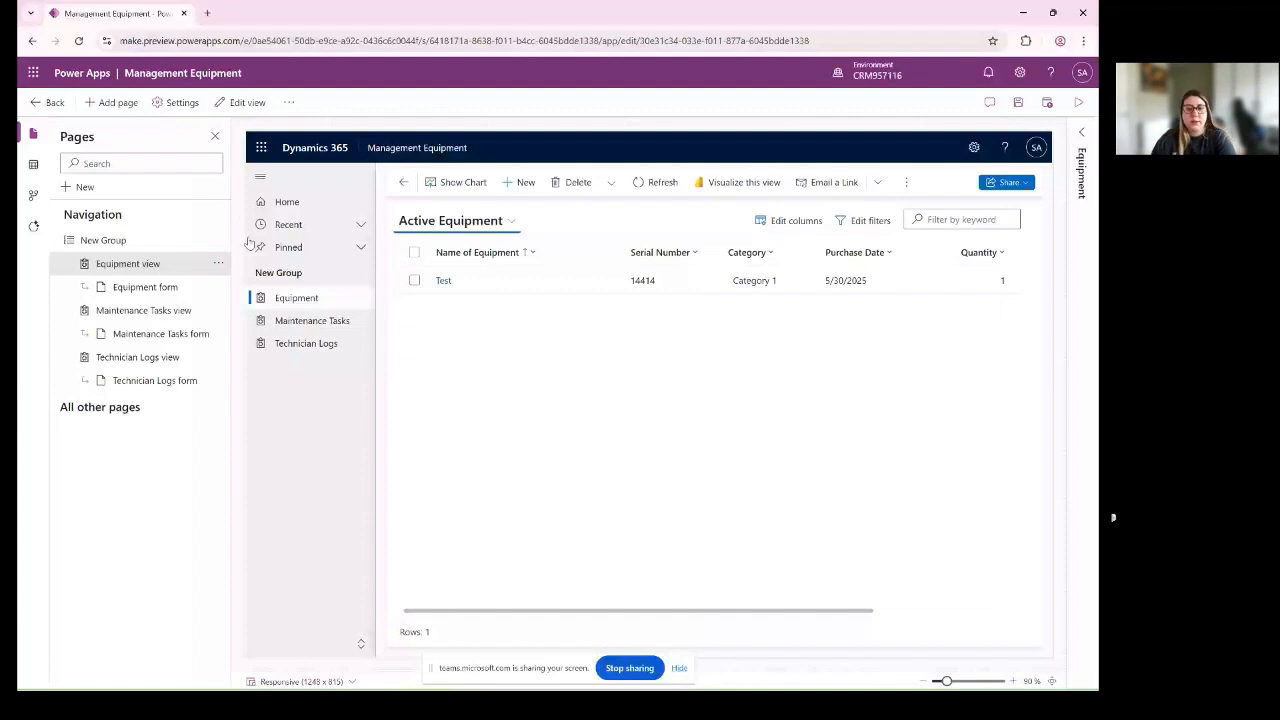
click(241, 103)
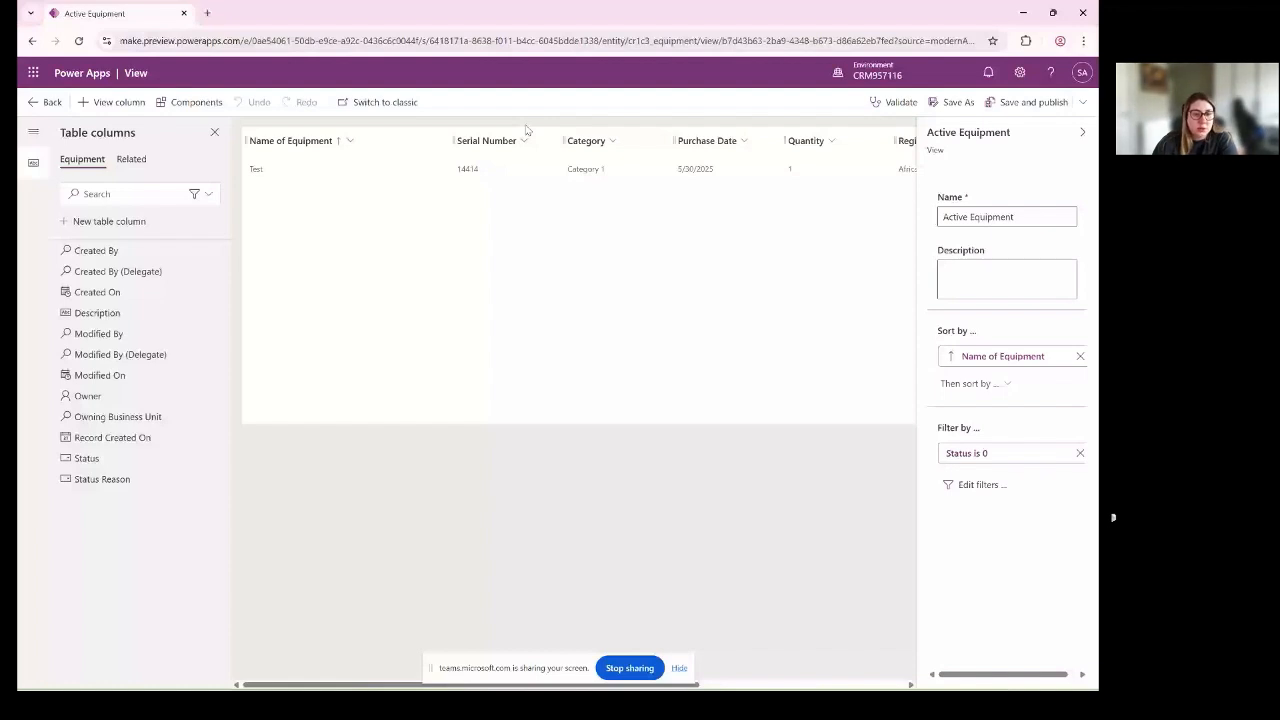
drag(317, 686, 435, 686)
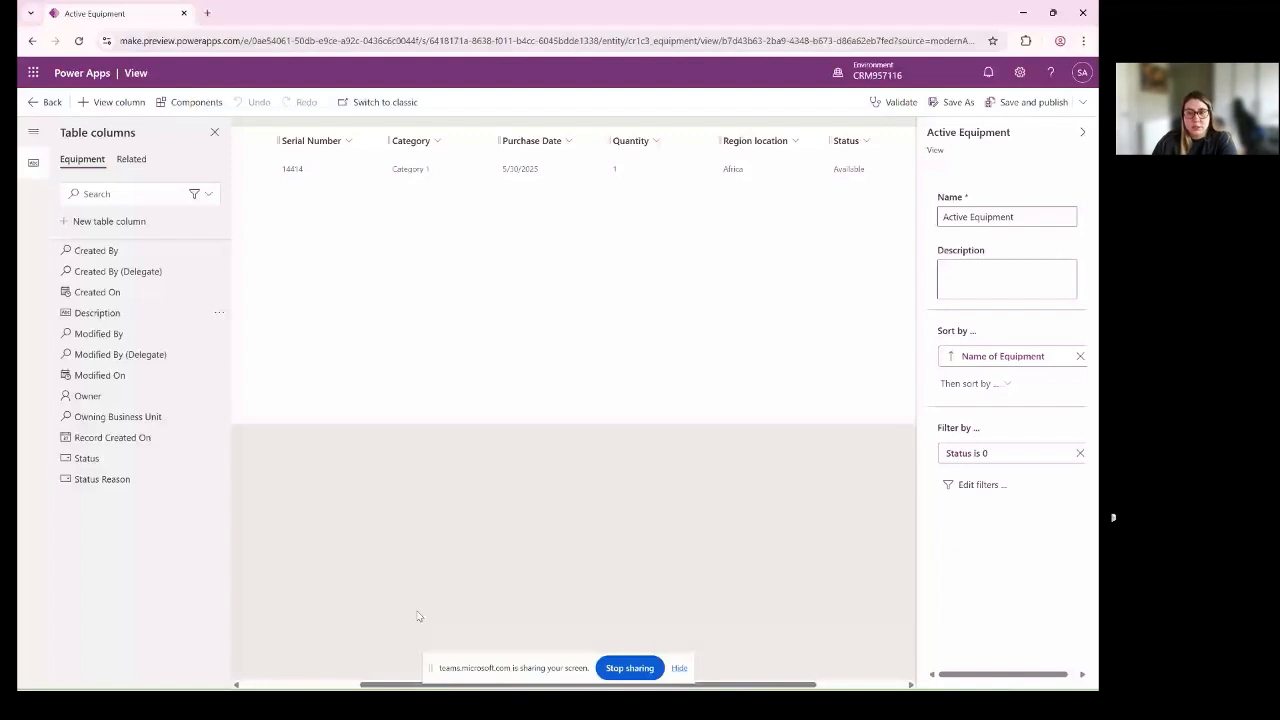
drag(97, 312, 858, 155)
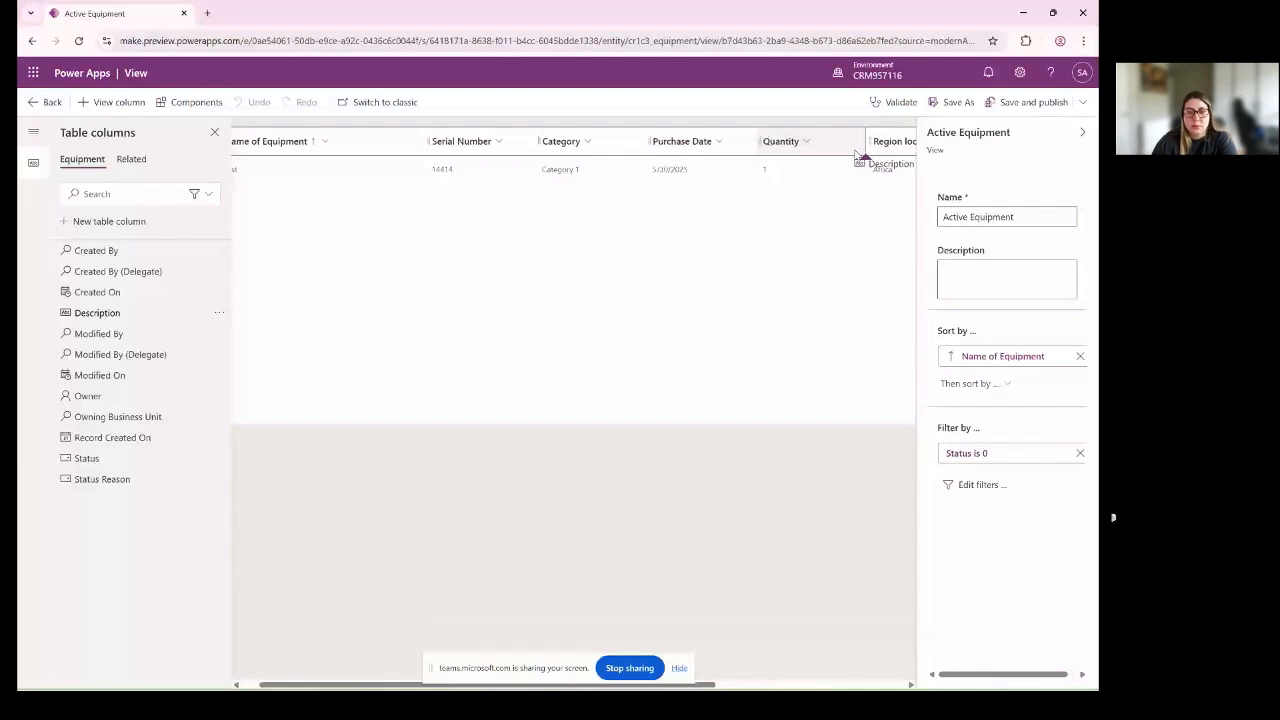
drag(858, 155, 642, 145)
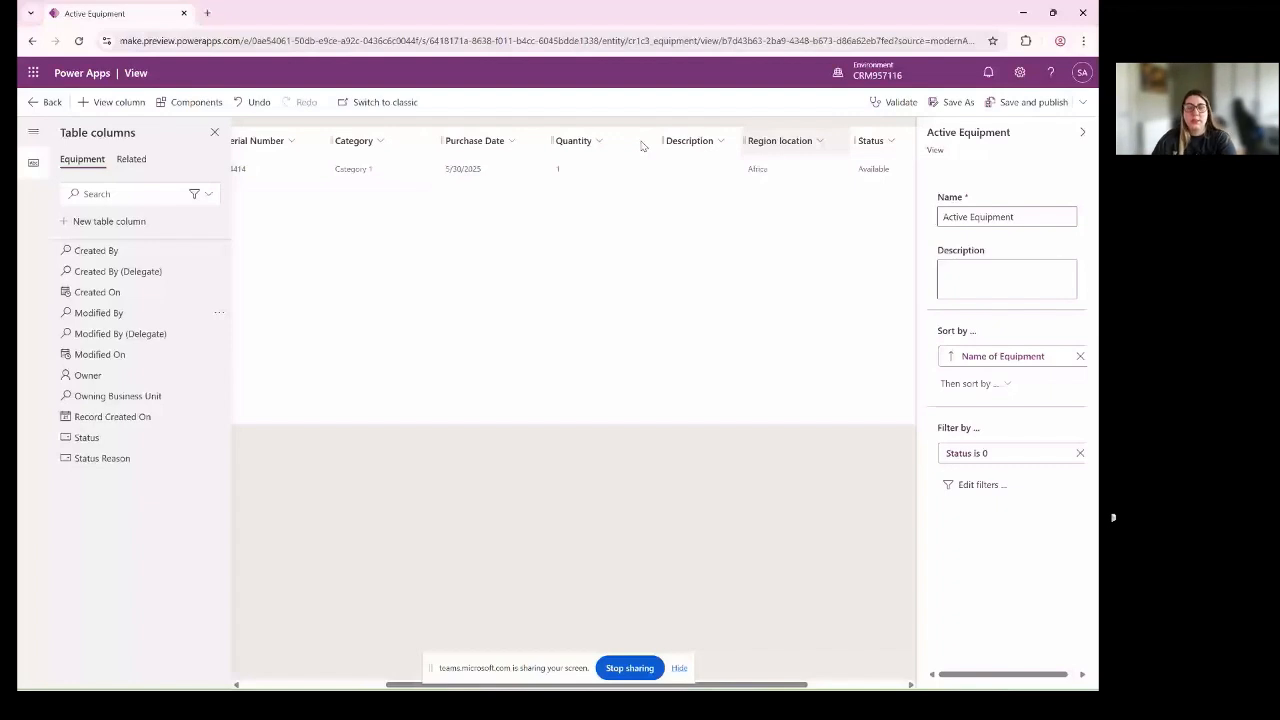
- Save and publish the Active Equipment view, and open the Equipment form for editing, saving the app's pending changes
click(1022, 102)
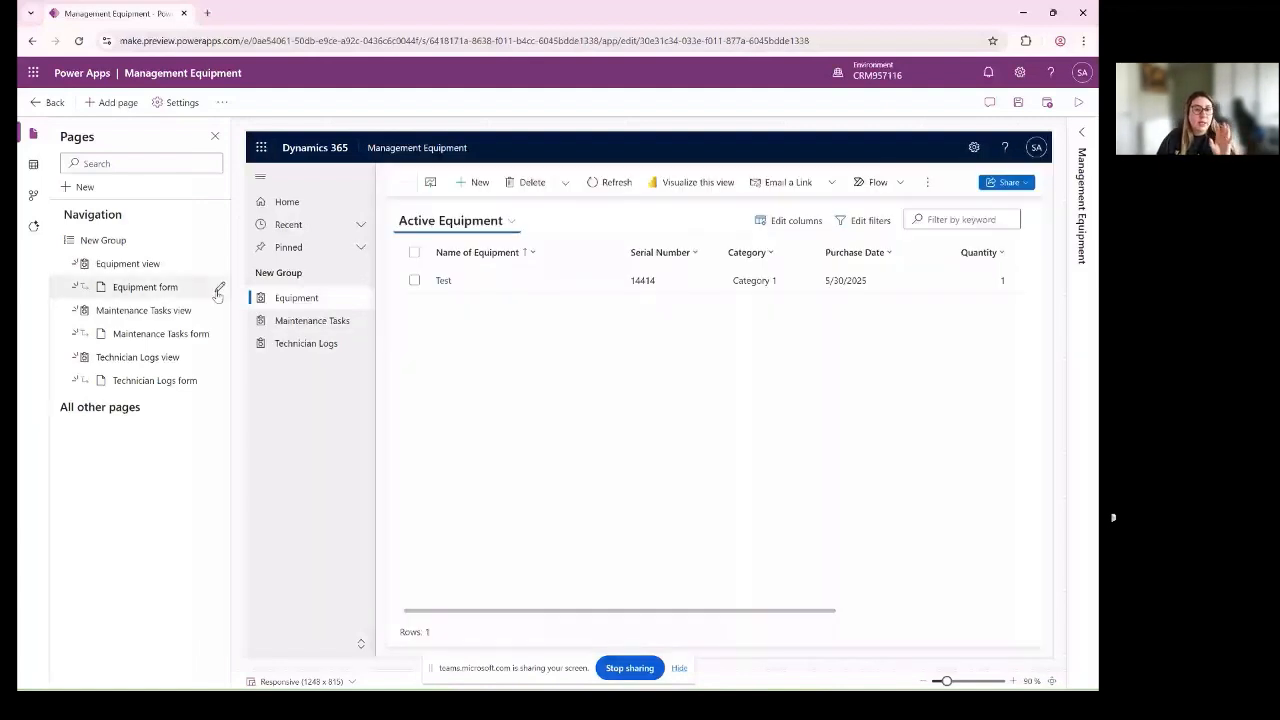
click(169, 293)
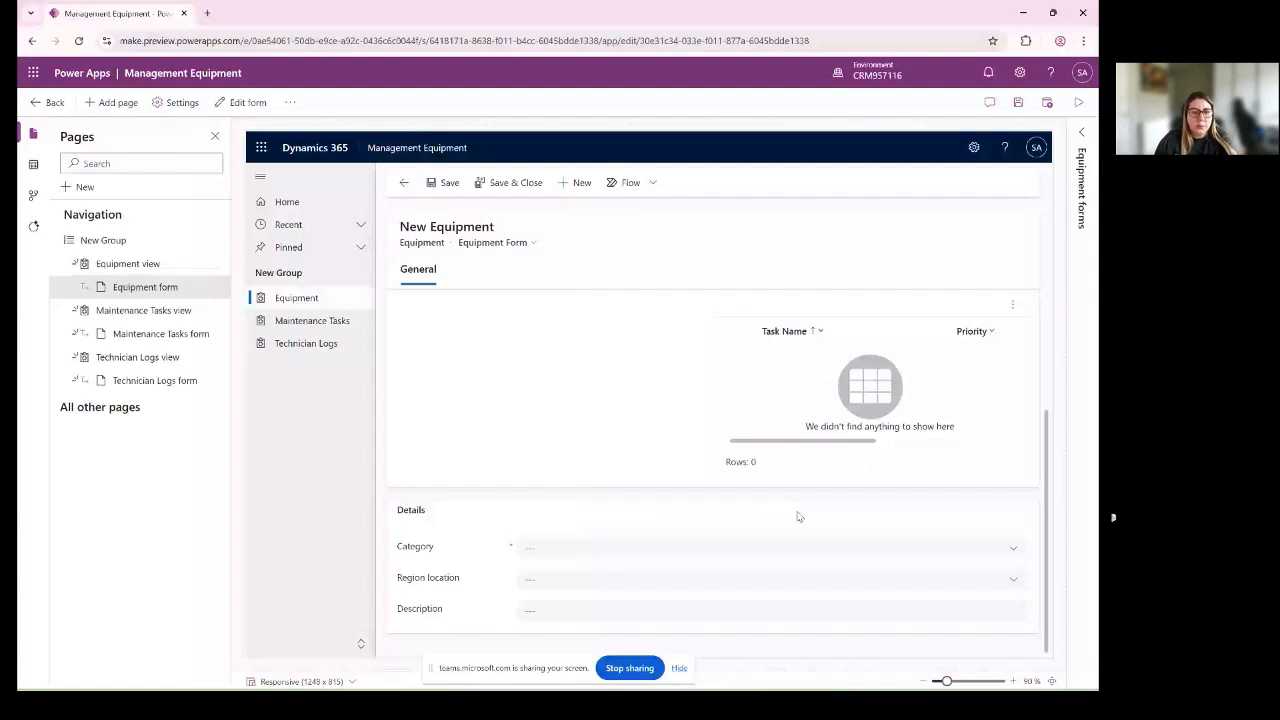
scroll(798, 516, up, 3)
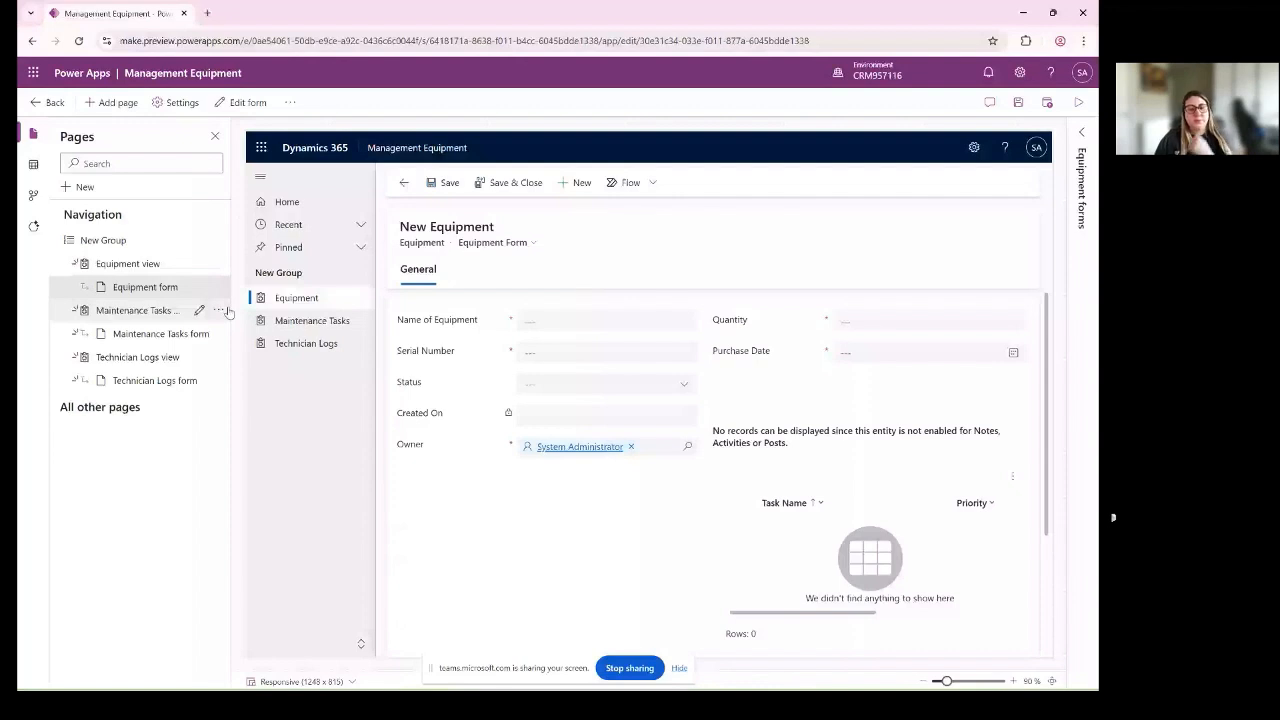
click(228, 312)
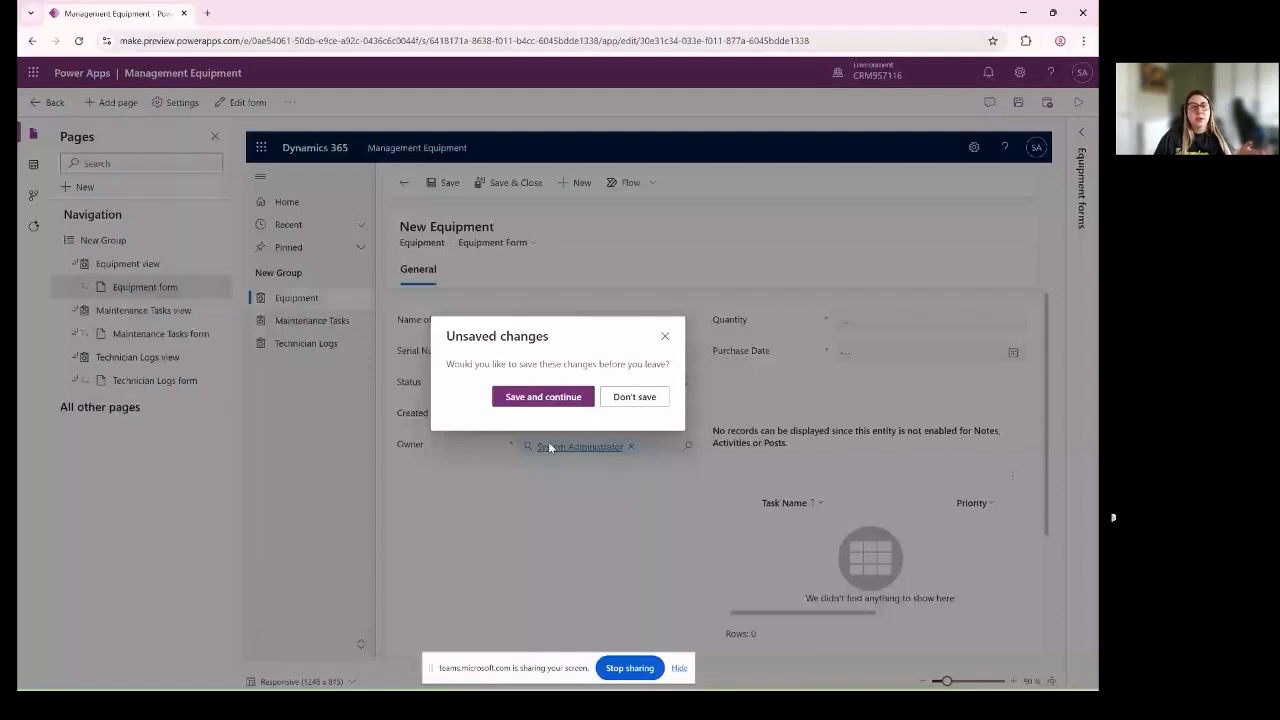
click(545, 396)
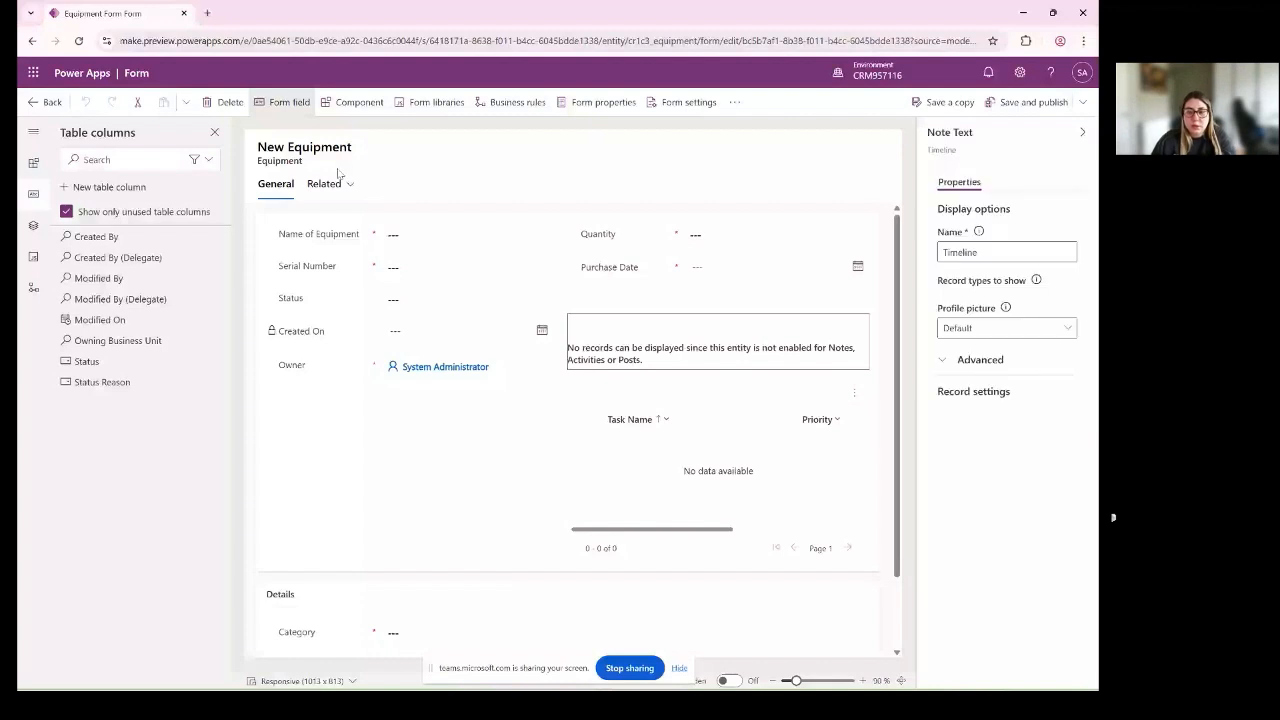
- Set the component width of the Maintenance Tasks subgrid on the Equipment form to 2 columns
click(575, 442)
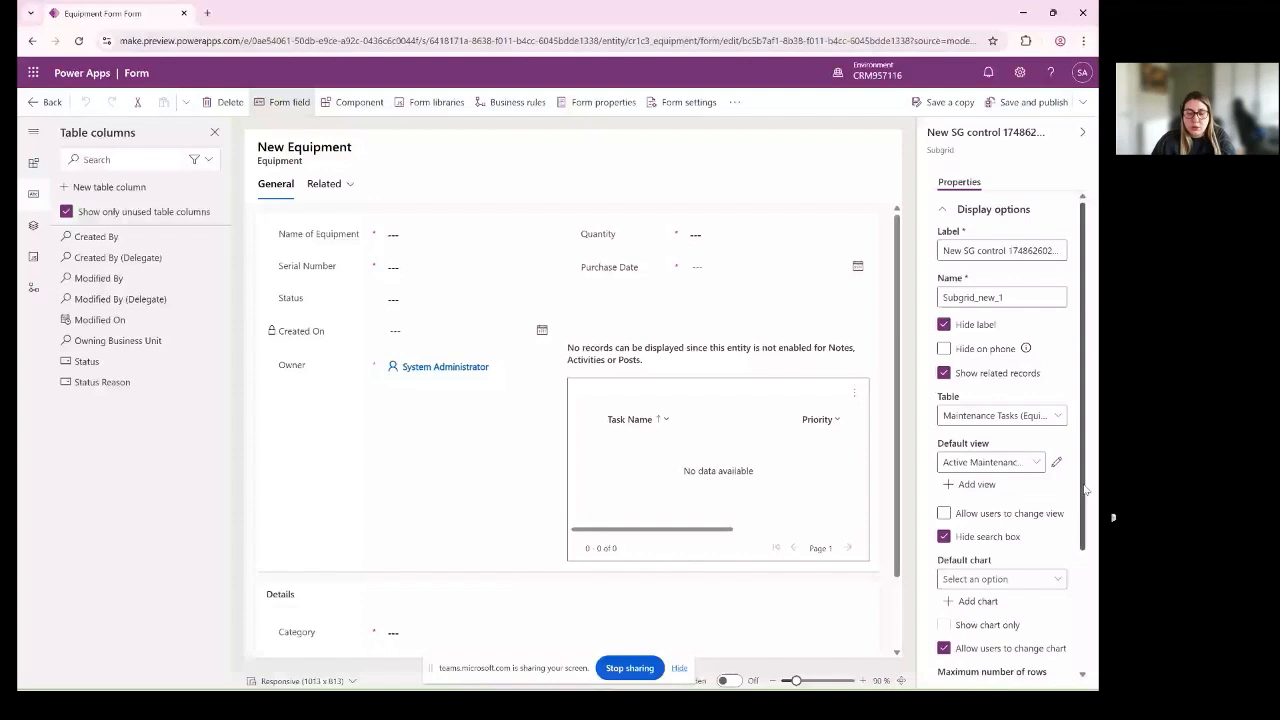
scroll(1030, 640, down, 3)
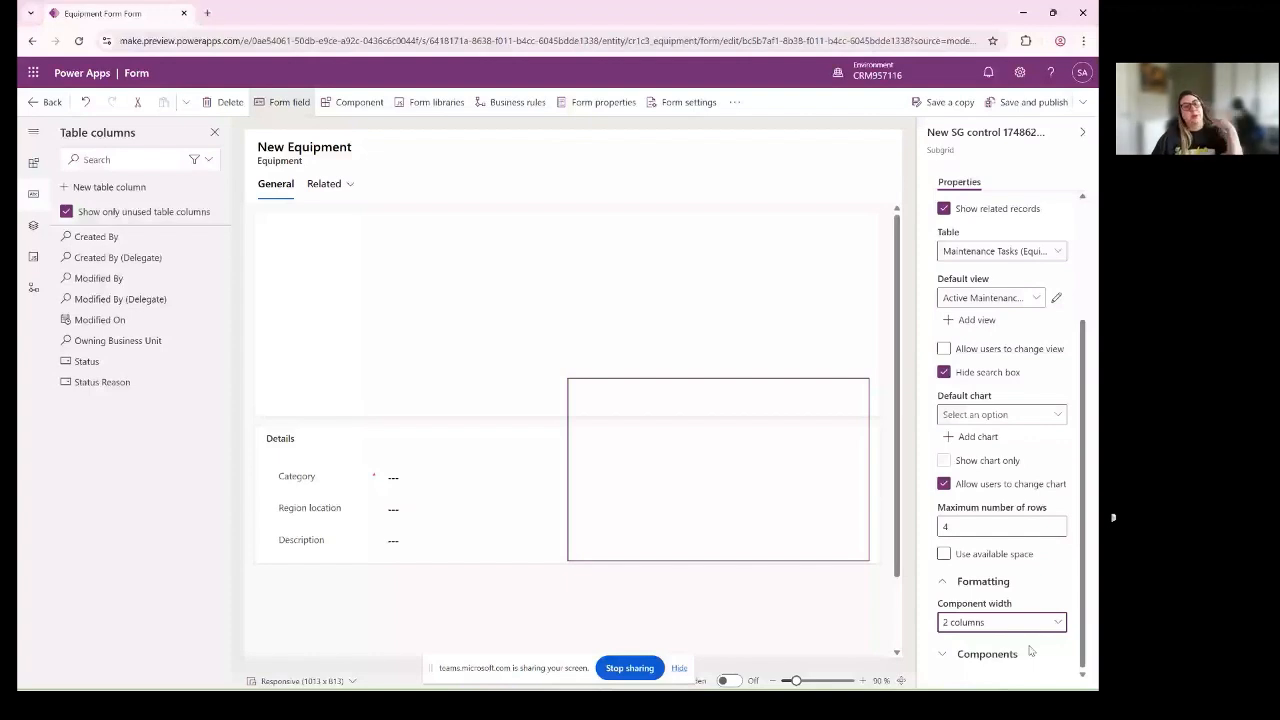
click(718, 320)
- Move the Details section above the General section on the Equipment form
scroll(281, 519, down, 2)
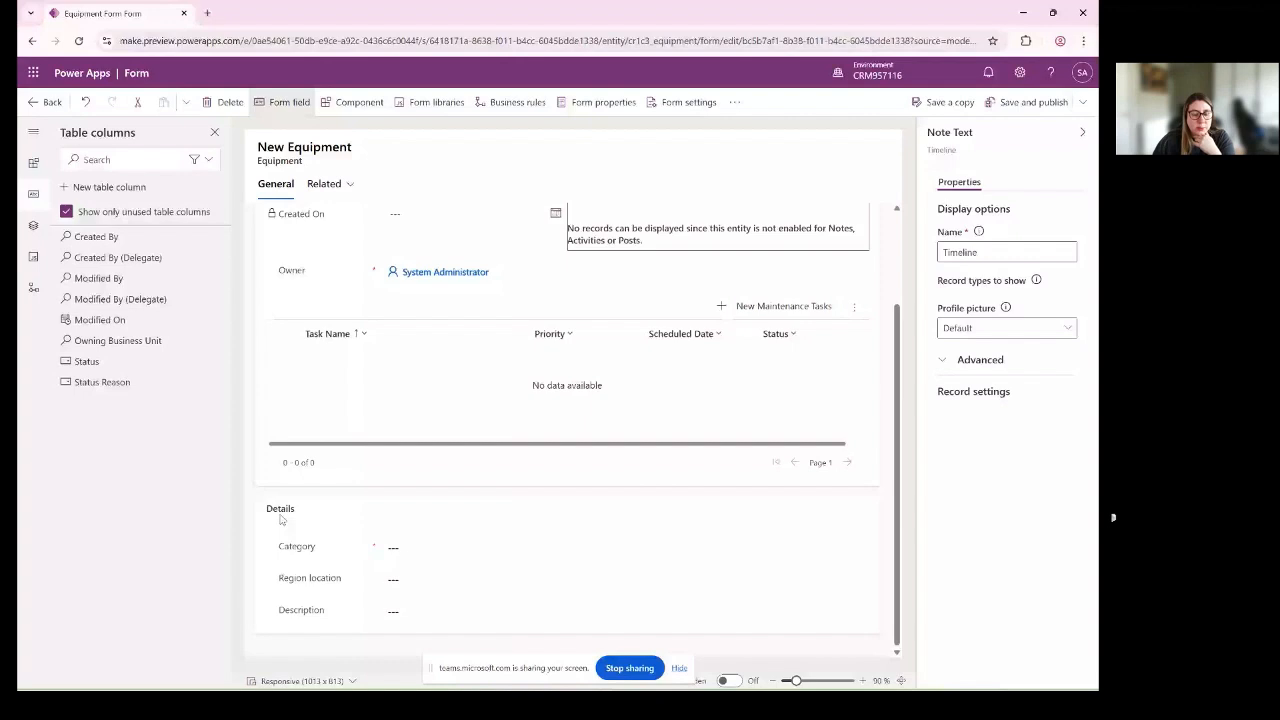
drag(281, 519, 345, 477)
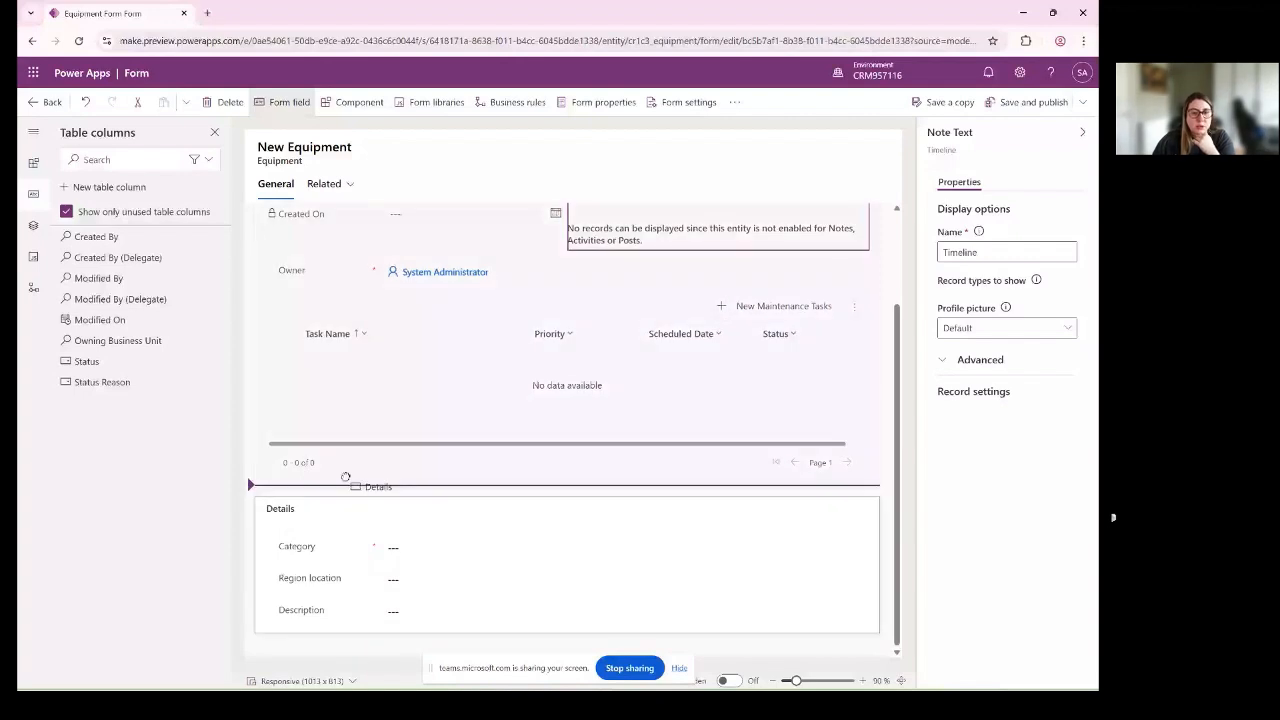
drag(345, 477, 267, 495)
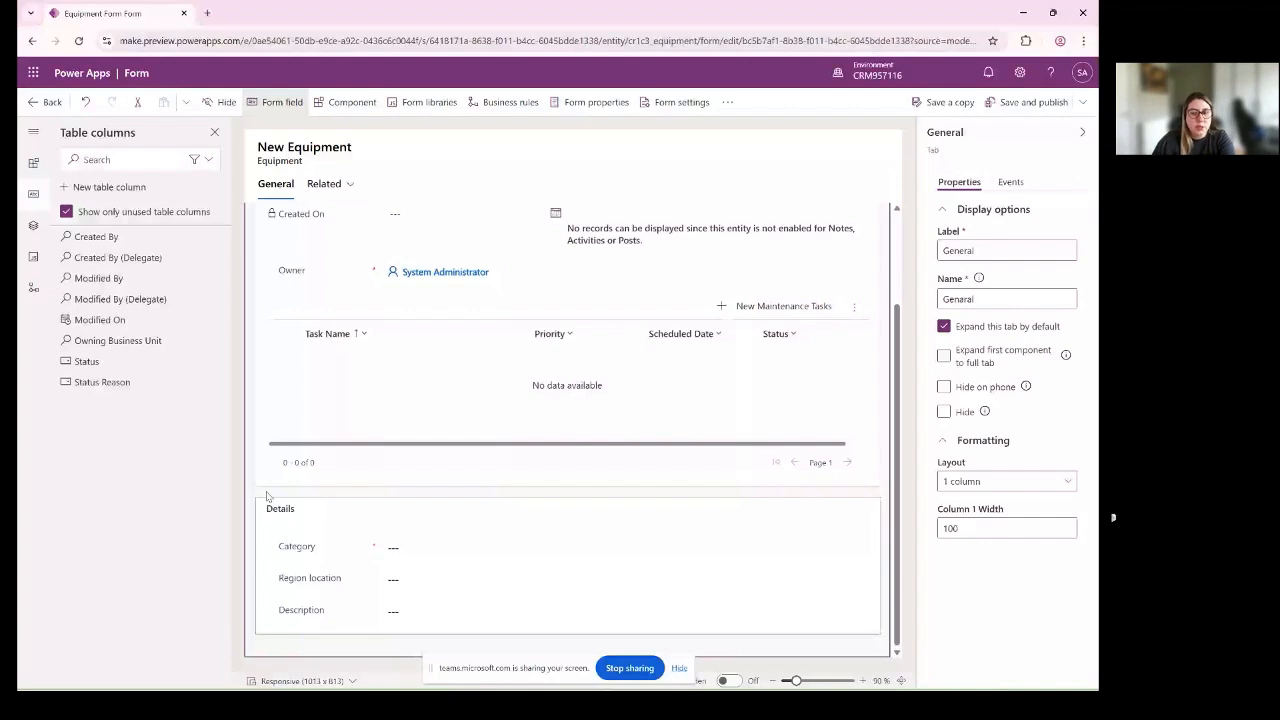
mouse_move(267, 495)
mouse_down()
mouse_move(359, 282)
mouse_move(292, 245)
mouse_up()
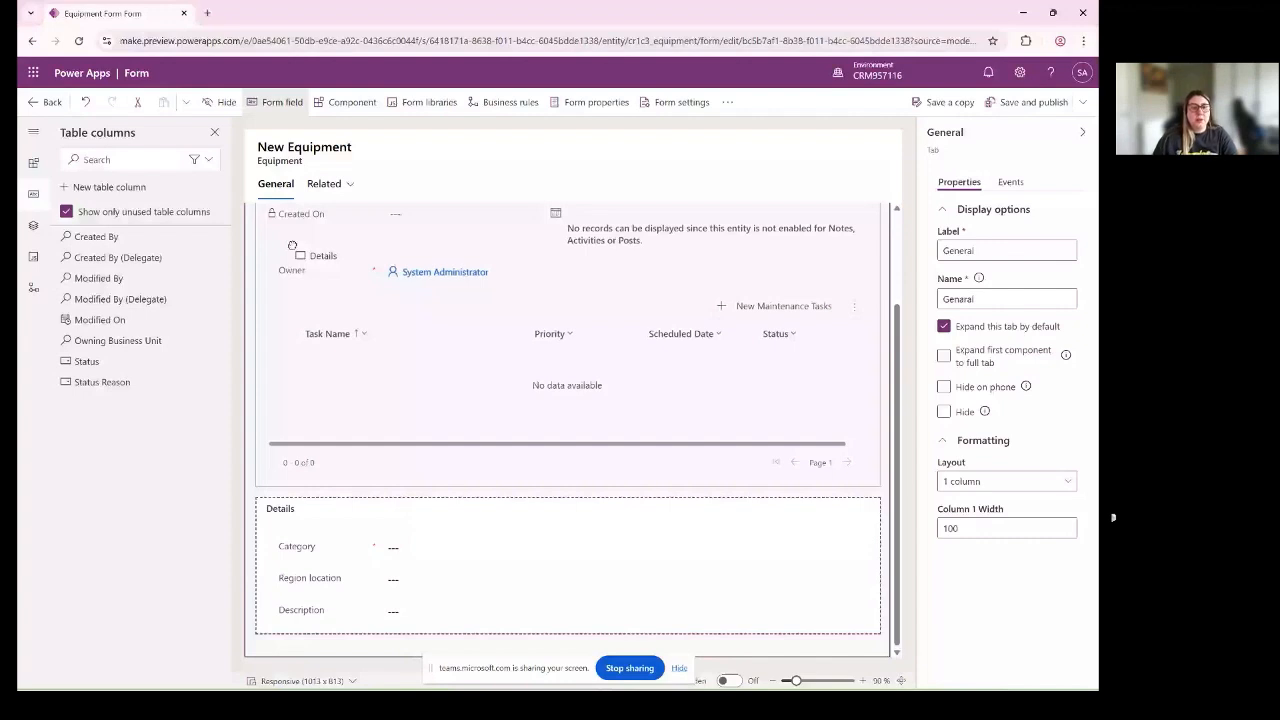
drag(292, 245, 345, 222)
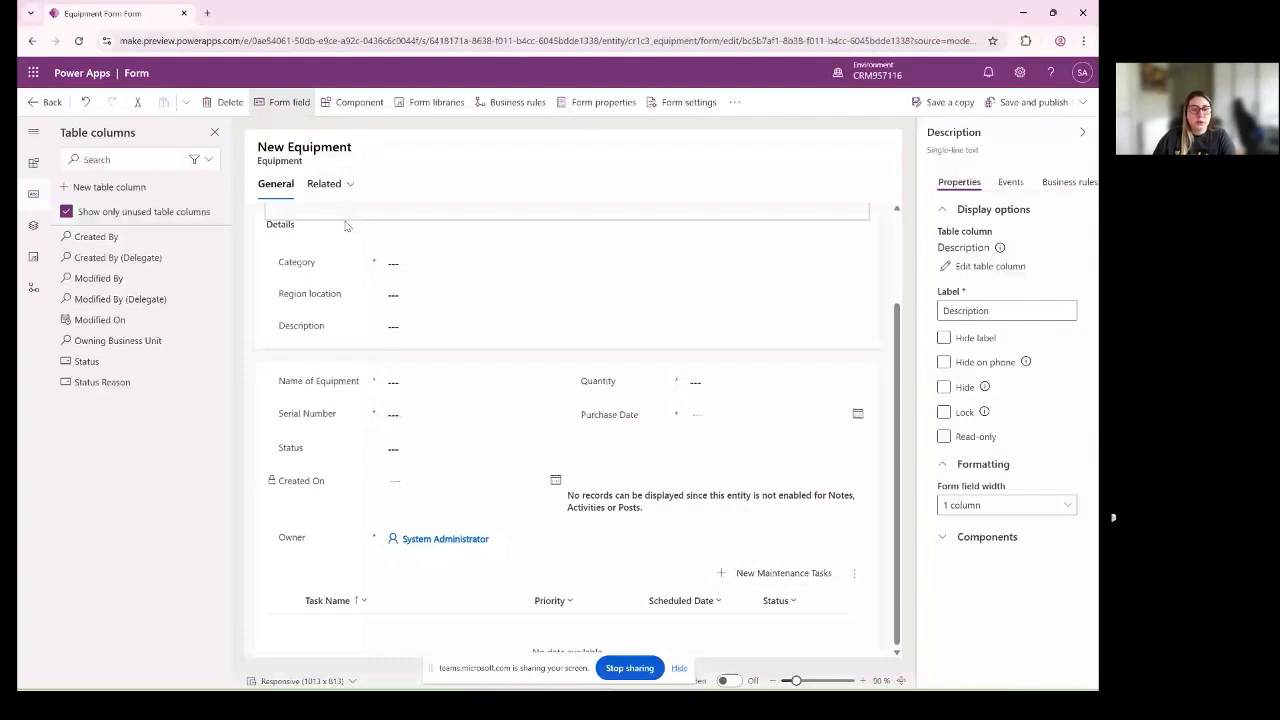
click(770, 294)
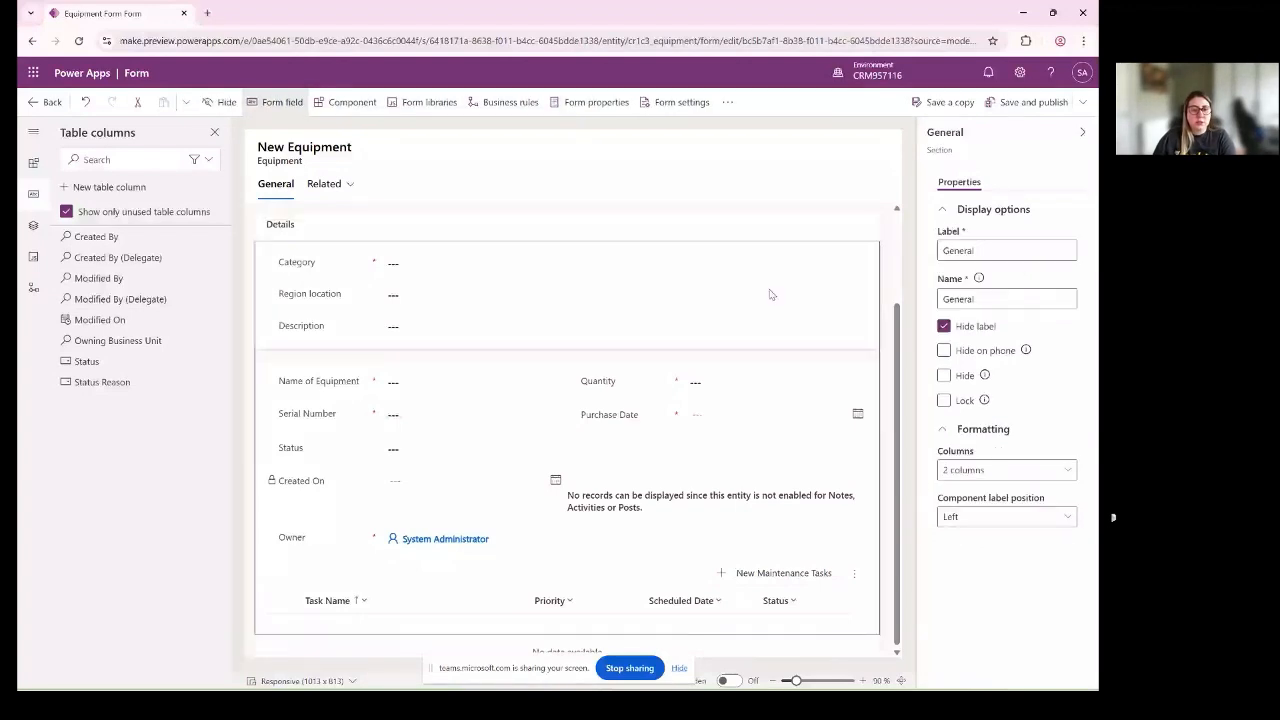
- Move the Category and Region location fields from the Details section into the General section, between Status and Created On
drag(770, 294, 313, 488)
drag(314, 263, 331, 271)
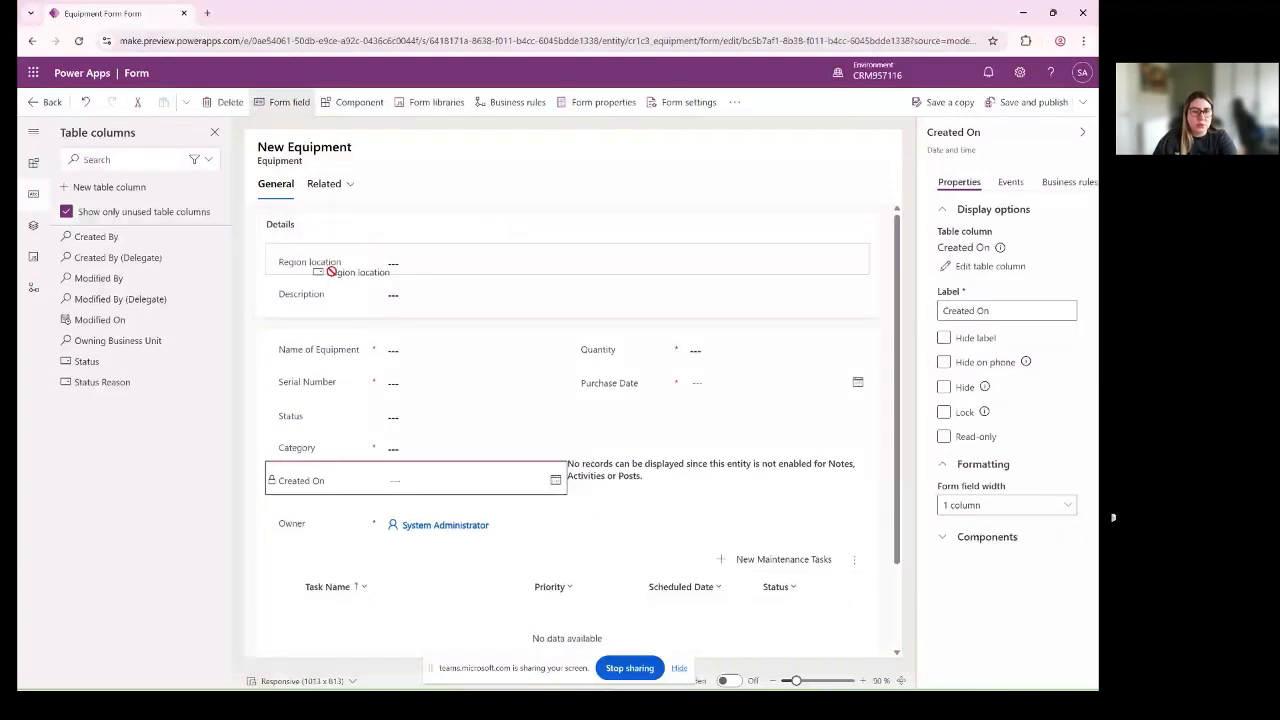
drag(331, 271, 331, 285)
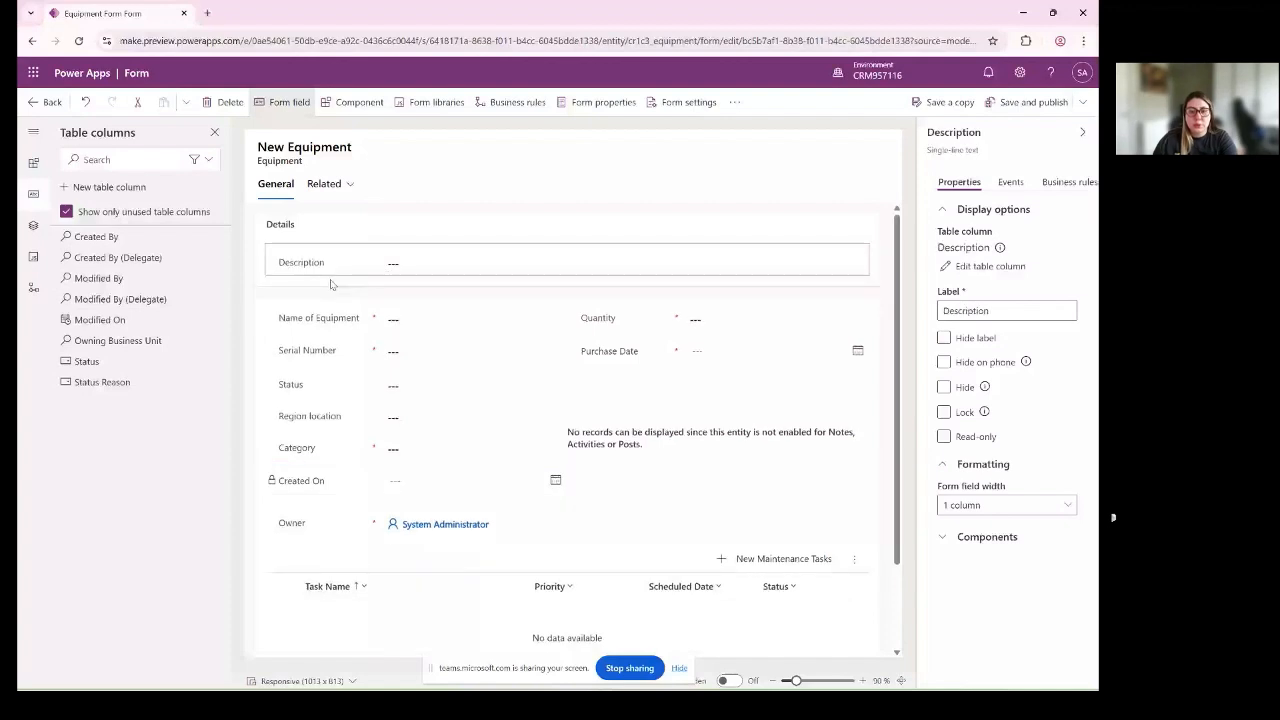
- Move the Description field below Purchase Date in the General section, publish the form and return to the app designer
drag(331, 285, 636, 384)
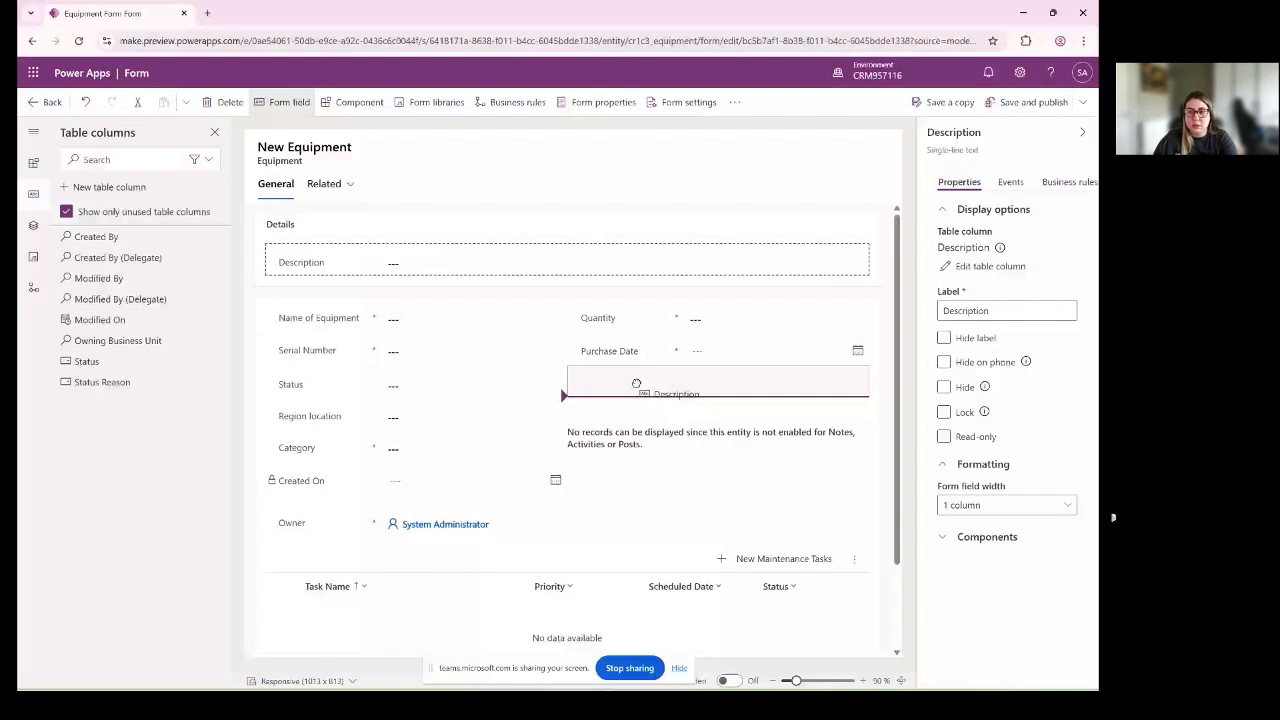
drag(636, 384, 638, 386)
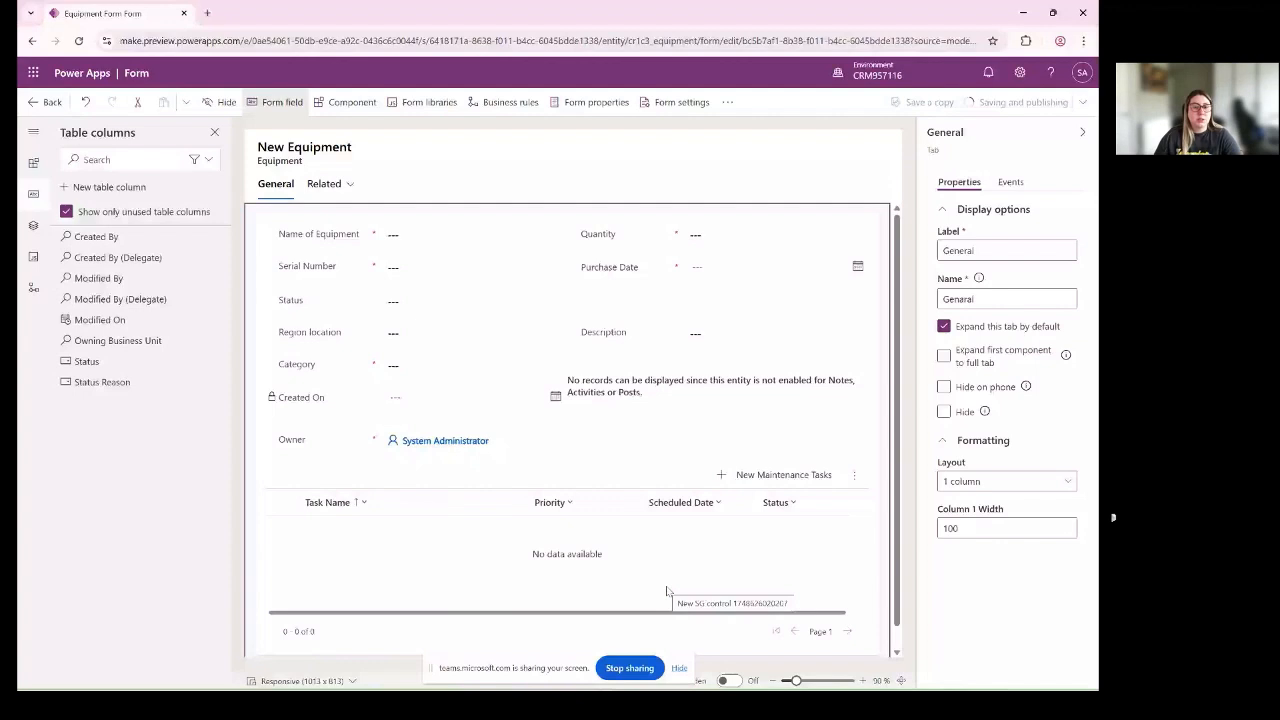
click(50, 102)
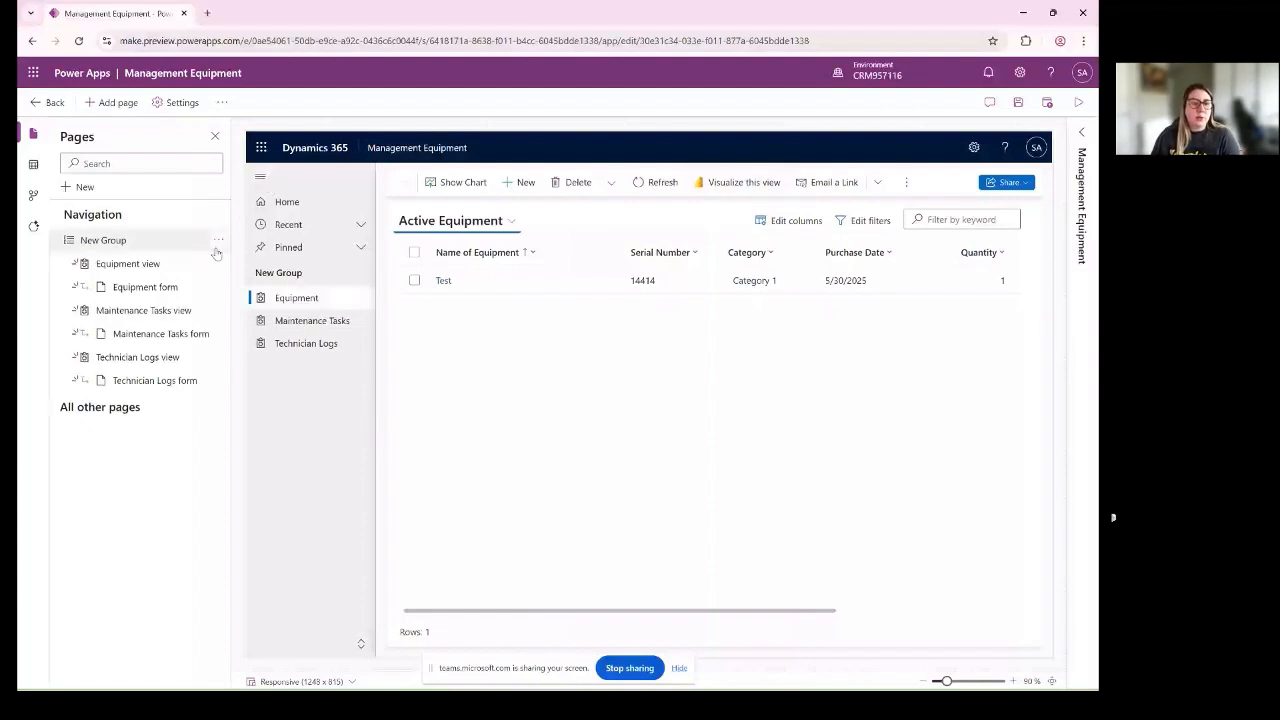
click(219, 291)
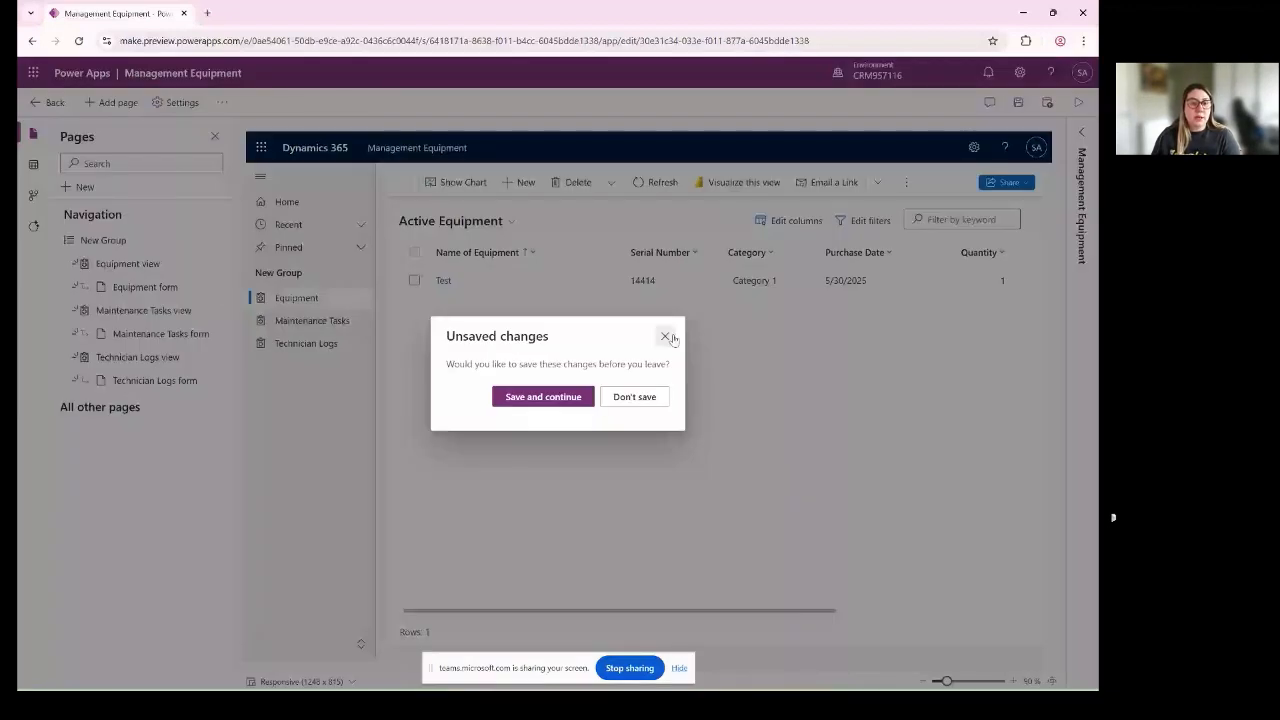
click(666, 337)
click(219, 264)
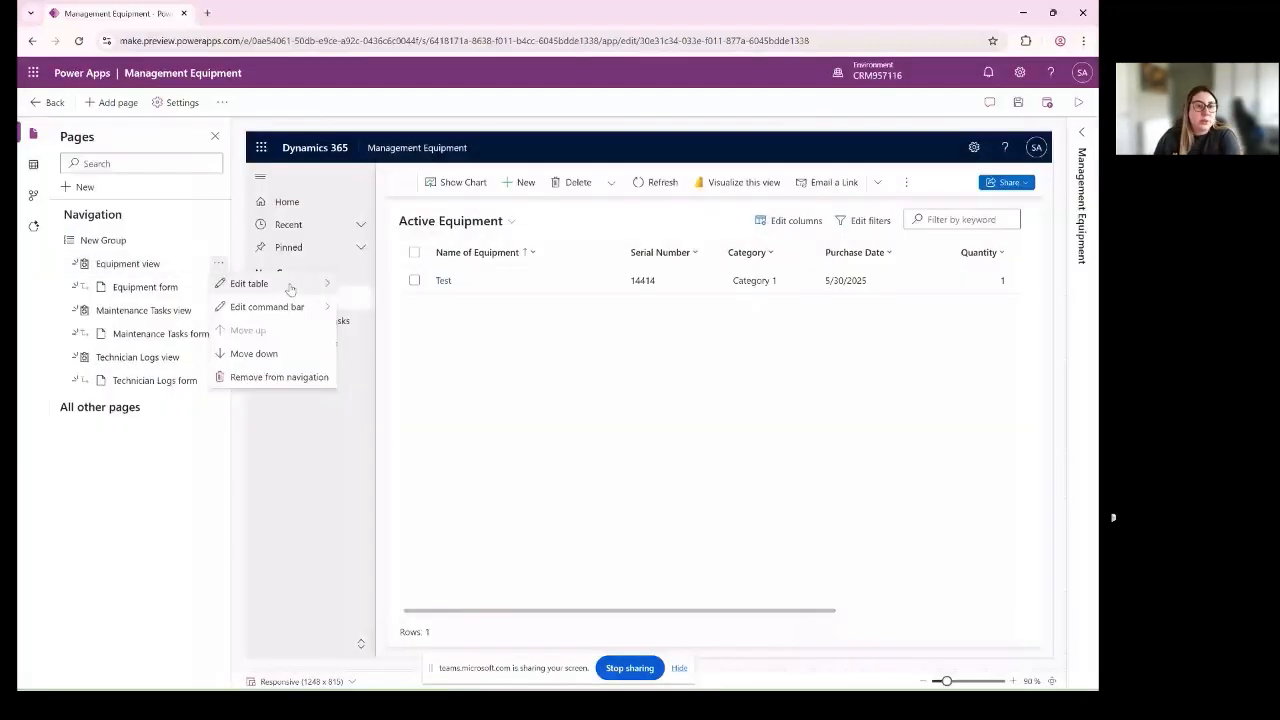
click(192, 232)
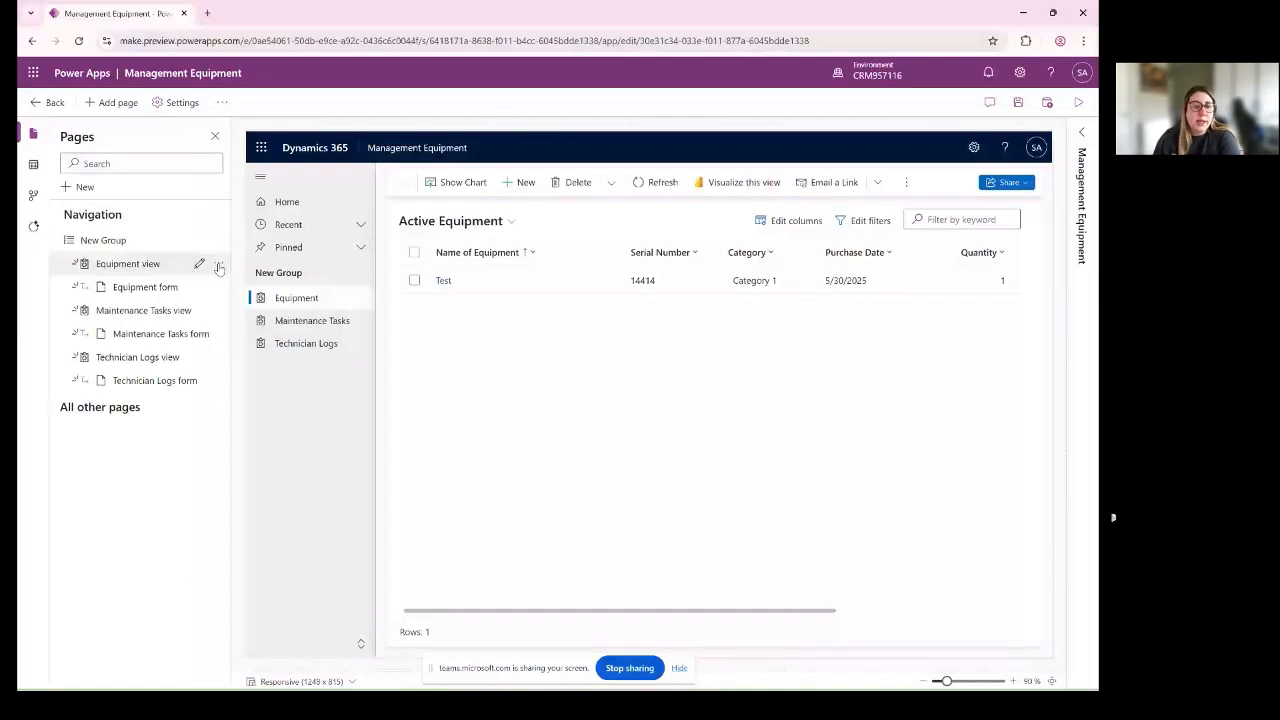
- Save the app and open the Equipment table's Main form command bar for editing
click(219, 266)
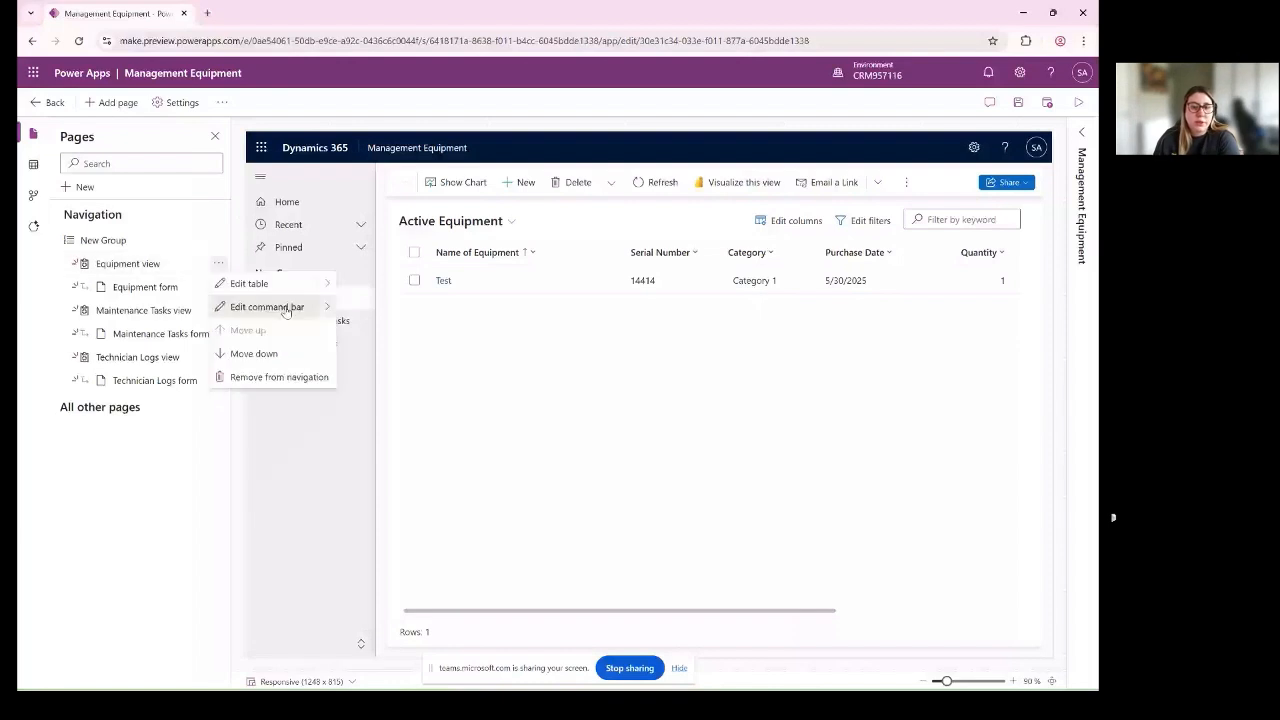
click(266, 307)
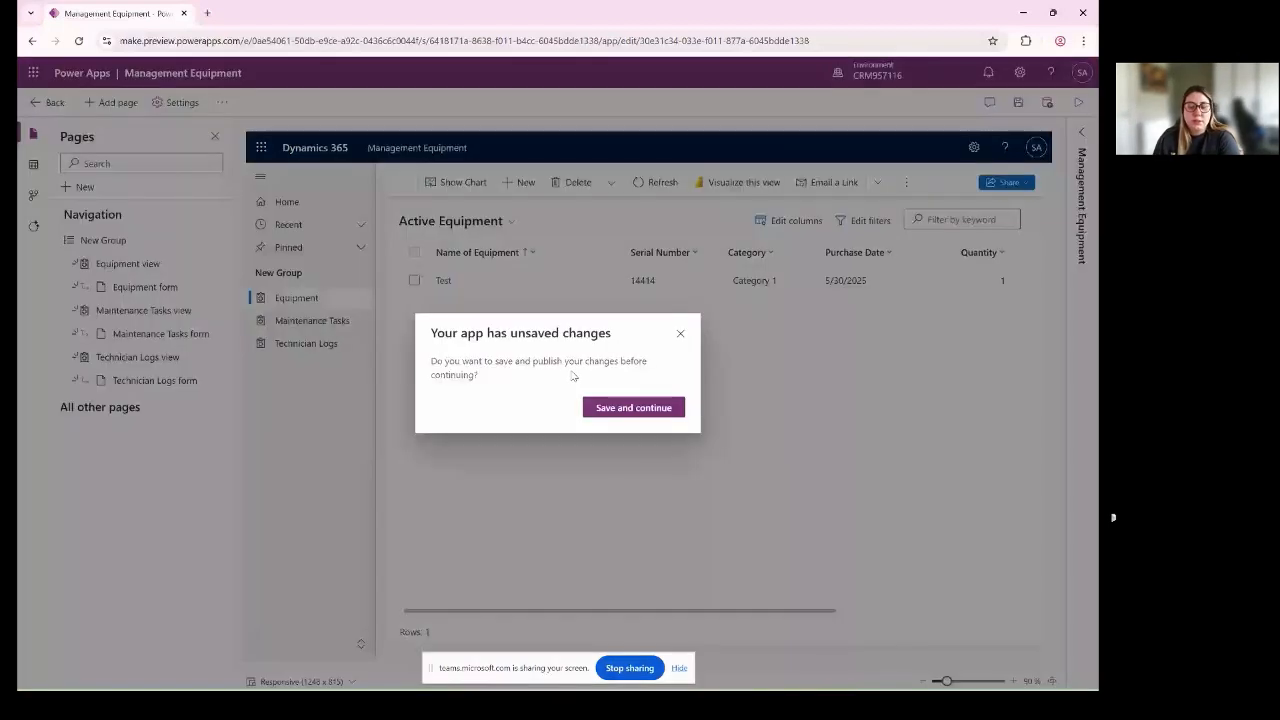
click(611, 408)
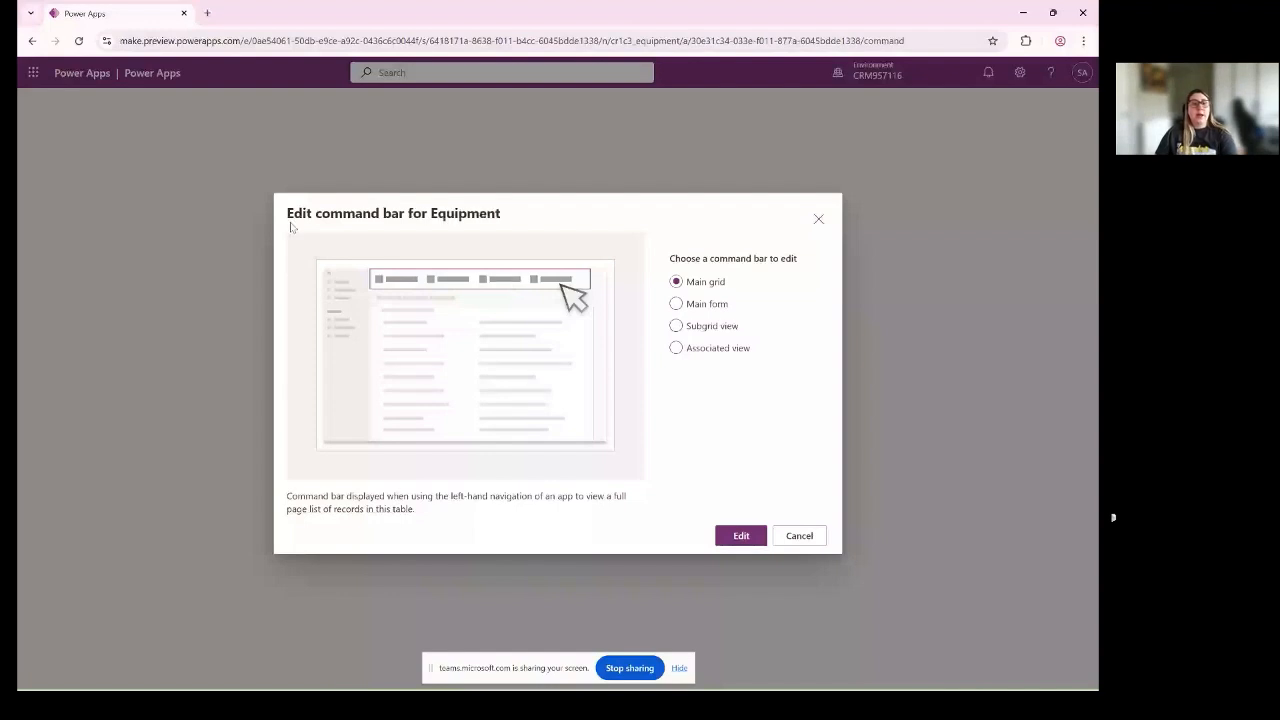
drag(291, 213, 404, 220)
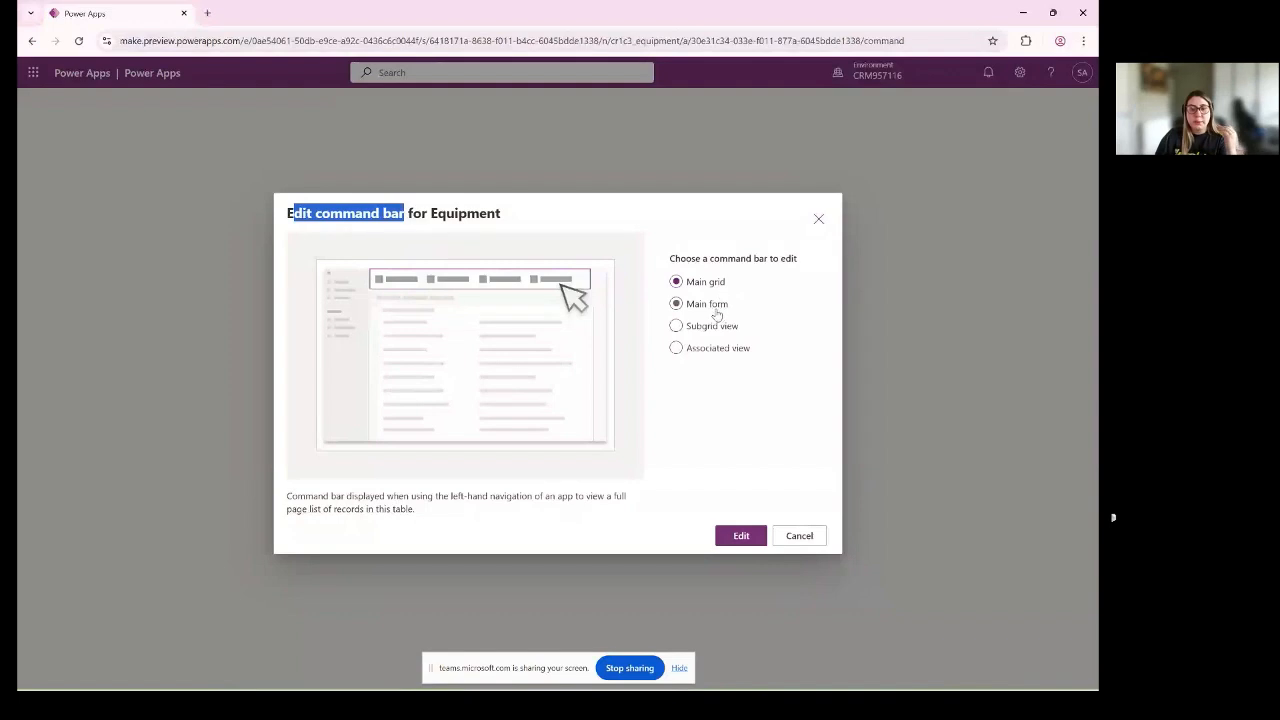
click(716, 308)
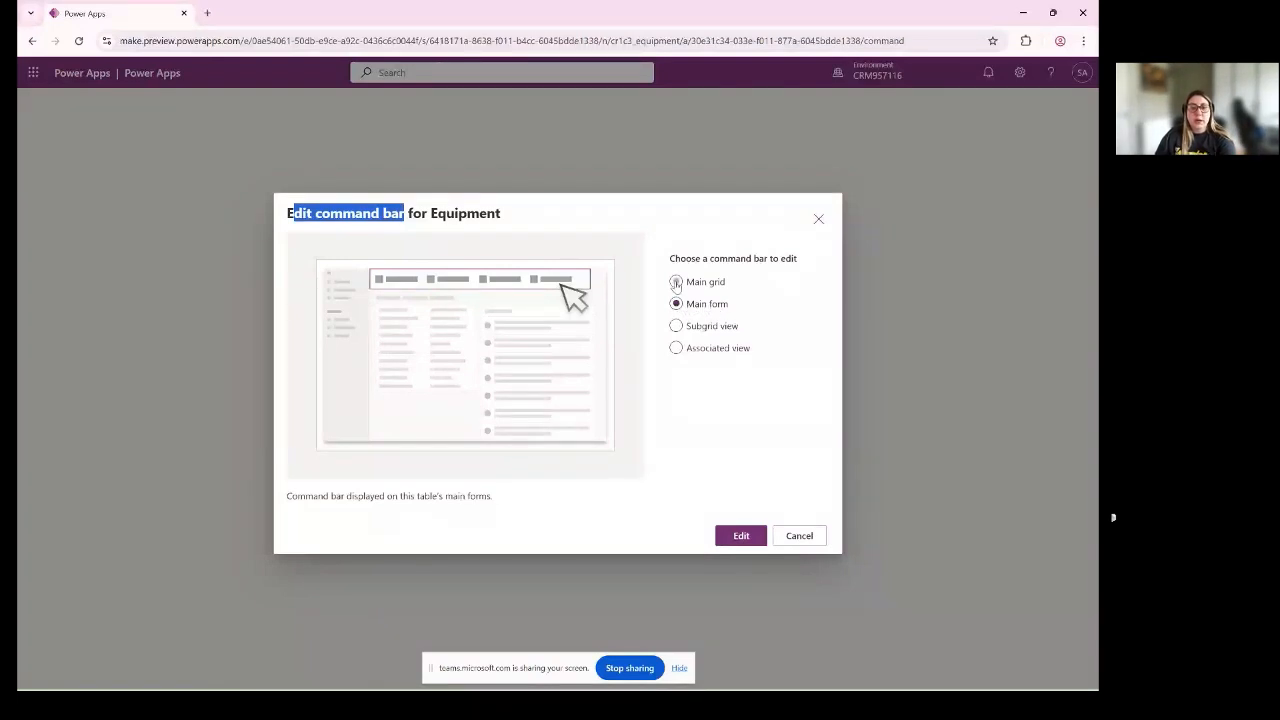
click(741, 536)
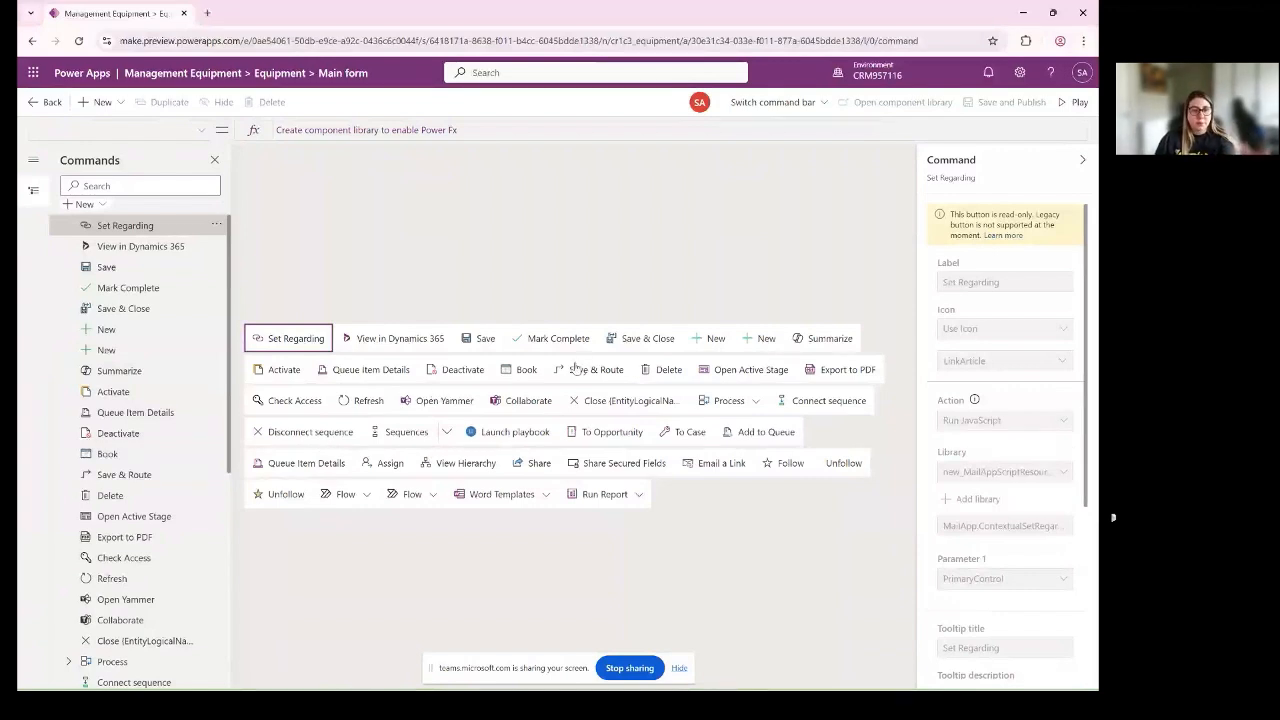
- Add a new command to the Main form command bar, creating a Power Fx component library for its formulas
click(84, 204)
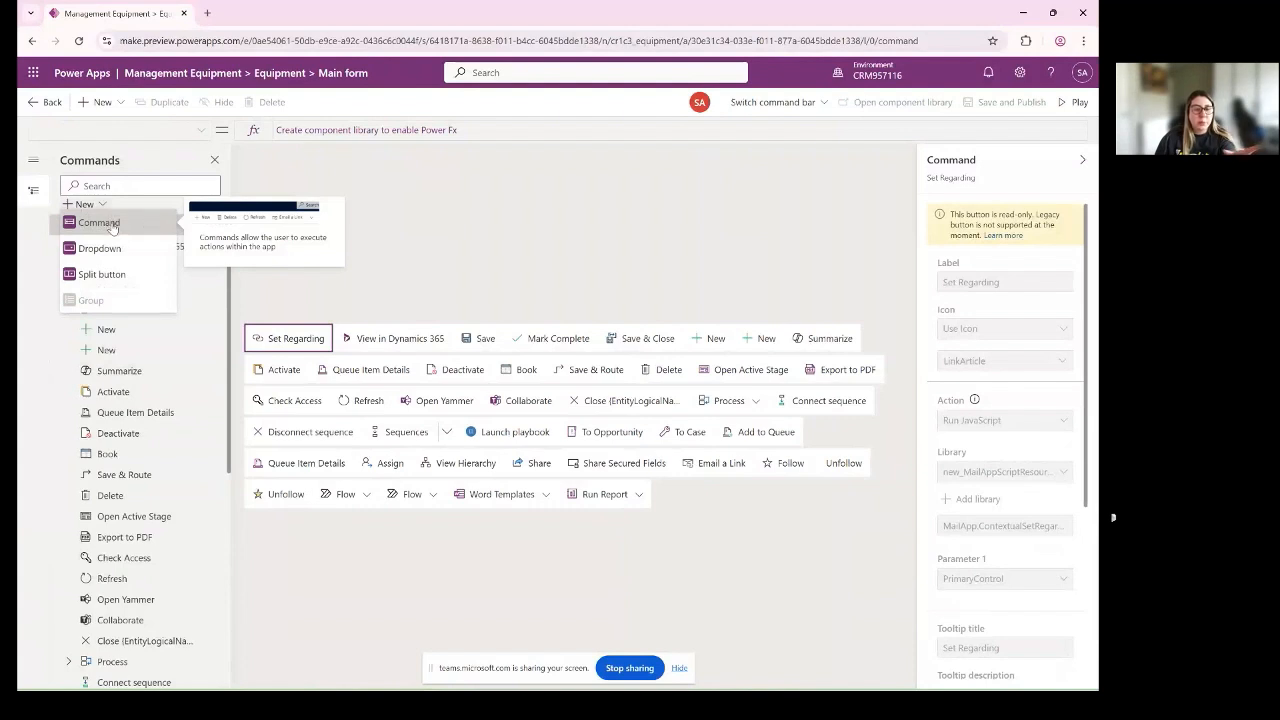
click(113, 224)
click(385, 369)
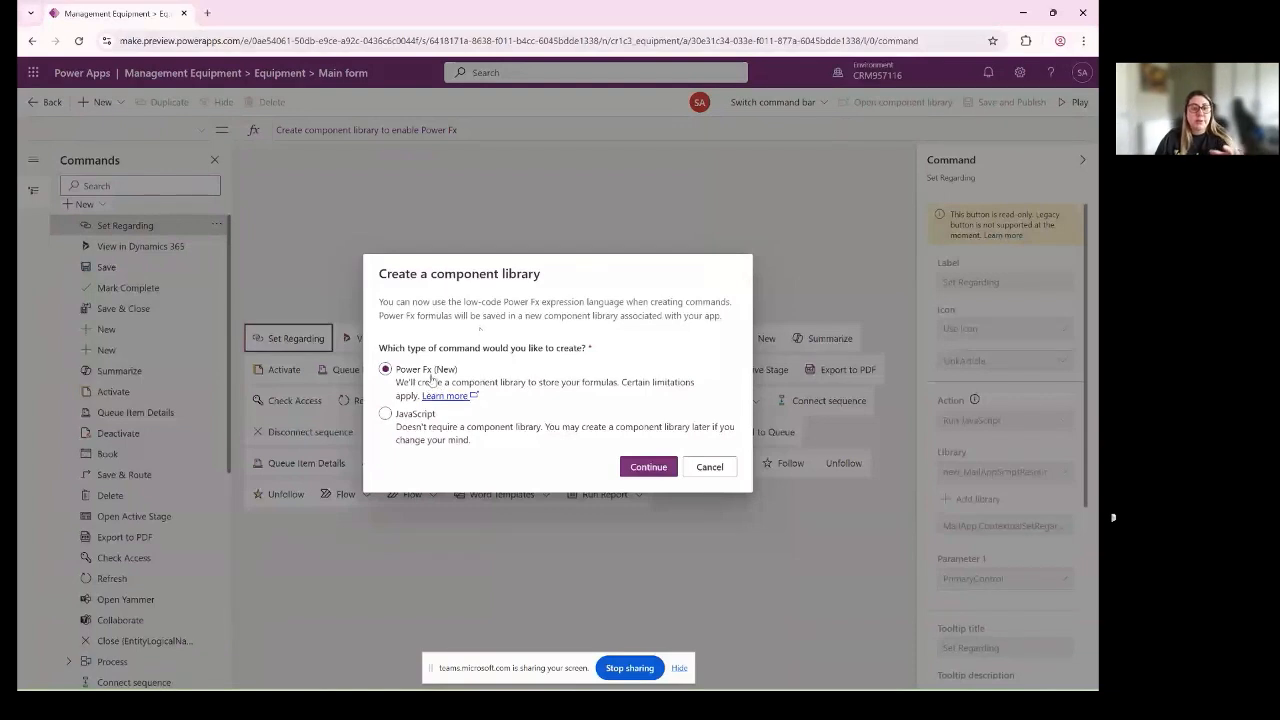
click(385, 414)
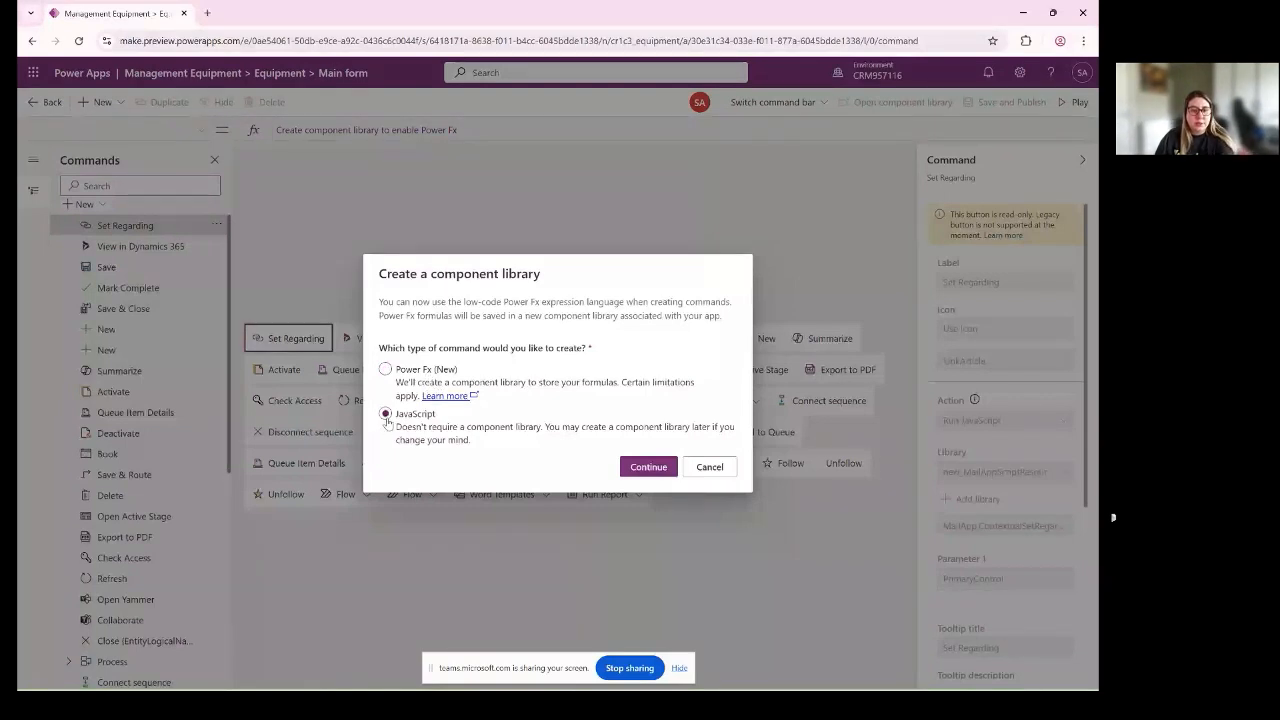
click(387, 369)
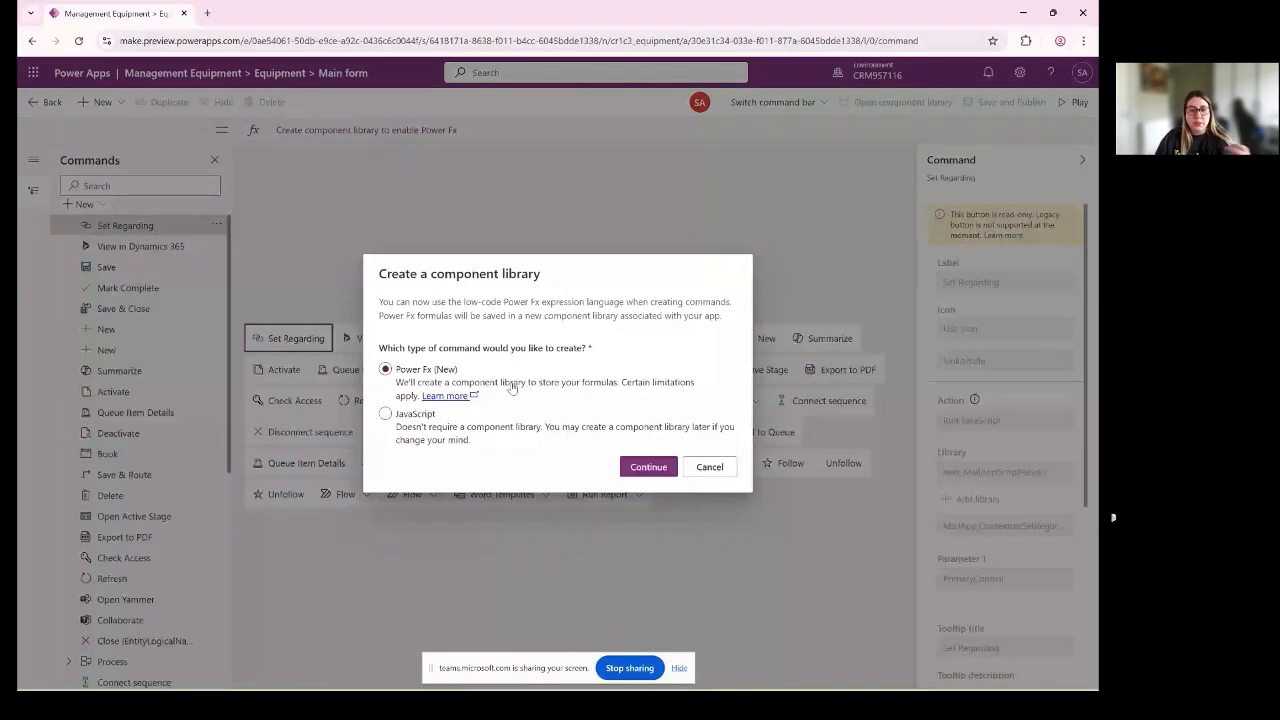
click(640, 466)
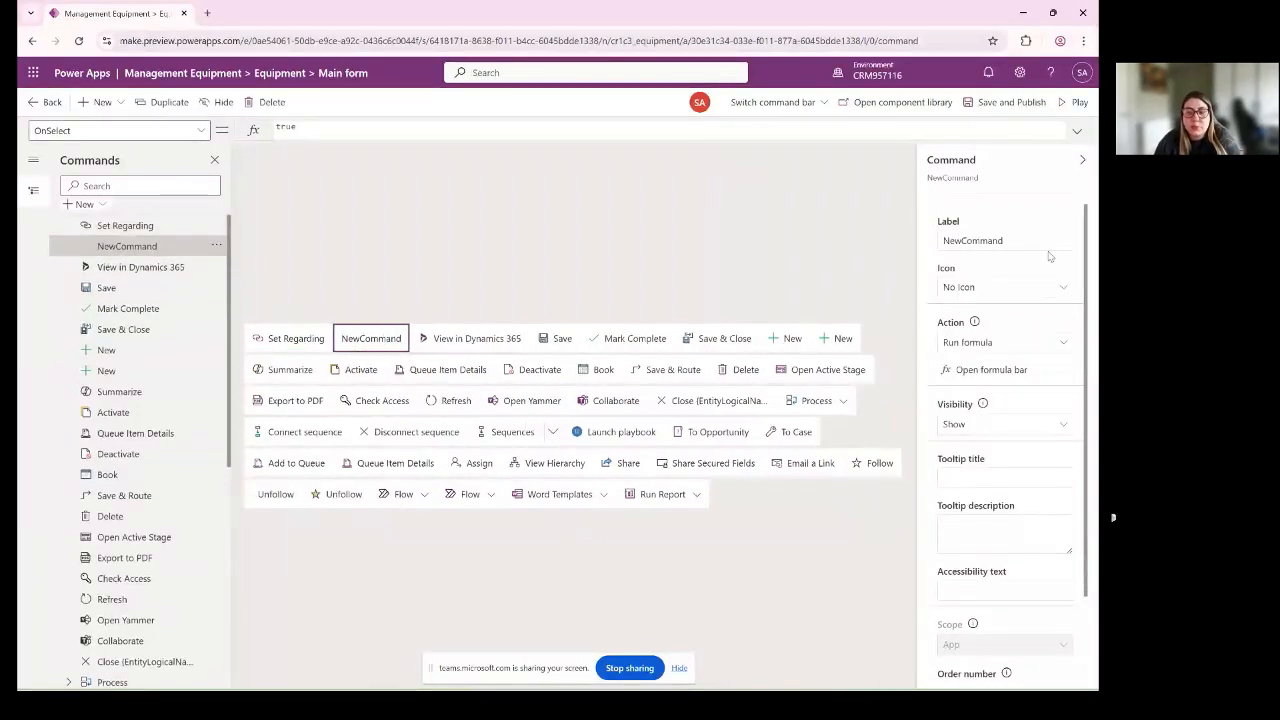
- Set the new command's label to View Equipment
drag(1046, 247, 940, 240)
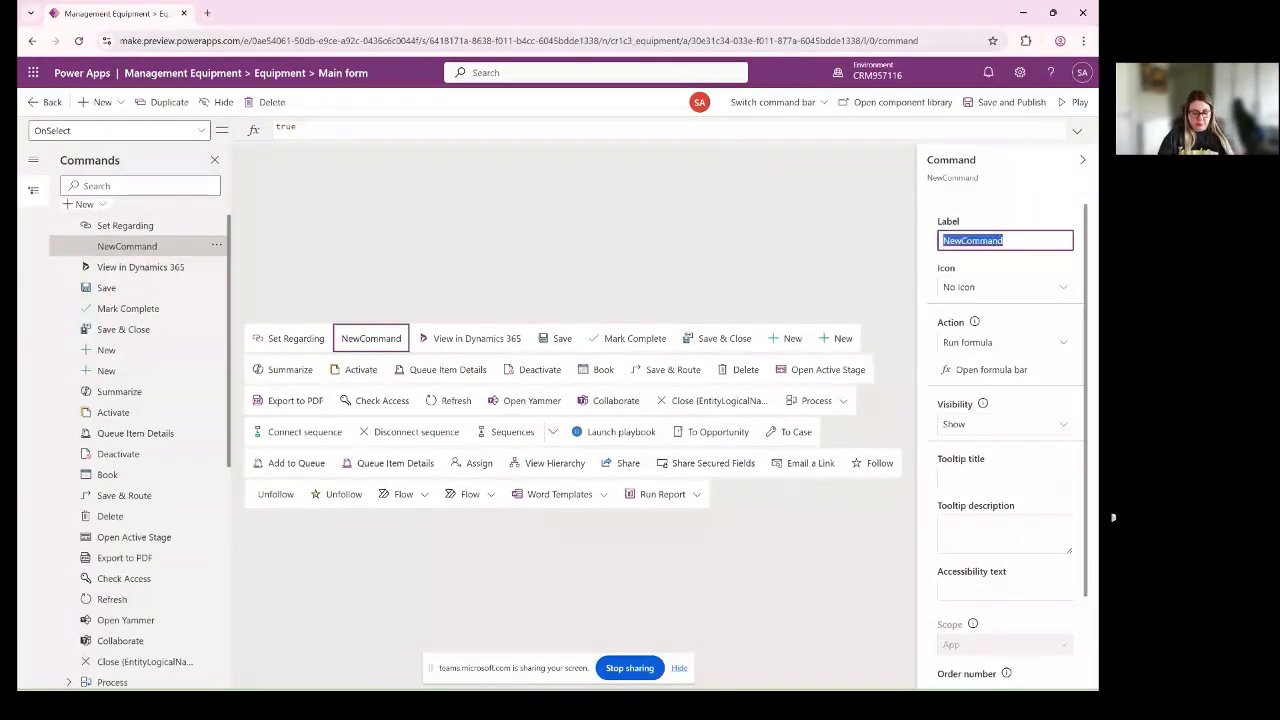
text(Vi)
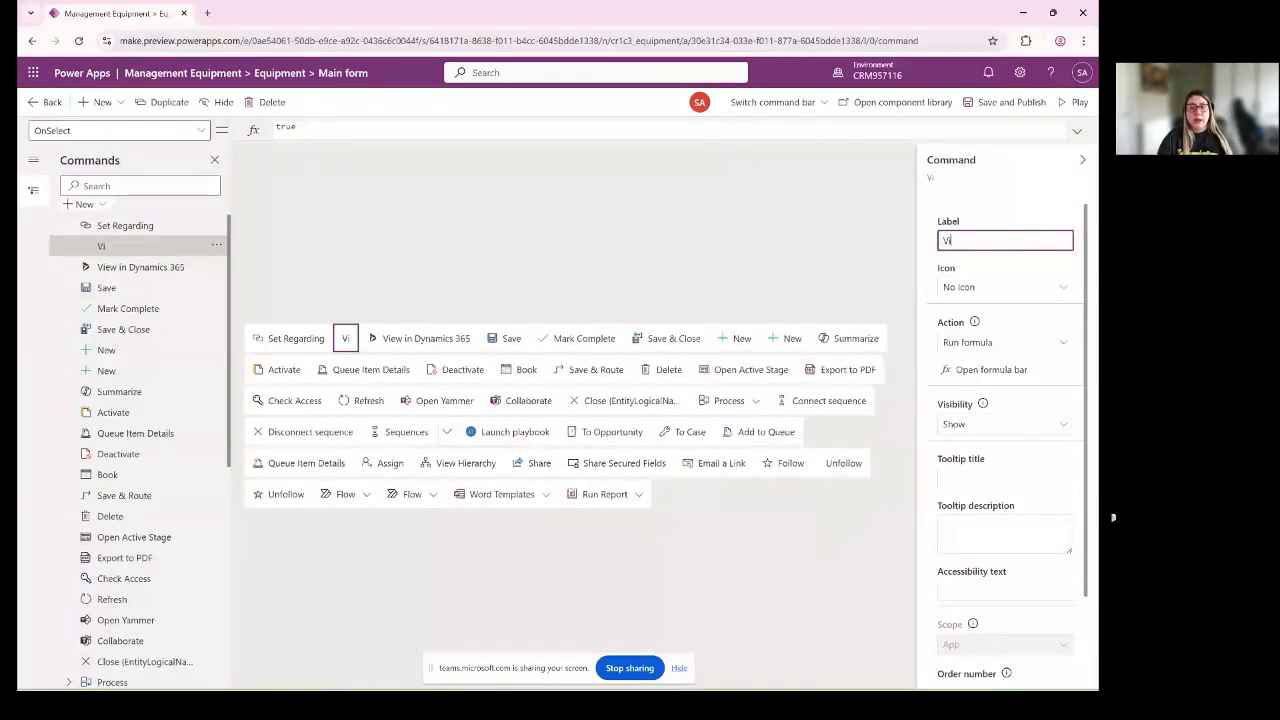
text(ew W)
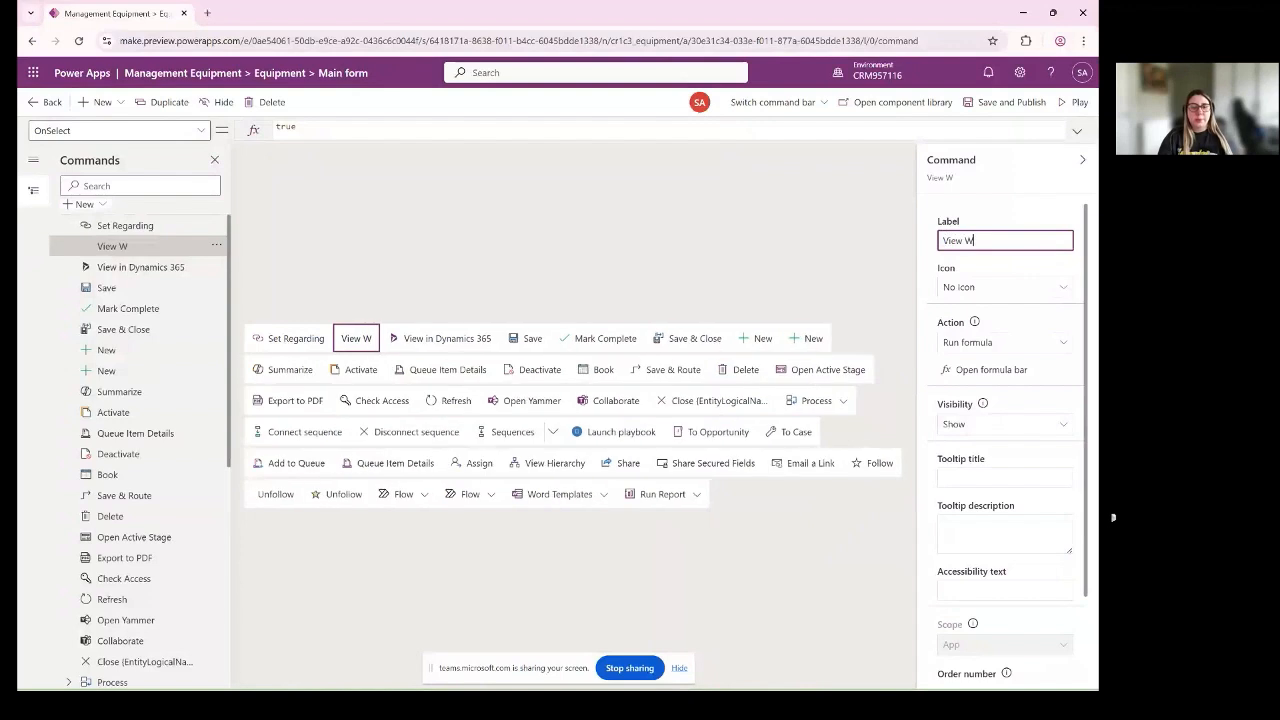
key(BackSpace)
text(E)
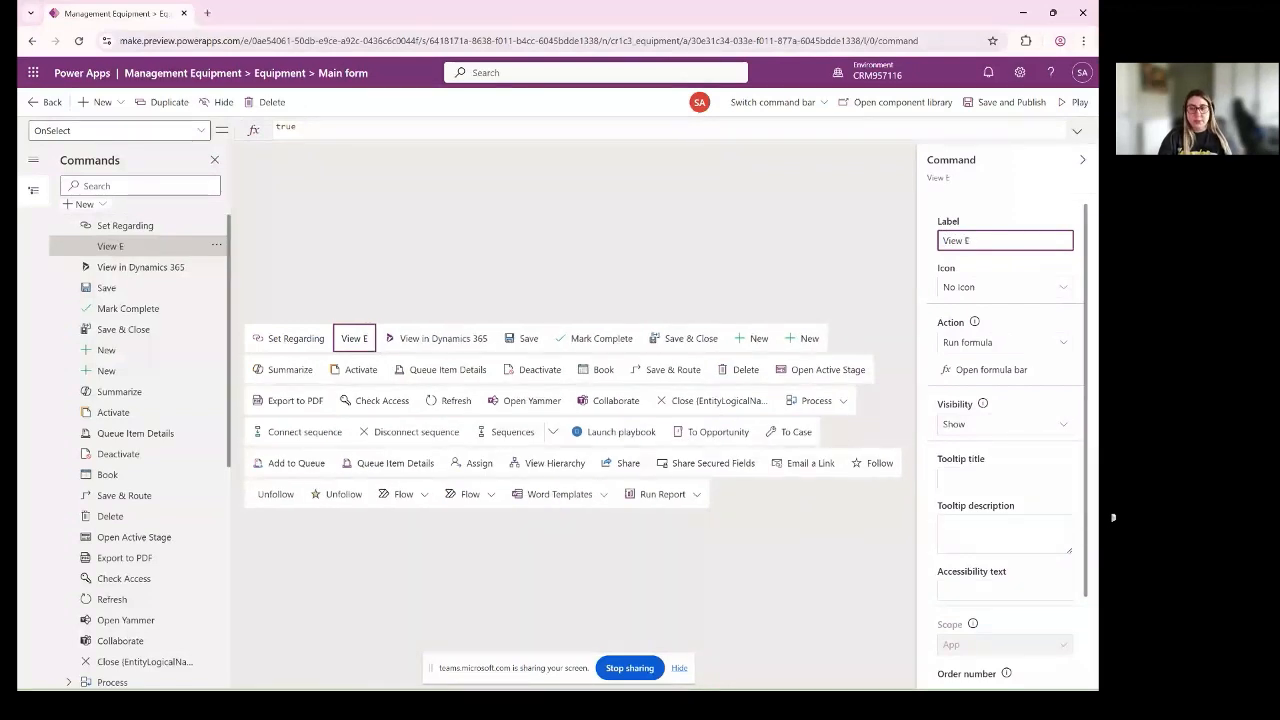
text(quip)
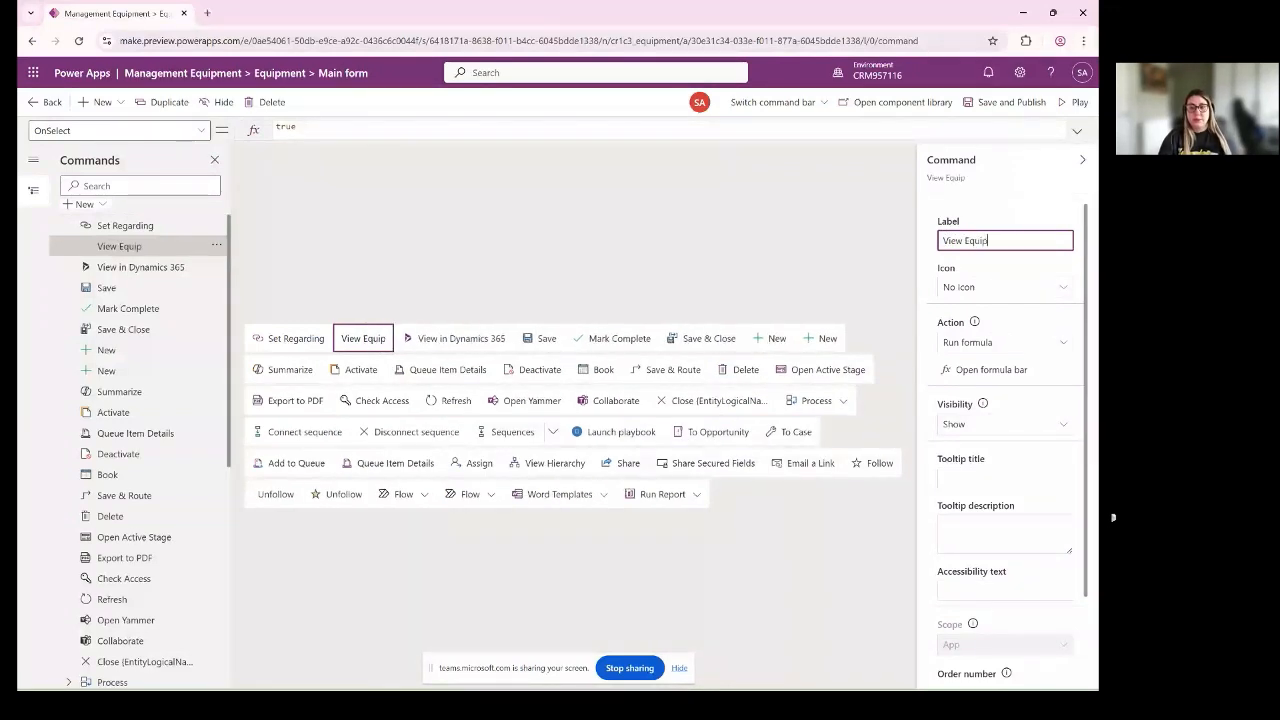
text(ment)
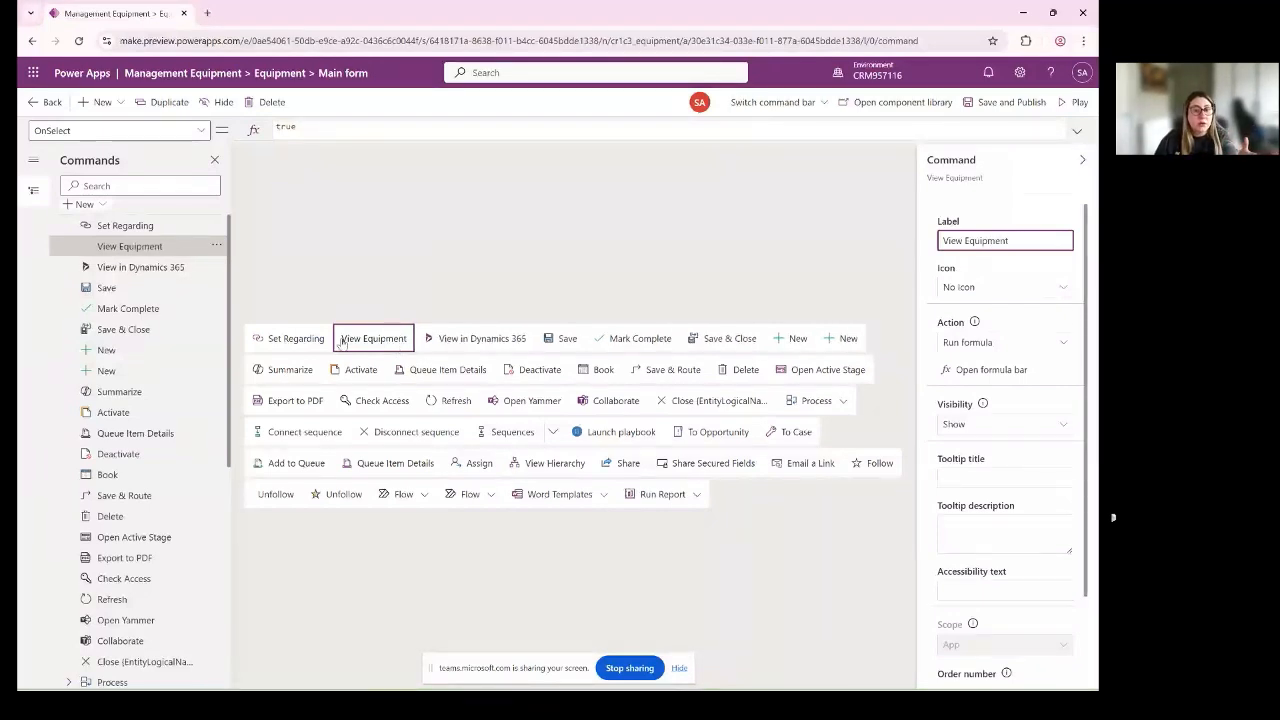
- Set the View Equipment command's tooltip title to "Click here"
click(992, 478)
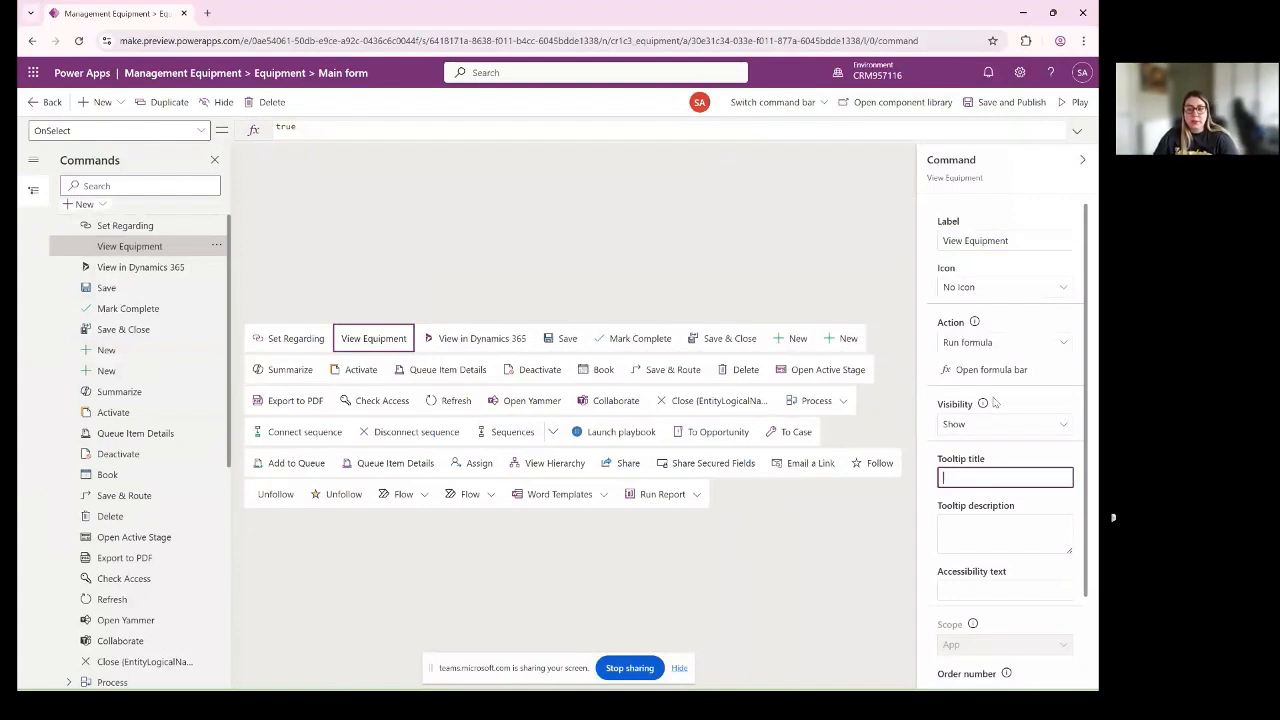
text(Click here)
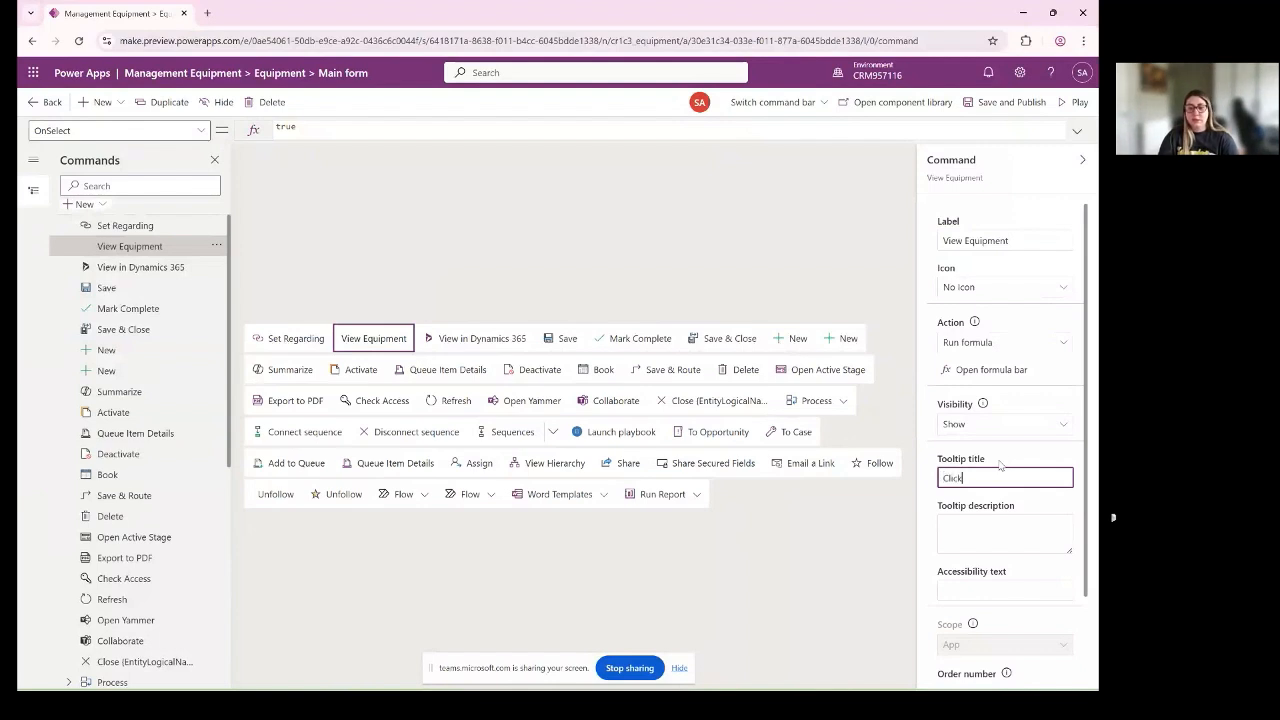
click(974, 531)
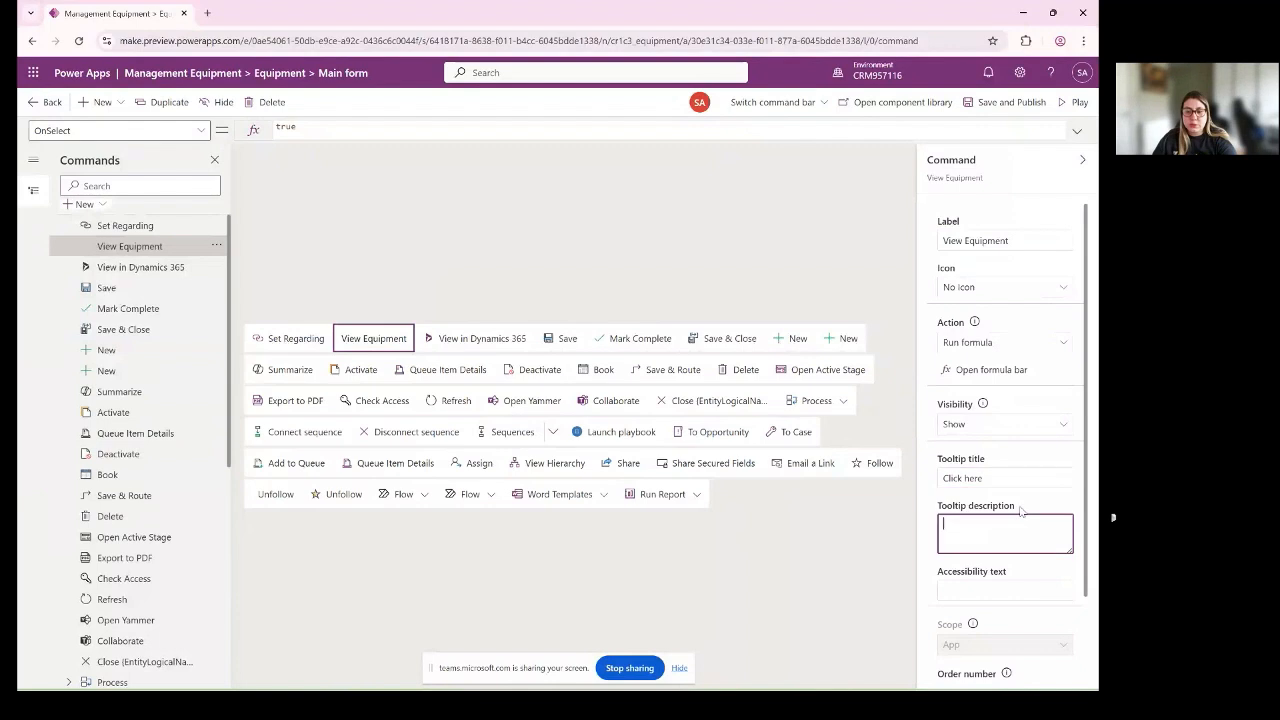
- Review the View Equipment command's accessibility text, icon options and expanded OnSelect formula
scroll(960, 505, down, 1)
click(939, 477)
drag(939, 477, 1010, 480)
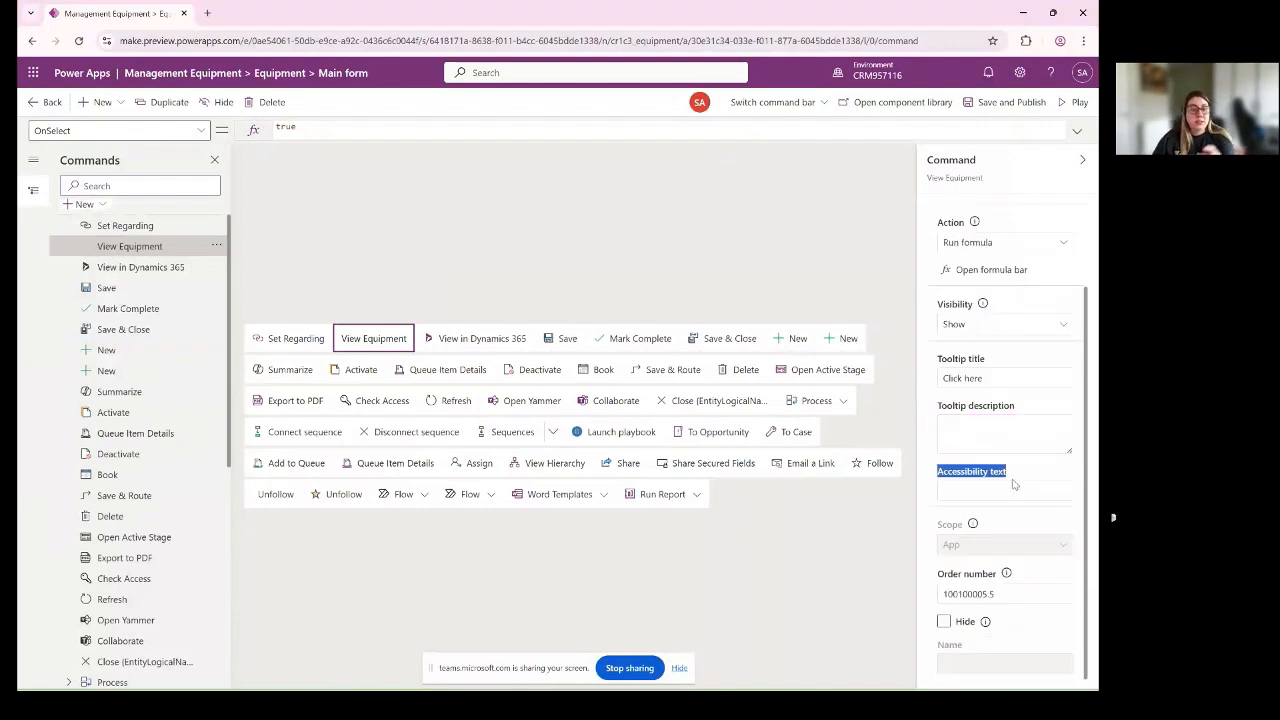
scroll(1018, 588, up, 1)
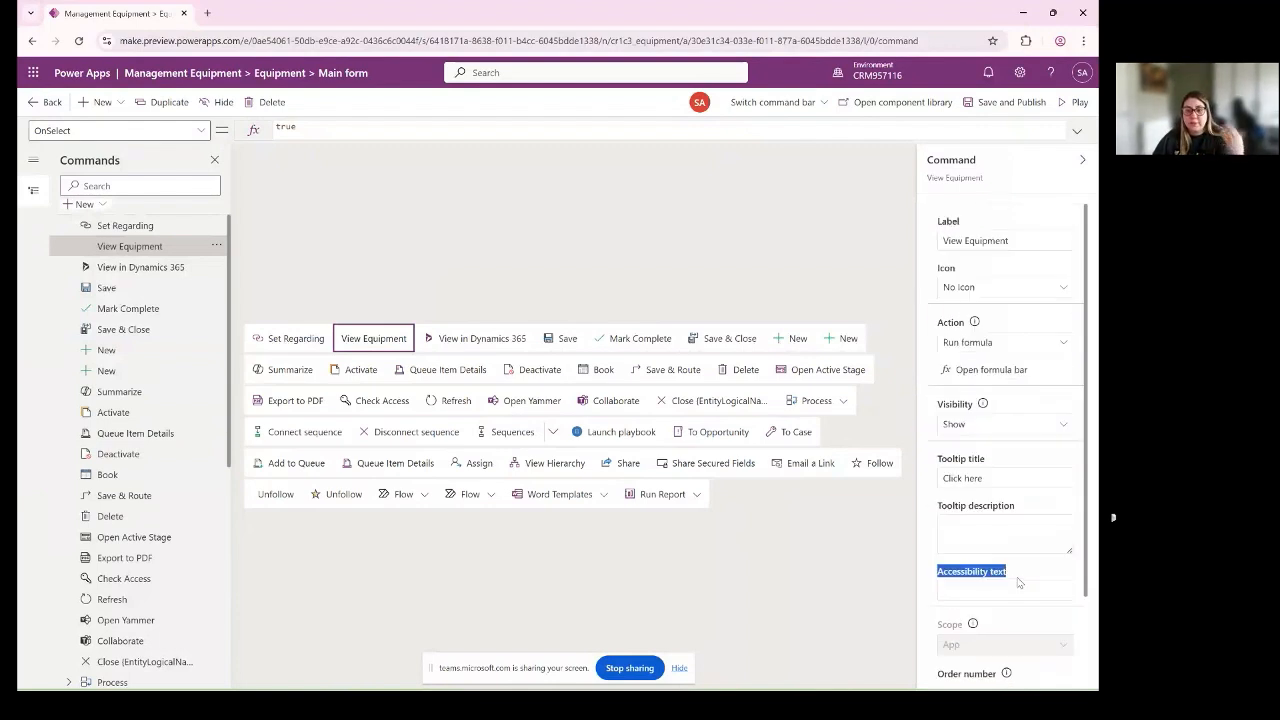
click(1033, 286)
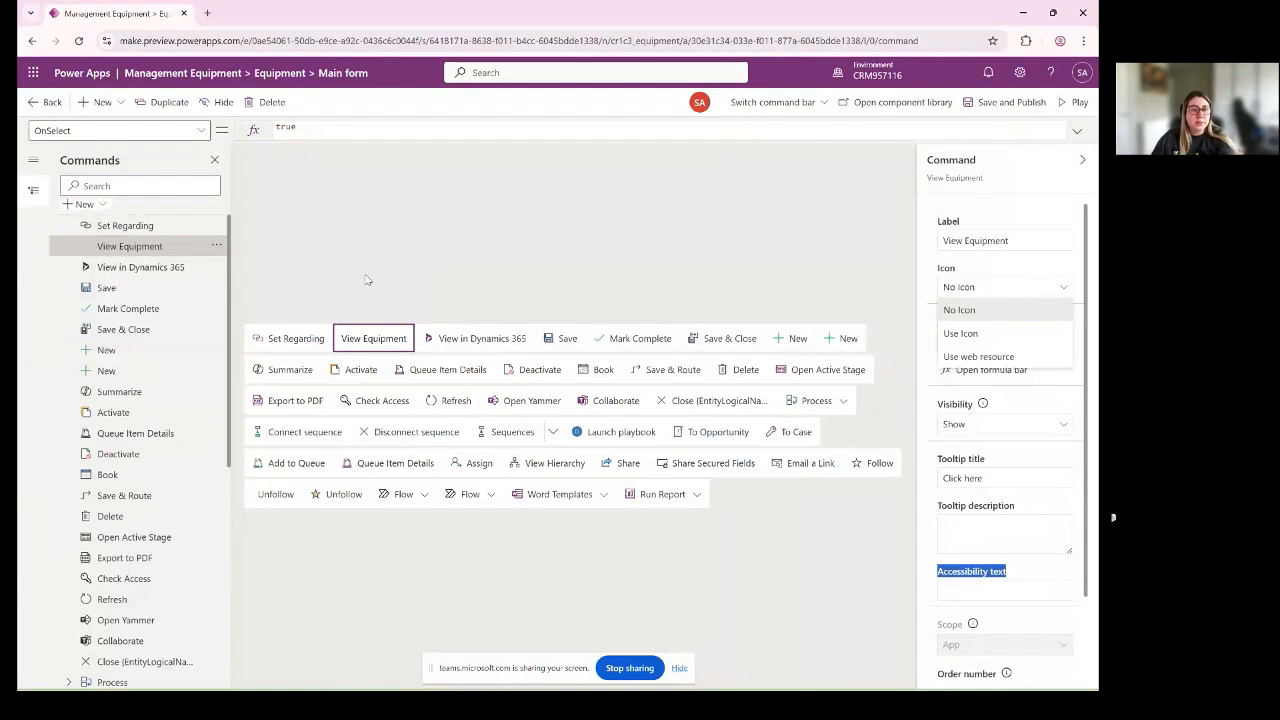
key(Escape)
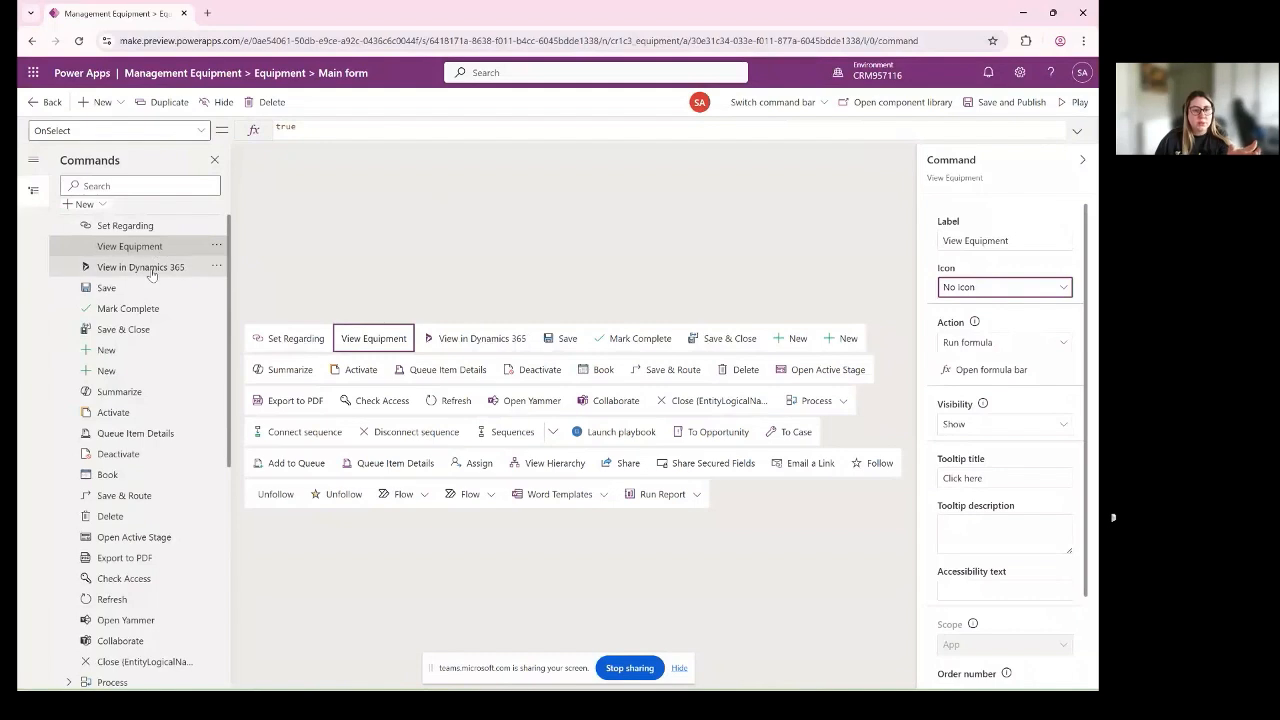
click(374, 339)
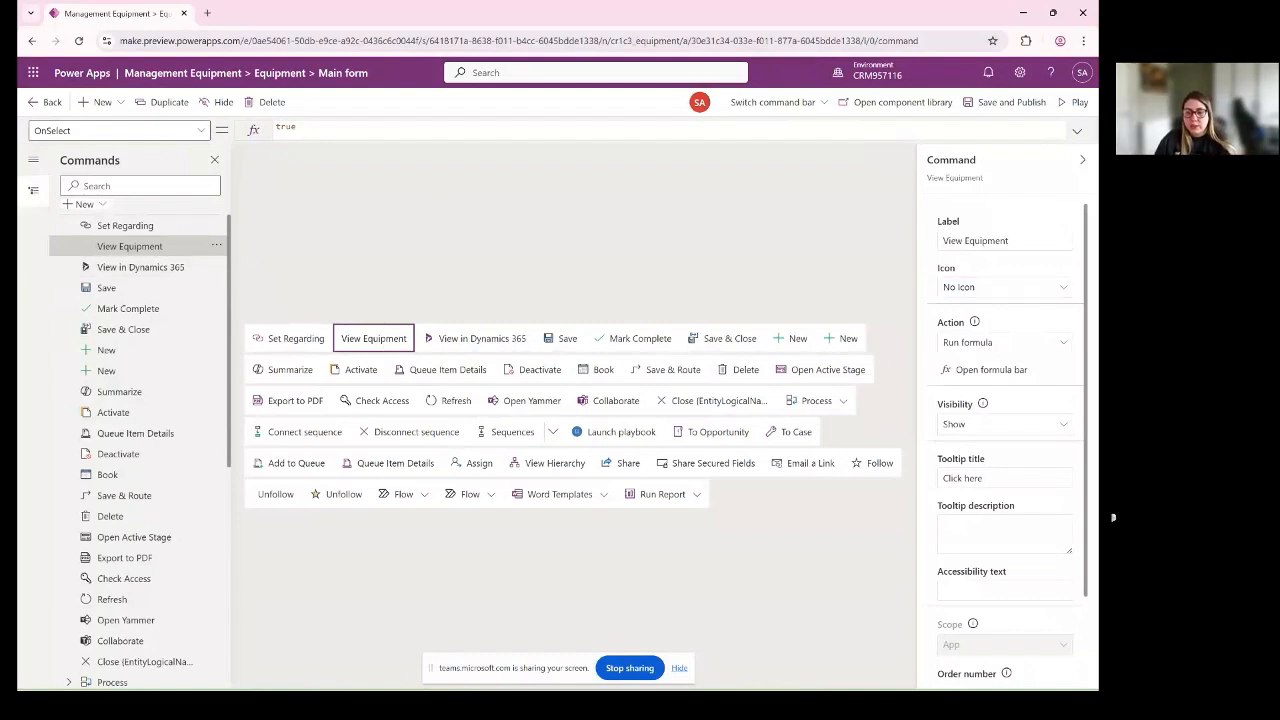
scroll(984, 547, down, 2)
scroll(987, 487, up, 1)
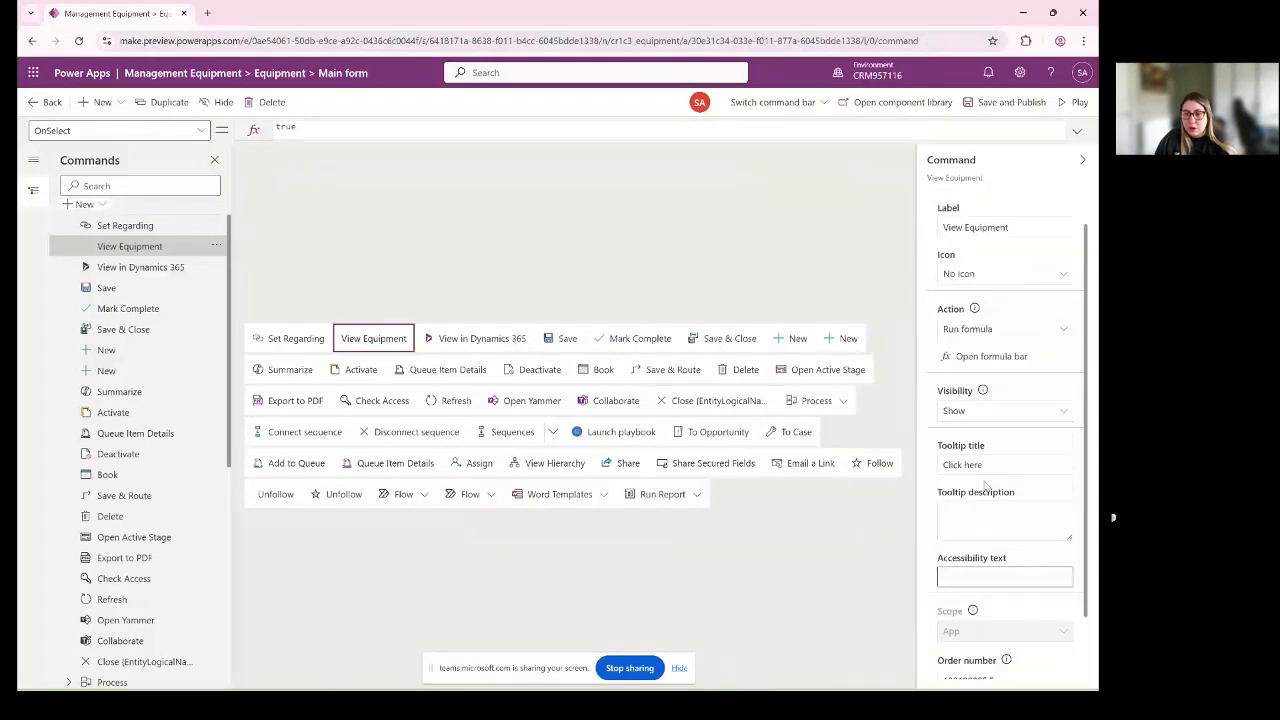
scroll(985, 487, up, 1)
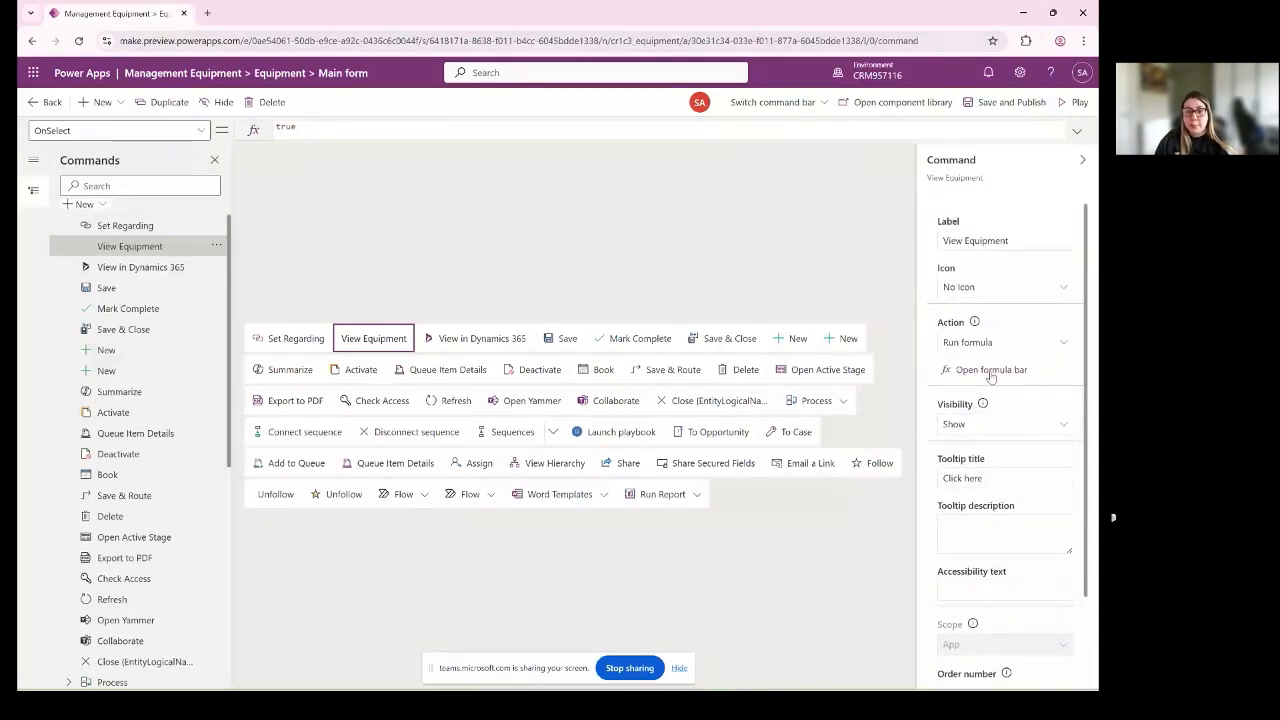
click(988, 376)
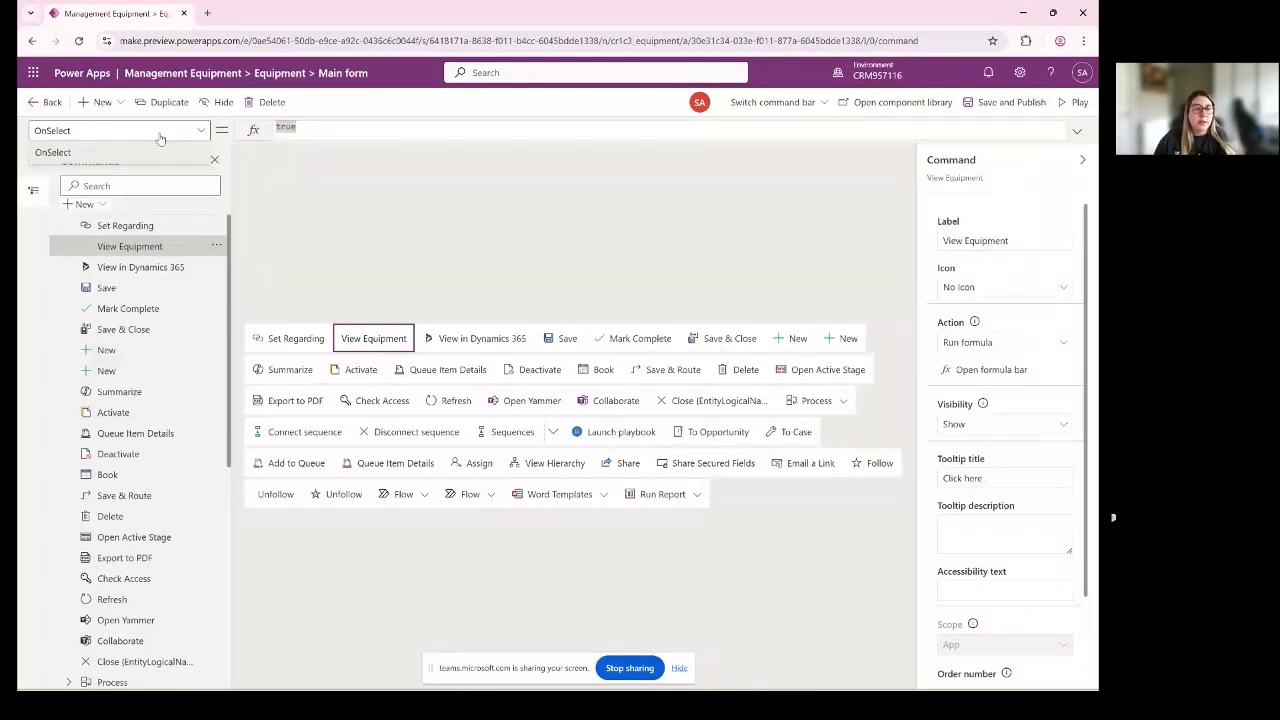
click(1077, 130)
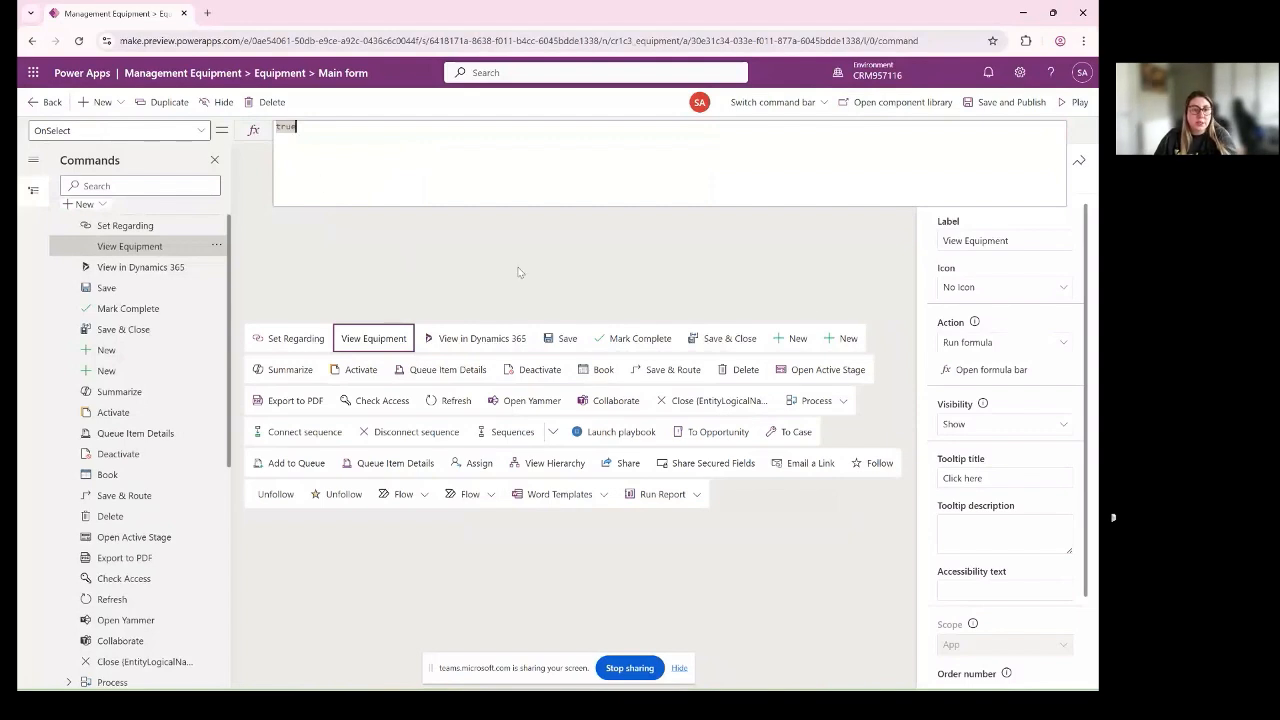
- Save and publish the Main form command bar, and return to the app designer
click(996, 104)
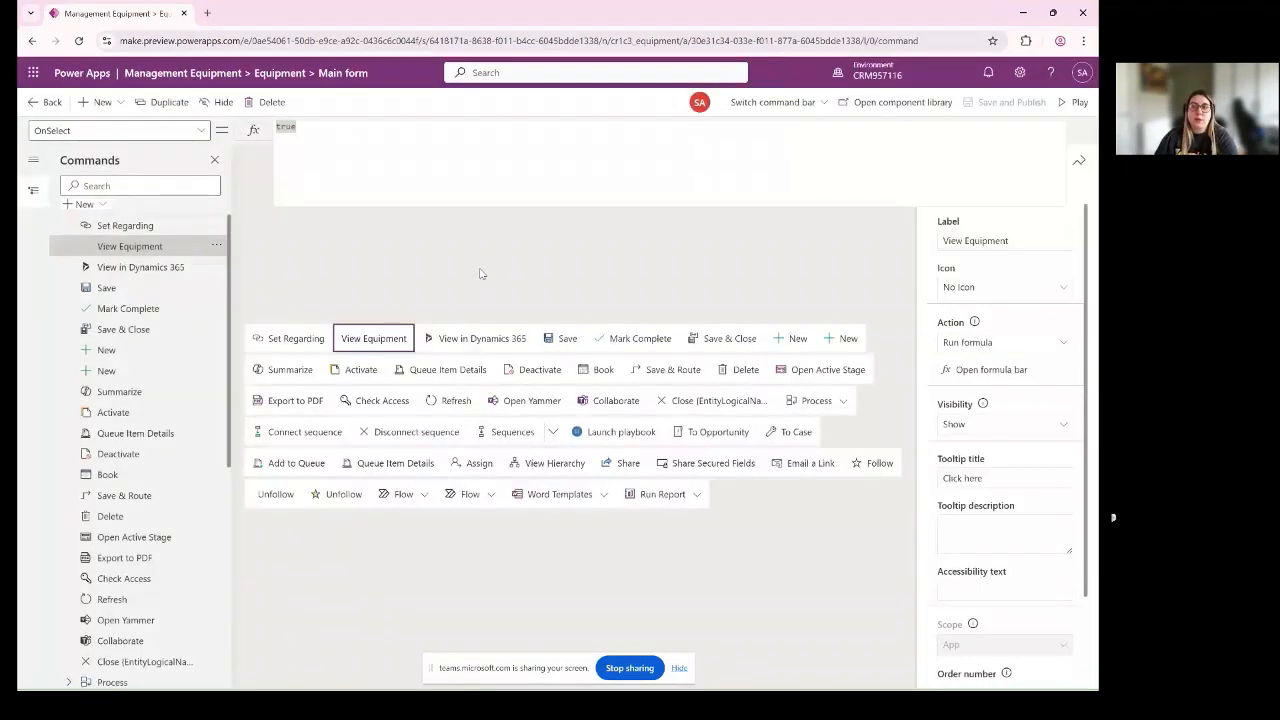
click(35, 106)
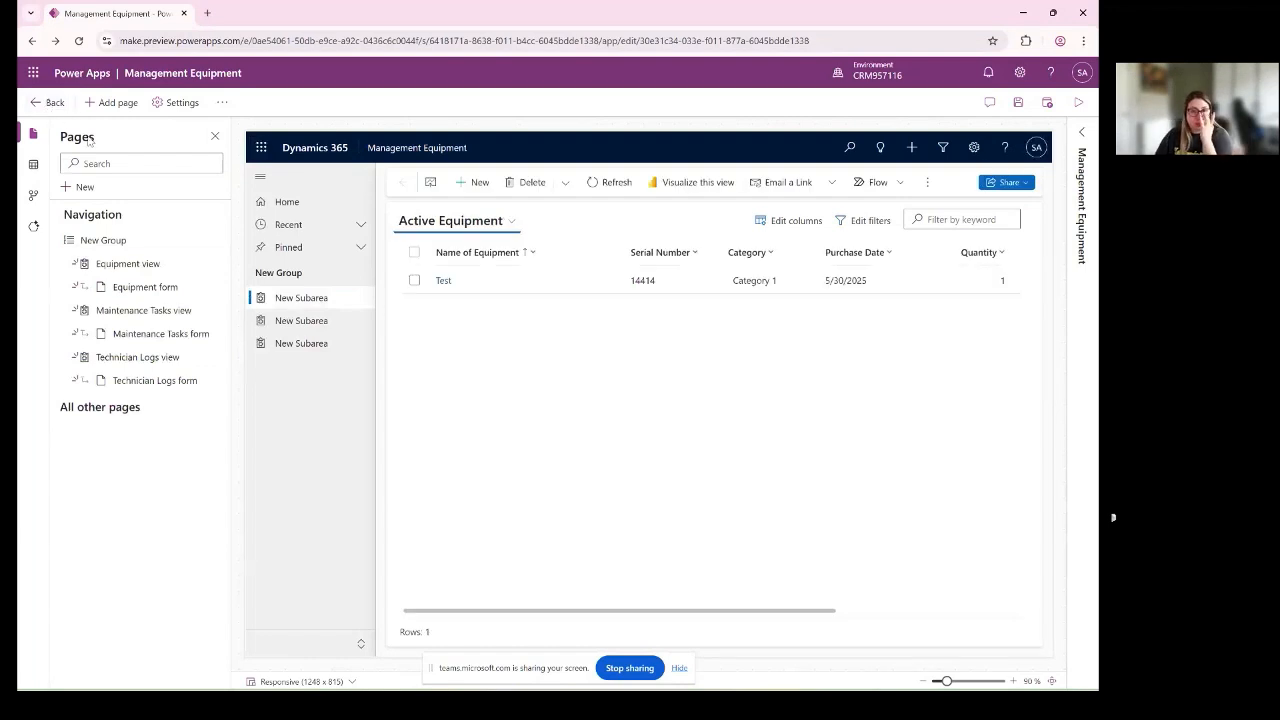
- Save the Management Equipment app and play it in a new browser tab
click(1020, 104)
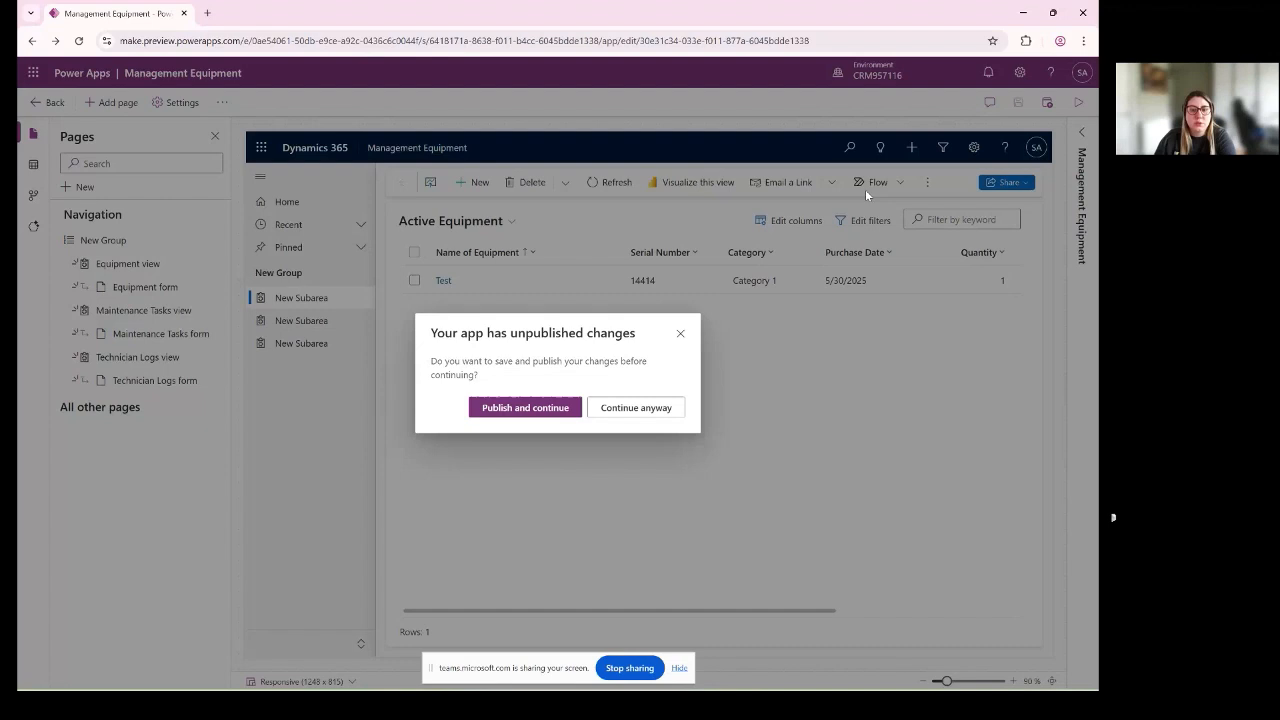
click(512, 408)
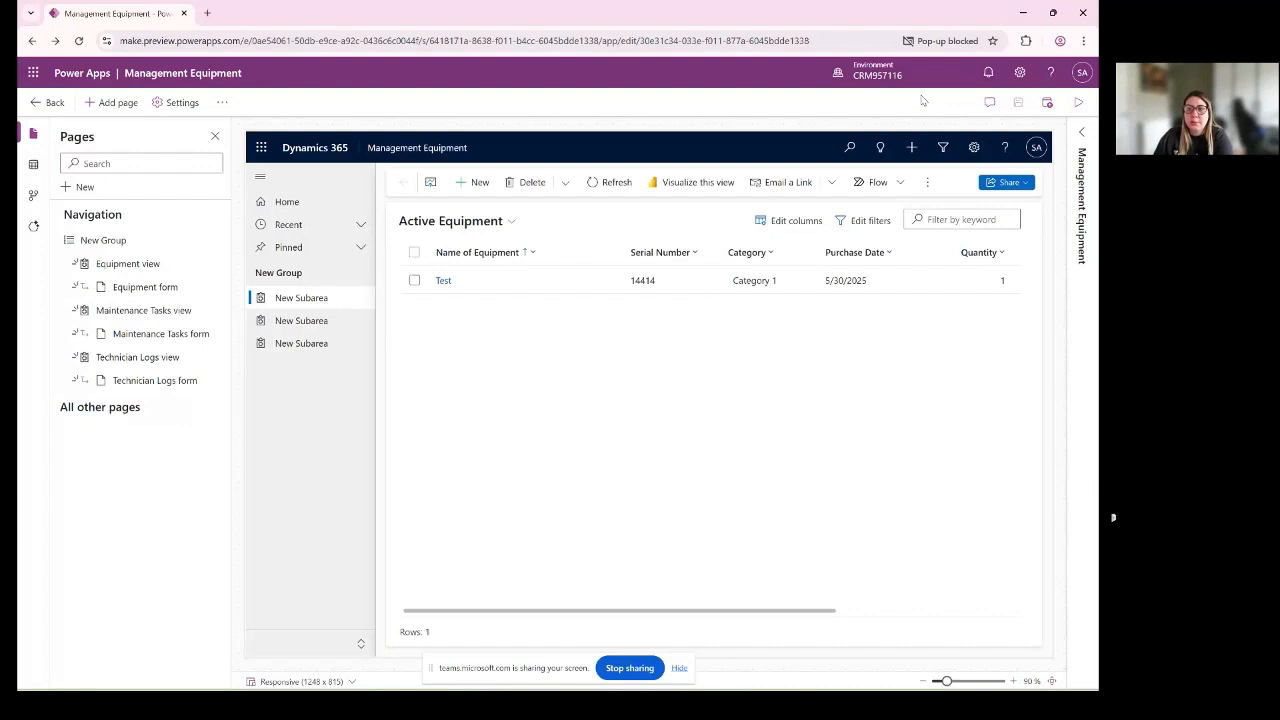
click(1078, 102)
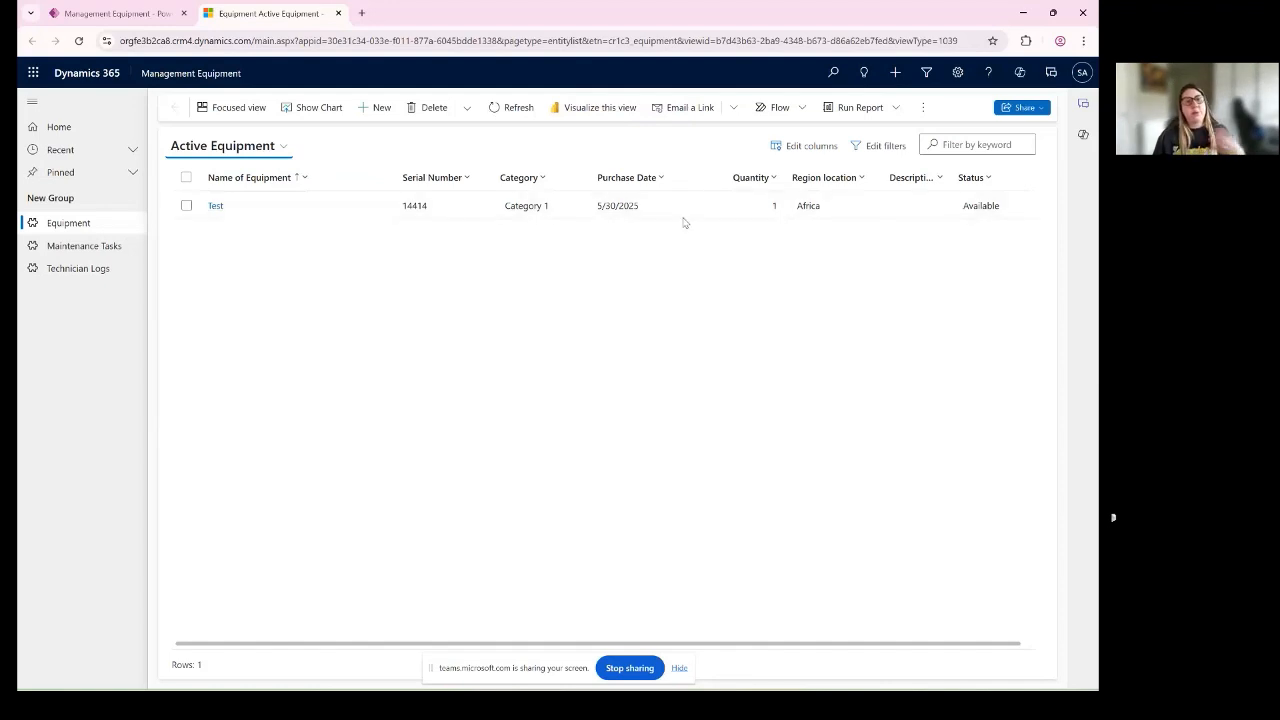
click(525, 180)
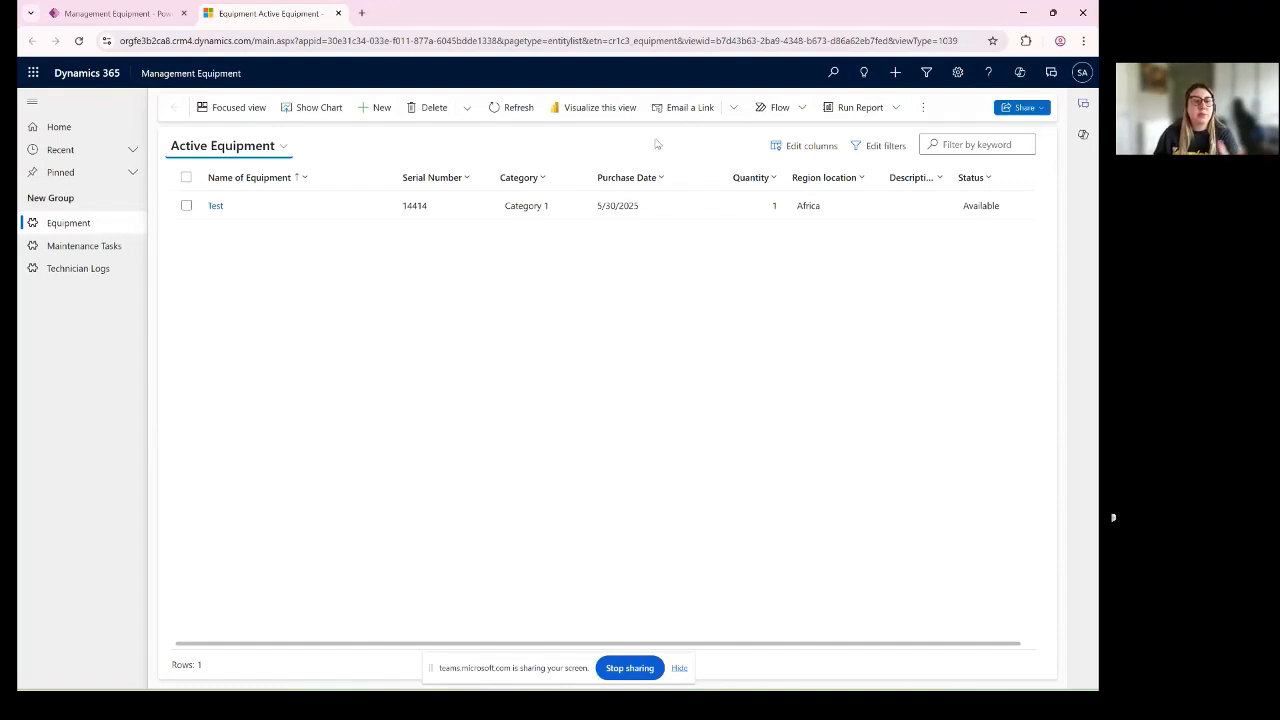
- Start a new Equipment record with the name "Laptop x" and serial number 1234
click(379, 108)
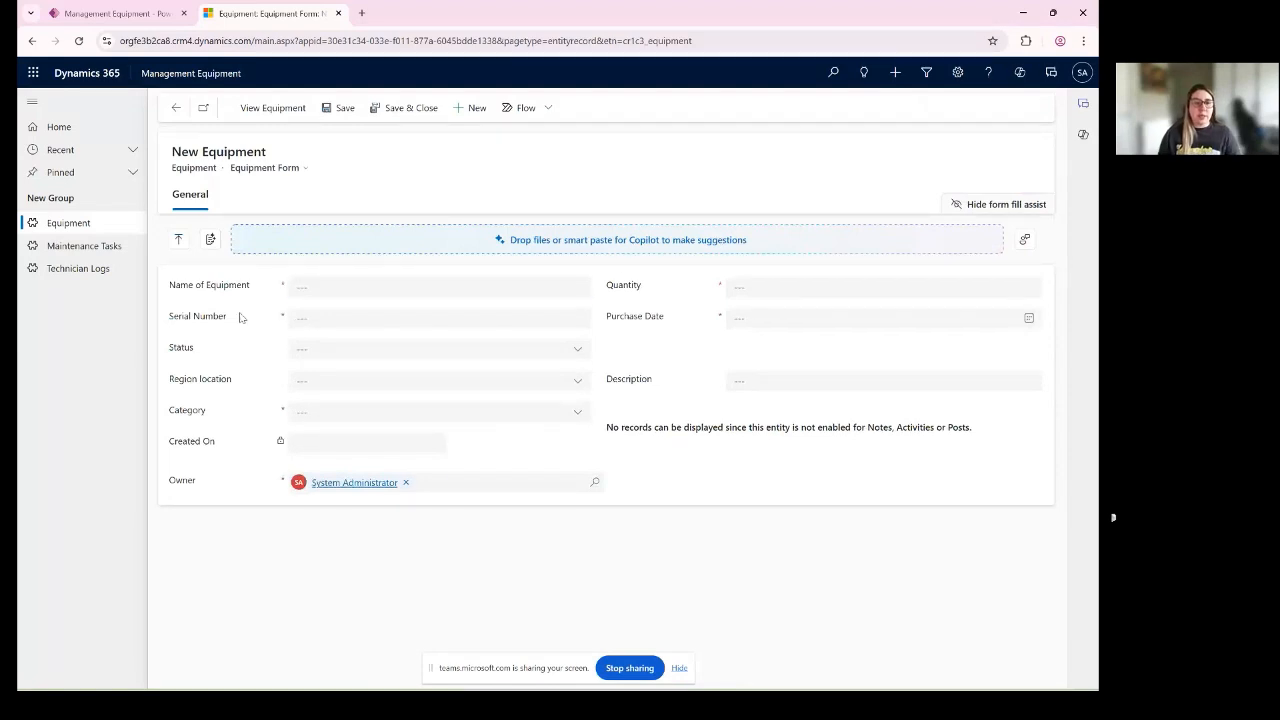
click(400, 287)
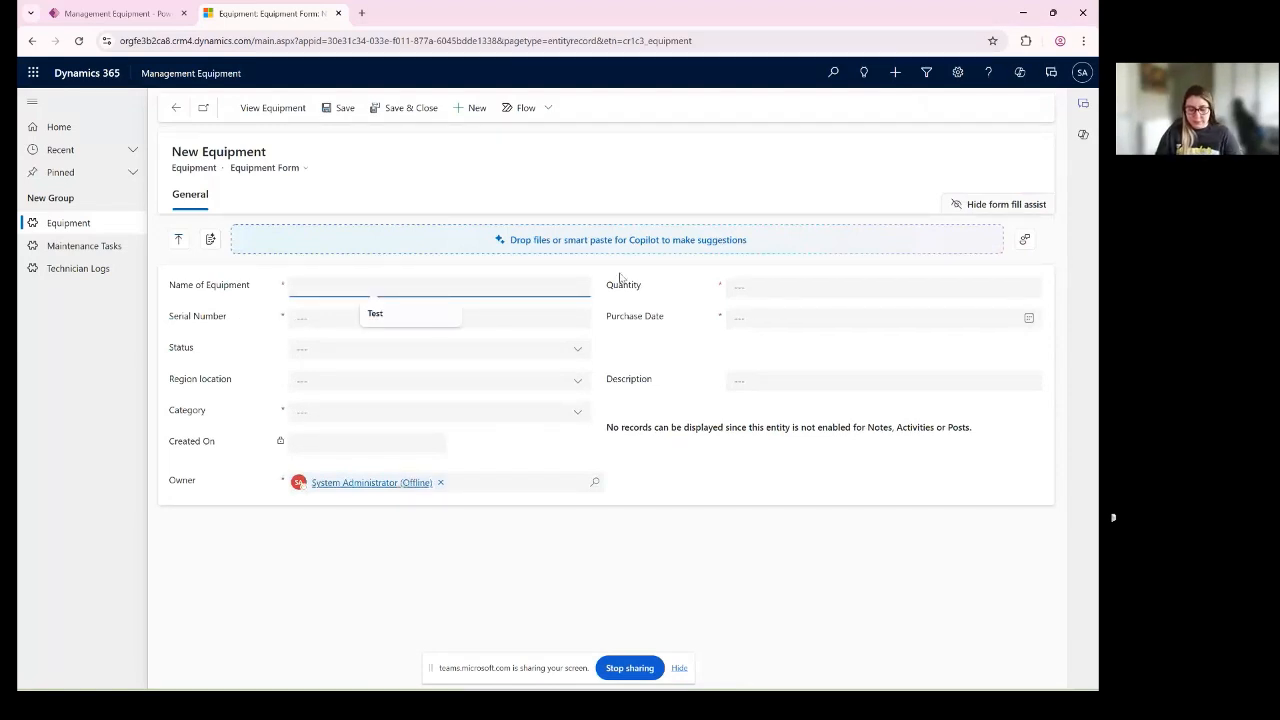
text(La)
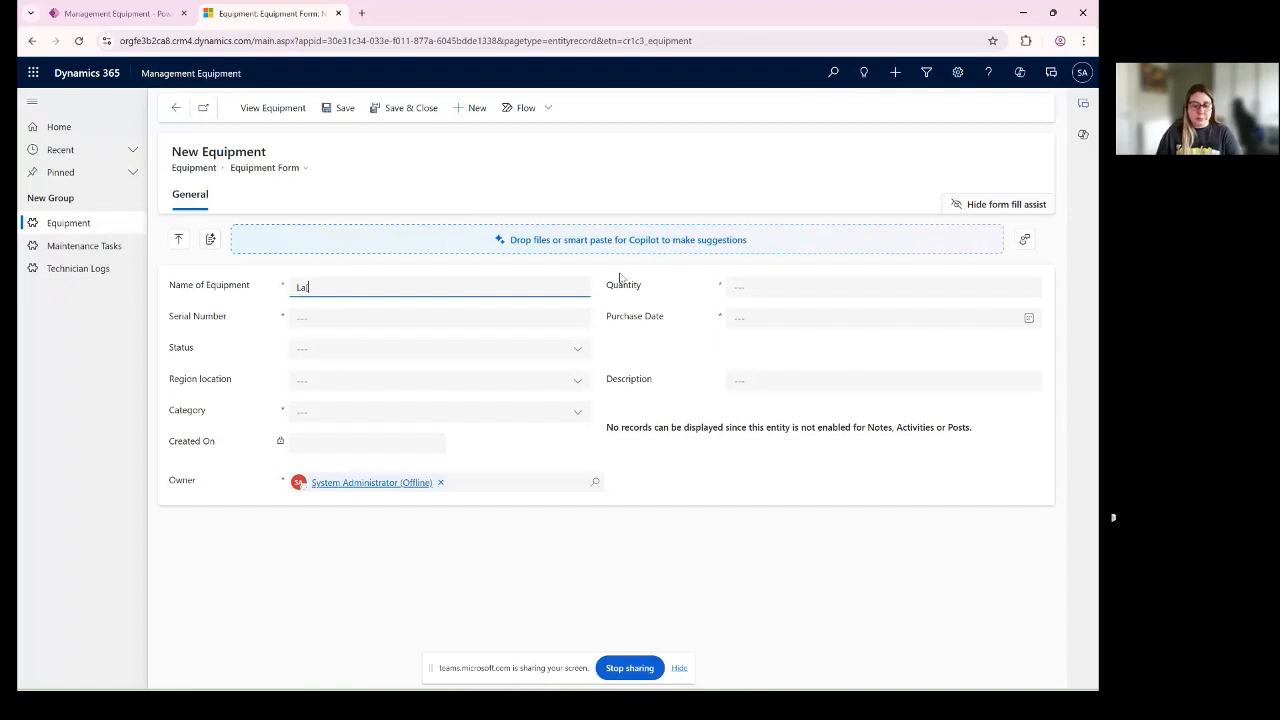
text(pto)
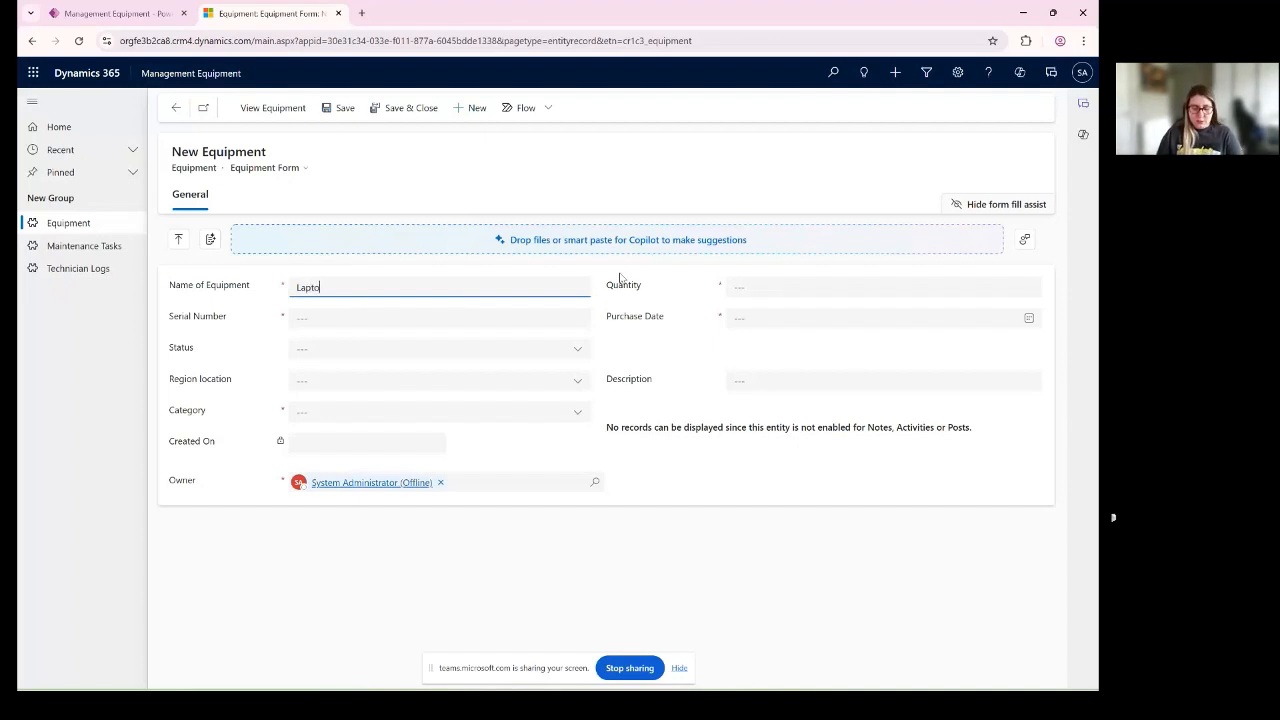
text(p)
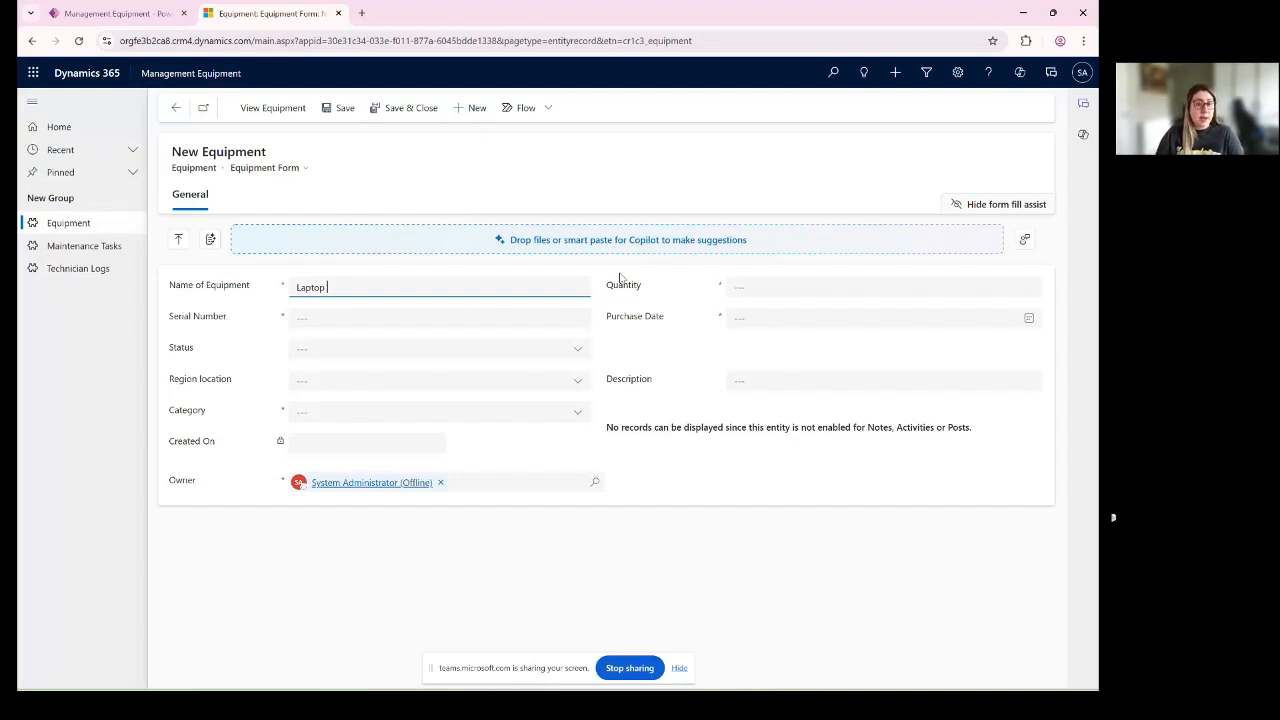
text(x)
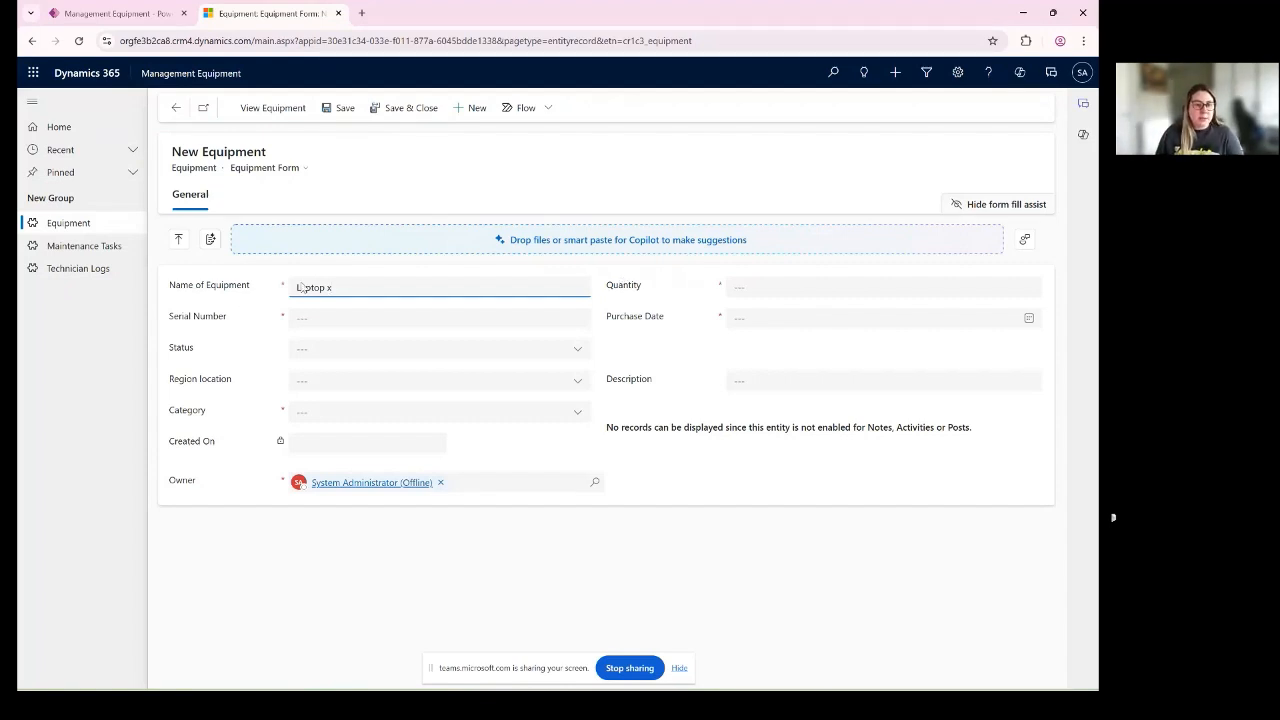
key(Tab)
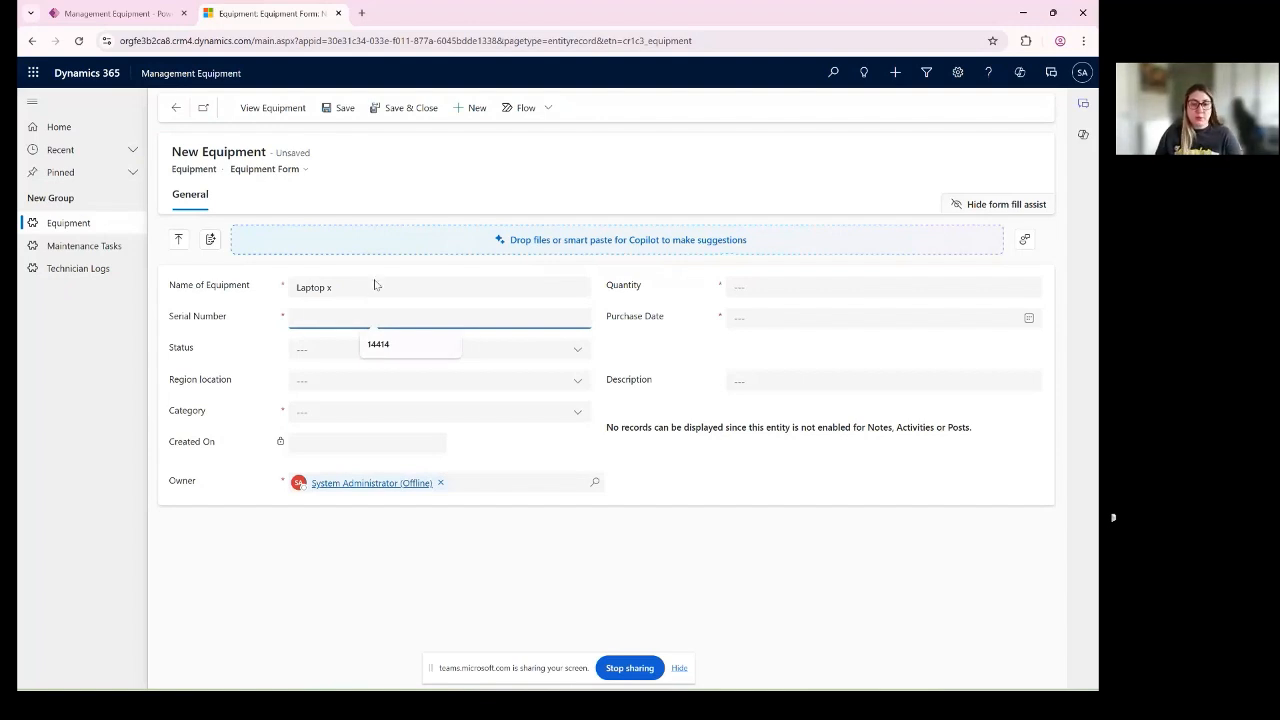
text(1234)
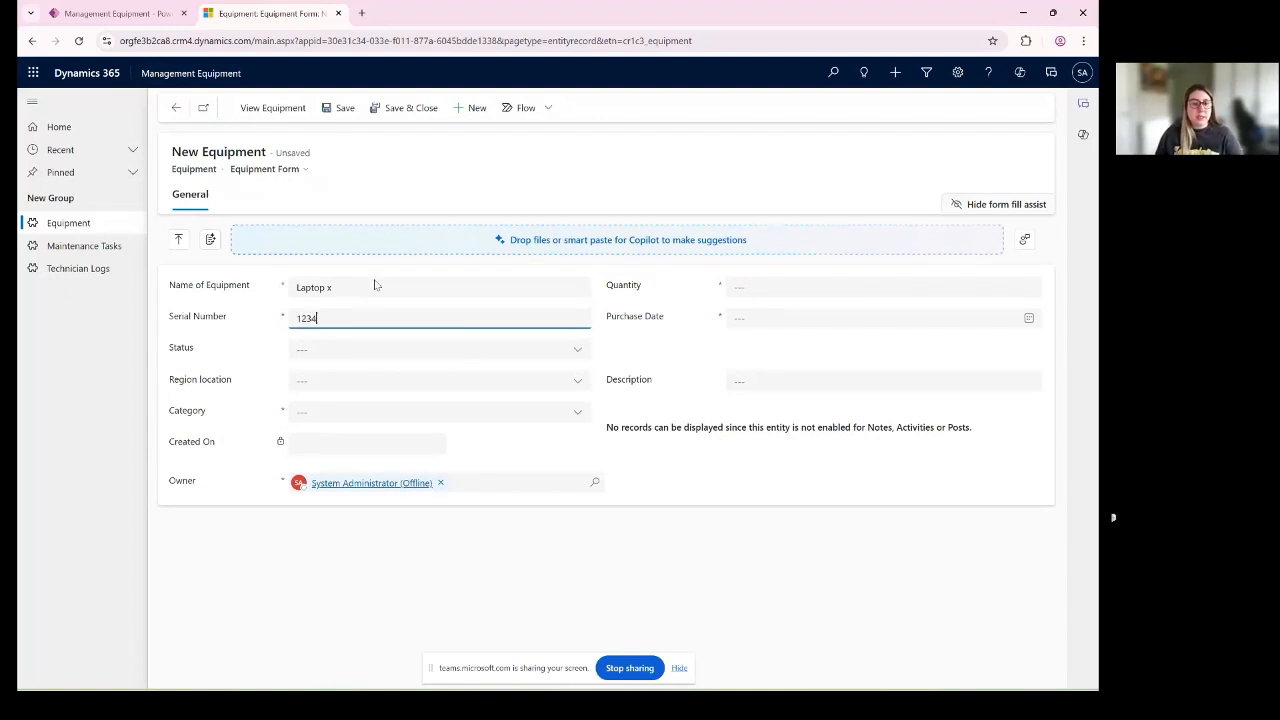
- Set the new equipment's status to Available, region location to Africa and category to Category 2
click(379, 352)
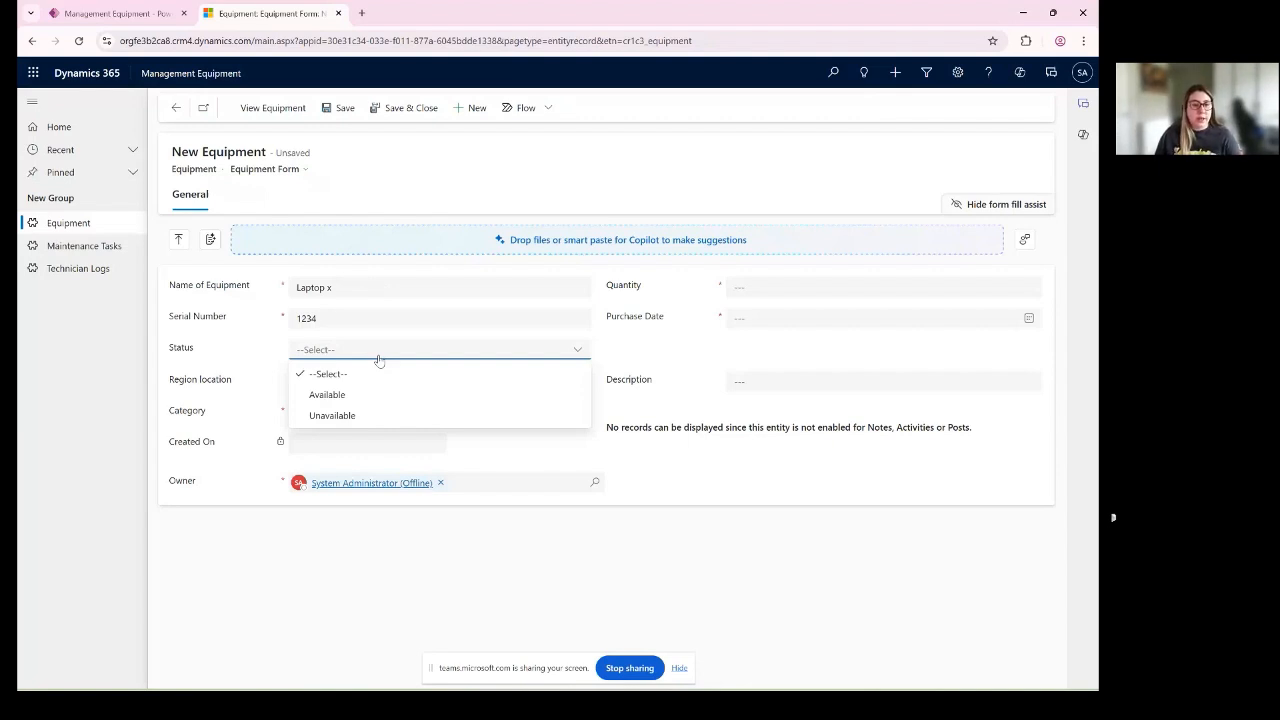
click(327, 394)
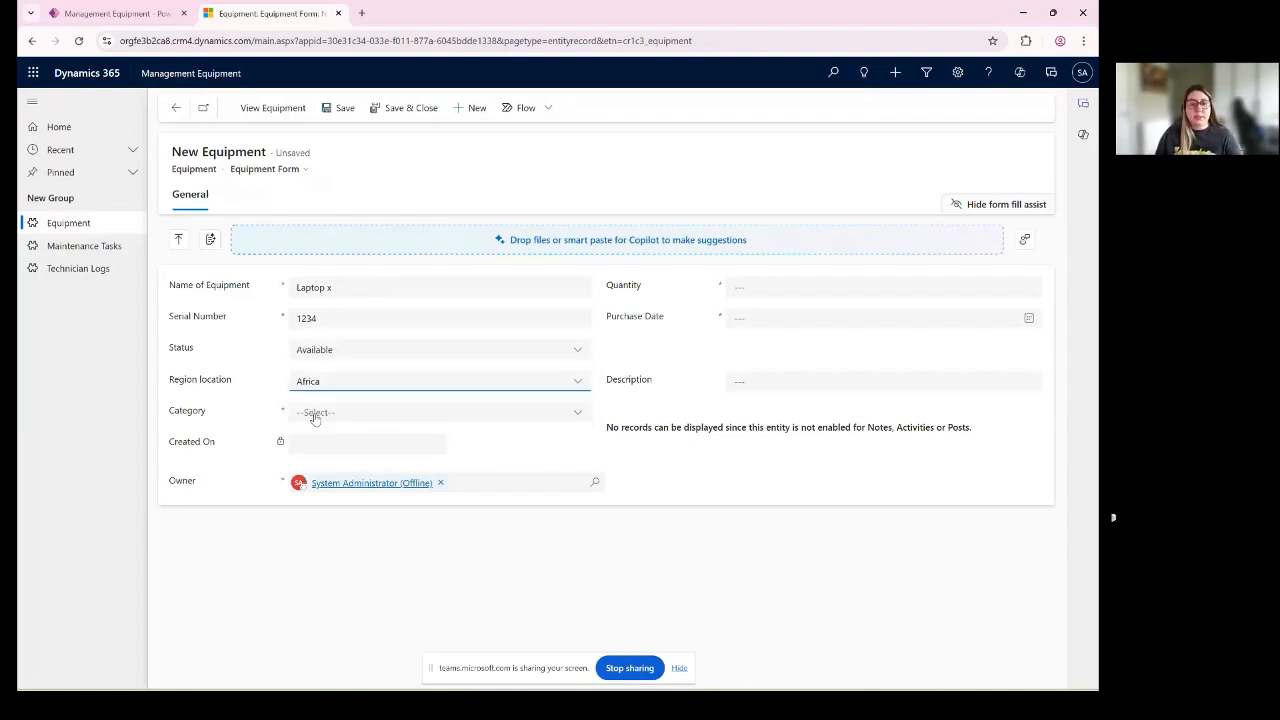
click(315, 416)
click(388, 486)
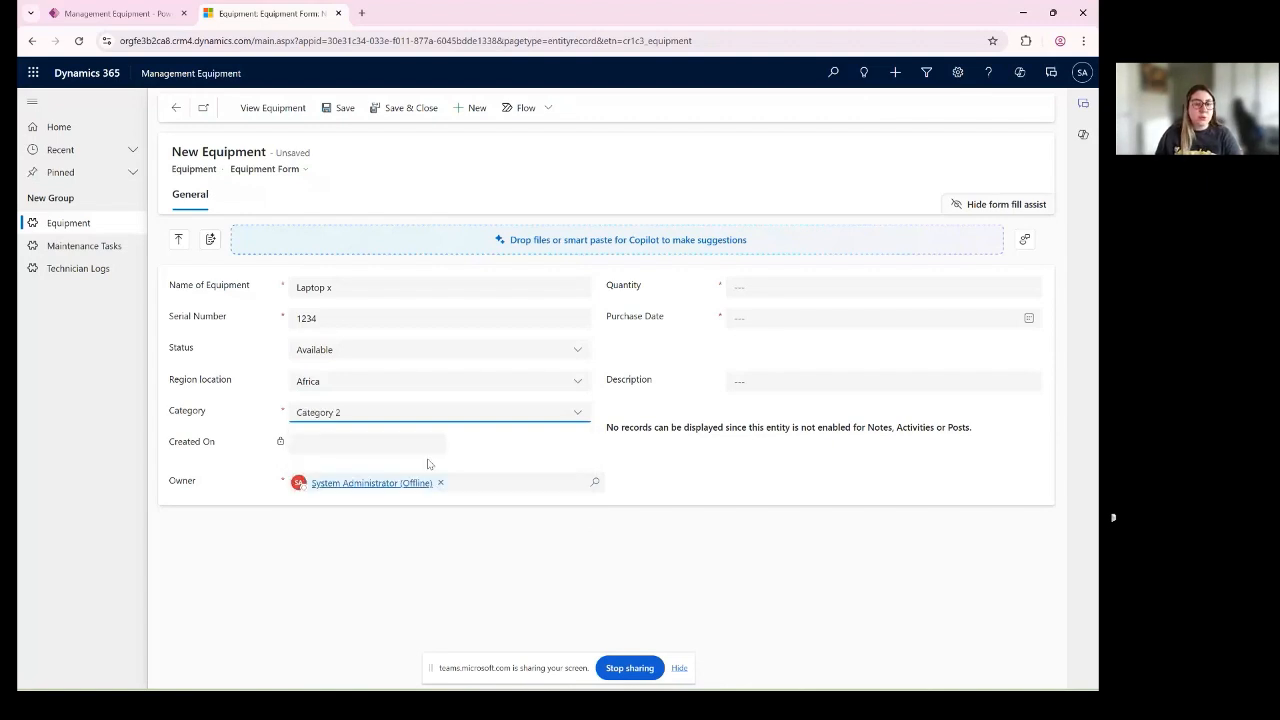
- Set the Laptop x record's quantity to 100 and purchase date to 5/31/2025, and save the record
click(743, 286)
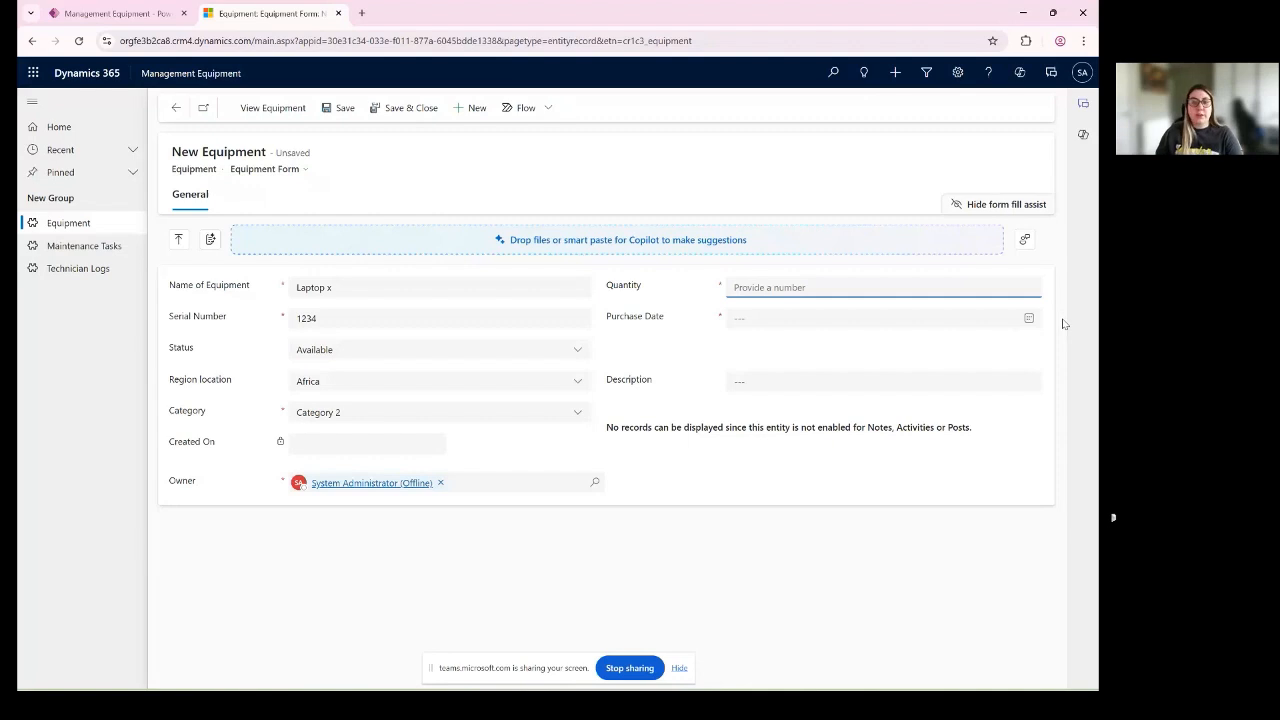
text(100)
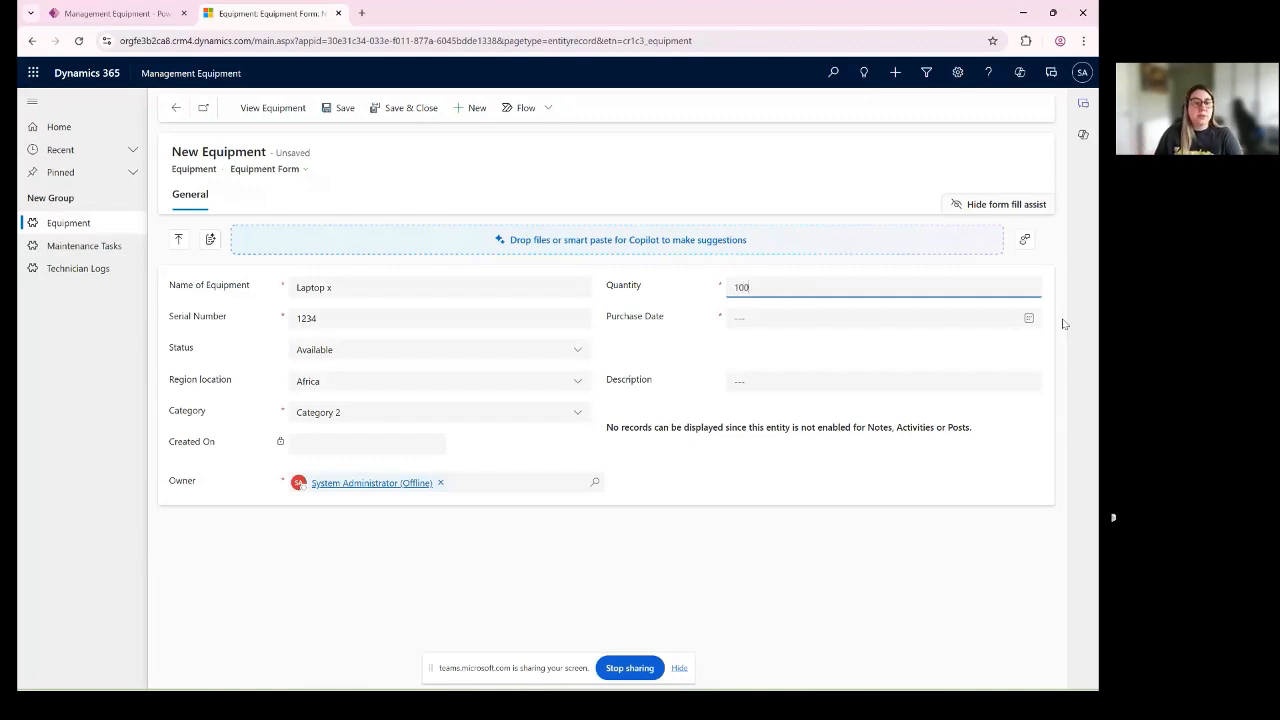
click(1005, 343)
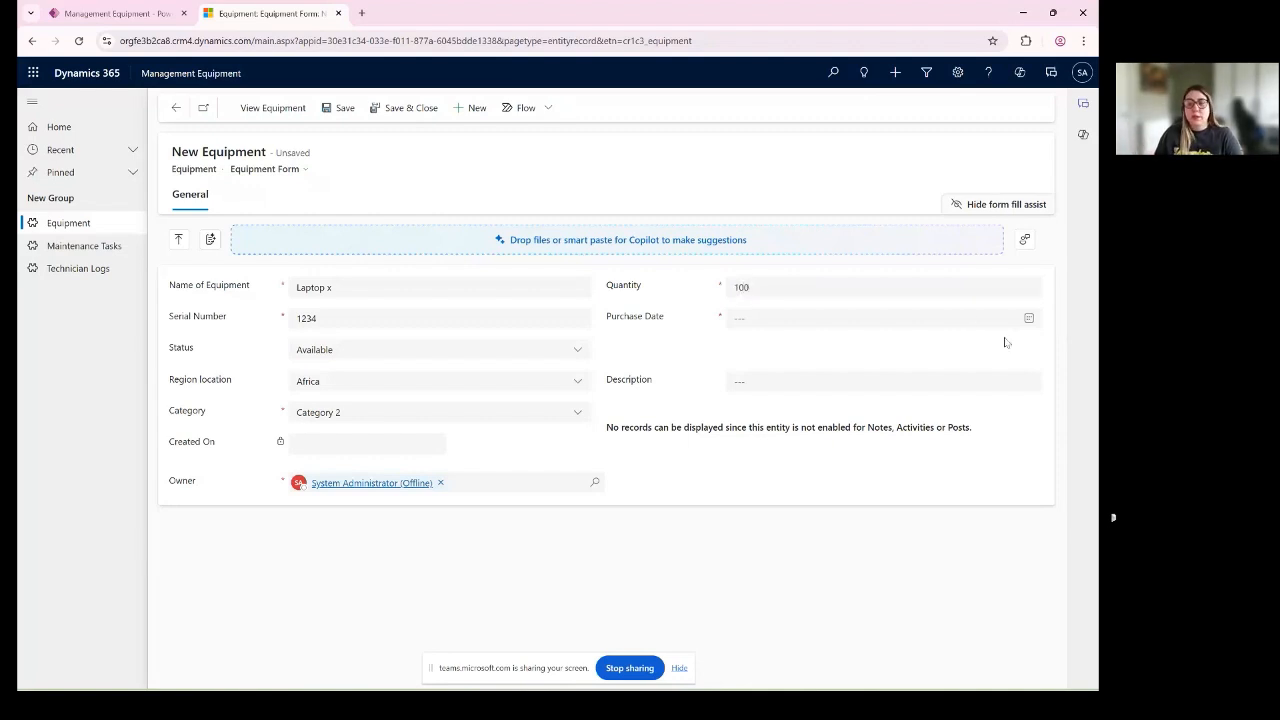
click(1029, 320)
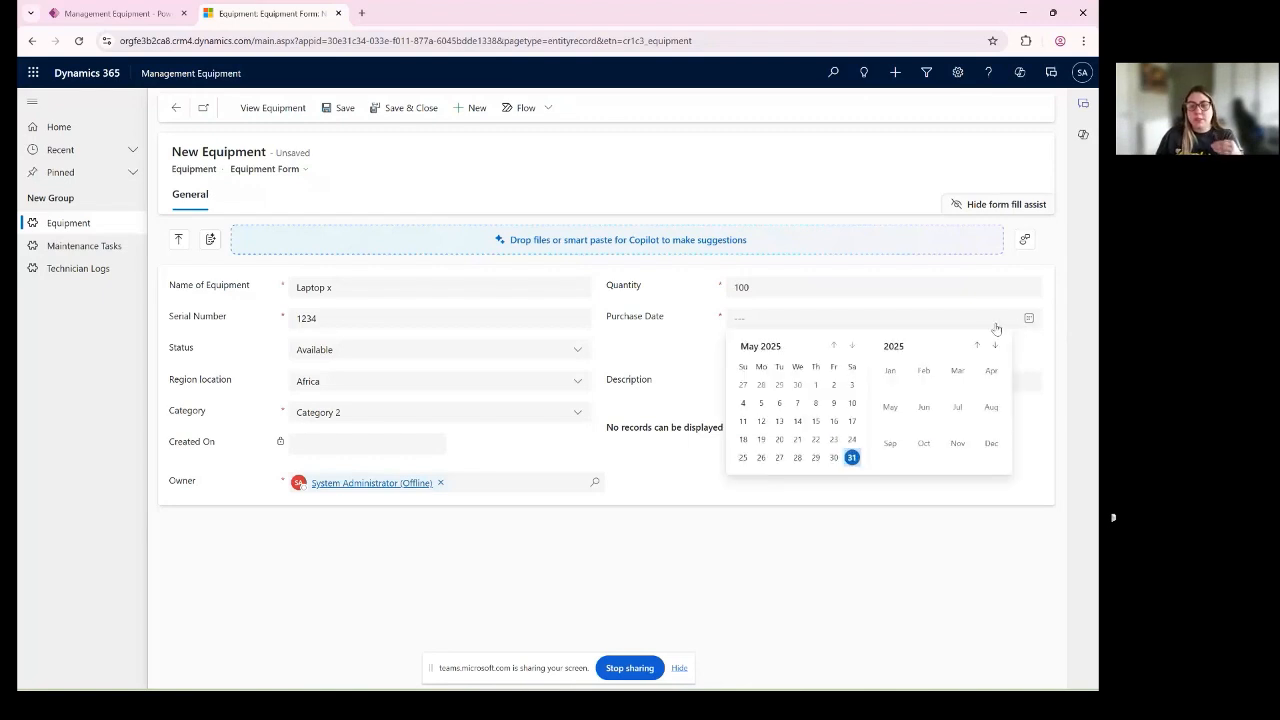
click(851, 457)
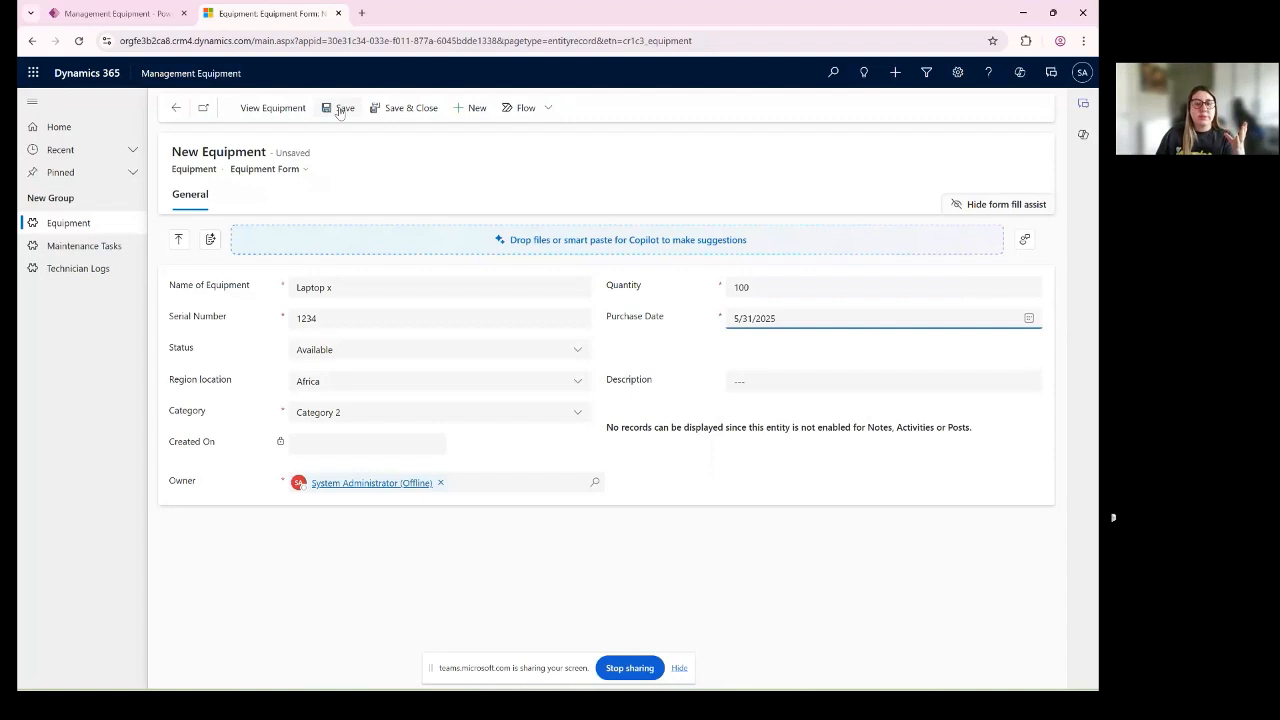
click(340, 108)
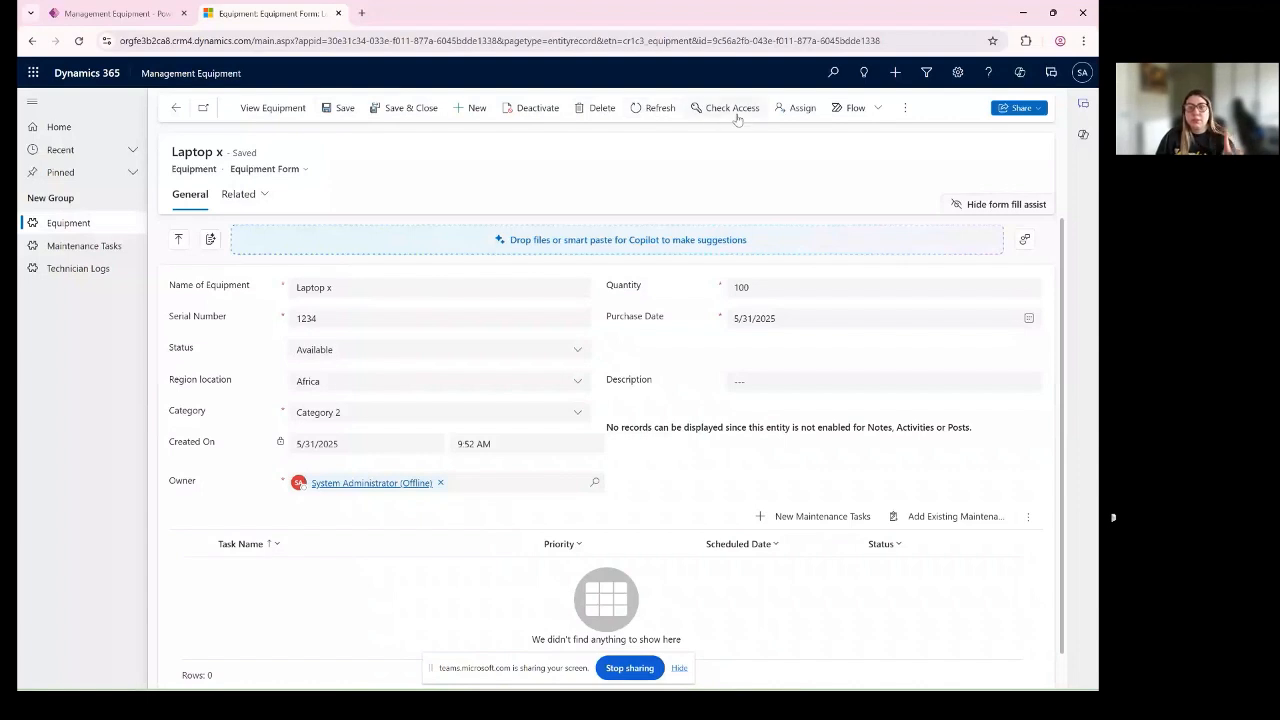
click(879, 111)
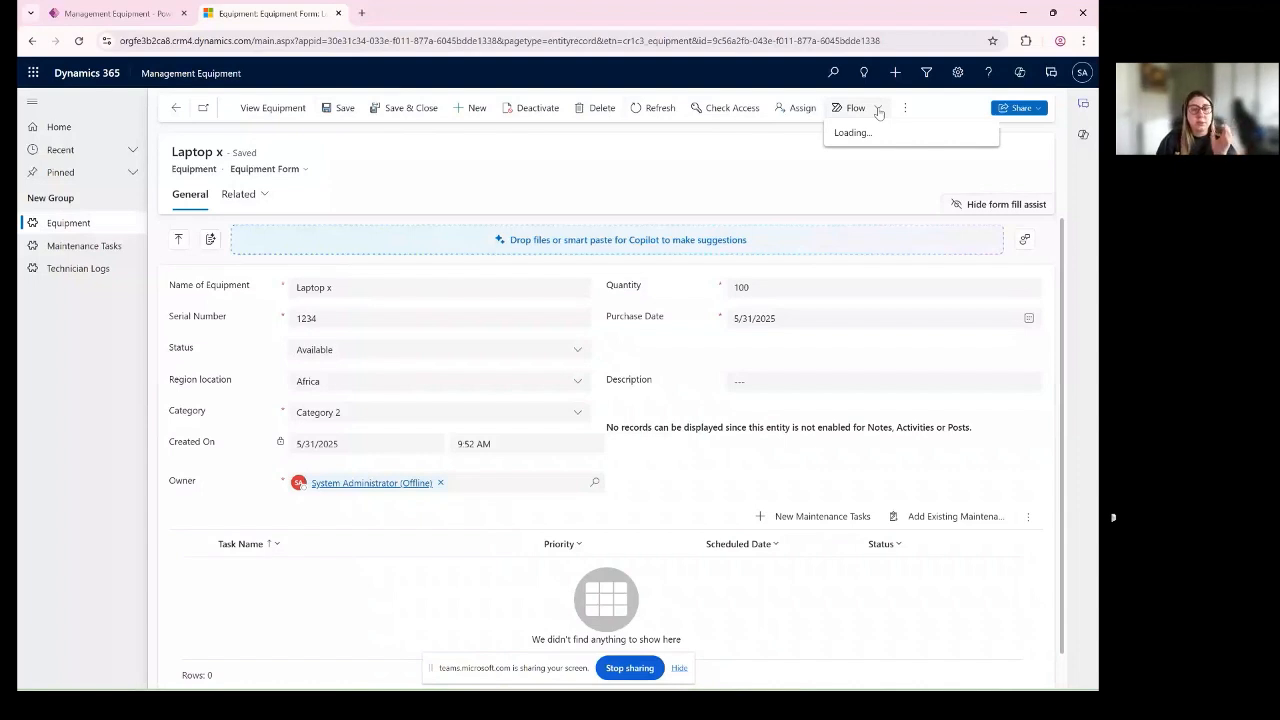
click(394, 149)
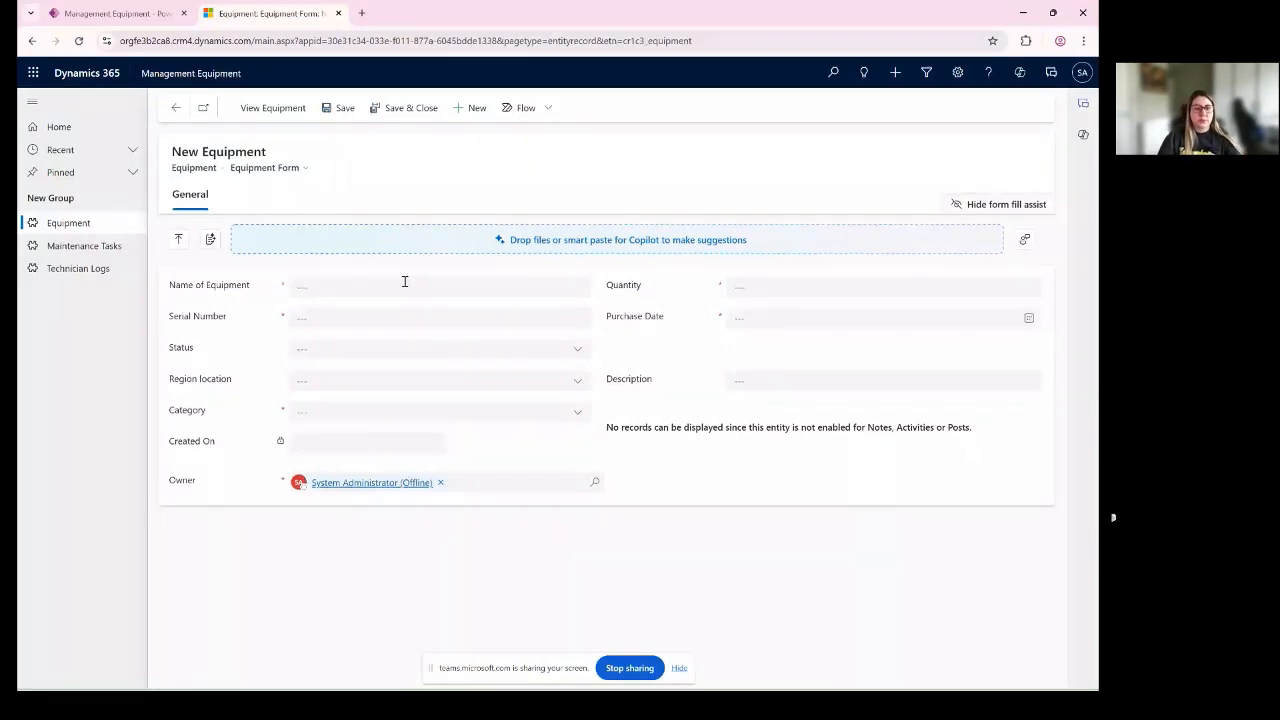
- Start another Equipment record with the name "Keyboard Z" and serial number 5455
click(405, 286)
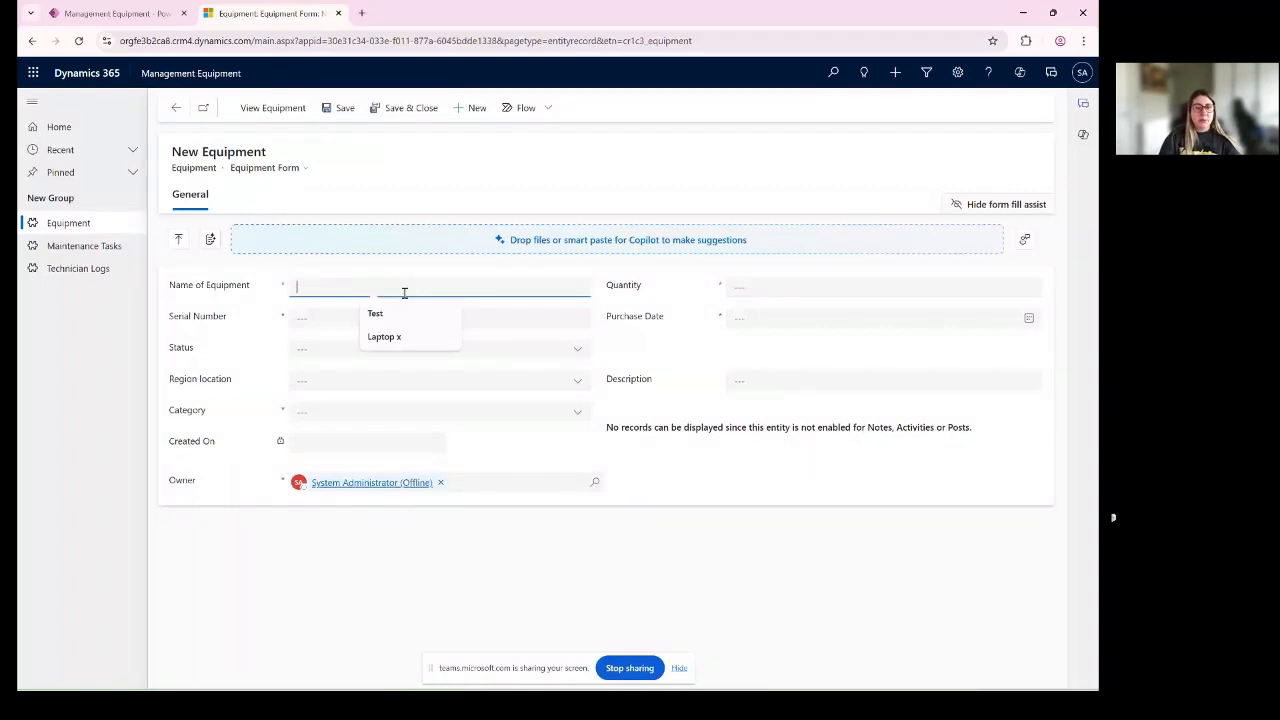
text(Keyboard)
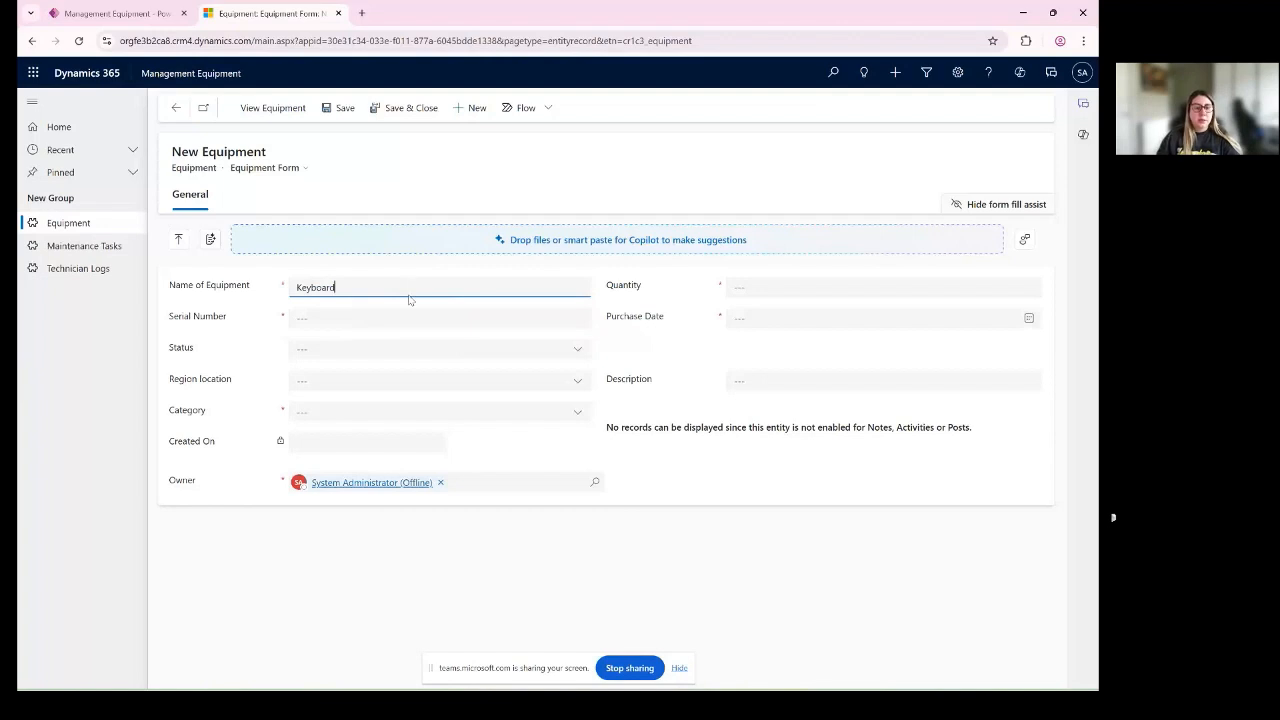
text( 2)
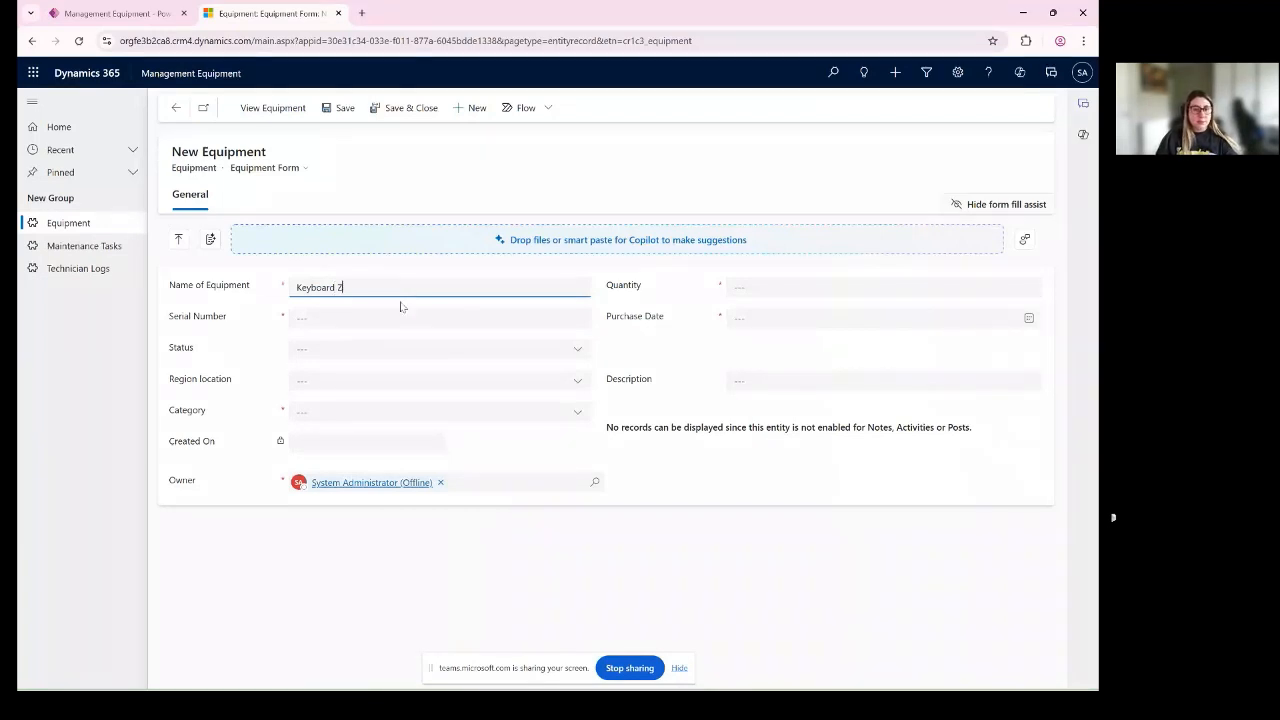
click(390, 316)
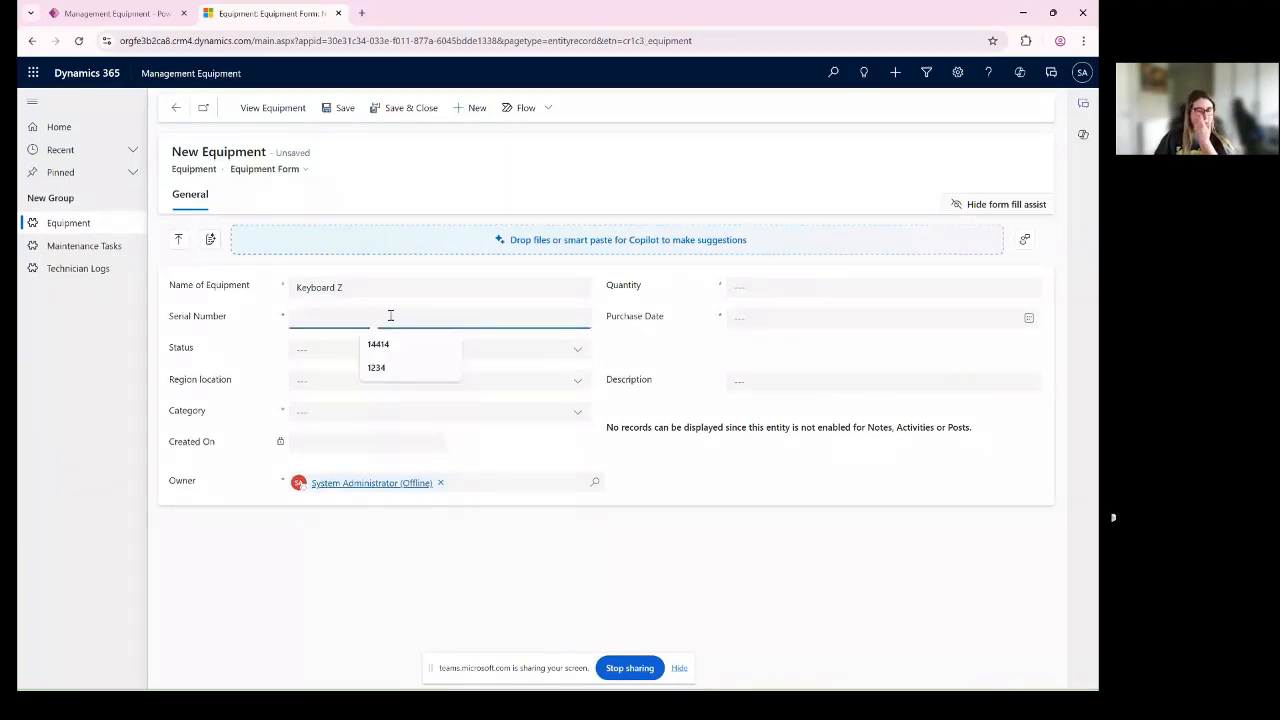
text(5455)
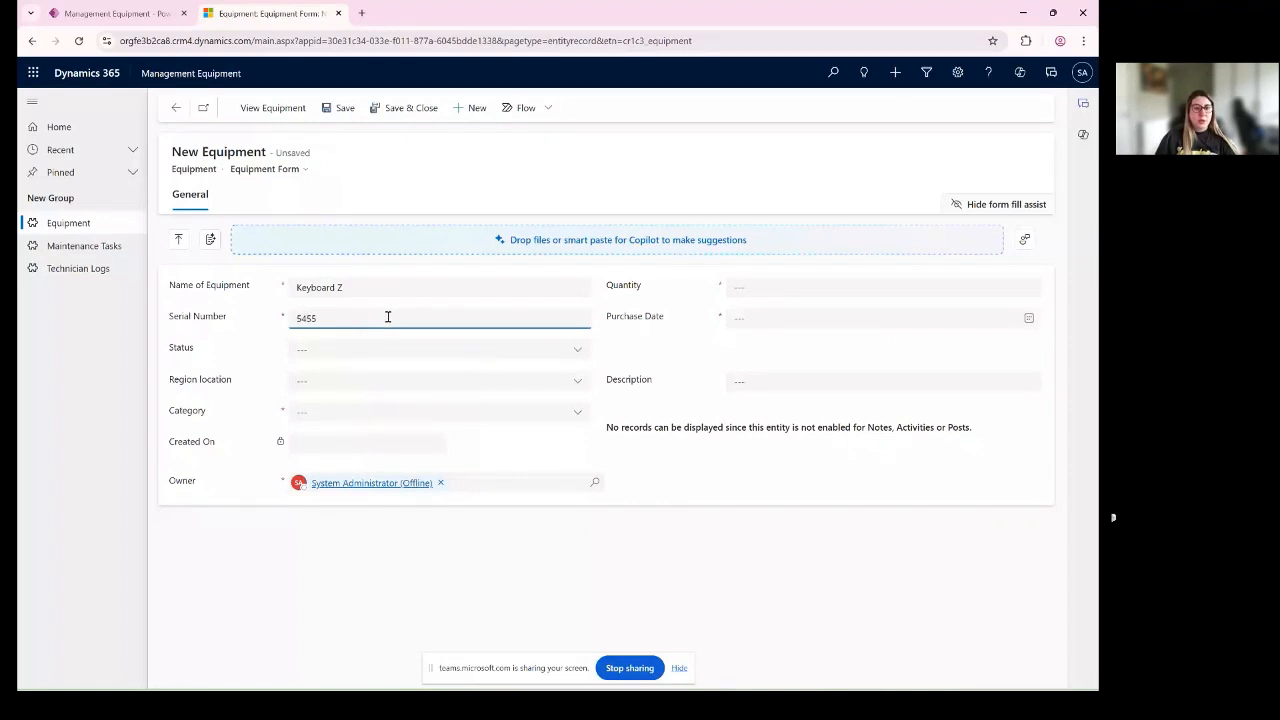
key(Tab)
- Set the Keyboard Z record's status to Available, region location to Europe and category to Category 1
click(383, 349)
click(380, 400)
click(380, 383)
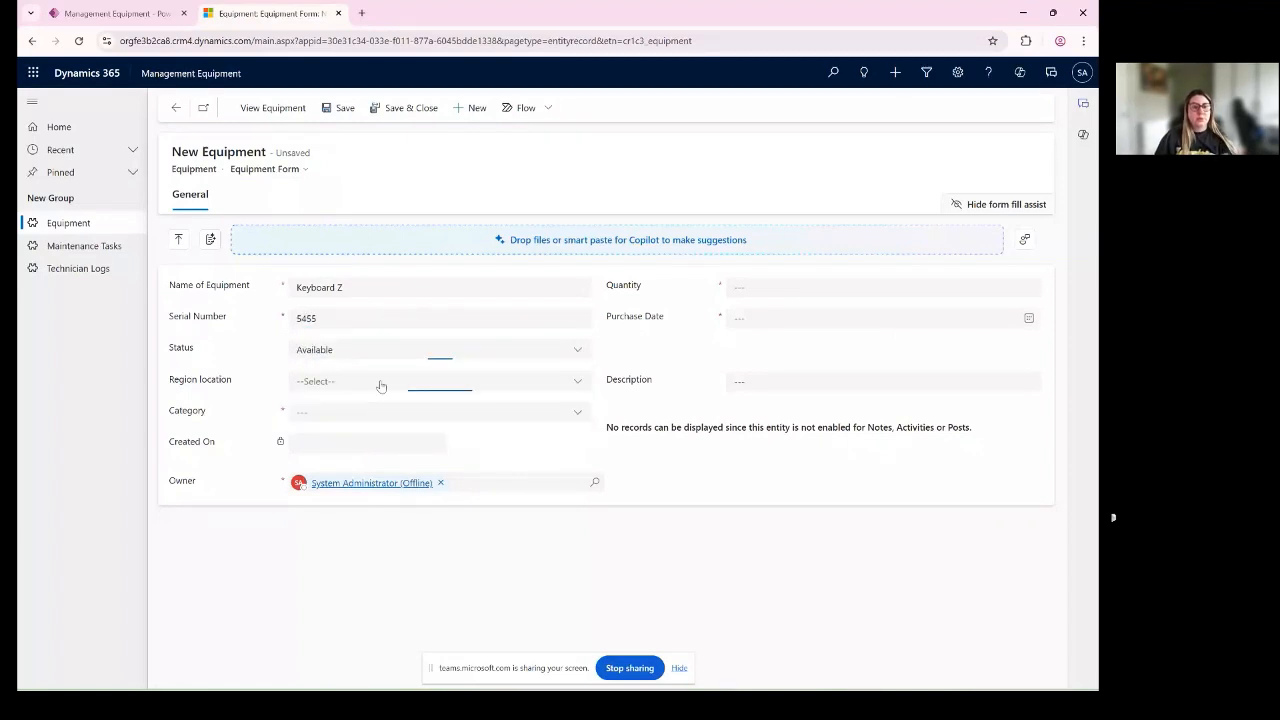
click(358, 450)
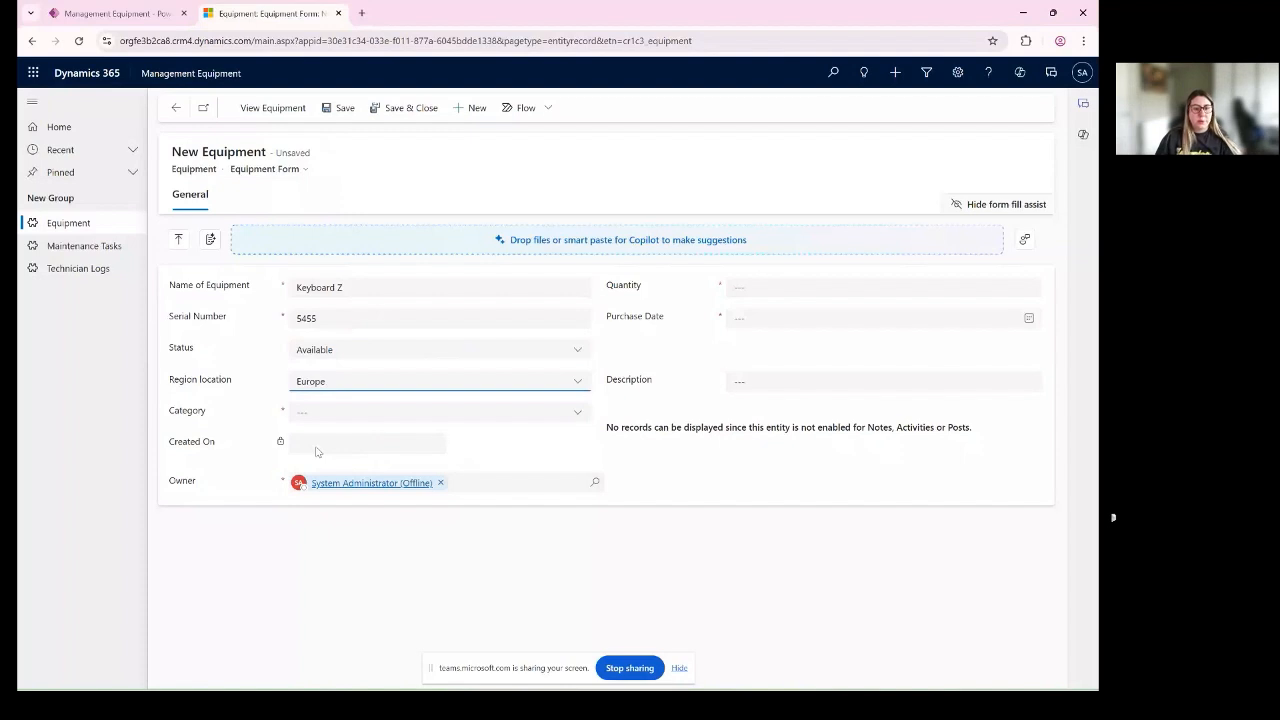
click(318, 452)
click(348, 413)
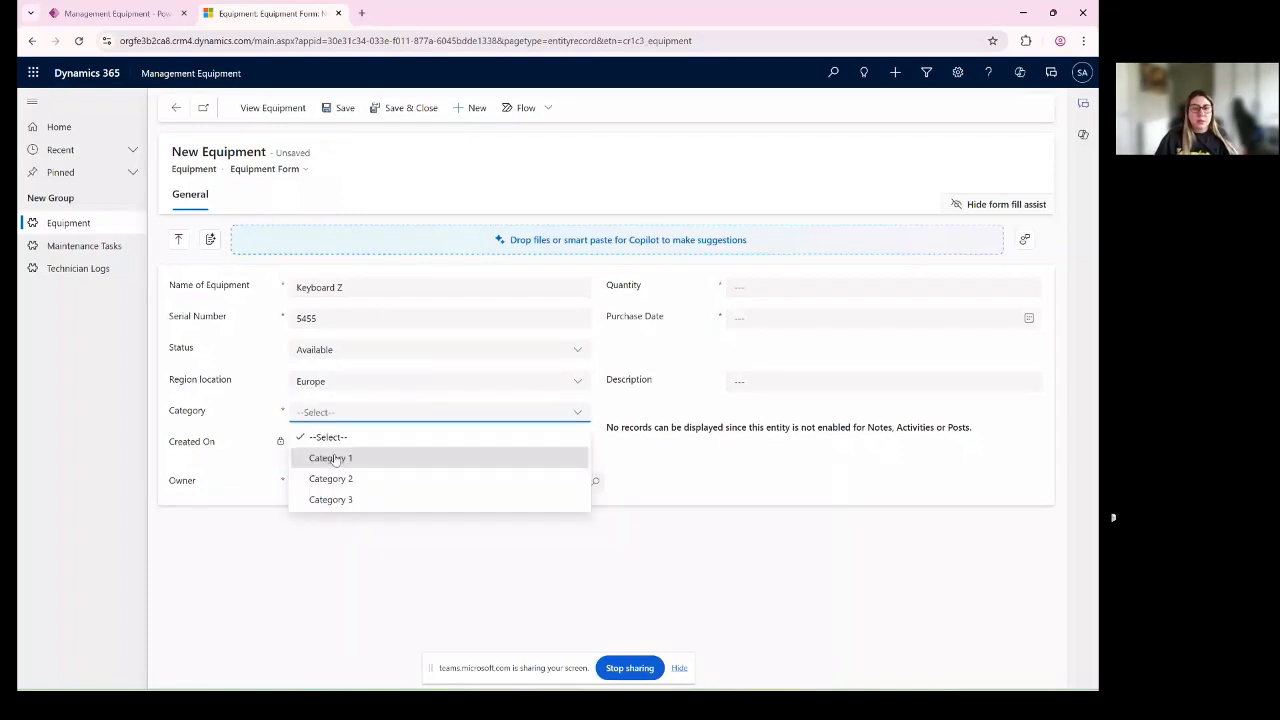
click(334, 458)
- Set the Keyboard Z record's quantity to 5 and its purchase date to 5/30/2025
click(770, 287)
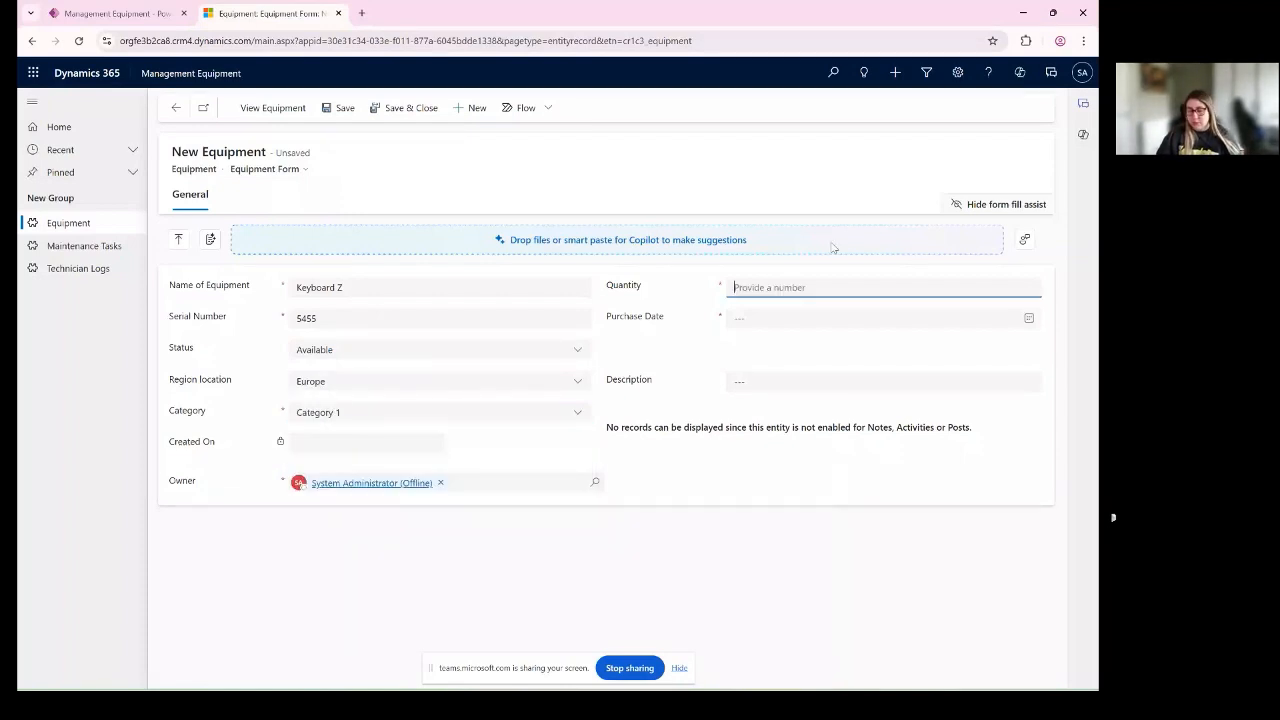
text(56)
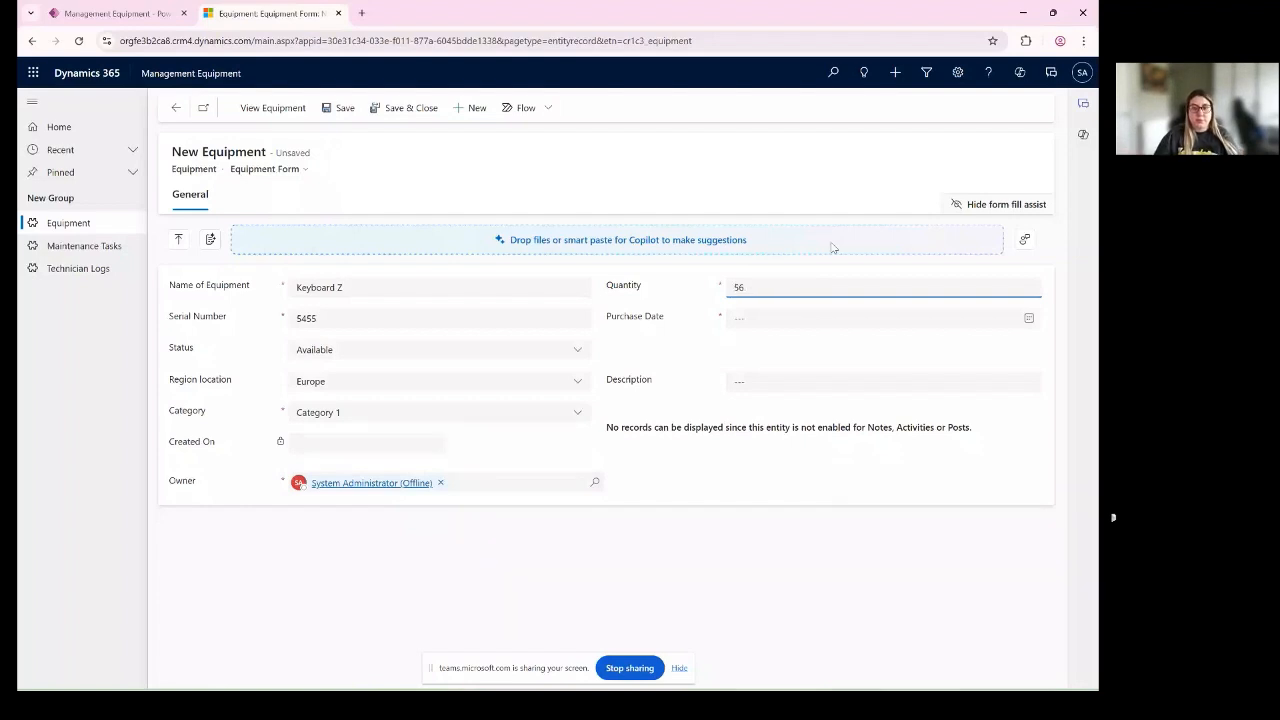
key(BackSpace)
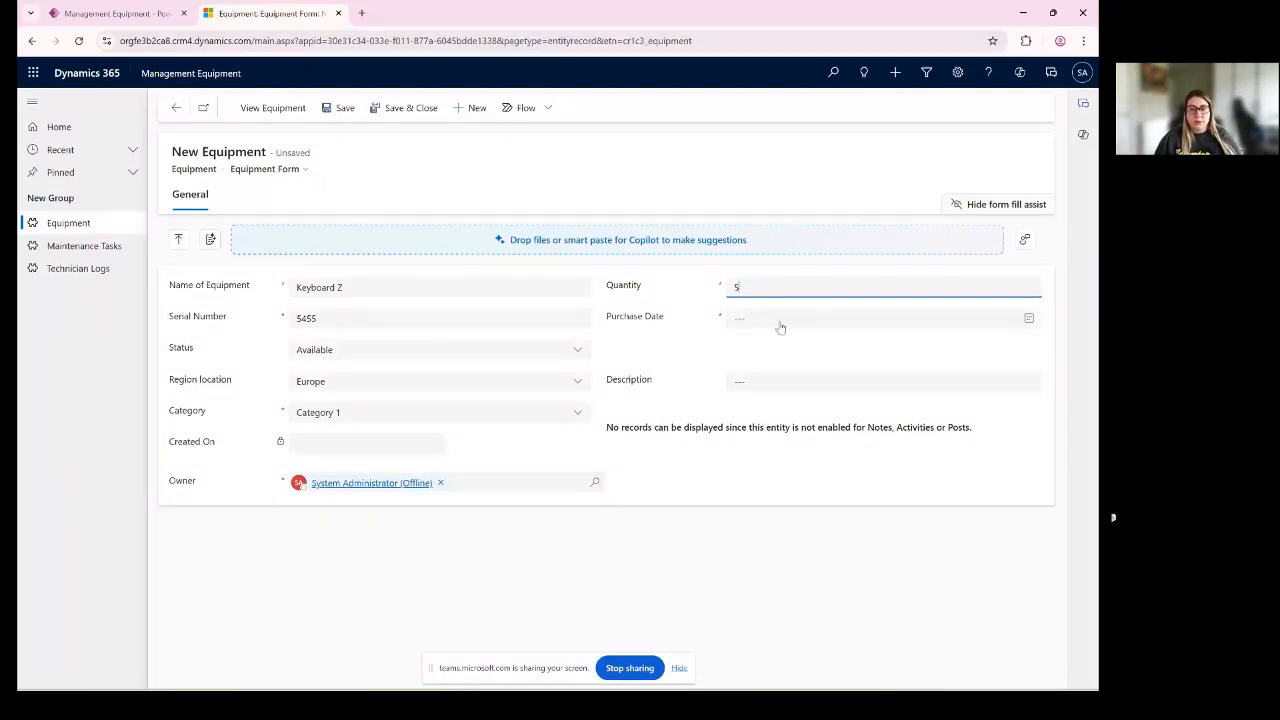
click(1028, 317)
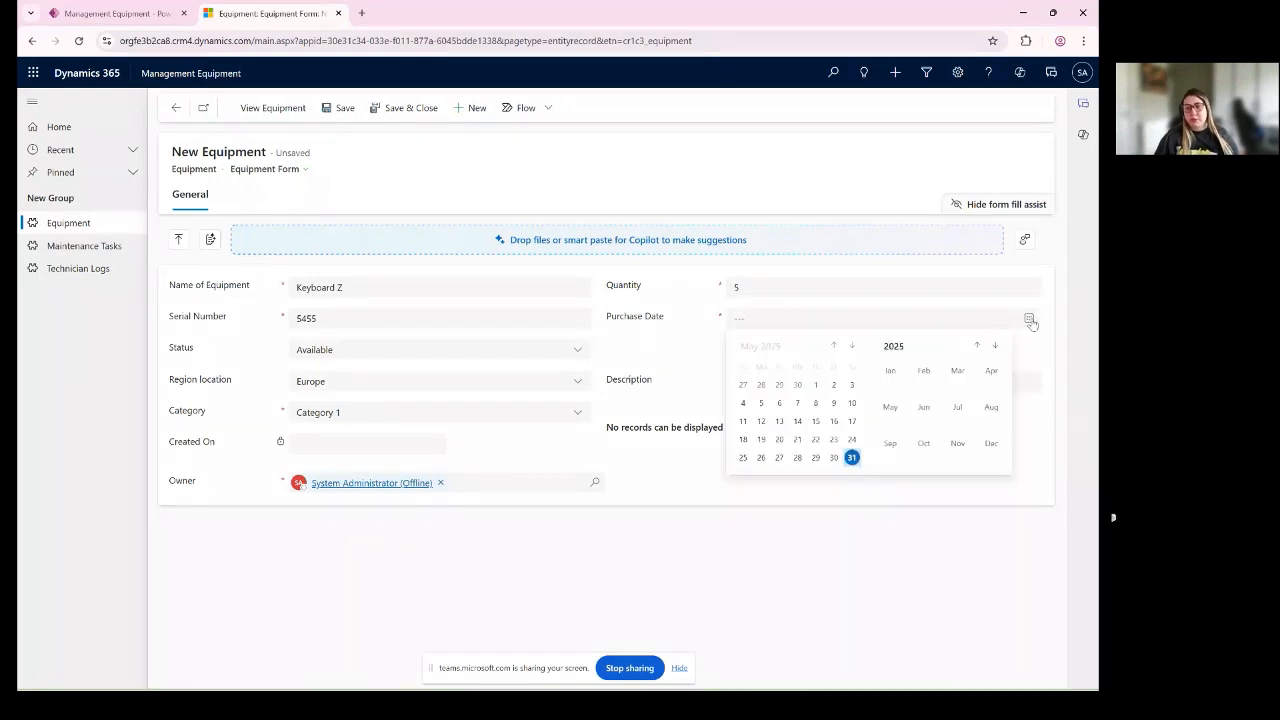
click(833, 457)
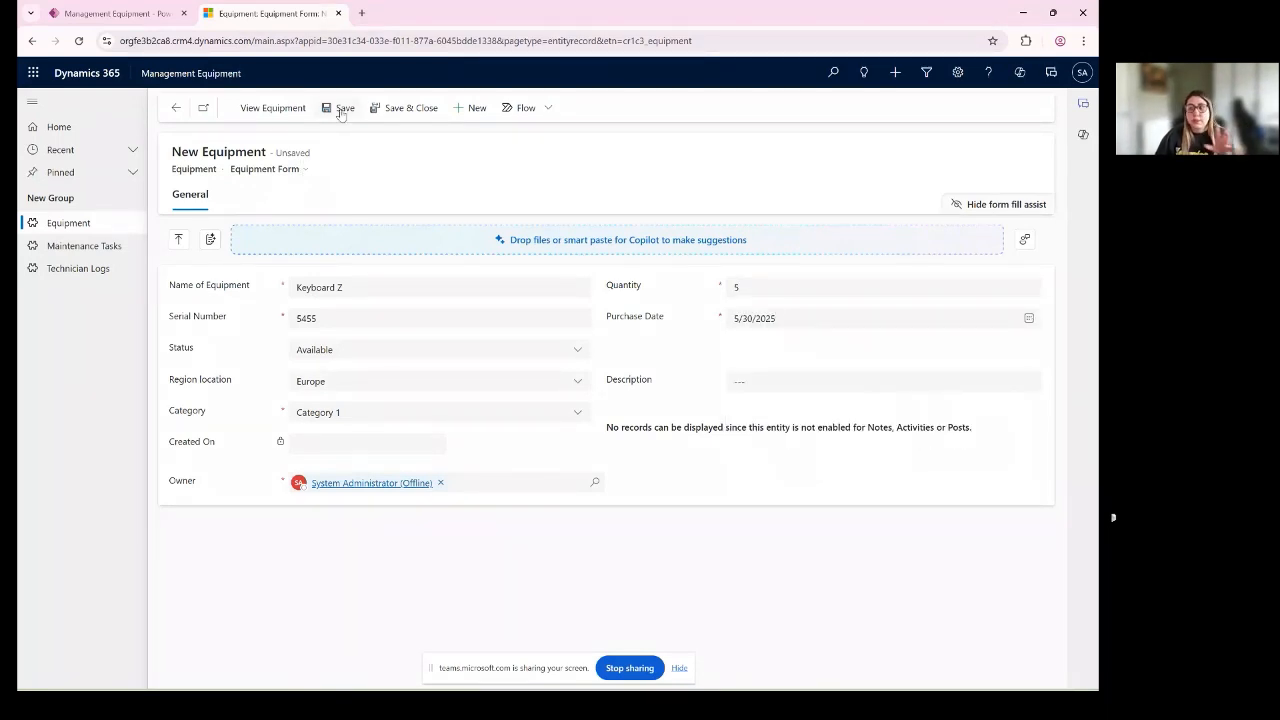
- Save the Keyboard Z record, and save and close the open records to return to the Active Equipment list
click(340, 109)
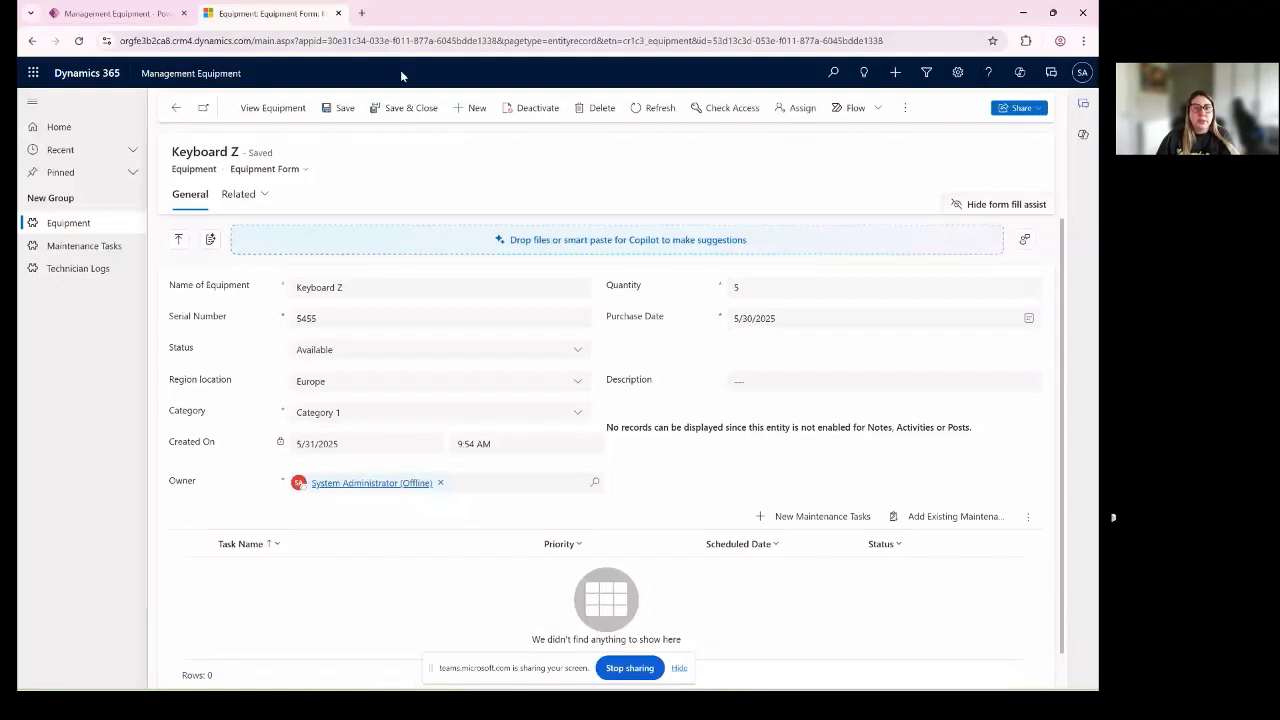
click(401, 110)
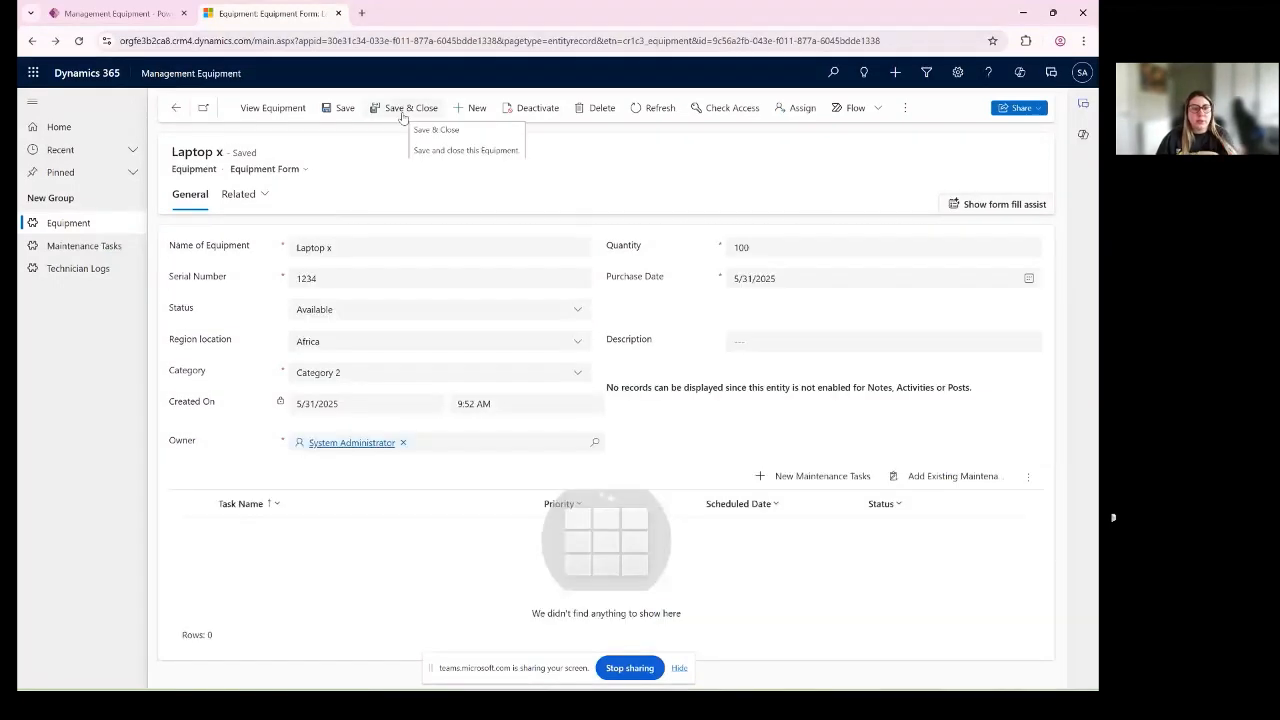
click(401, 110)
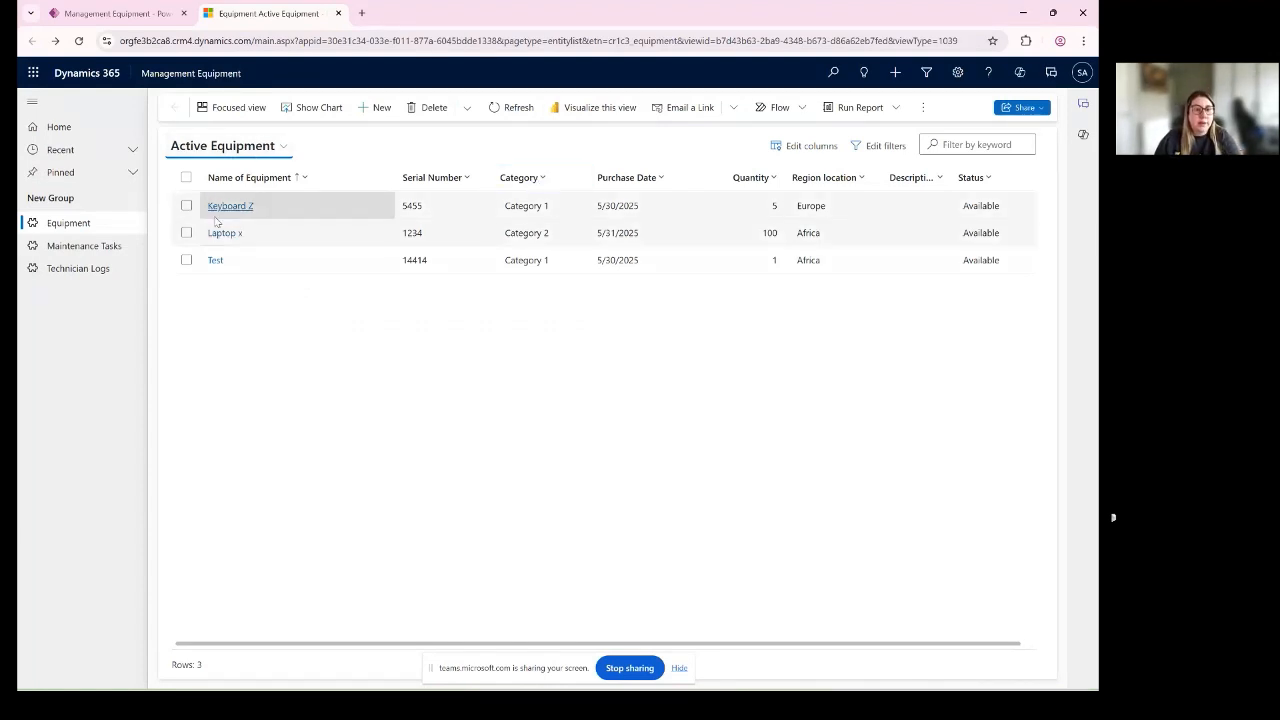
- Examine the Active Equipment list's commands for selected rows, its available views and its column settings
click(186, 178)
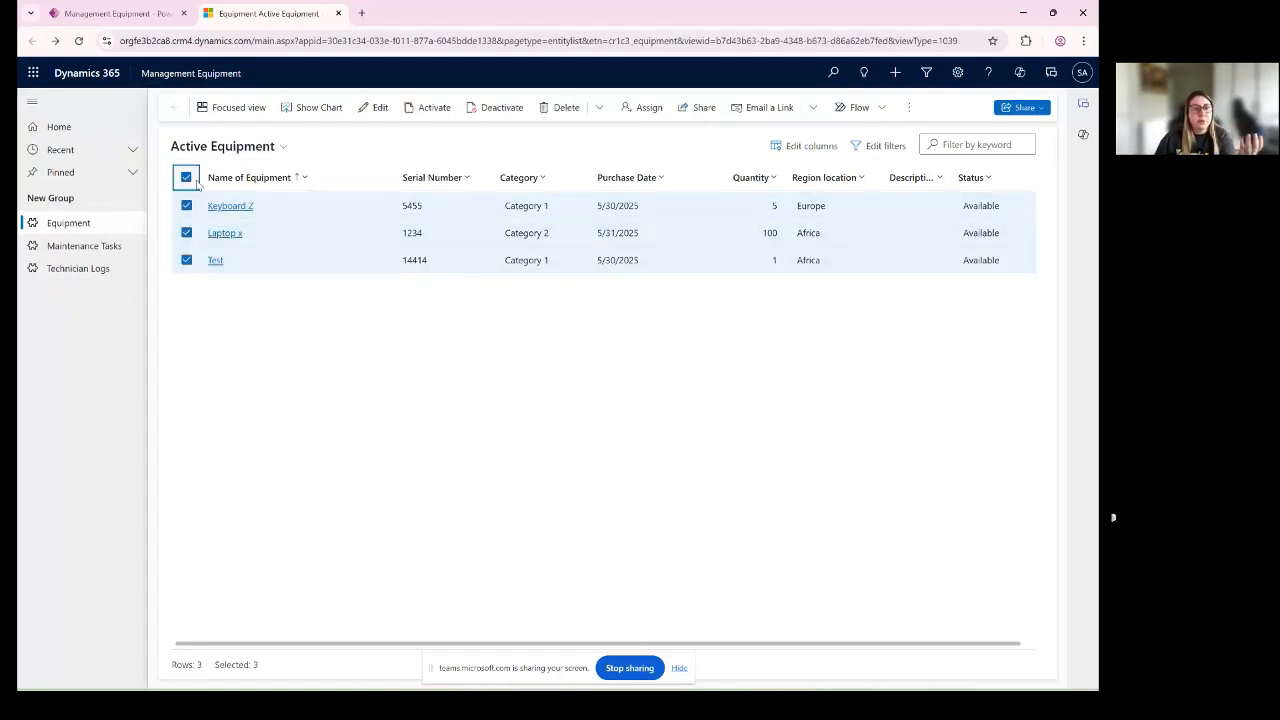
click(186, 177)
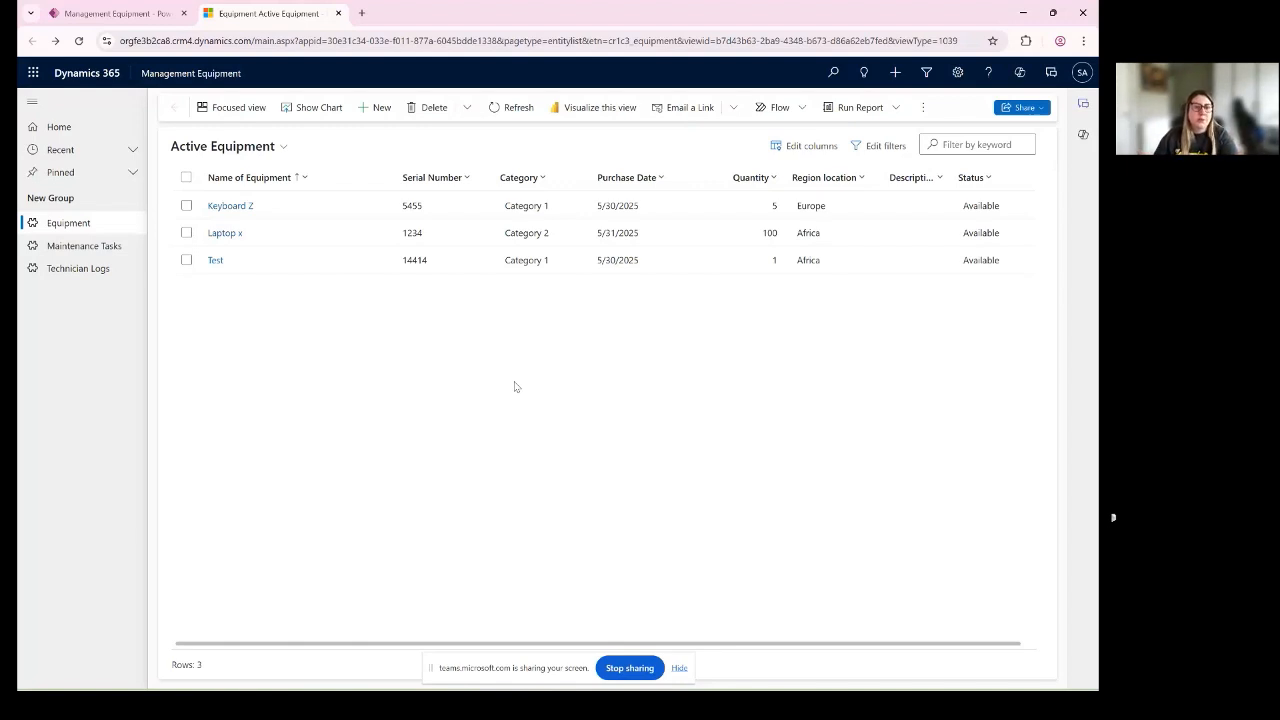
click(221, 146)
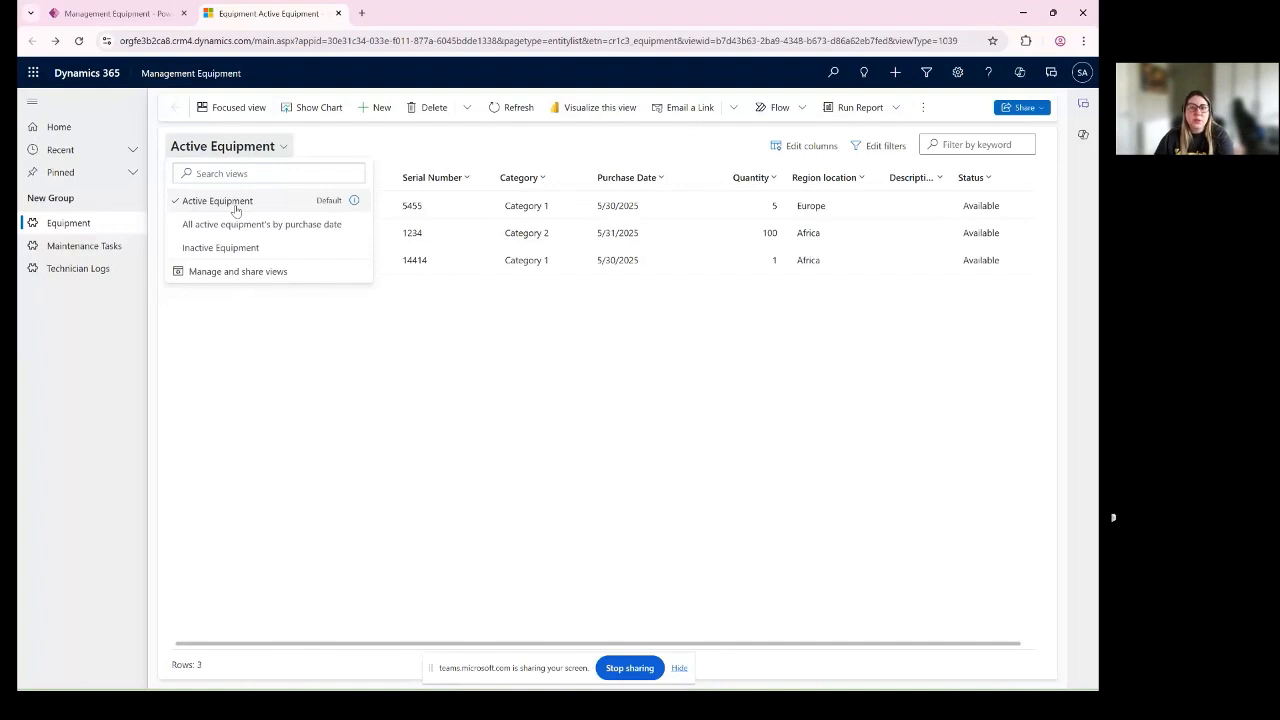
click(280, 198)
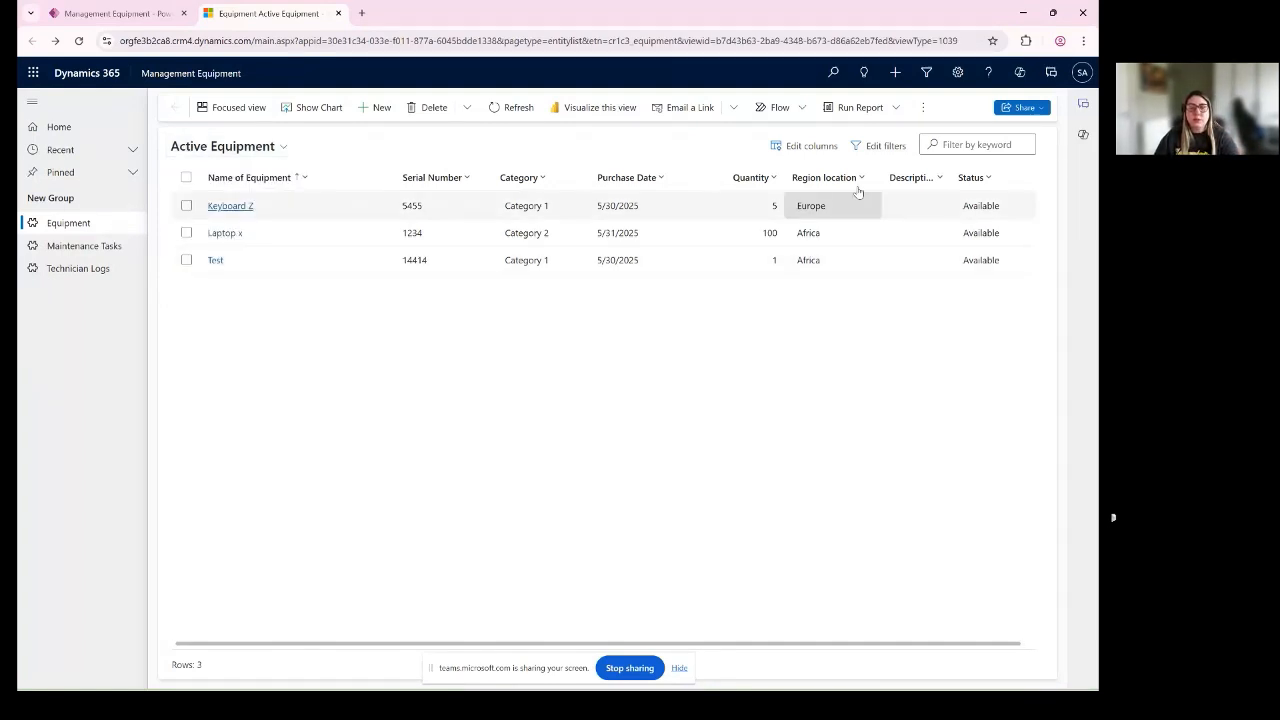
click(804, 146)
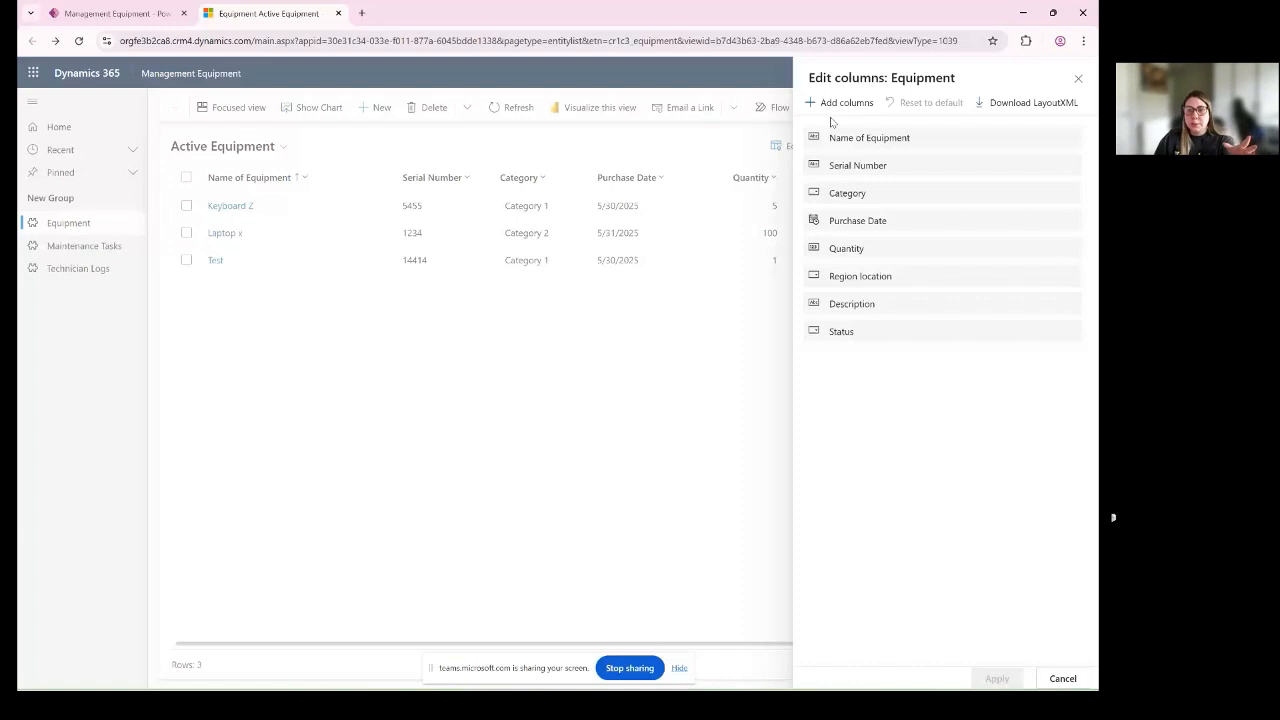
click(1078, 78)
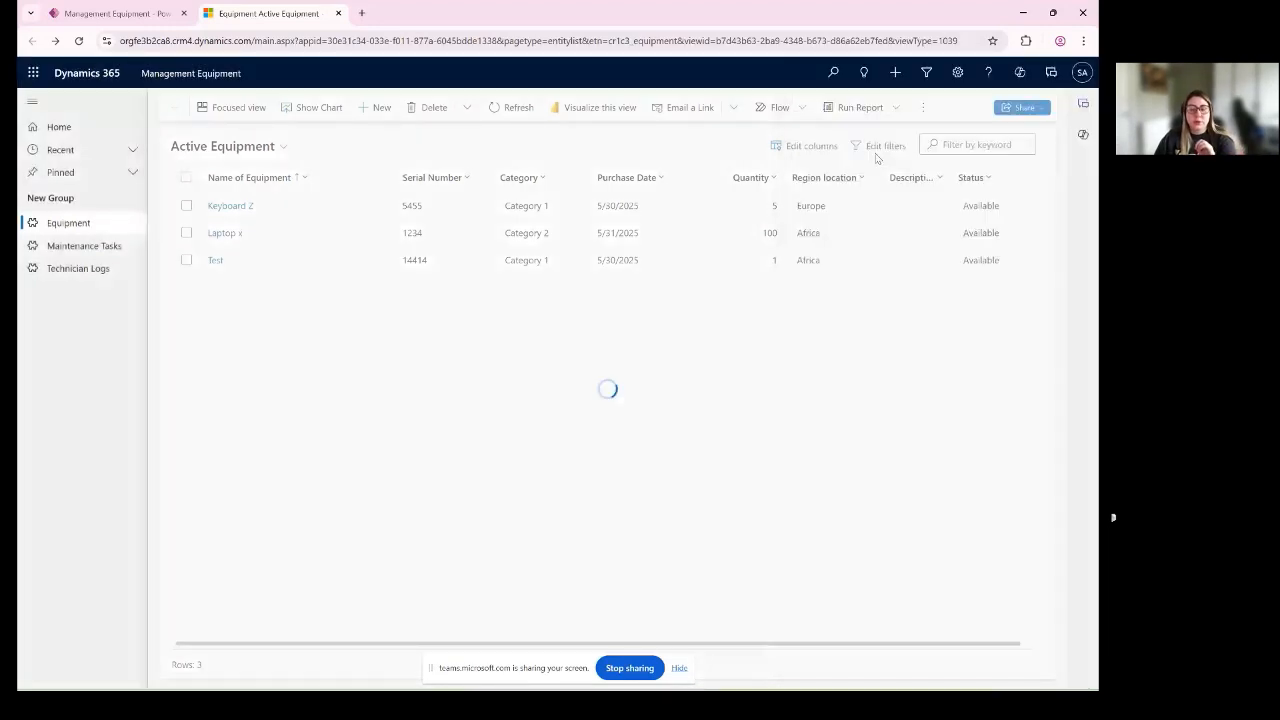
- Try to add a filter condition on the Category field to the Active Equipment list
click(880, 147)
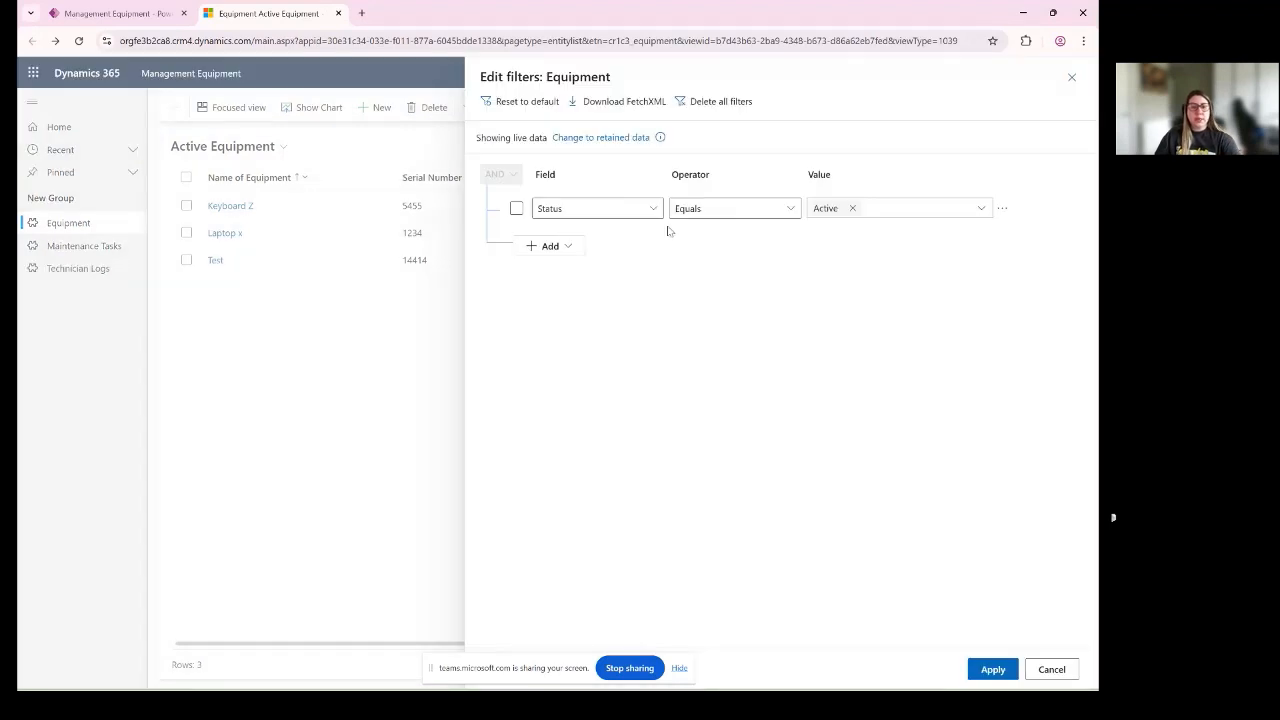
click(552, 246)
click(550, 267)
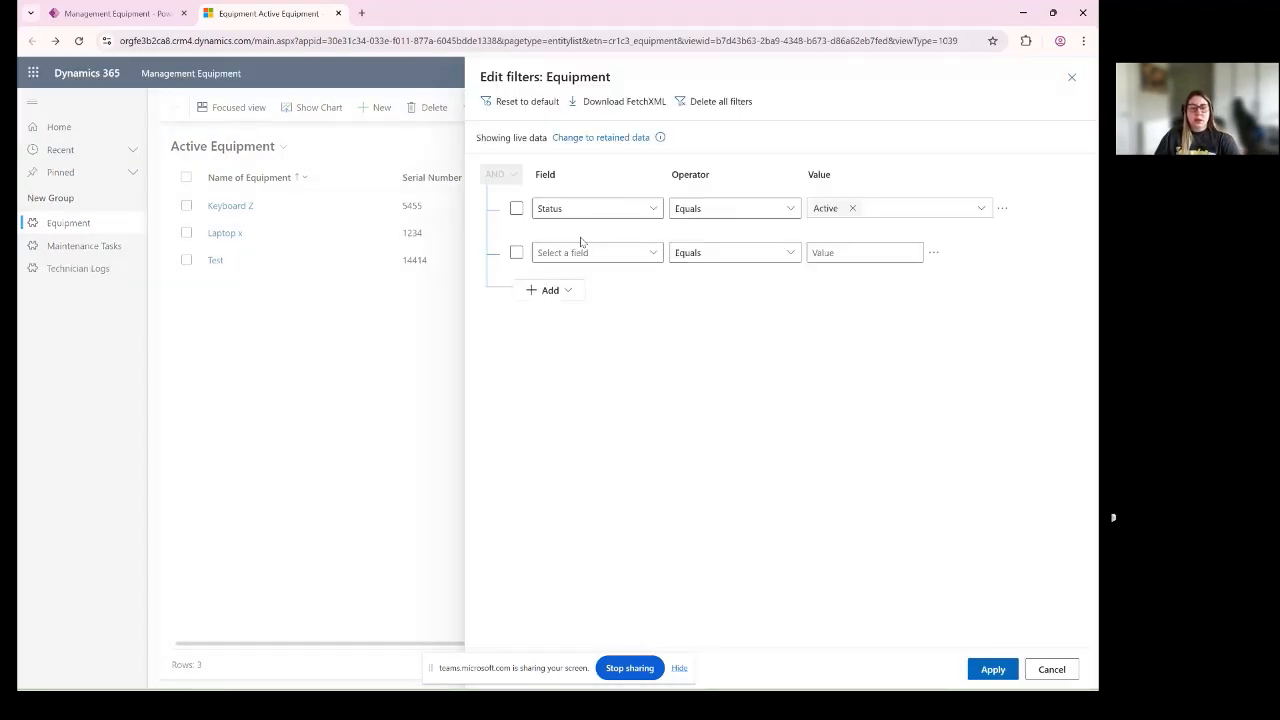
click(591, 256)
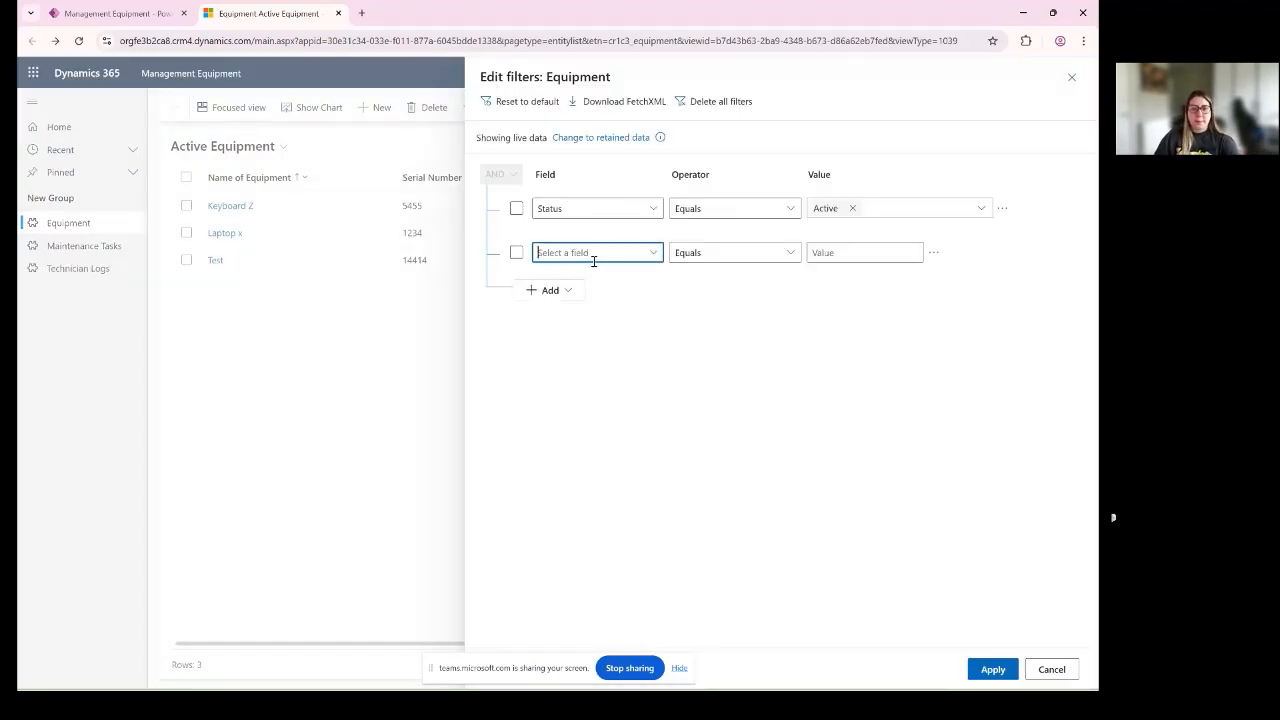
click(650, 257)
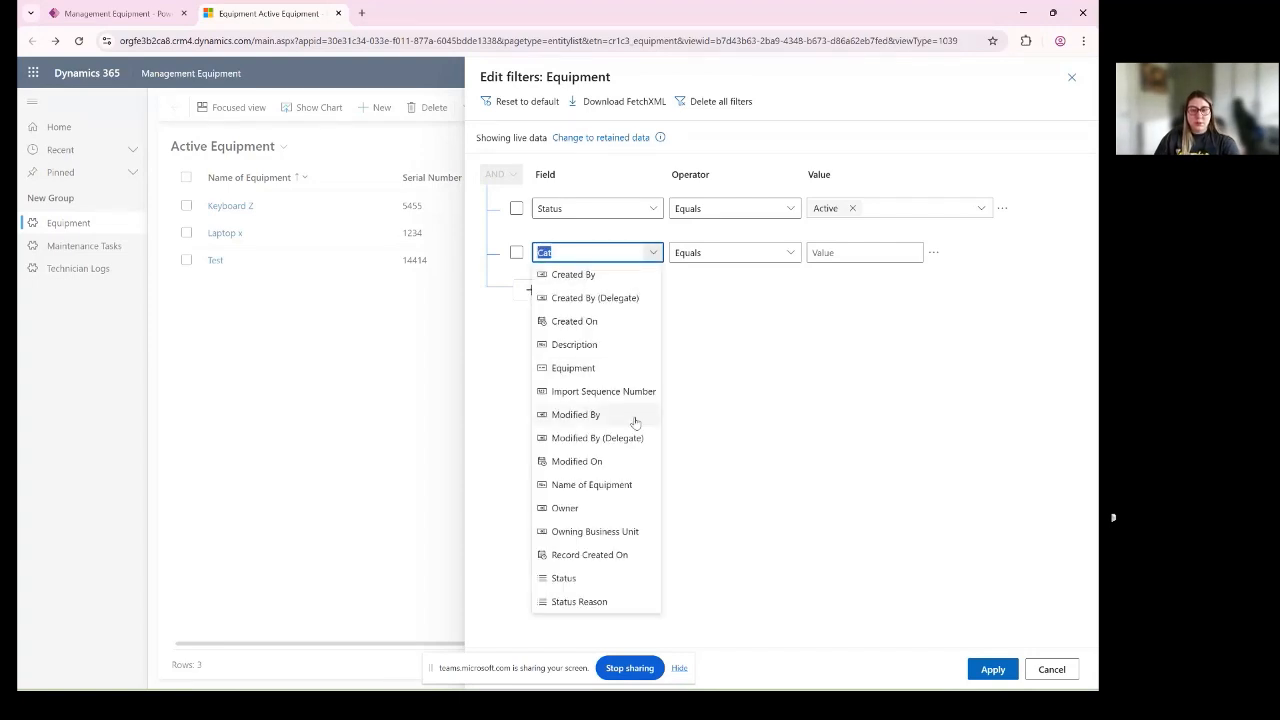
text(Cate)
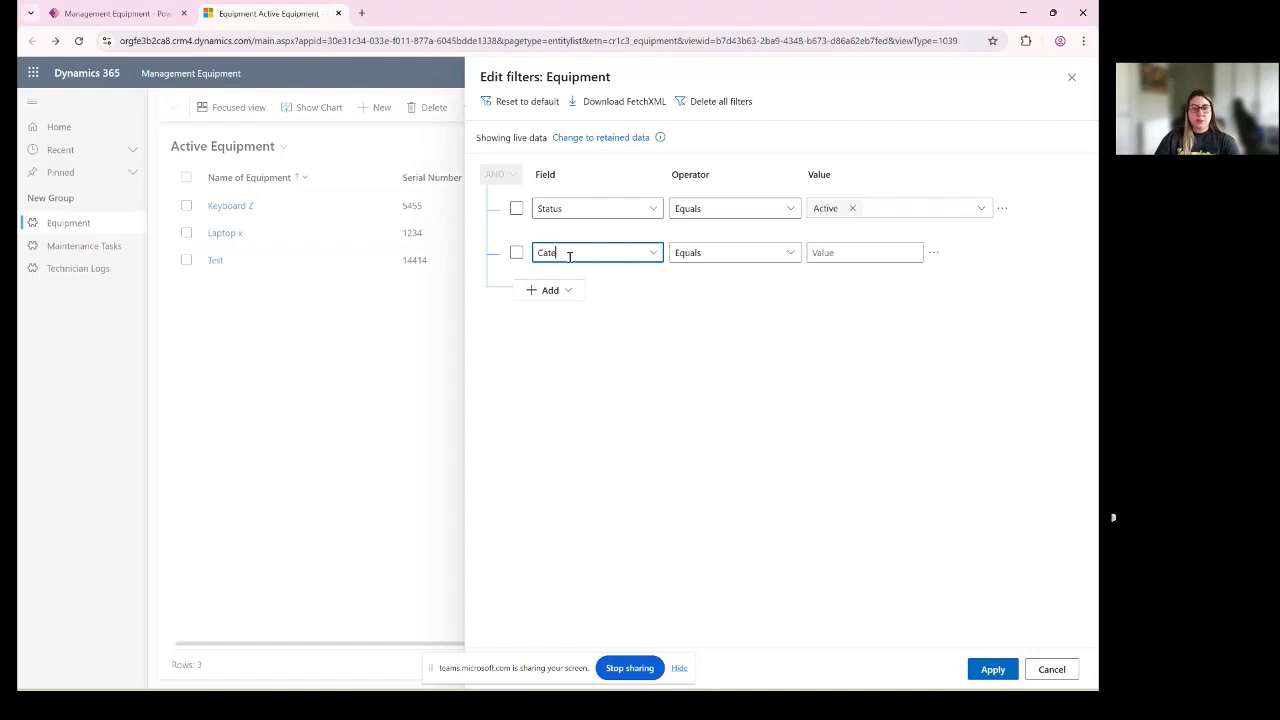
click(655, 252)
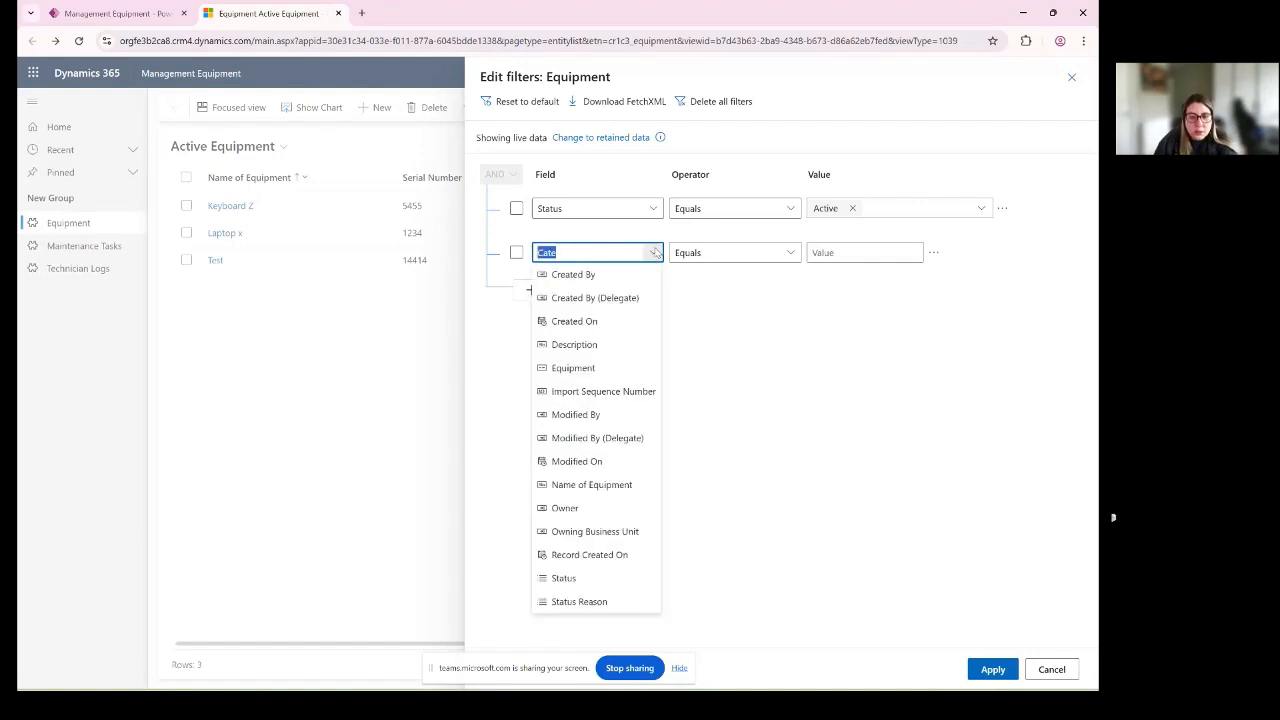
click(614, 262)
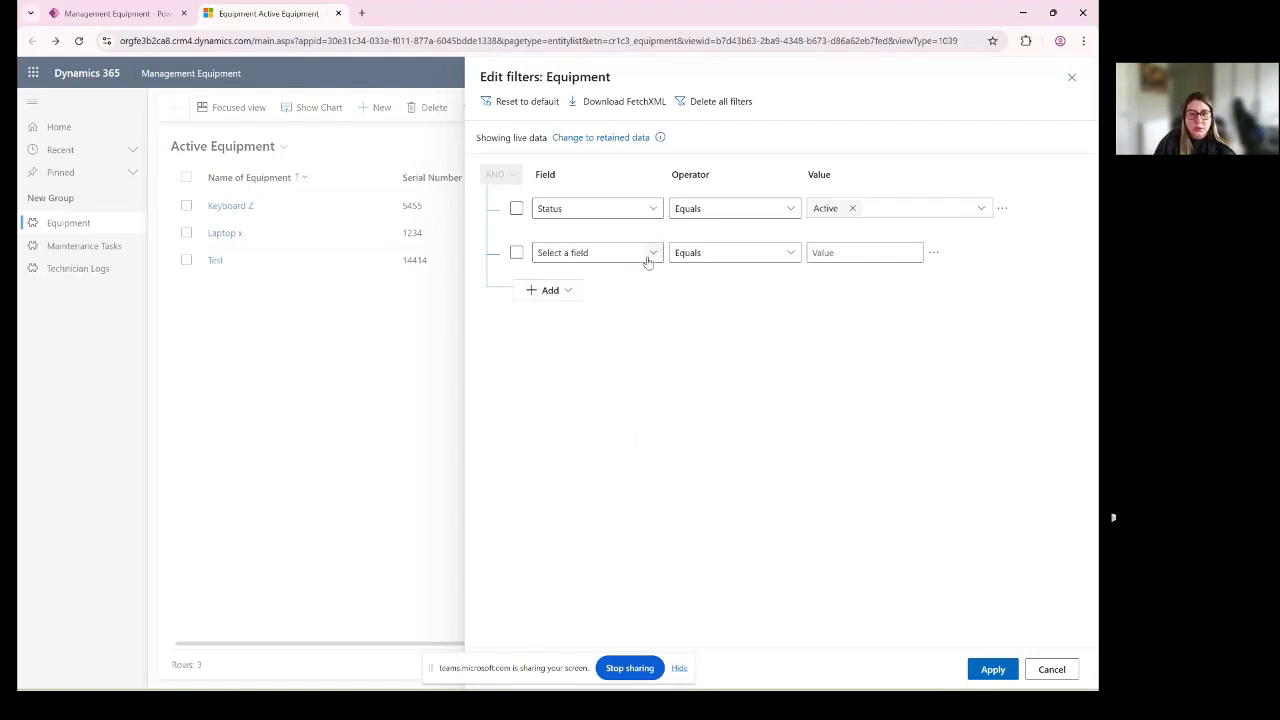
- Try a filter condition on the Equipment field, and close the filter editor without applying it
click(651, 252)
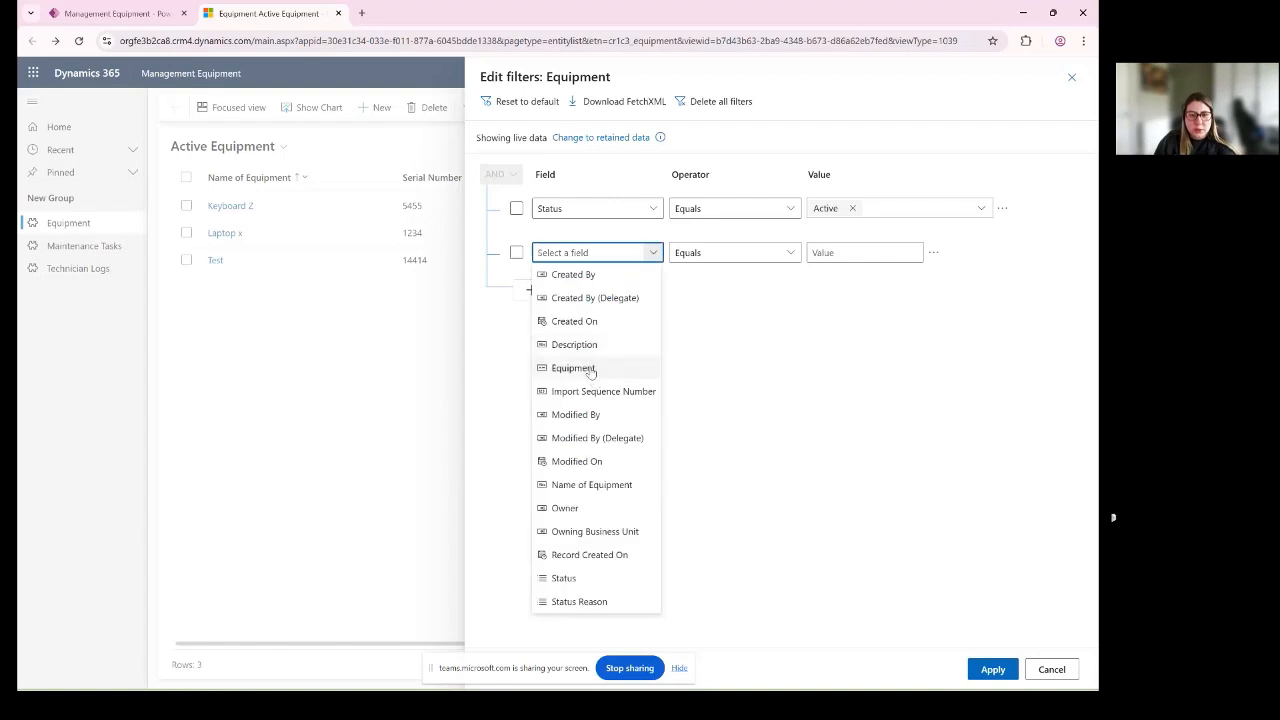
click(592, 369)
click(648, 253)
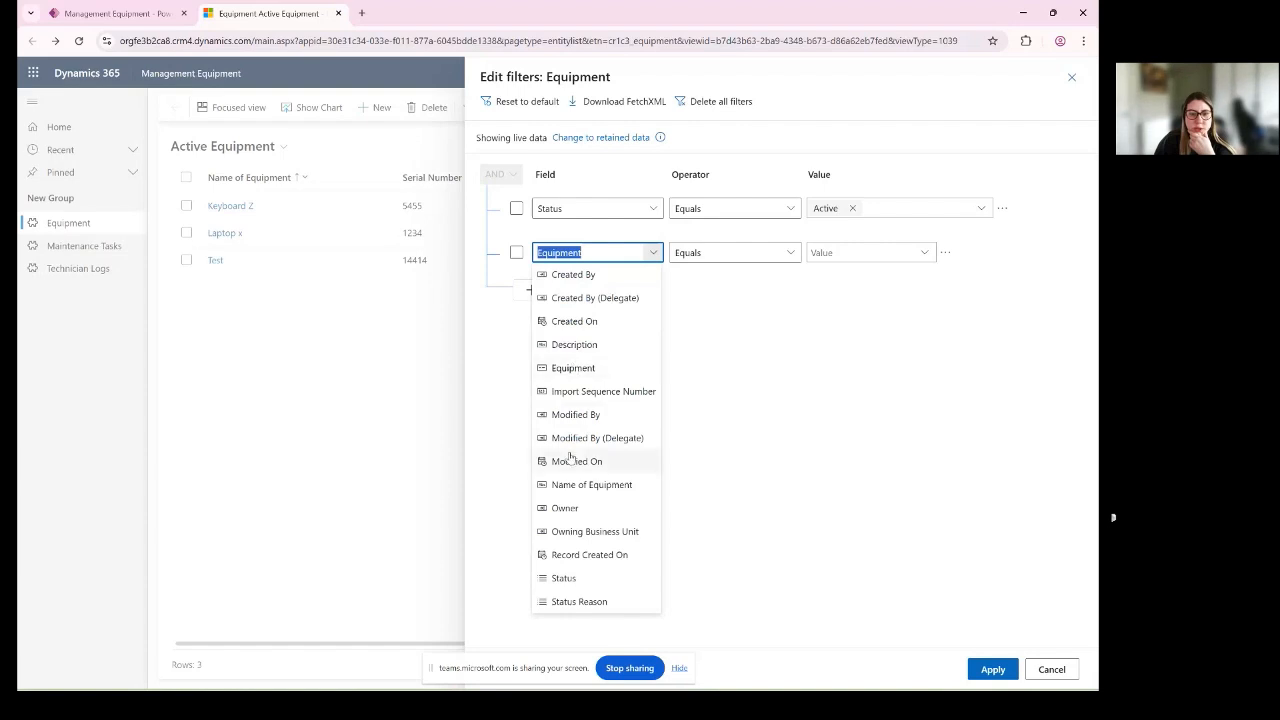
click(967, 96)
click(1069, 81)
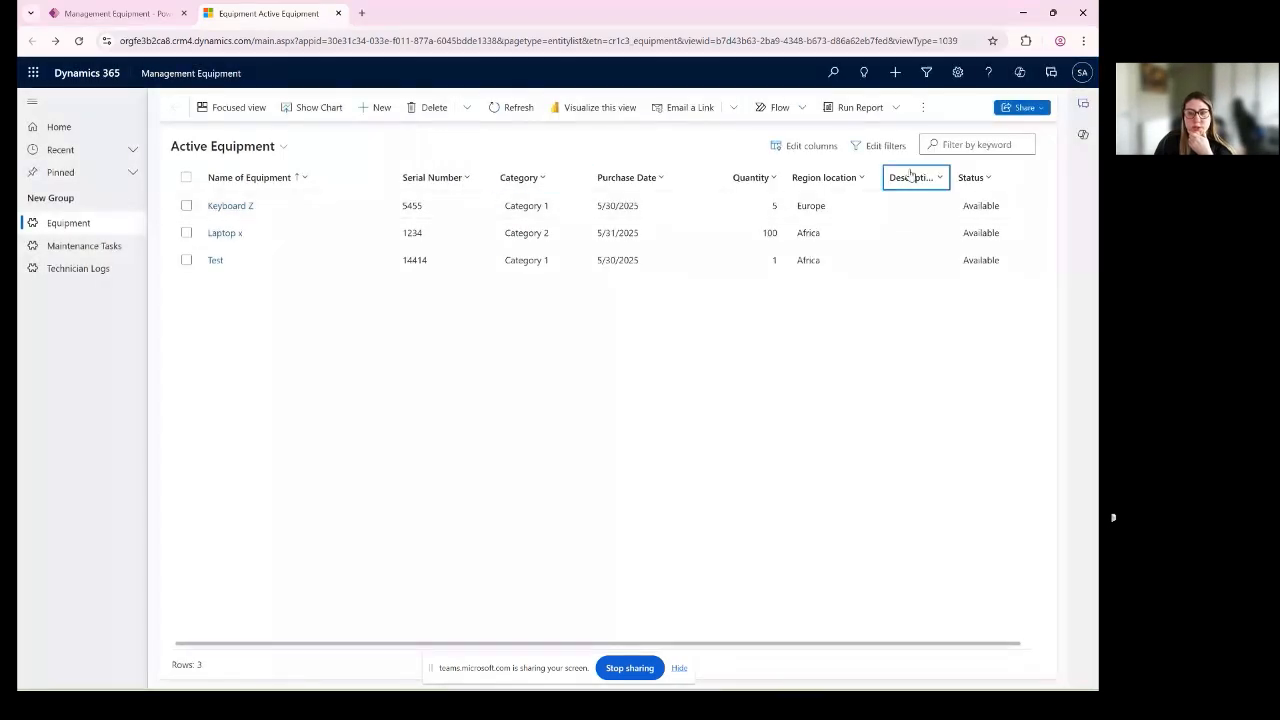
click(882, 146)
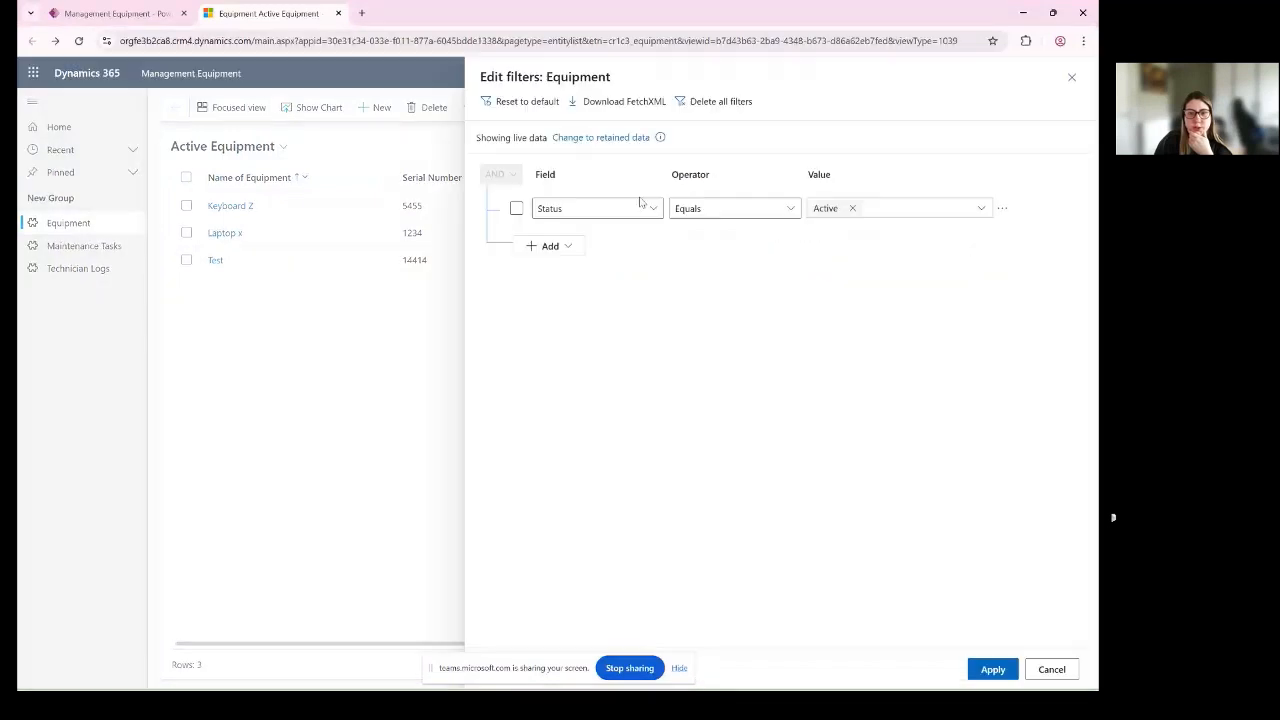
click(552, 246)
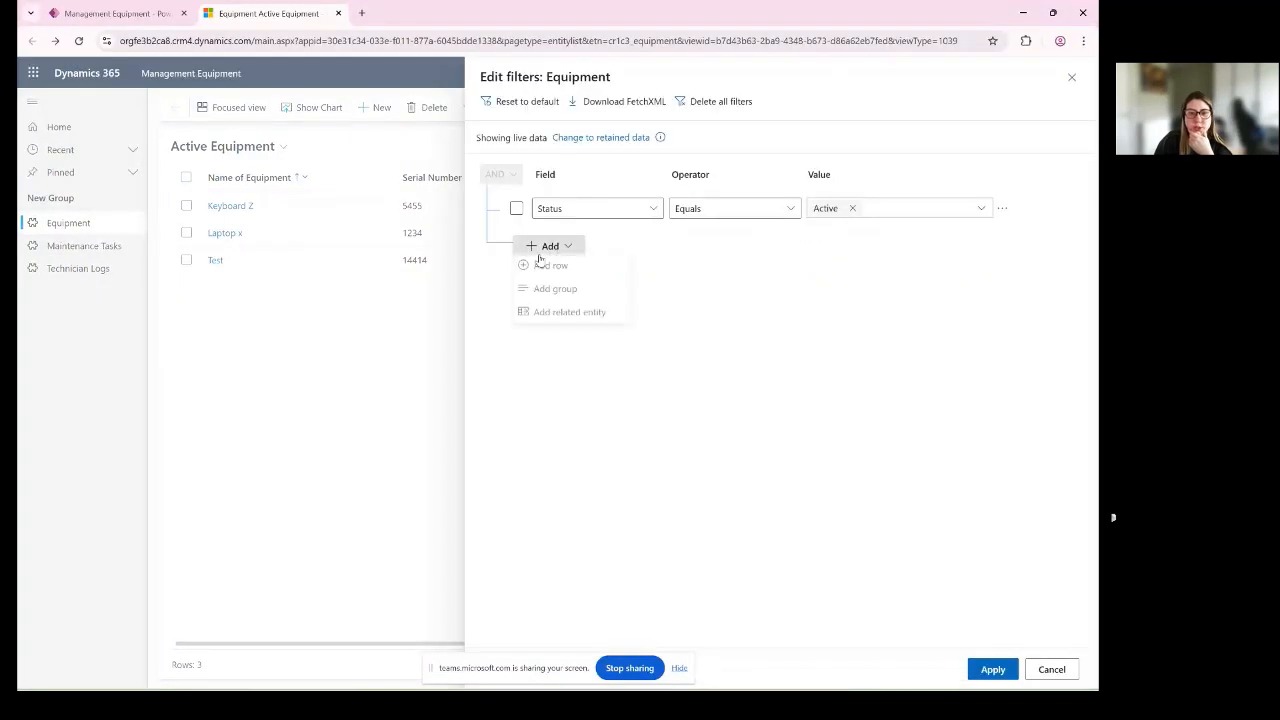
click(578, 266)
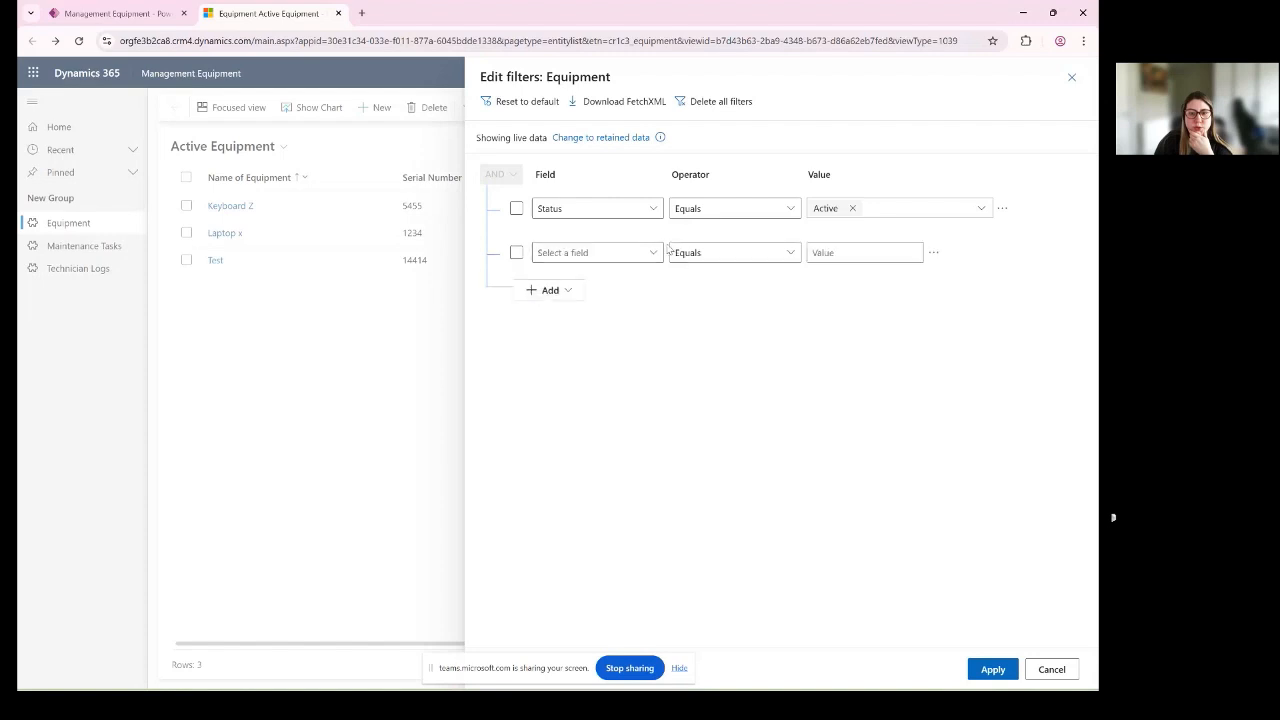
click(651, 253)
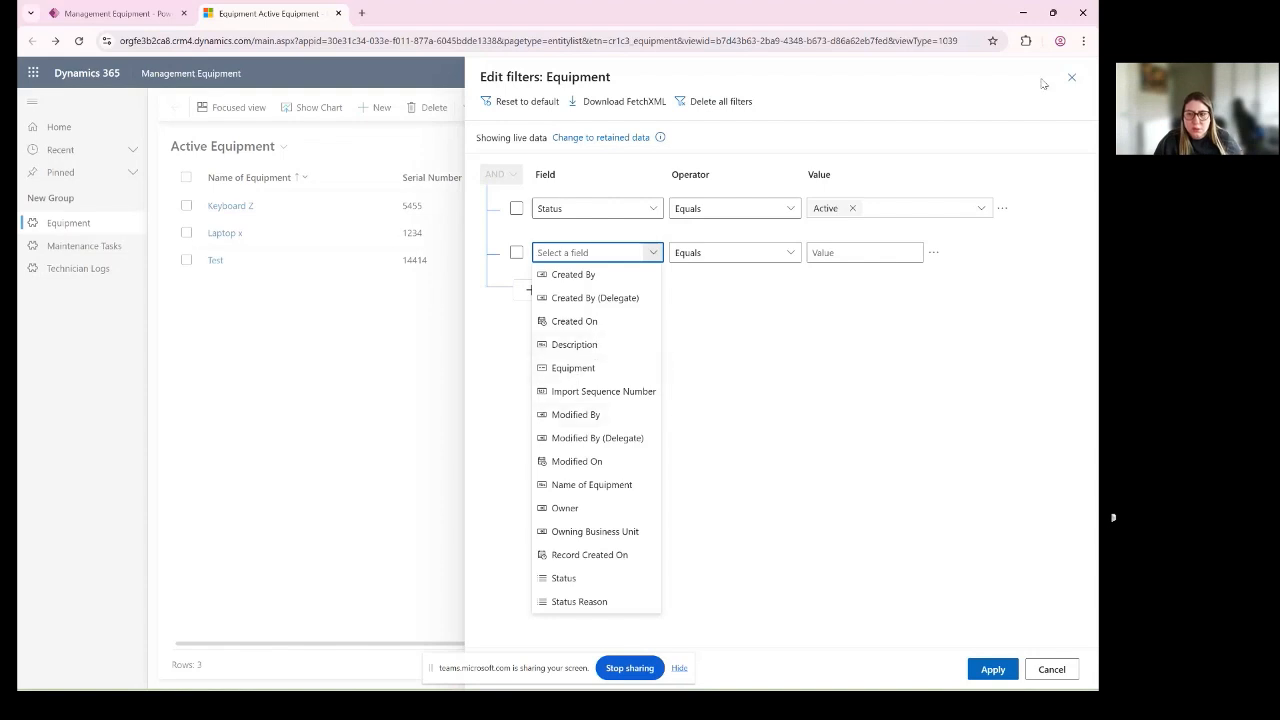
click(1071, 77)
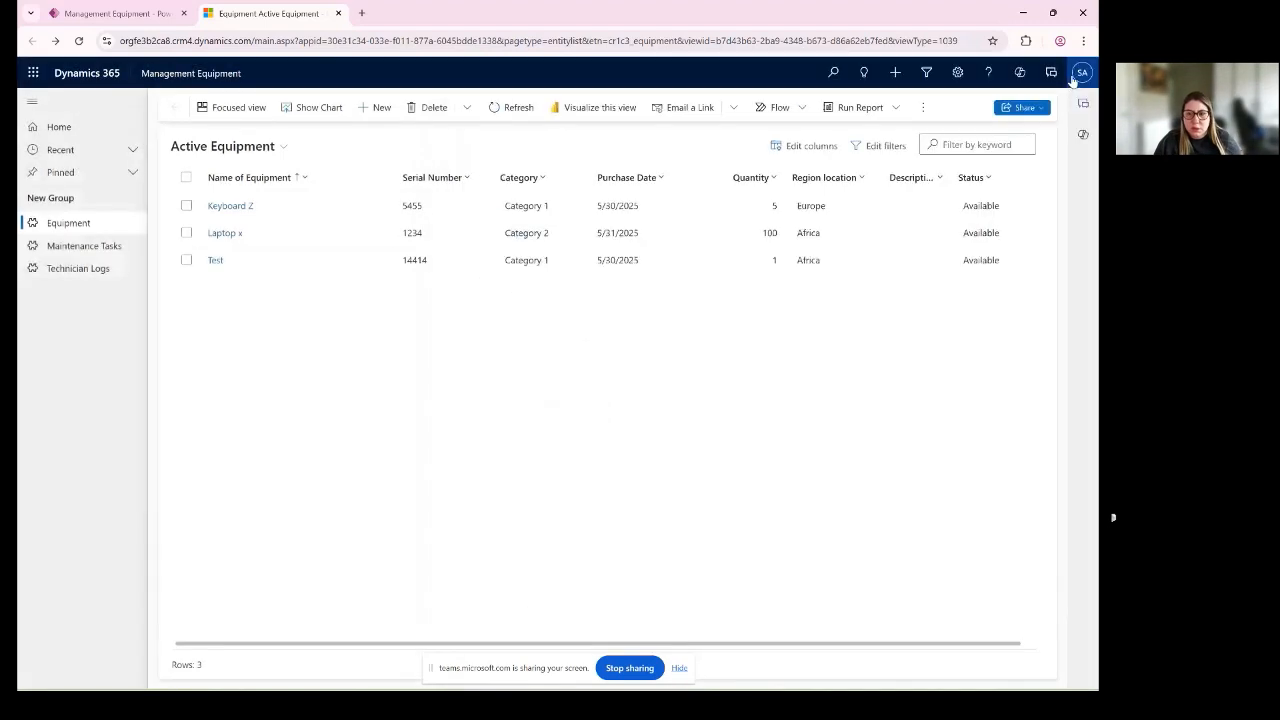
click(990, 181)
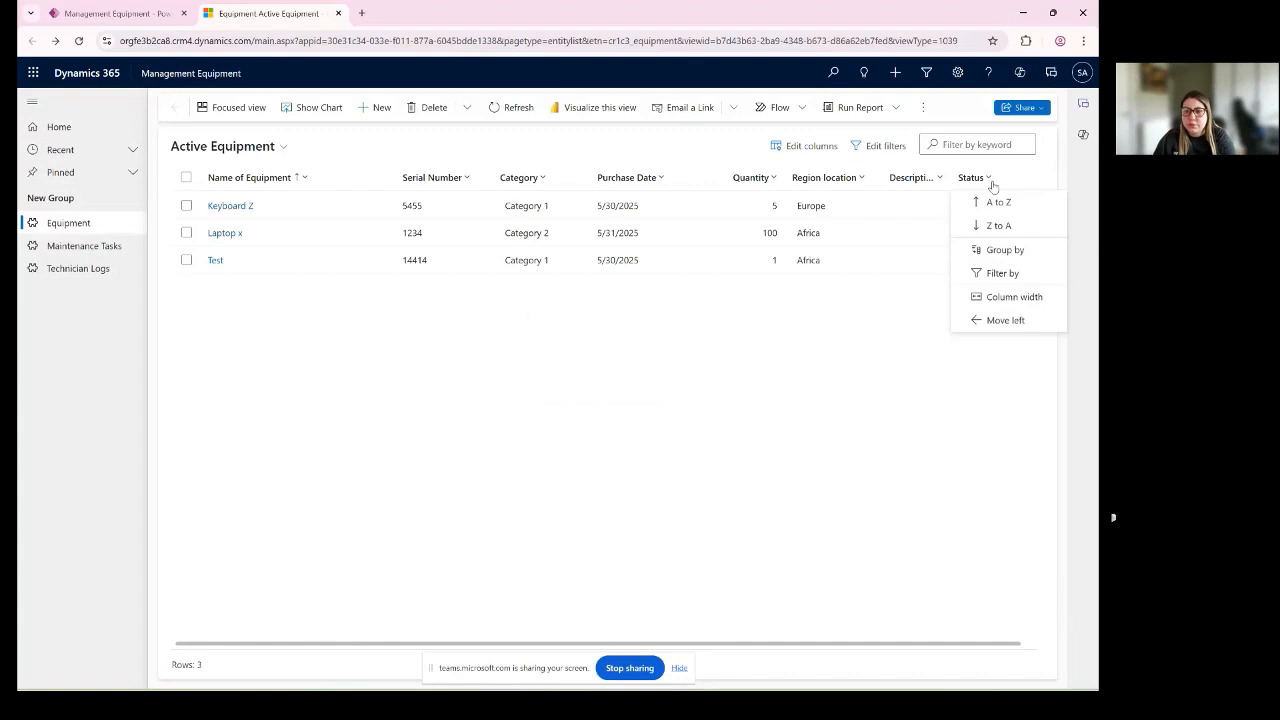
click(1000, 273)
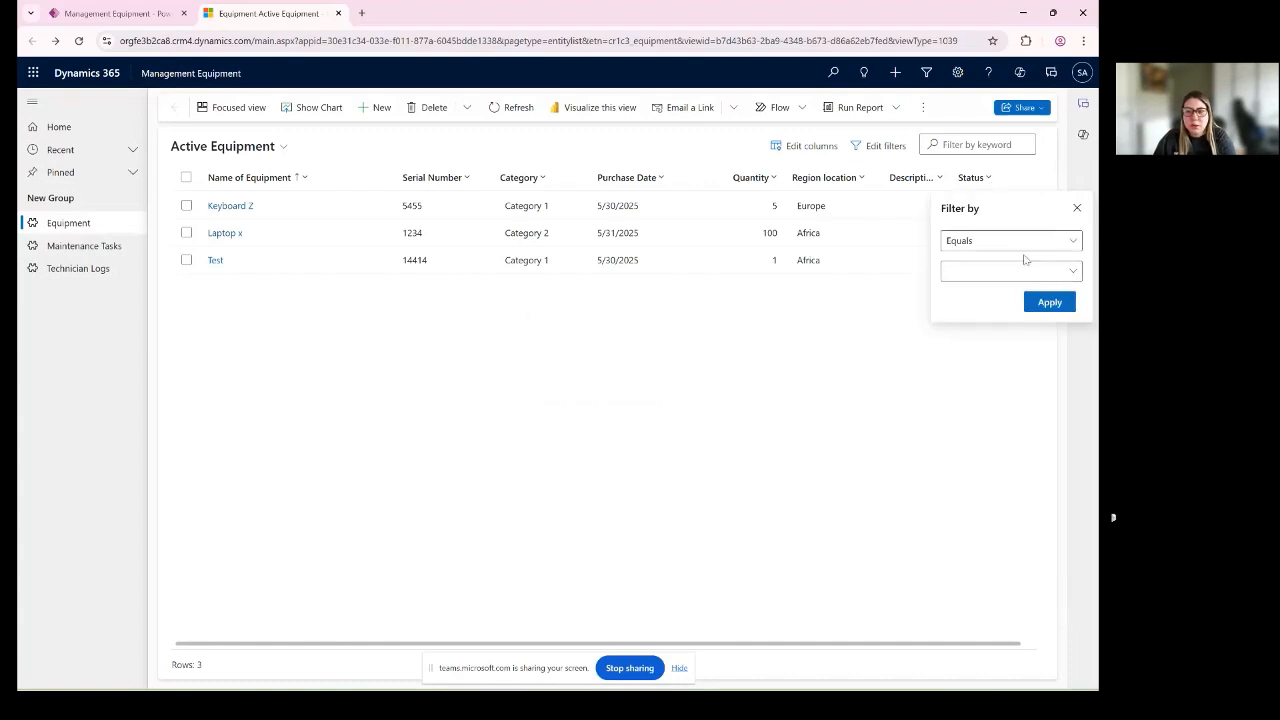
click(1076, 210)
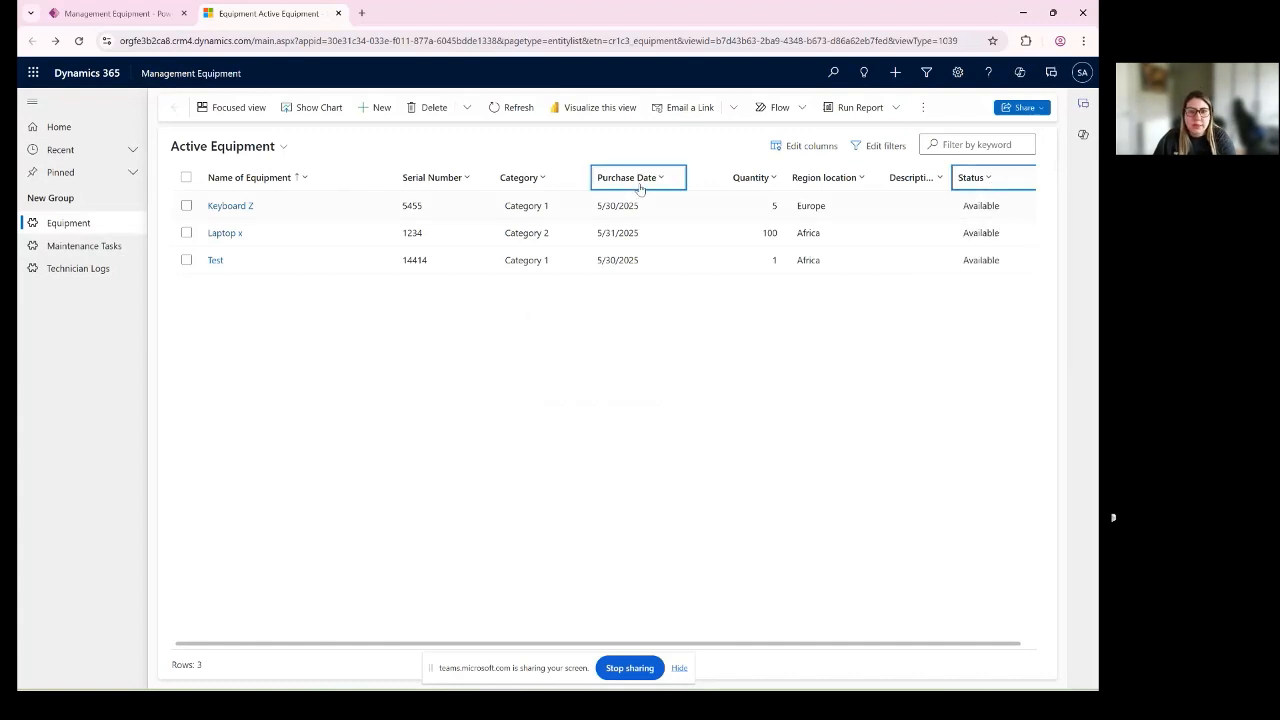
- Filter the Active Equipment list's Category column to rows that equal Category 1
click(545, 178)
click(566, 273)
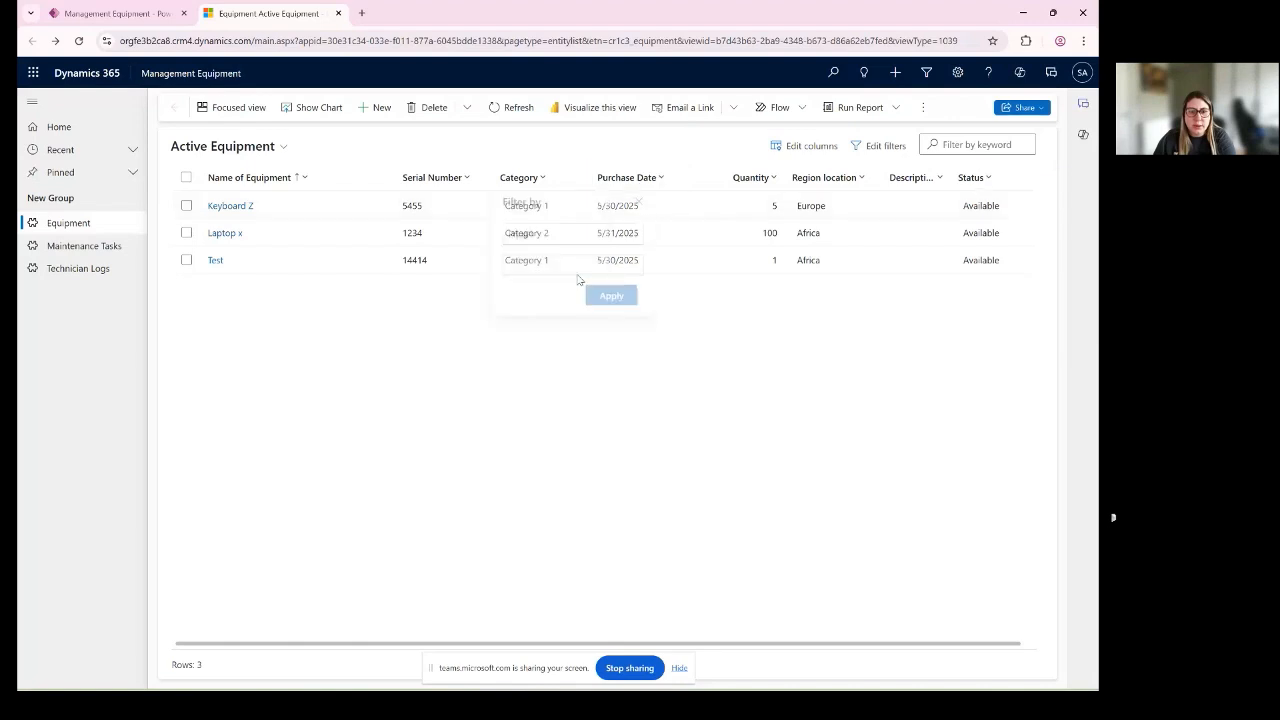
click(615, 272)
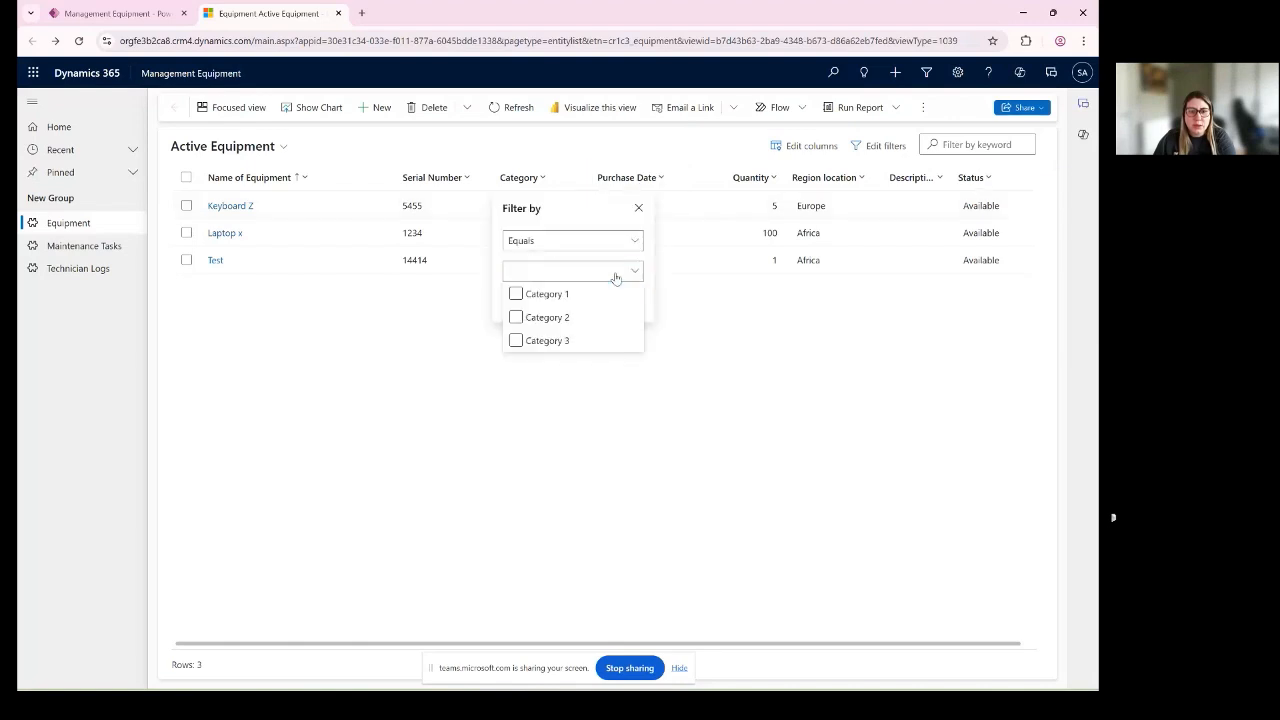
click(516, 294)
click(581, 212)
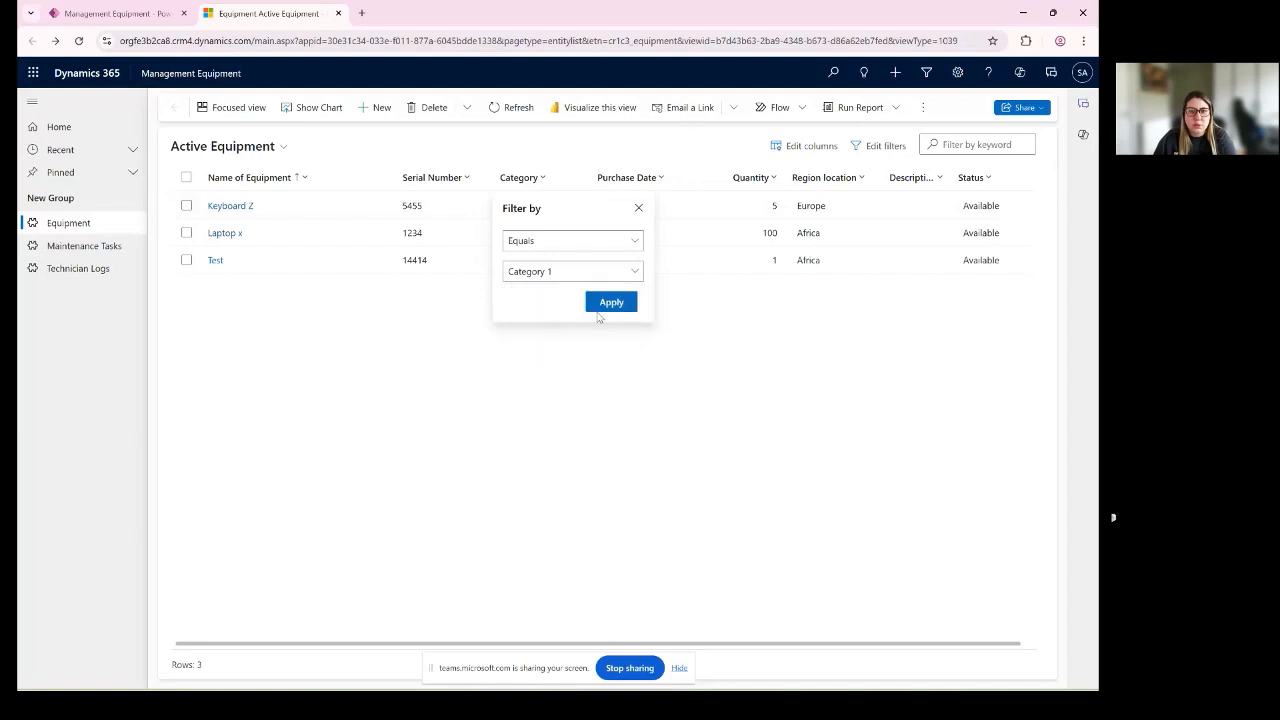
click(606, 302)
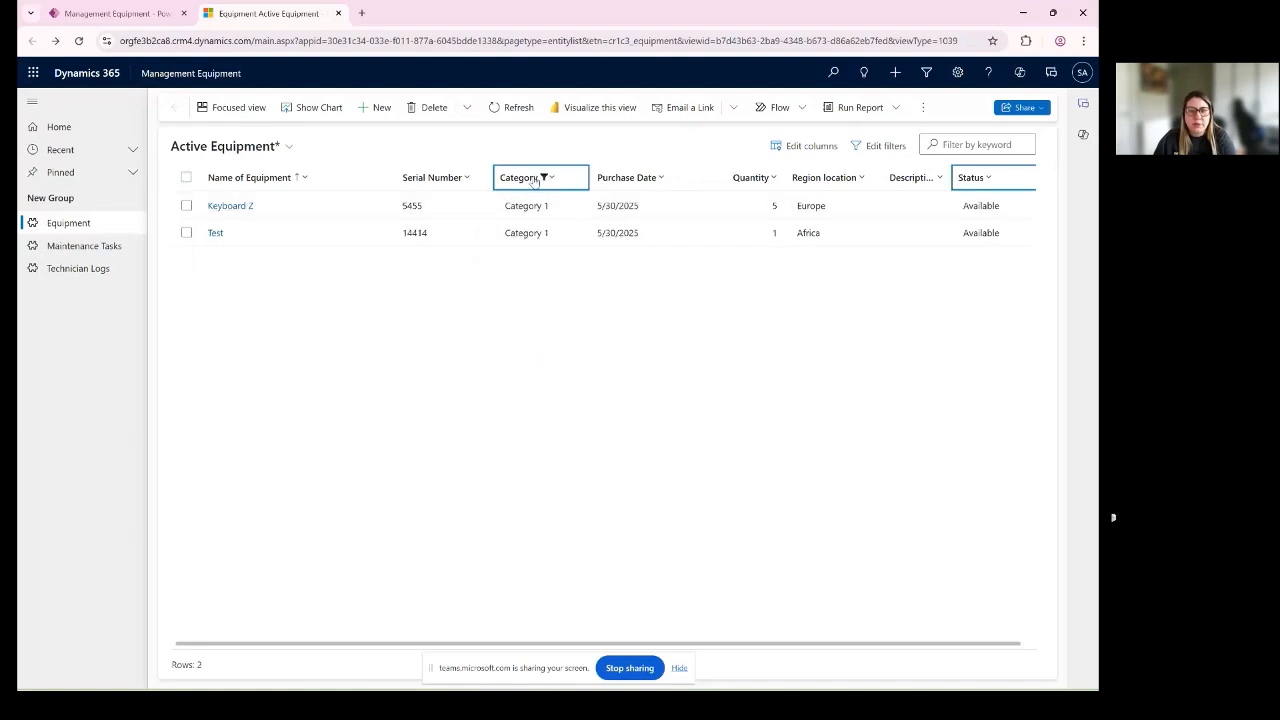
- Examine how the category condition is listed among the Equipment filters, and close the filter editor without applying changes
click(885, 146)
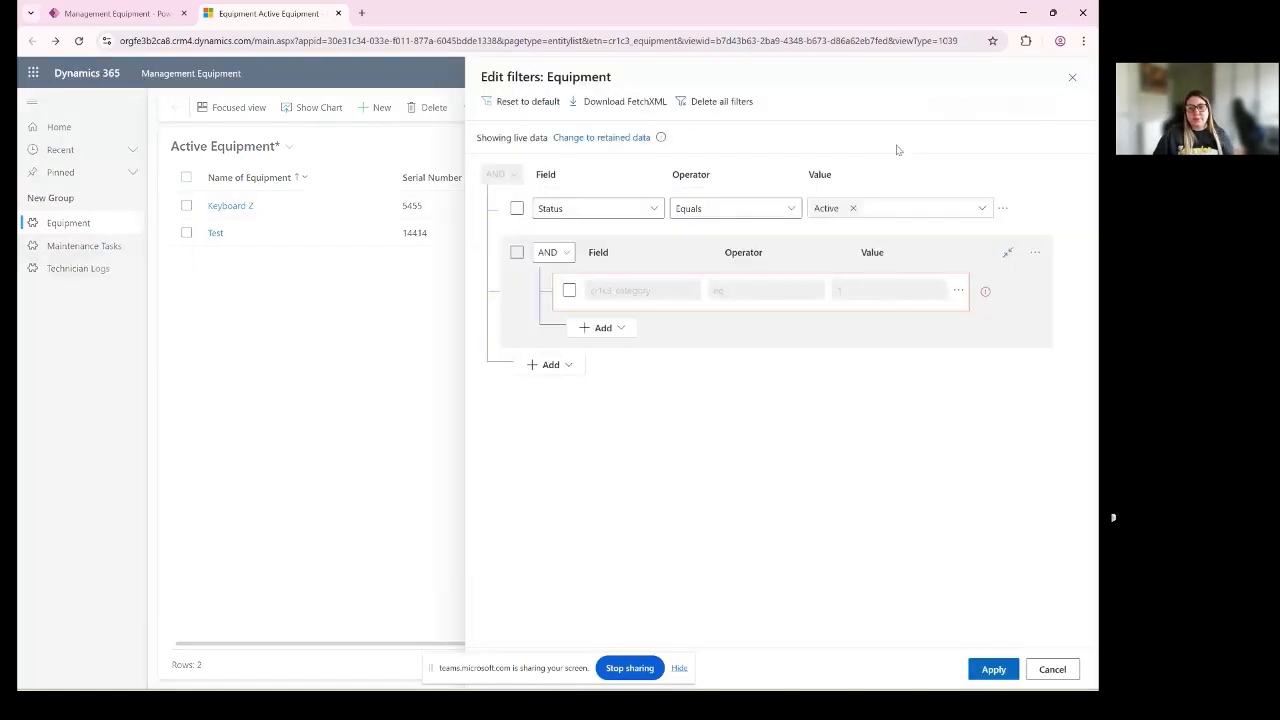
click(516, 208)
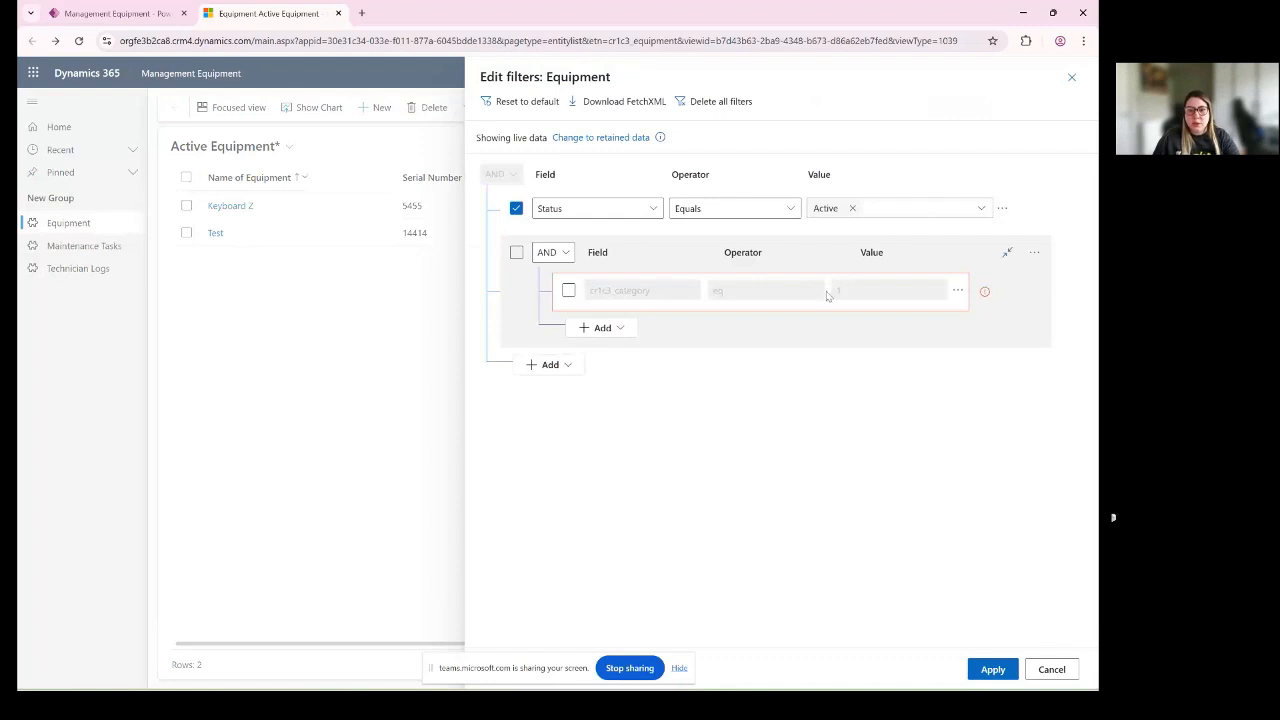
click(1037, 258)
click(1072, 78)
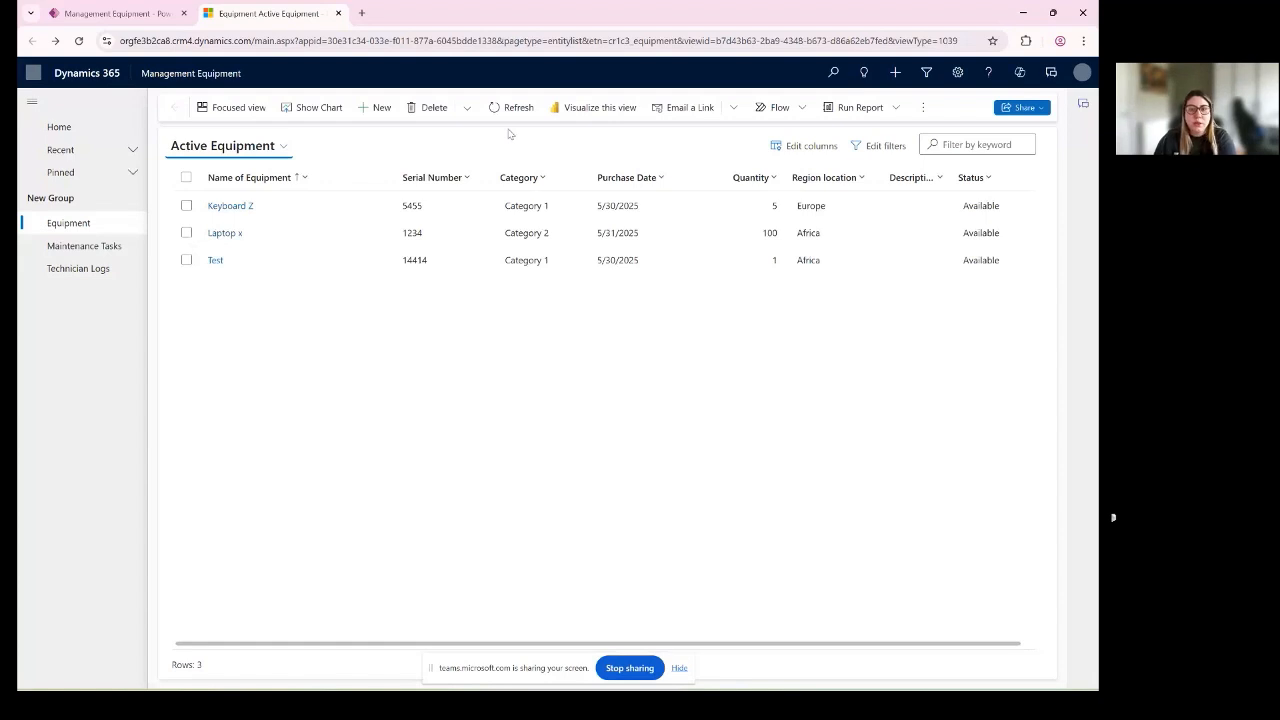
- Add a filter condition to the Active Equipment list on Name of Equipment with the Contains operator
click(878, 148)
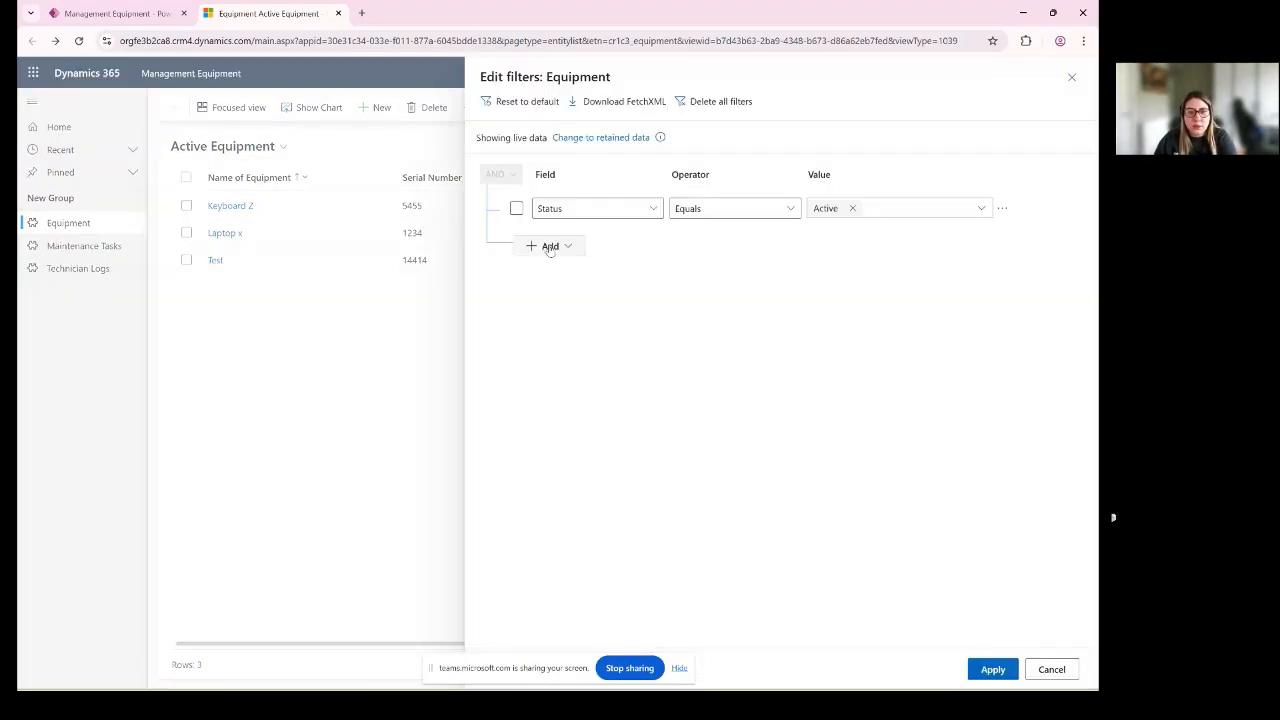
click(549, 246)
click(574, 266)
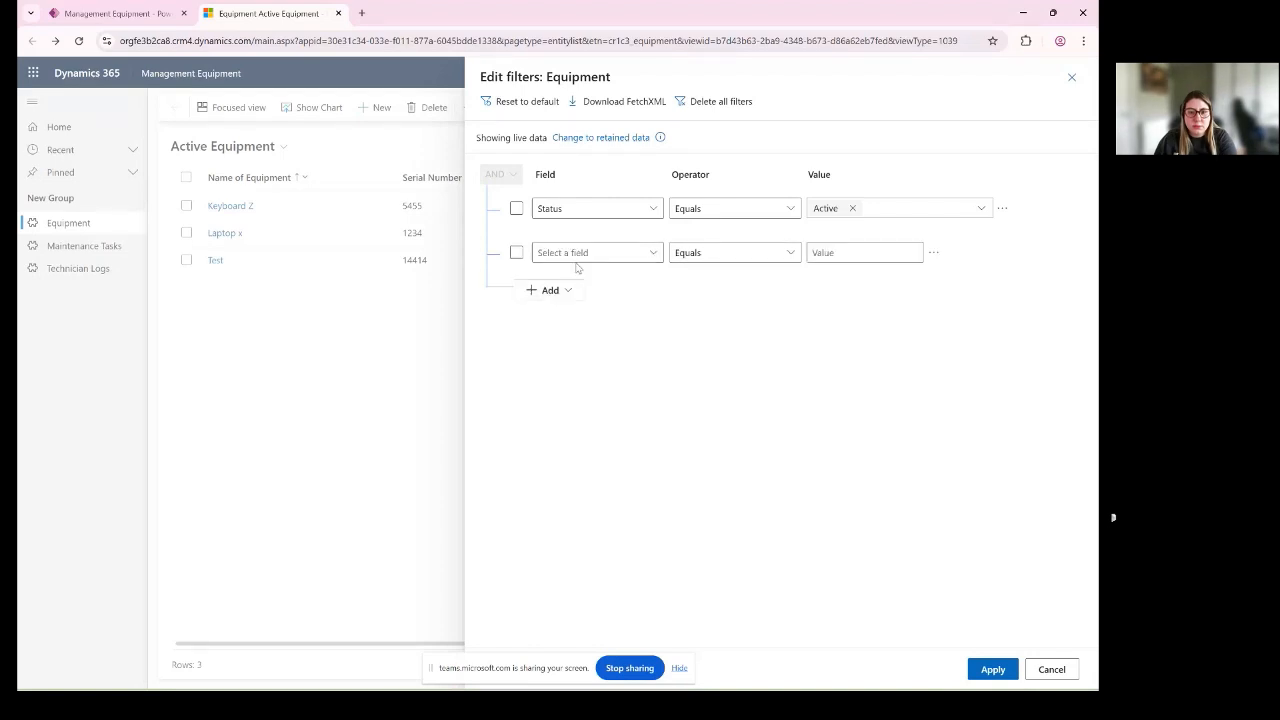
click(651, 255)
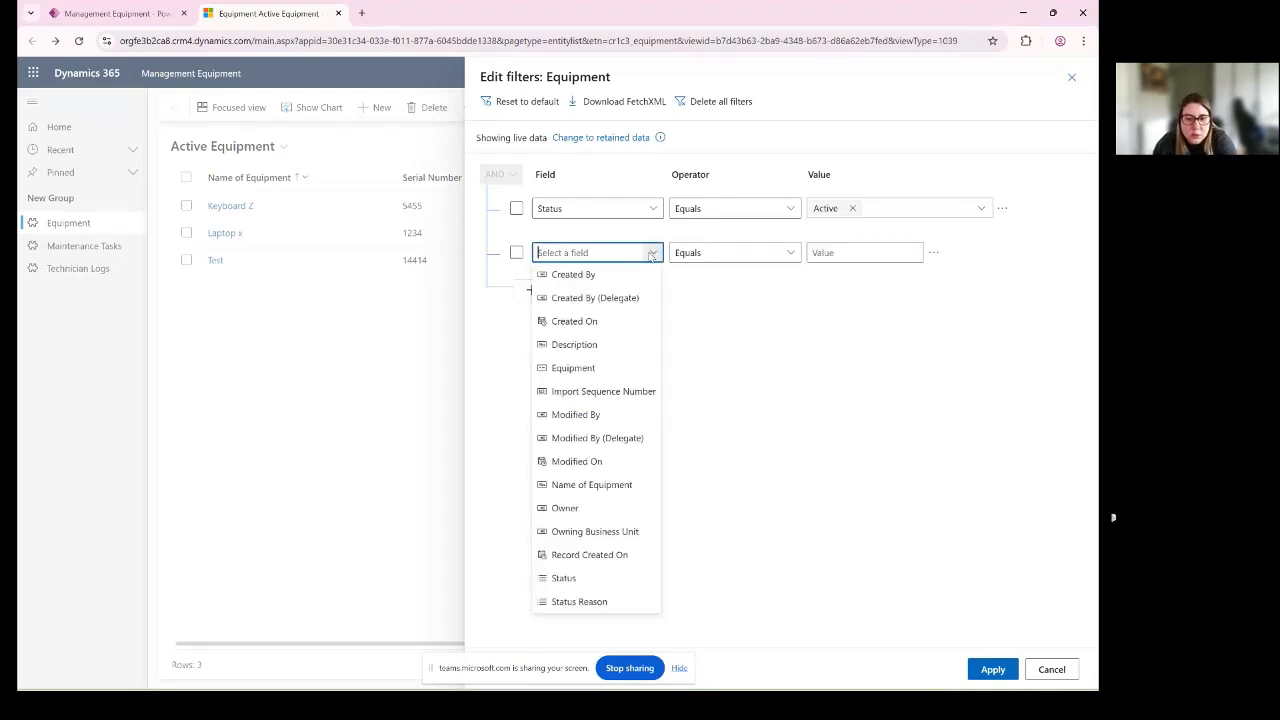
click(601, 492)
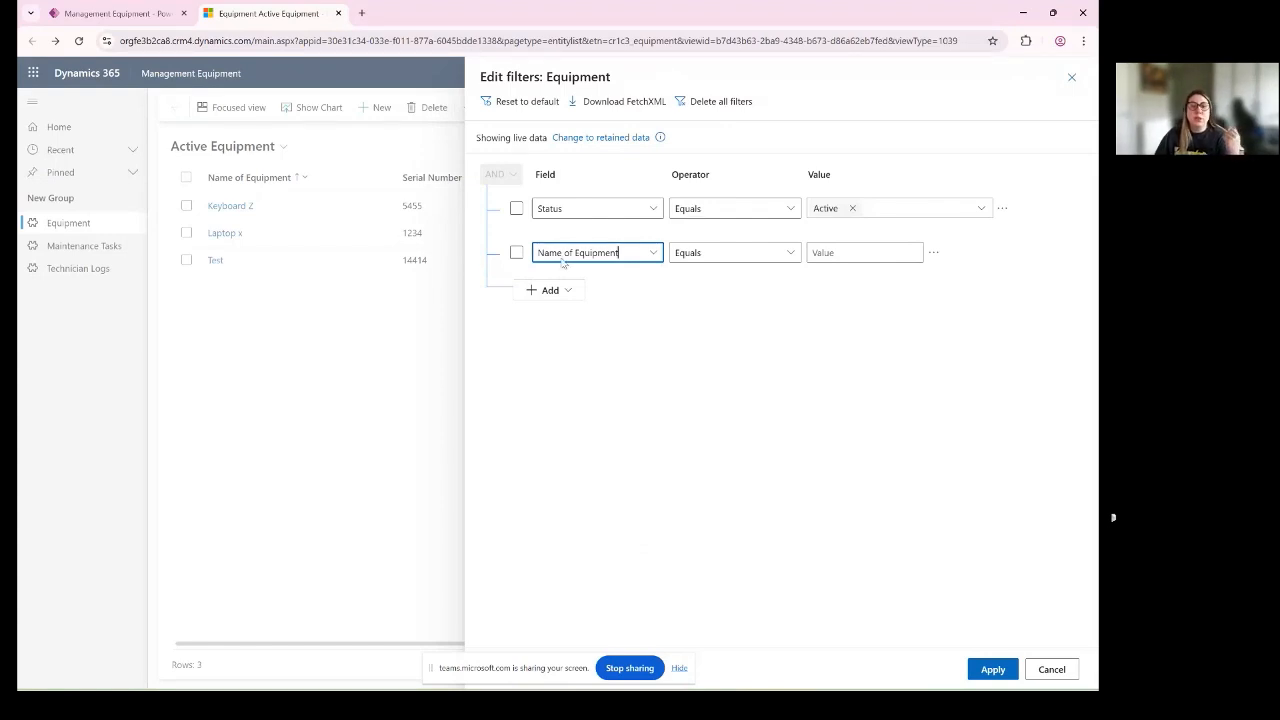
click(790, 249)
click(722, 326)
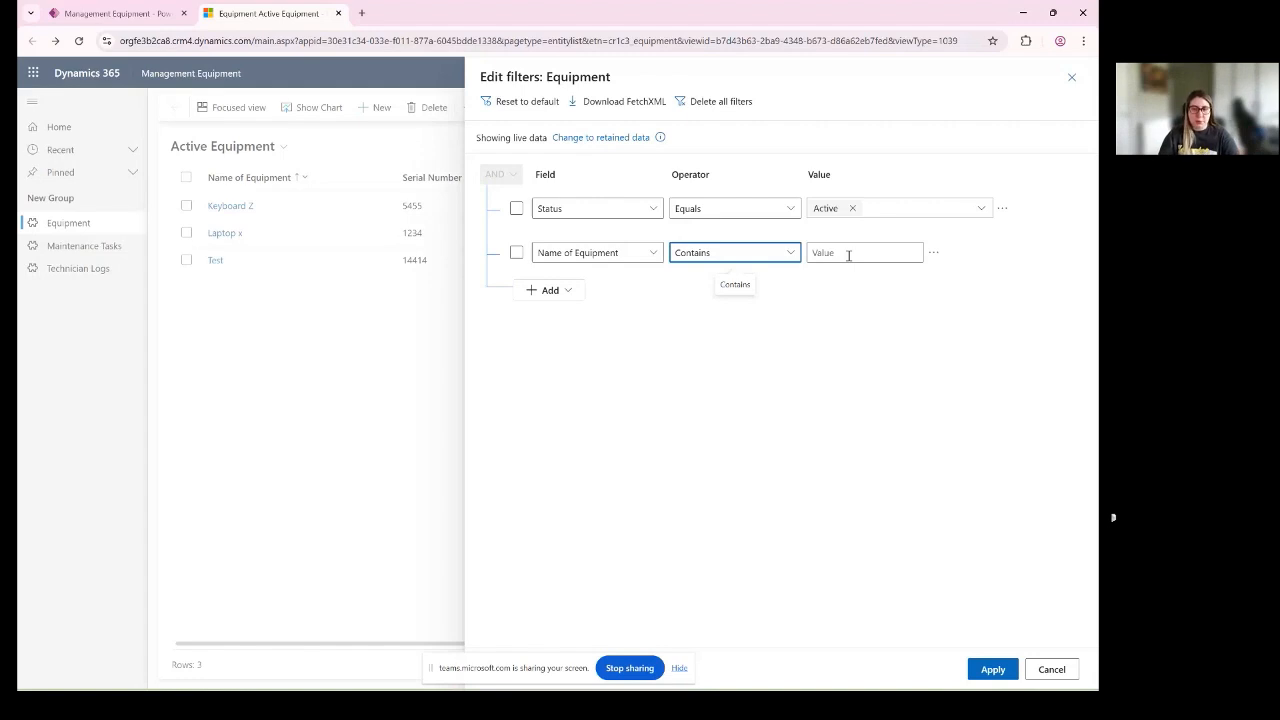
- Set the name condition's value to Laptop and apply the filters to the equipment list
click(848, 255)
text(Lap)
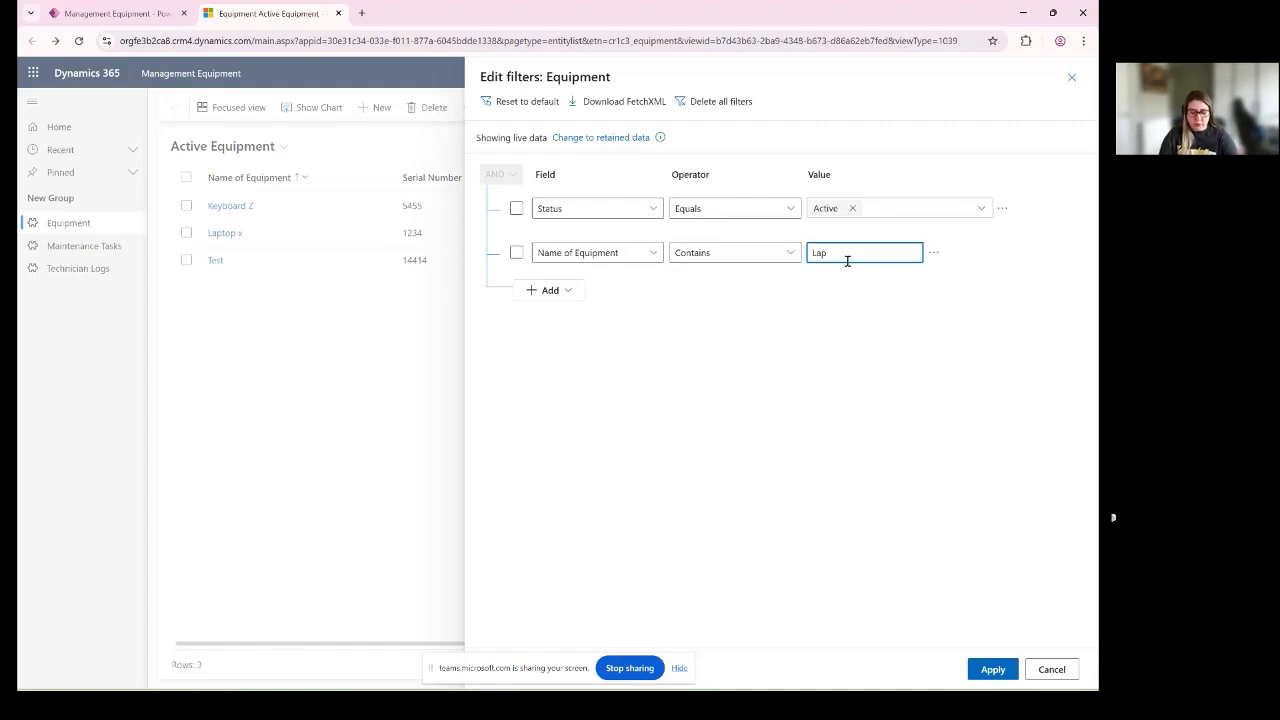
text(t)
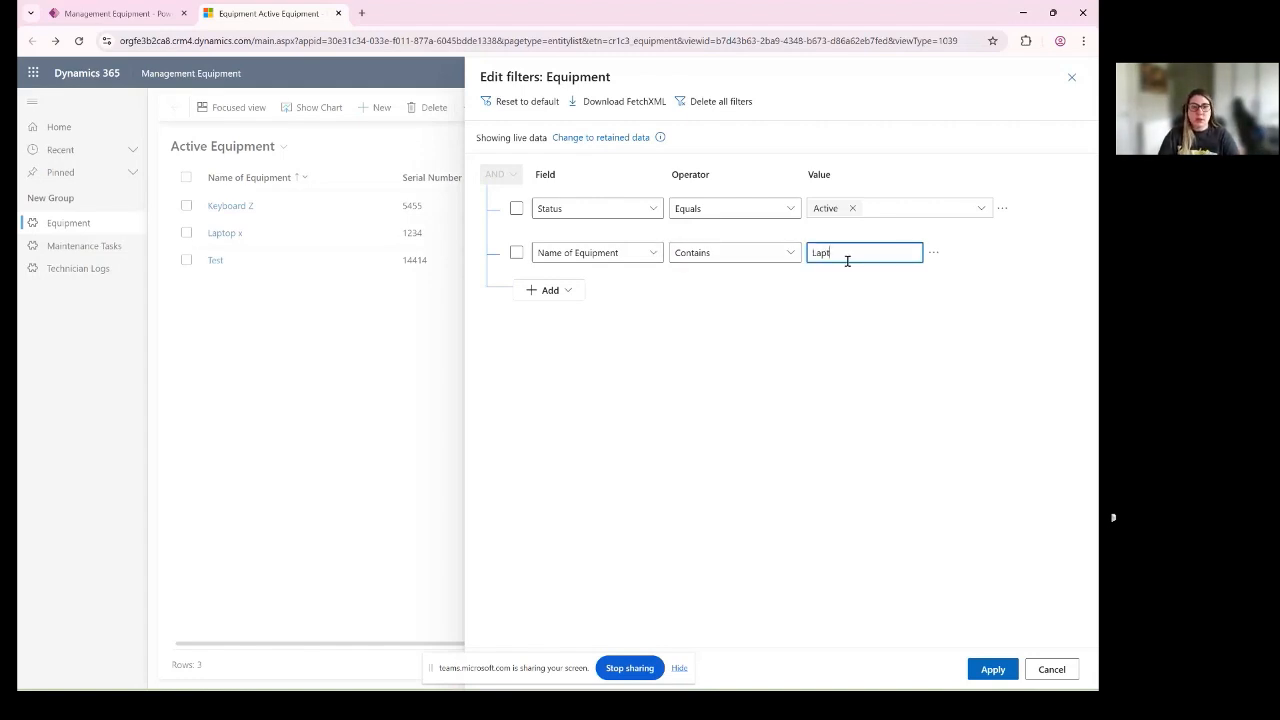
text(op)
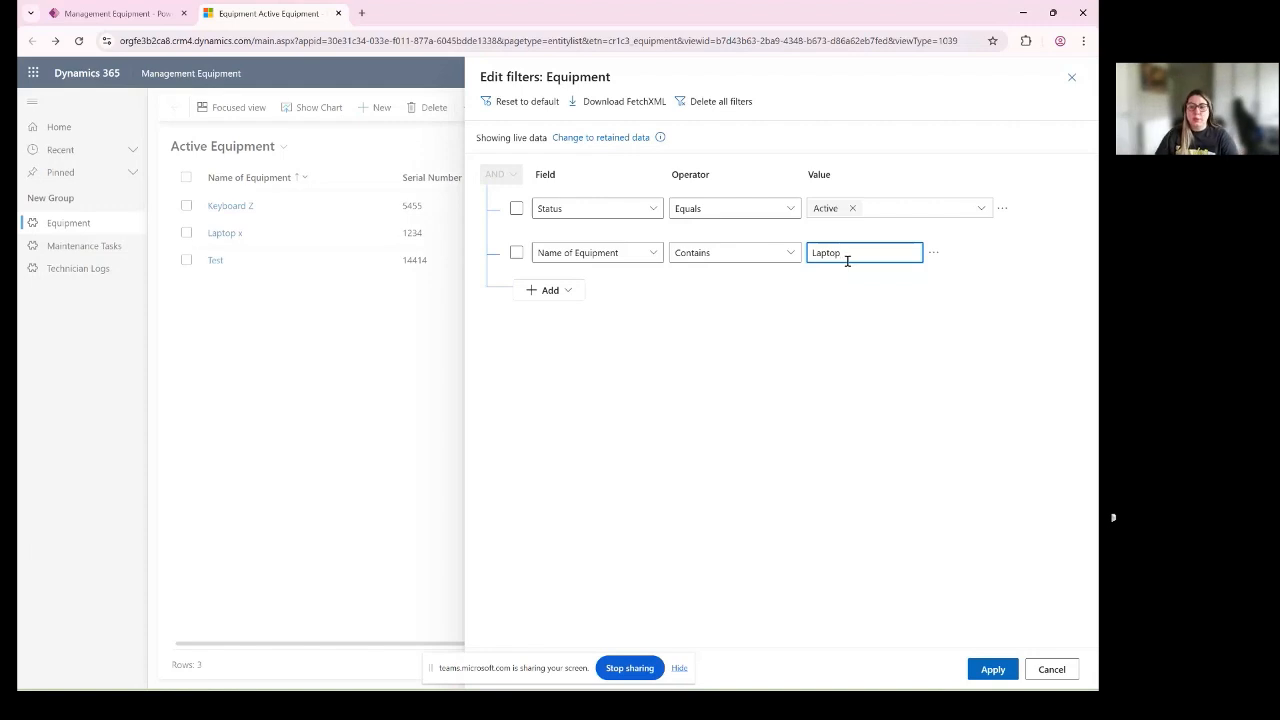
click(1001, 675)
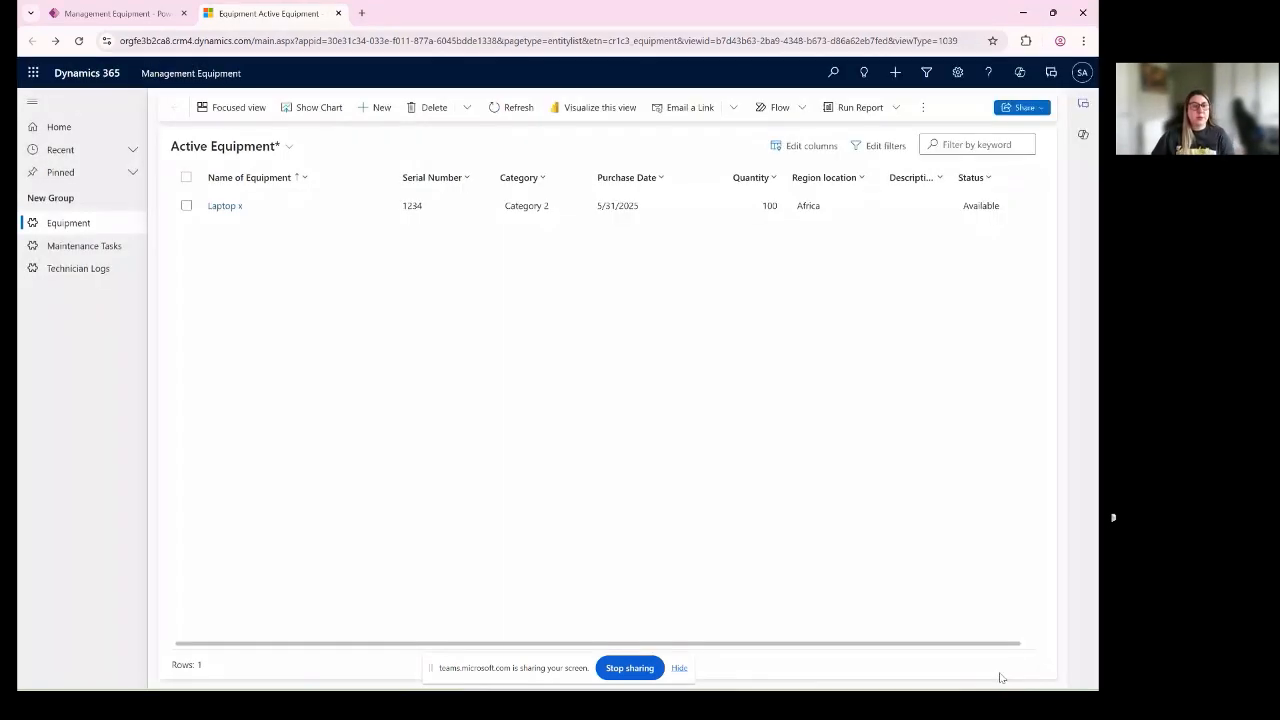
click(281, 182)
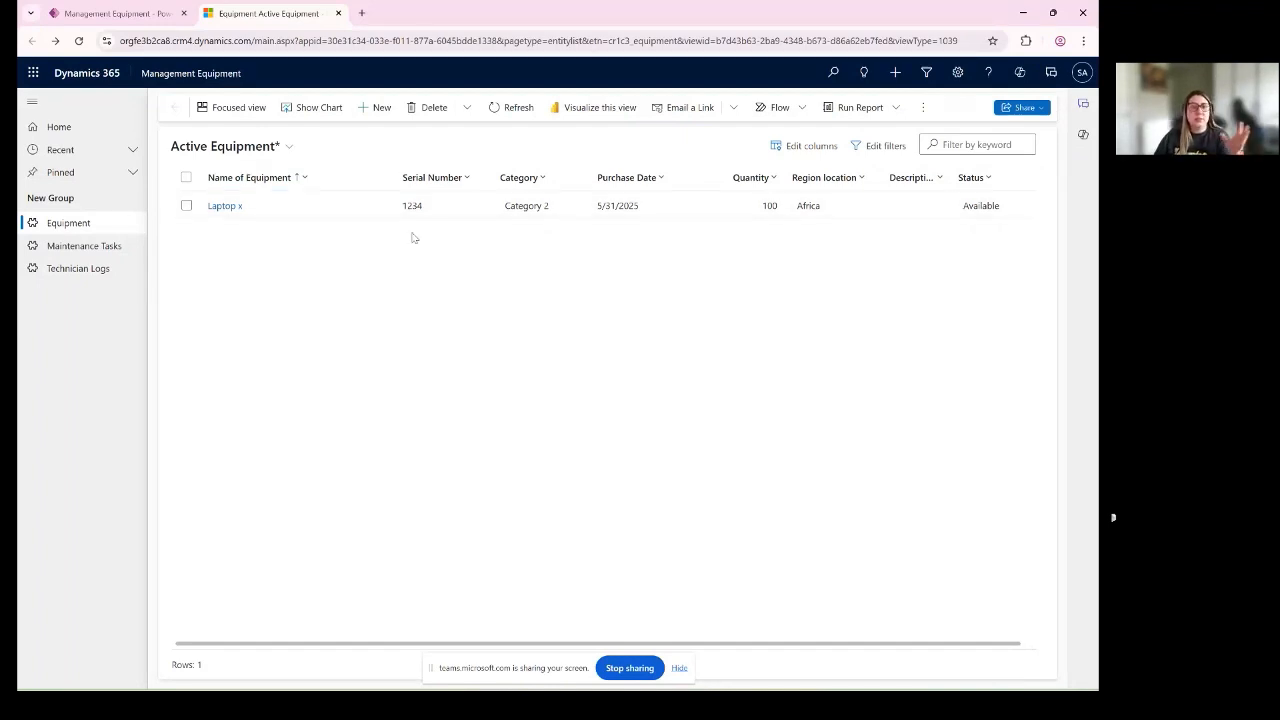
- Examine the sorting, grouping and filtering options for the Purchase Date column, including its group-by periods
click(624, 176)
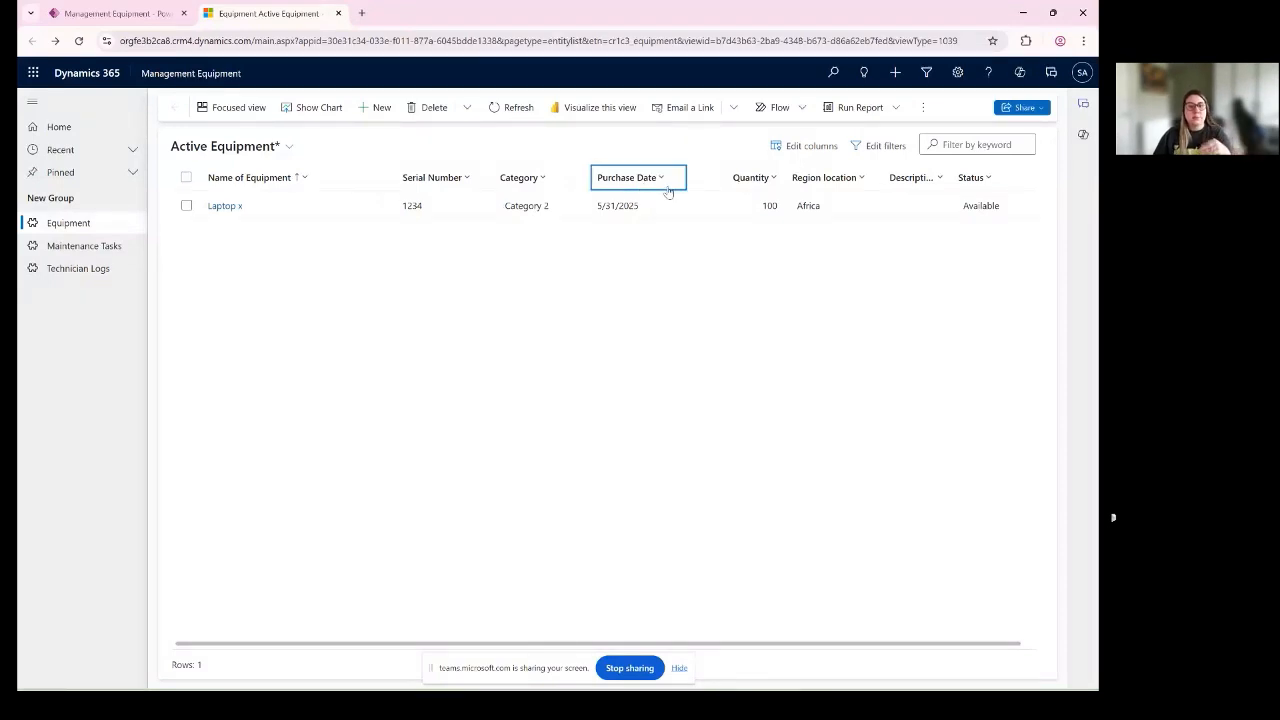
click(668, 190)
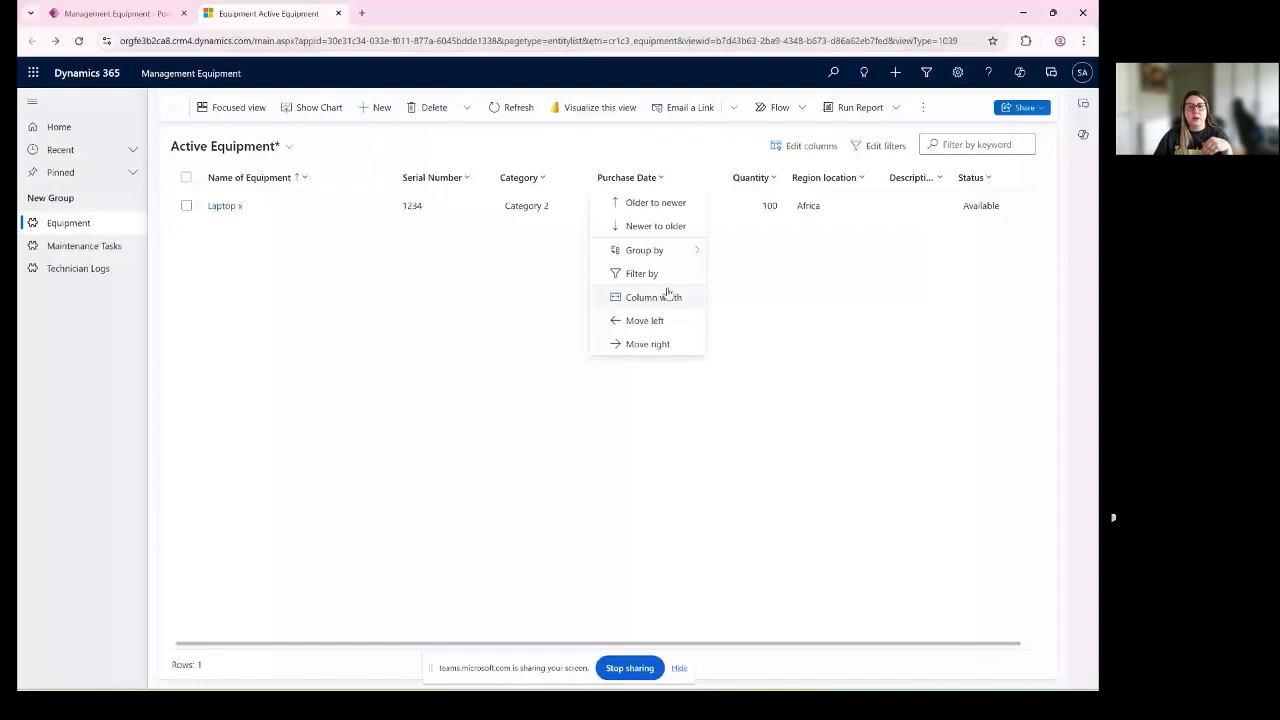
mouse_move(689, 260)
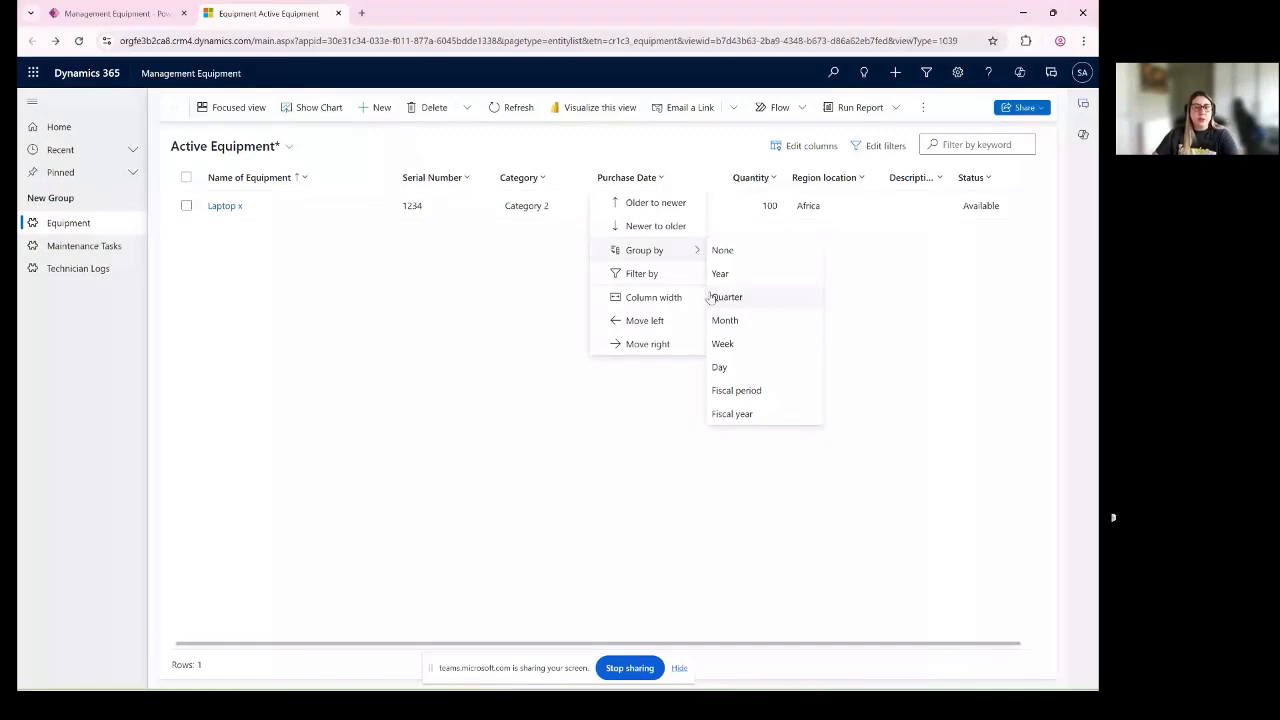
click(277, 178)
- Save the filtered equipment list as a new view named Active Laptop Equipment
click(240, 143)
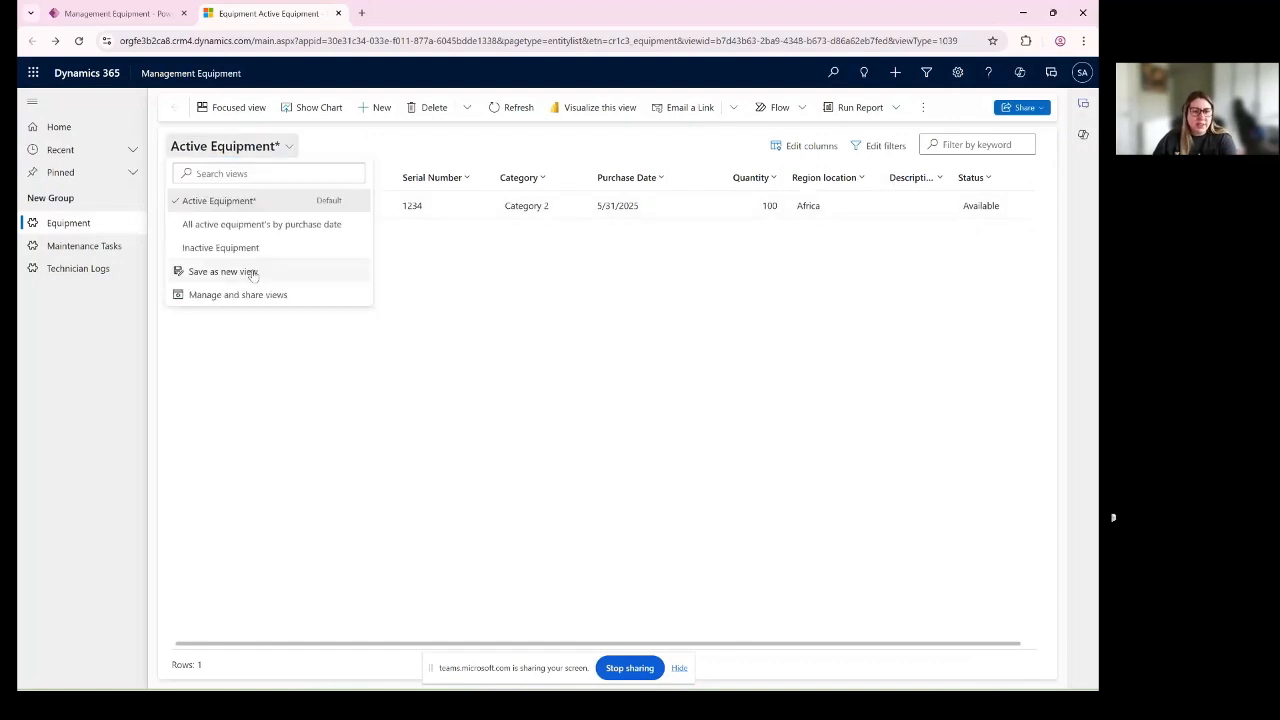
click(252, 272)
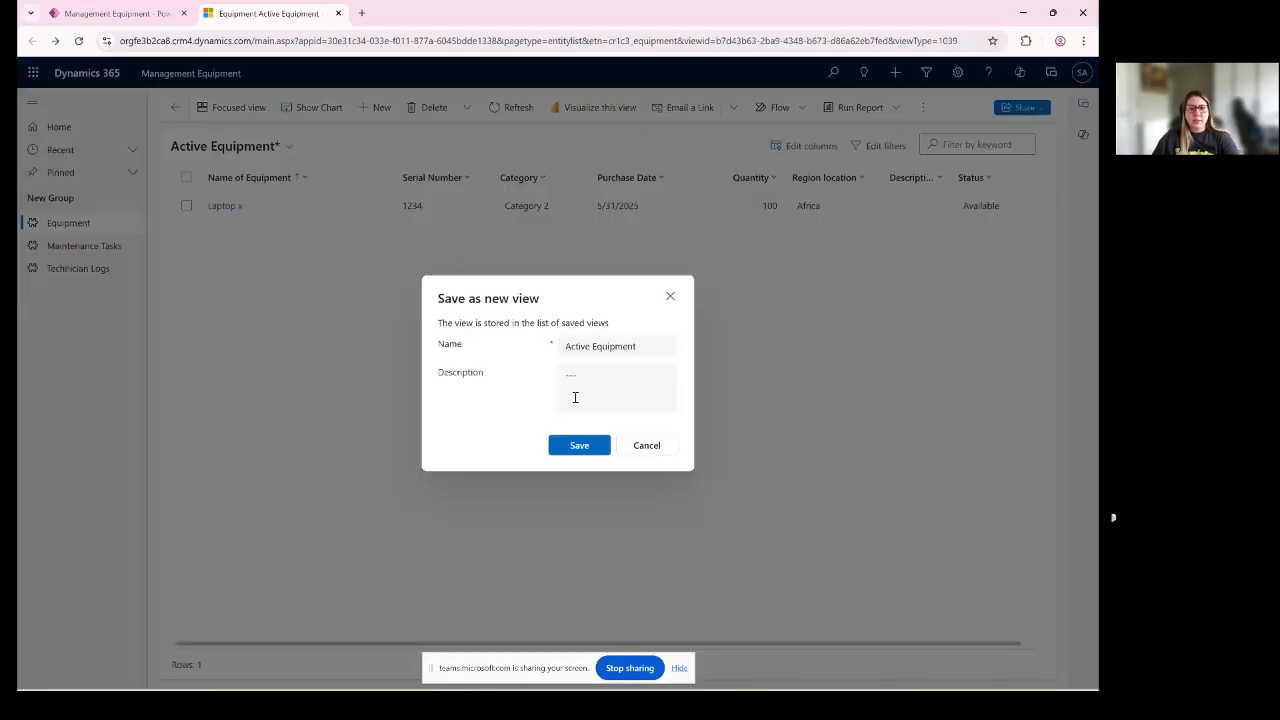
click(593, 346)
text(L)
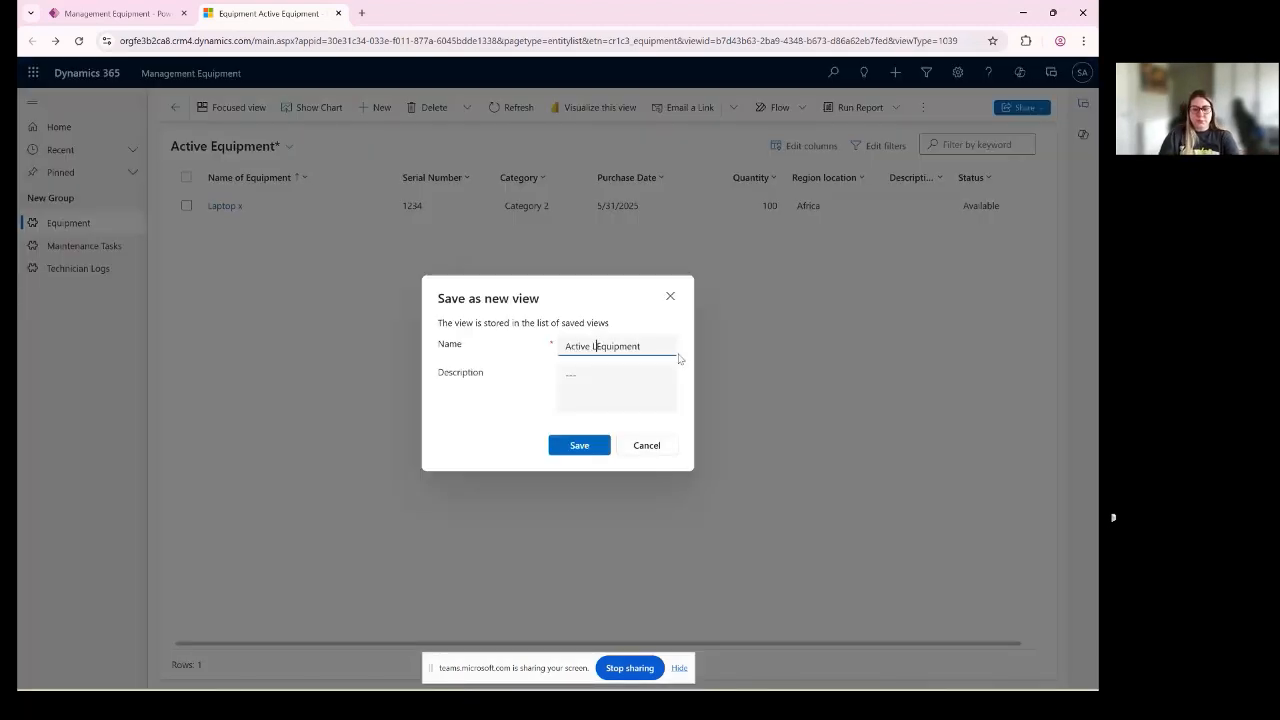
text(apto)
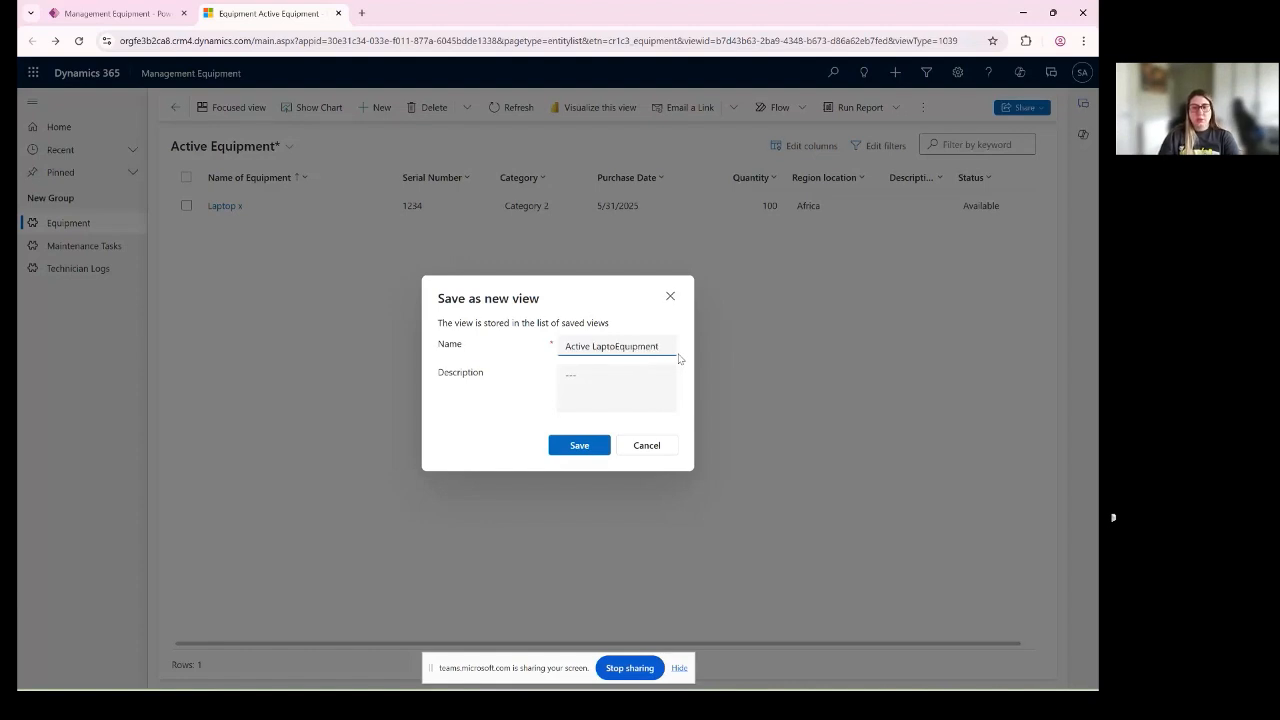
text(p)
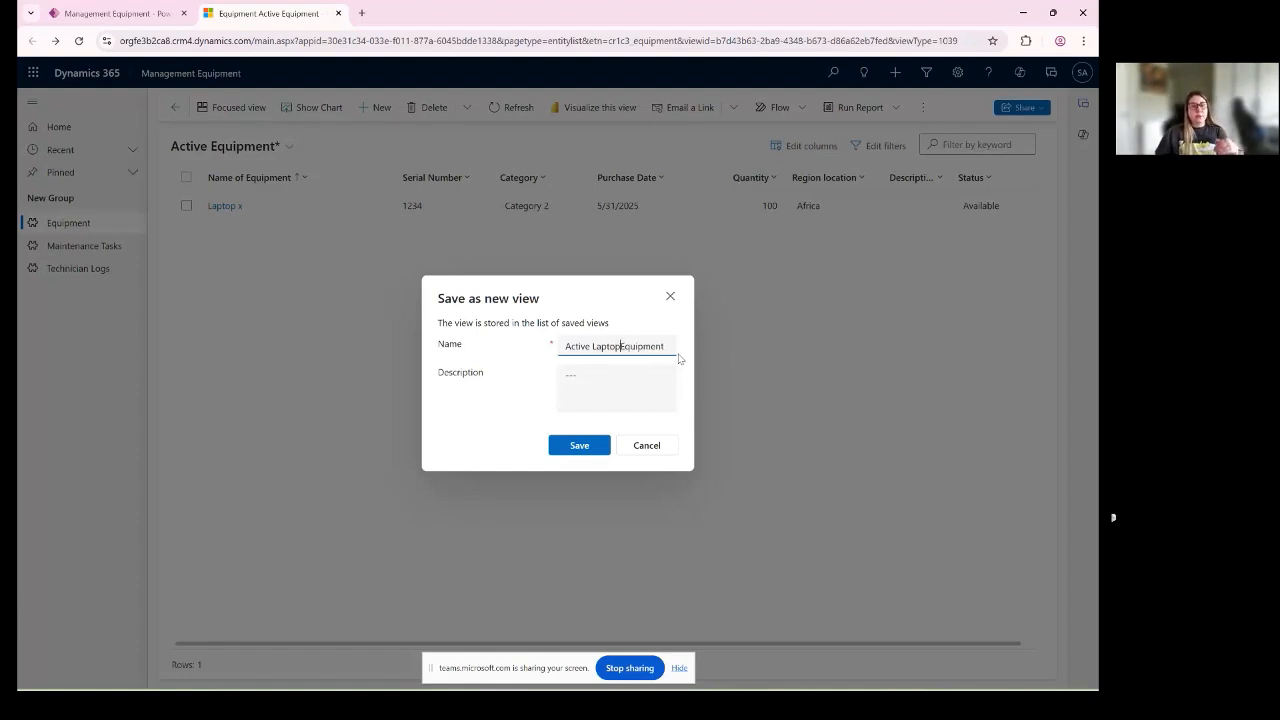
click(603, 447)
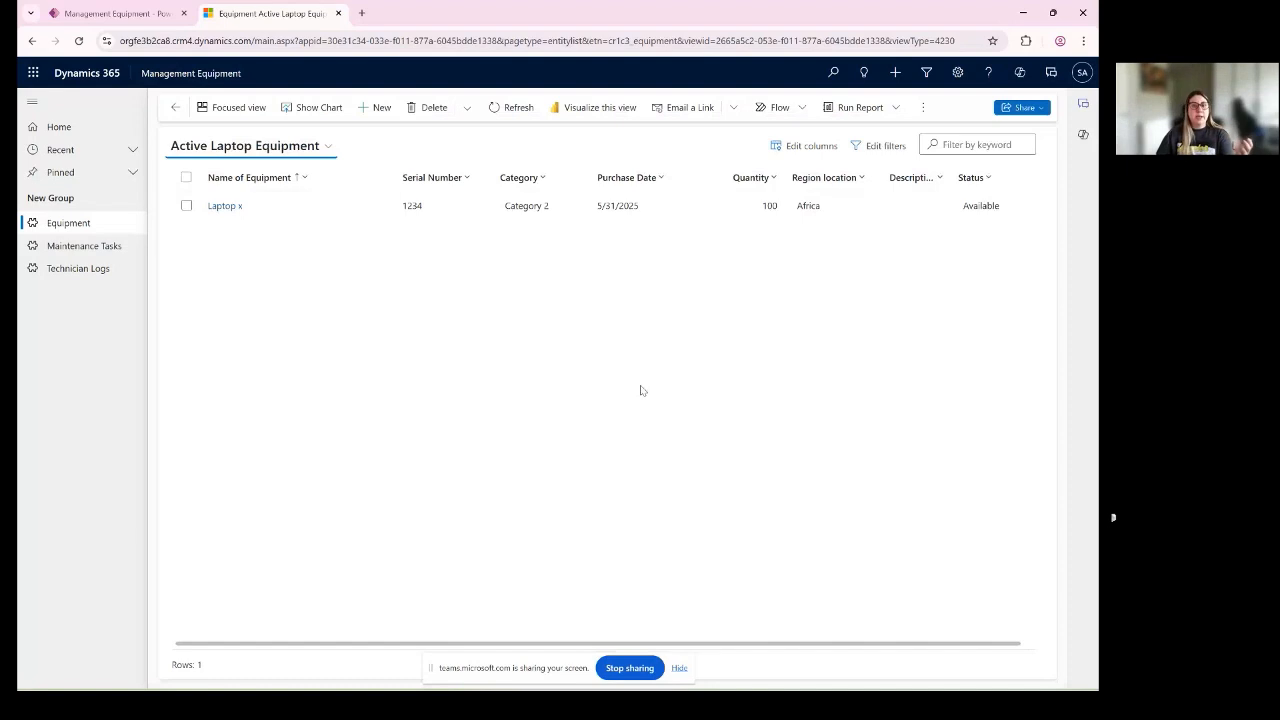
- Compare the Active, Inactive and All active equipment's by purchase date views, and return to the Active Laptop Equipment view
click(329, 147)
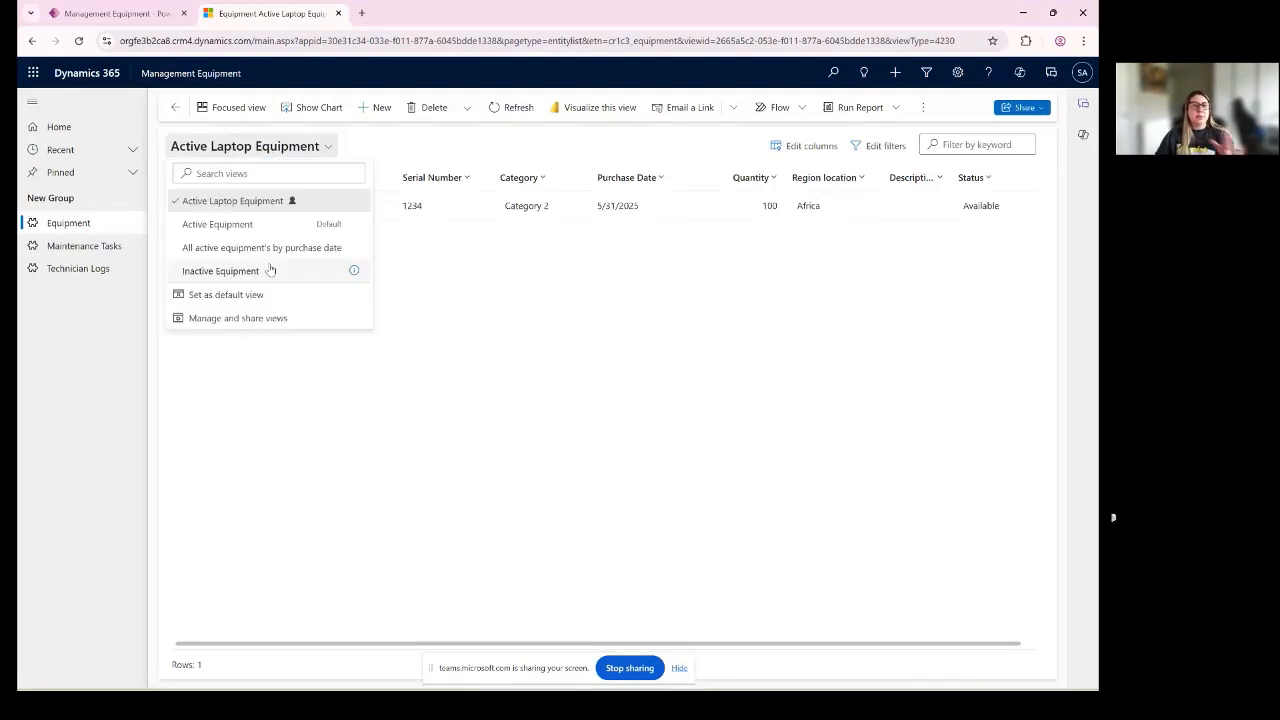
click(245, 202)
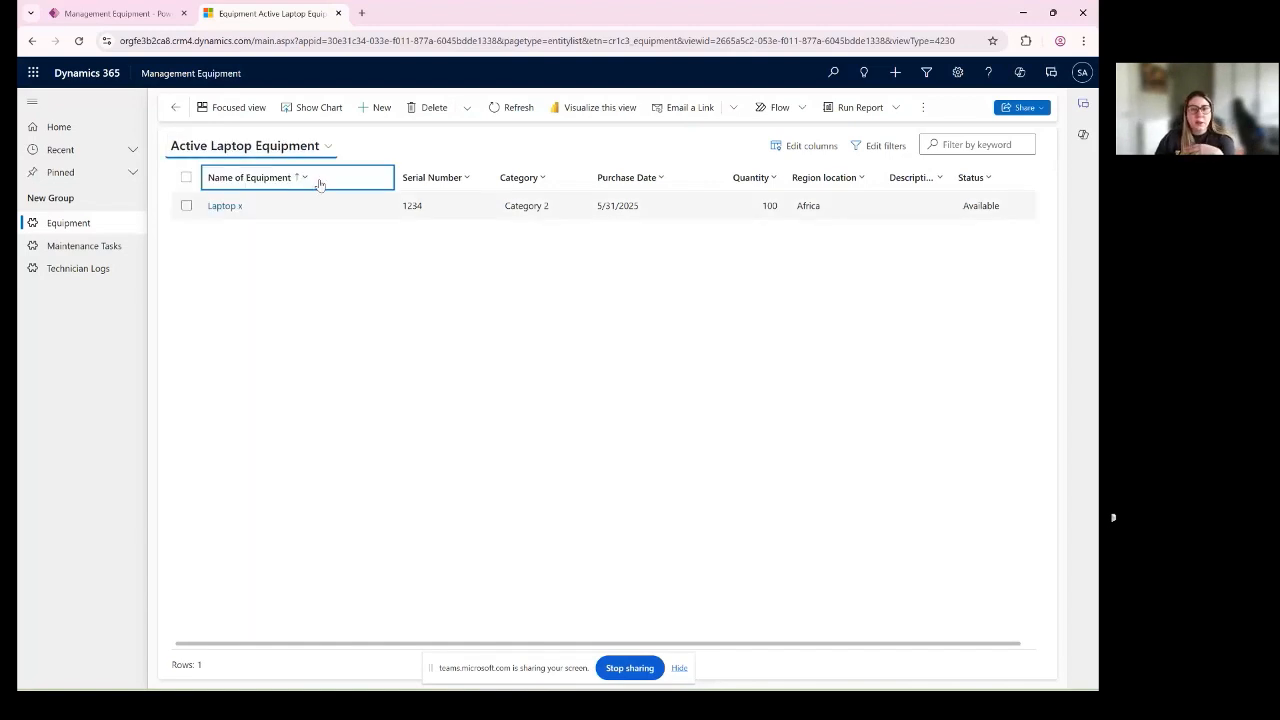
click(249, 150)
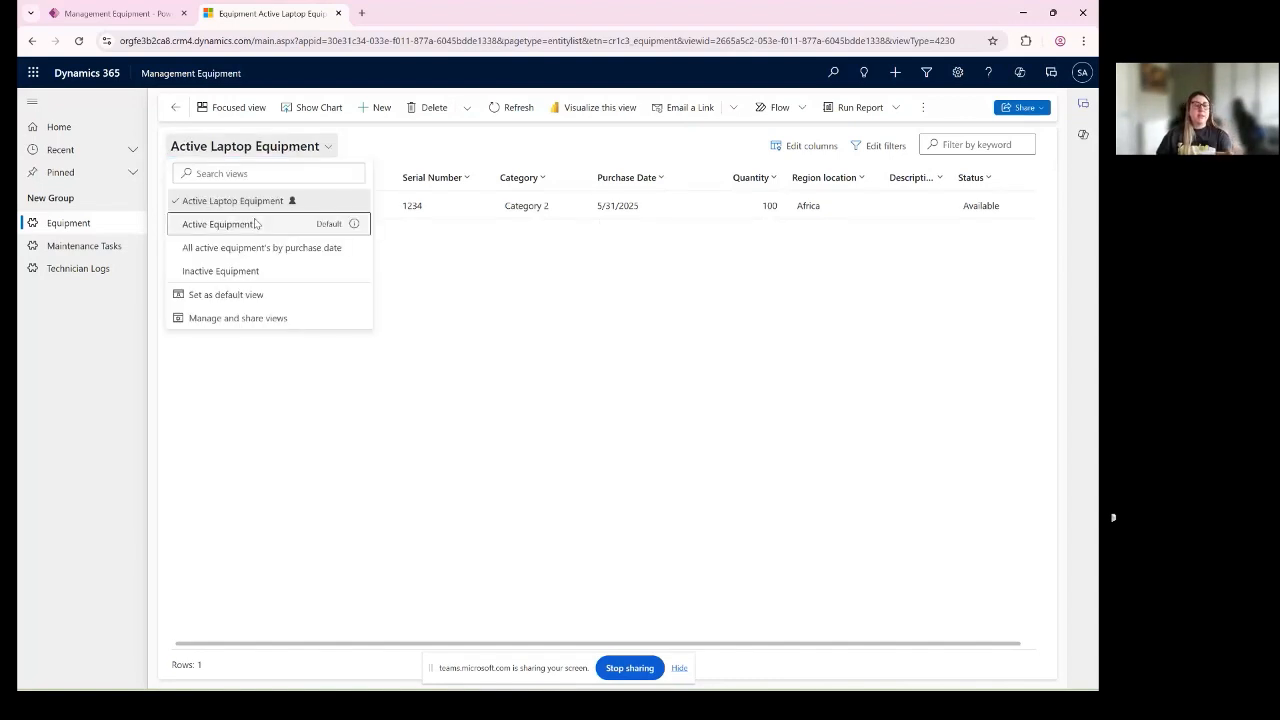
click(256, 223)
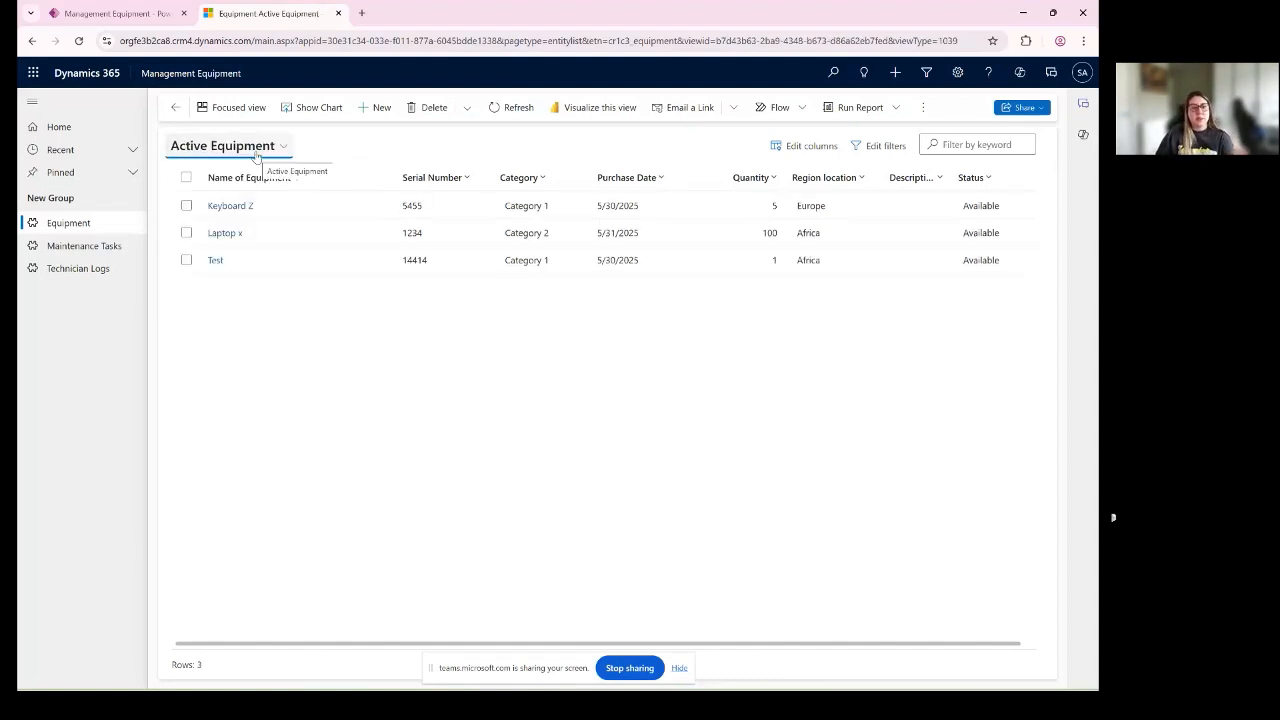
click(256, 152)
click(243, 243)
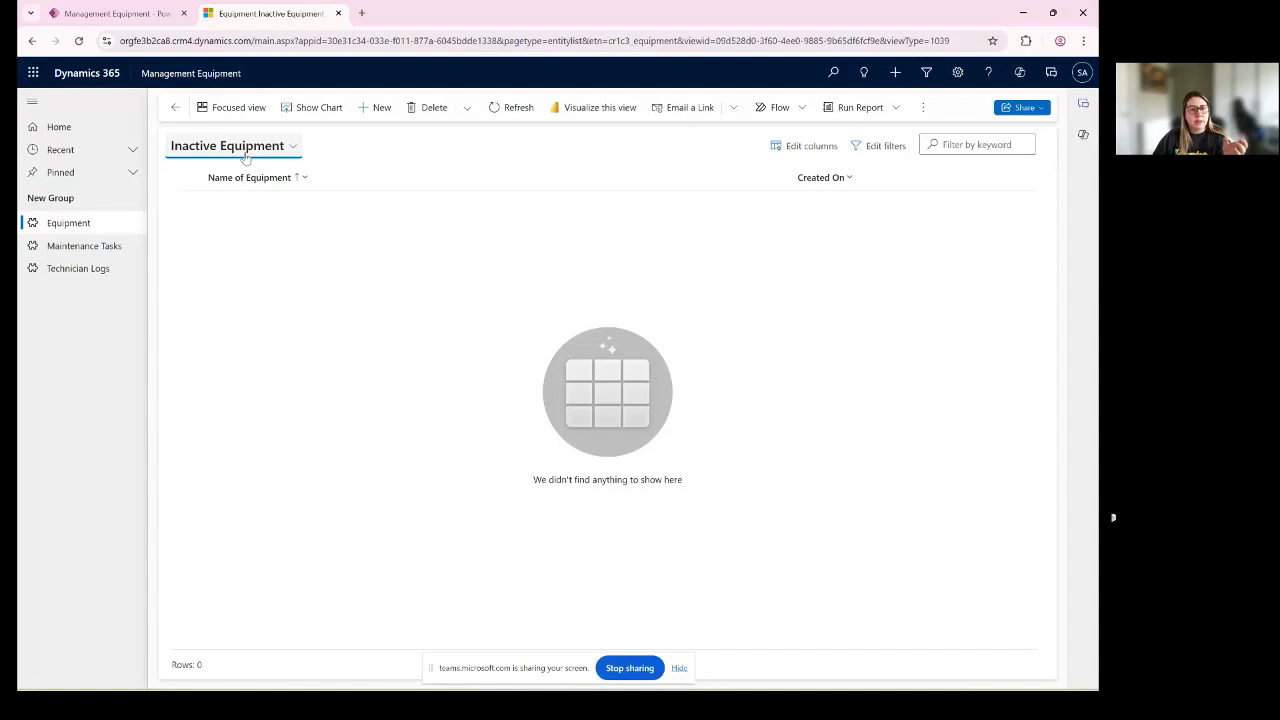
click(250, 150)
click(262, 249)
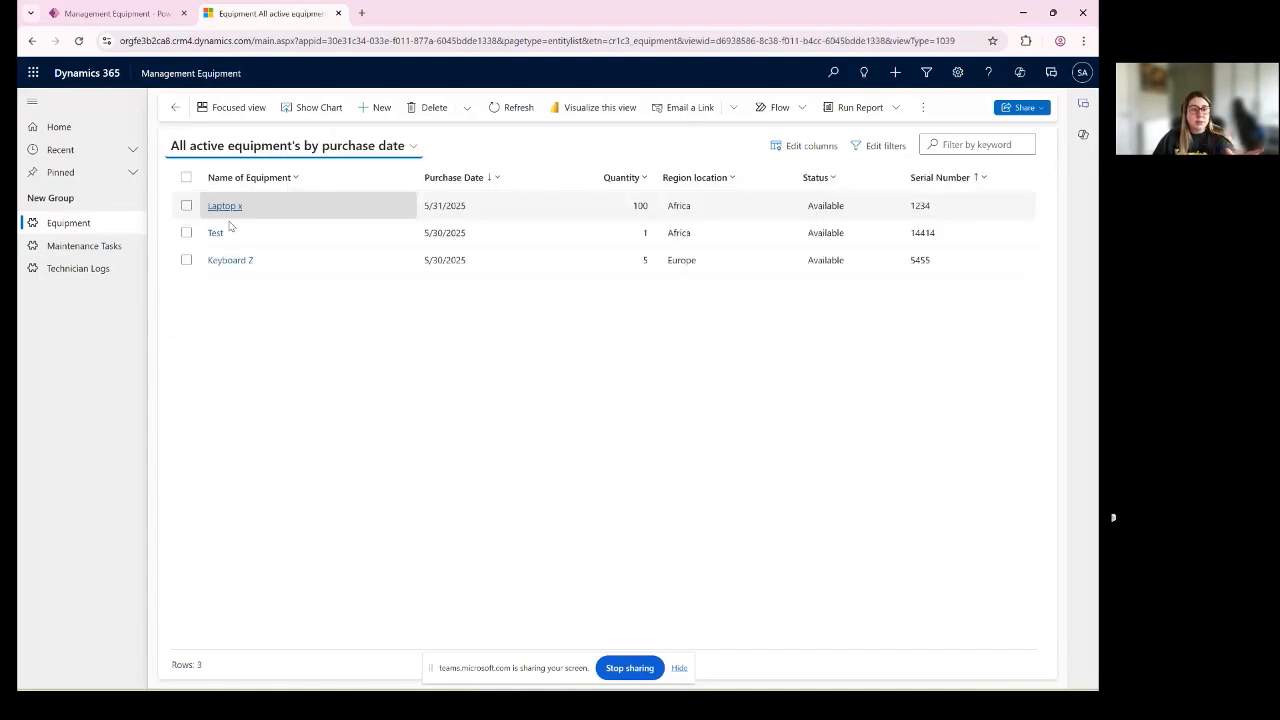
click(290, 145)
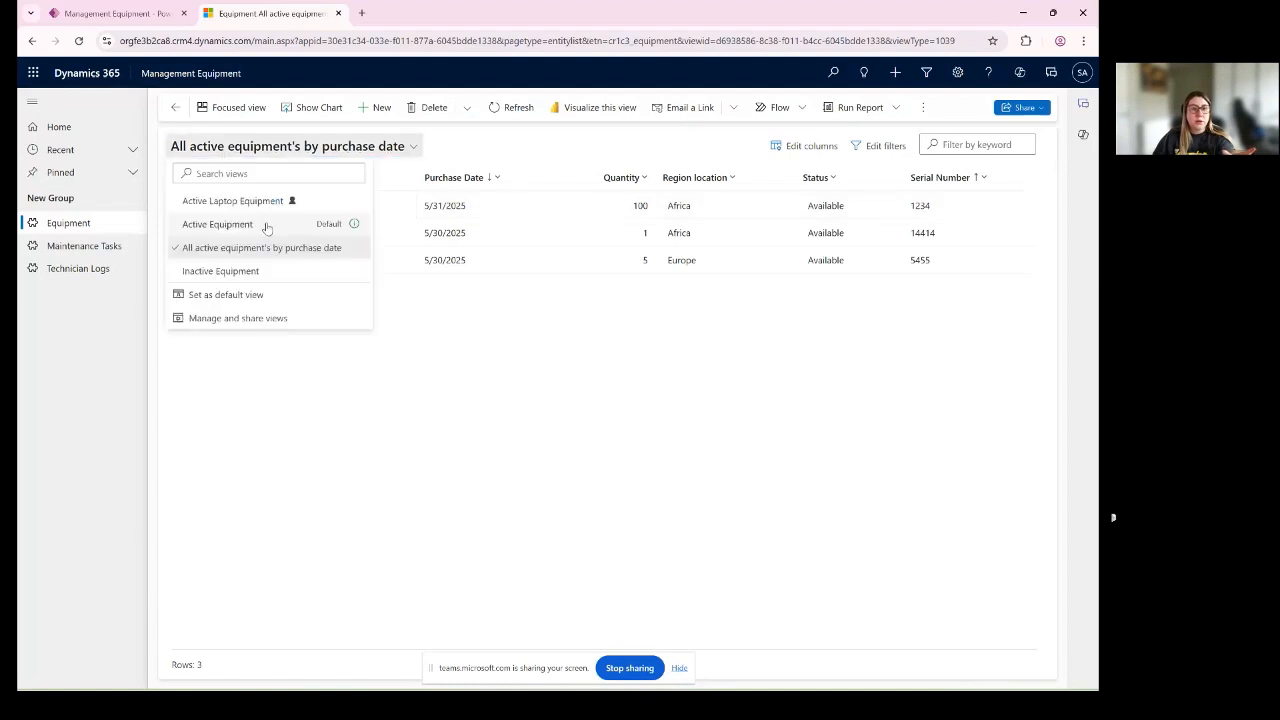
click(235, 200)
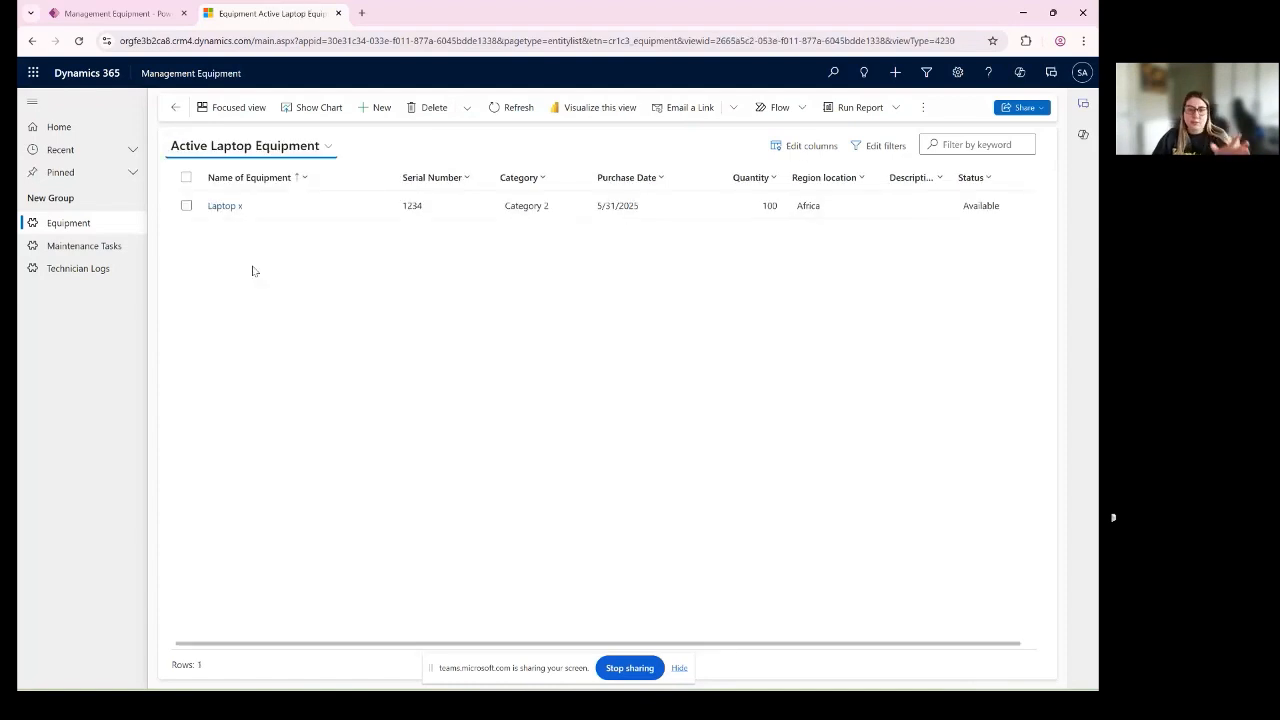
- Open the Laptop x equipment record, set its Status to Unavailable and save it
click(227, 214)
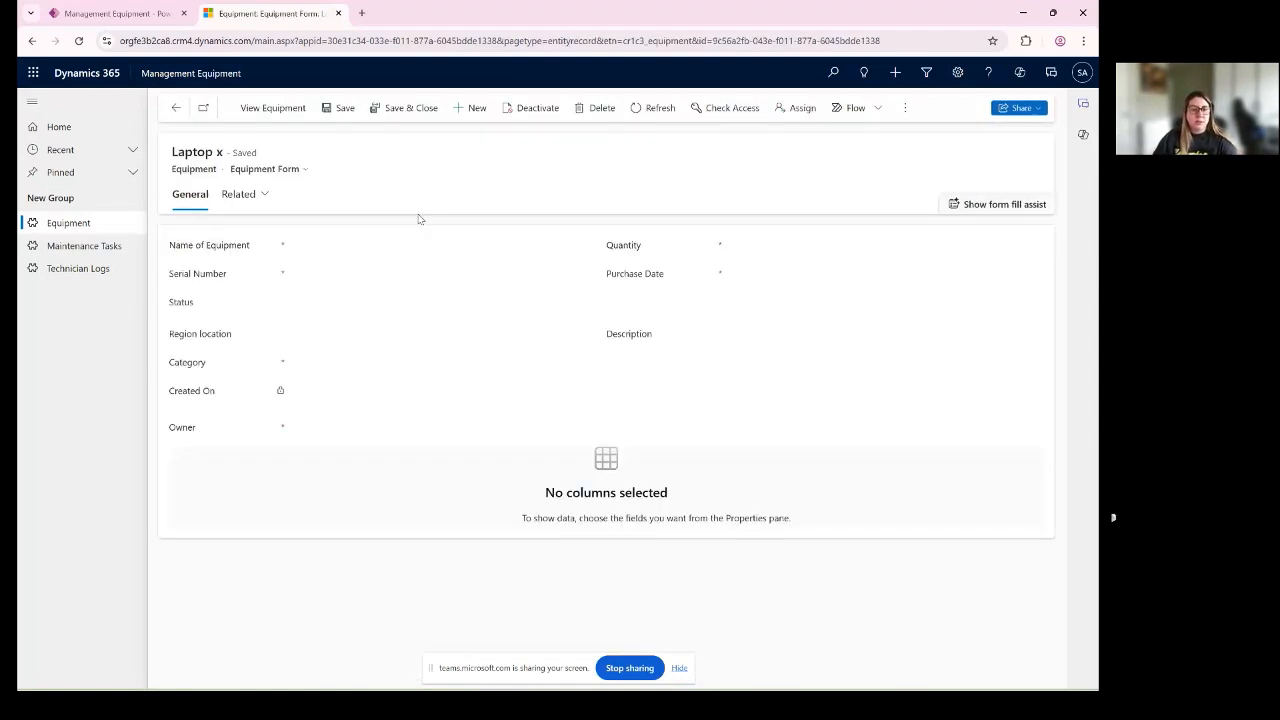
click(320, 309)
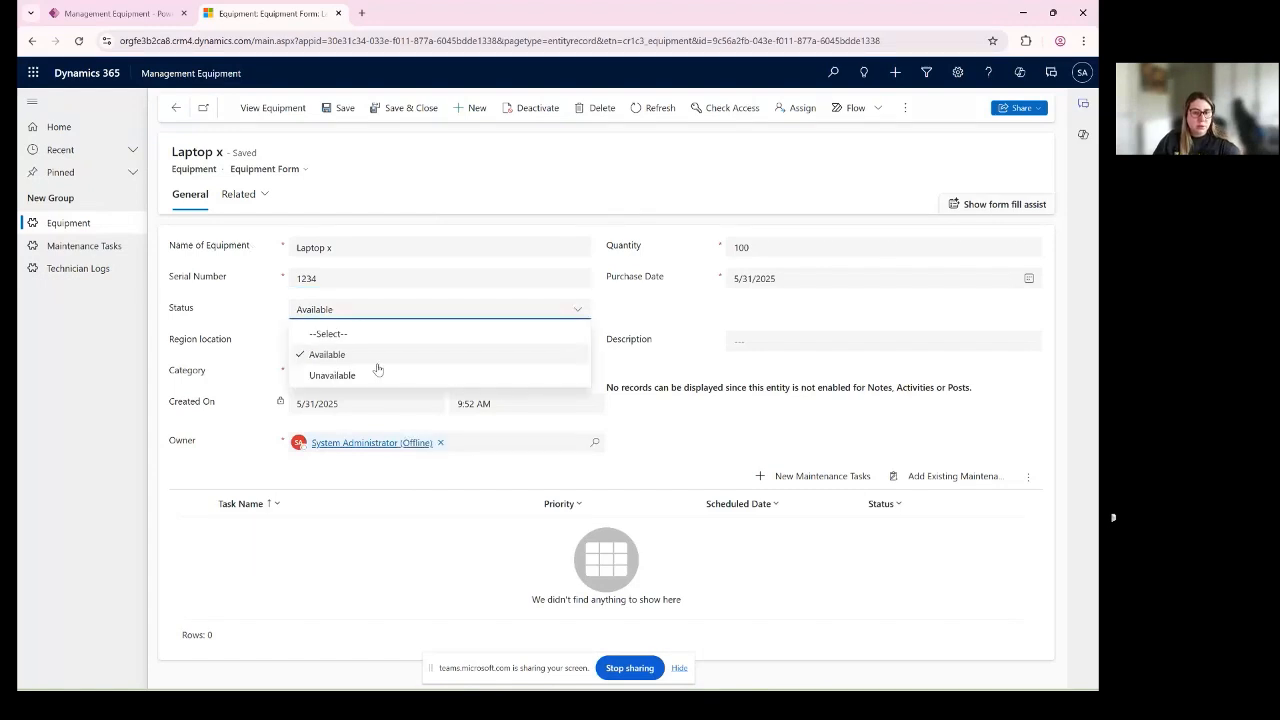
click(376, 372)
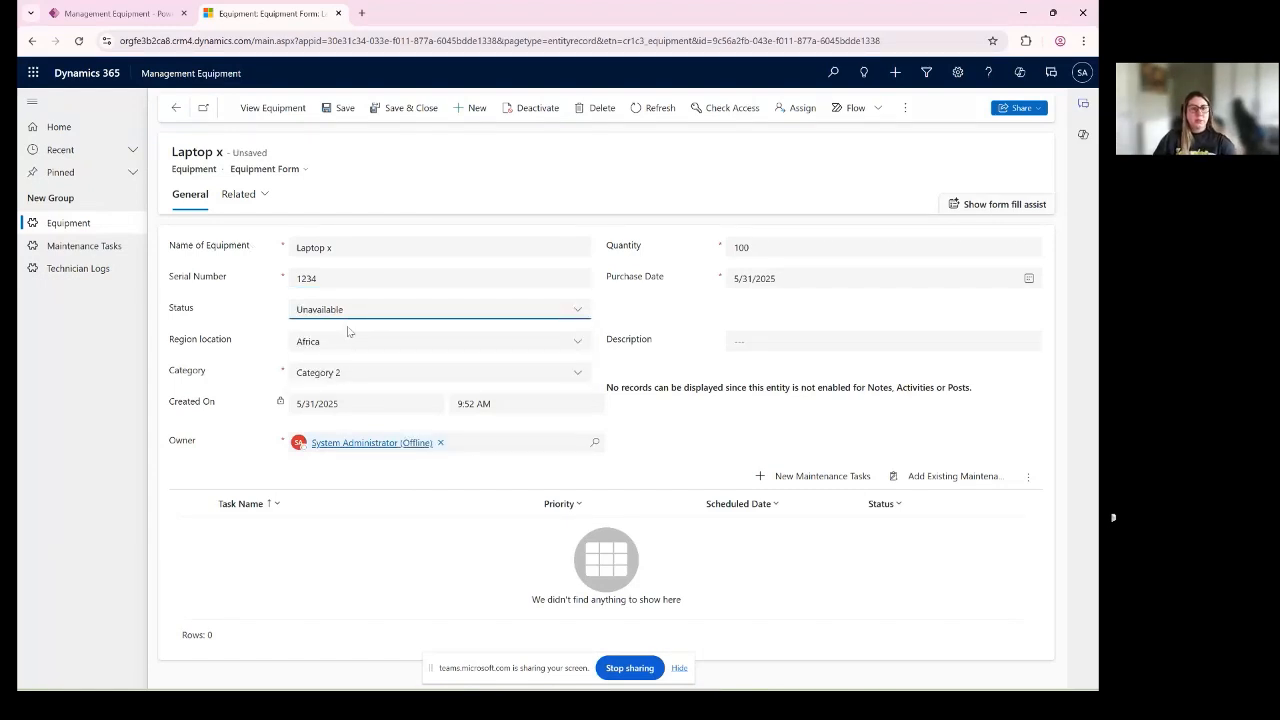
key(ctrl+s)
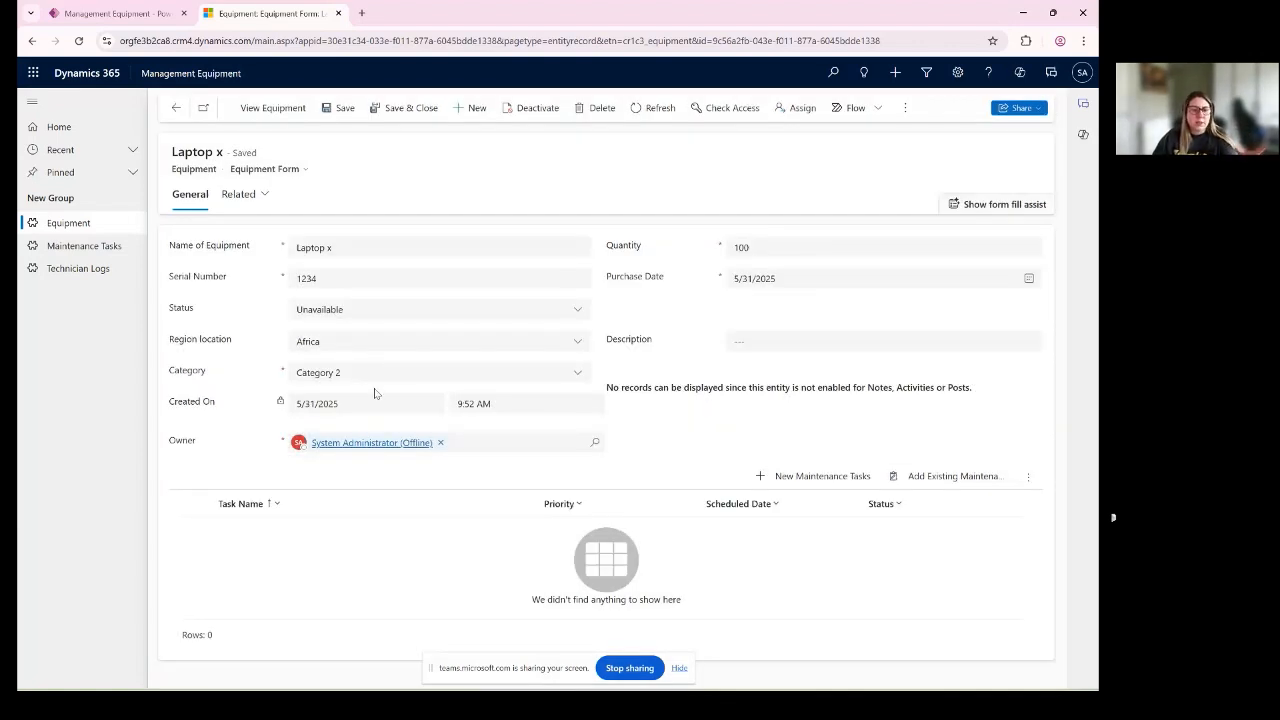
click(372, 374)
click(408, 404)
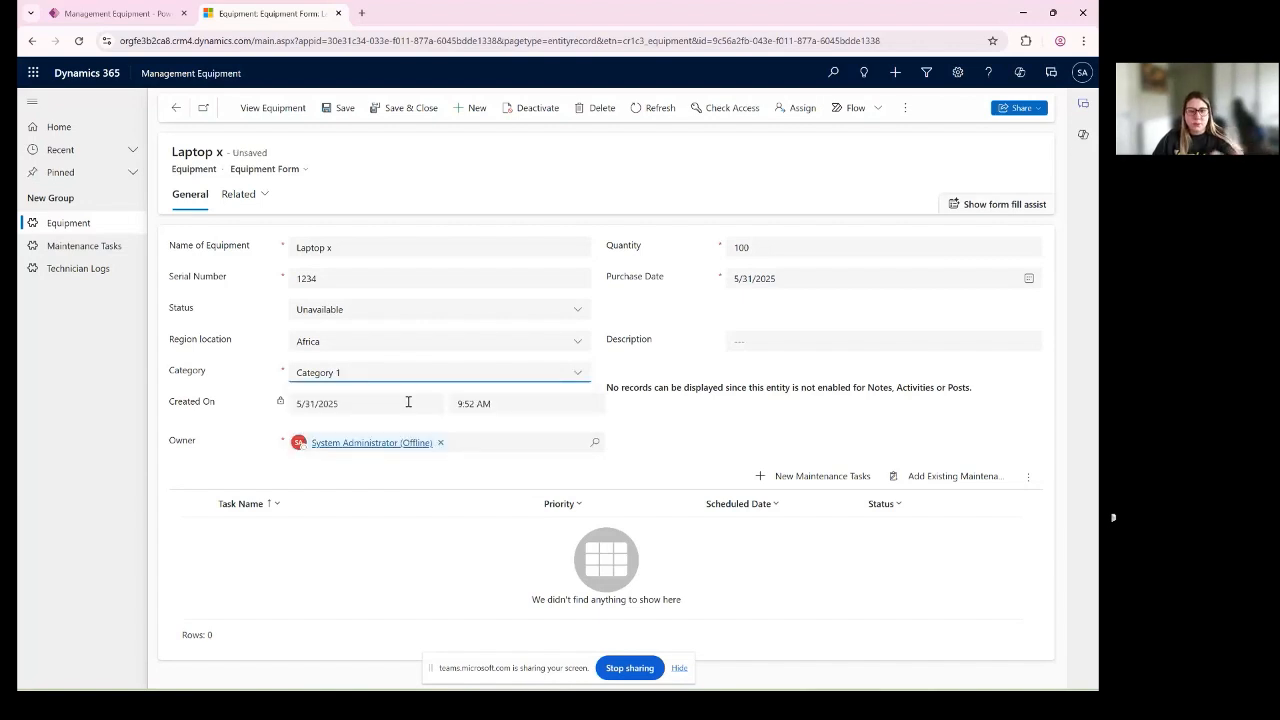
click(366, 385)
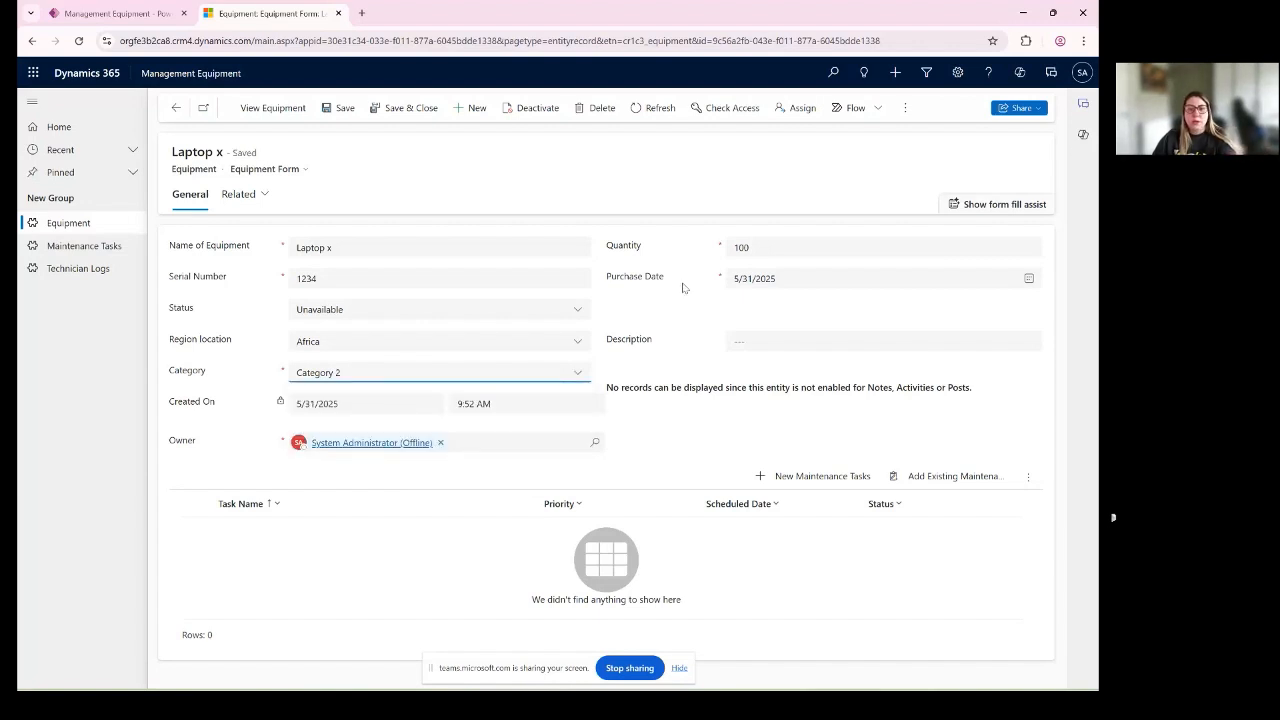
- Set Laptop x's Quantity to 90, save the record and return to the Active Equipment list
click(684, 285)
click(730, 250)
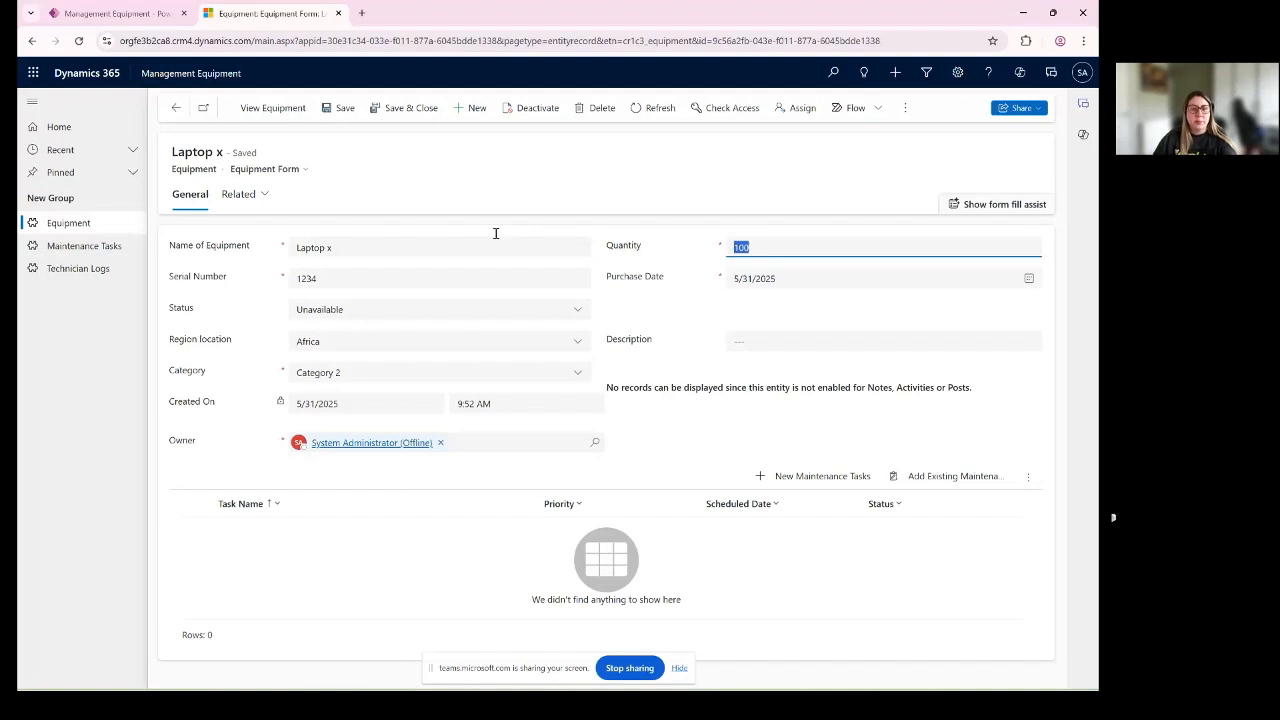
text(9)
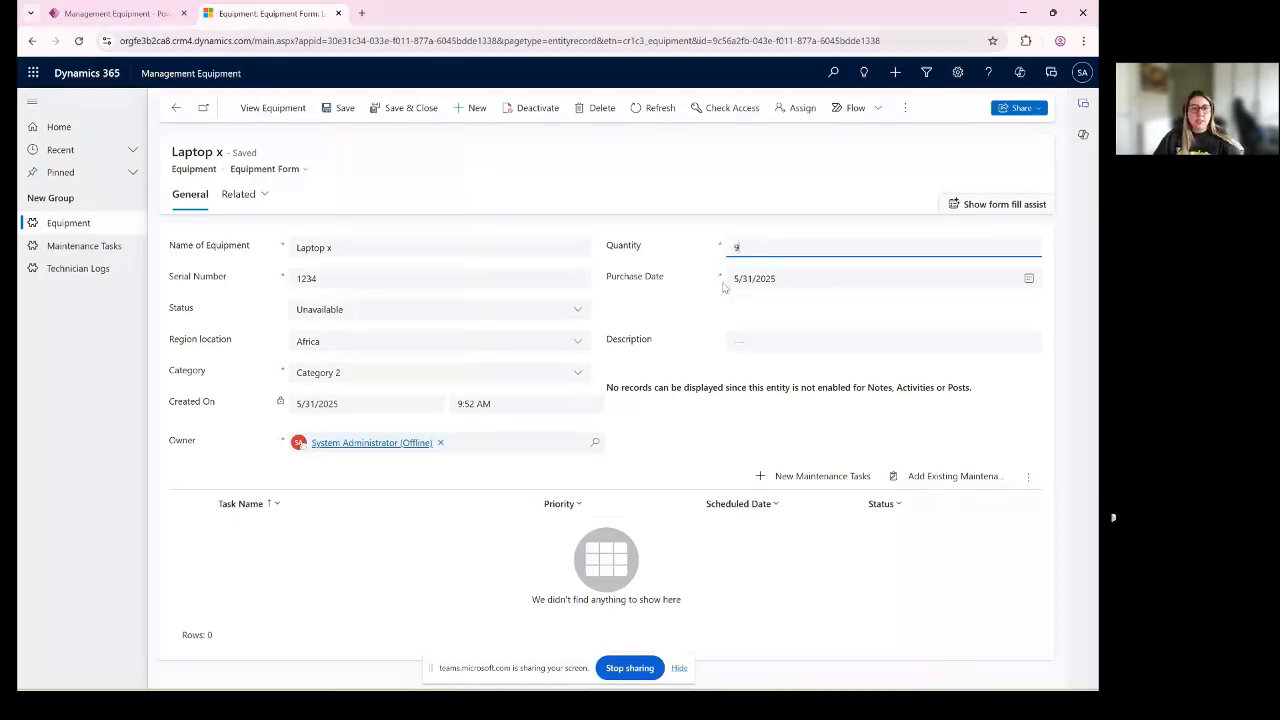
text(0)
key(ctrl+s)
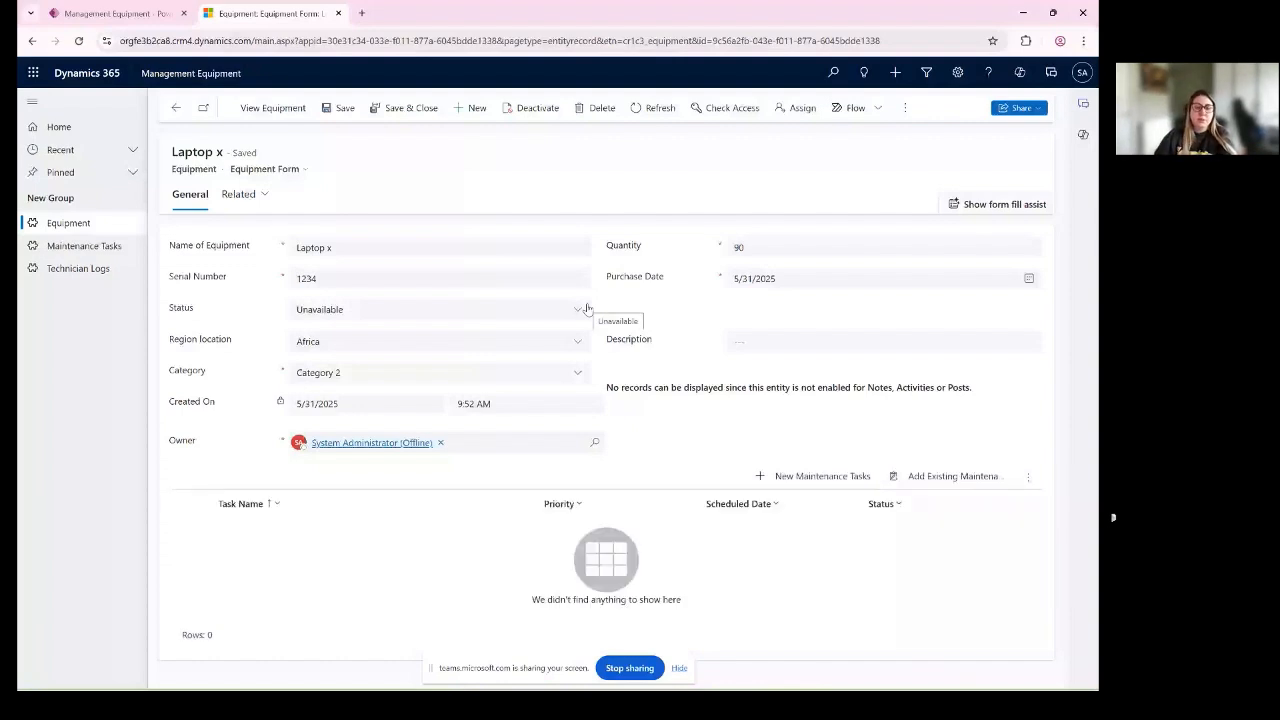
click(70, 224)
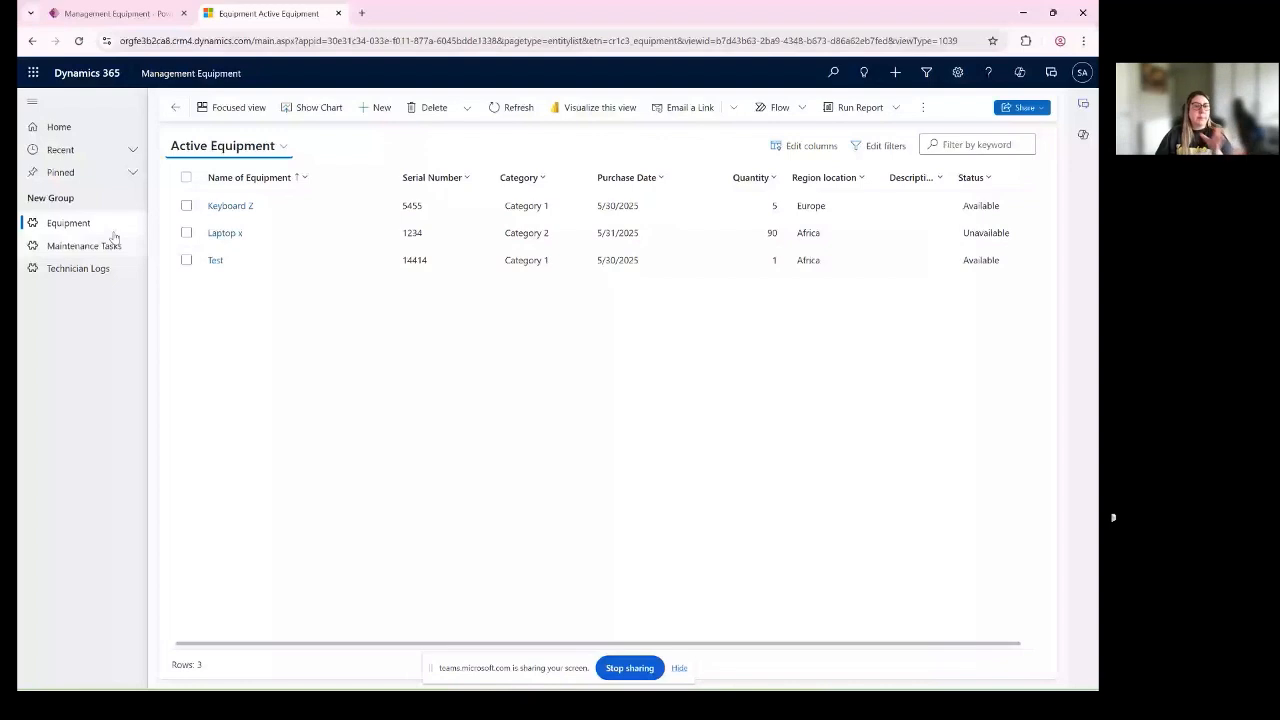
- Start a new maintenance task from the Keyboard Z equipment record and name the task Fix Laptop
click(230, 206)
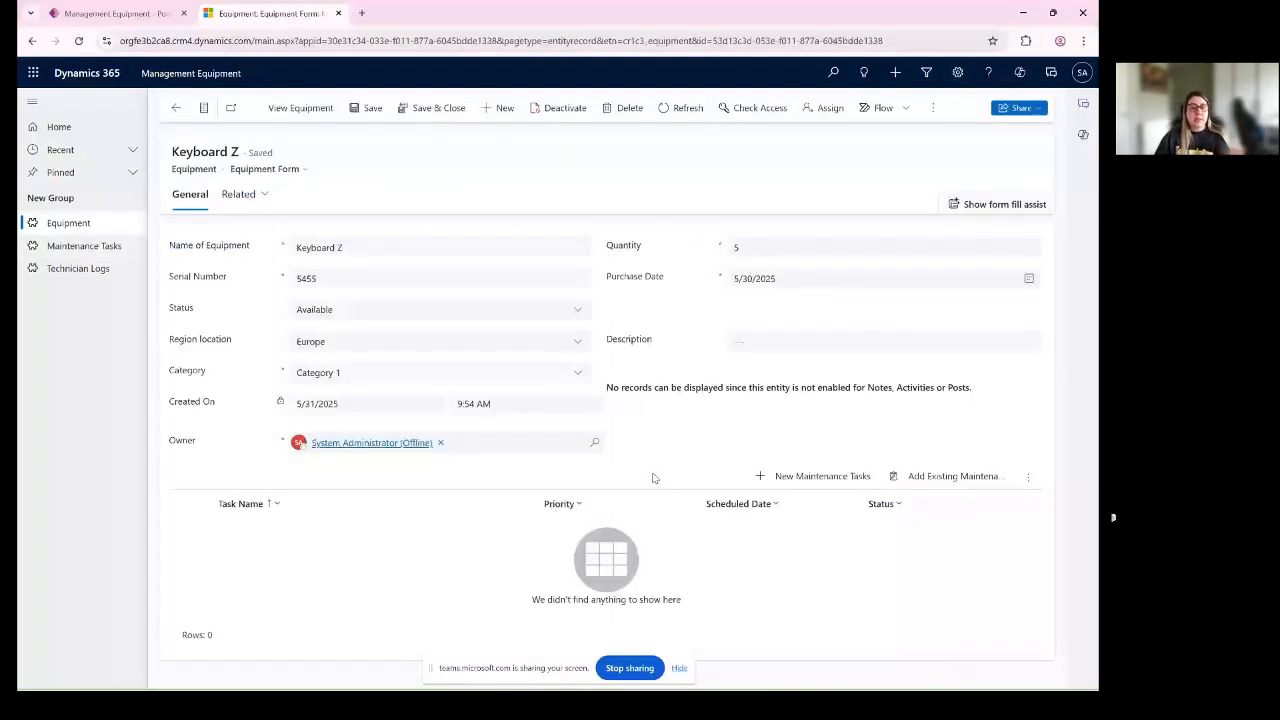
click(842, 485)
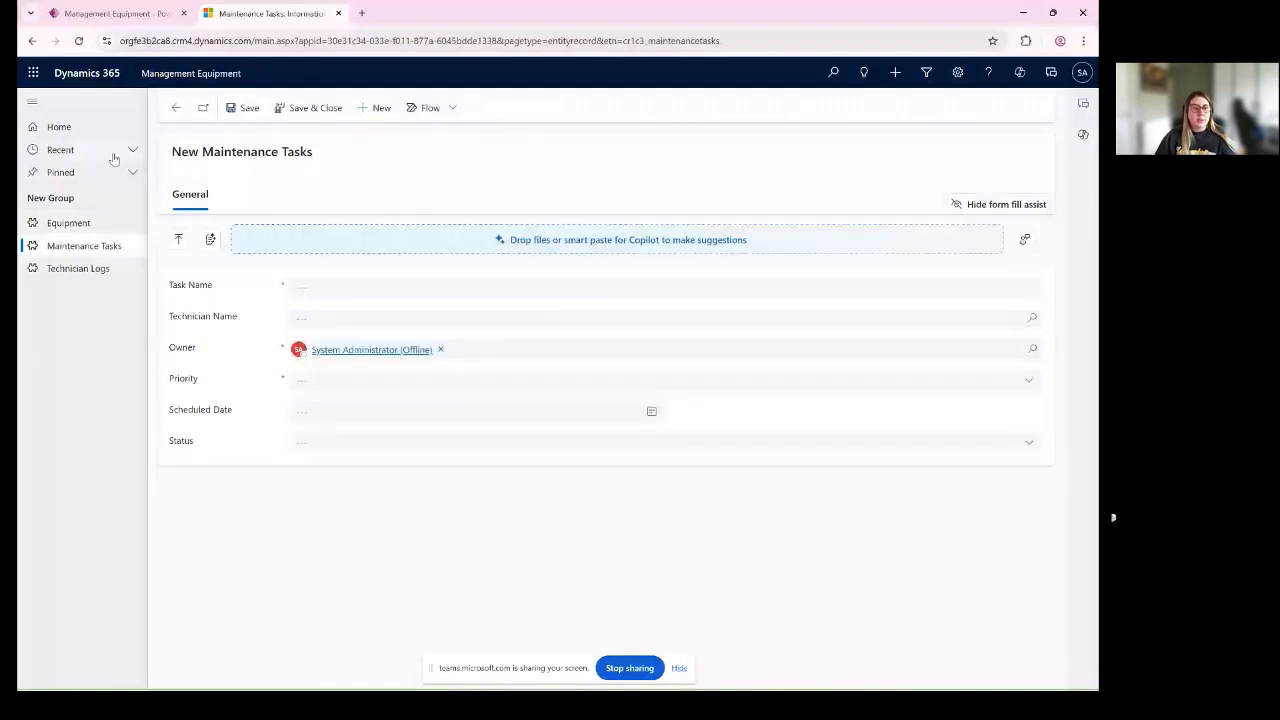
drag(171, 151, 288, 152)
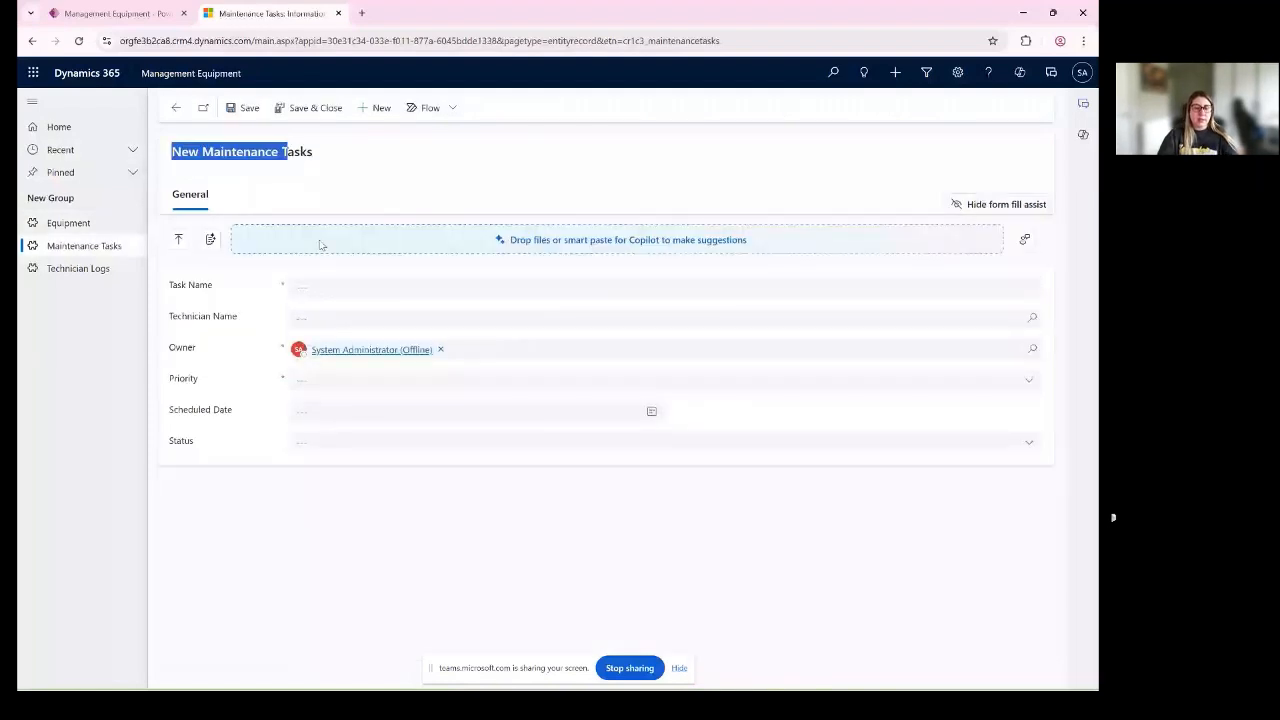
click(324, 289)
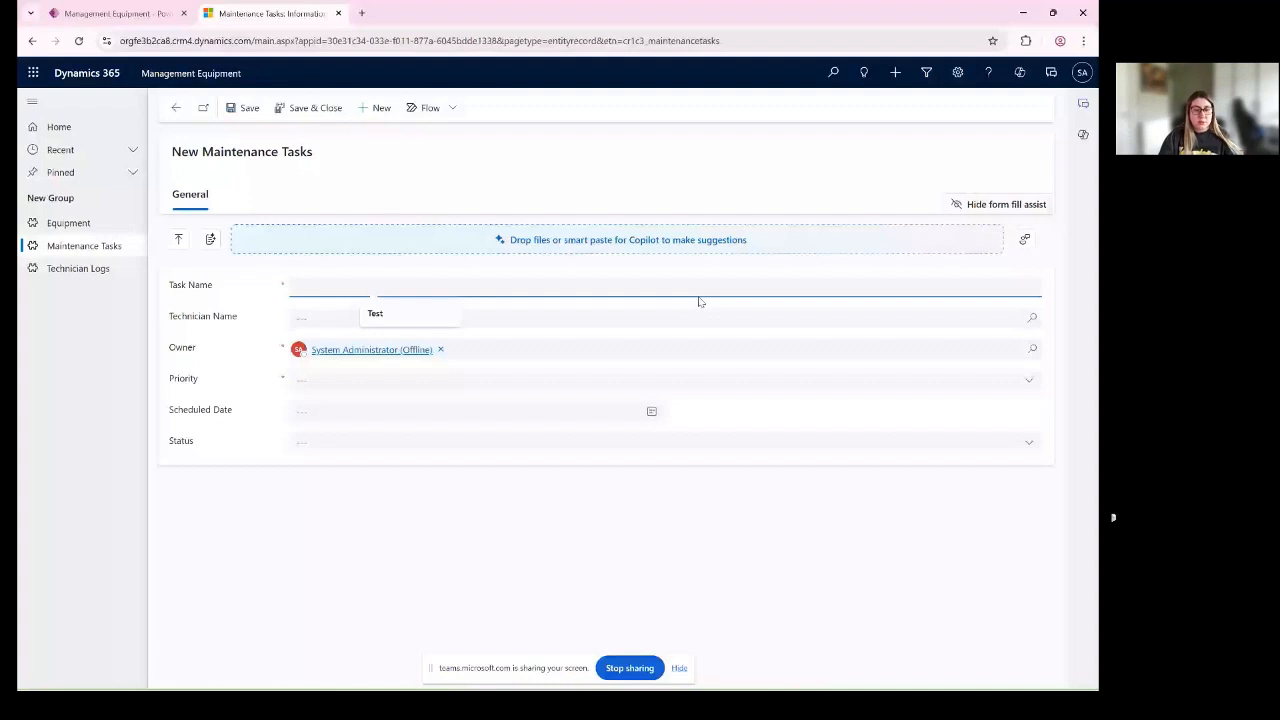
text(Fix)
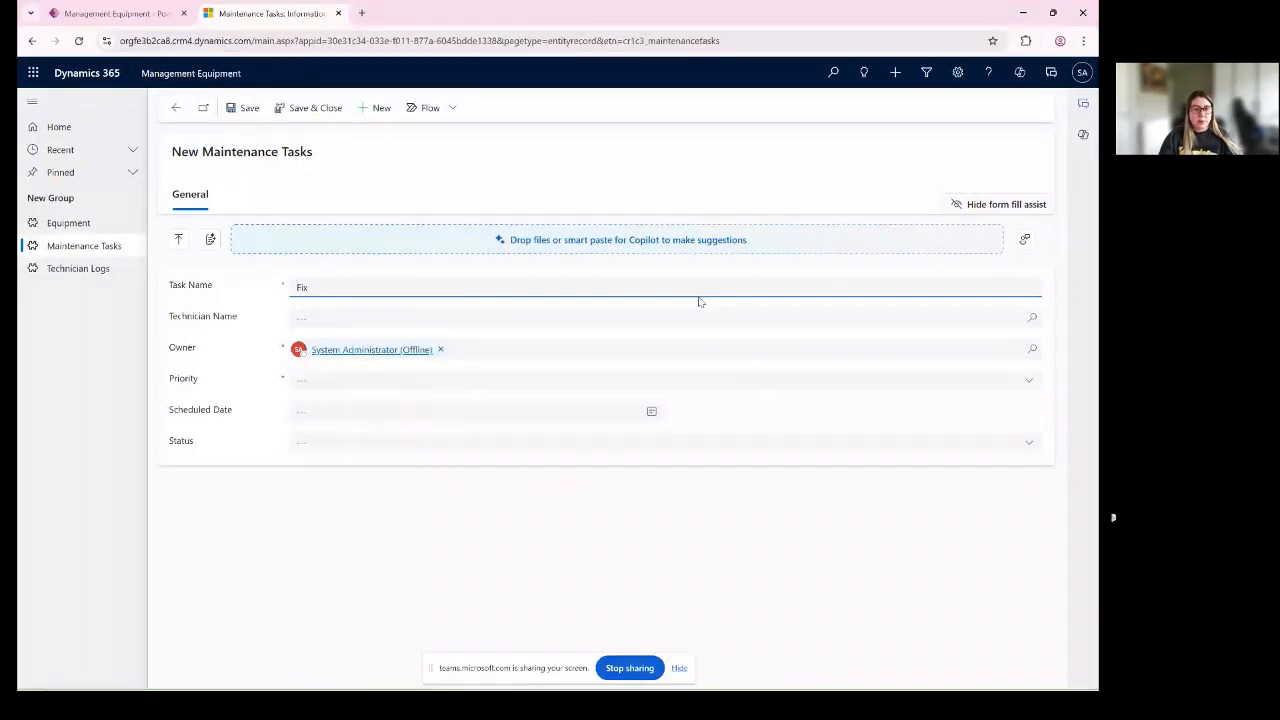
text( Laptop)
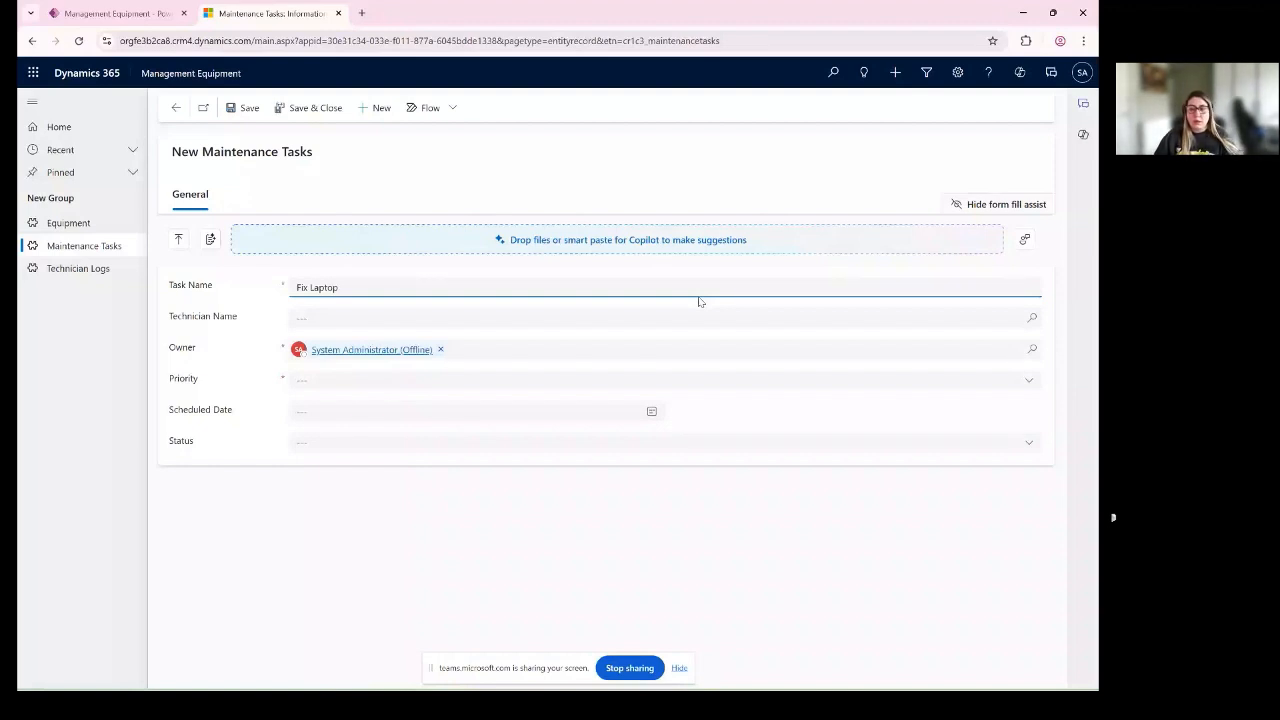
click(389, 319)
text(1)
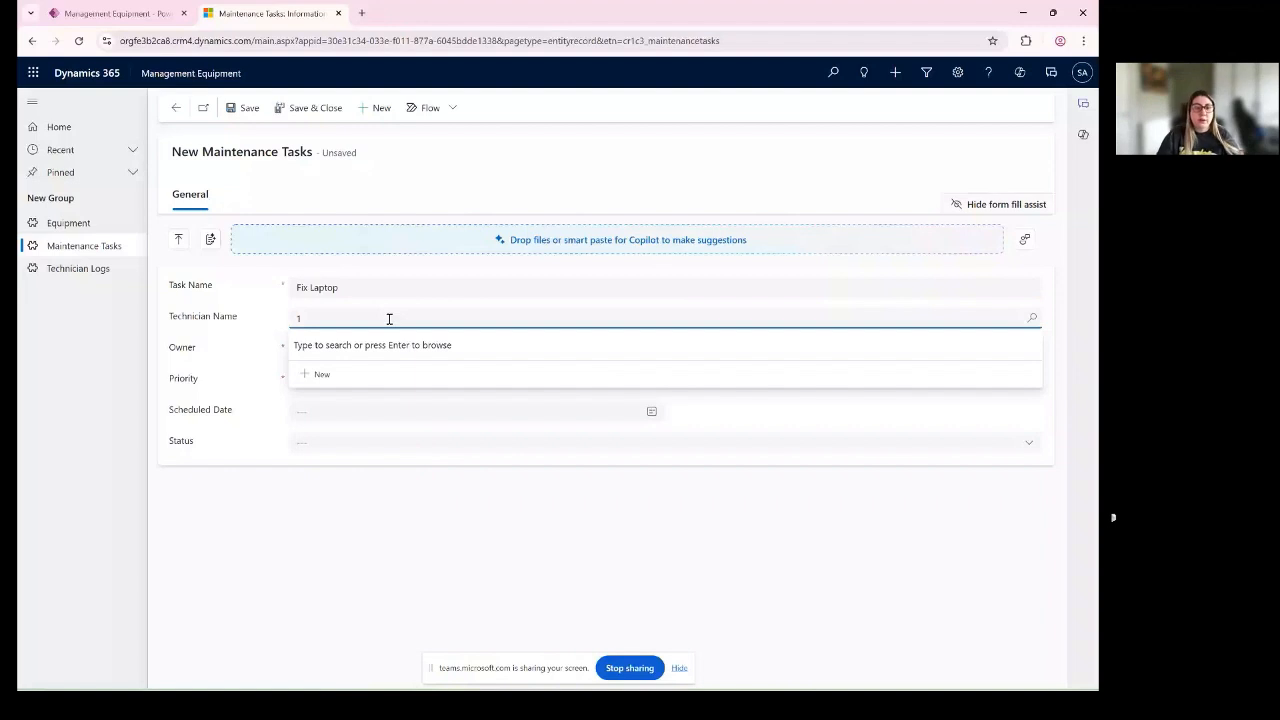
key(BackSpace)
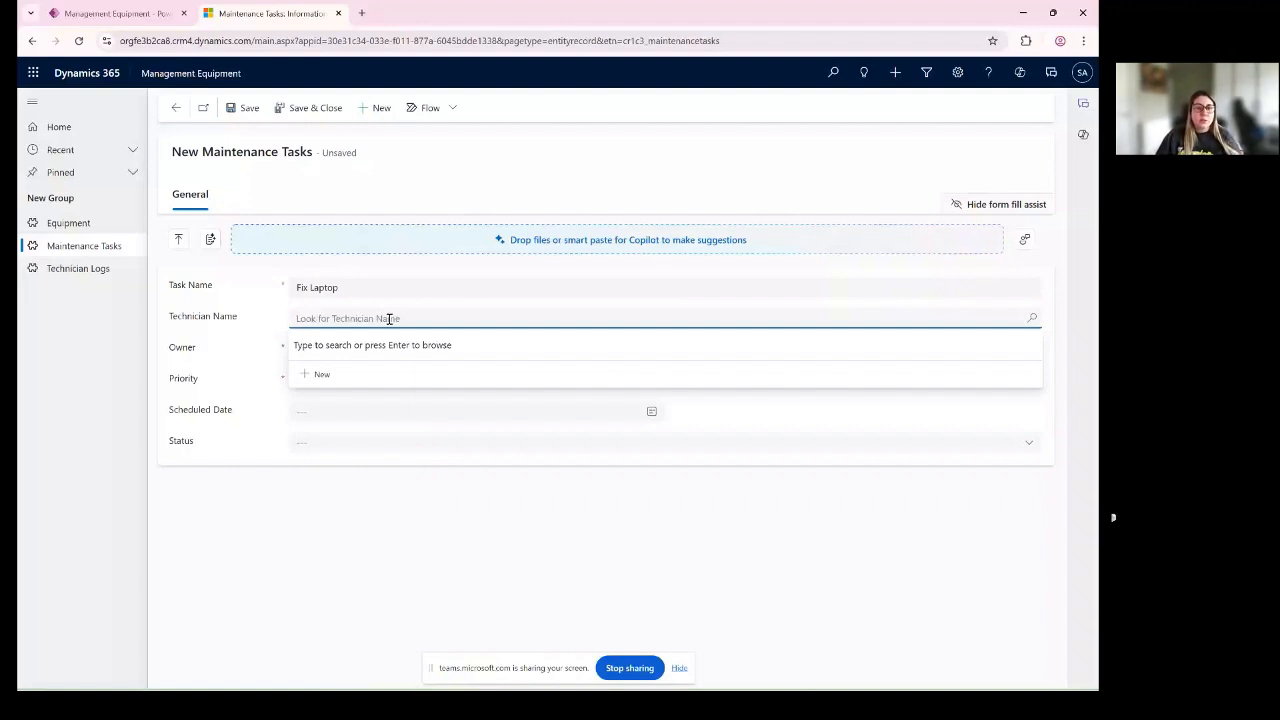
text(ab)
key(BackSpace)
key(BackSpace)
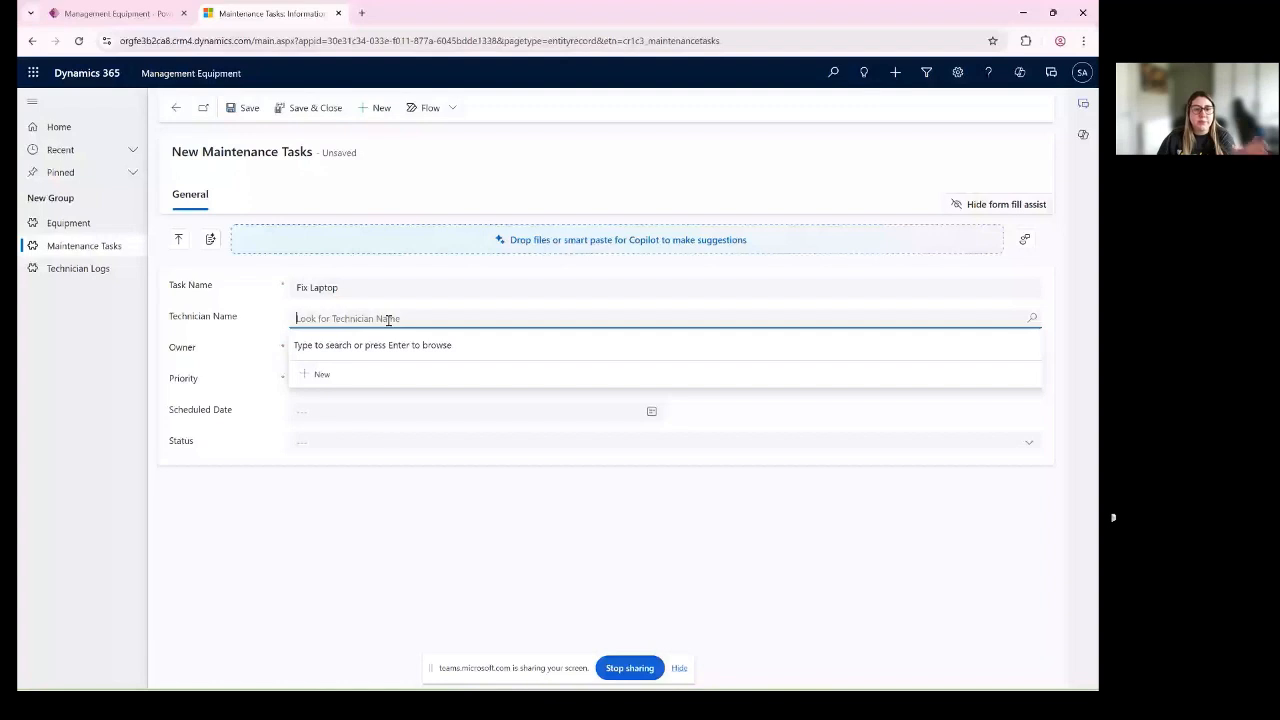
click(290, 292)
click(364, 317)
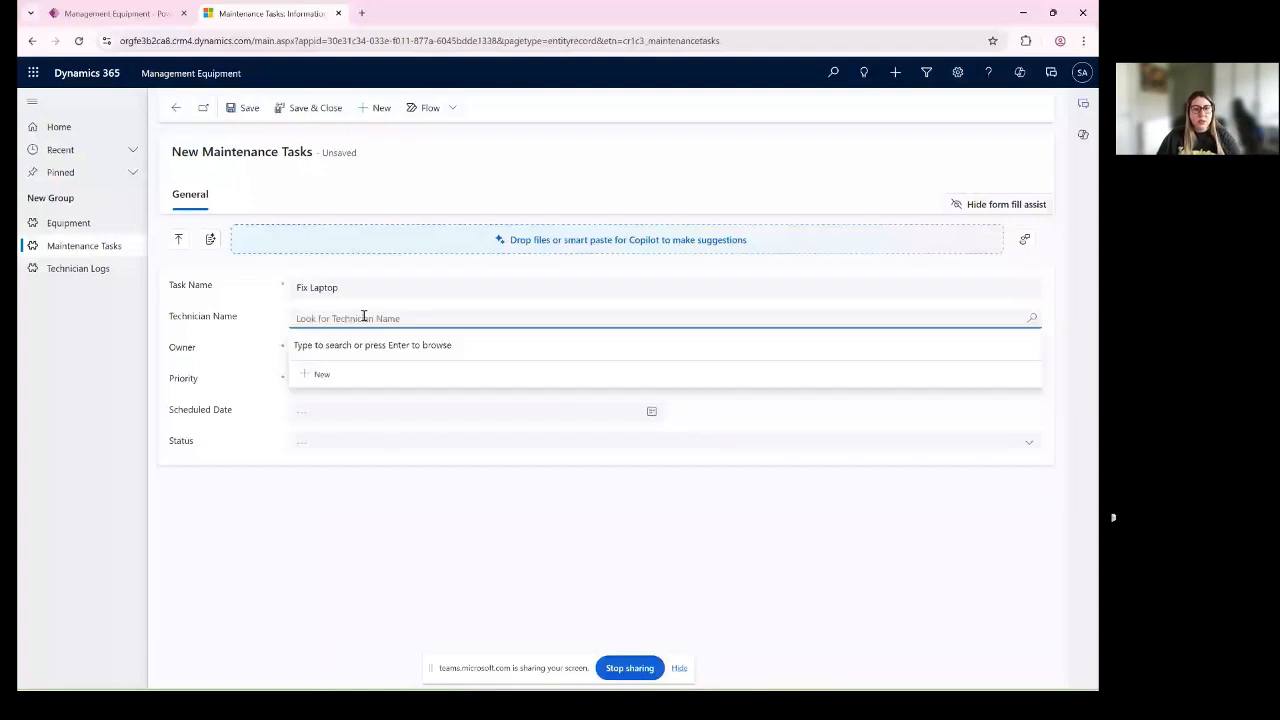
click(321, 374)
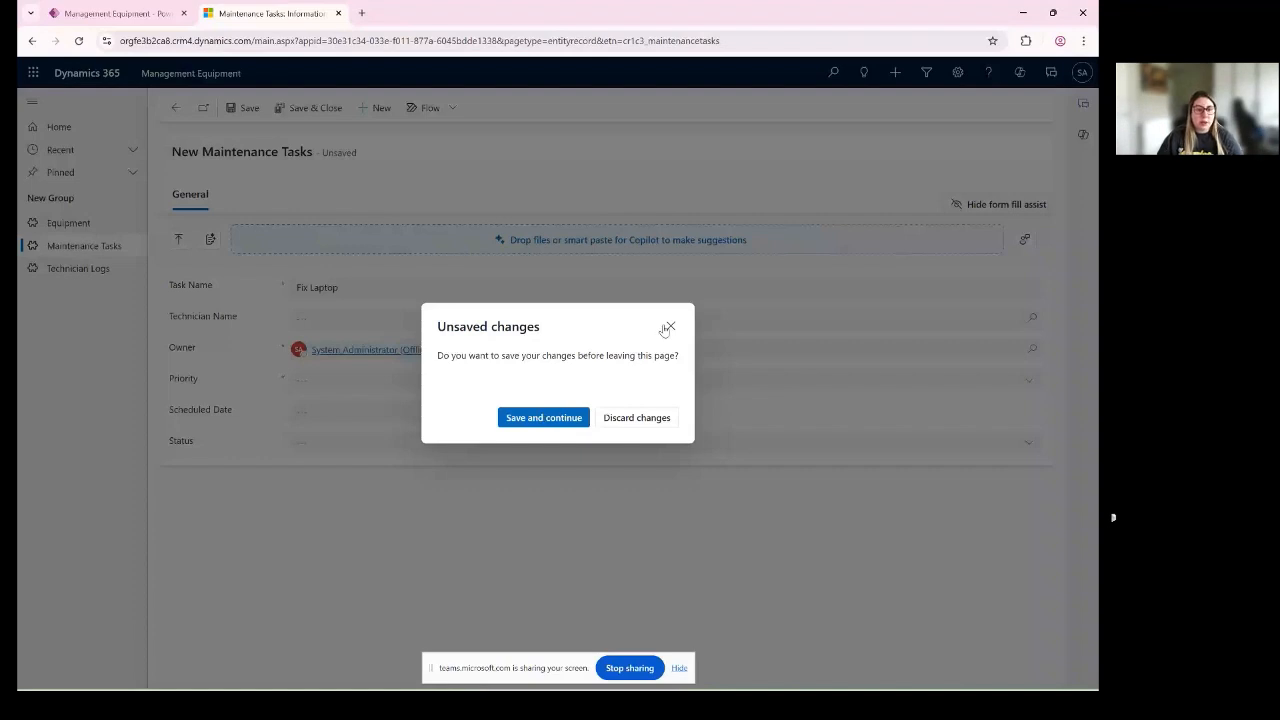
click(666, 328)
- Set the Fix Laptop task's Priority to Low and its Scheduled Date to 5/31/2025
click(350, 381)
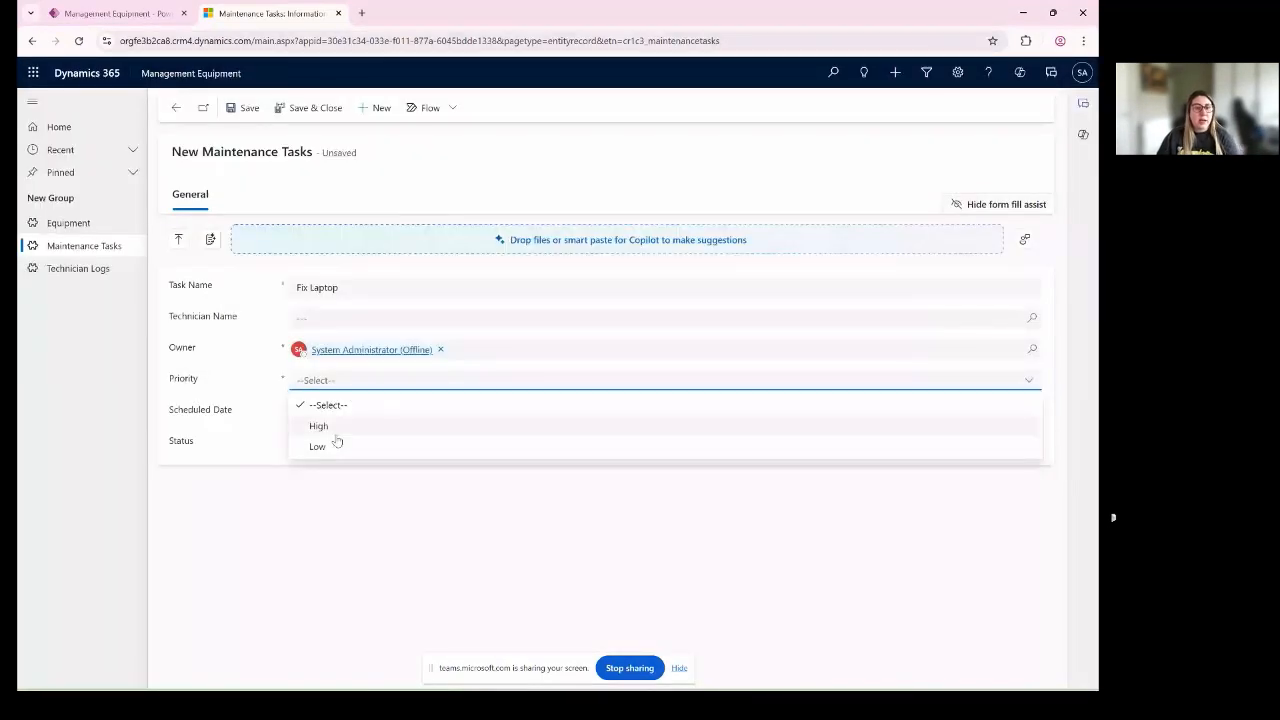
click(330, 425)
click(343, 388)
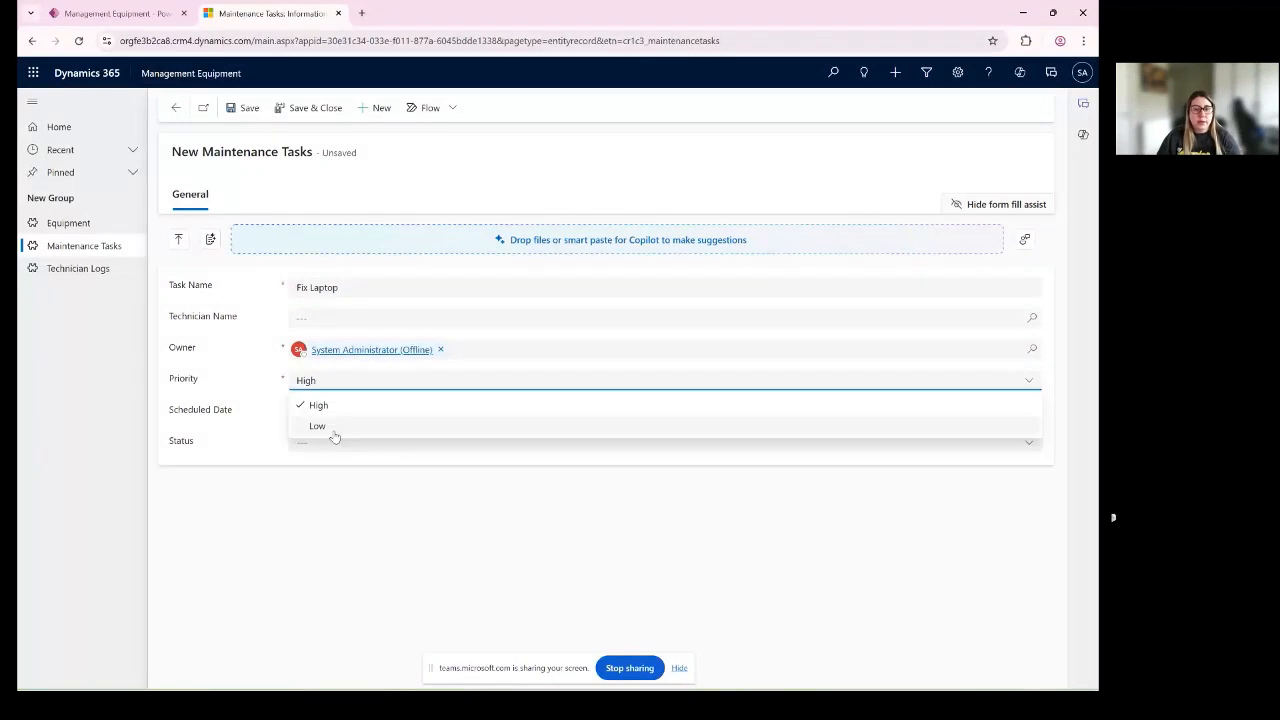
click(334, 430)
click(652, 414)
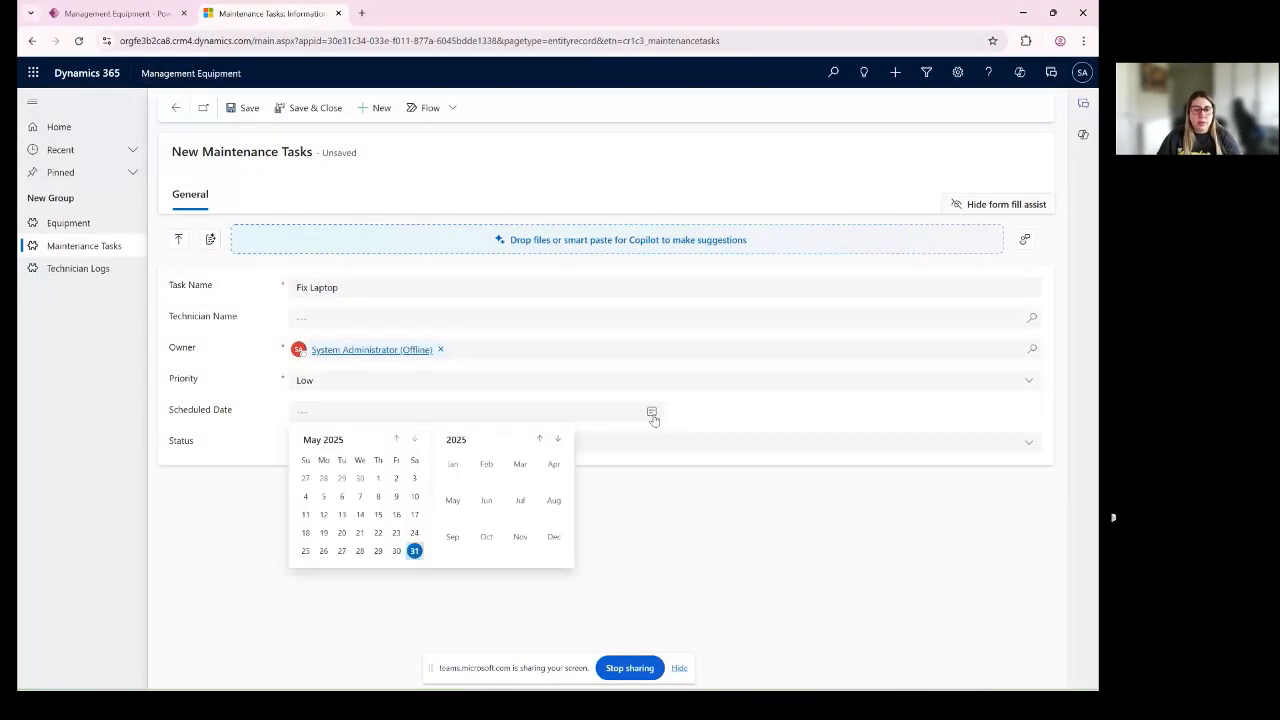
click(414, 551)
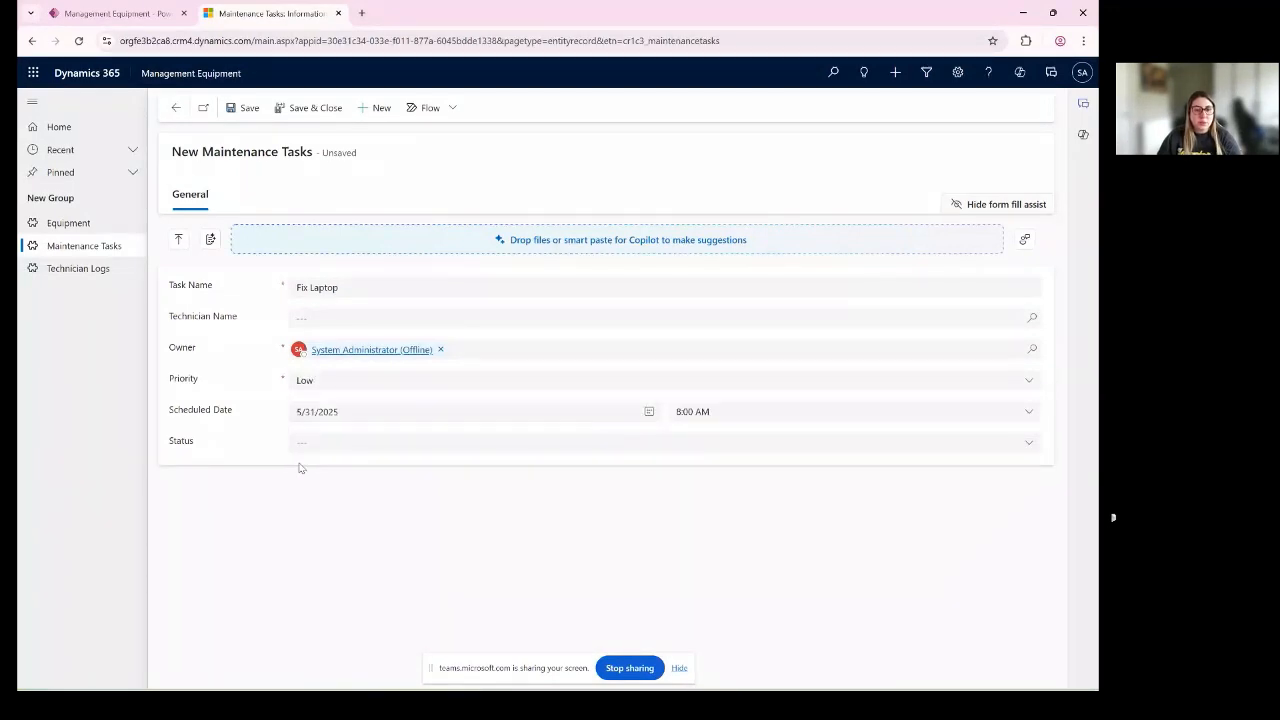
- Set the task's Status to New and save the maintenance task
click(317, 442)
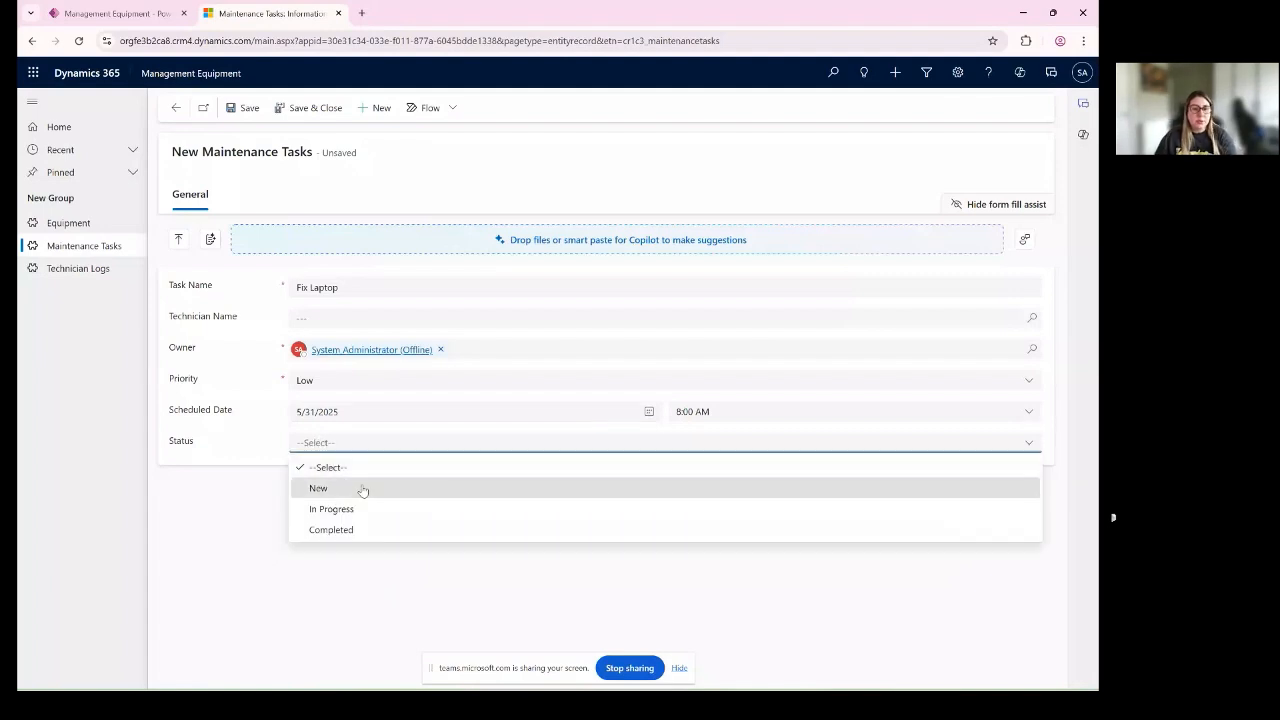
click(360, 490)
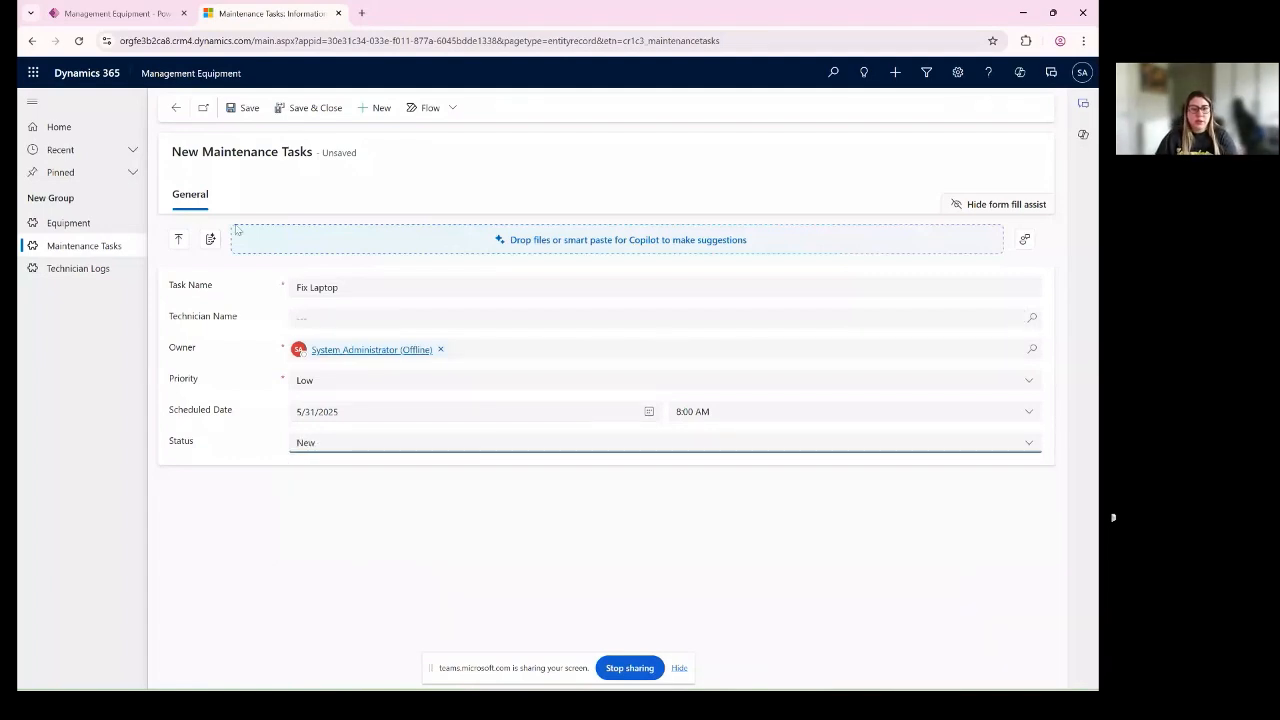
click(248, 108)
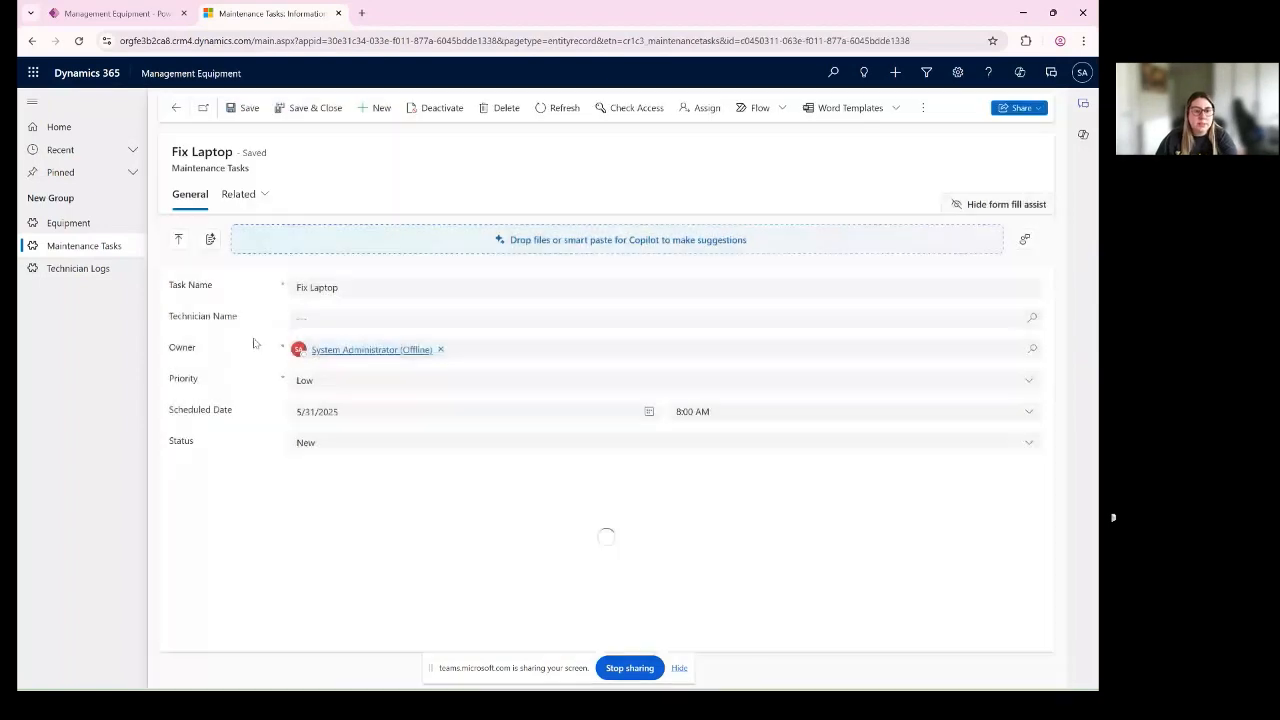
click(339, 318)
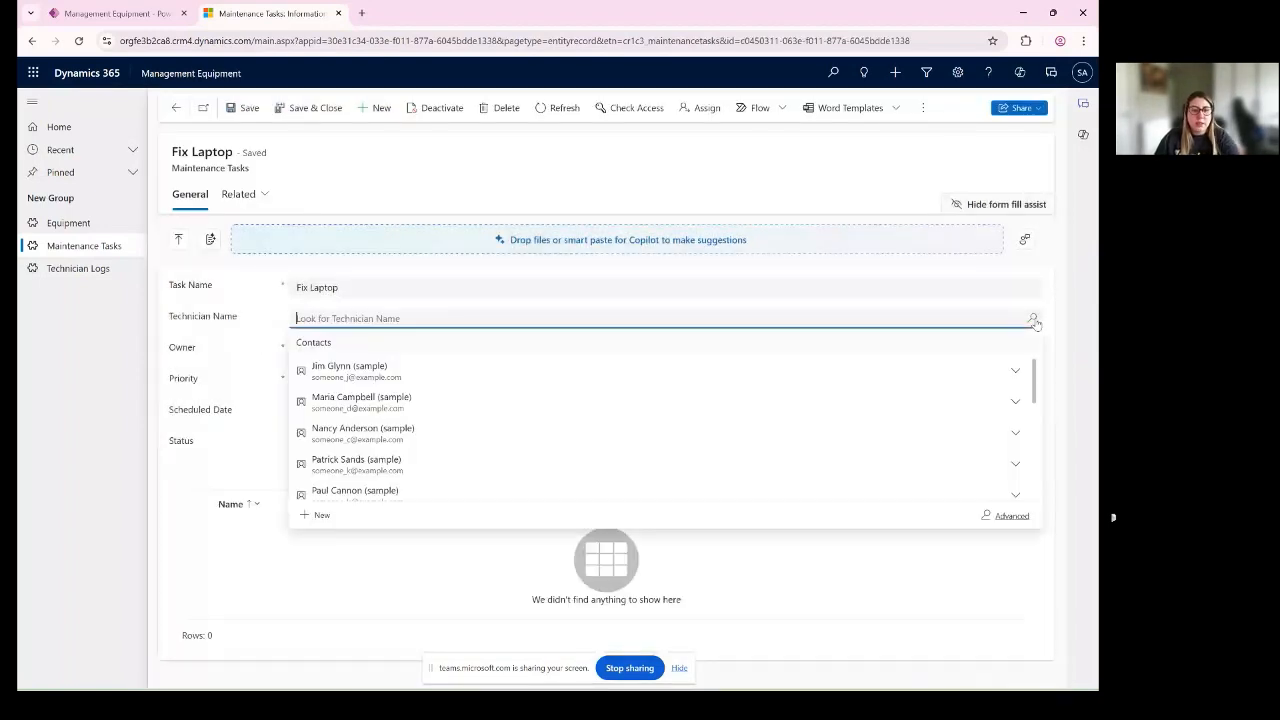
drag(176, 318, 247, 316)
click(1032, 317)
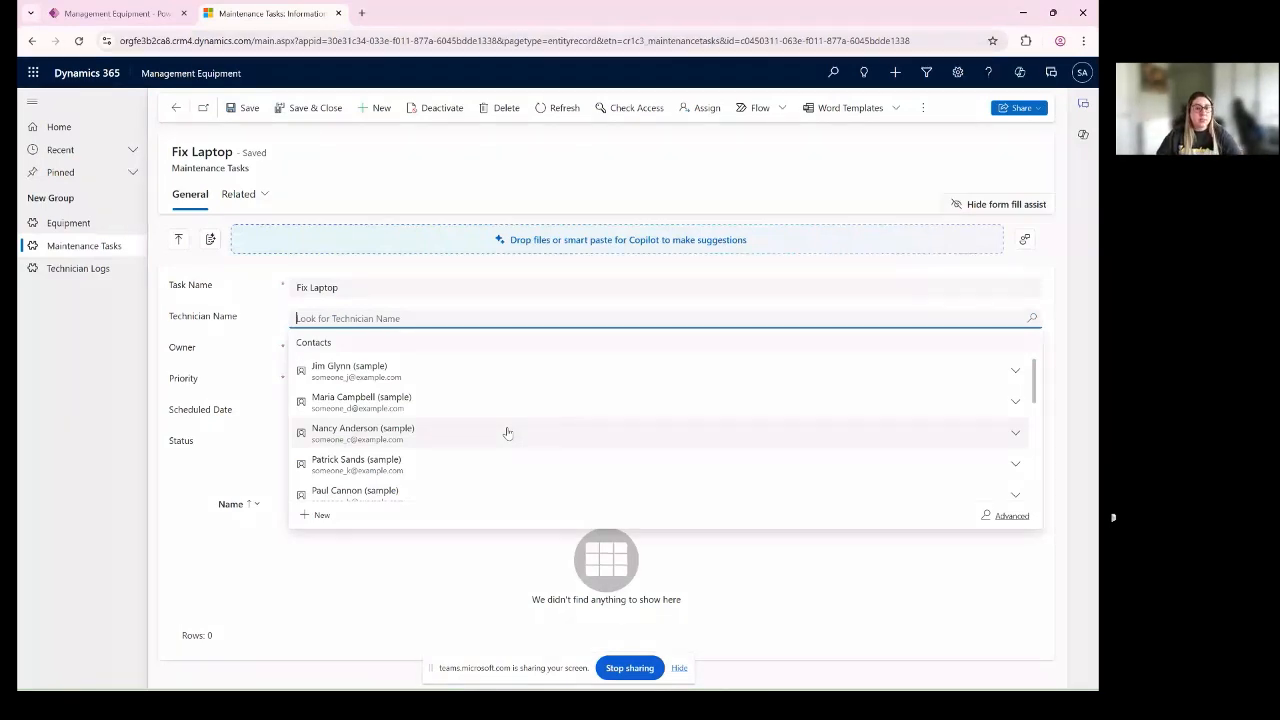
click(507, 433)
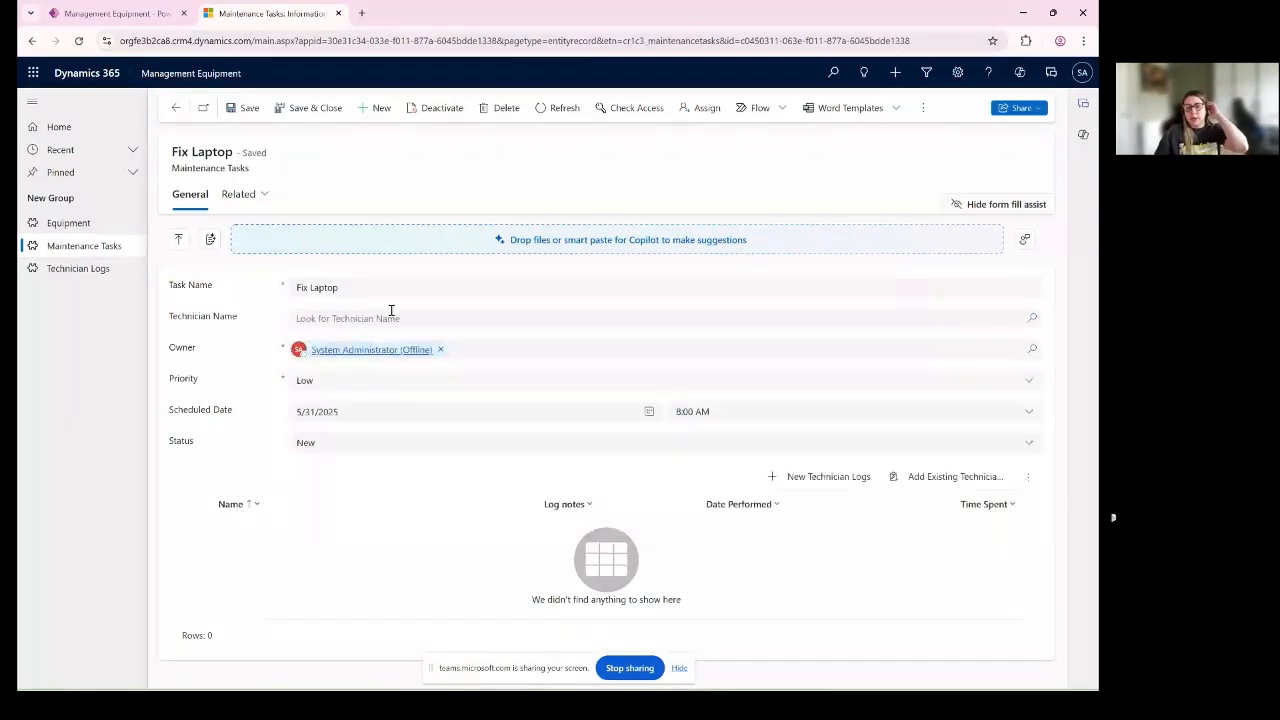
click(393, 314)
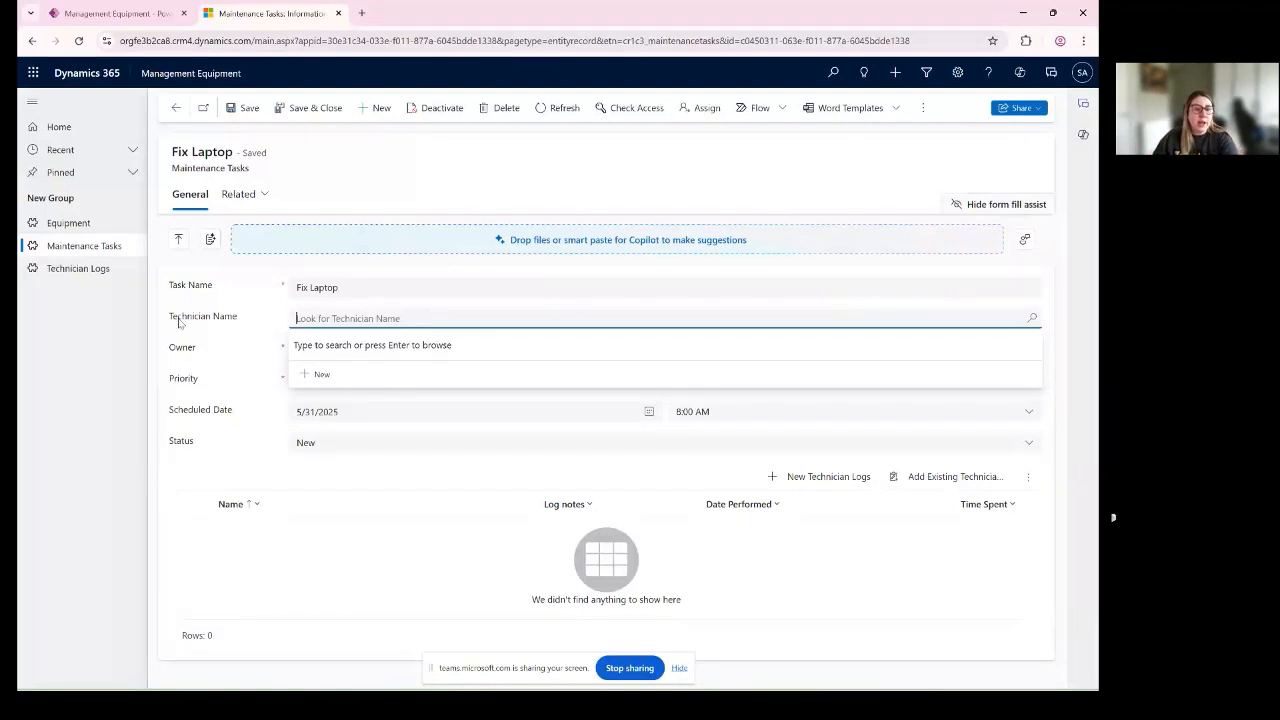
drag(179, 322, 251, 315)
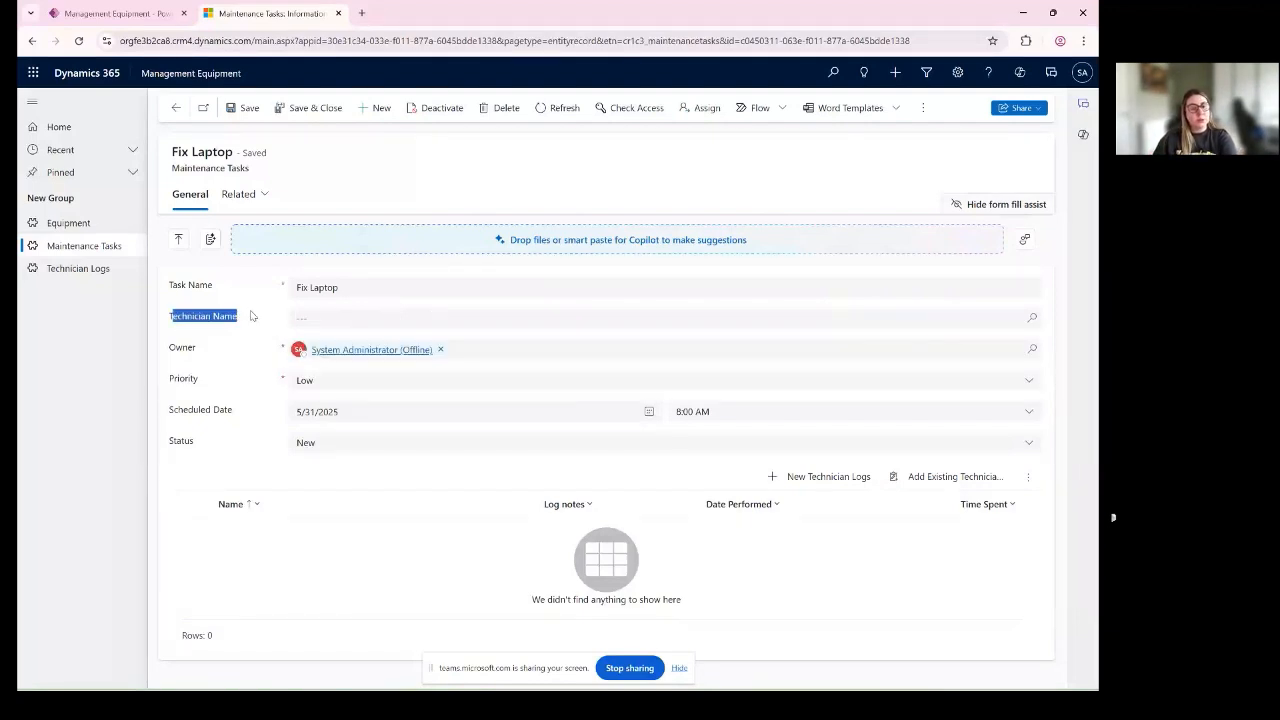
- Assign the second listed sample contact as the task's technician, save the task and return to the Keyboard Z equipment record
click(535, 313)
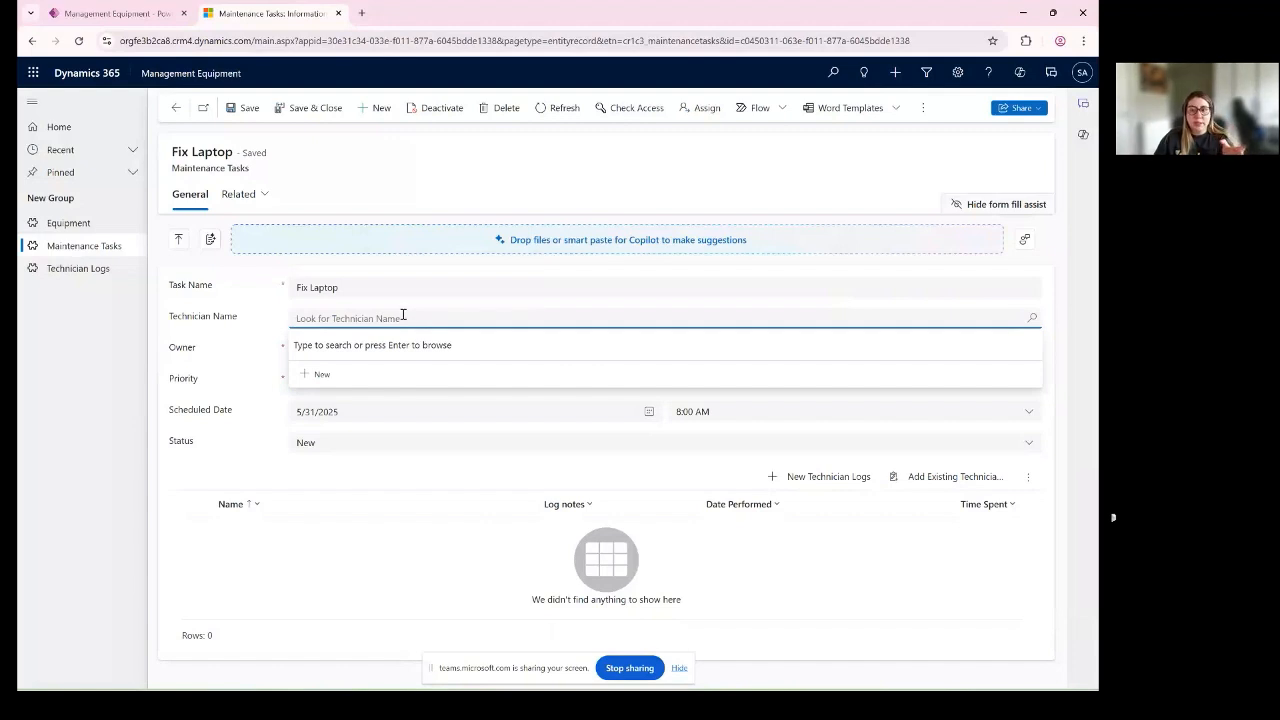
key(Return)
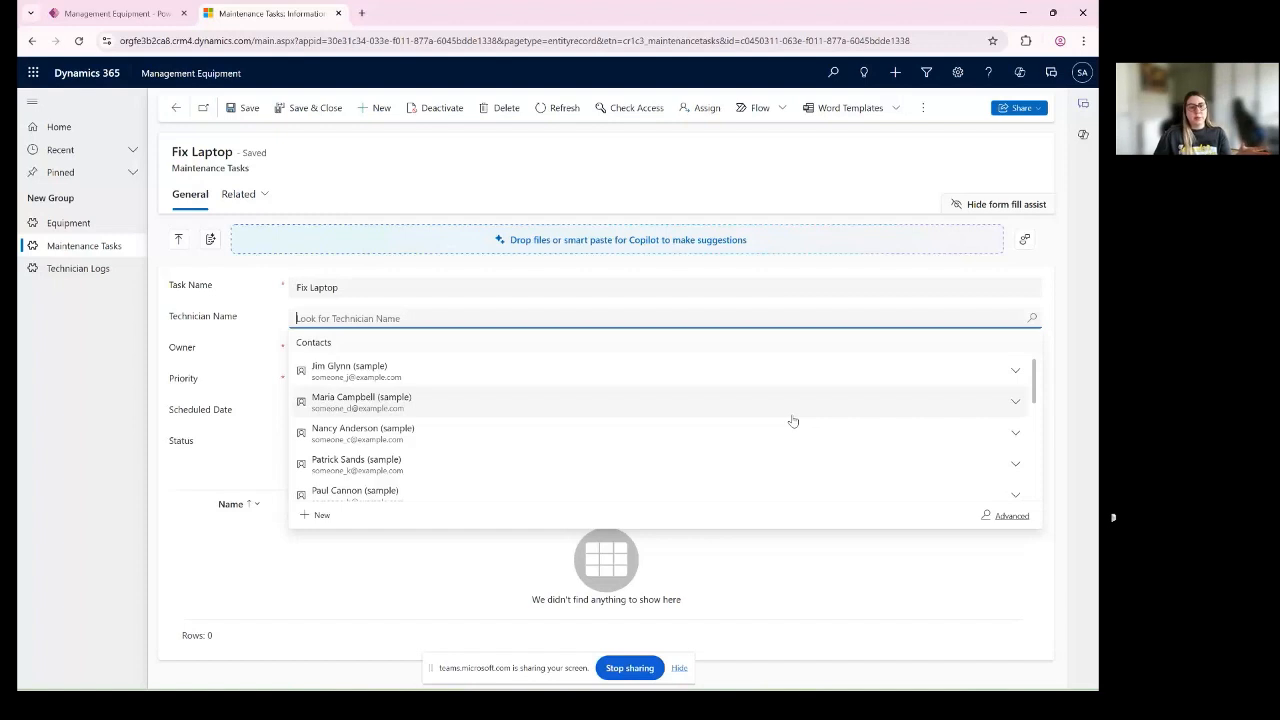
click(792, 417)
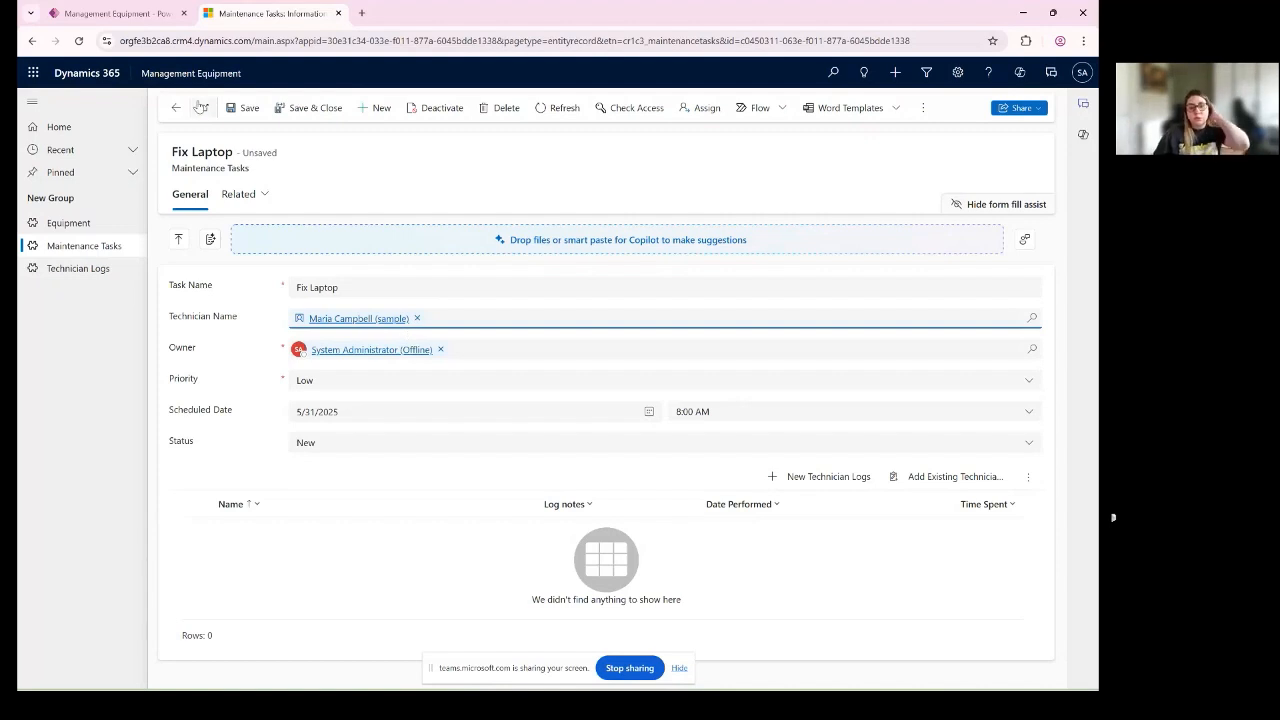
click(243, 108)
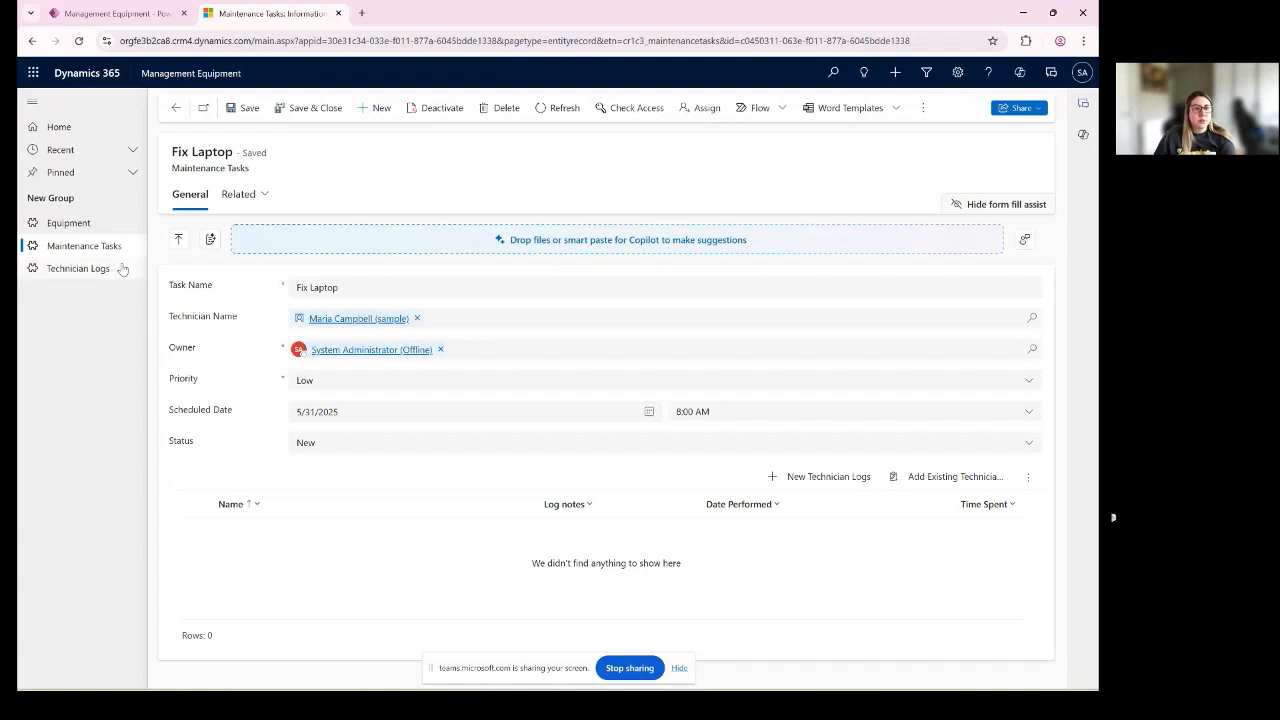
click(175, 107)
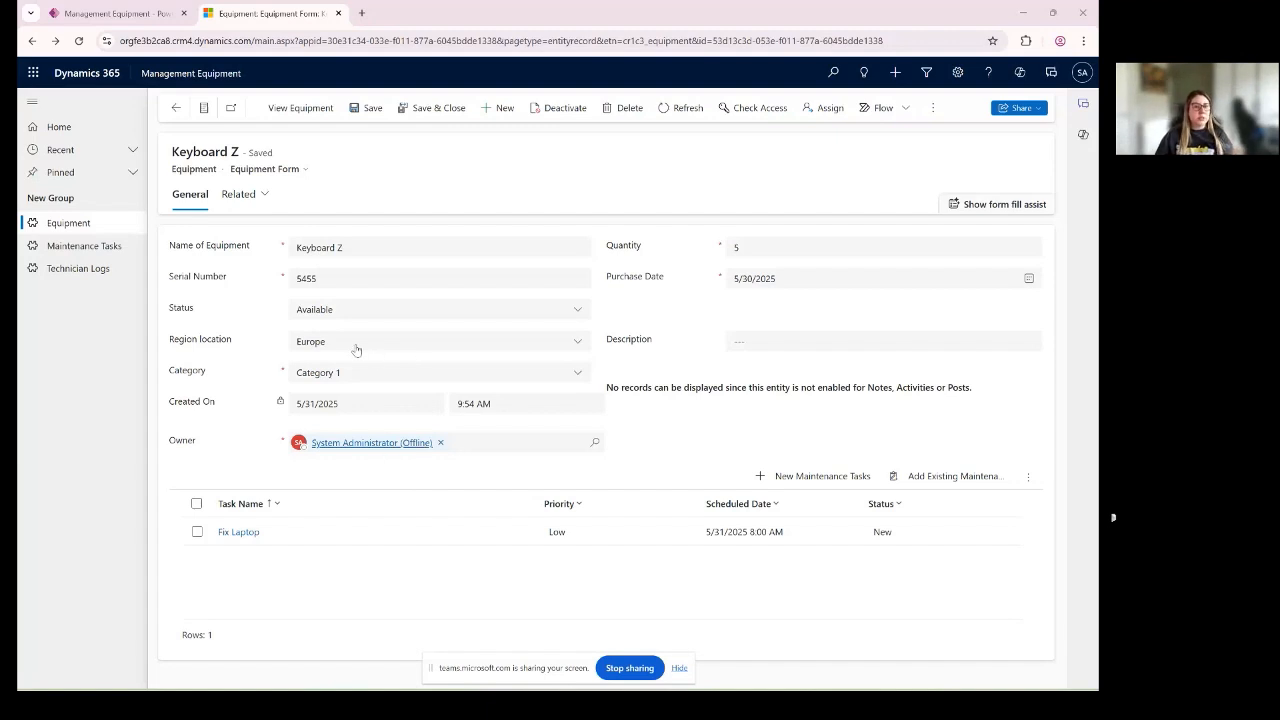
- Select the Serial Number value in the Keyboard Z equipment record
click(334, 283)
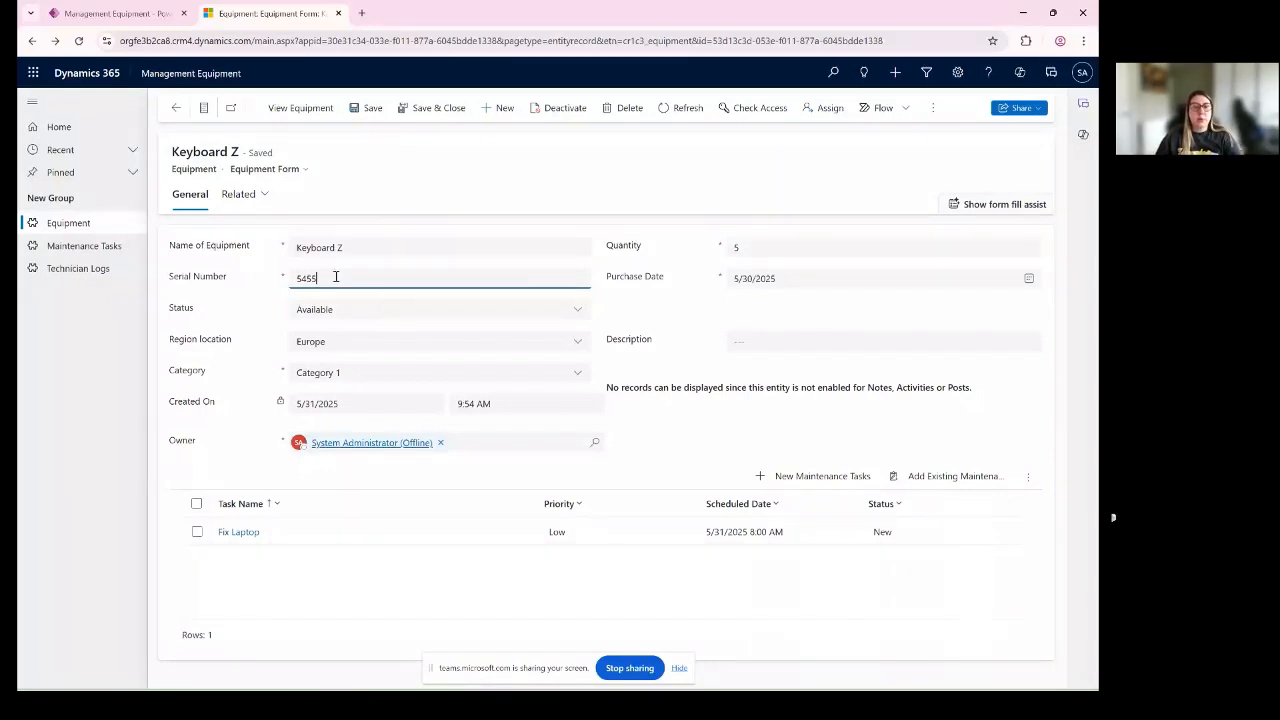
drag(320, 277, 236, 275)
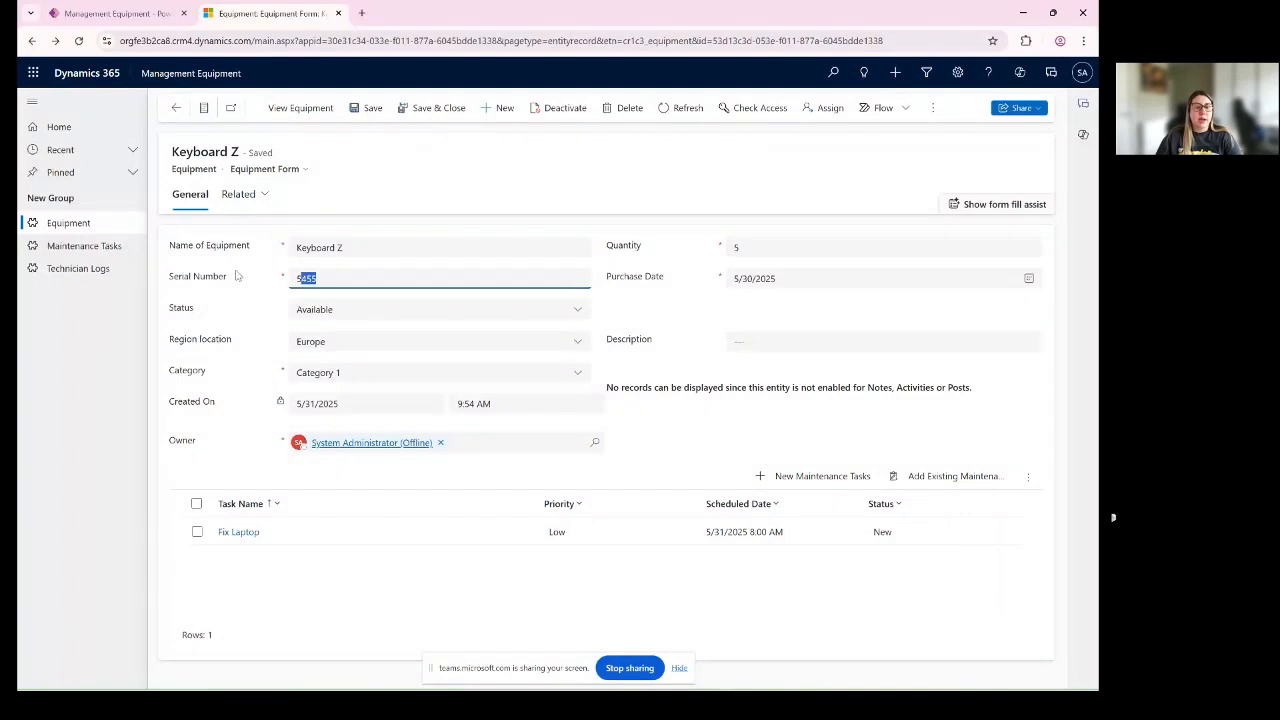
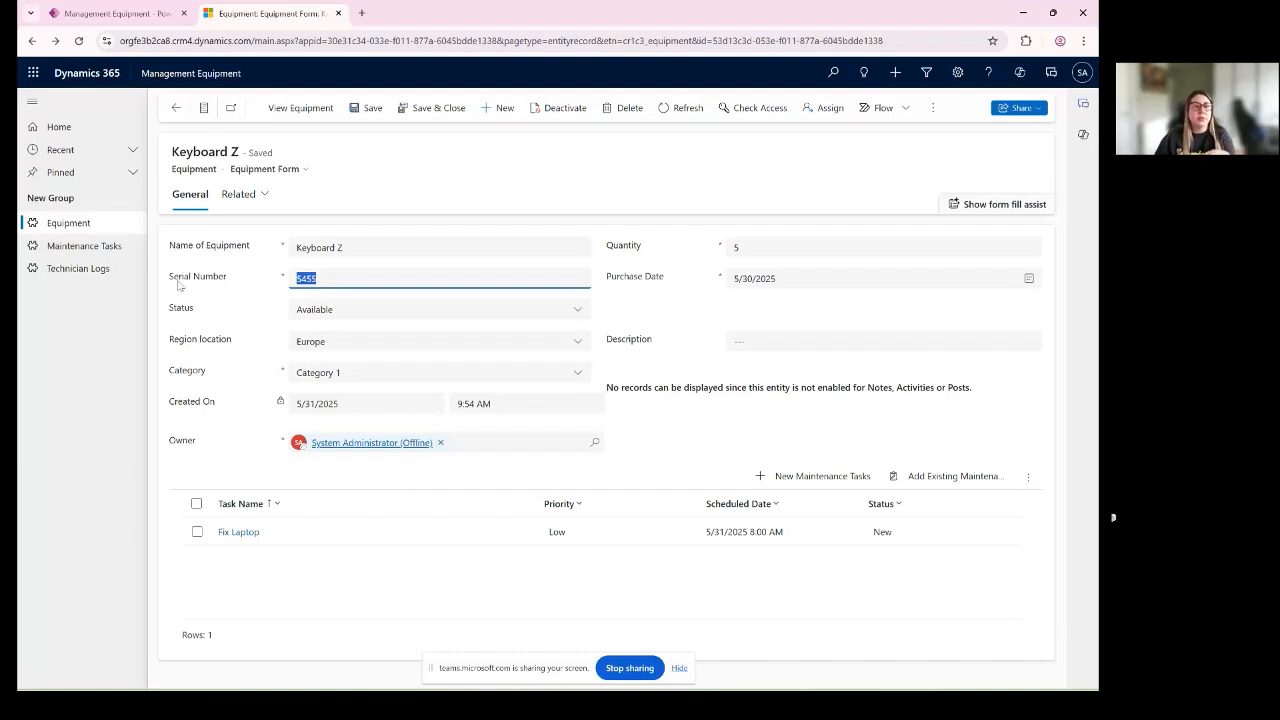
drag(171, 283, 234, 290)
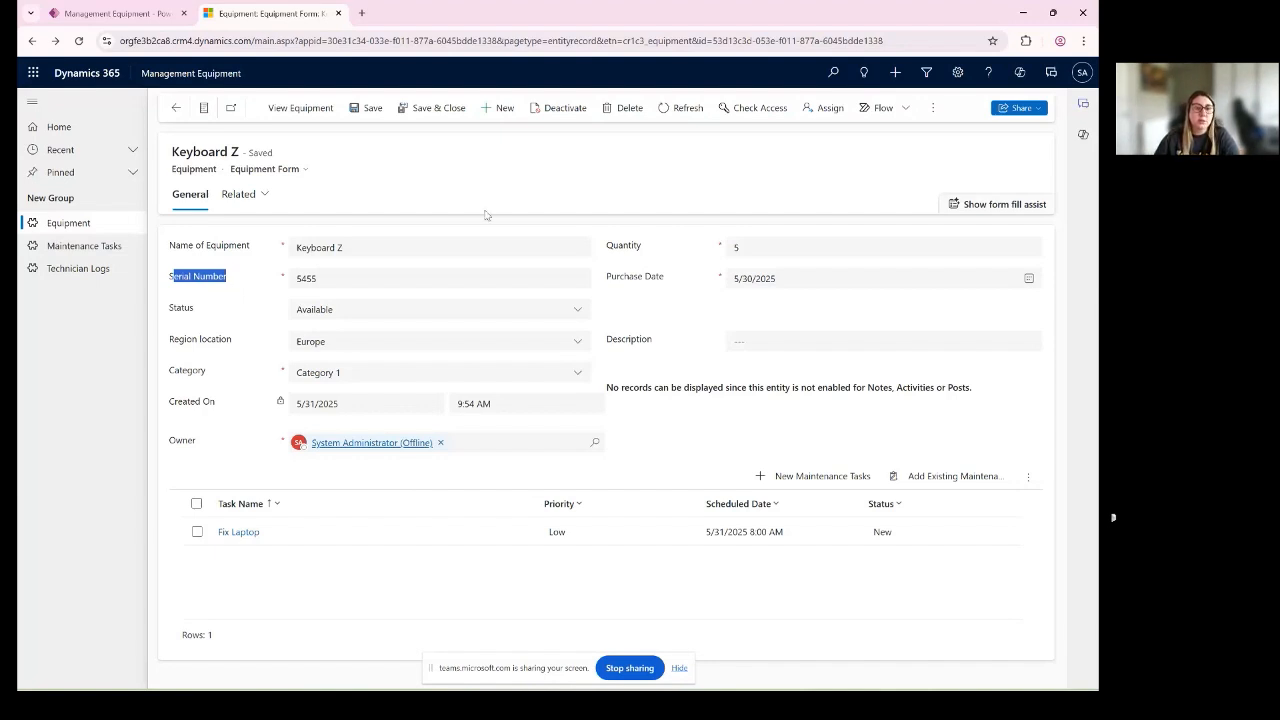
click(342, 277)
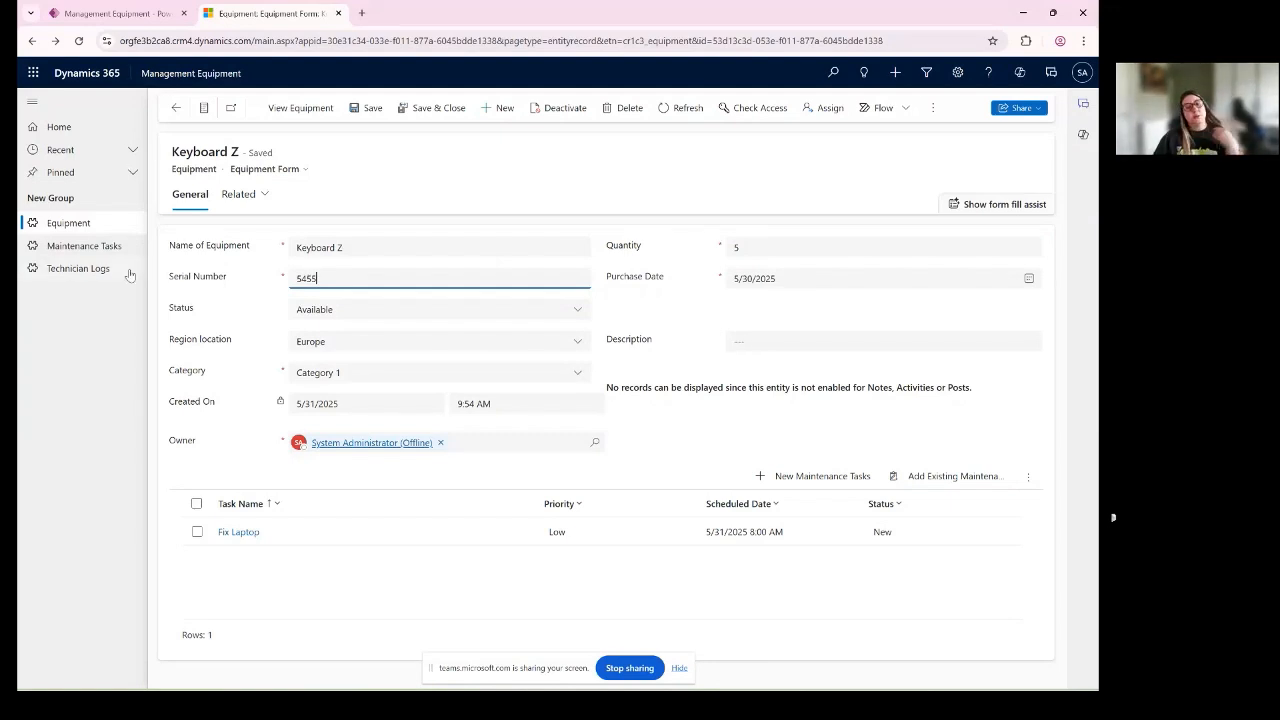
click(454, 217)
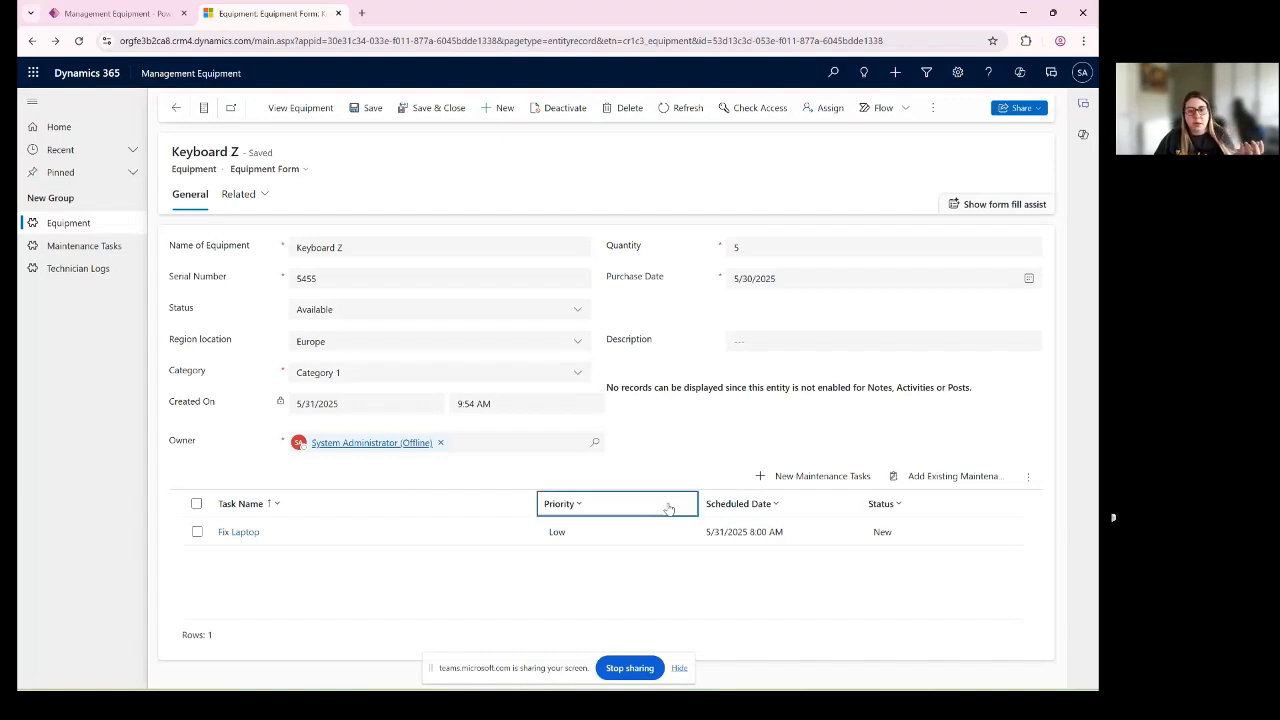
- Start a new maintenance task for Keyboard Z, named "Fix keyboard", with its Priority set to High
click(798, 480)
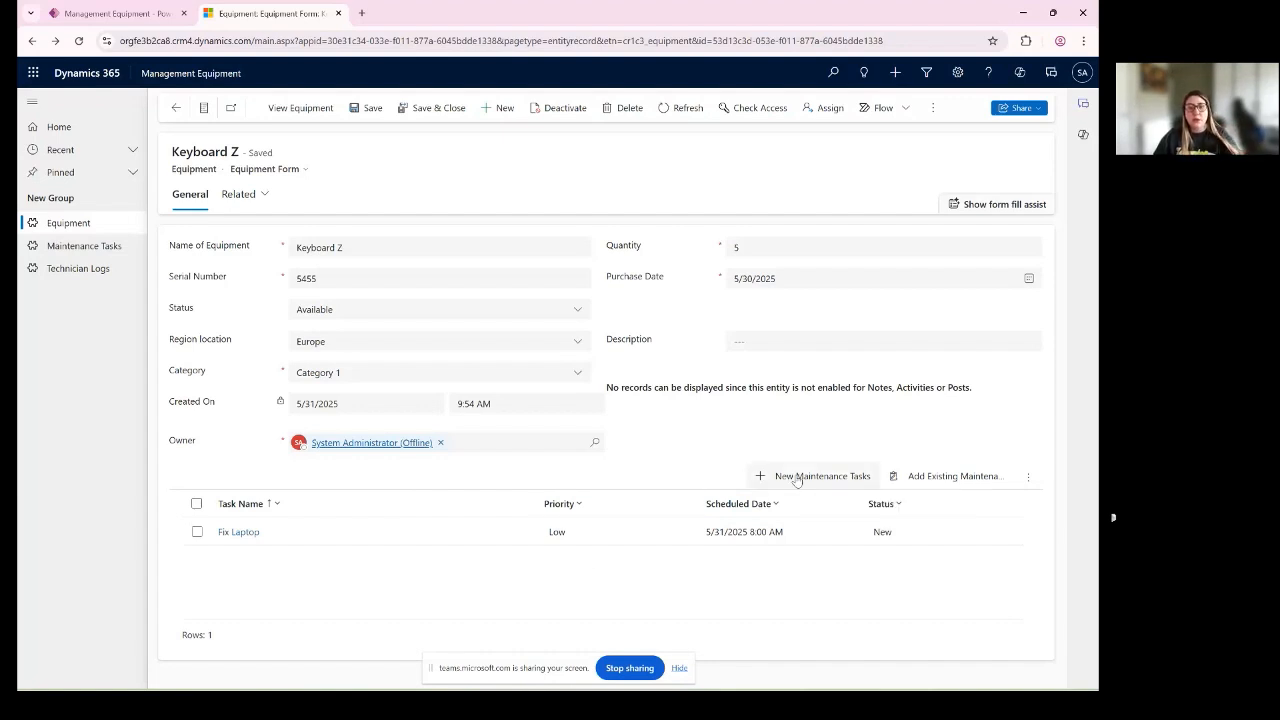
click(364, 285)
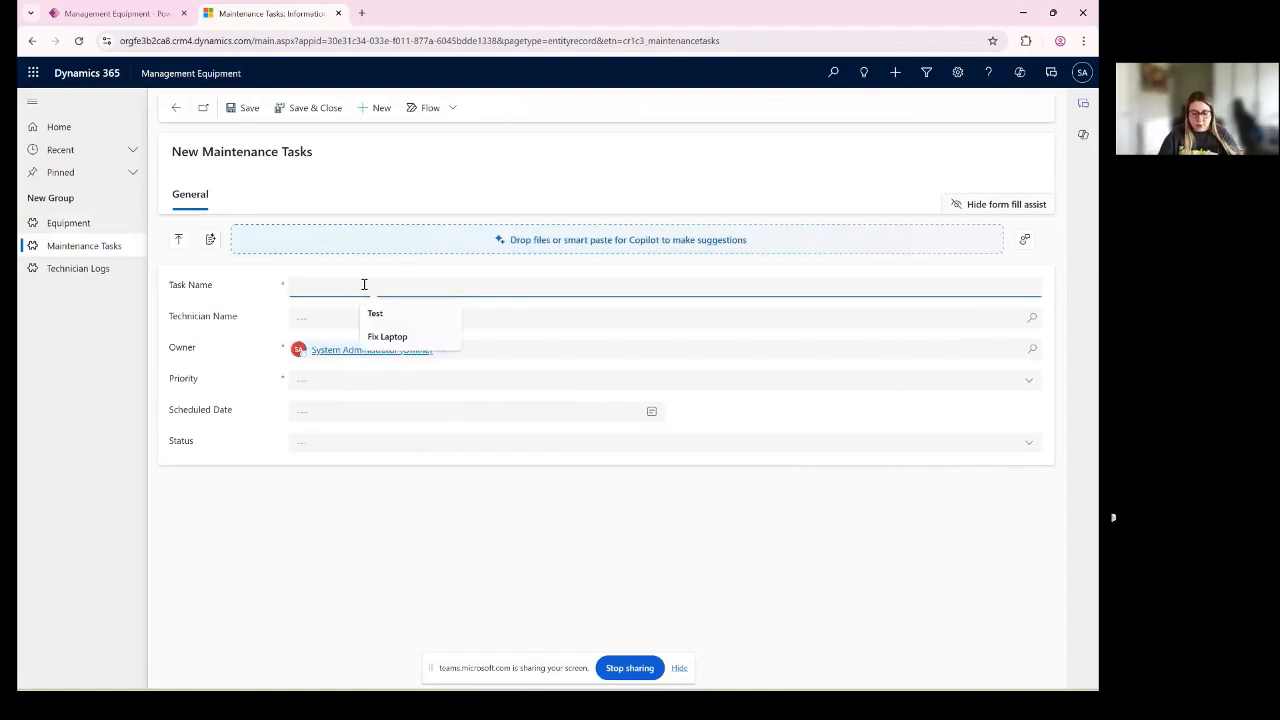
text(Fix)
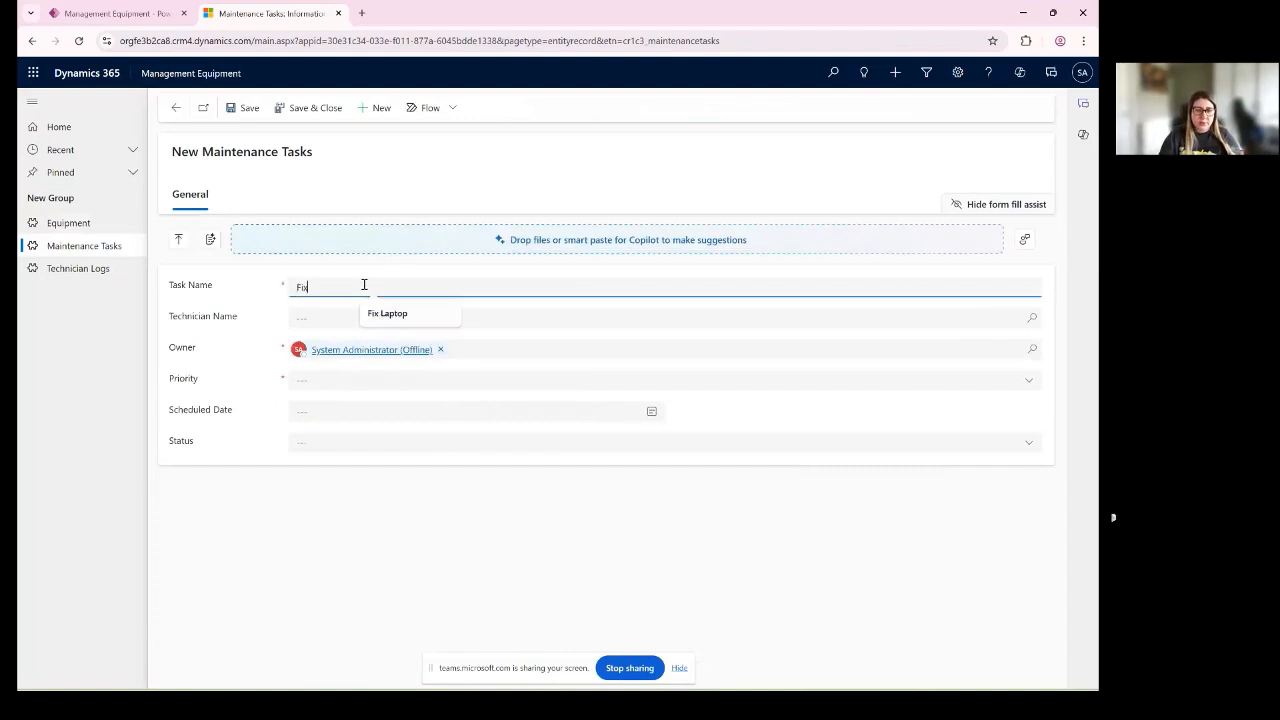
text( keyboard)
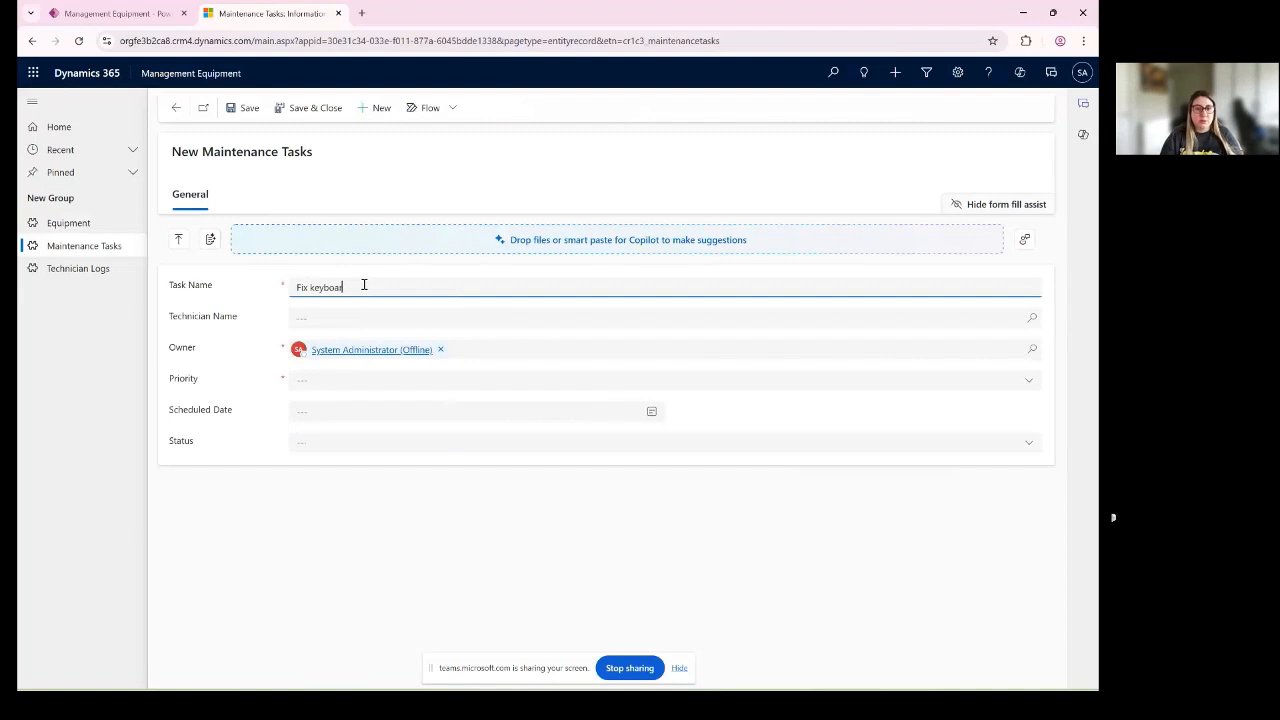
click(412, 318)
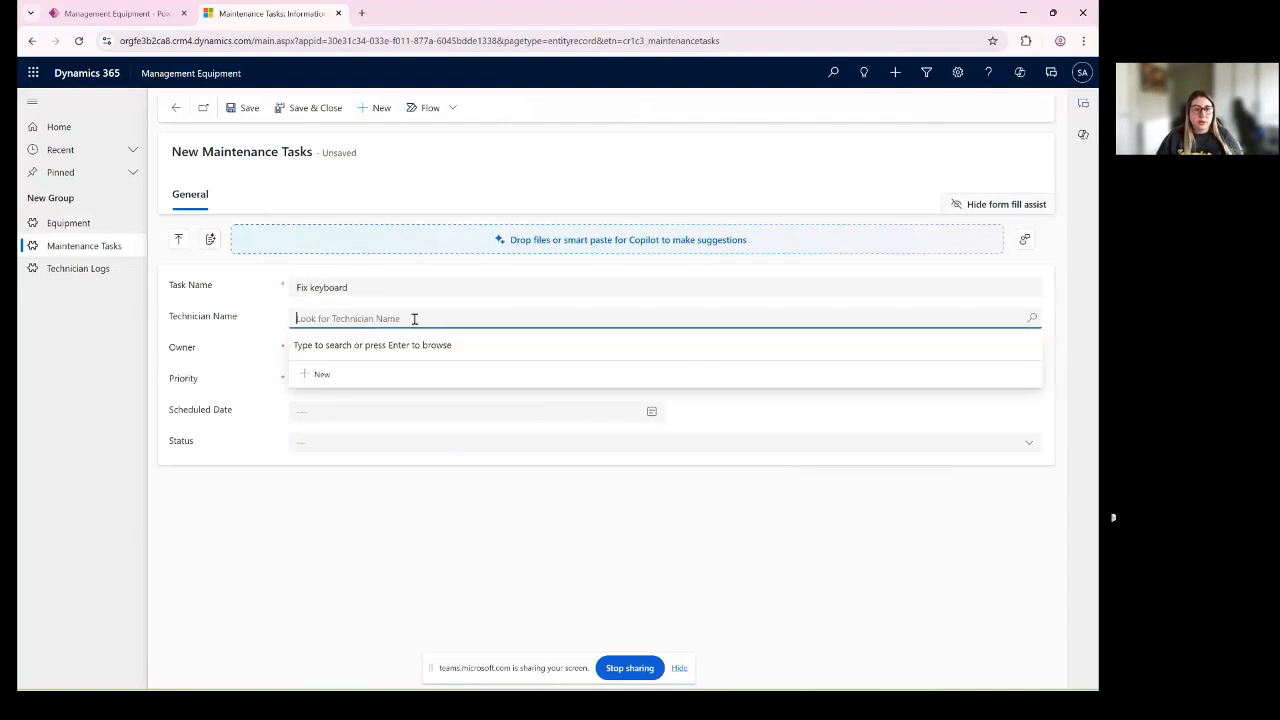
click(332, 380)
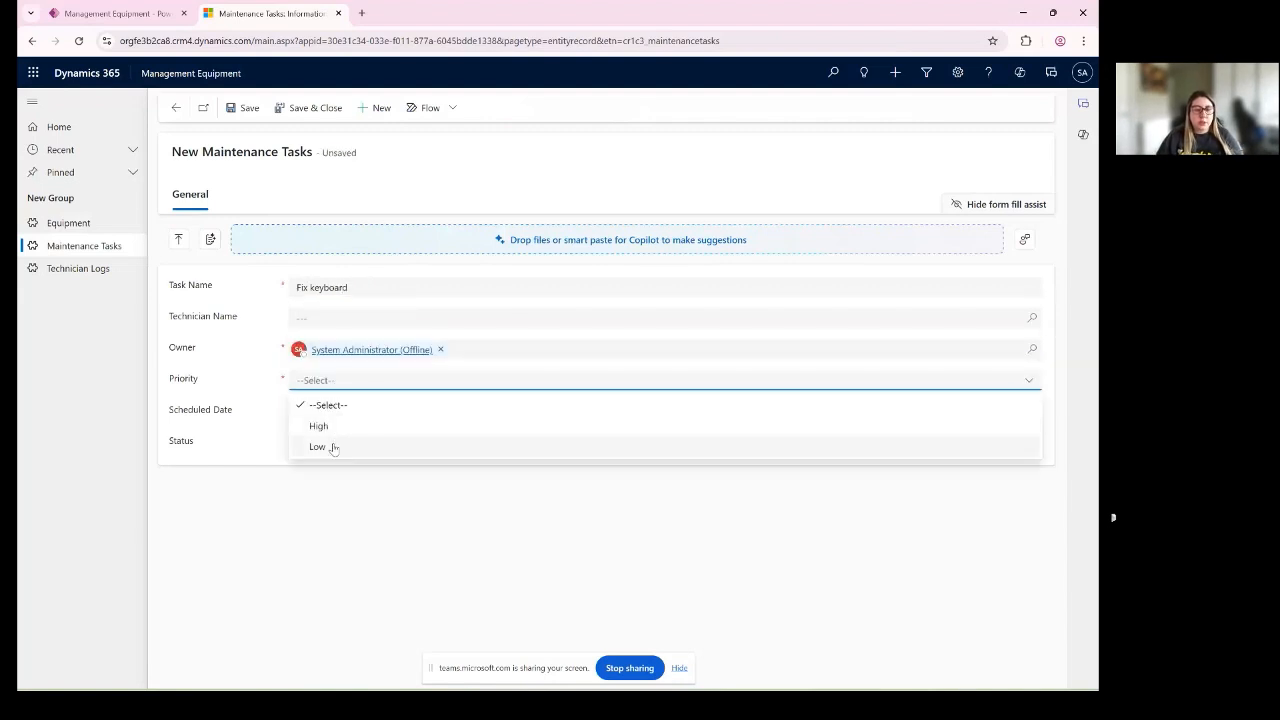
click(334, 428)
- Set the Fix keyboard task's Scheduled Date to 6/2/2025 at 11:30 AM
click(651, 413)
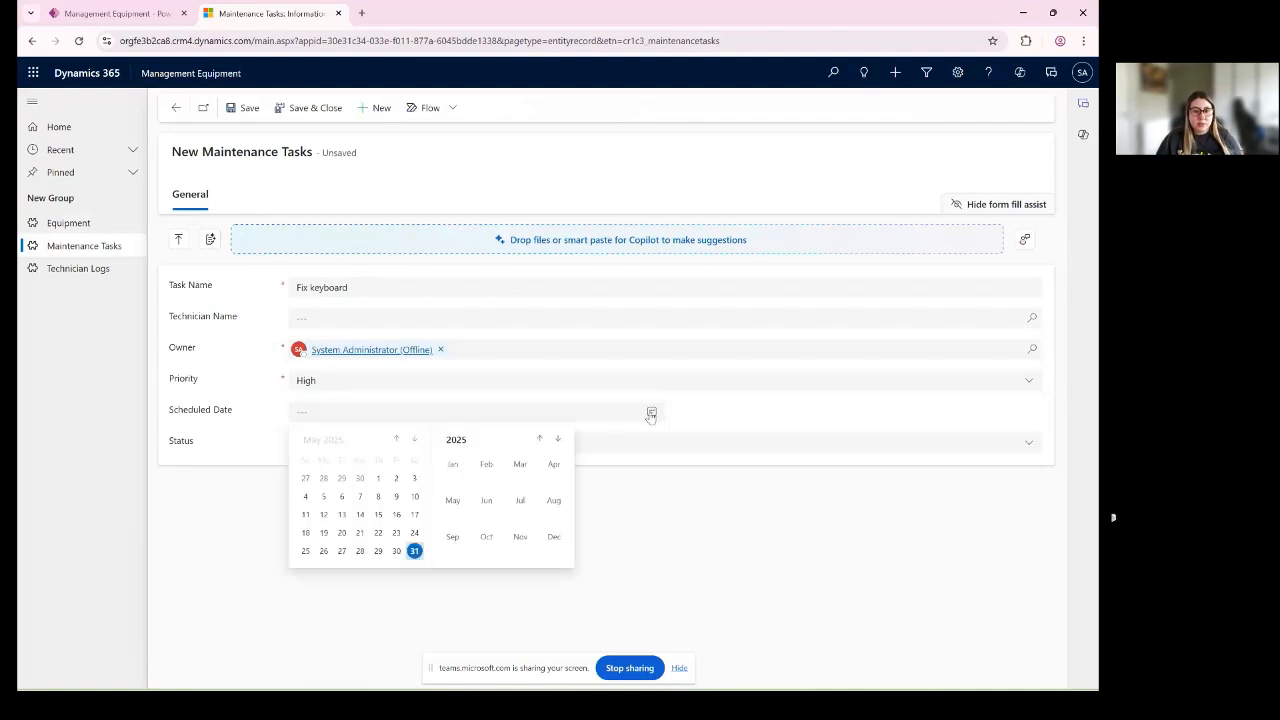
click(414, 439)
click(323, 478)
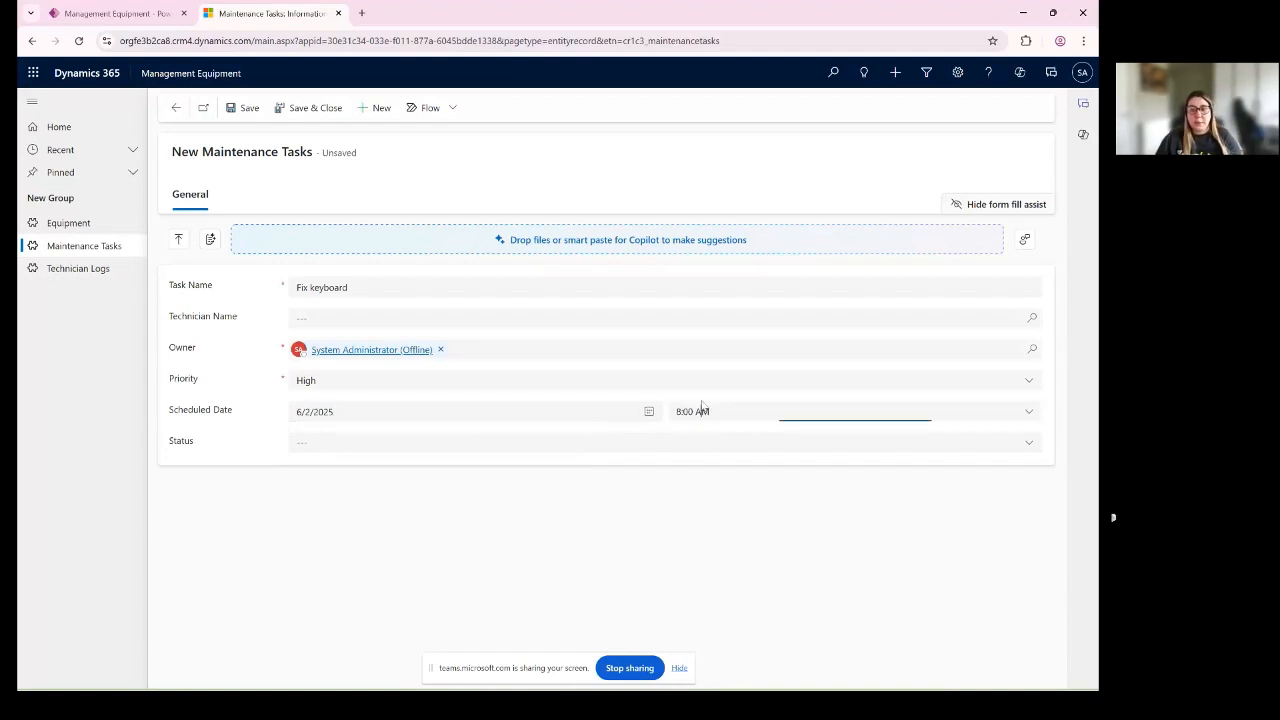
click(1033, 418)
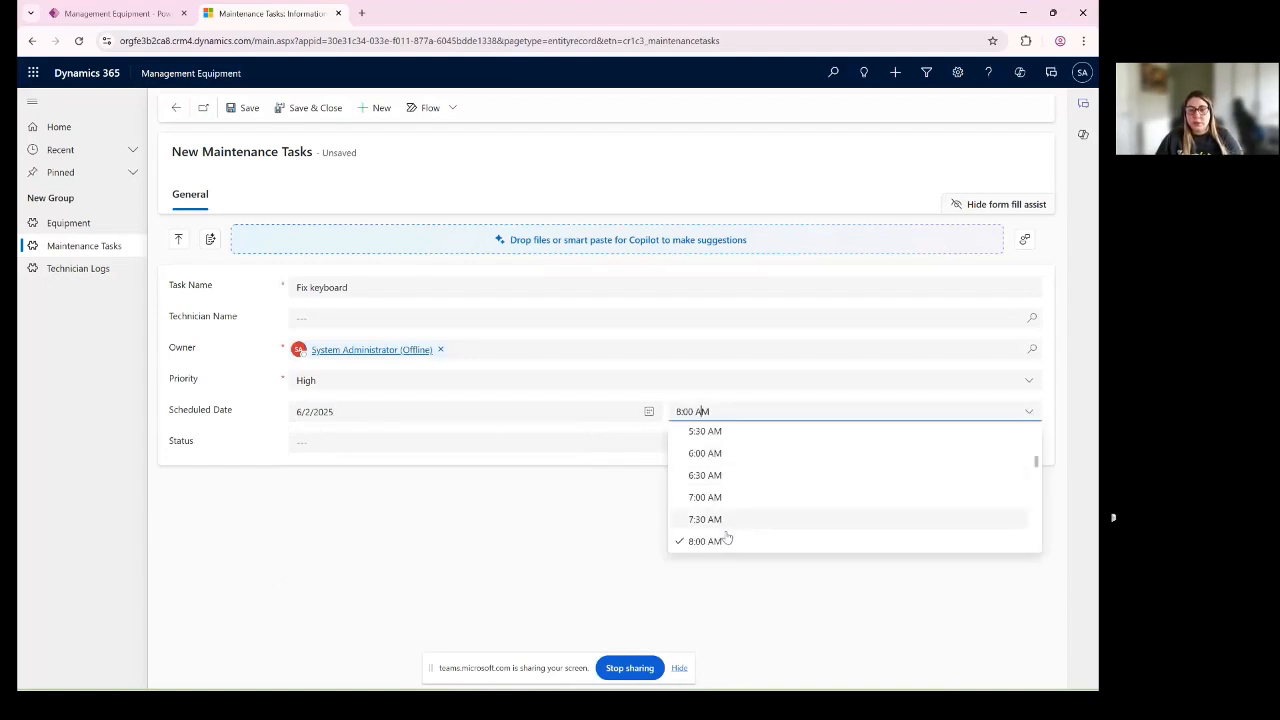
scroll(726, 534, down, 2)
click(726, 503)
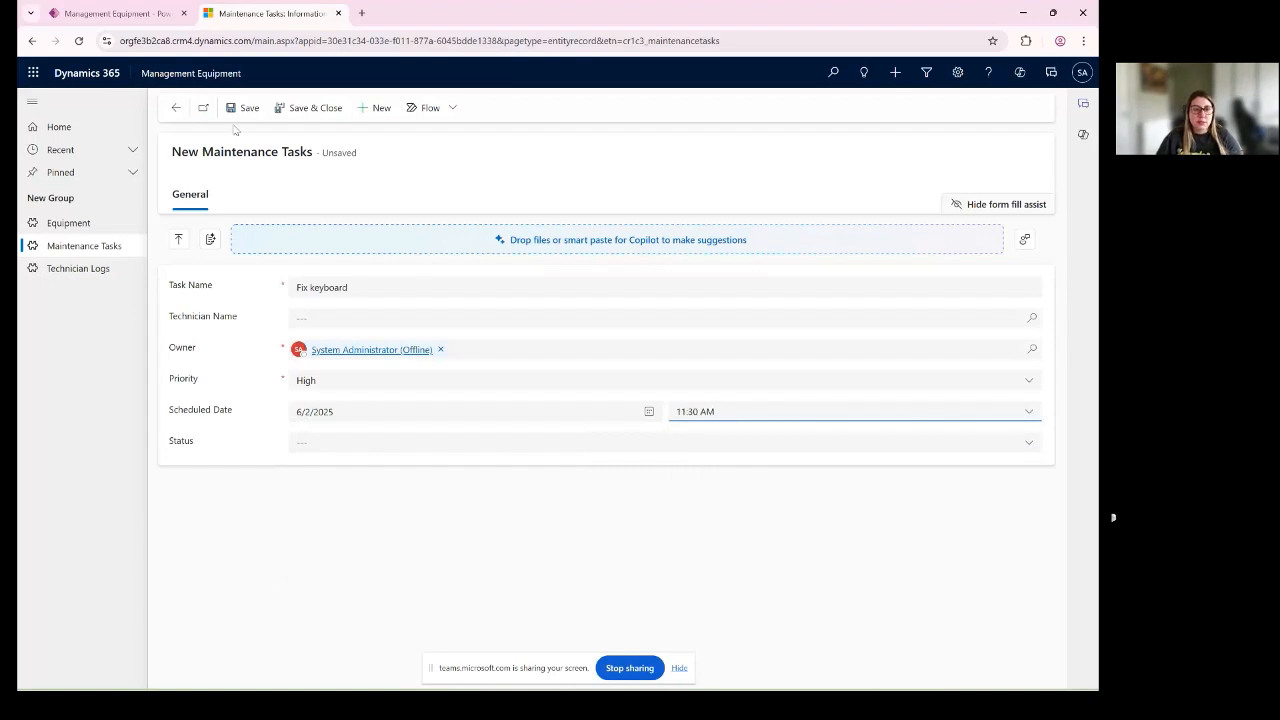
- Leave the Technician Name empty, then save and close the Fix keyboard task
click(331, 318)
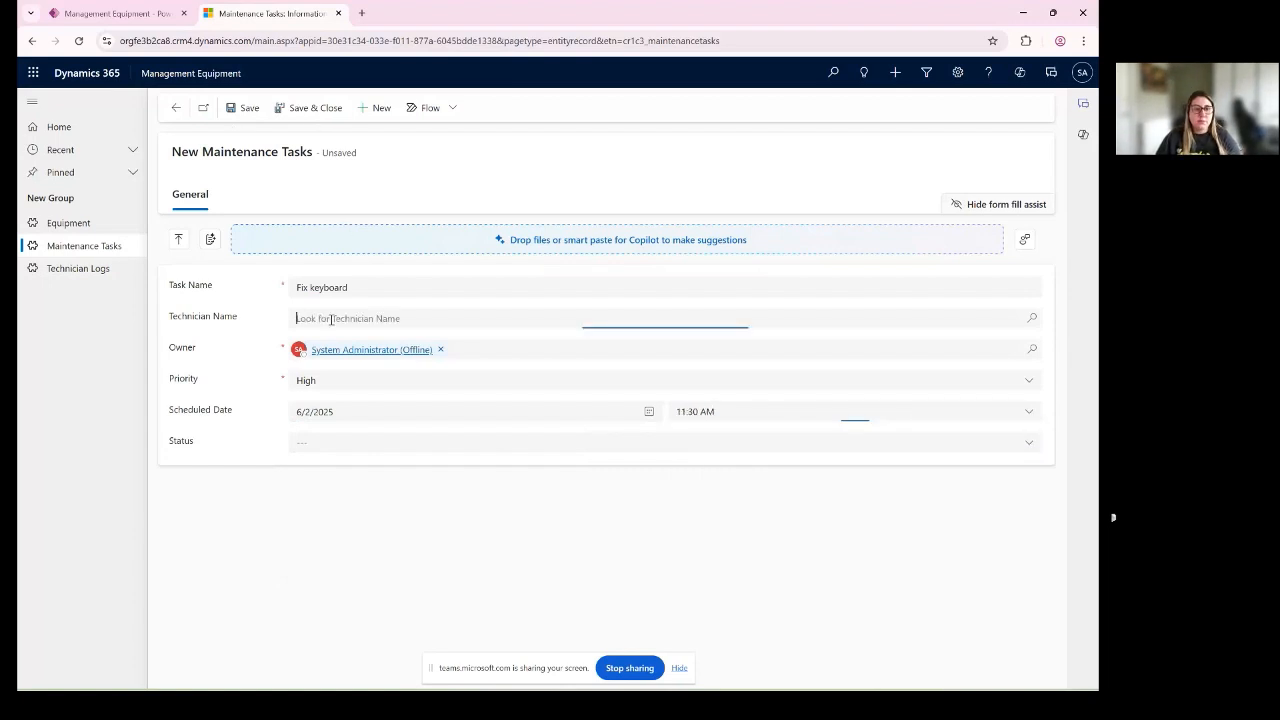
drag(172, 316, 240, 323)
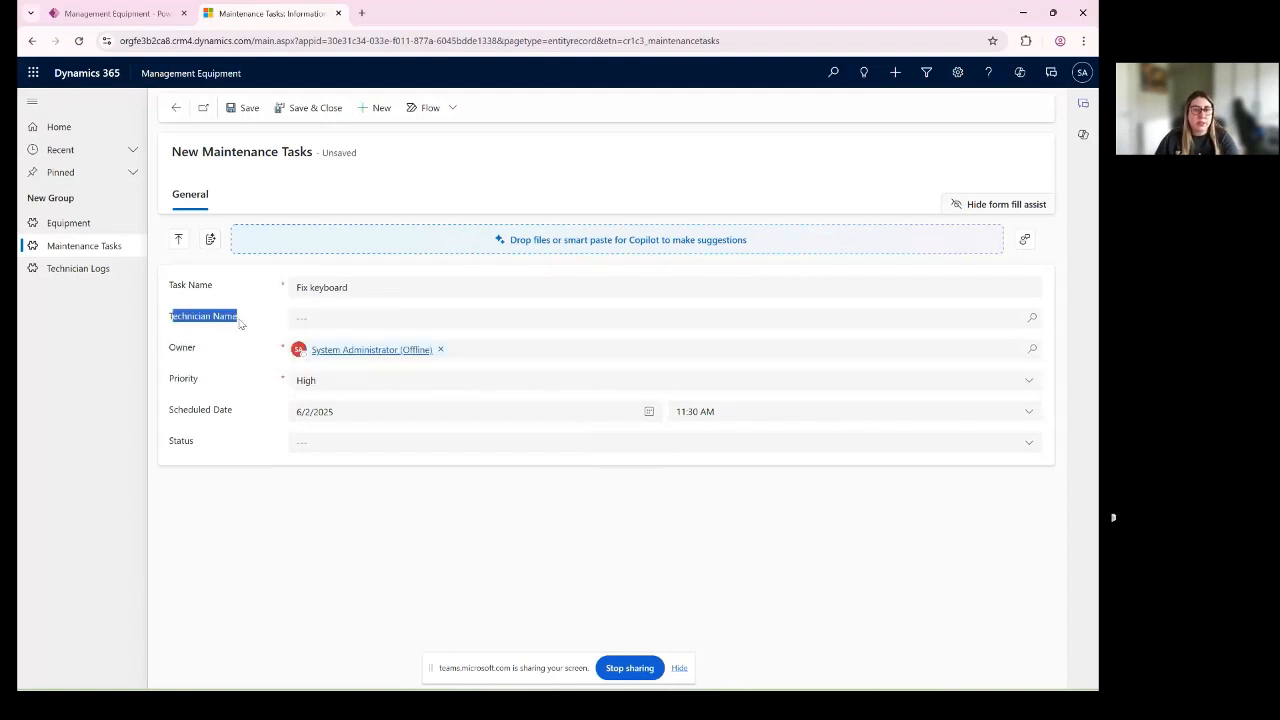
click(307, 117)
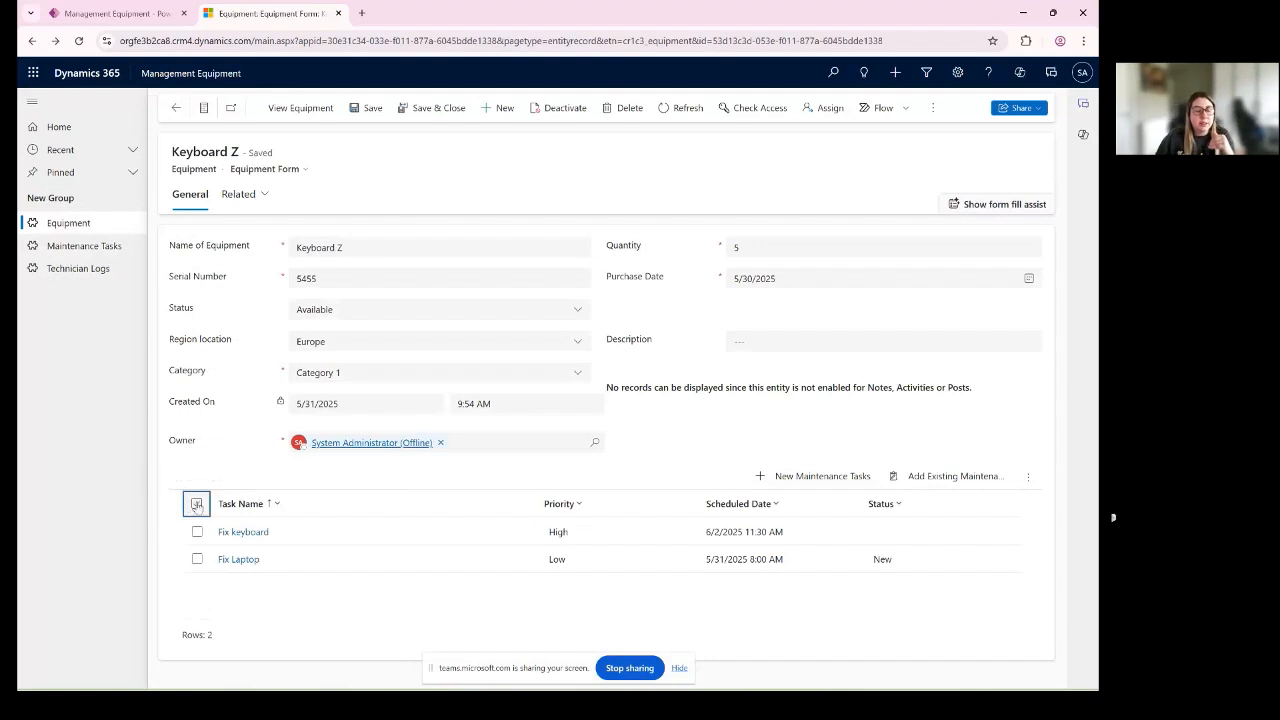
- Select both maintenance tasks of Keyboard Z, reduce the selection to Fix keyboard, and clear it
click(192, 506)
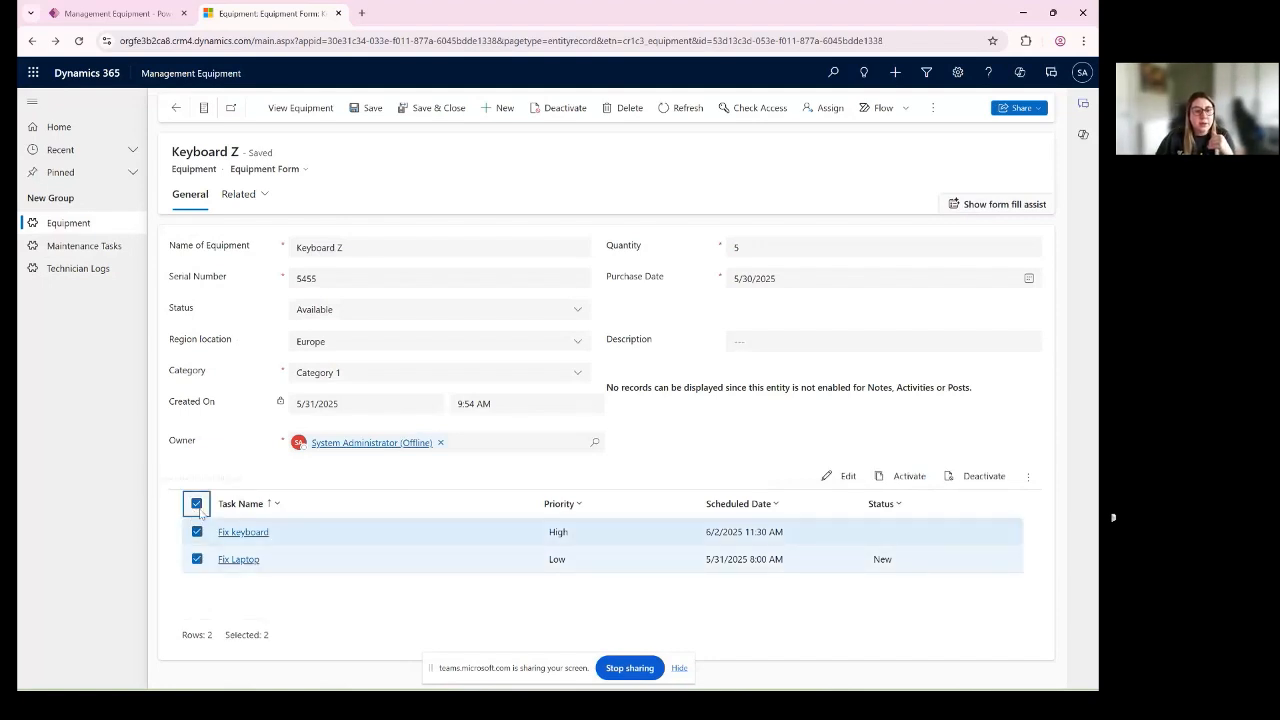
click(196, 503)
click(197, 532)
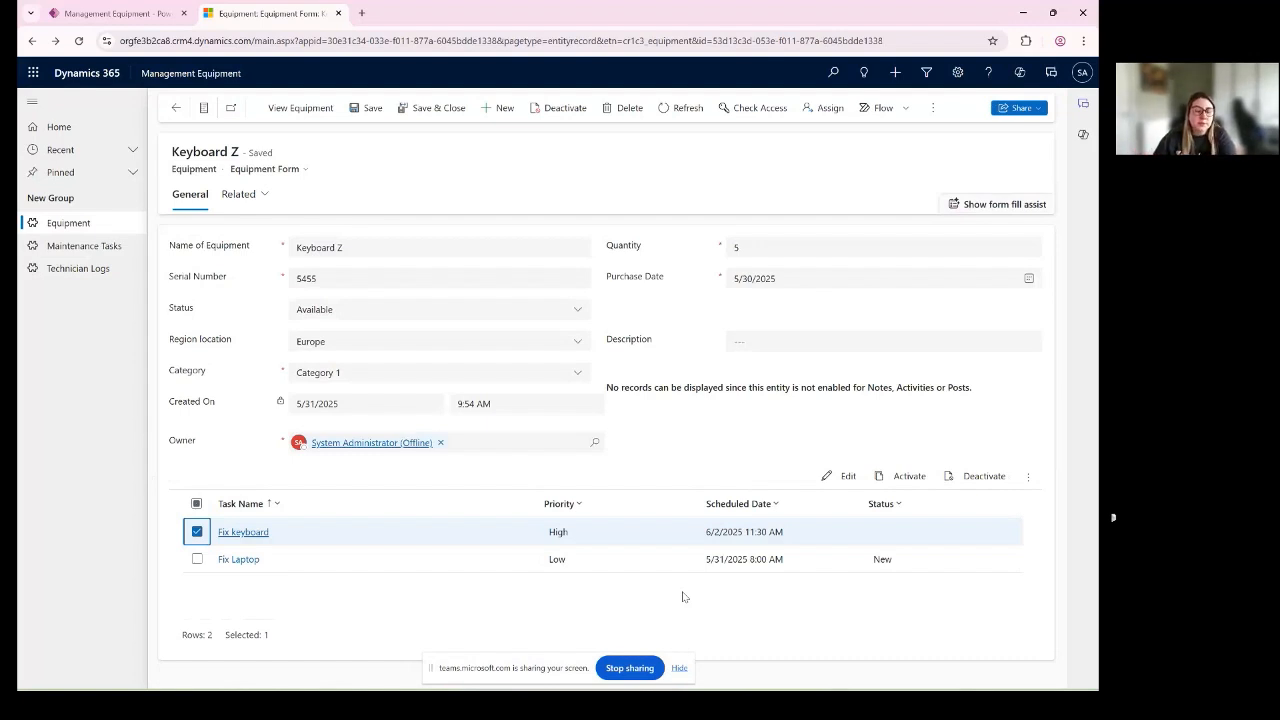
click(196, 503)
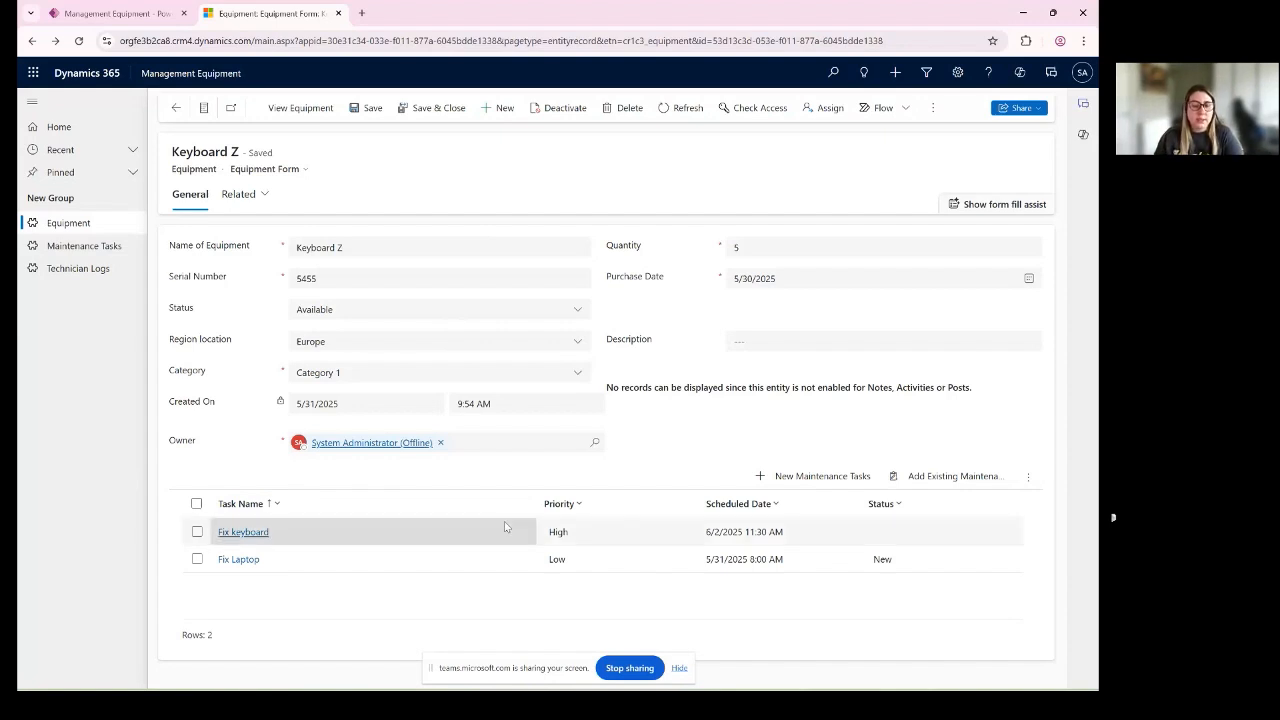
- Open the Fix keyboard task from the Keyboard Z record and review its Priority options
click(401, 538)
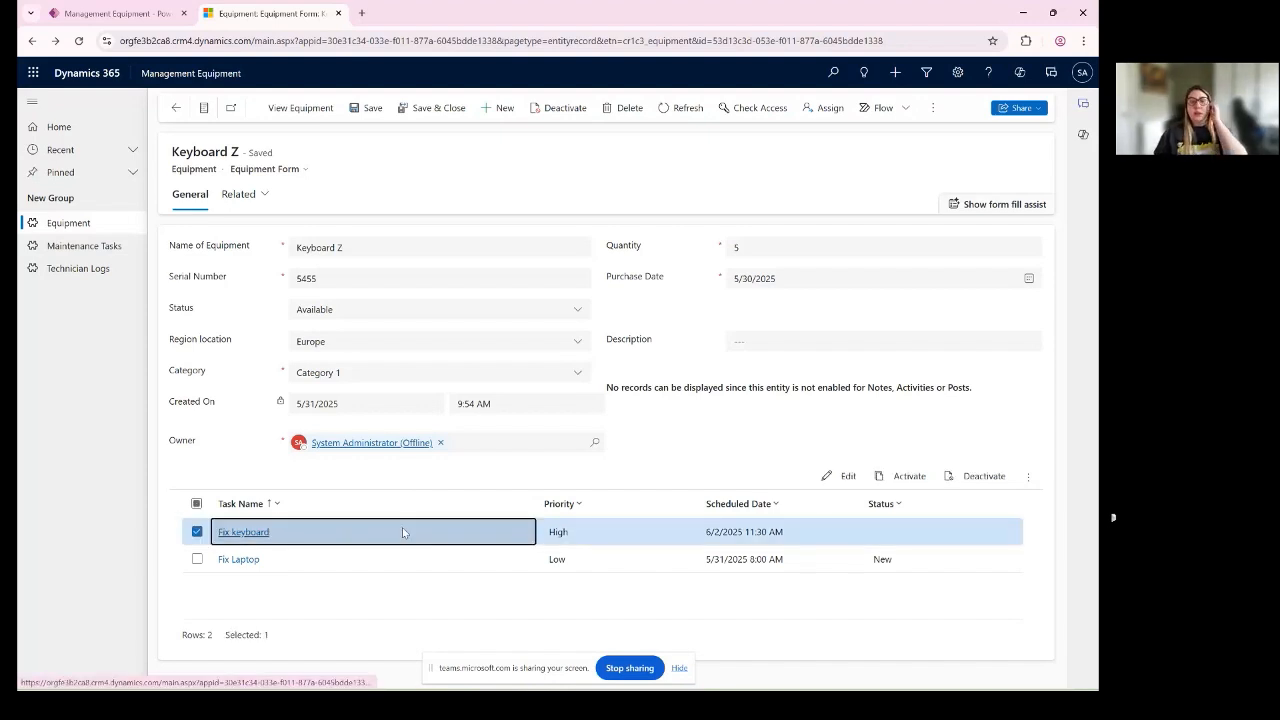
double_click(402, 529)
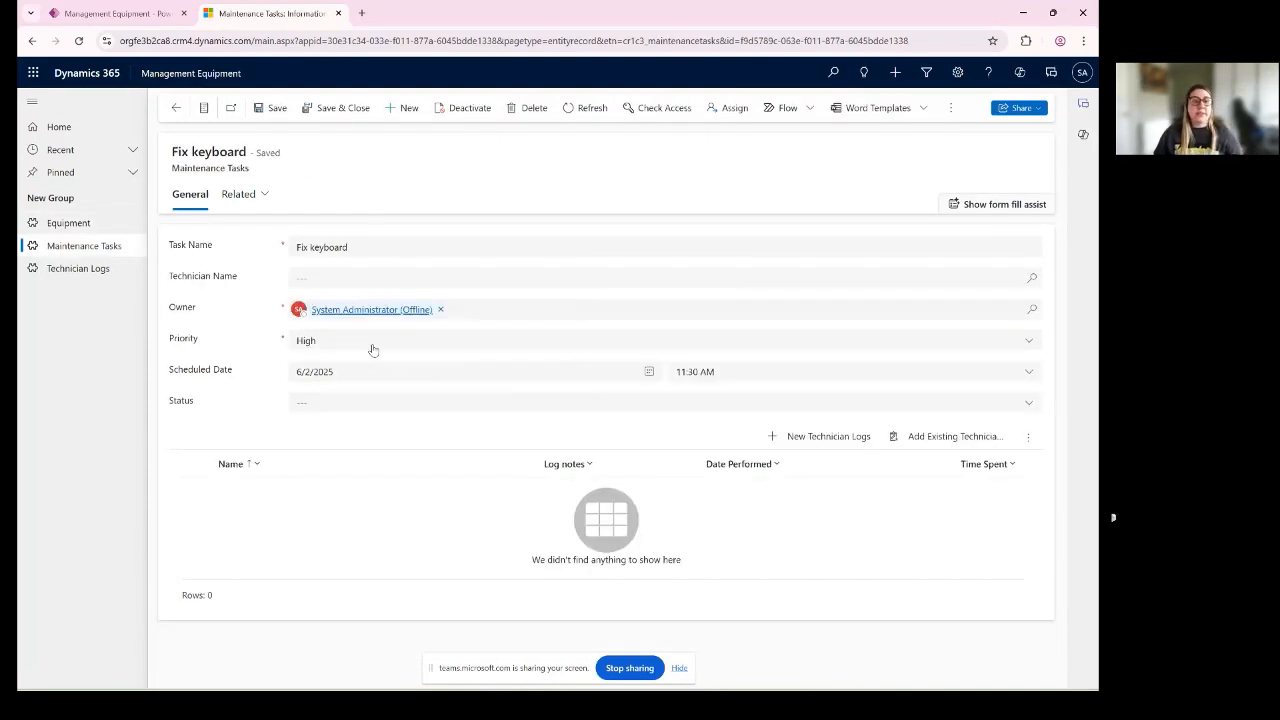
click(318, 345)
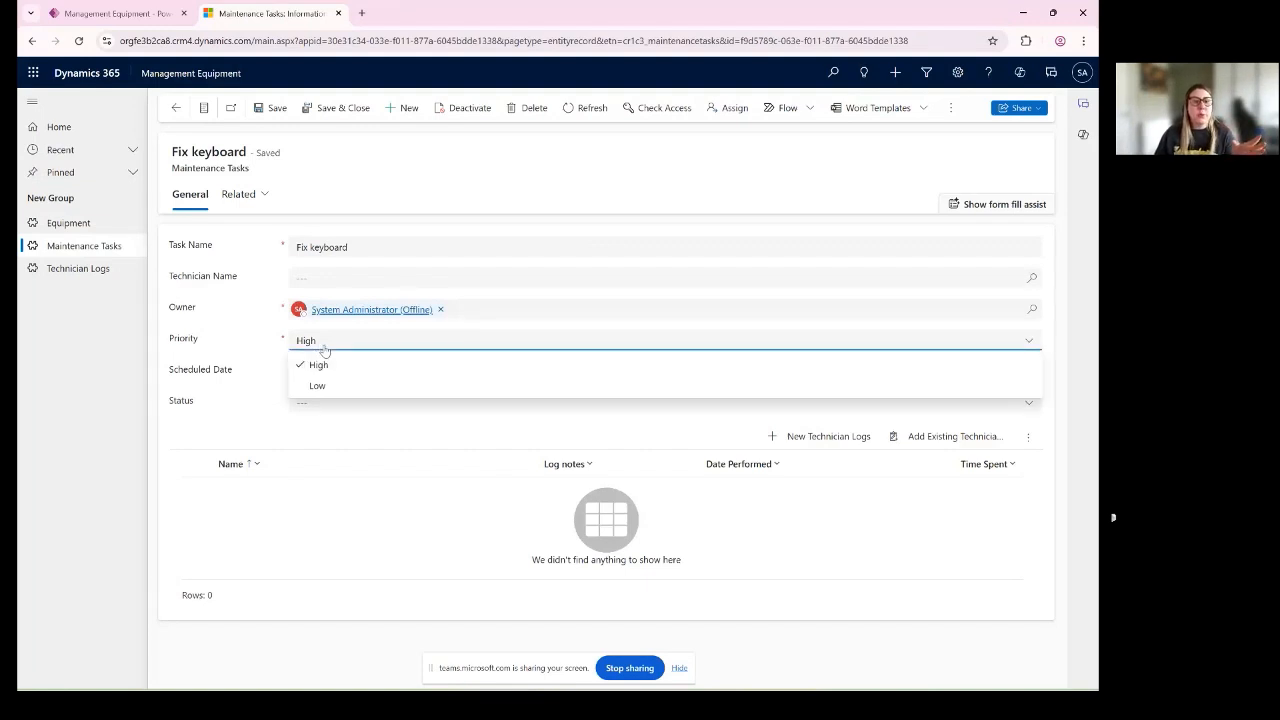
click(309, 350)
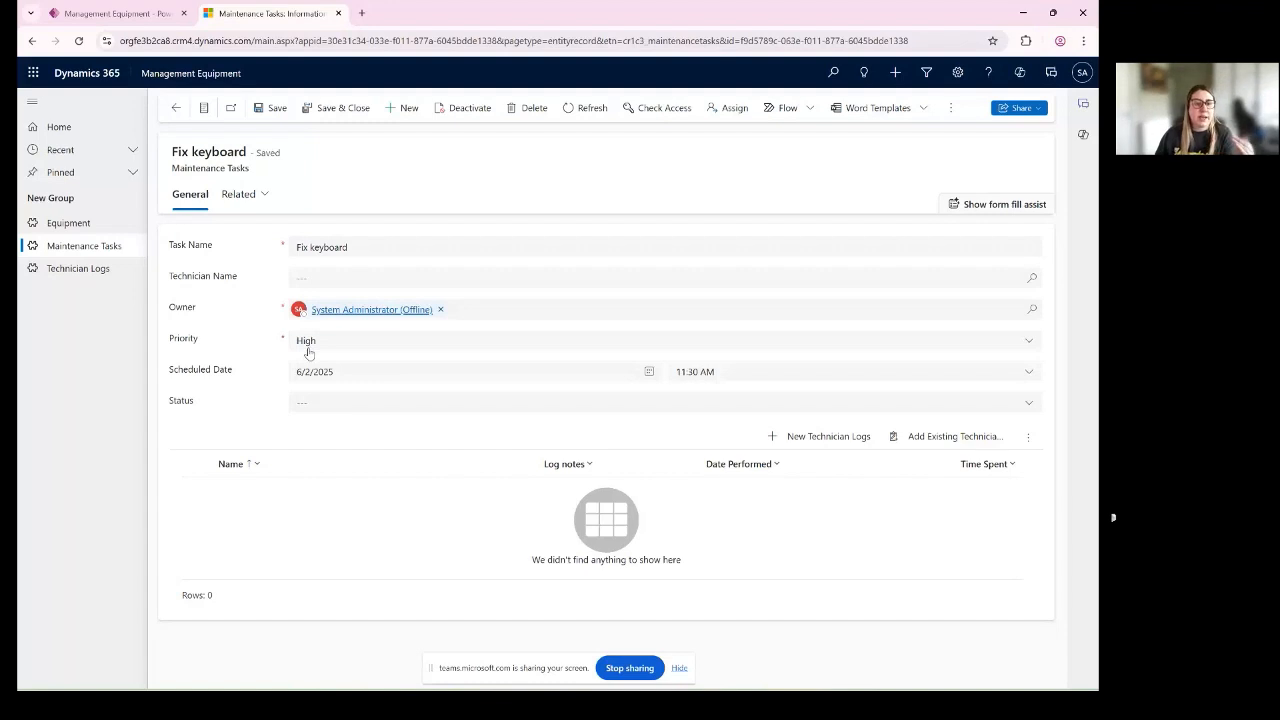
click(312, 349)
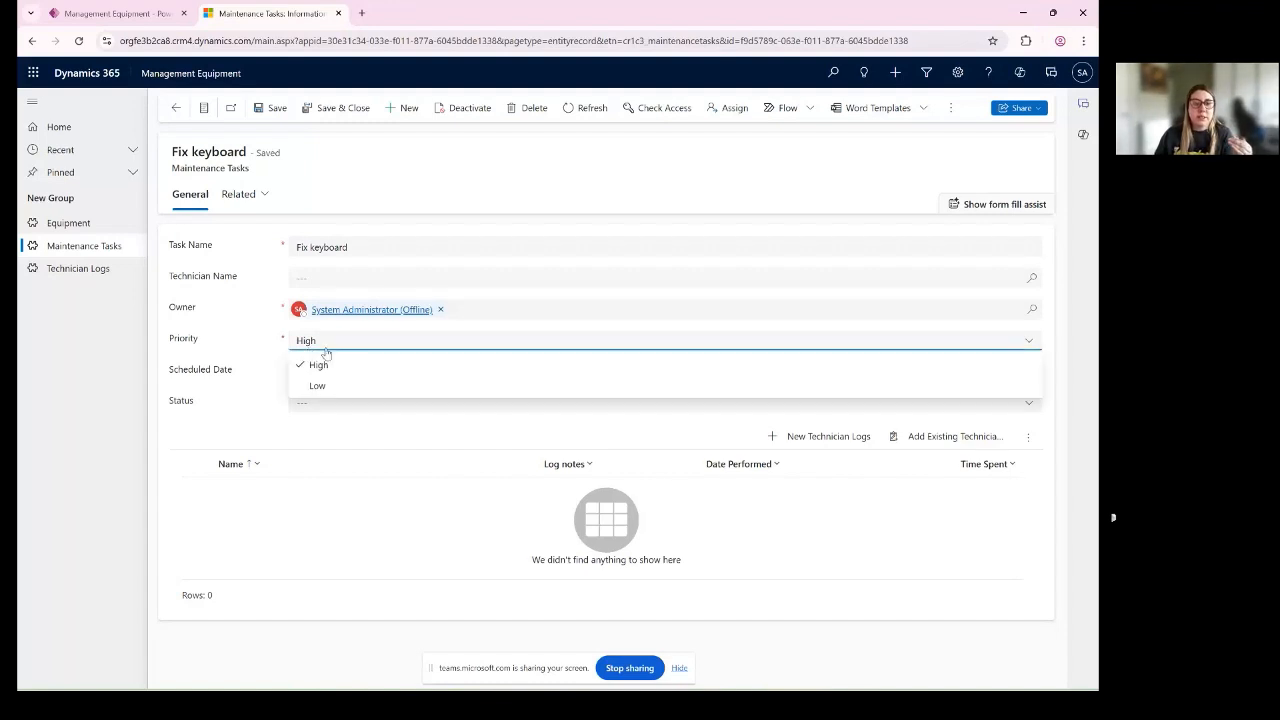
click(252, 352)
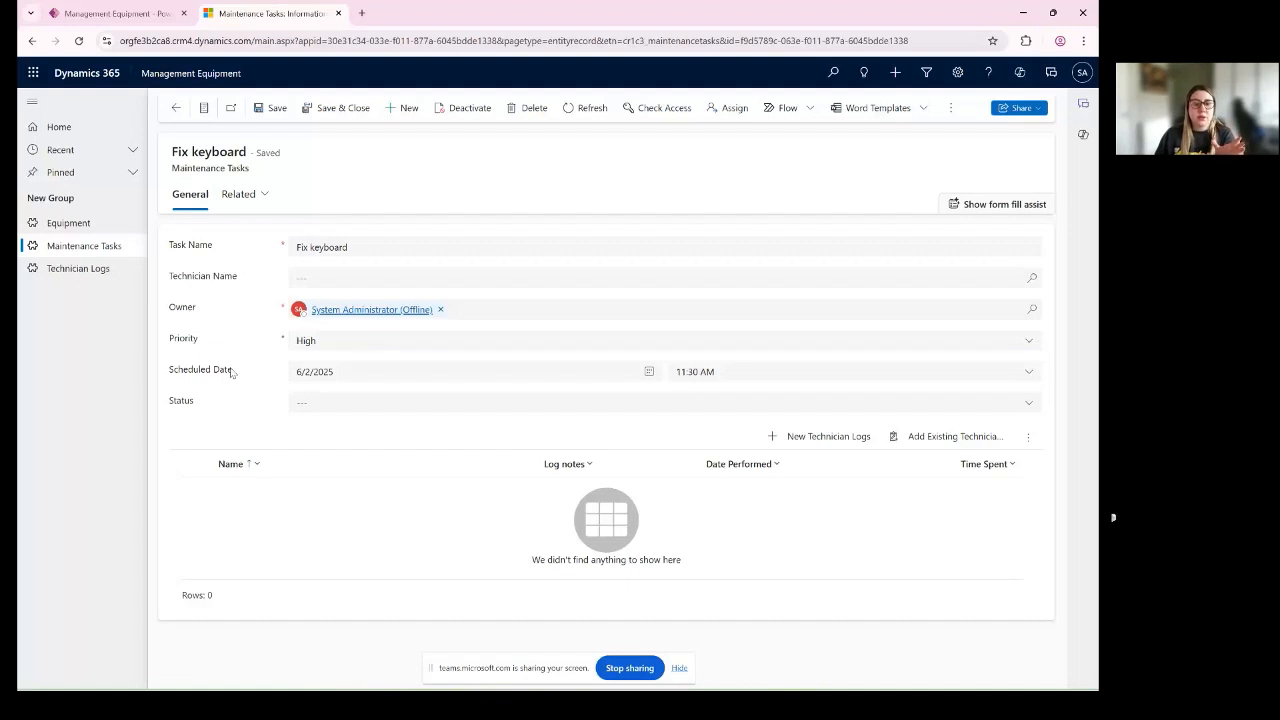
- Create a new maintenance task named "Task 1" with High priority and save it
click(403, 108)
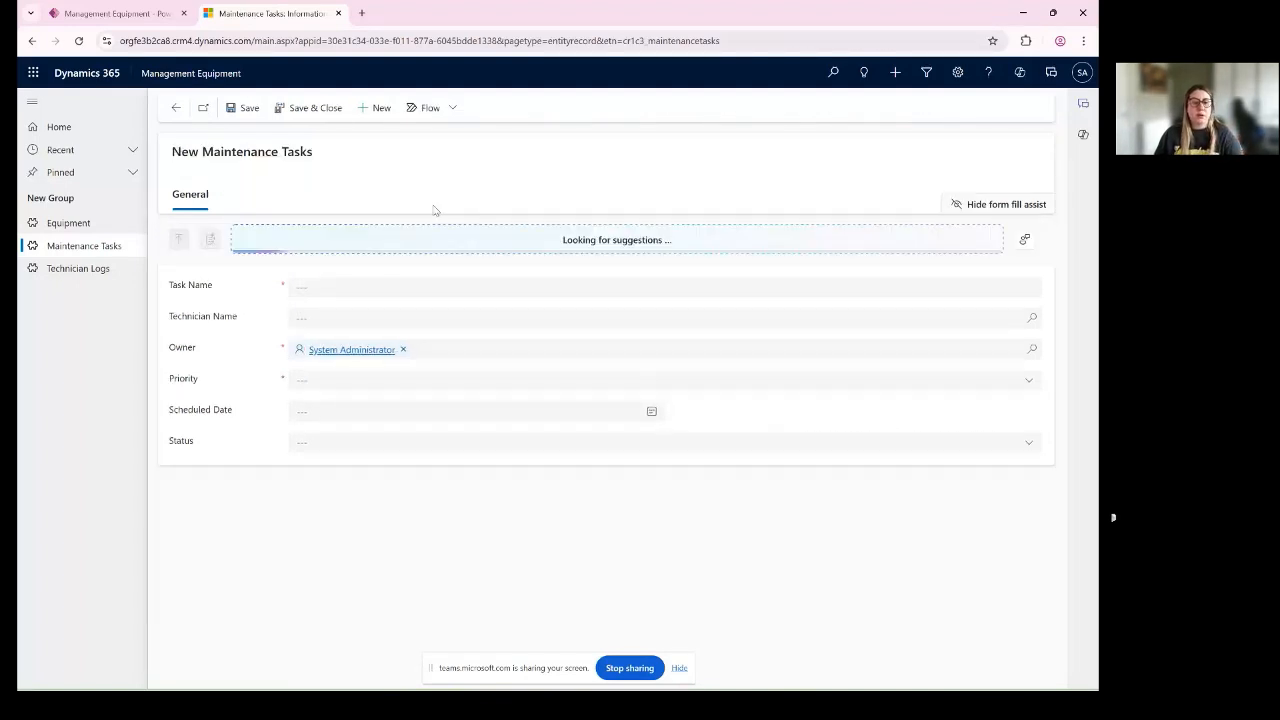
click(341, 290)
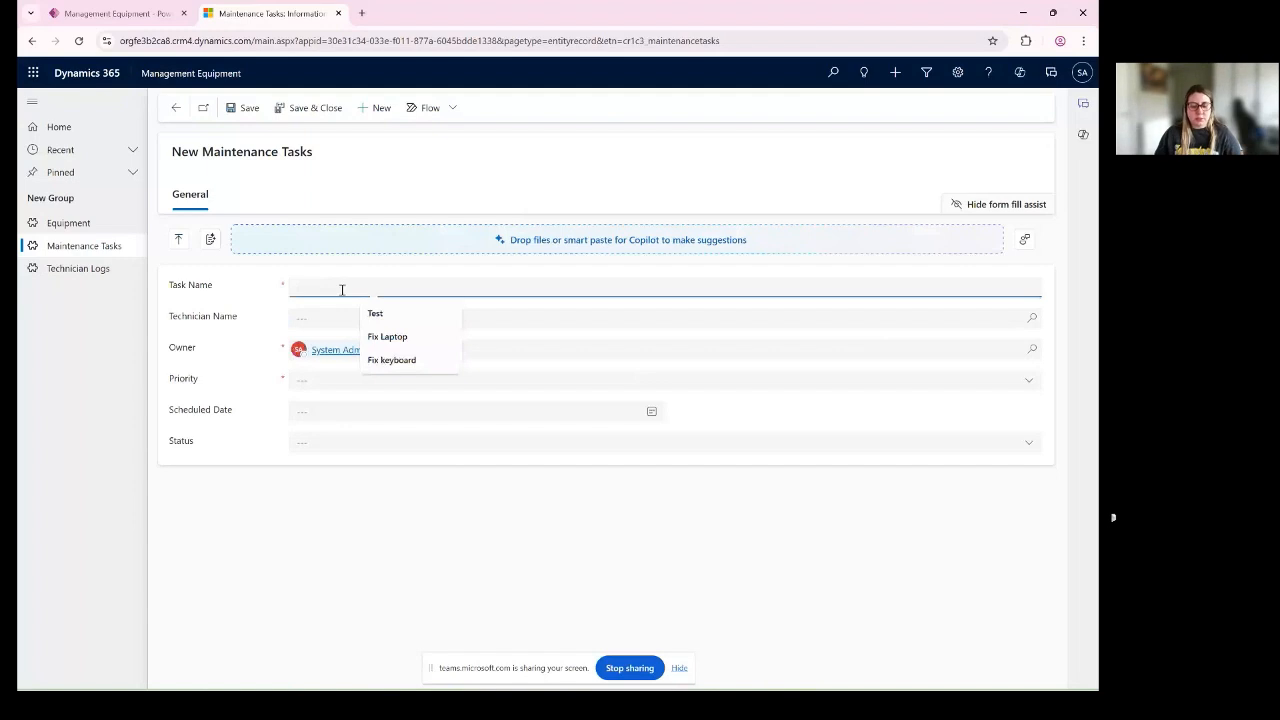
text(Task 1)
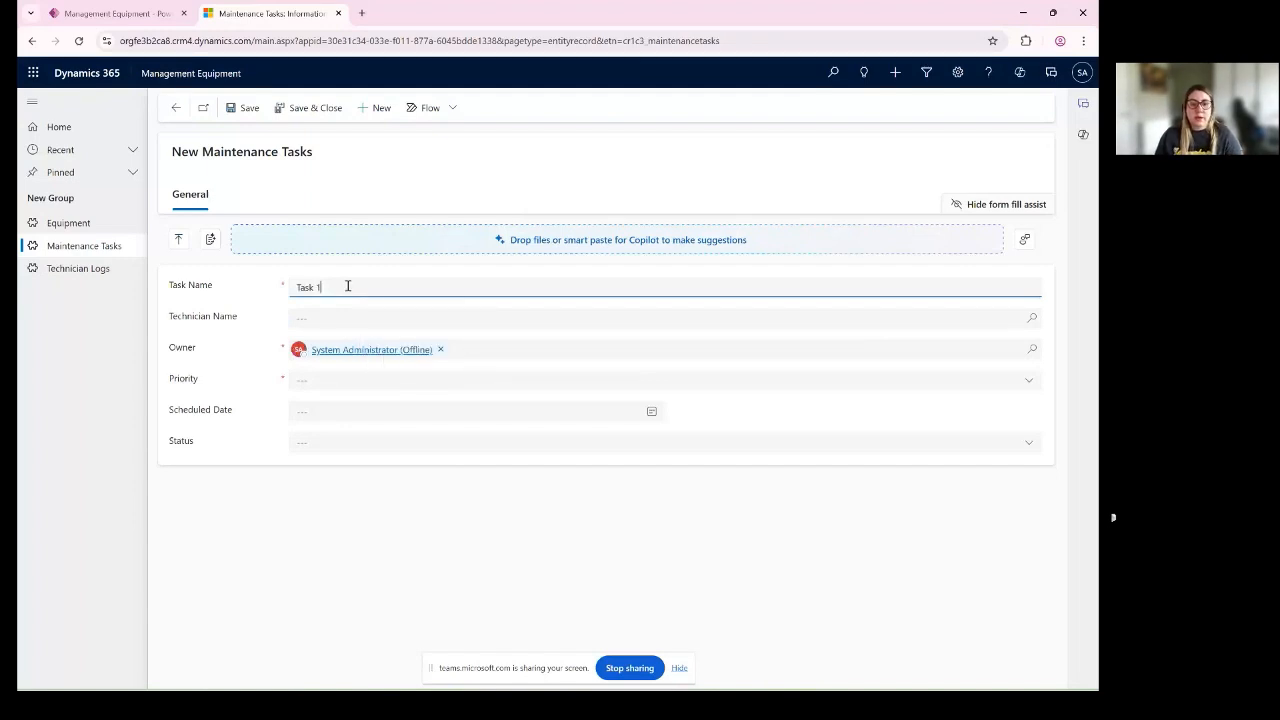
click(992, 379)
click(318, 426)
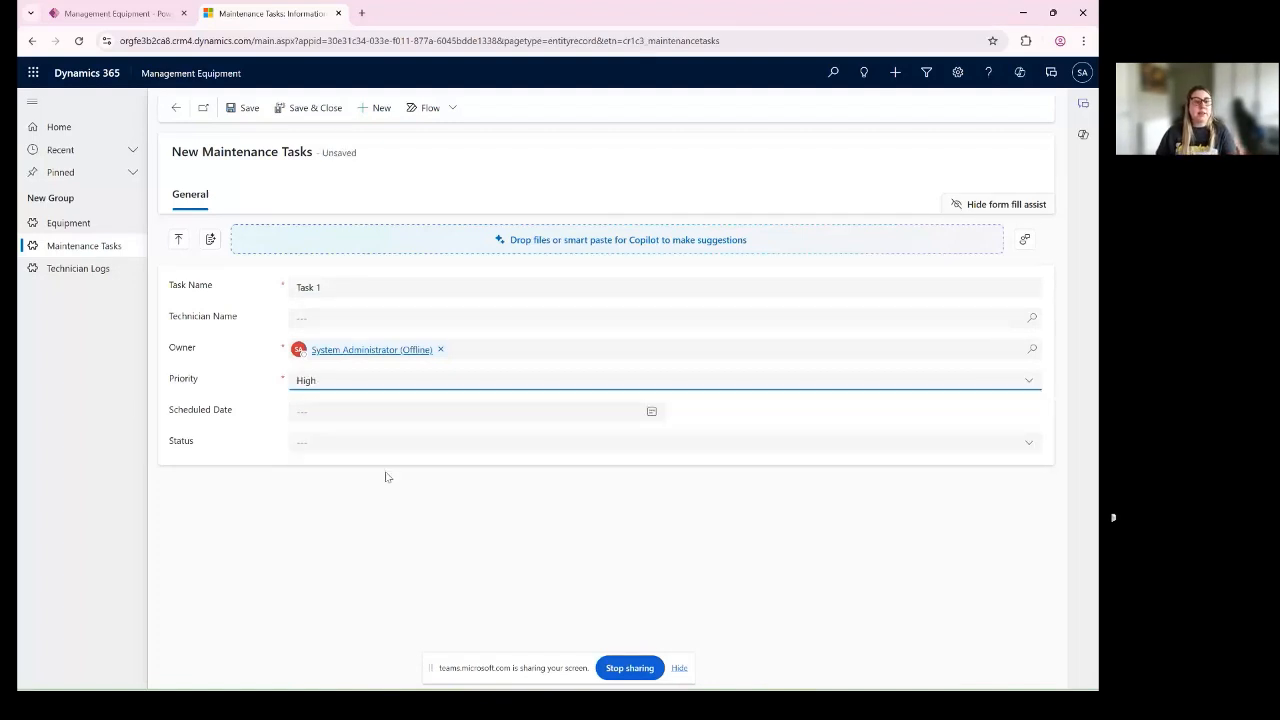
click(288, 110)
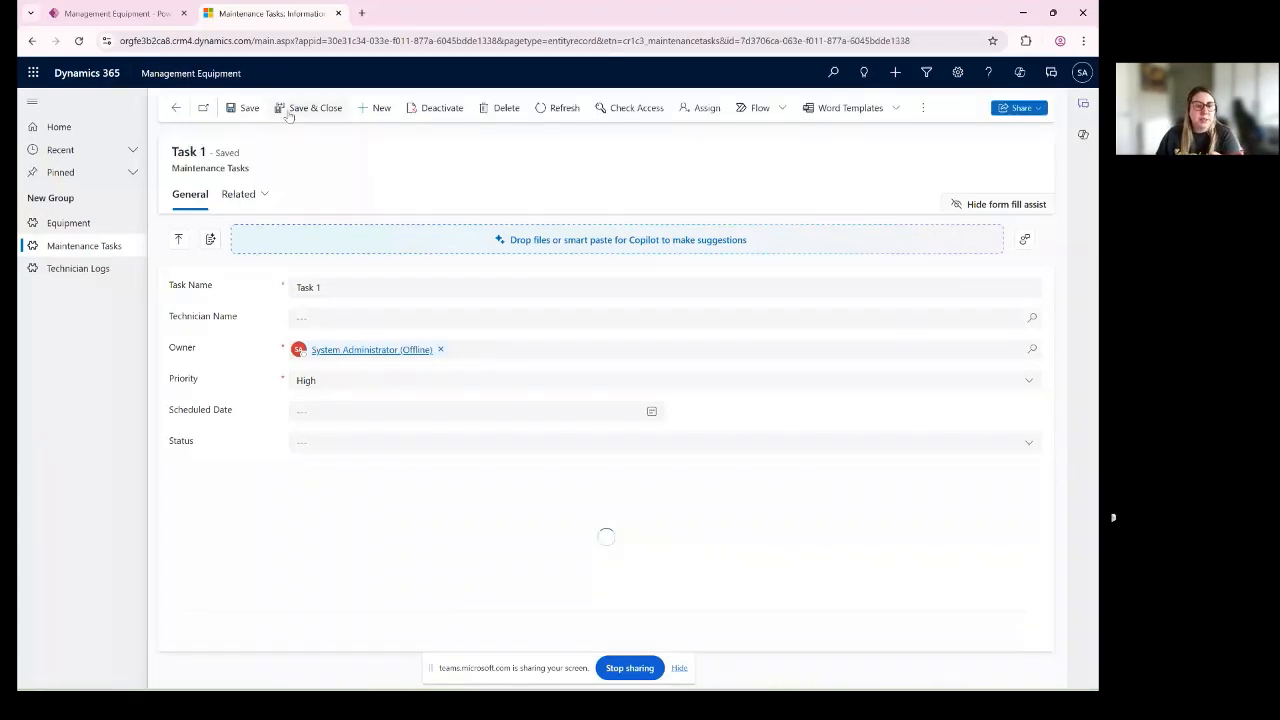
- Inspect Task 1's empty Scheduled Date field and its calendar, and go back to the Keyboard Z equipment record
triple_click(178, 415)
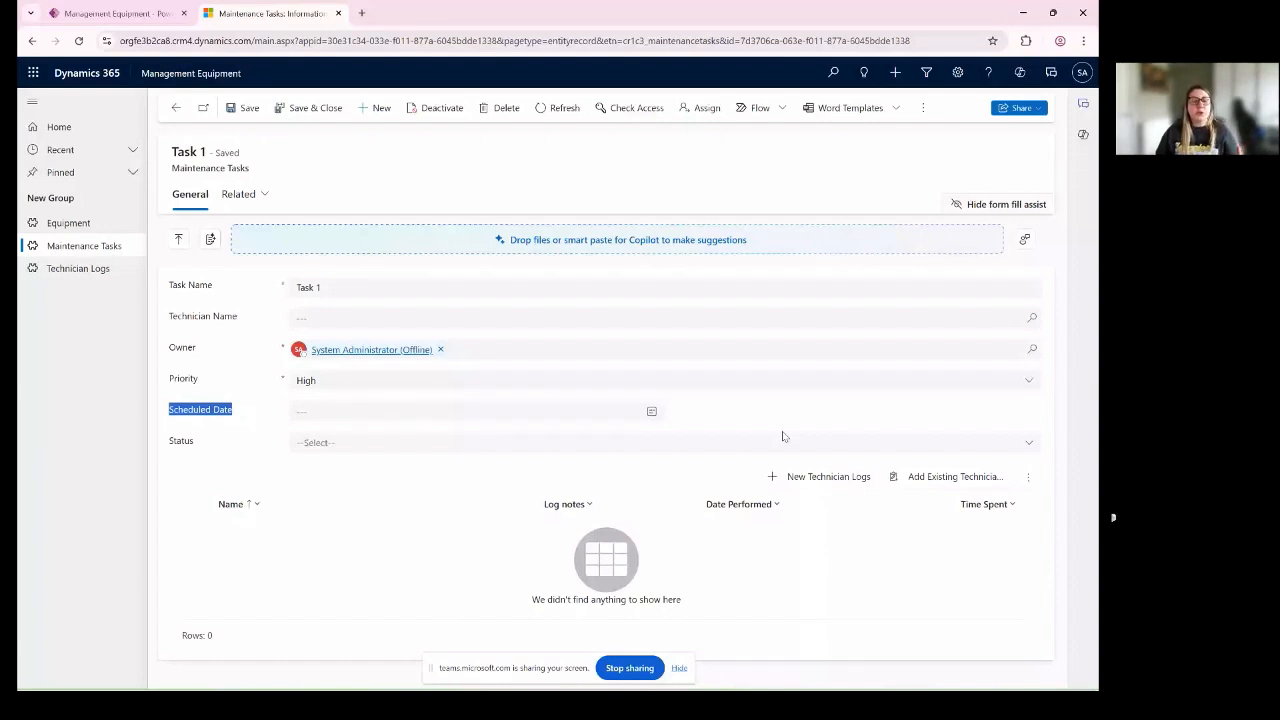
click(261, 402)
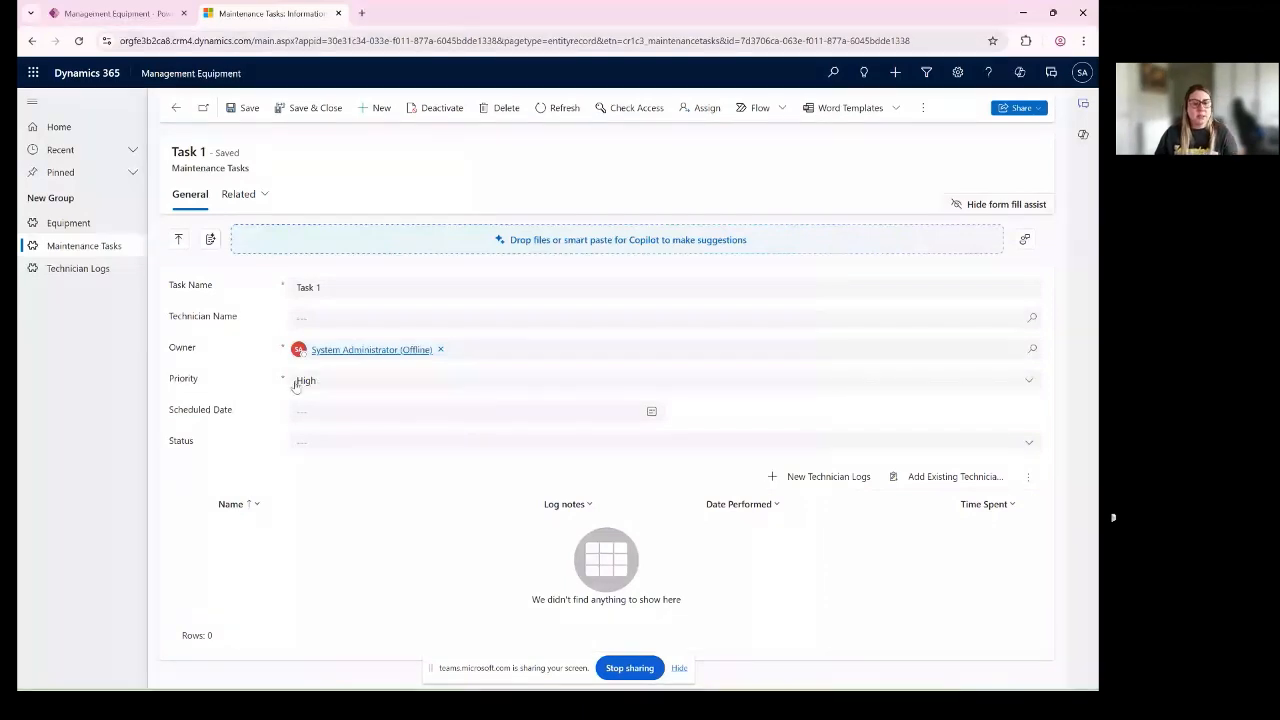
click(314, 413)
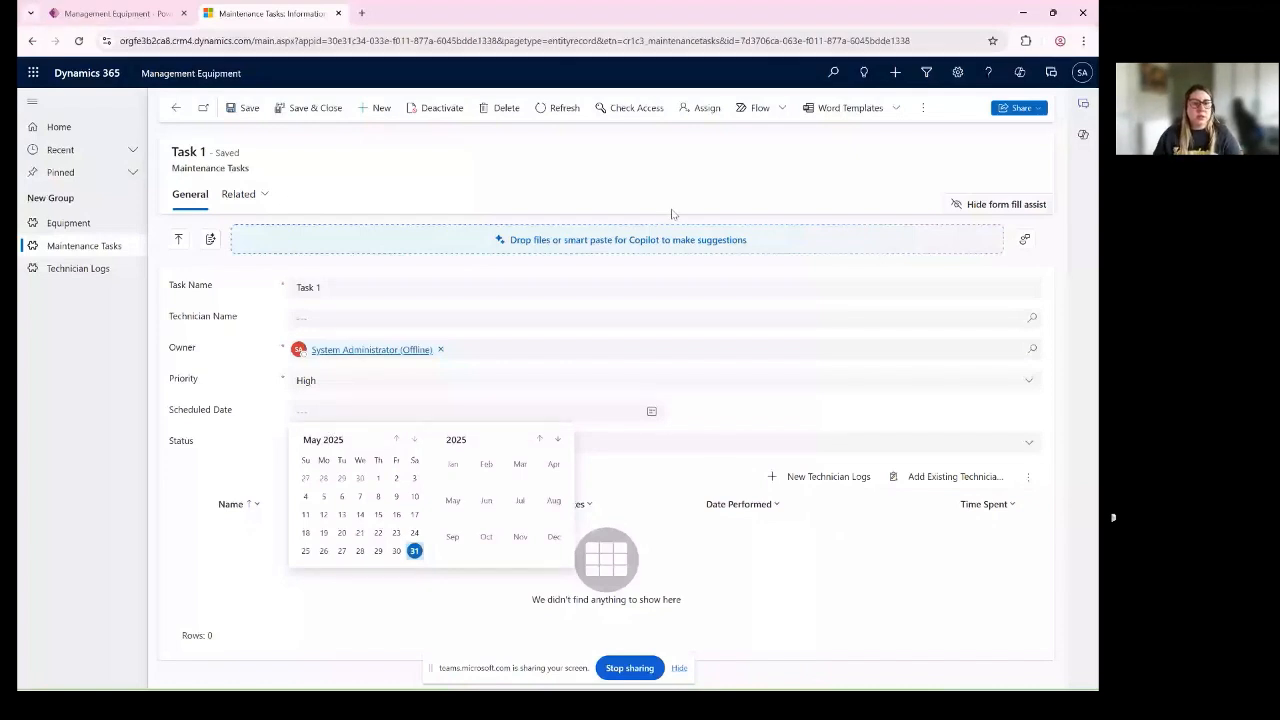
click(172, 115)
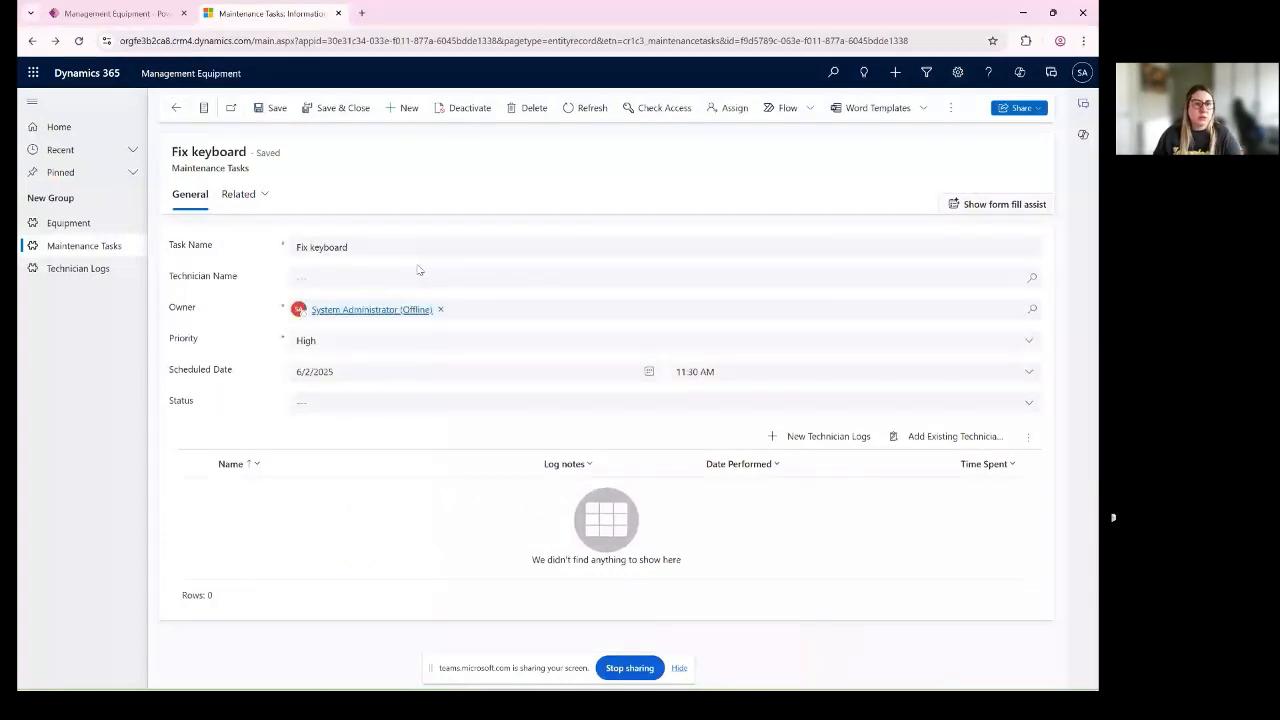
click(176, 108)
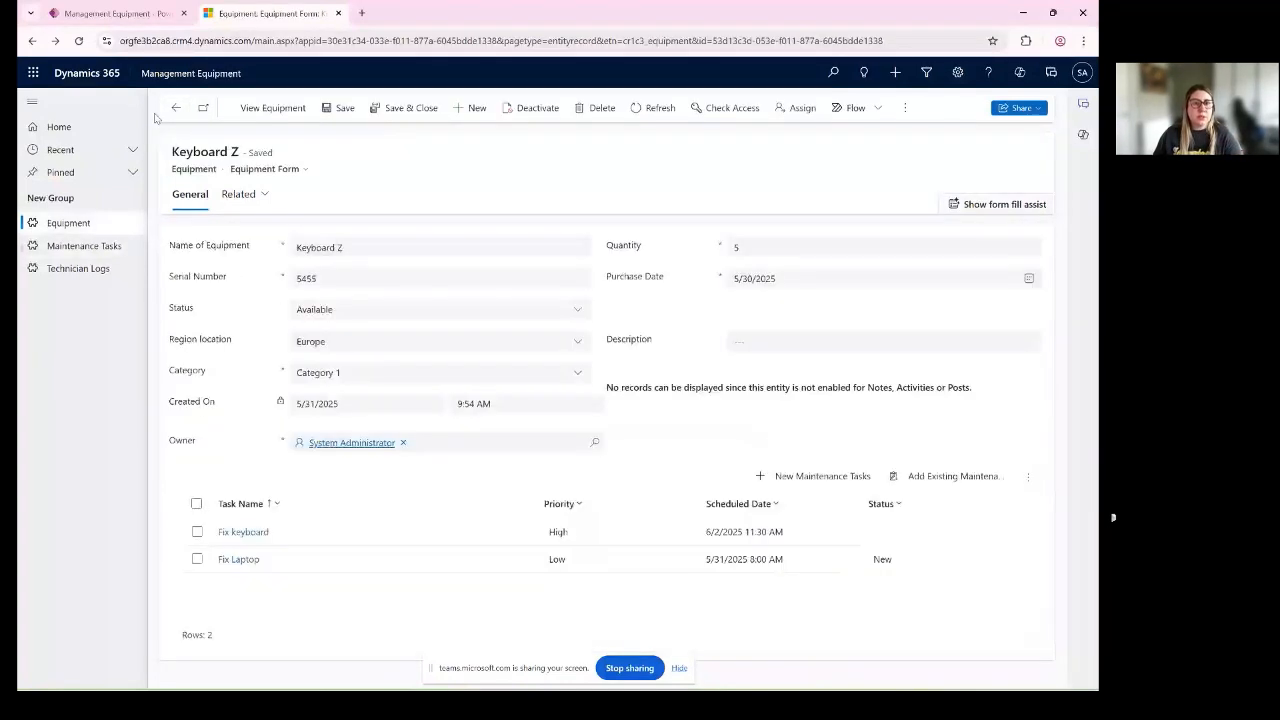
- Close the running app, return to the Tech Styler Class solution, and start a new business rule for the Maintenance Tasks table
click(338, 13)
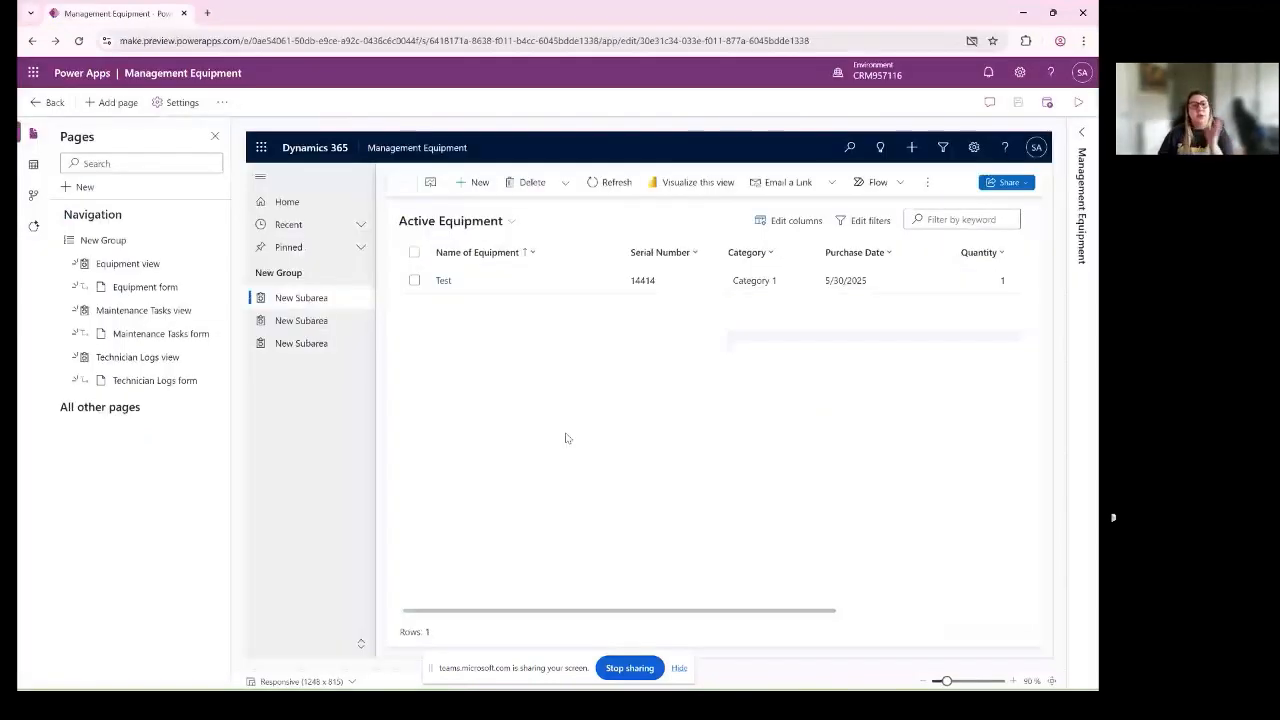
click(55, 104)
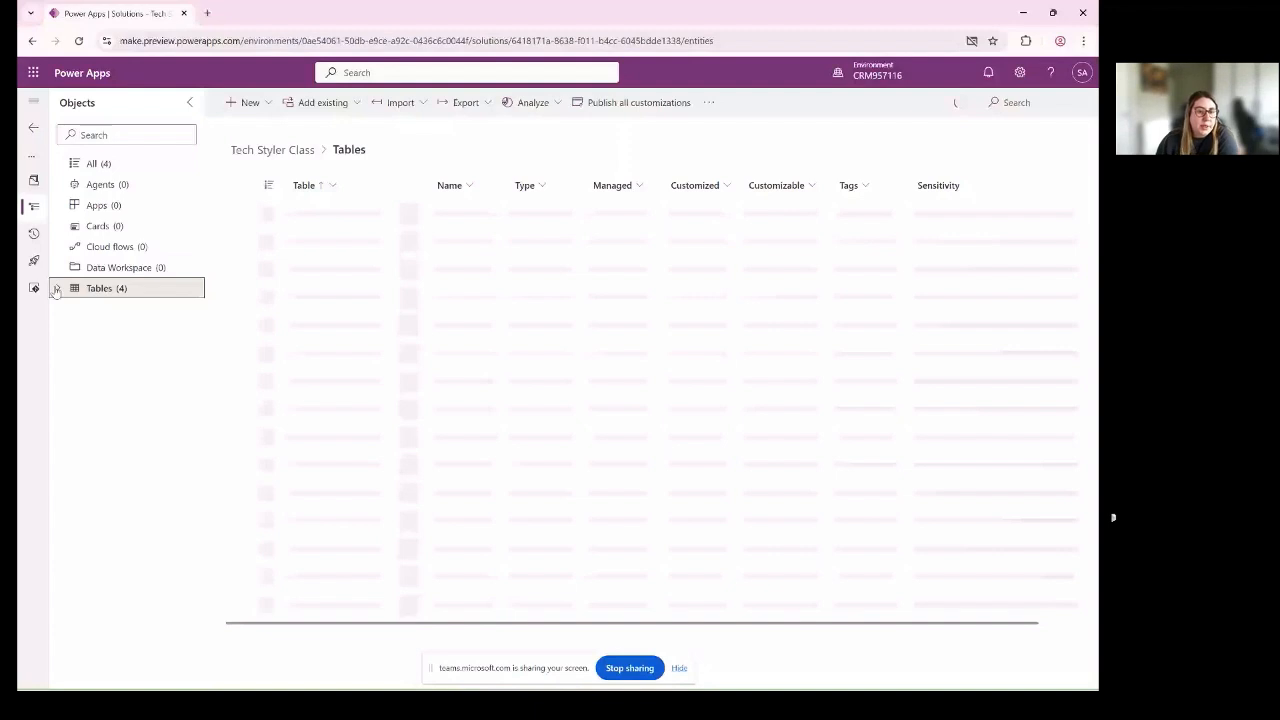
click(56, 288)
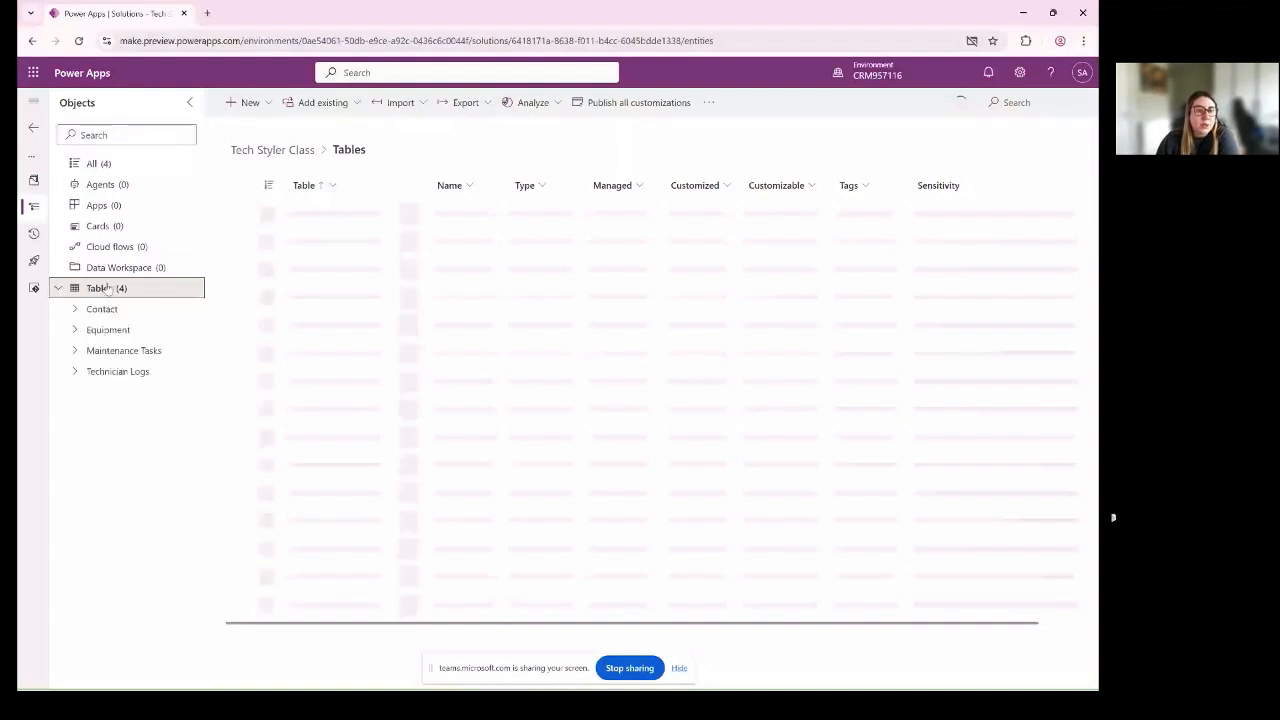
click(78, 392)
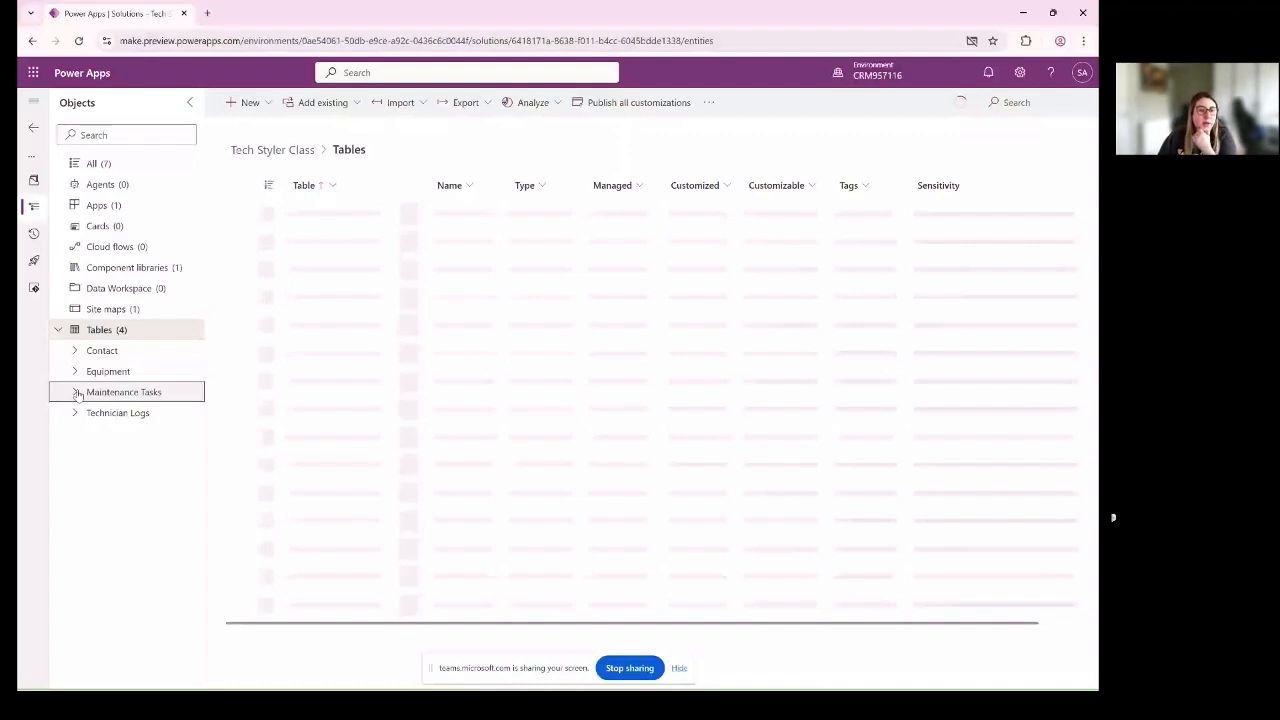
click(78, 392)
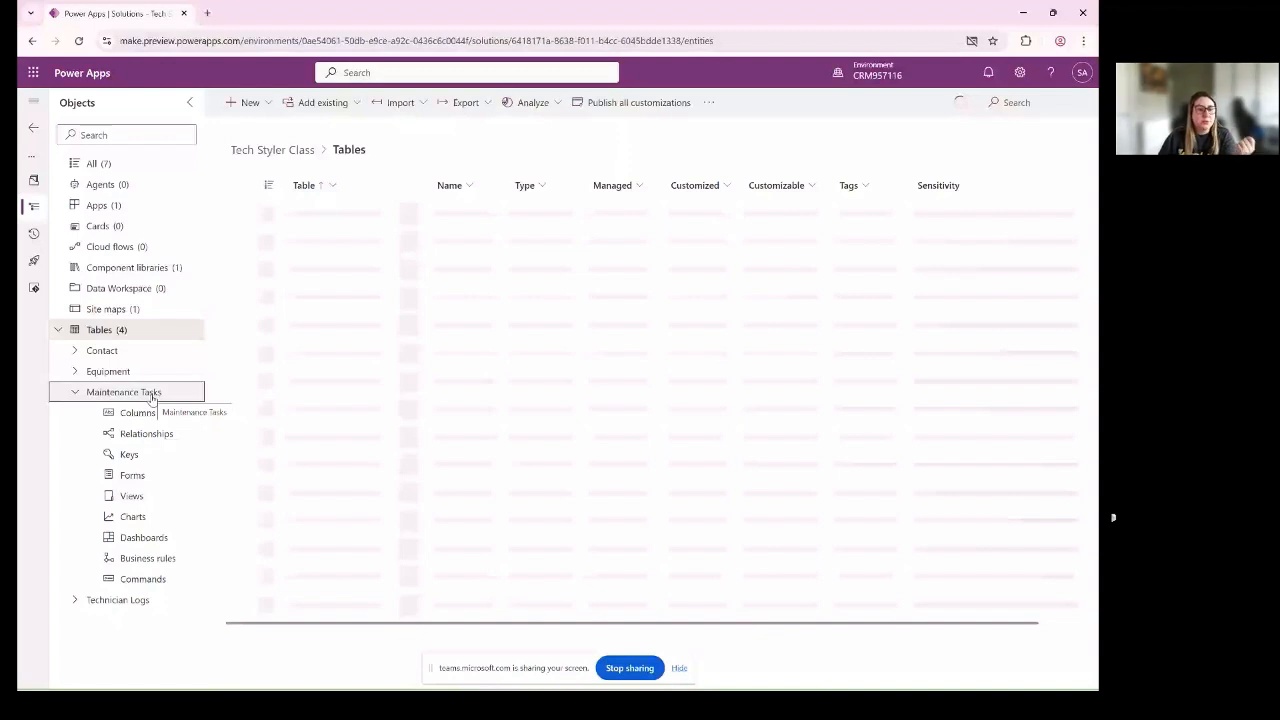
click(148, 560)
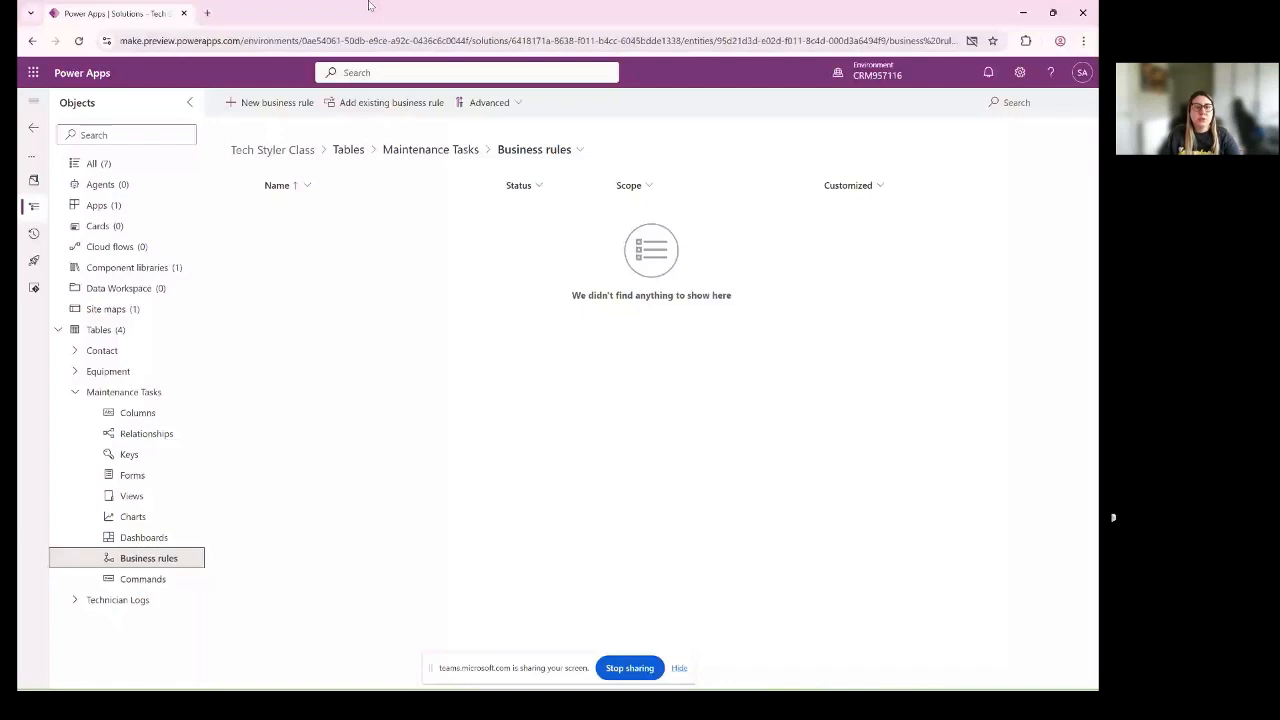
click(285, 104)
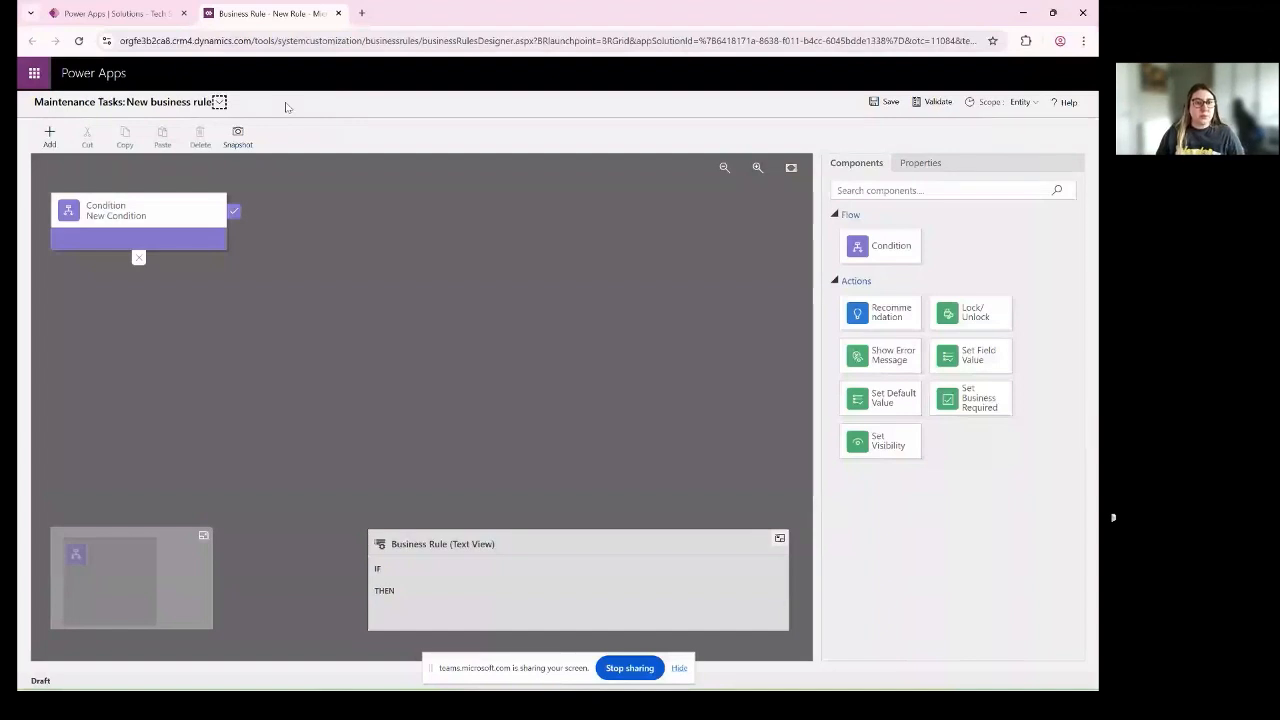
- Name the business rule's condition "Priority High Condition"
click(128, 222)
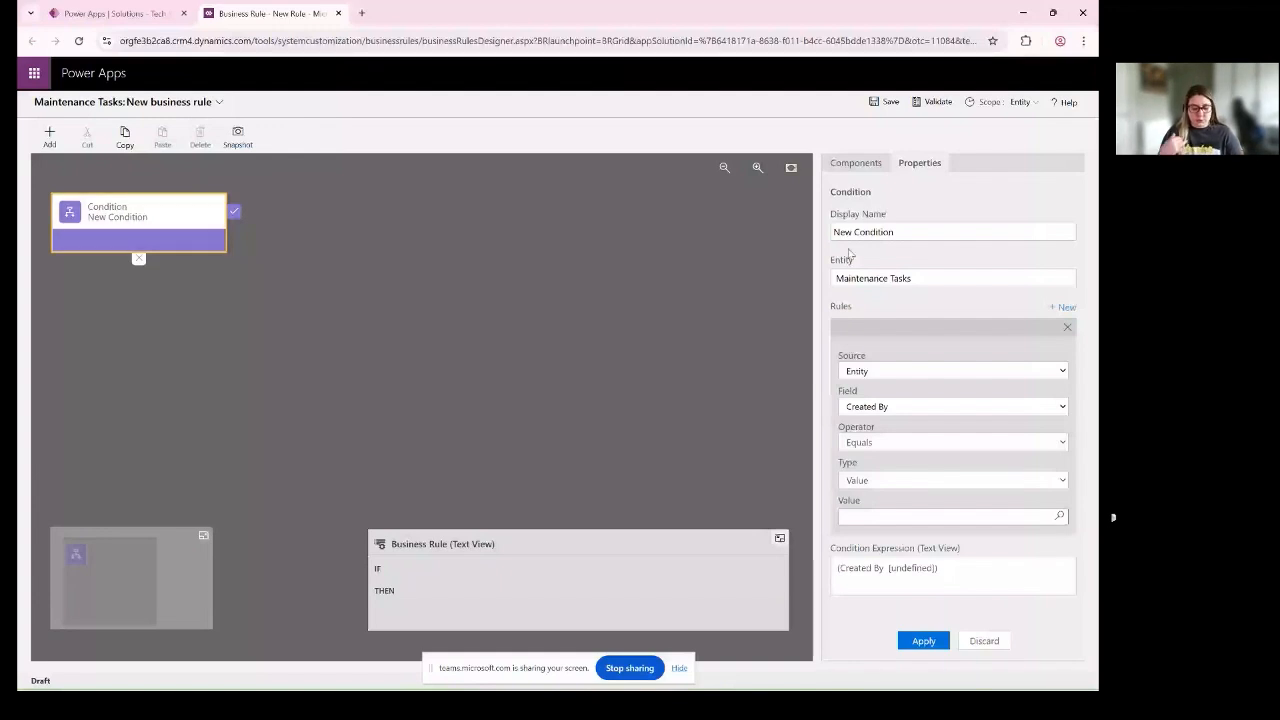
drag(900, 231, 780, 230)
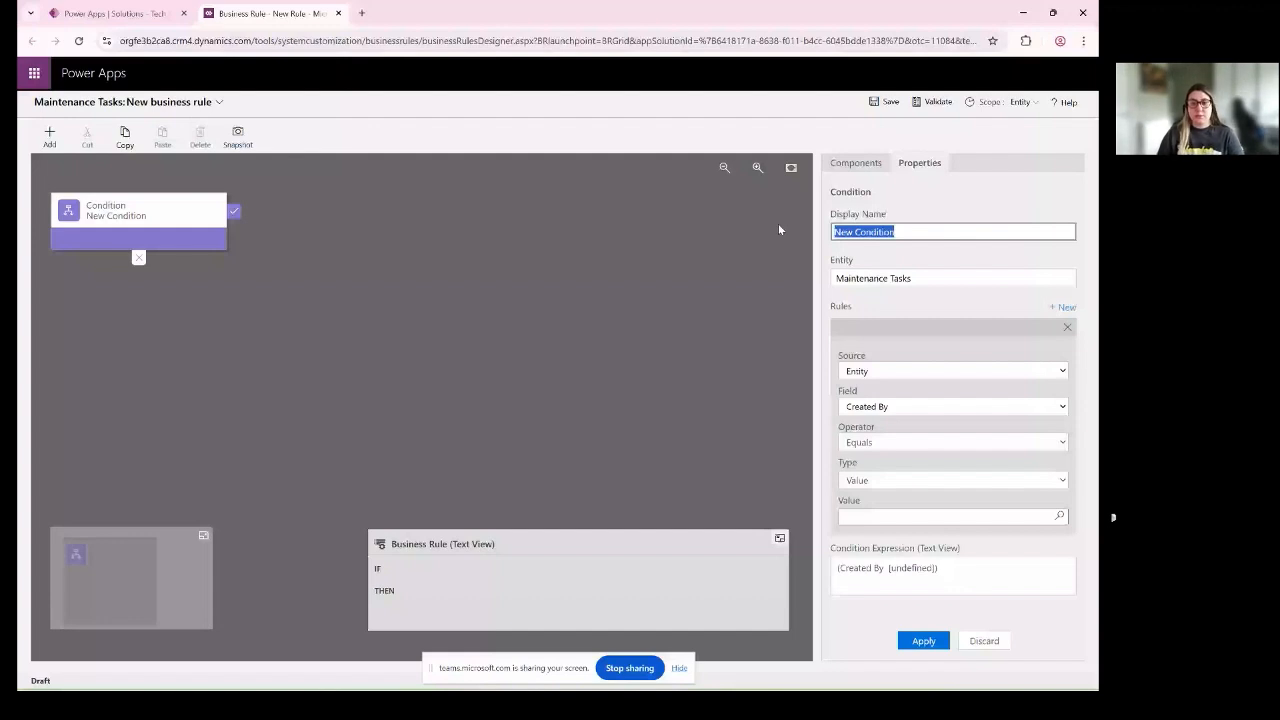
text(P)
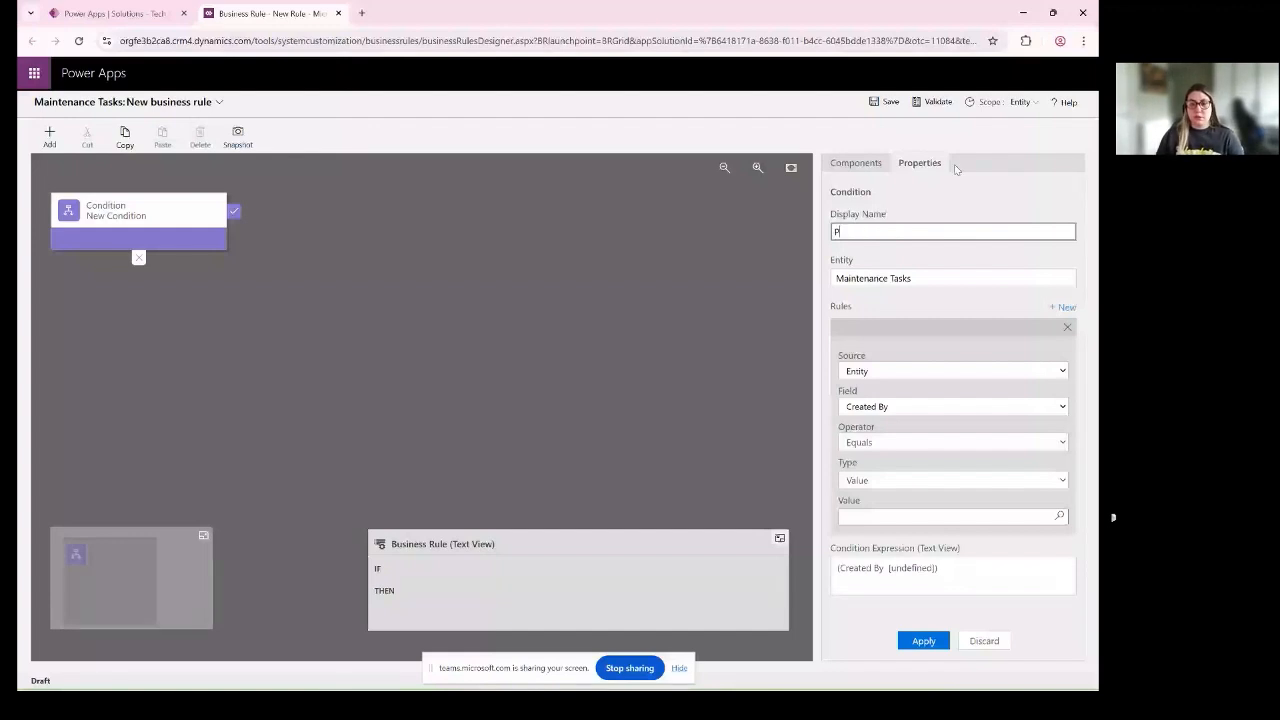
text(r)
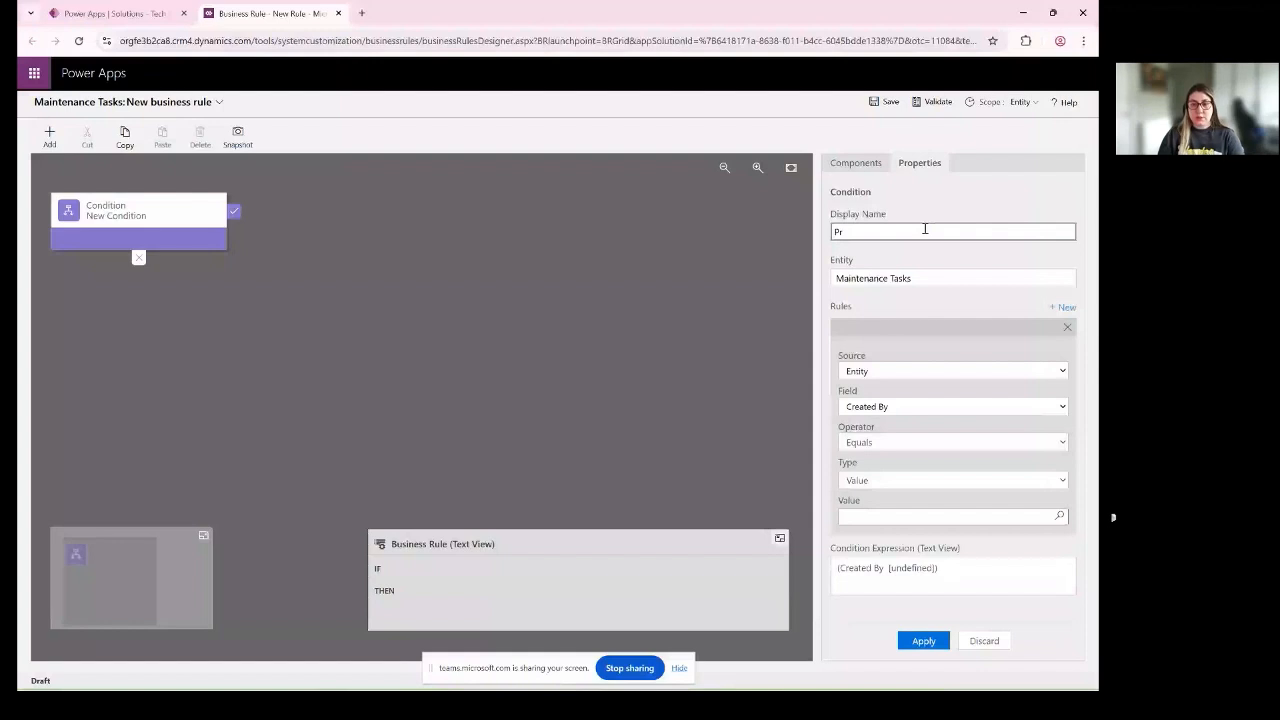
text(iority Hi)
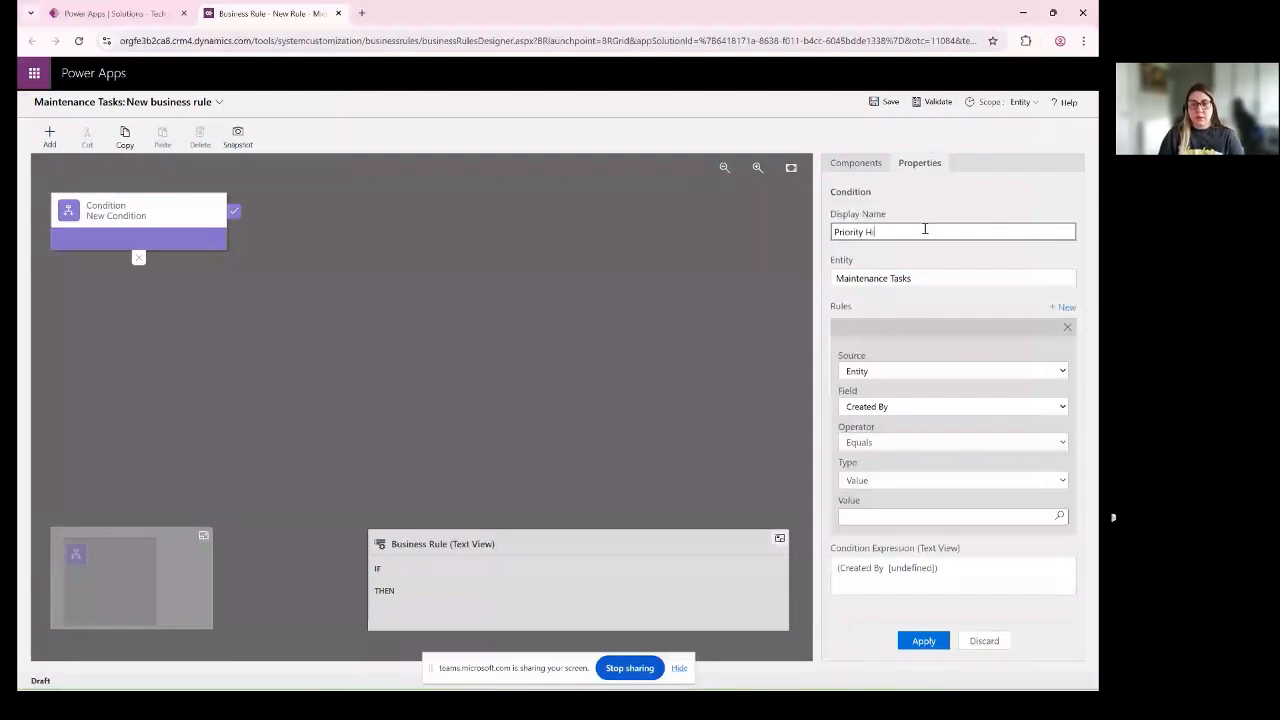
text(gh c)
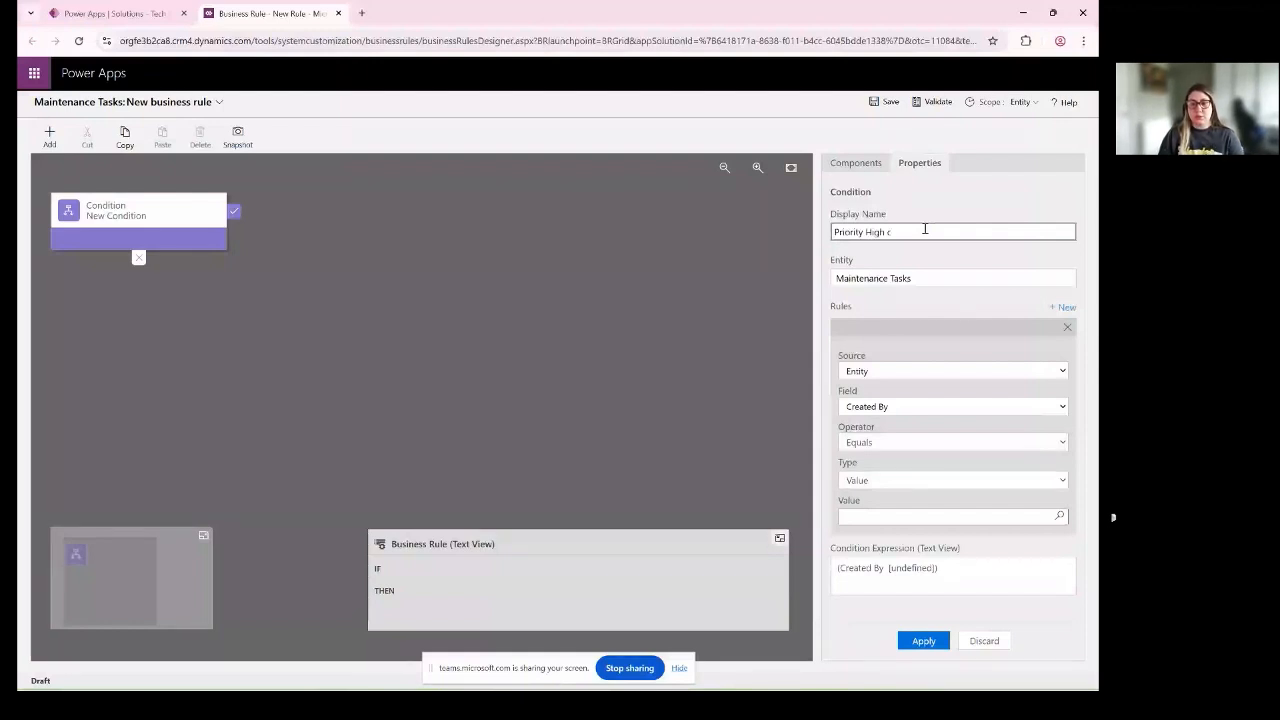
text(ondition)
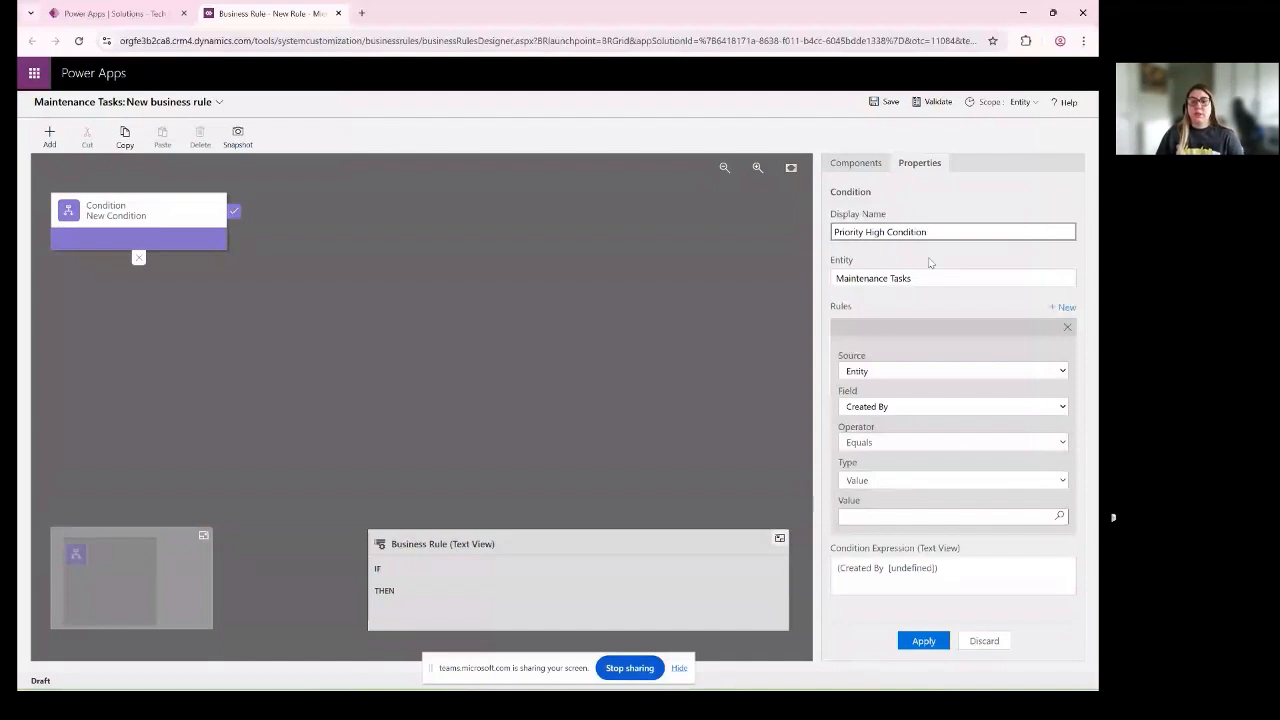
click(856, 269)
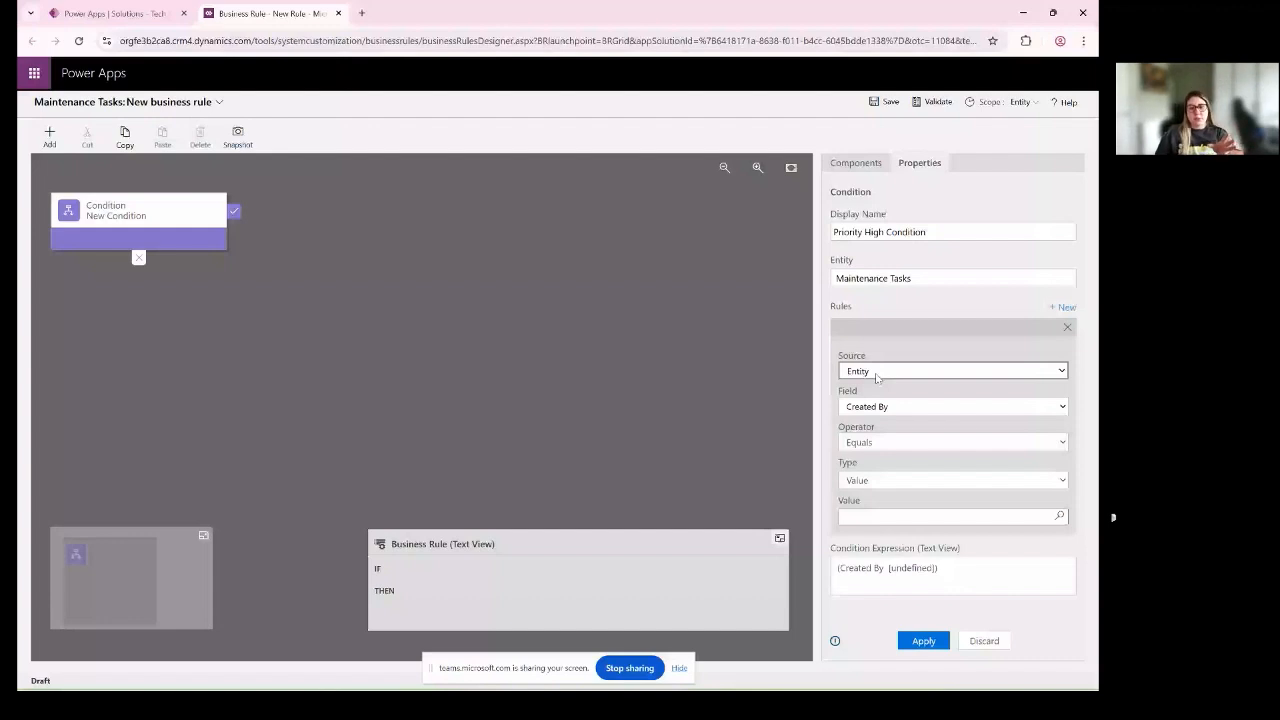
- Define the condition's rule as Priority Equals High, with Entity as the source and Value as the type
click(922, 405)
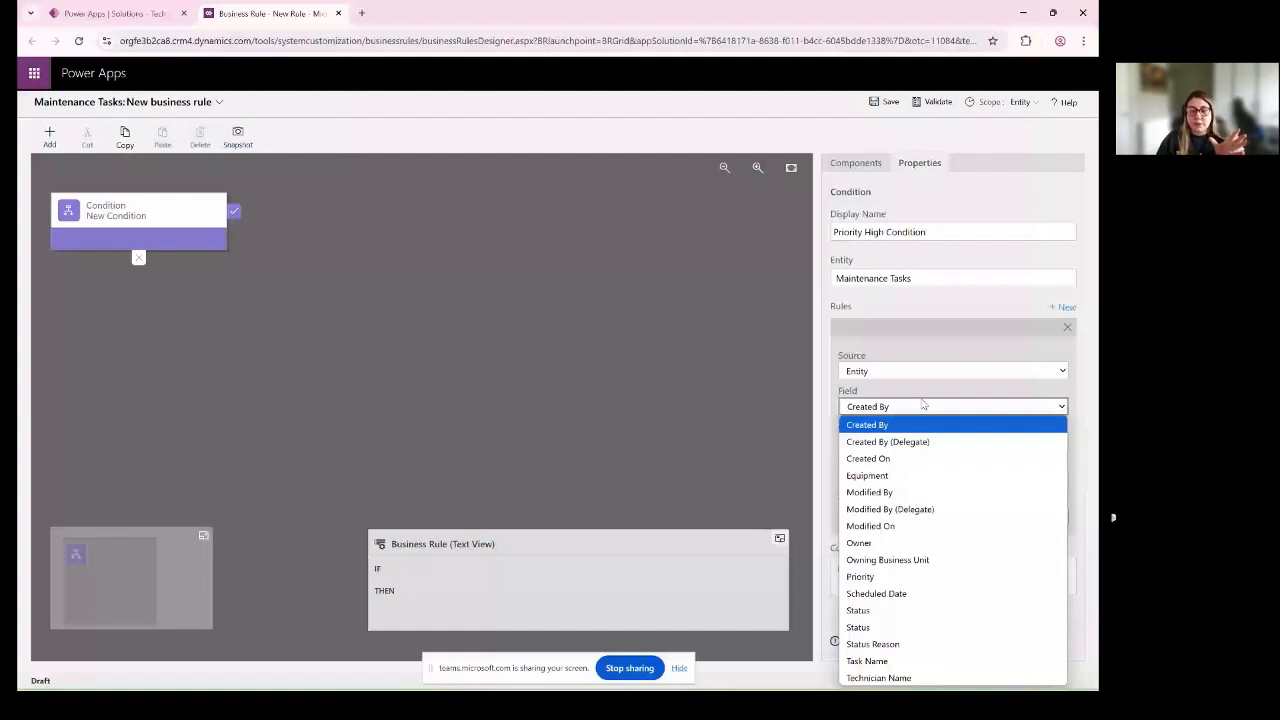
click(862, 577)
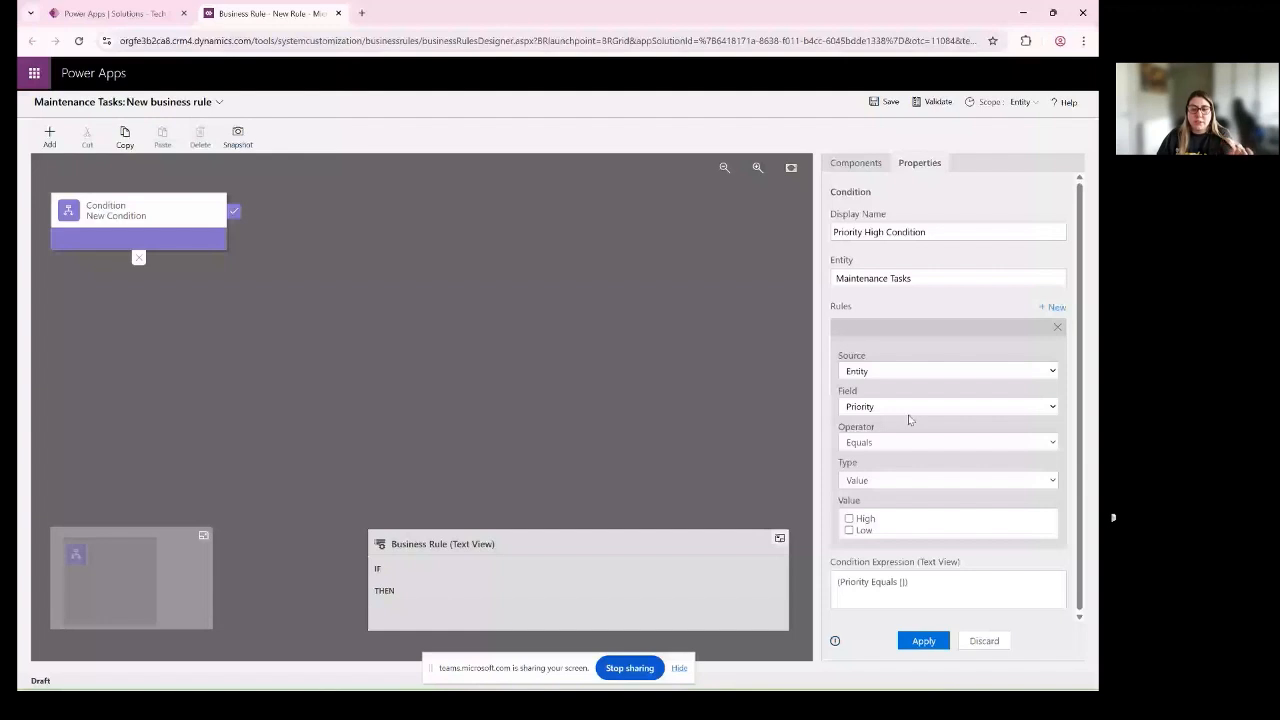
click(880, 442)
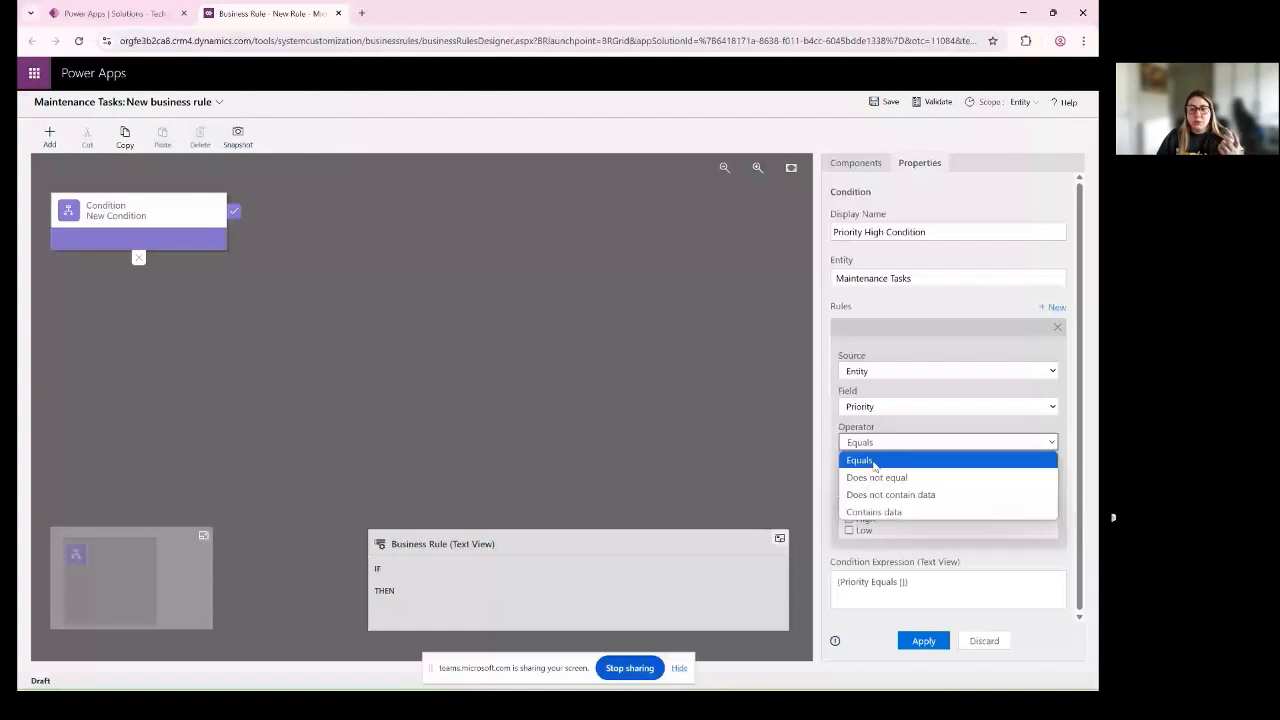
click(874, 461)
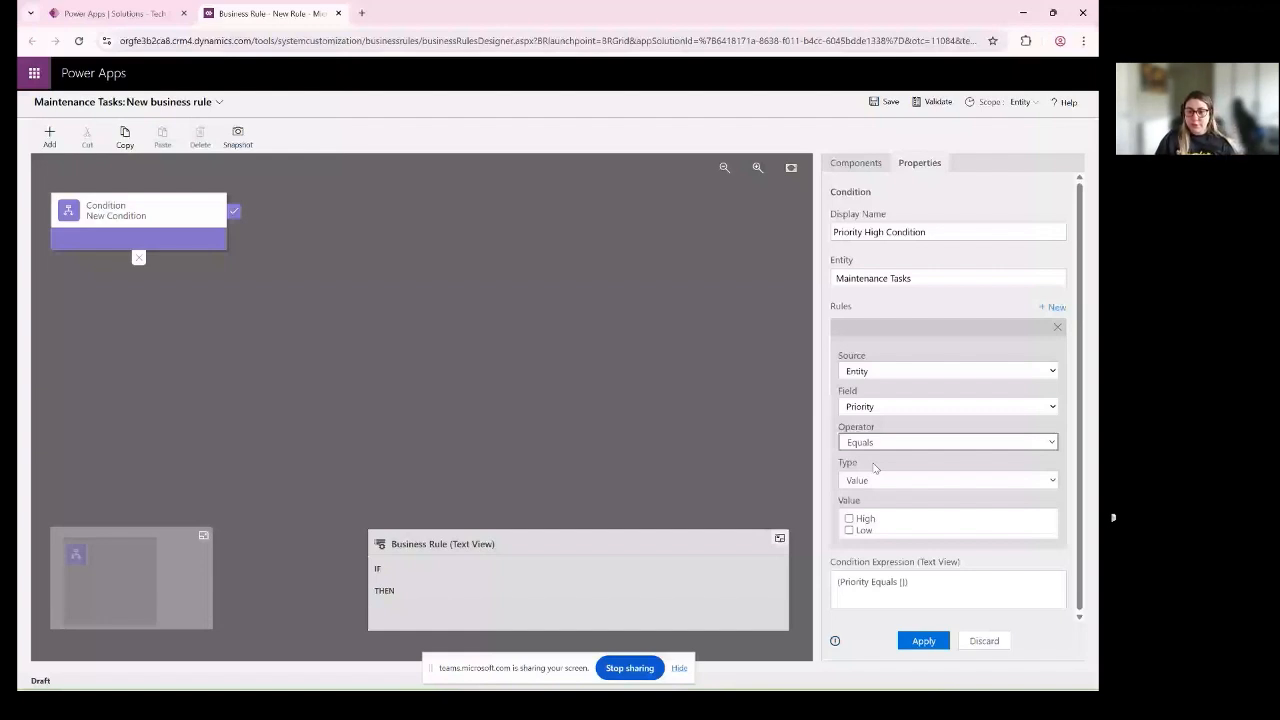
key(ctrl+plus)
key(ctrl+plus)
key(ctrl+plus)
key(ctrl+plus)
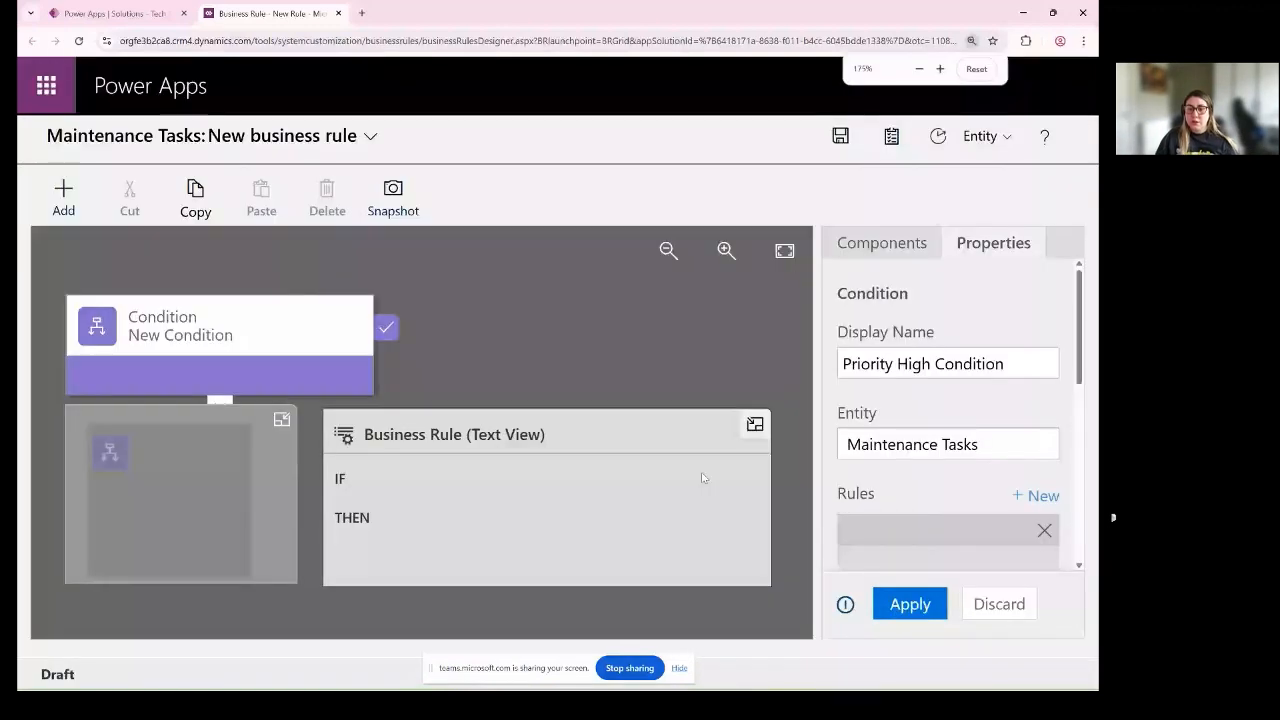
key(ctrl+minus)
key(ctrl+minus)
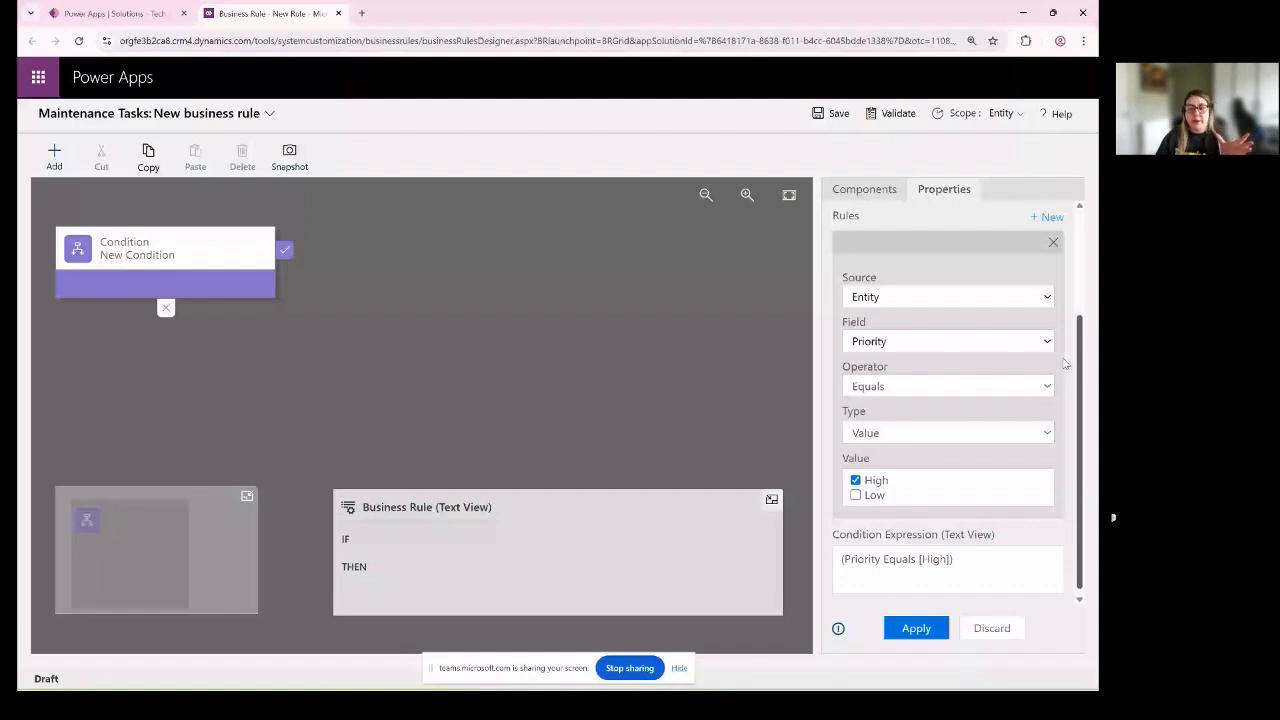
scroll(877, 406, up, 1)
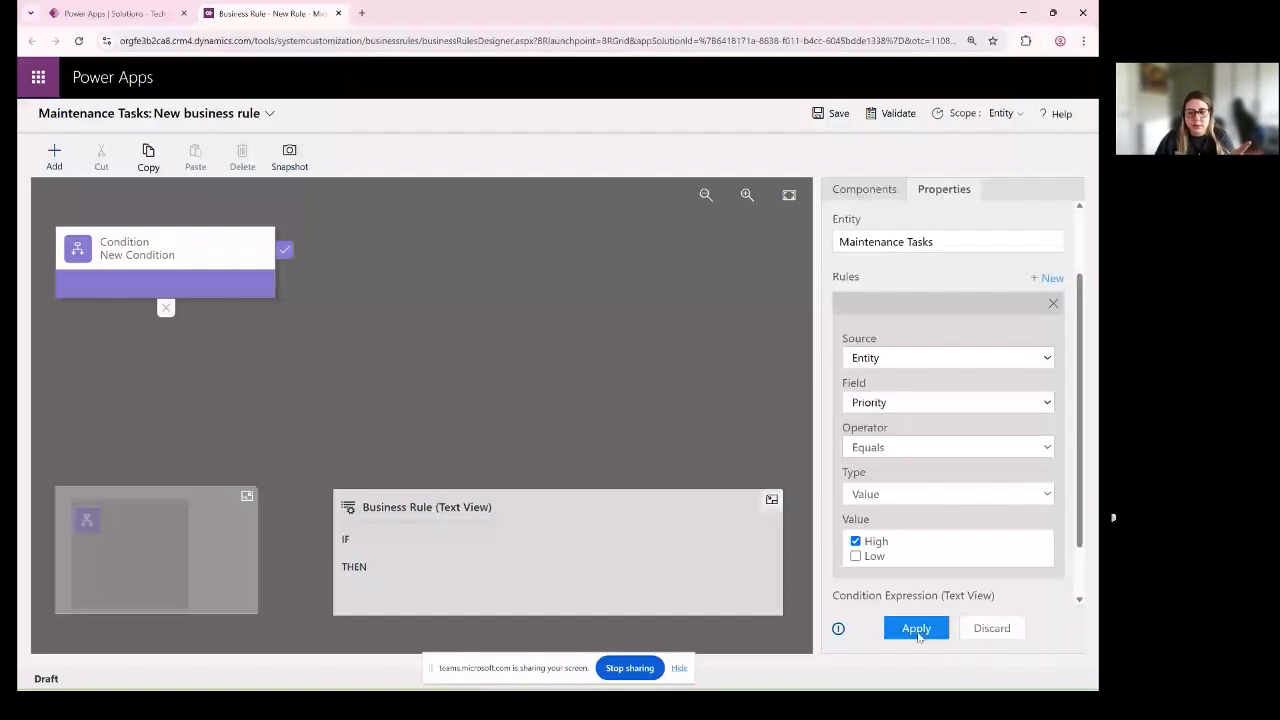
- Review the condition's operator options, keep Equals, and apply the condition
click(910, 448)
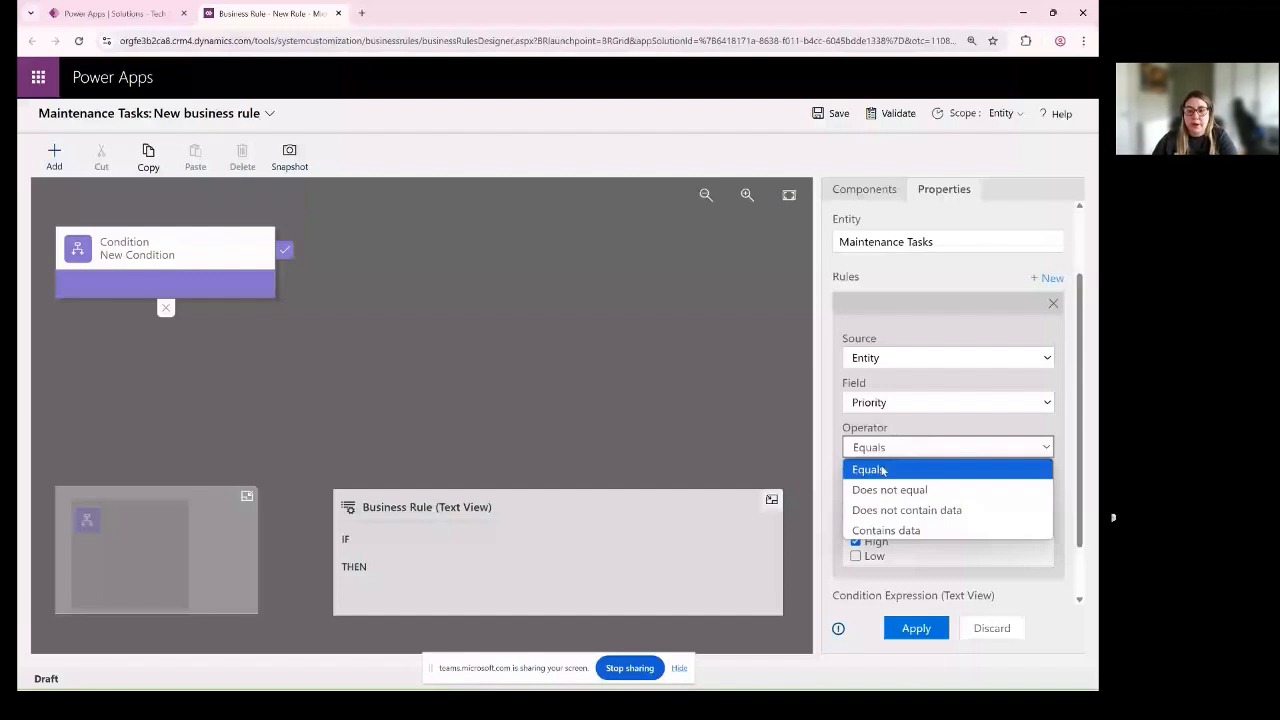
click(882, 470)
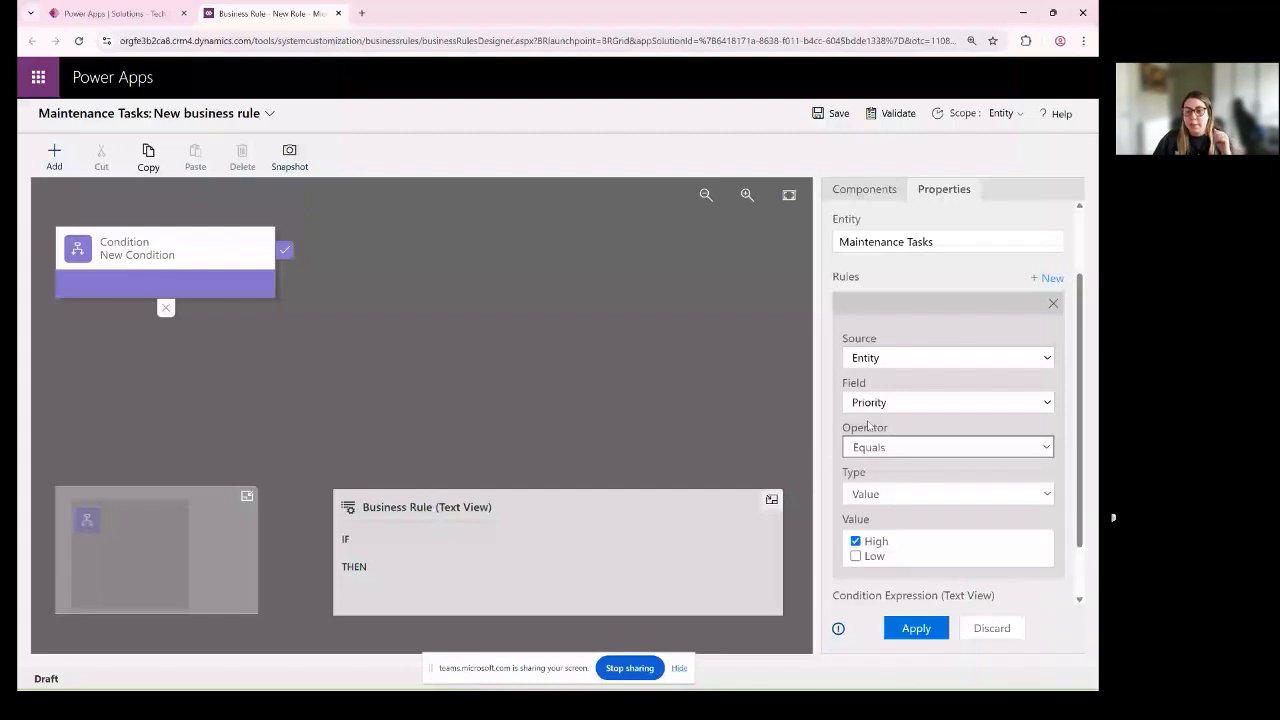
click(904, 630)
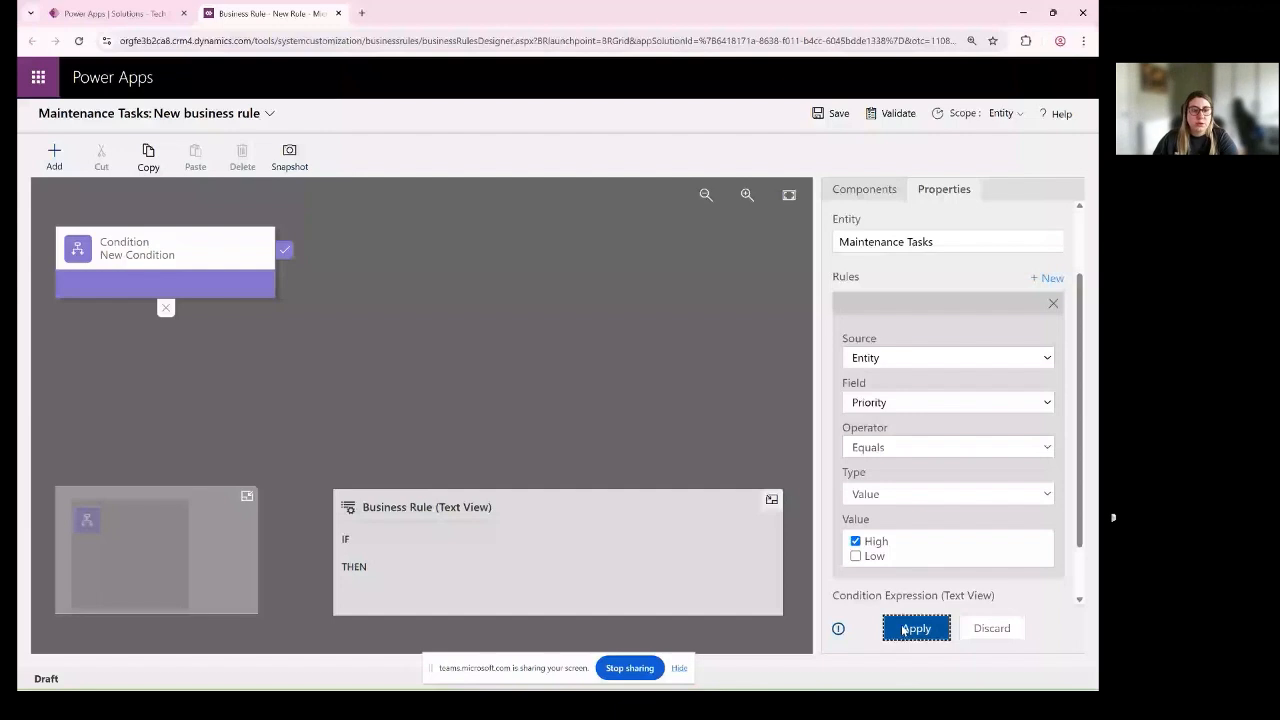
click(903, 629)
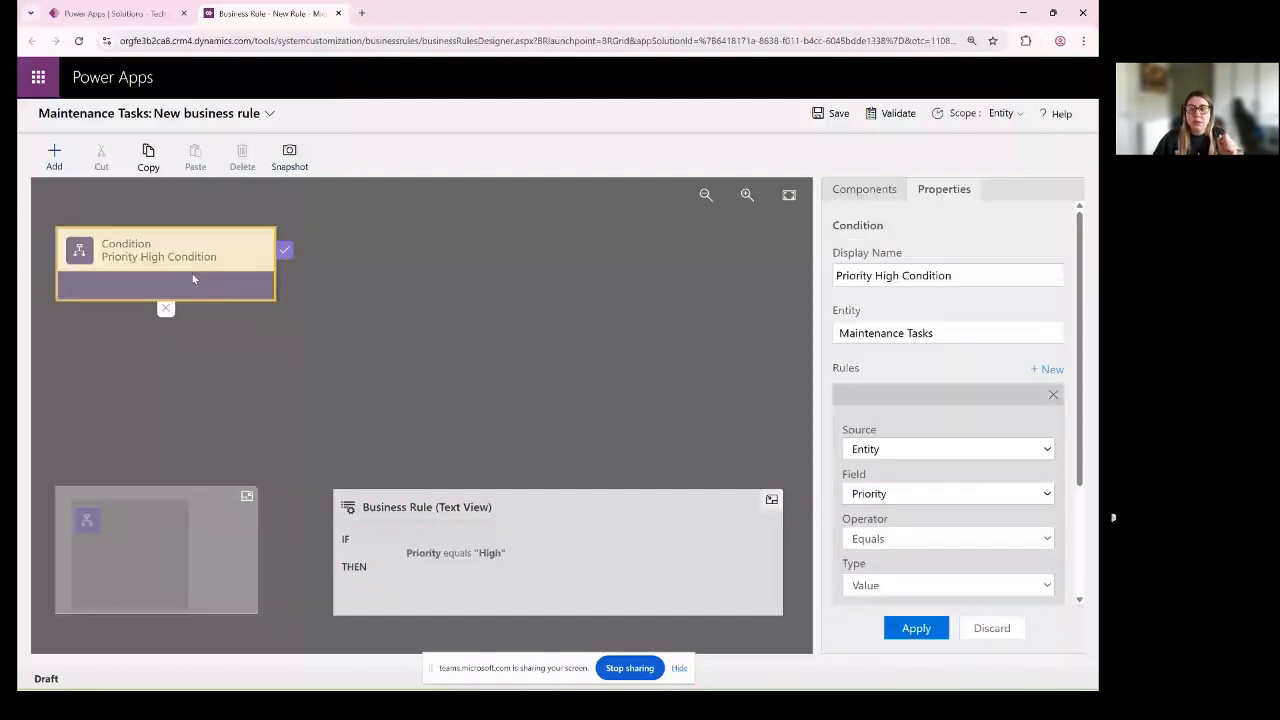
- Add a Set Business Required action to the condition's true branch, making Scheduled Date Business Required, and apply it
click(864, 190)
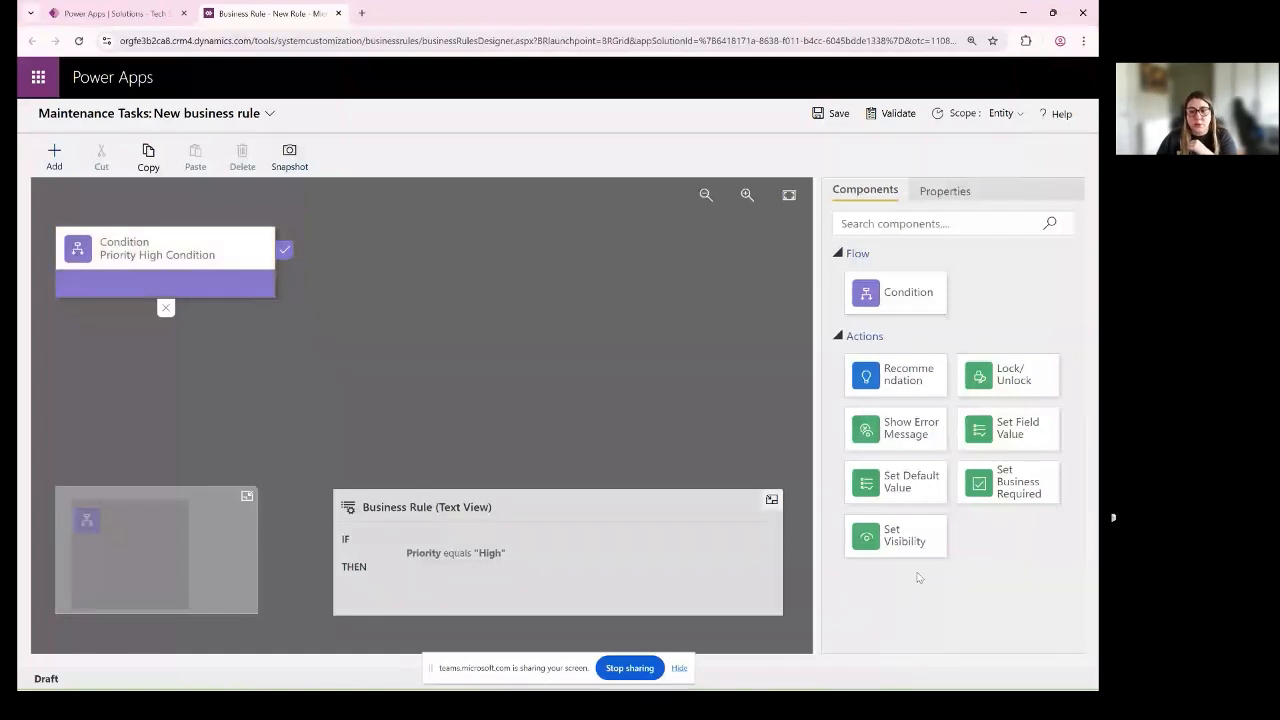
drag(1035, 500, 299, 265)
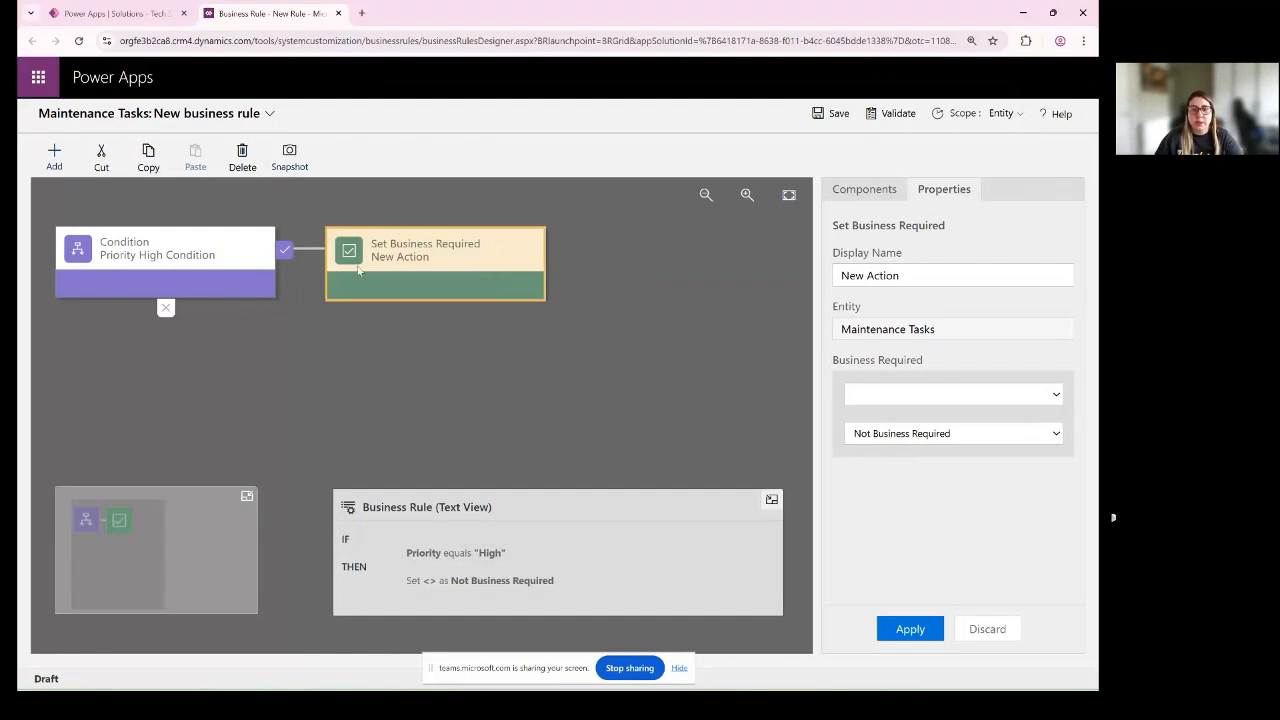
click(969, 393)
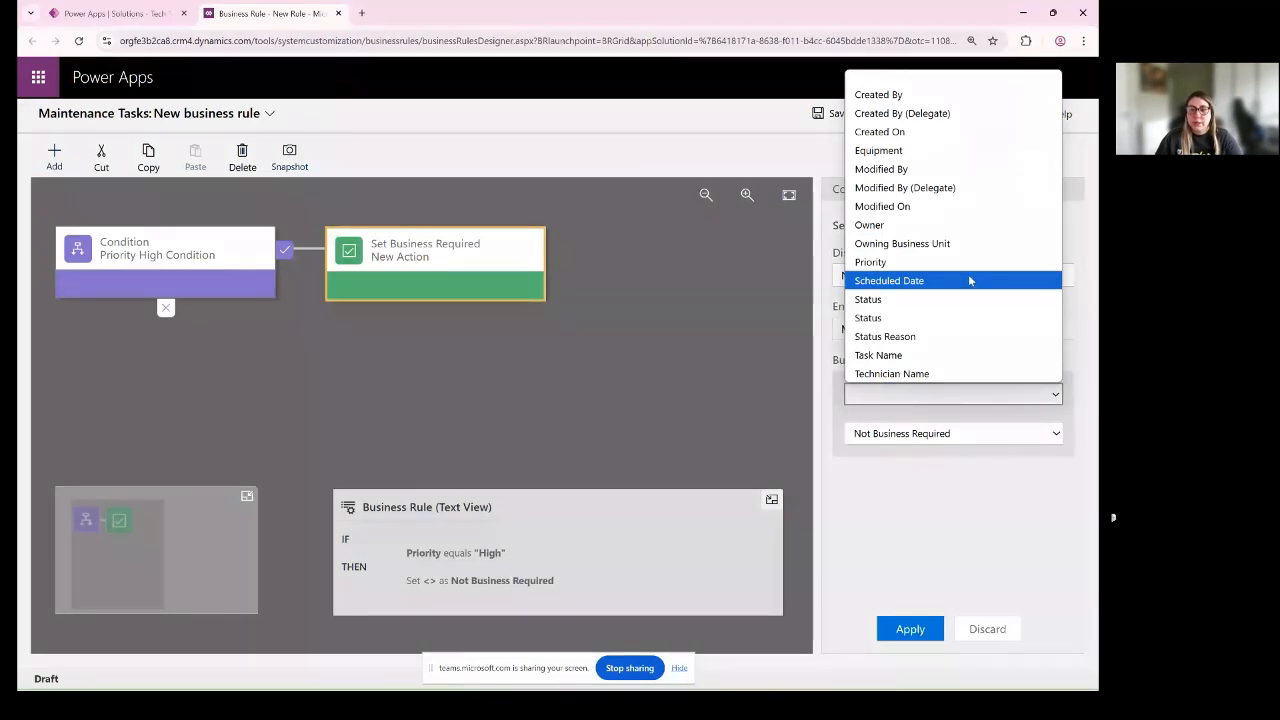
click(969, 280)
click(1010, 433)
click(931, 451)
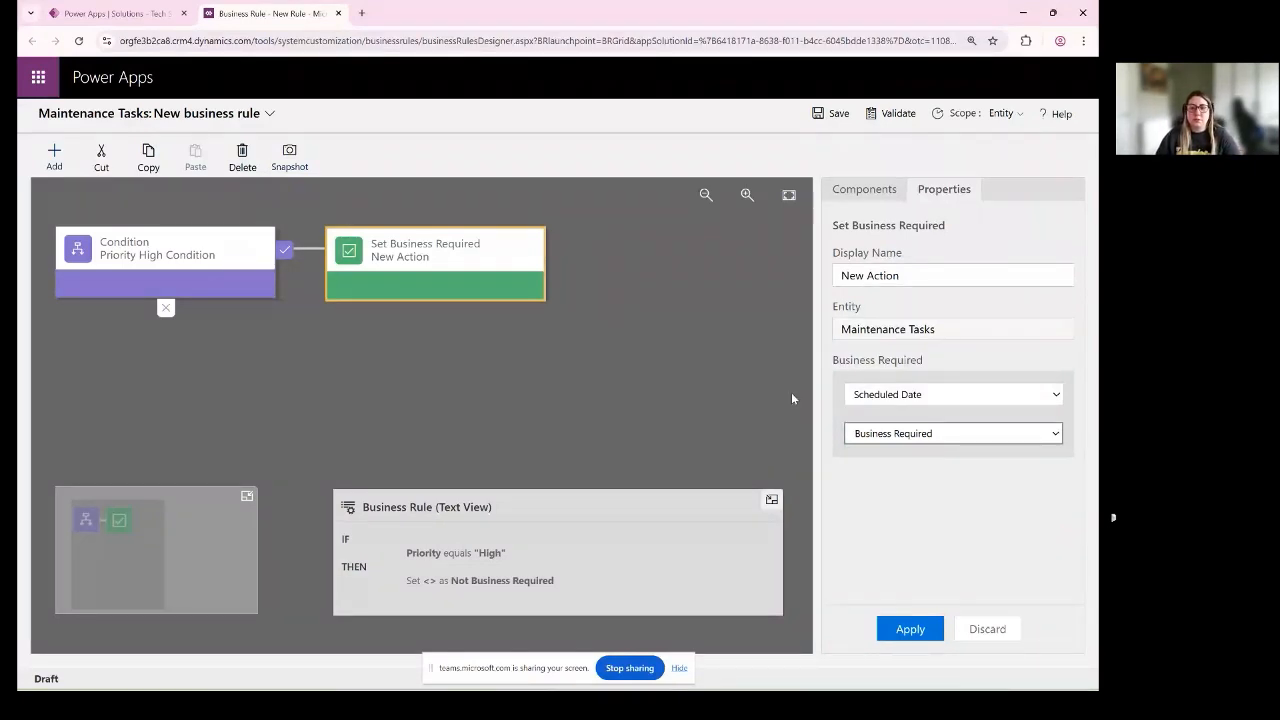
click(915, 629)
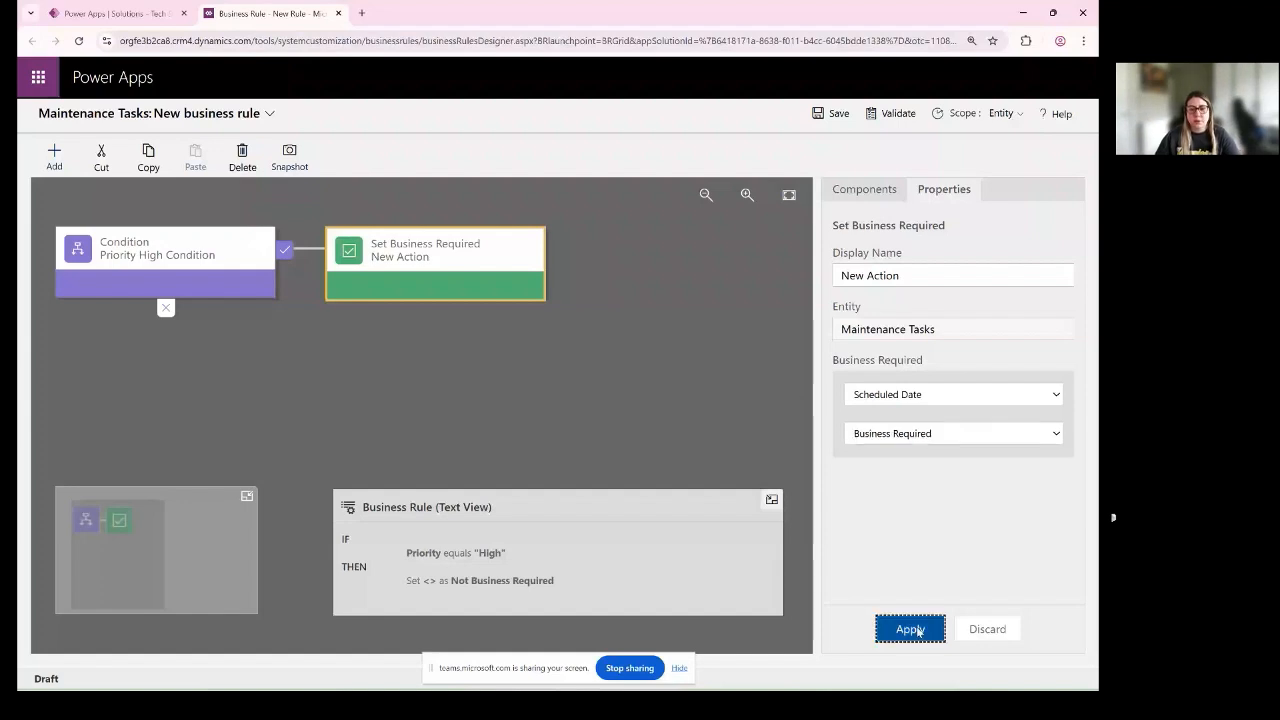
click(922, 629)
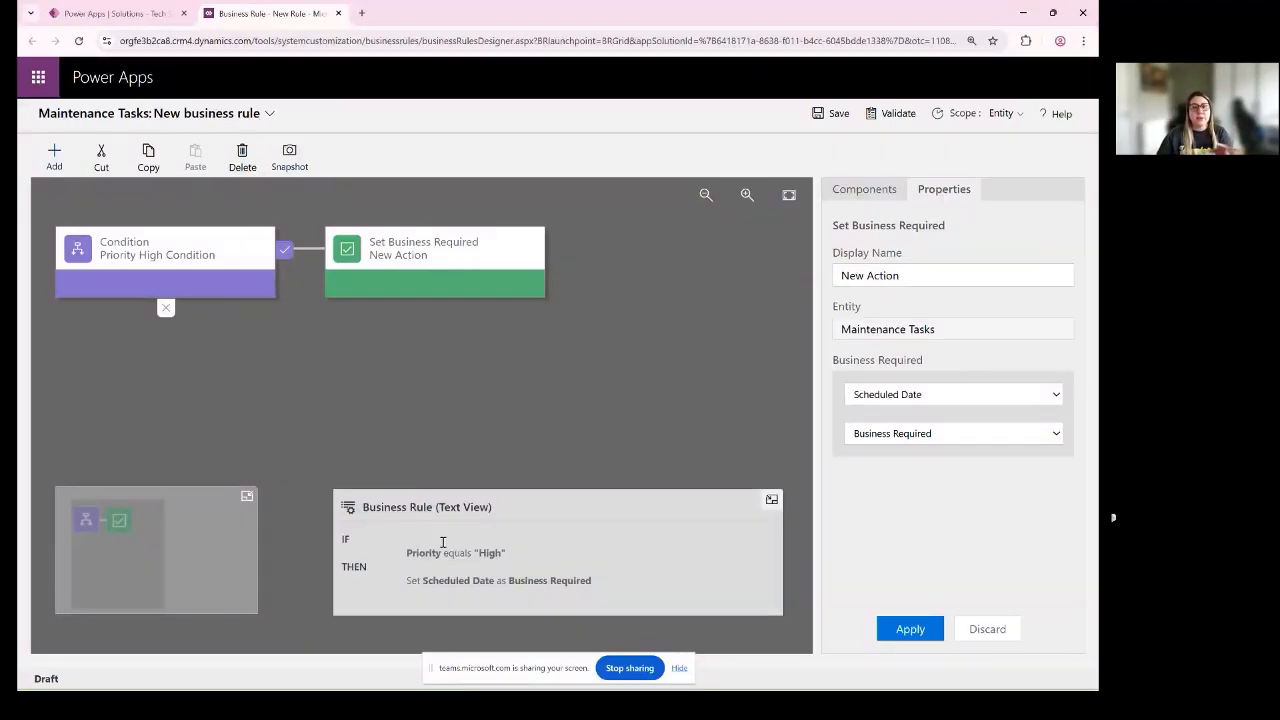
- Show the available rule components, and collapse and expand the business rule's text view to review its IF/THEN logic
click(852, 190)
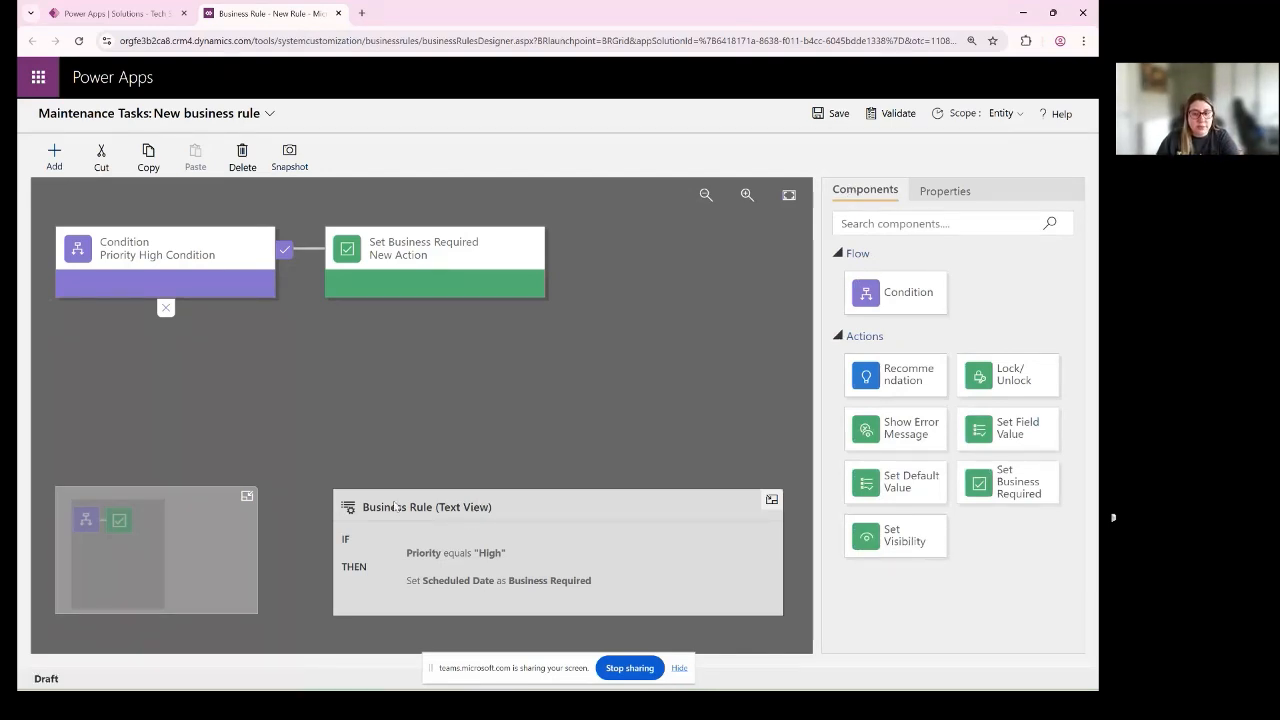
click(771, 499)
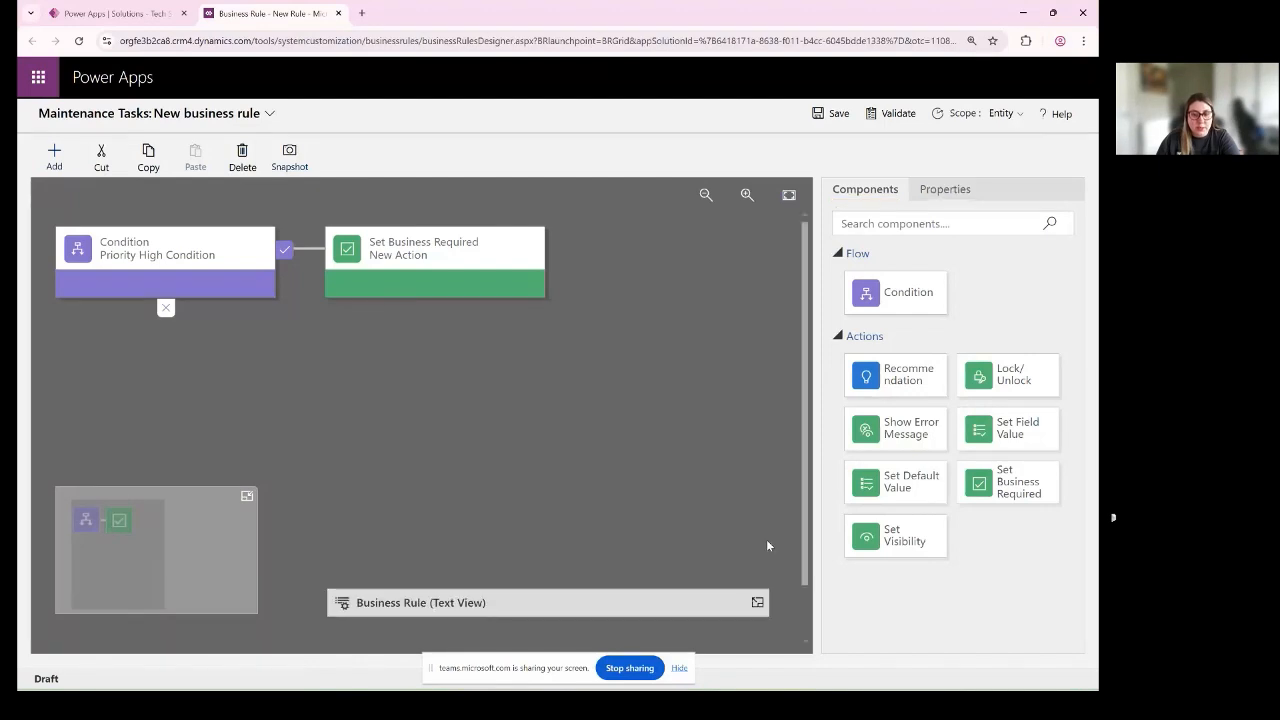
click(757, 604)
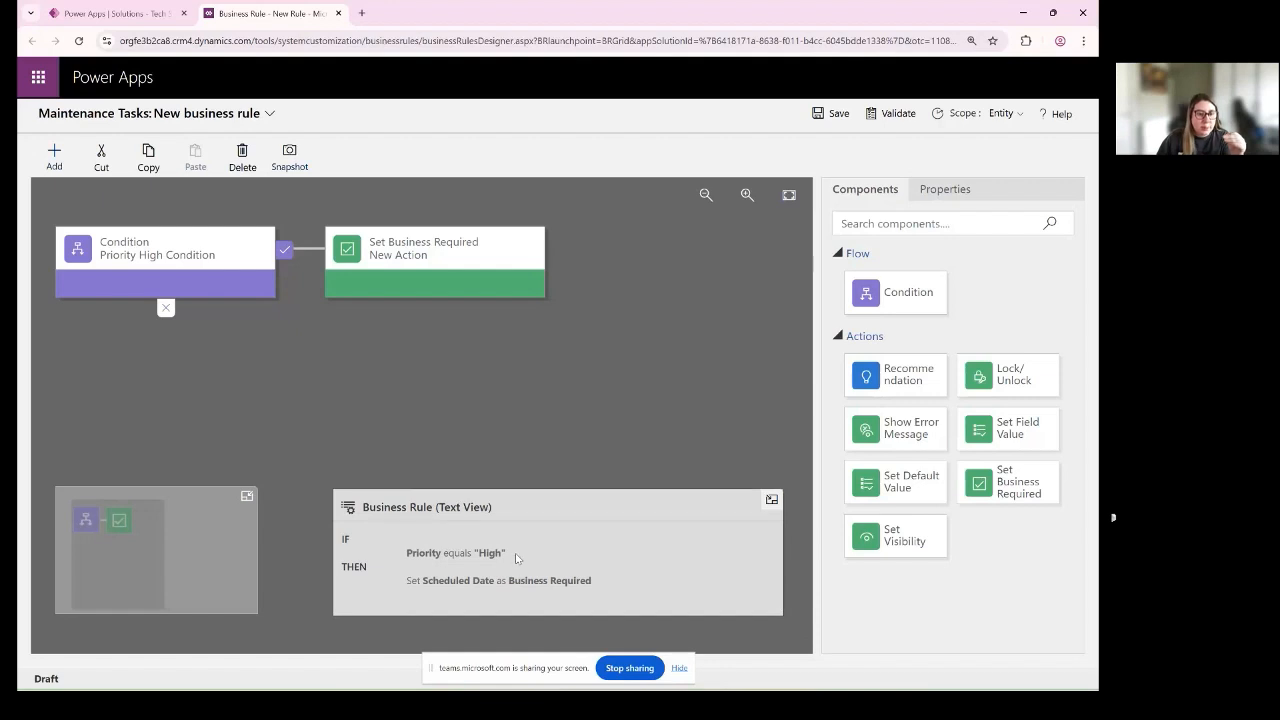
- Collapse and restore the minimap, and examine the properties of the Priority High Condition and its Set Business Required action
click(248, 496)
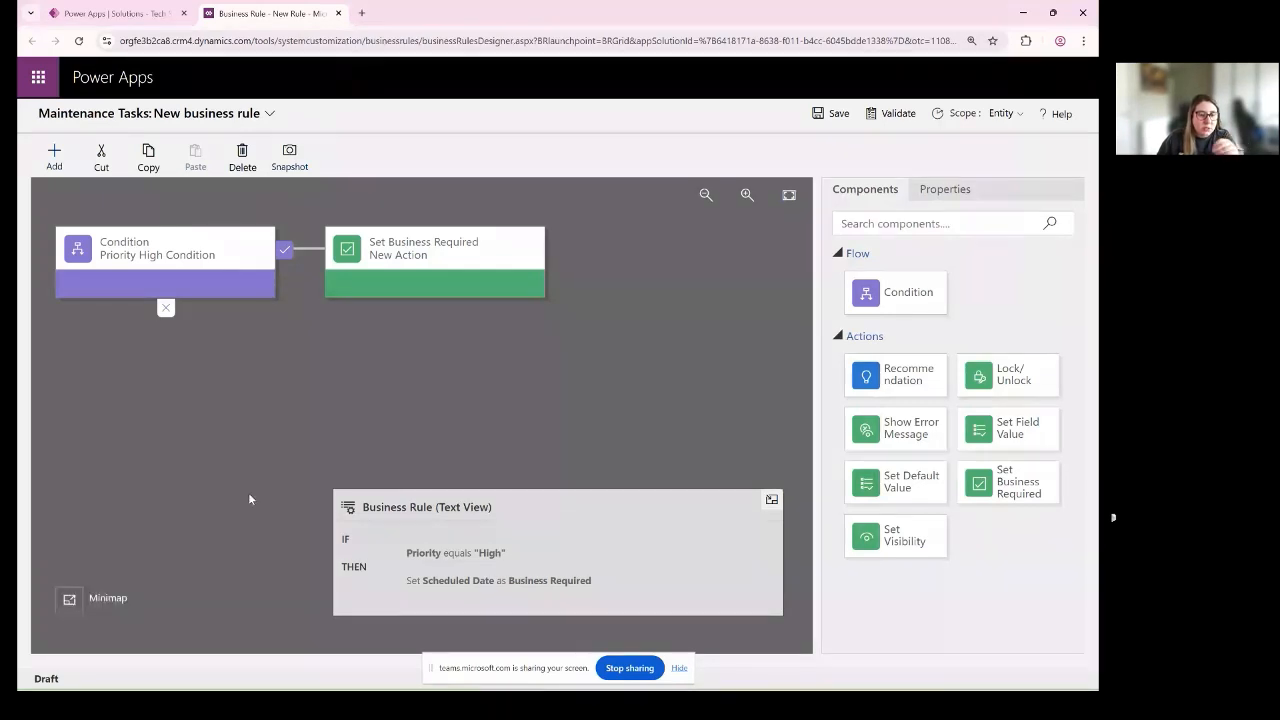
click(73, 599)
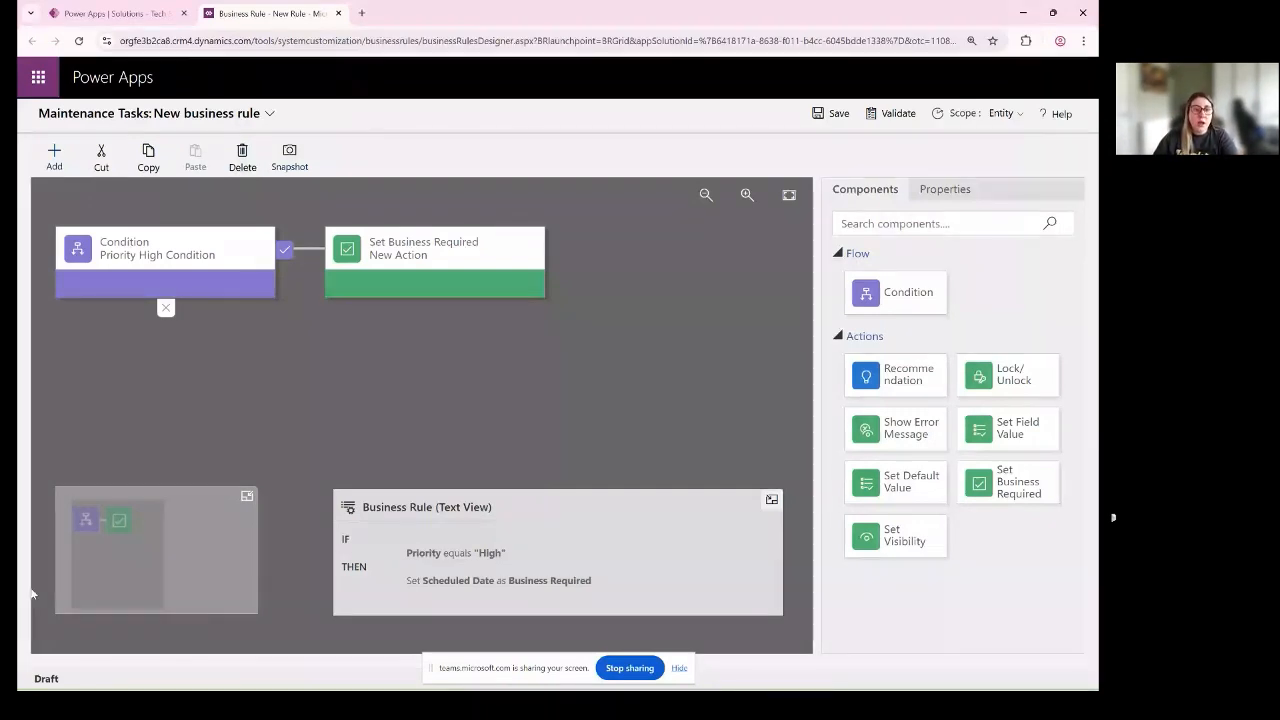
click(218, 257)
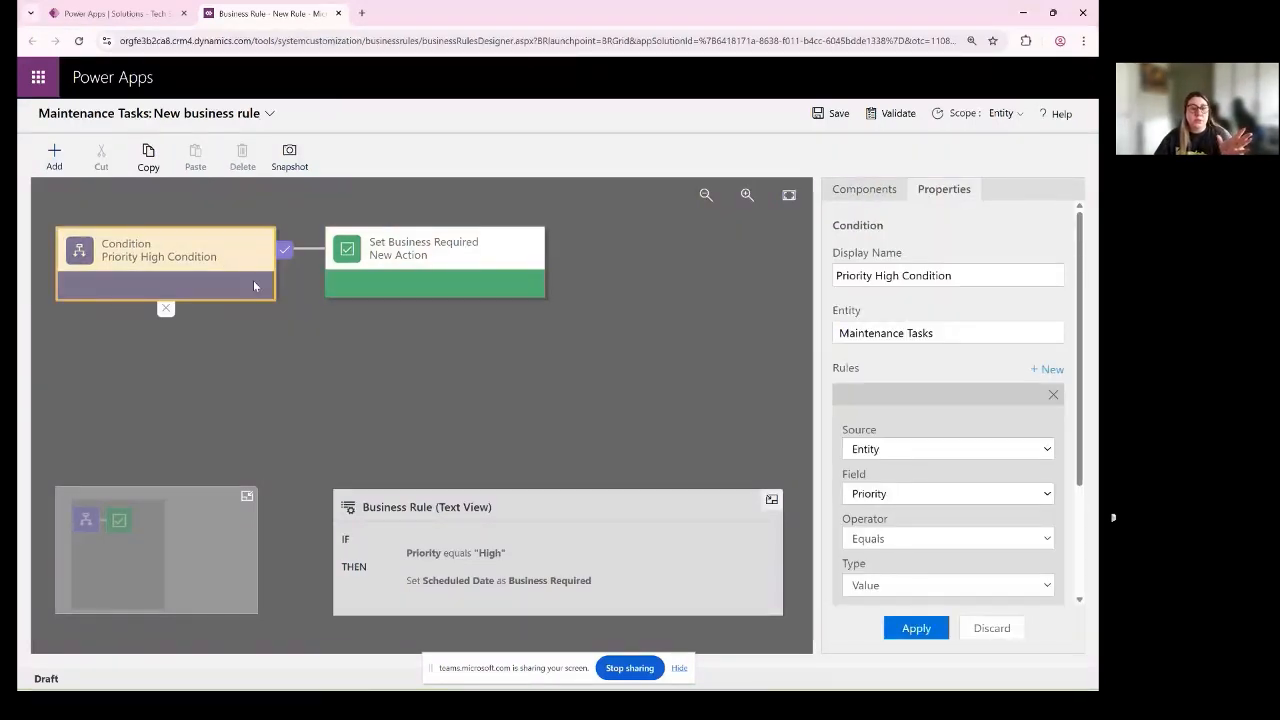
click(285, 252)
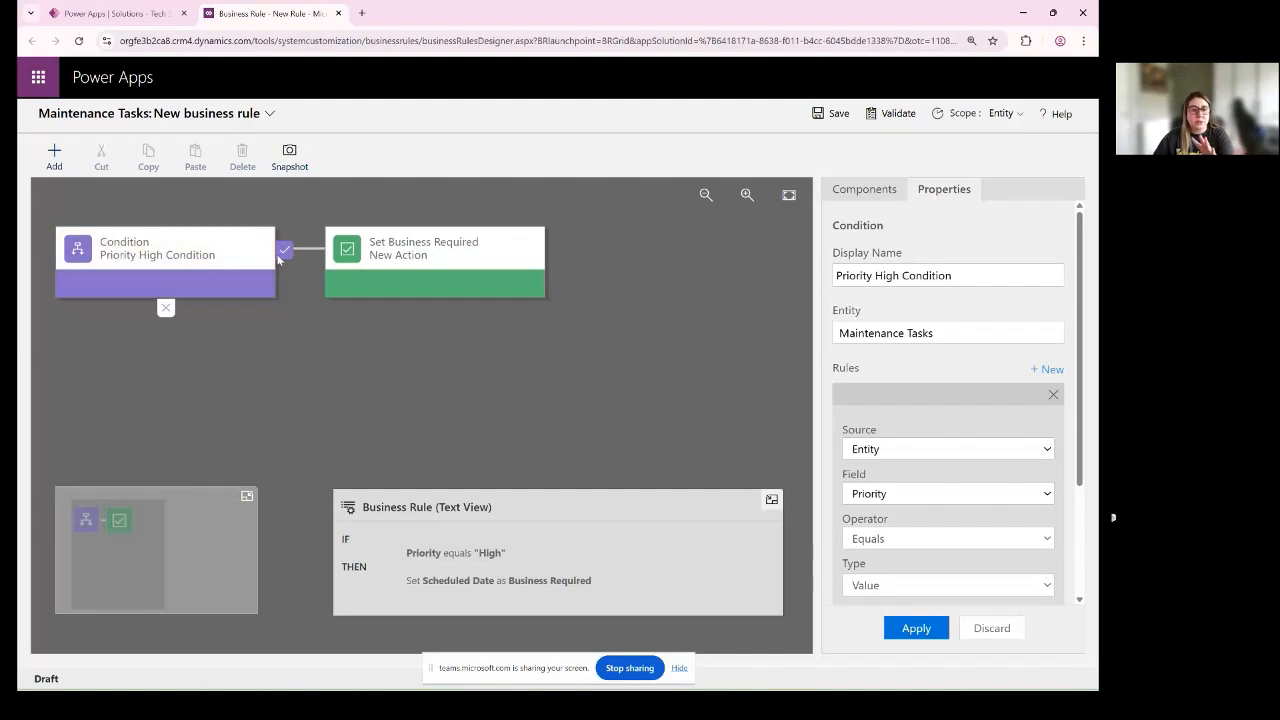
click(391, 255)
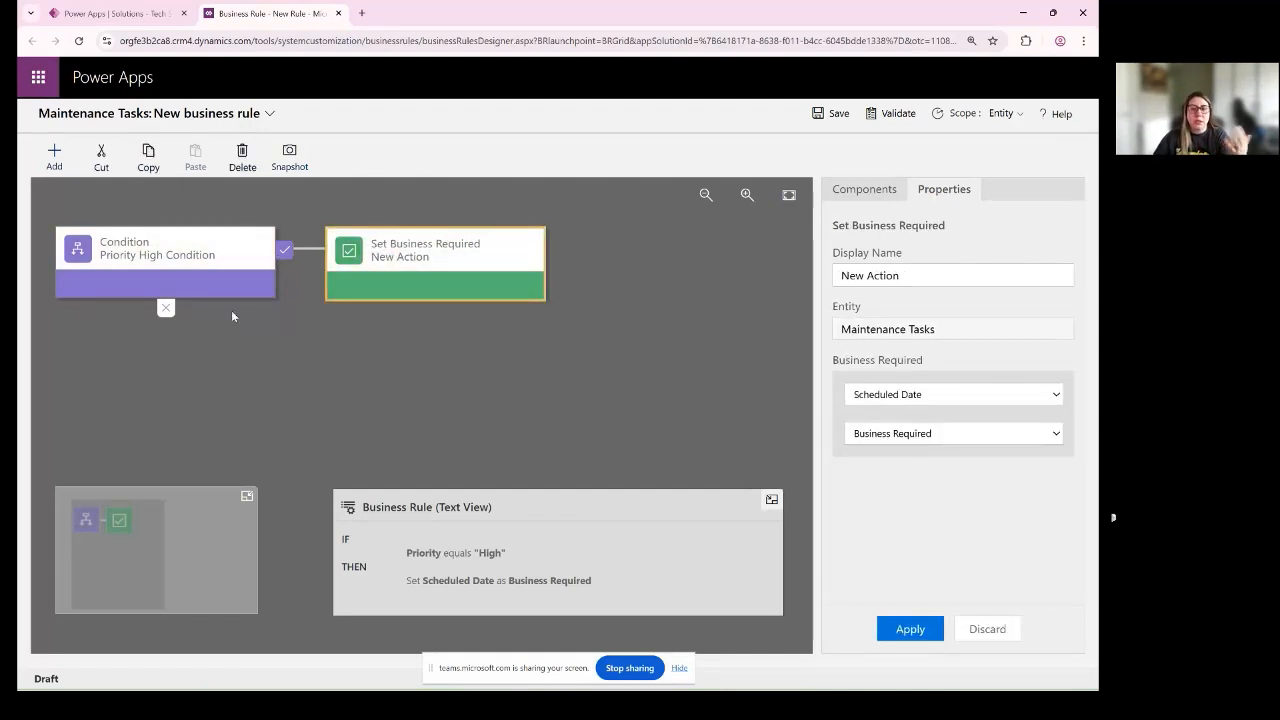
click(183, 272)
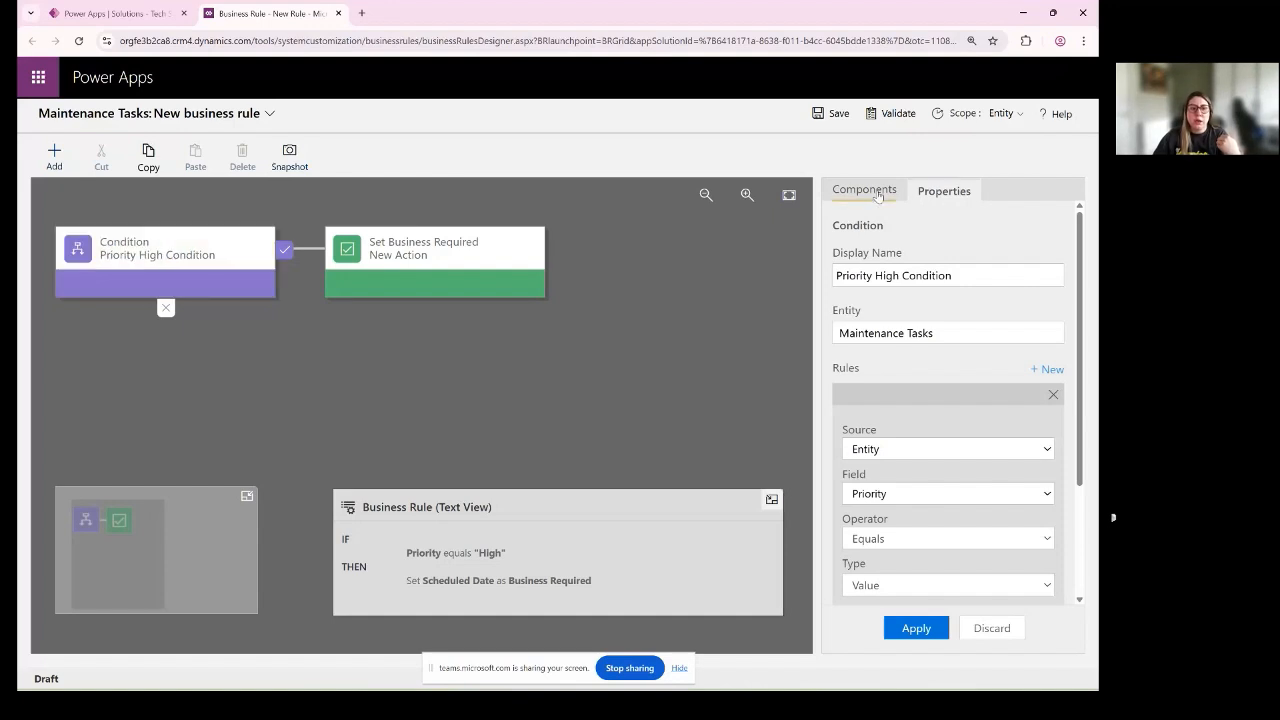
- Add a Set Business Required action to the condition's false branch, making Scheduled Date Not Business Required, and apply it
click(866, 190)
click(160, 259)
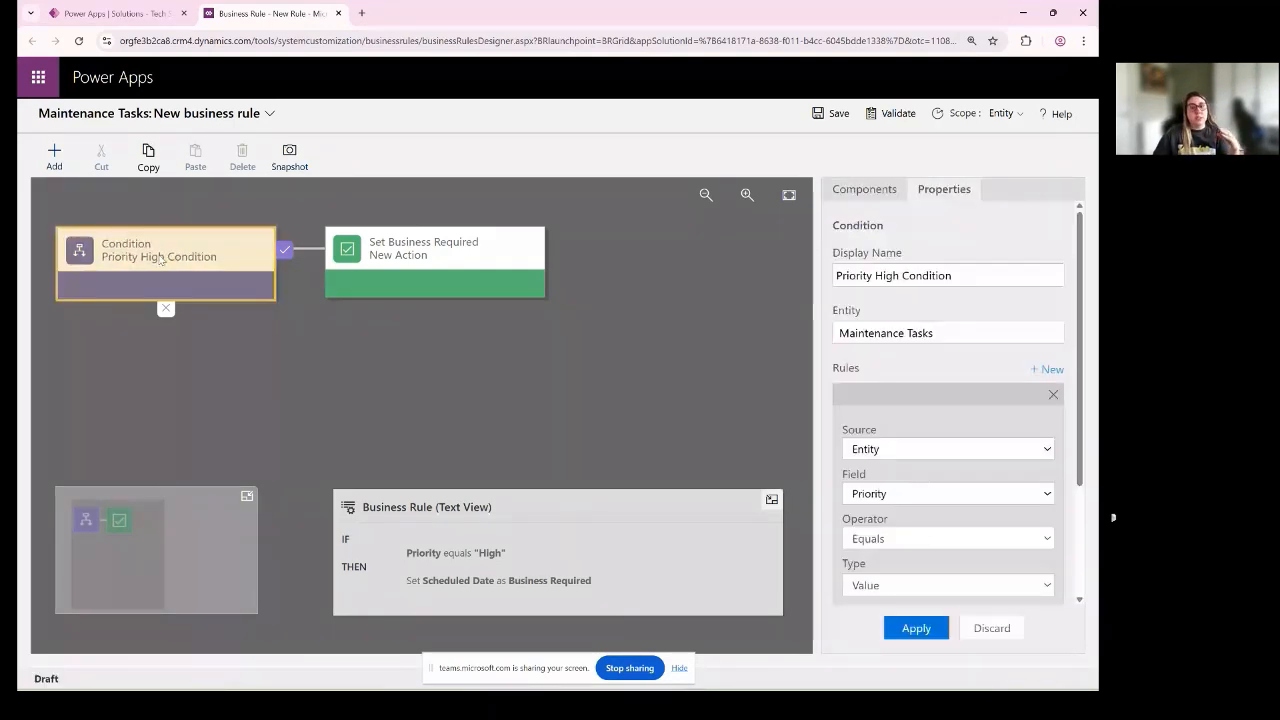
click(284, 290)
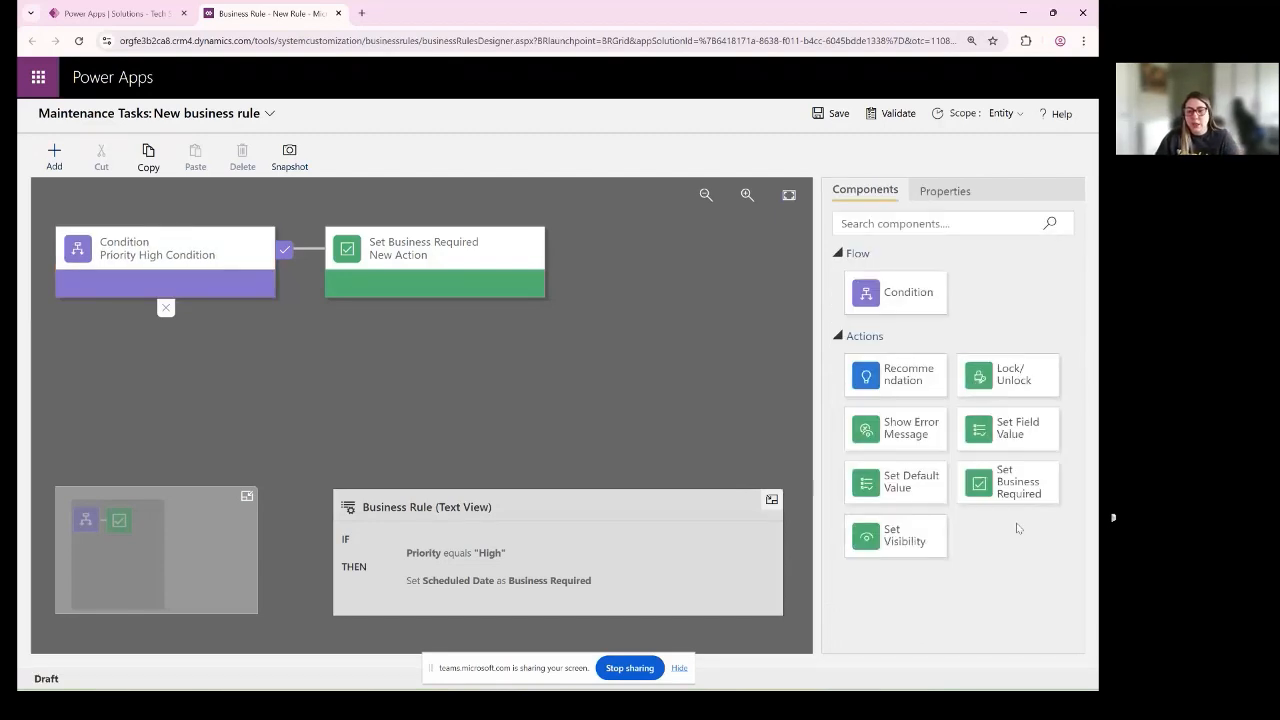
drag(1008, 482, 165, 330)
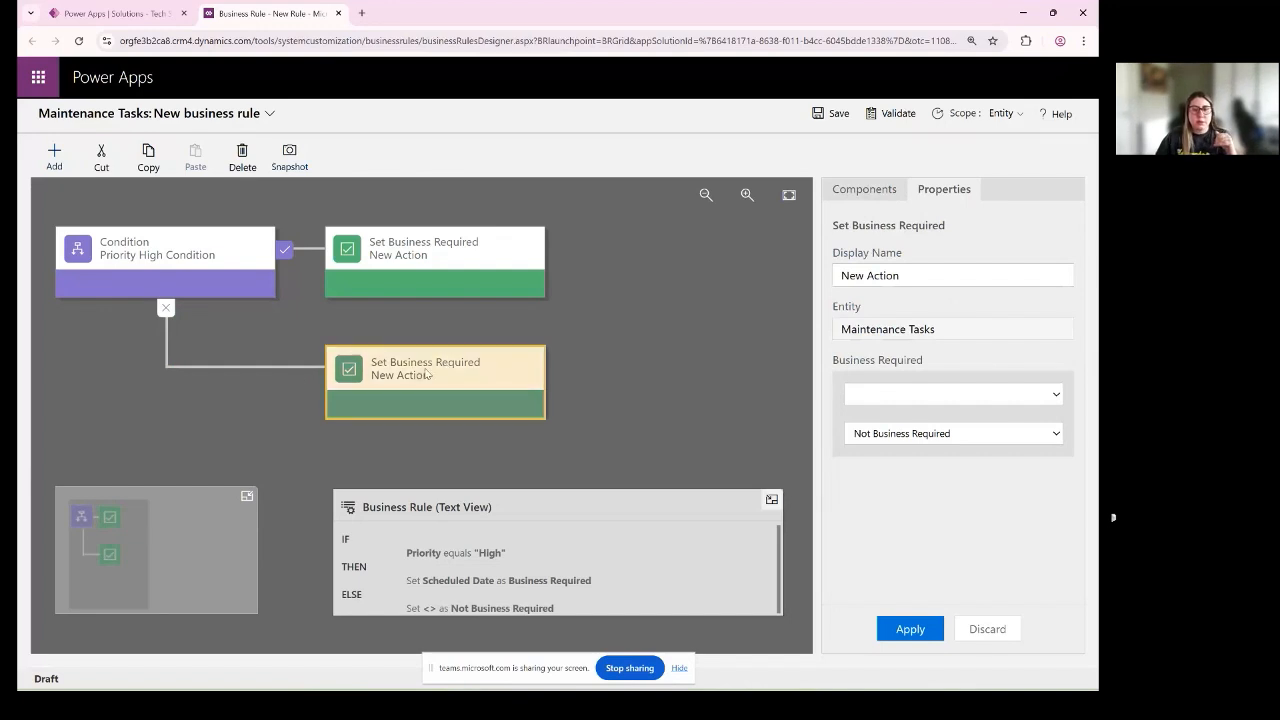
click(947, 396)
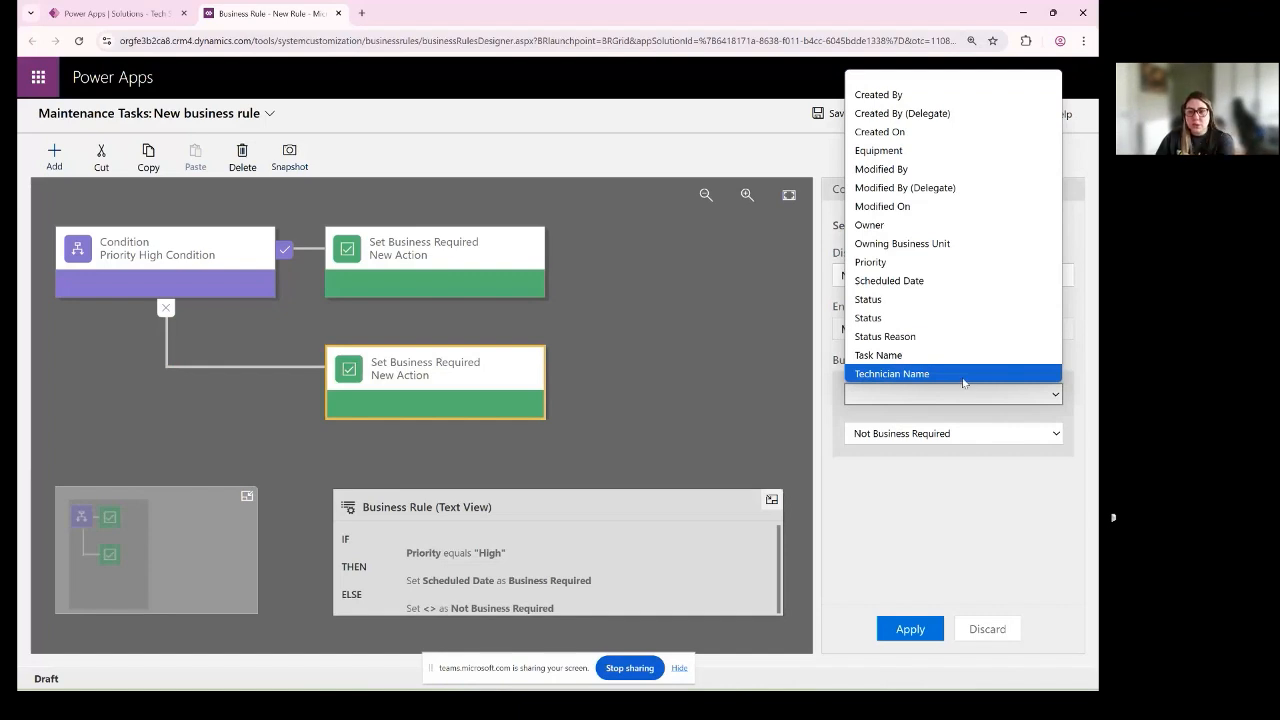
click(922, 285)
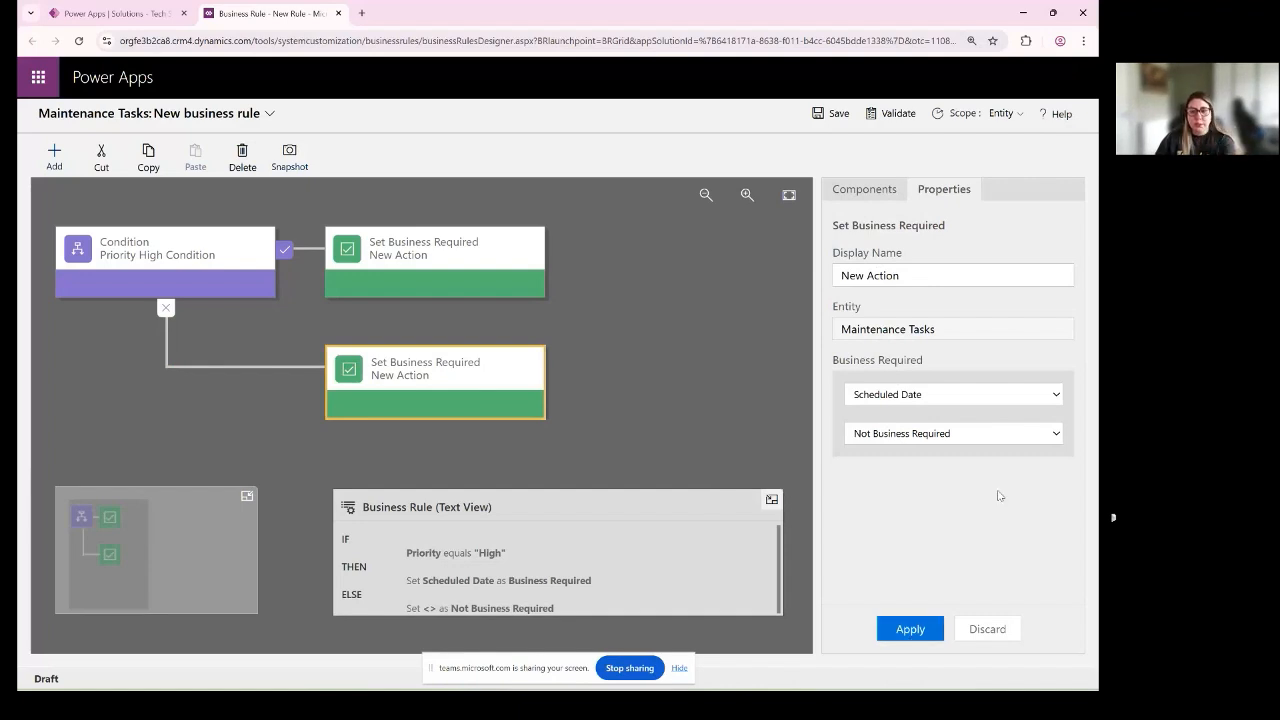
click(911, 632)
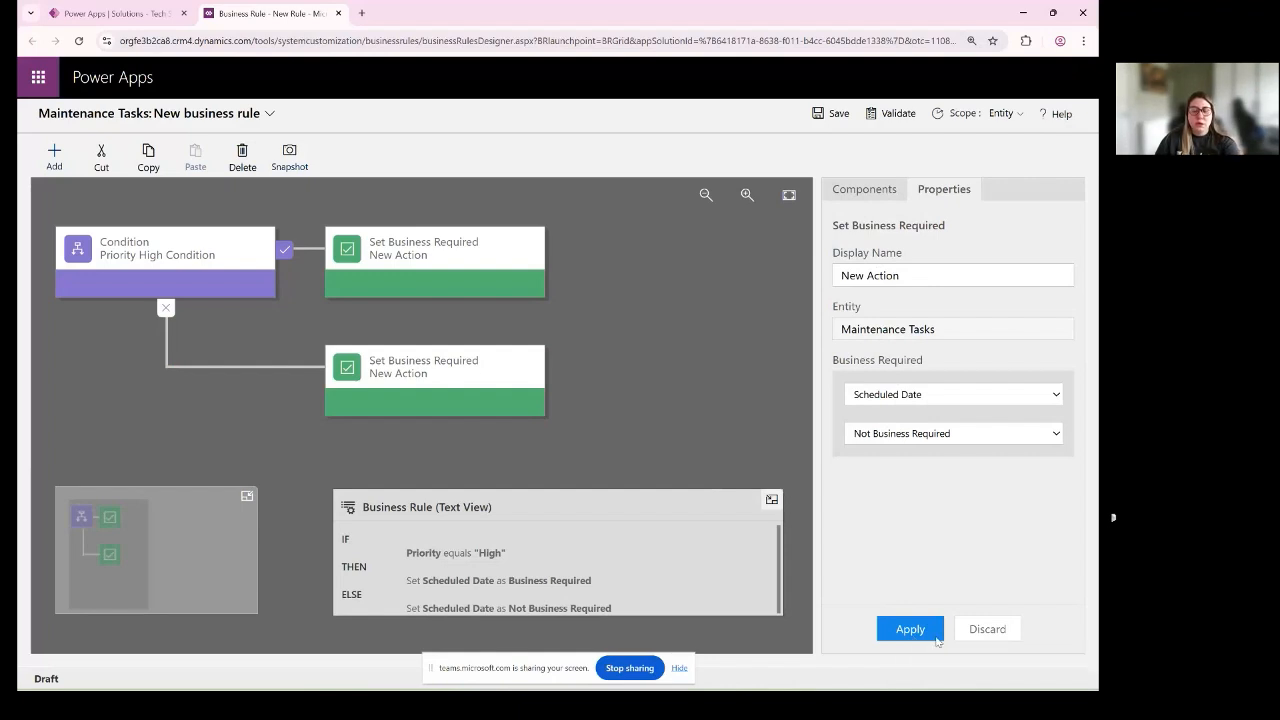
- Save the Maintenance Tasks business rule and activate it
click(871, 115)
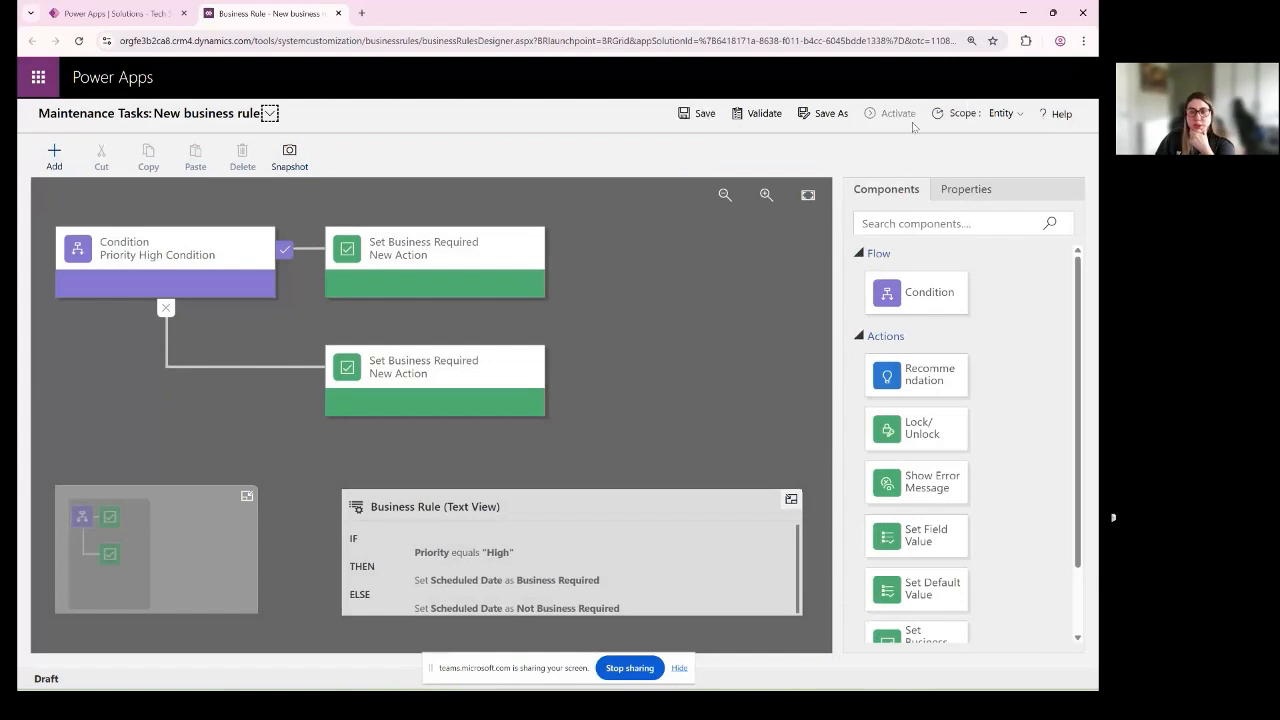
click(886, 124)
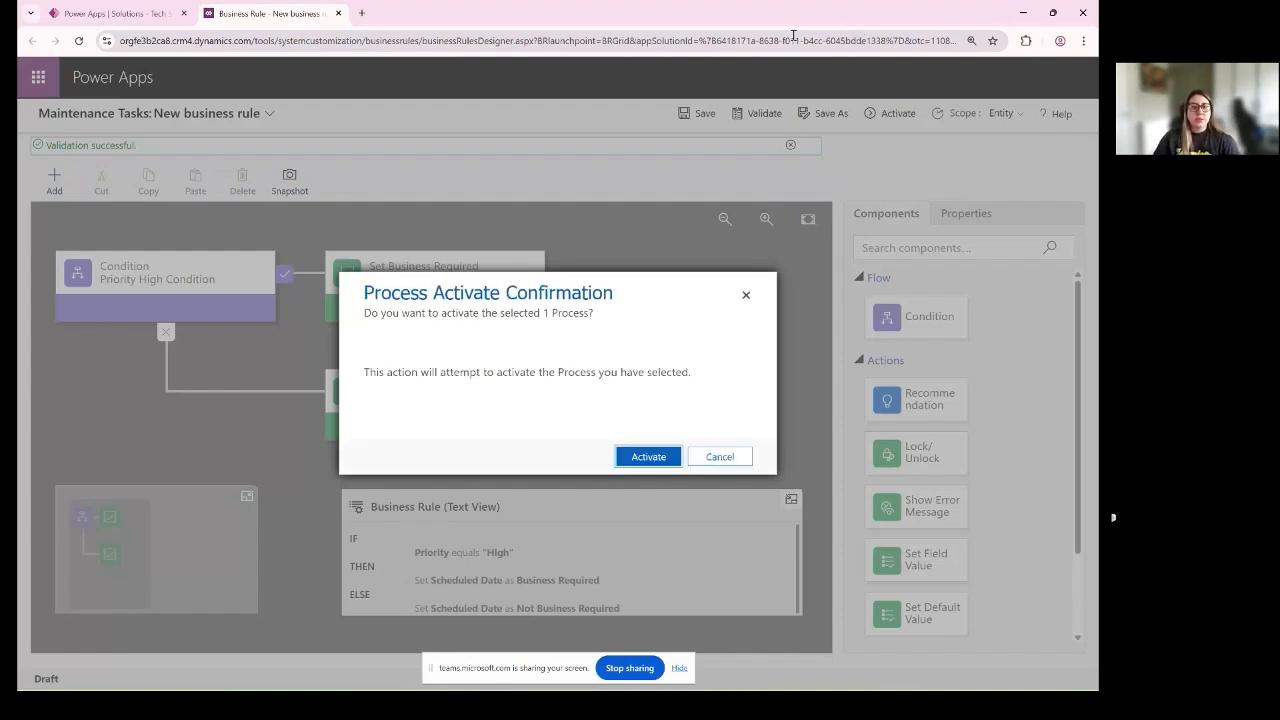
click(648, 456)
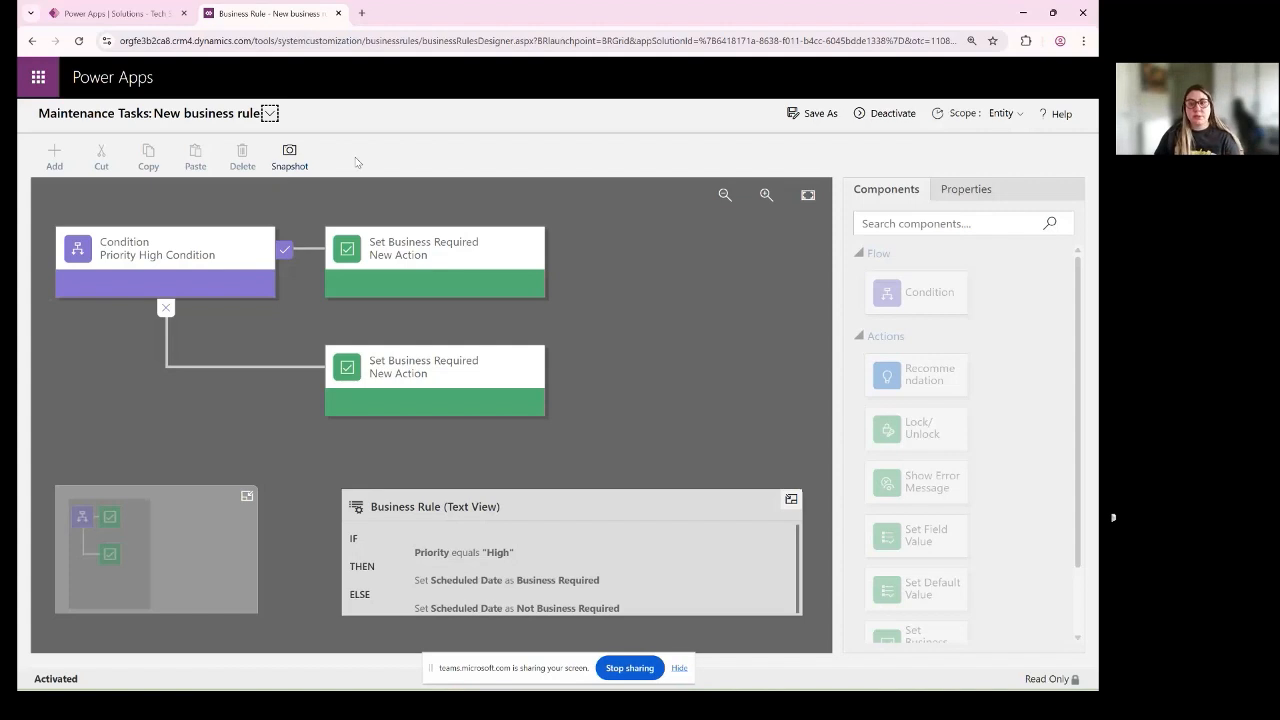
- Try to open the scope options of the activated business rule, and deactivate the rule to make it editable
click(1001, 115)
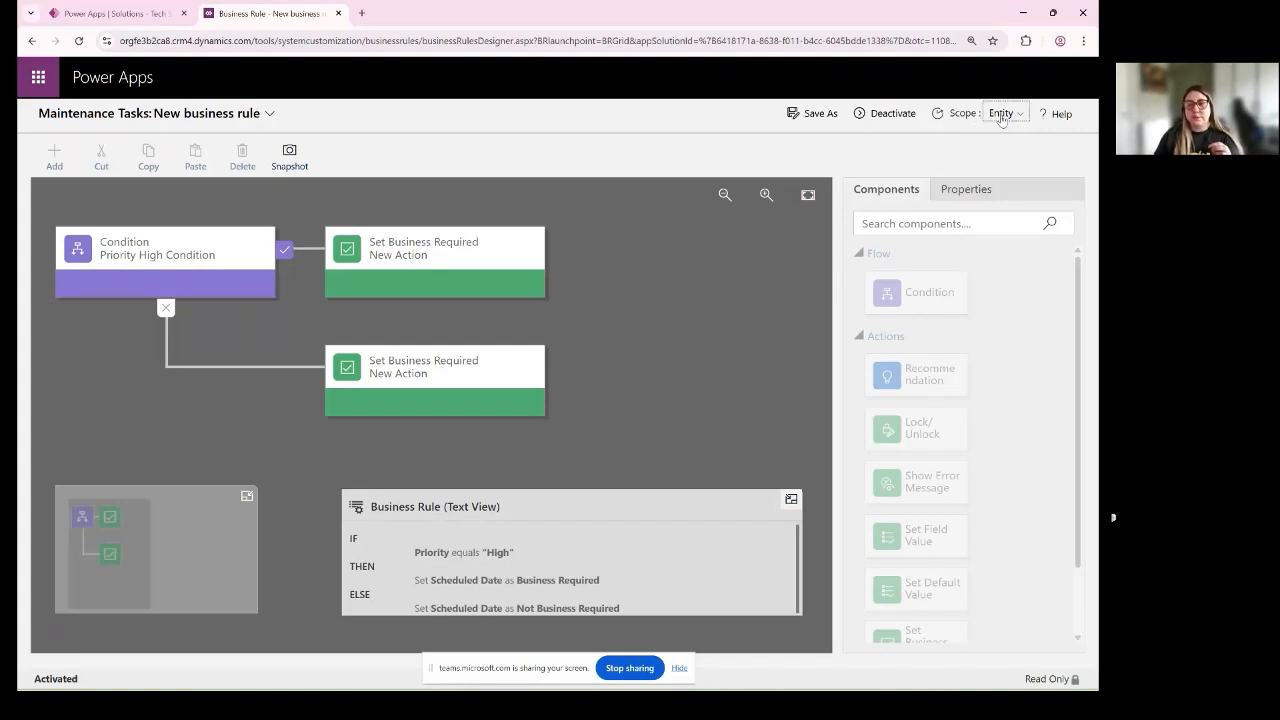
click(893, 114)
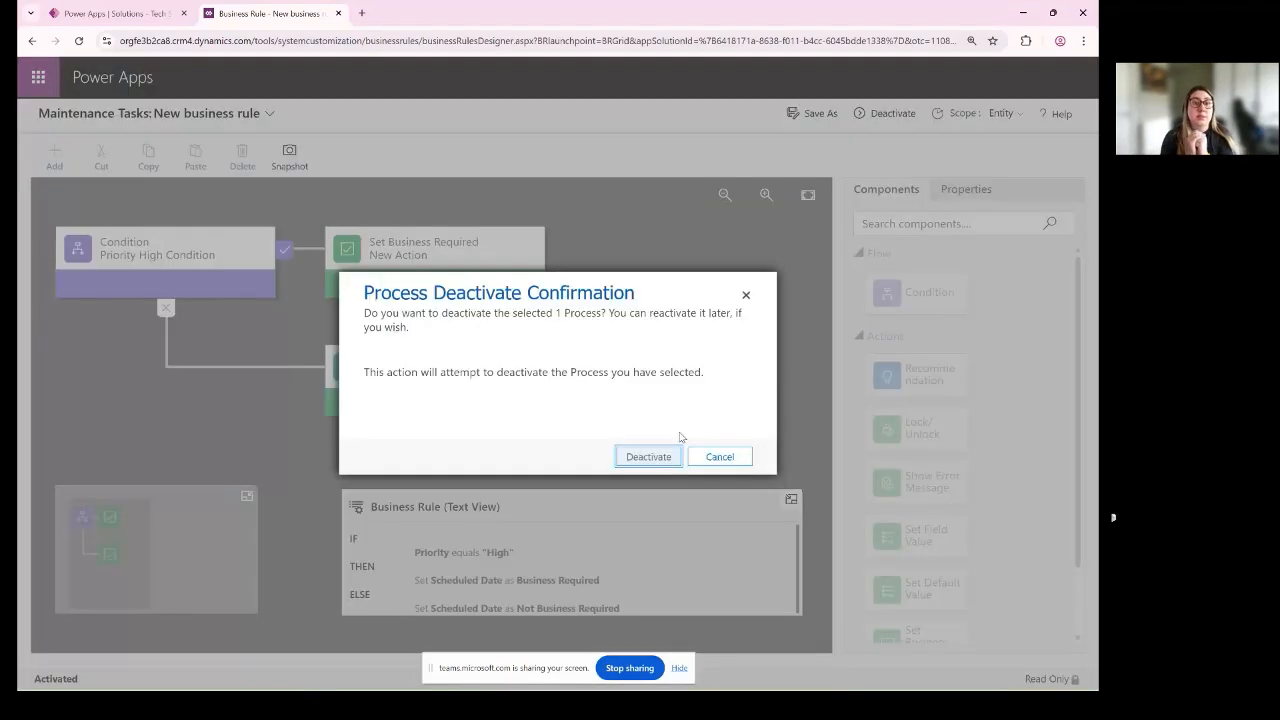
click(672, 456)
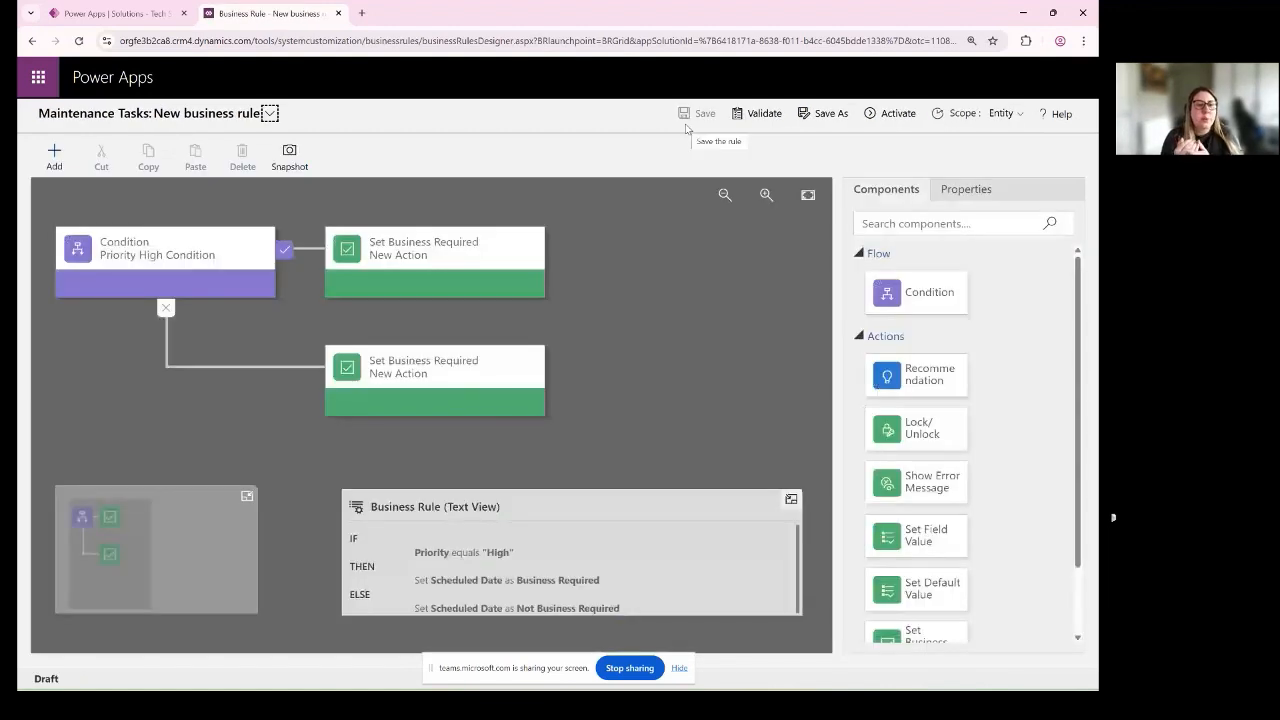
- Try the All Forms and Information scopes for the business rule and set the scope back to Entity
click(1004, 116)
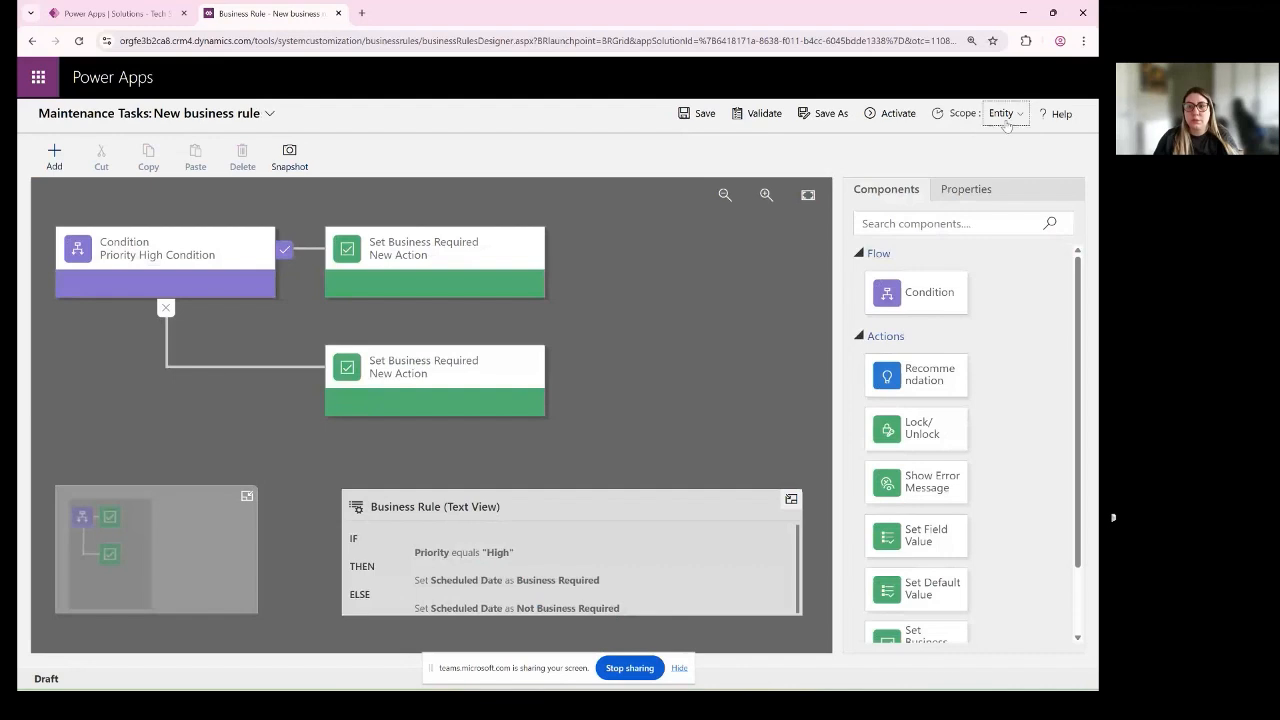
click(1006, 122)
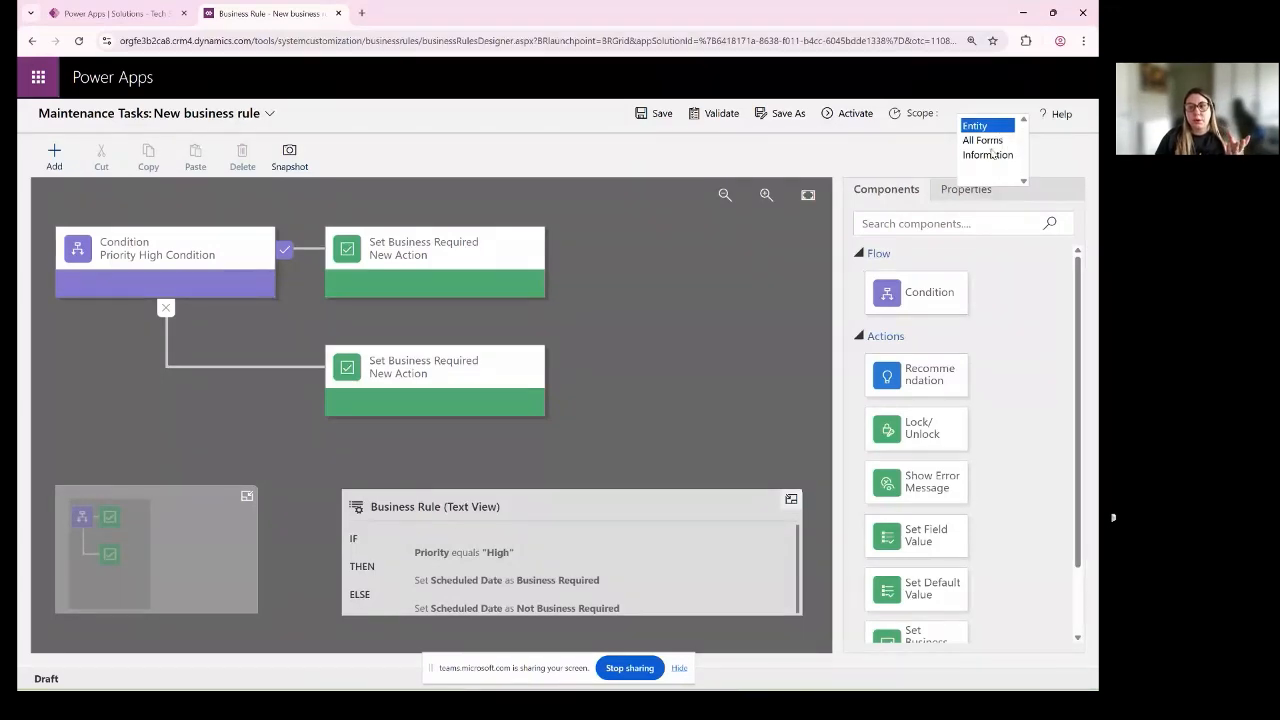
click(985, 140)
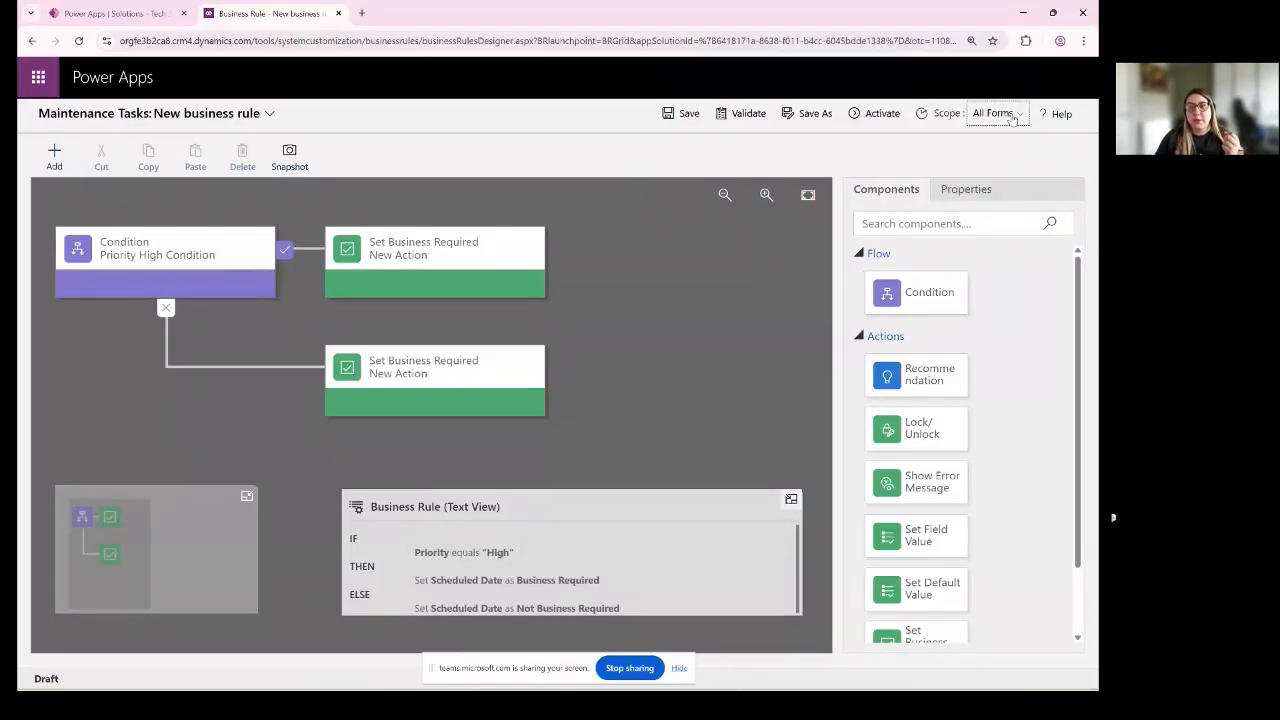
click(1012, 117)
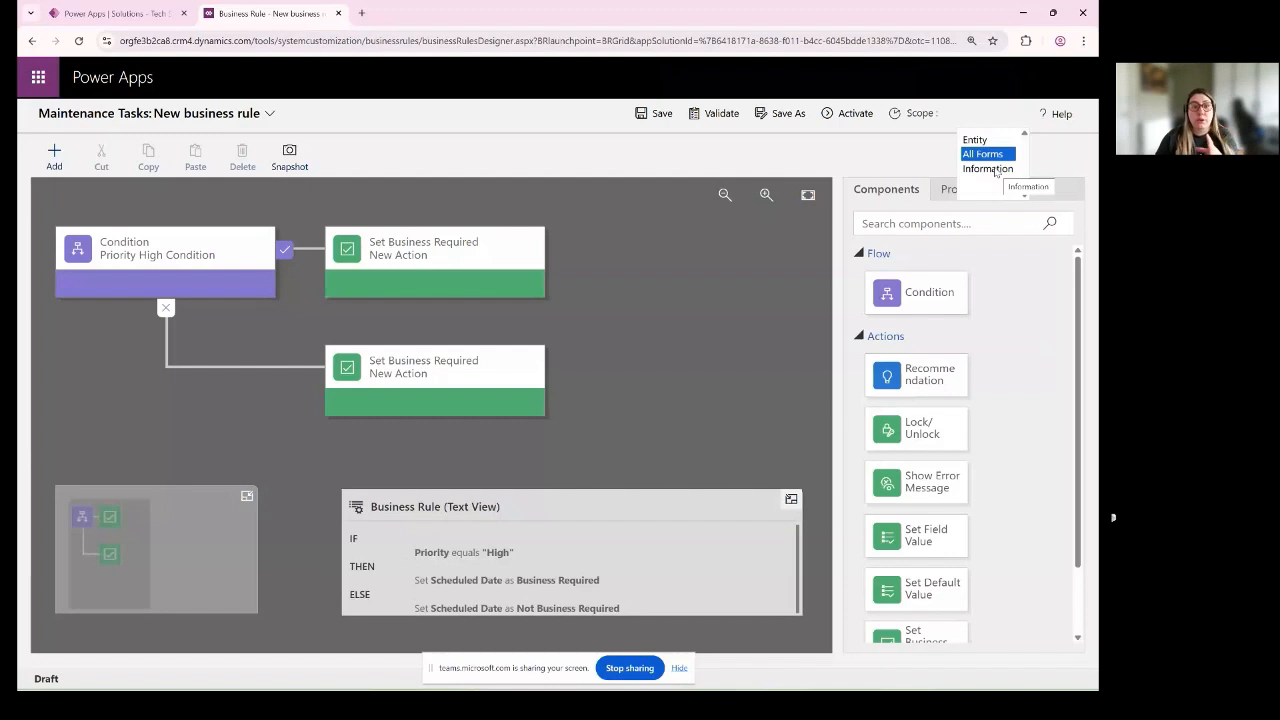
click(995, 170)
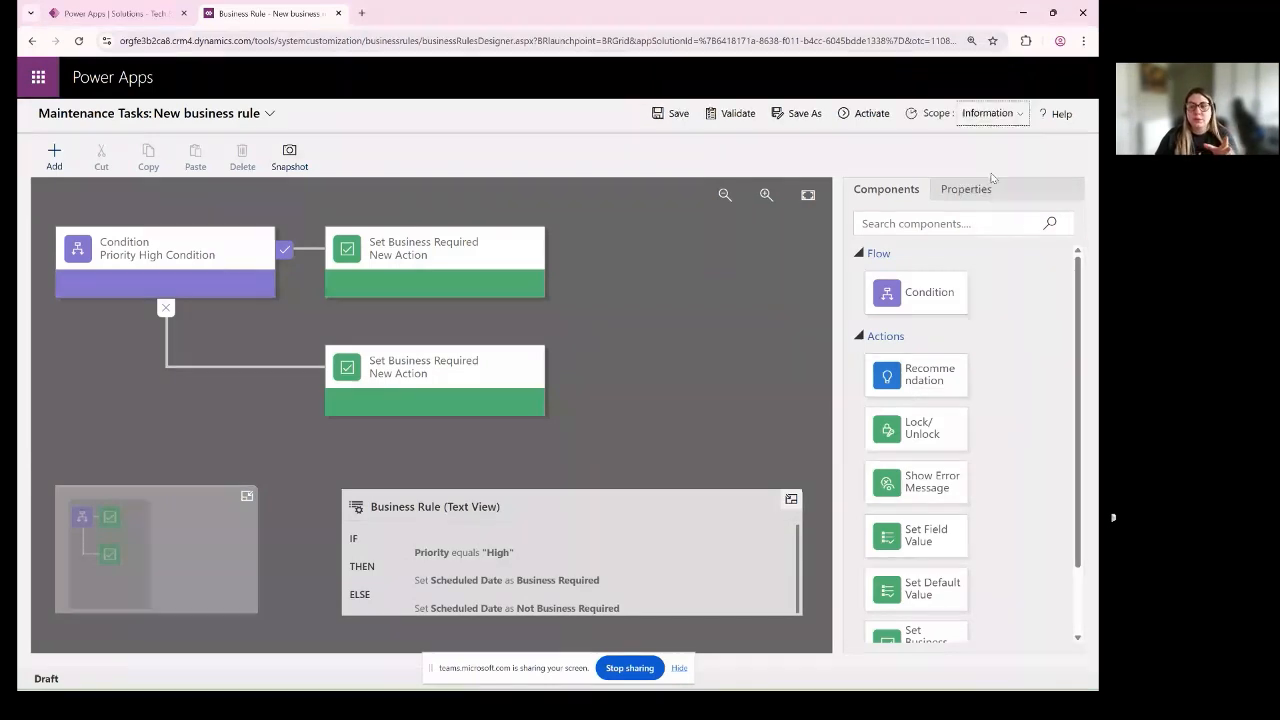
click(995, 115)
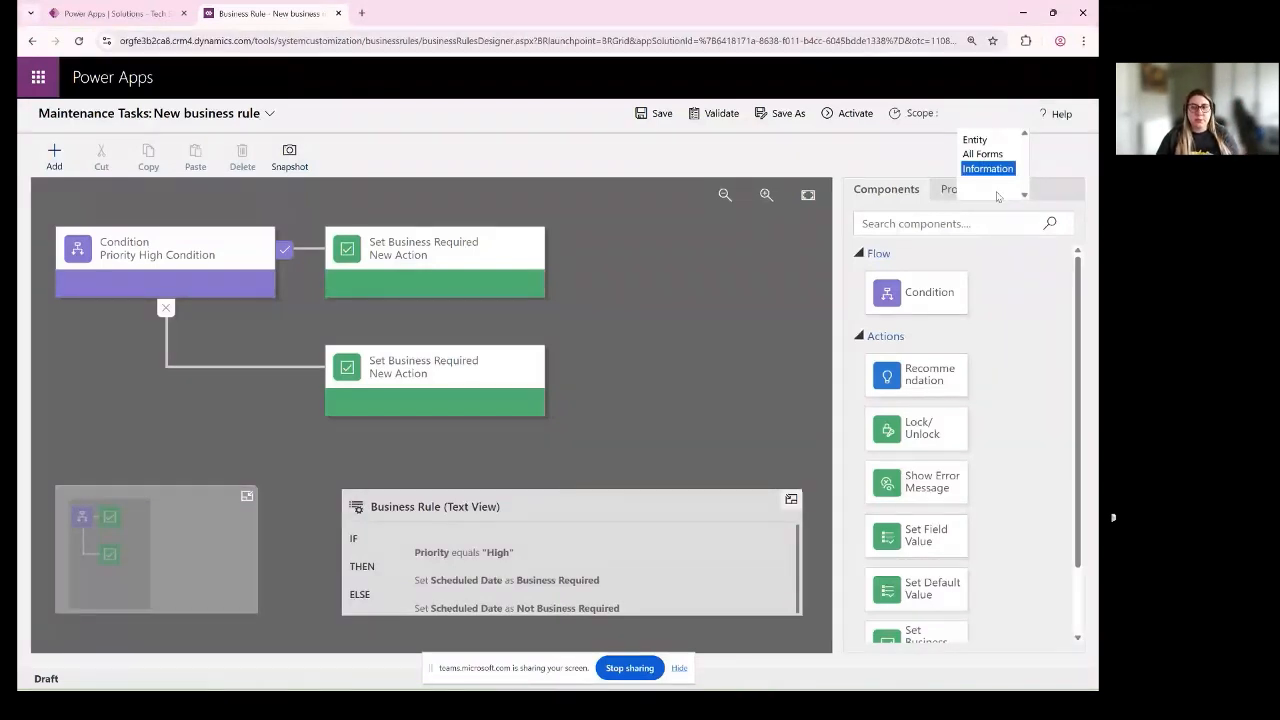
click(984, 141)
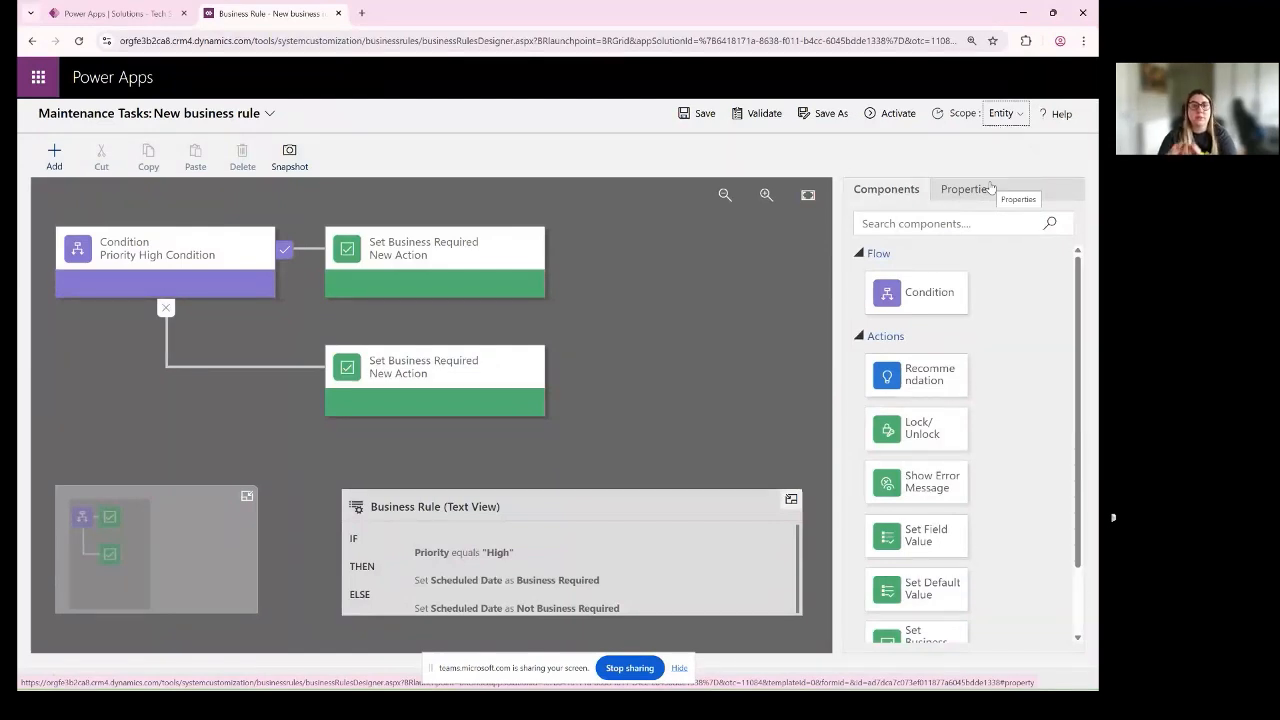
click(1010, 118)
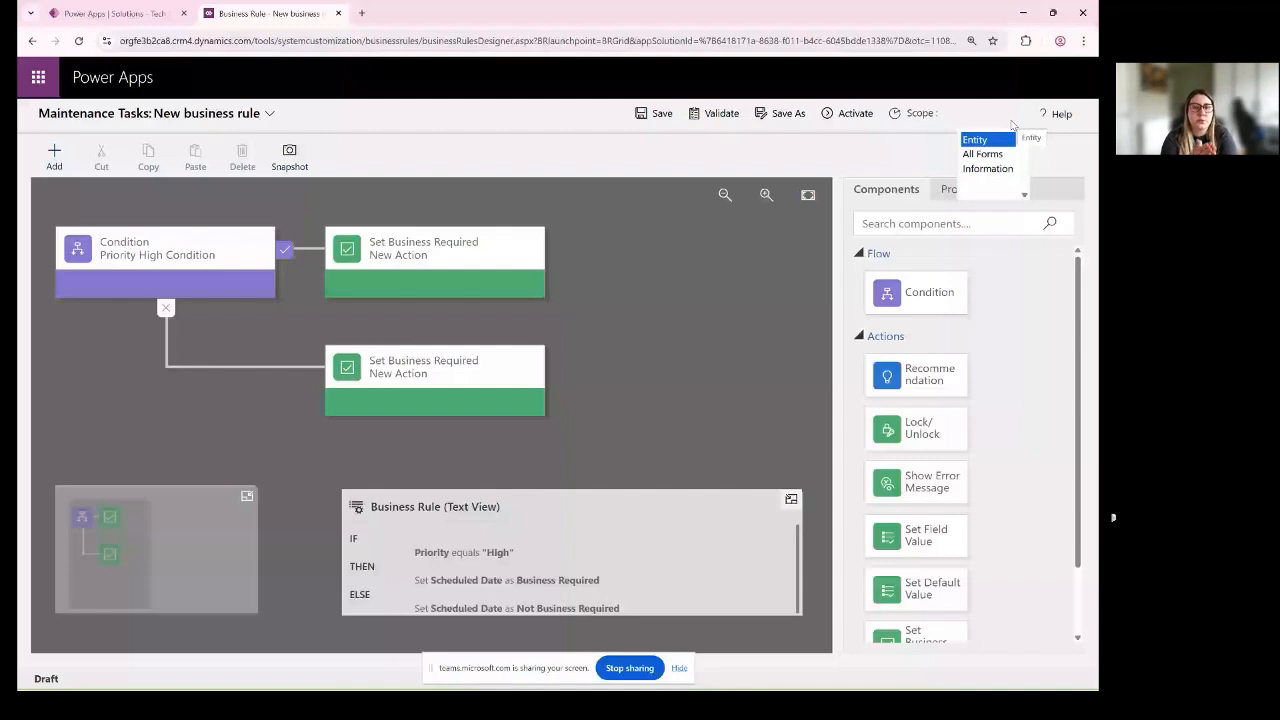
click(996, 168)
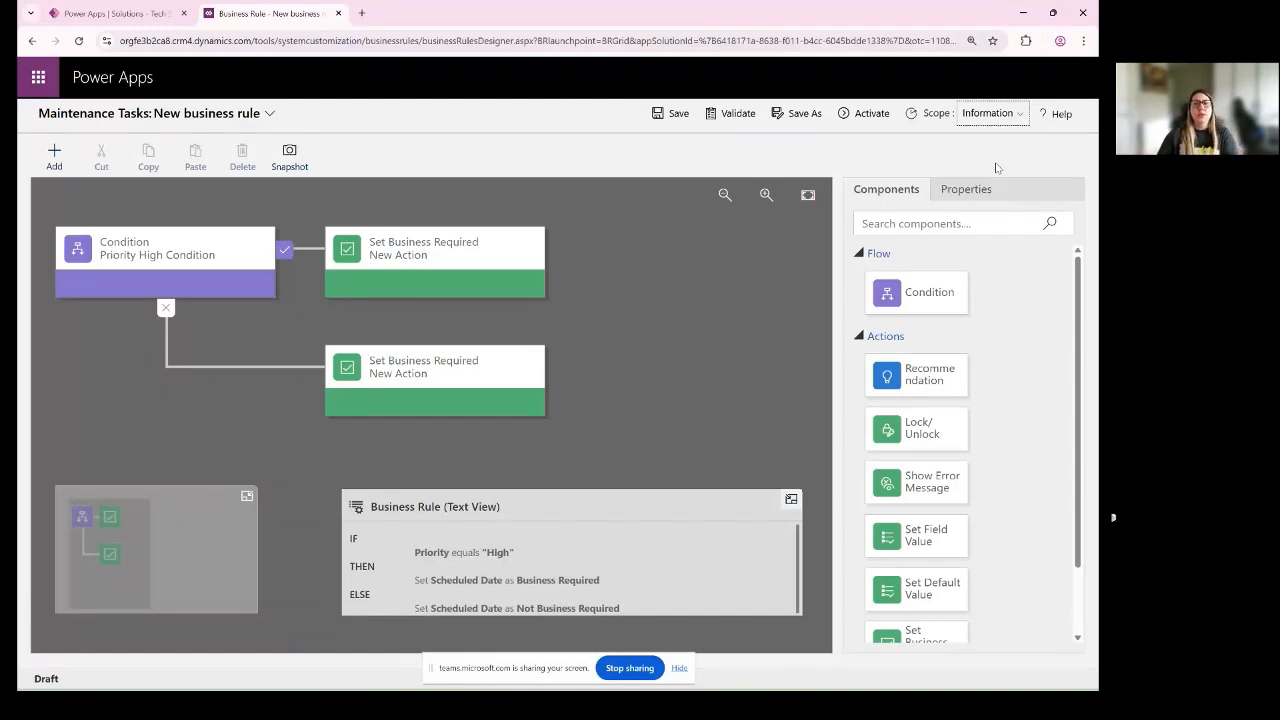
click(992, 114)
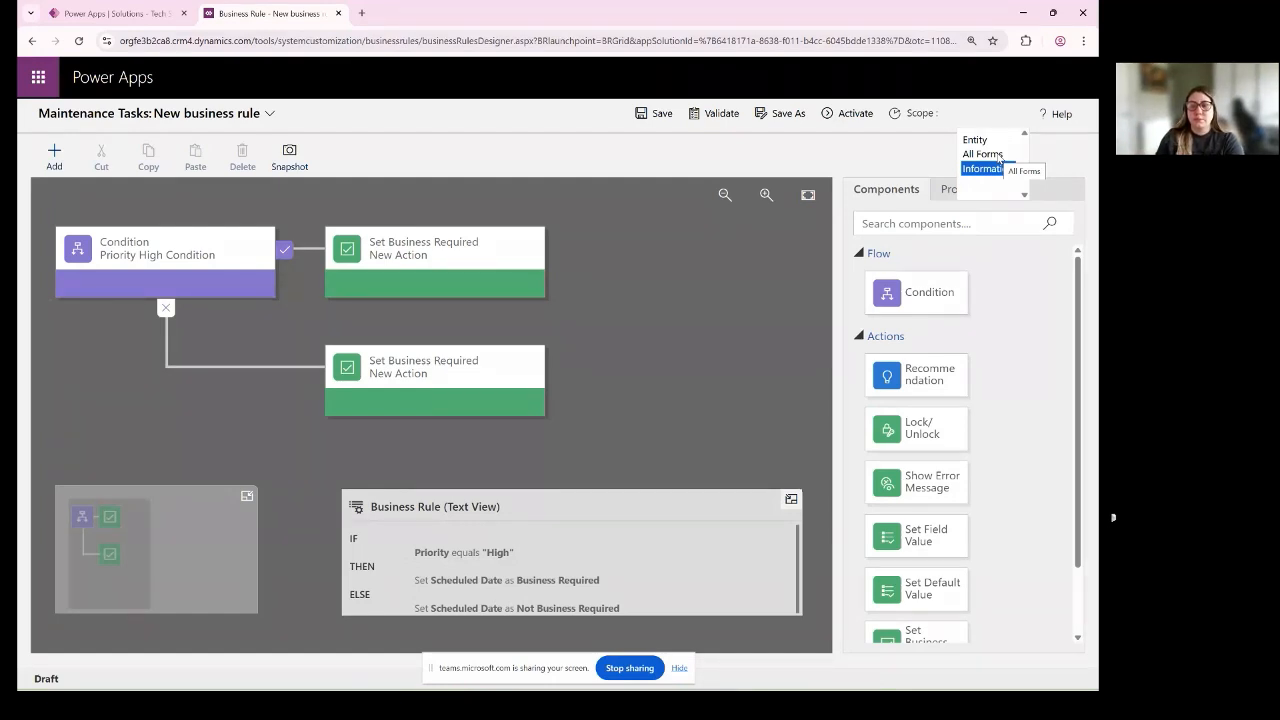
click(993, 140)
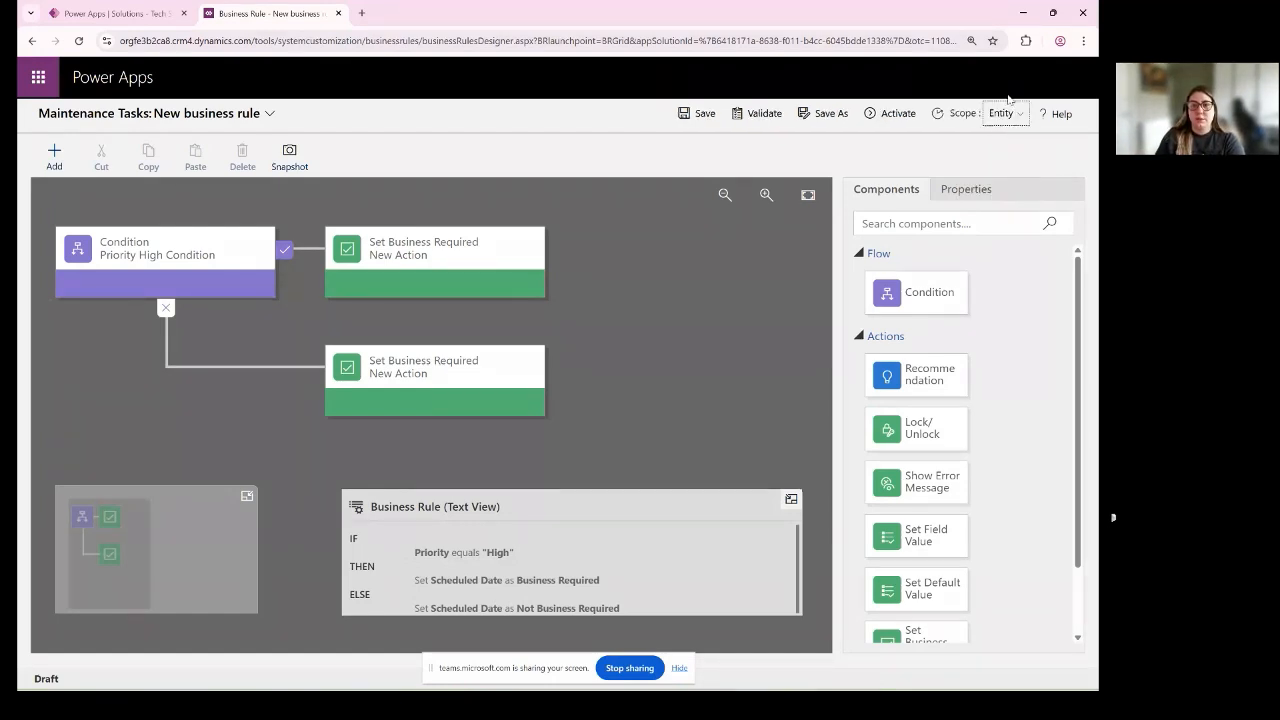
- Save the business rule with Entity scope and activate it again
click(699, 110)
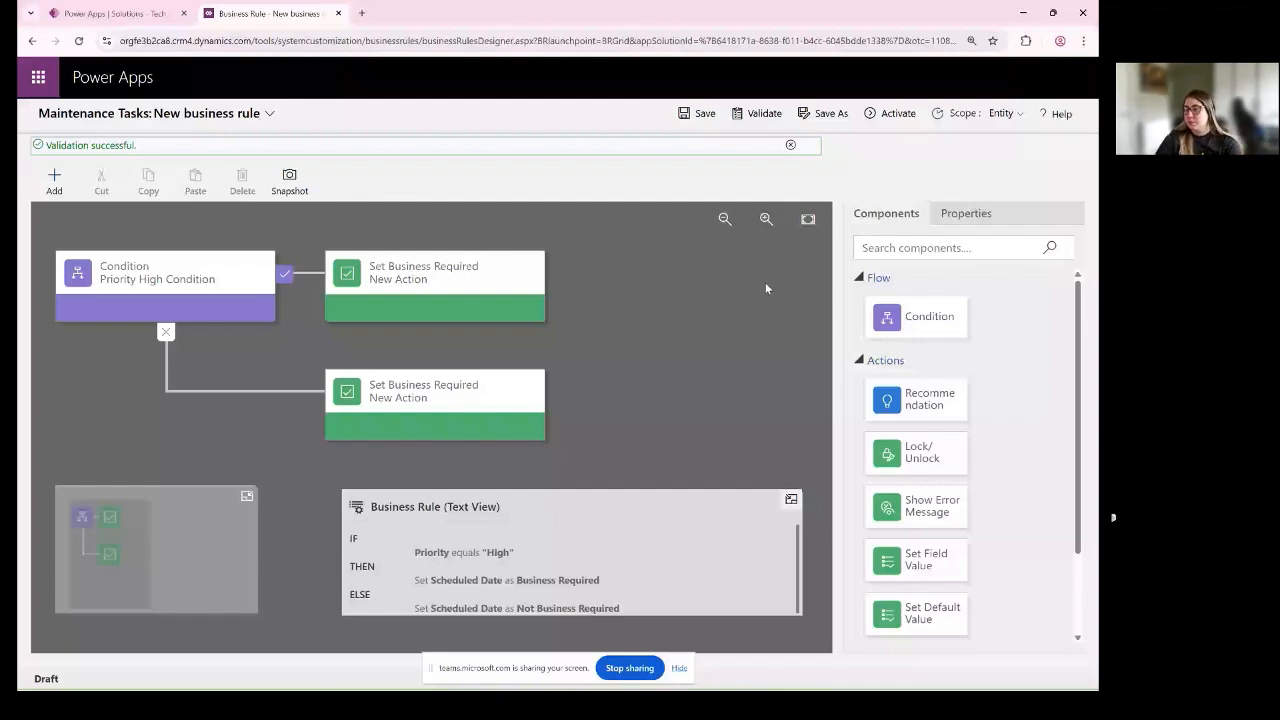
click(698, 113)
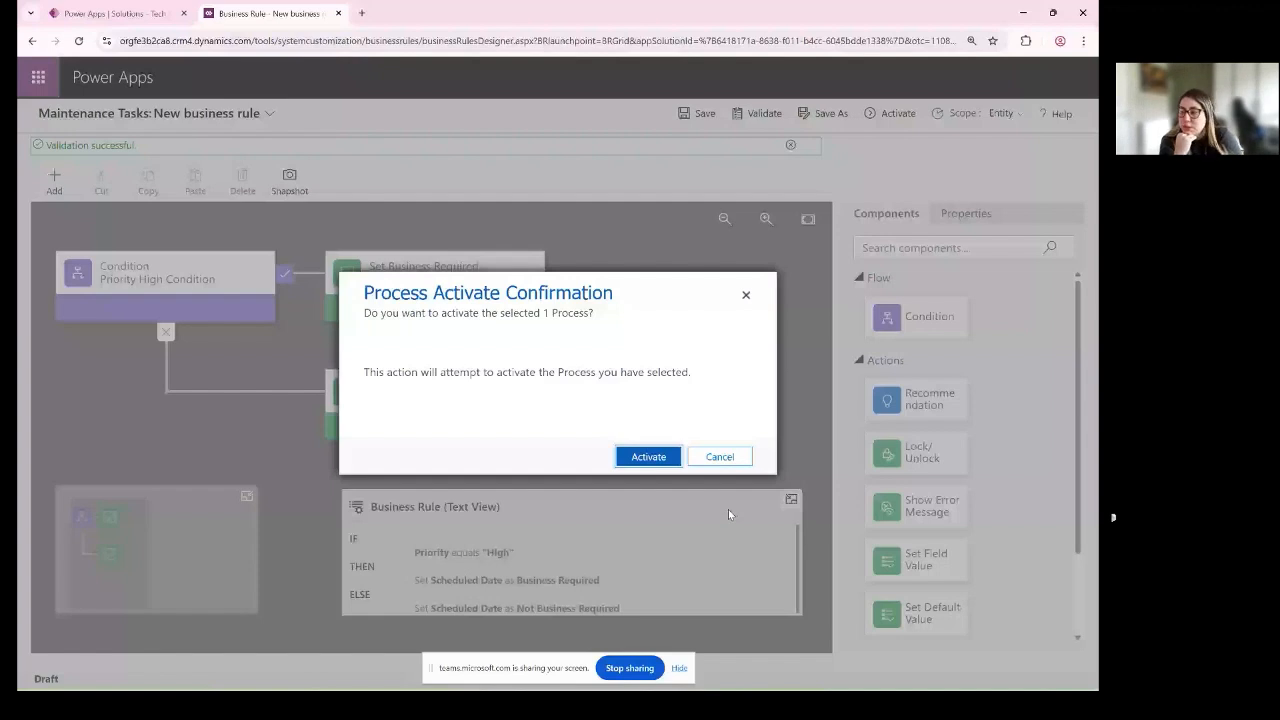
click(636, 463)
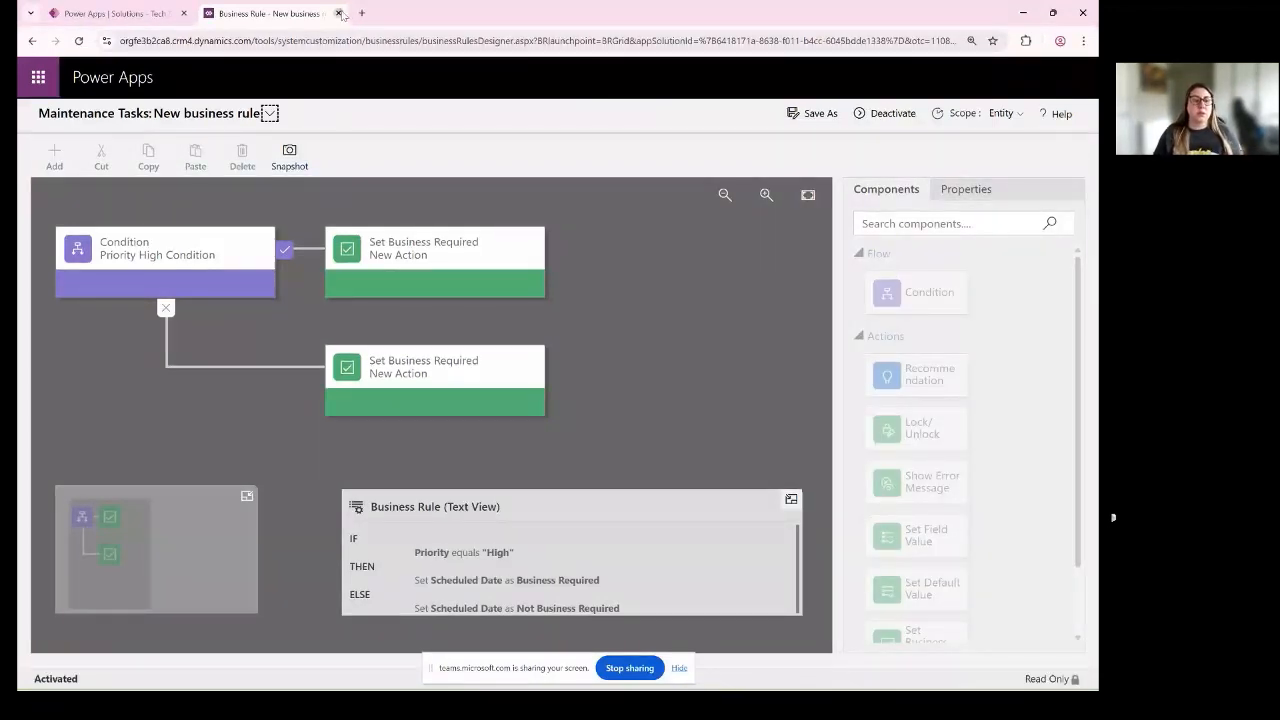
- Close the business rule designer and open the list of apps in the Tech Styler Class solution
click(340, 13)
click(646, 423)
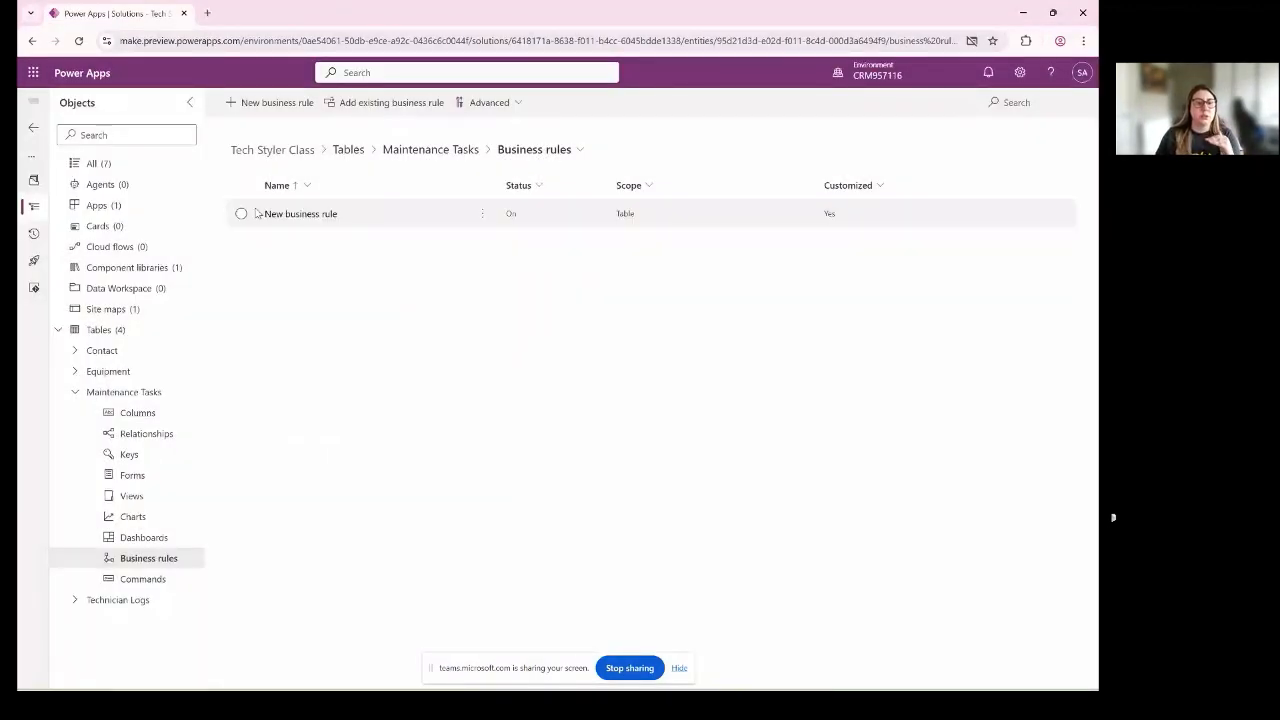
click(236, 220)
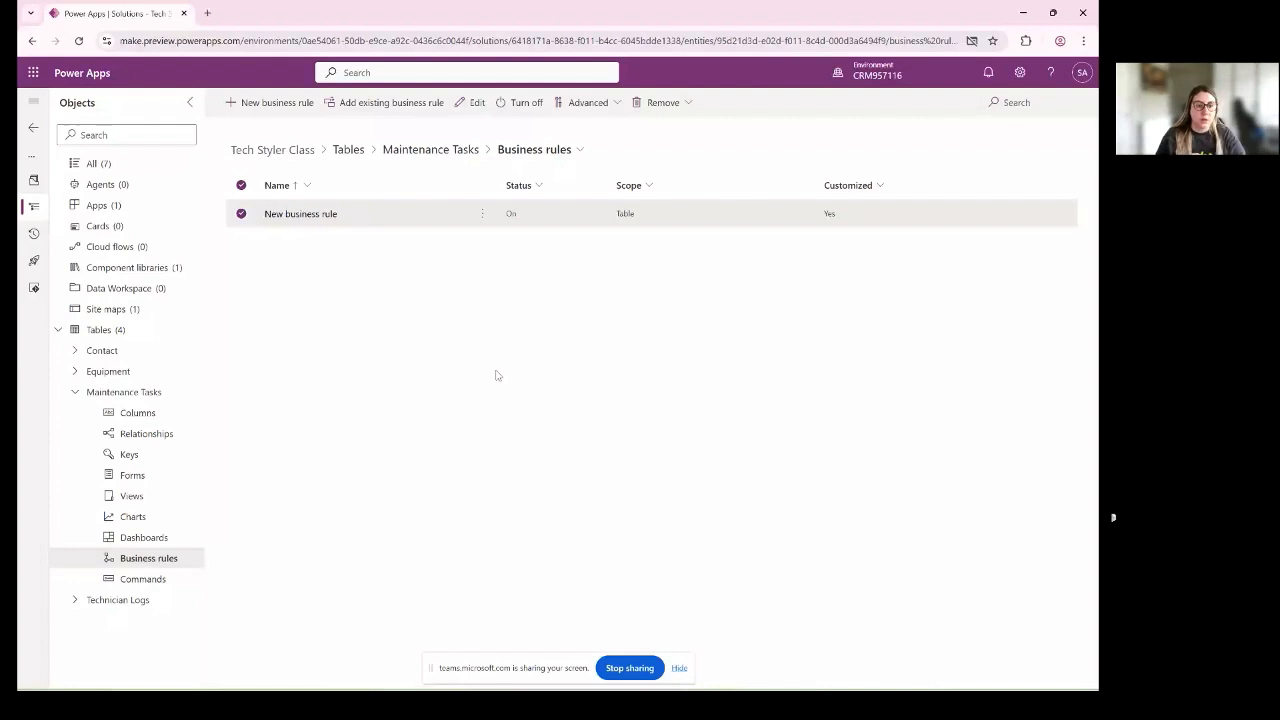
click(96, 207)
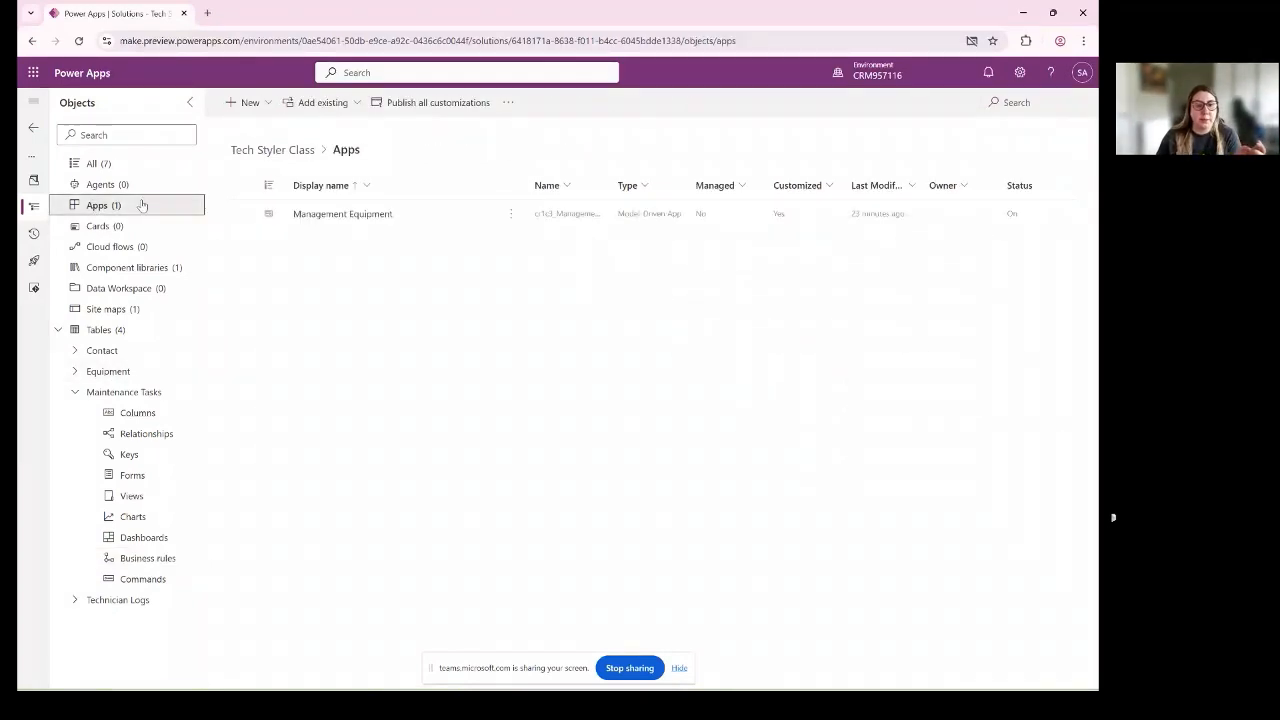
- Play the Management Equipment app and start a new Maintenance Tasks record
click(241, 213)
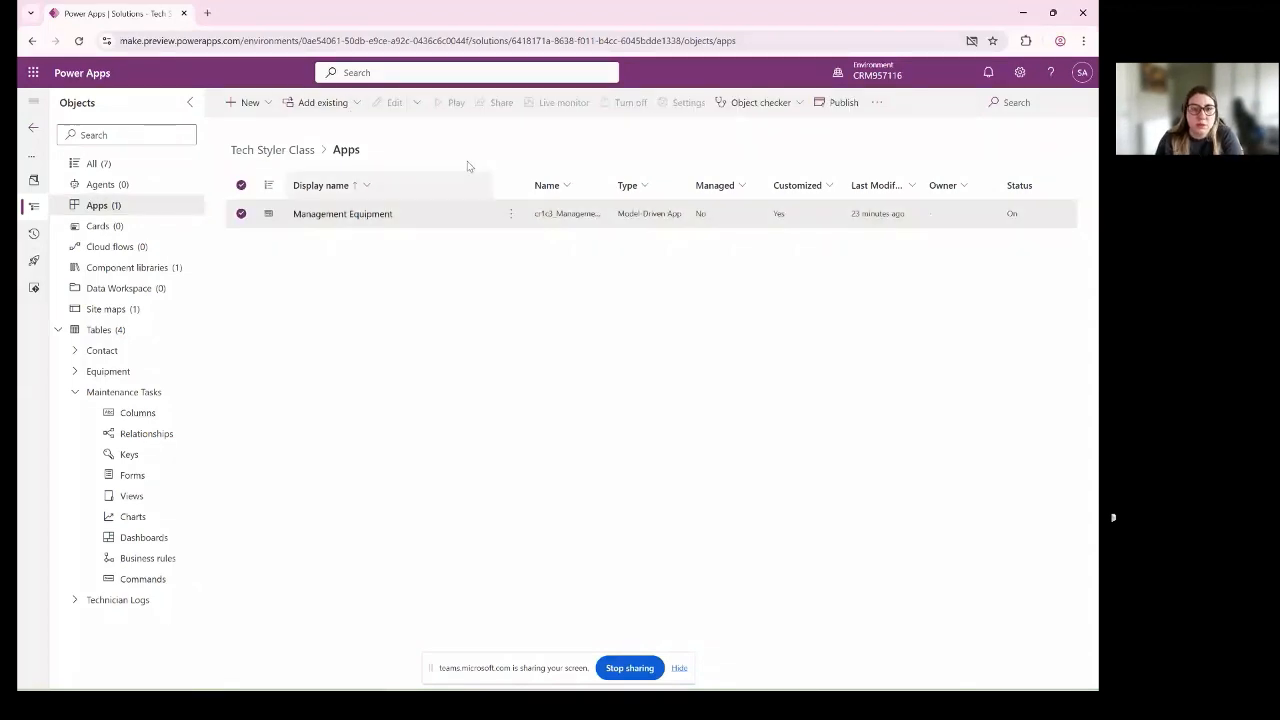
click(511, 215)
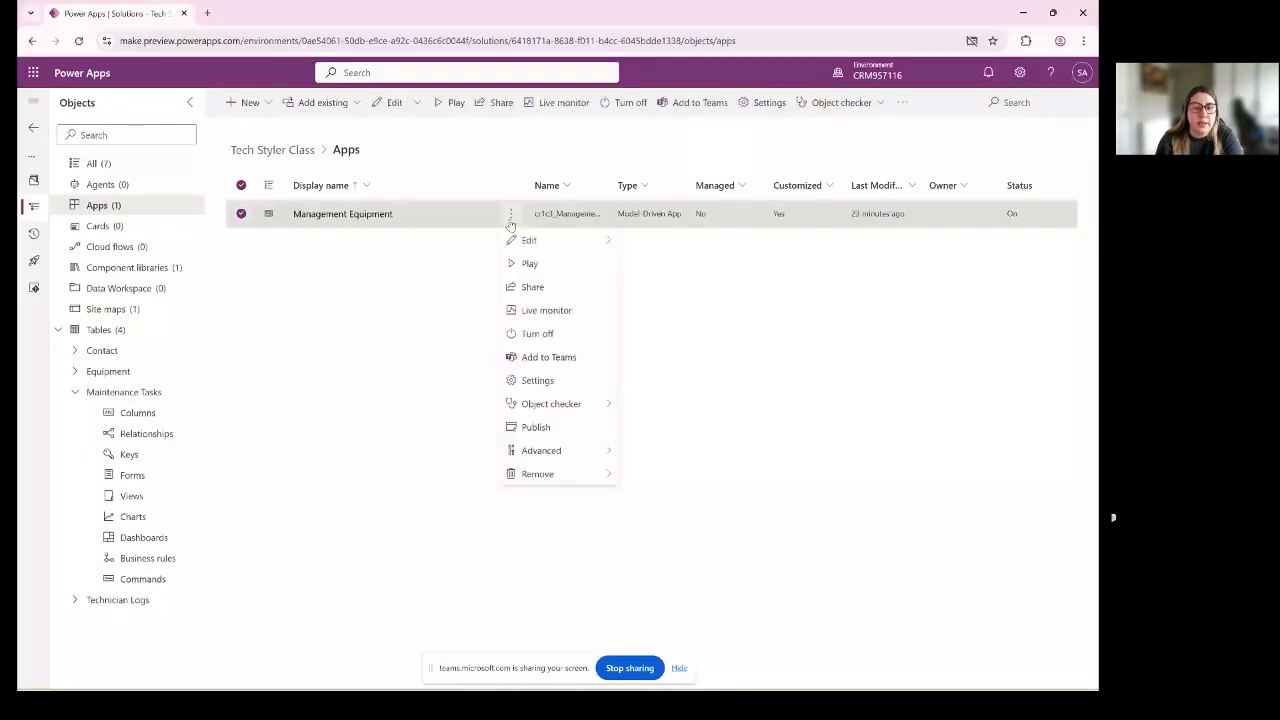
click(529, 263)
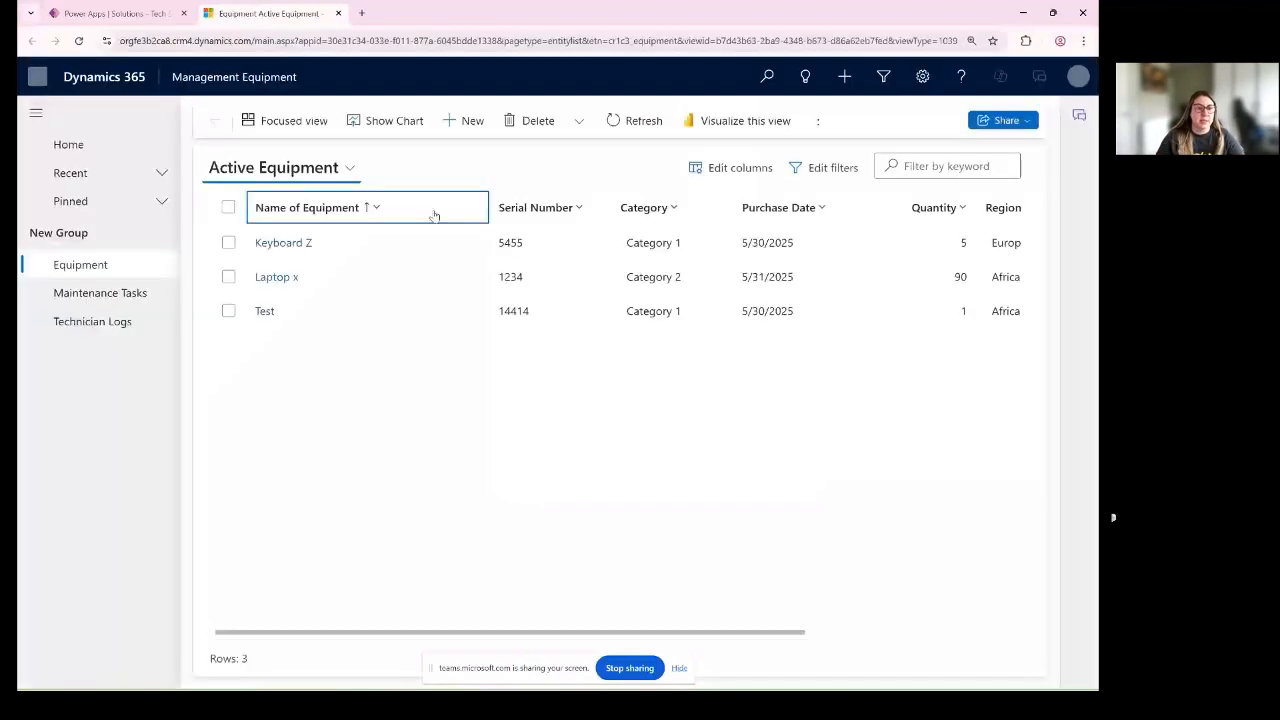
click(132, 297)
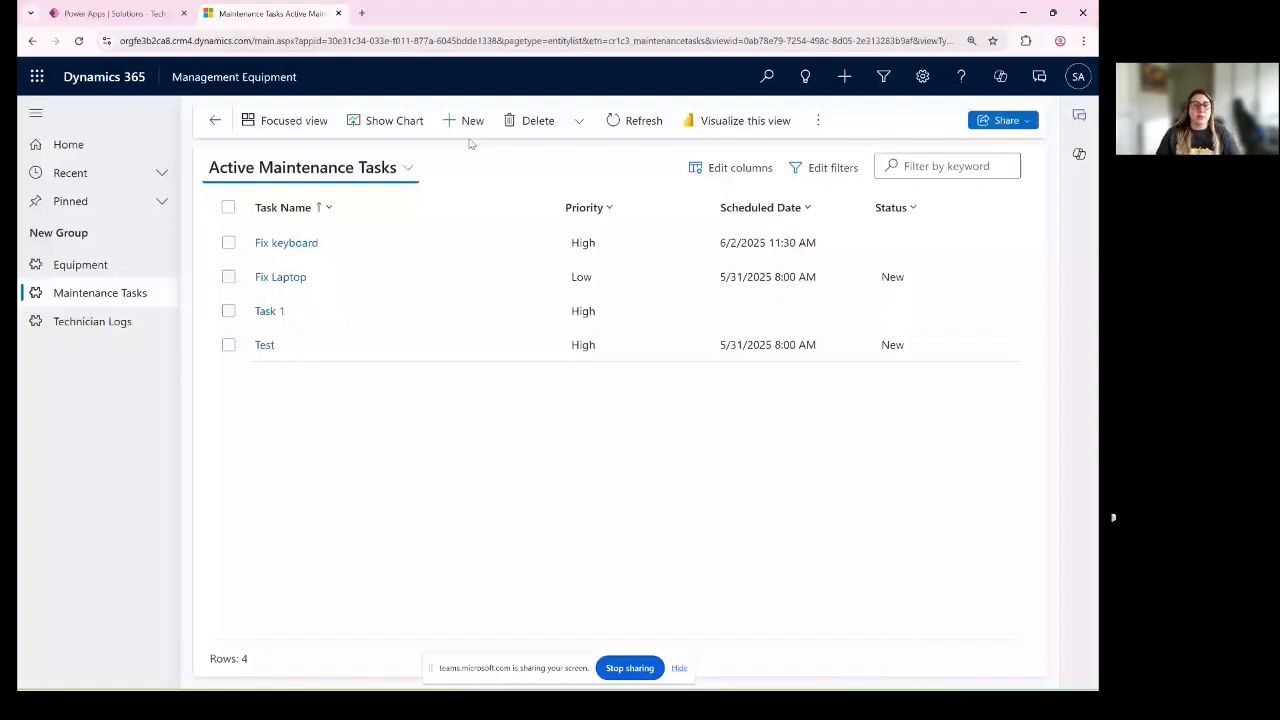
click(468, 121)
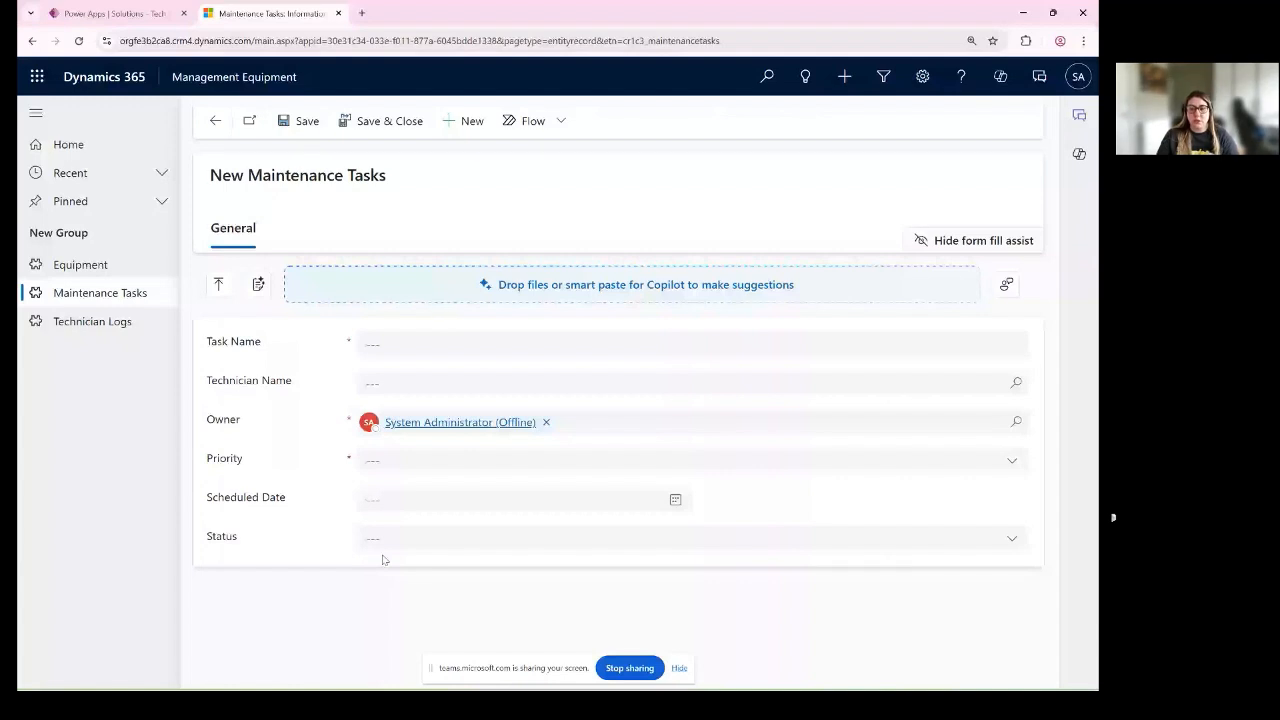
- Enter "Mouse Cleaning" as the new record's Task Name and set its Priority to High
key(ctrl+plus)
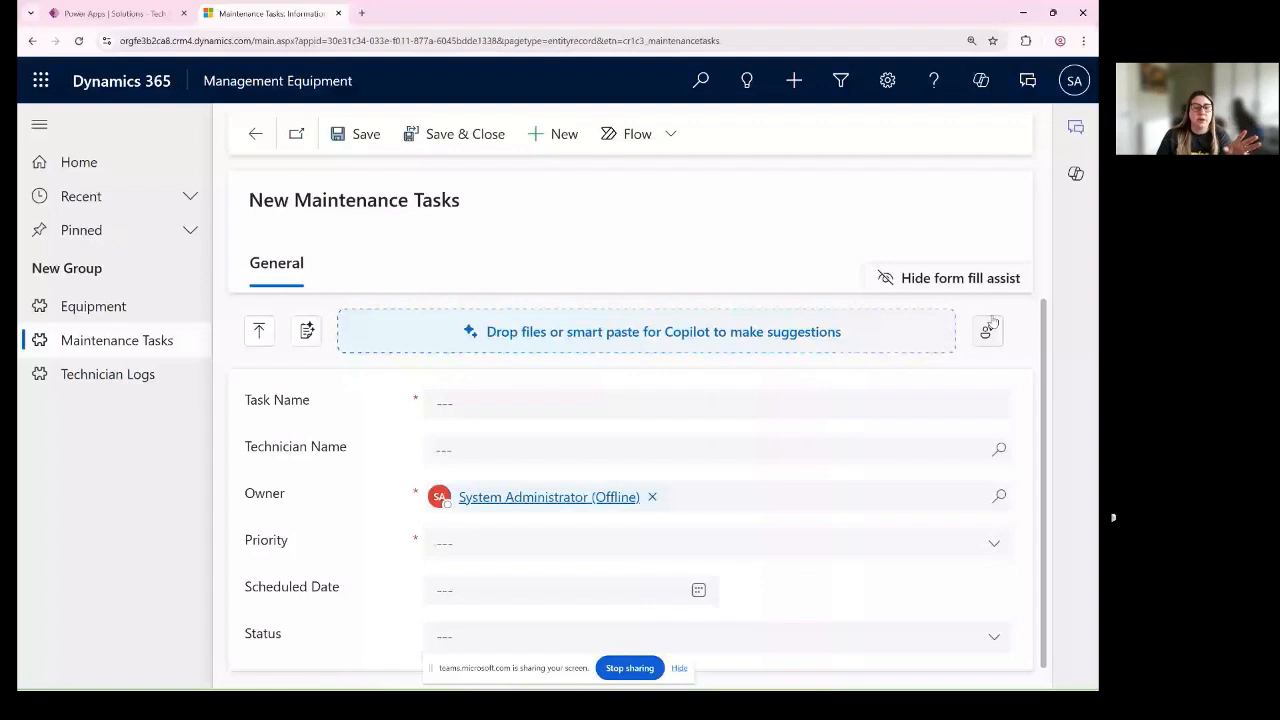
scroll(434, 560, down, 1)
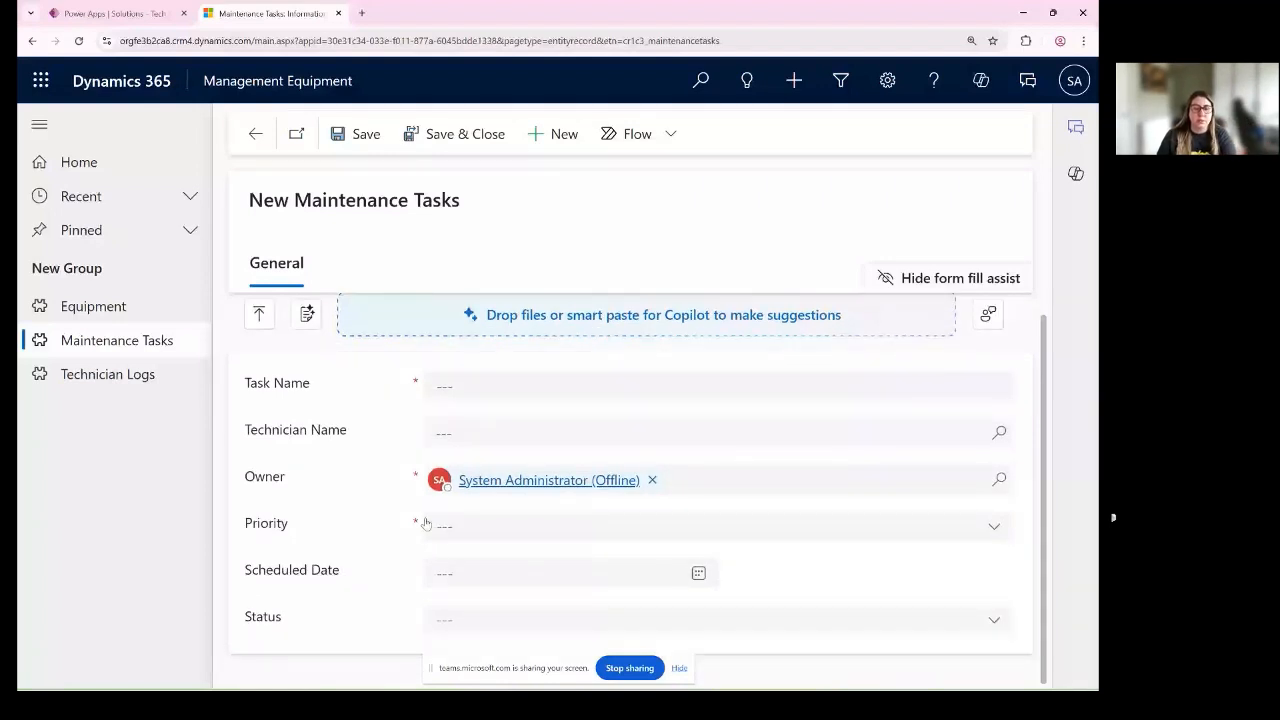
click(530, 383)
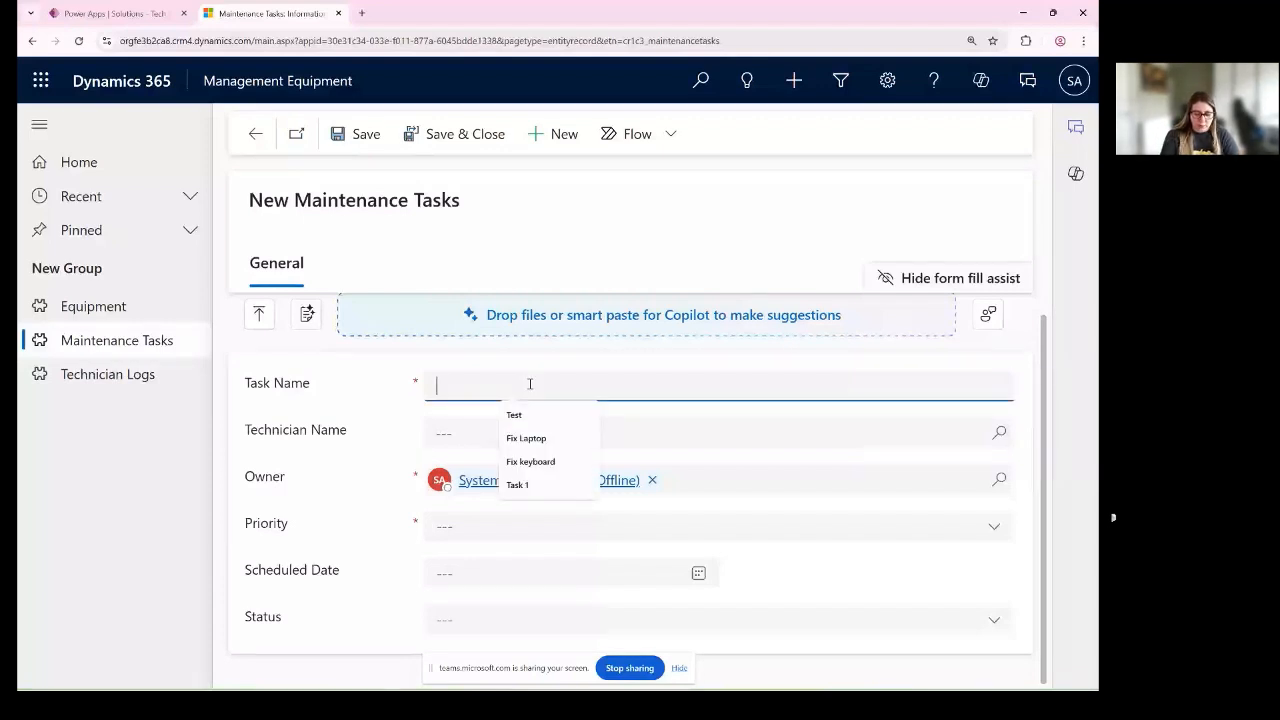
text(Mo)
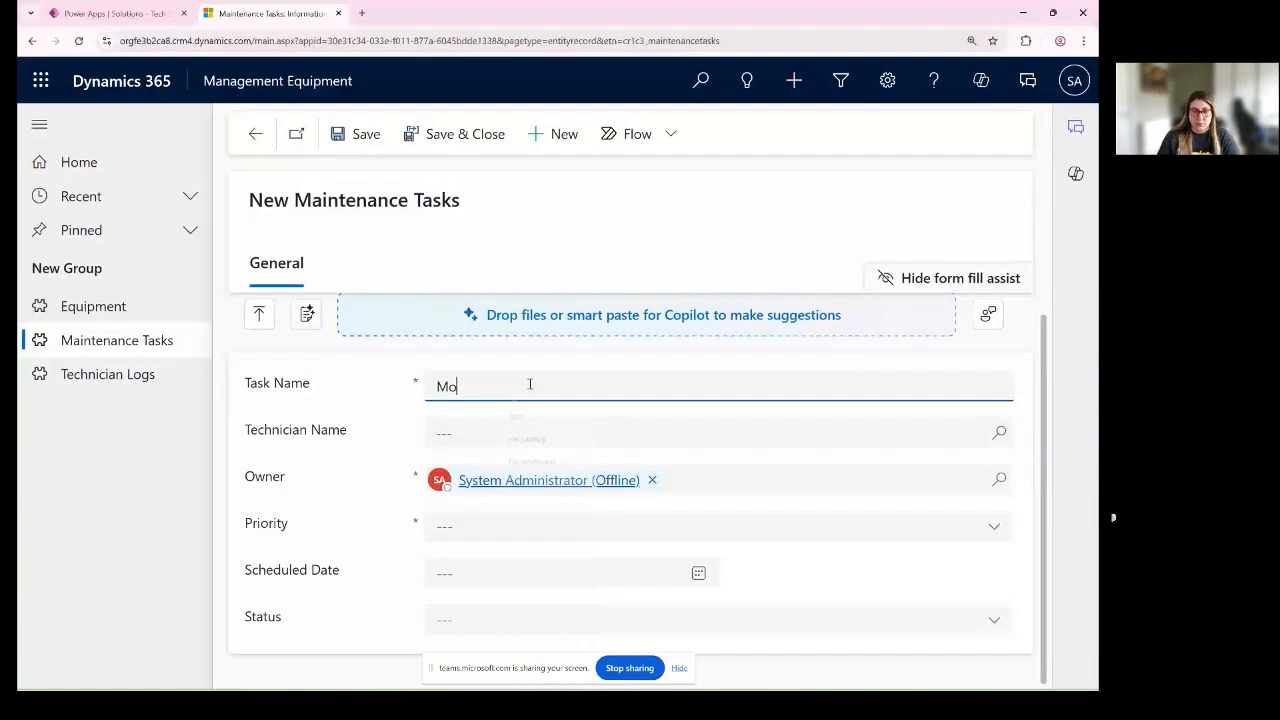
text(use)
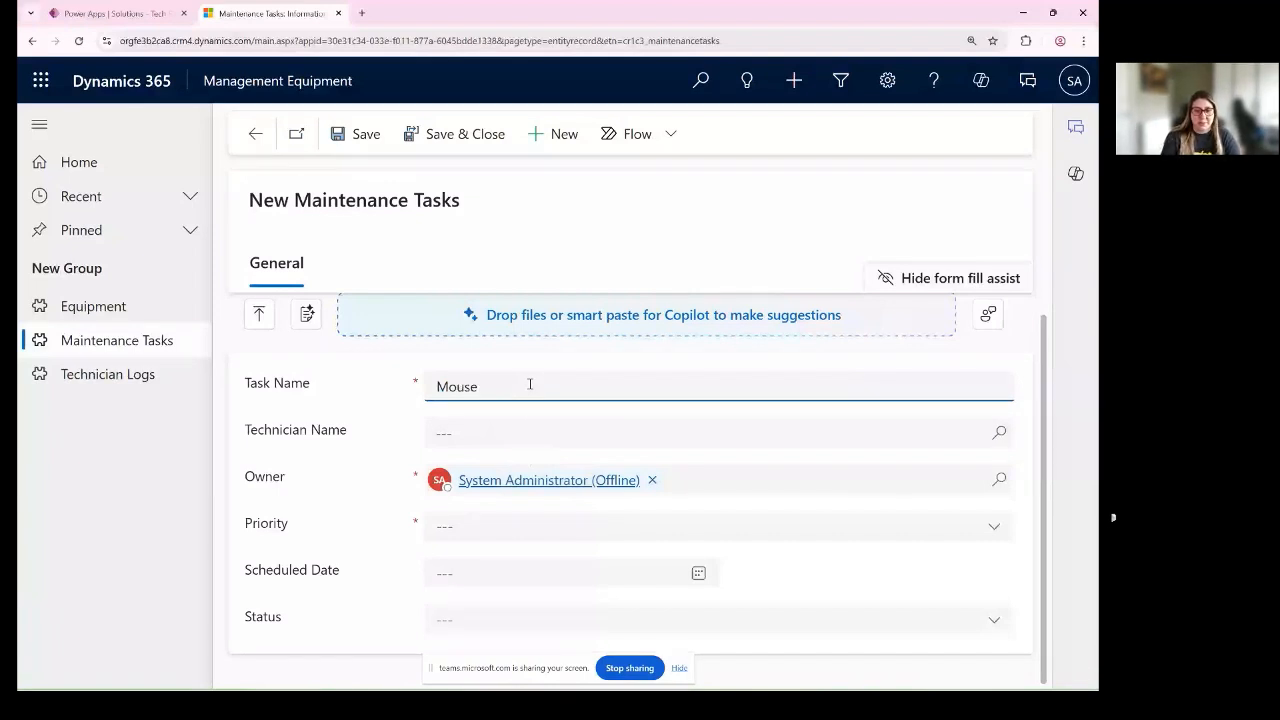
text( Cleaning)
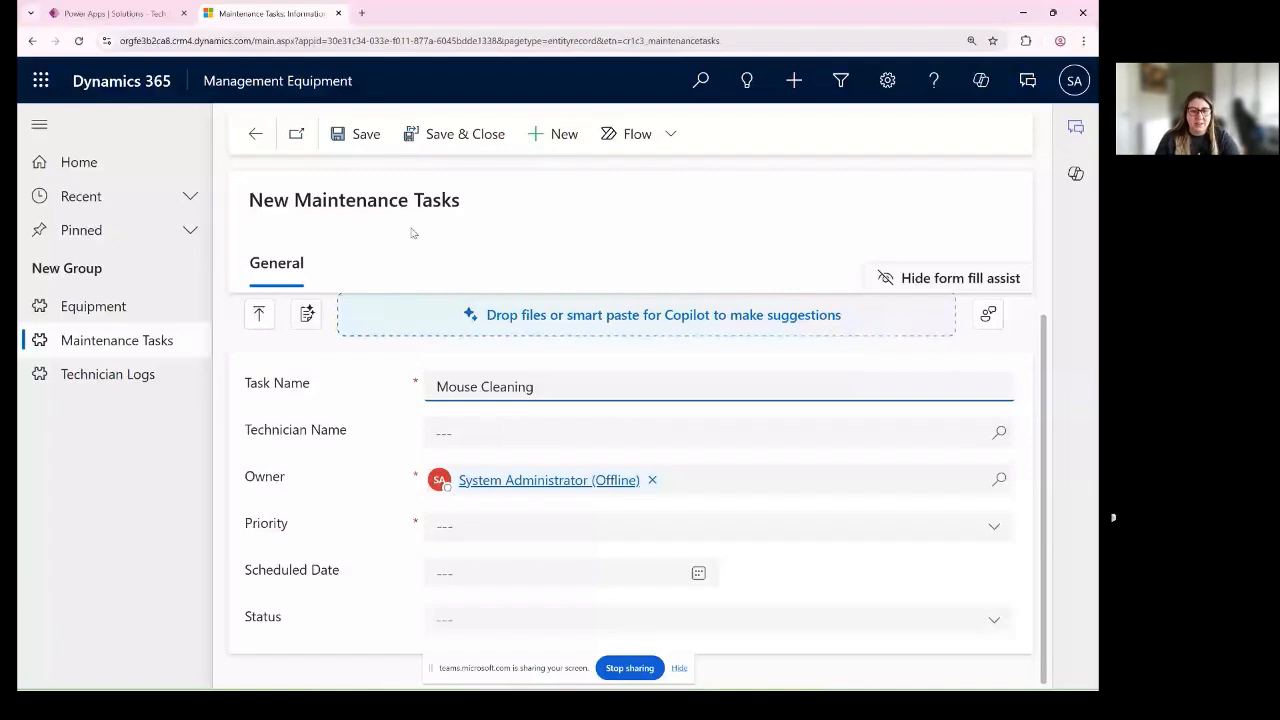
click(518, 432)
click(512, 526)
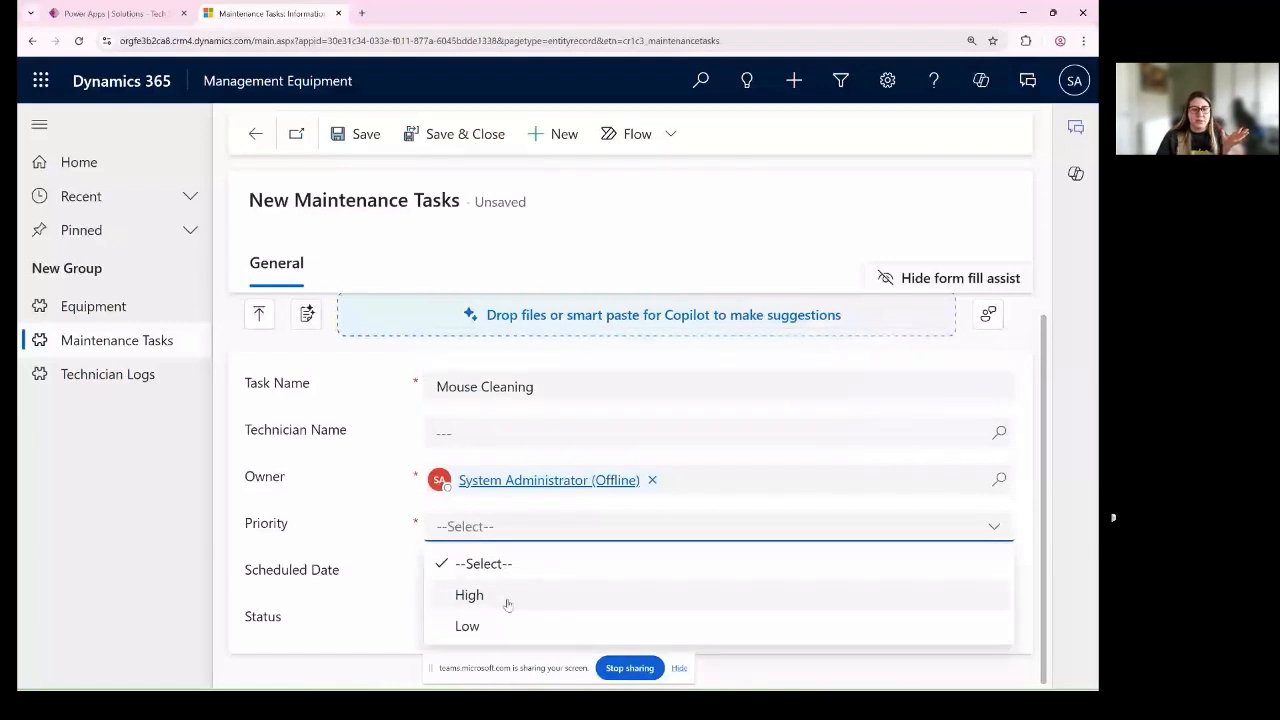
click(507, 600)
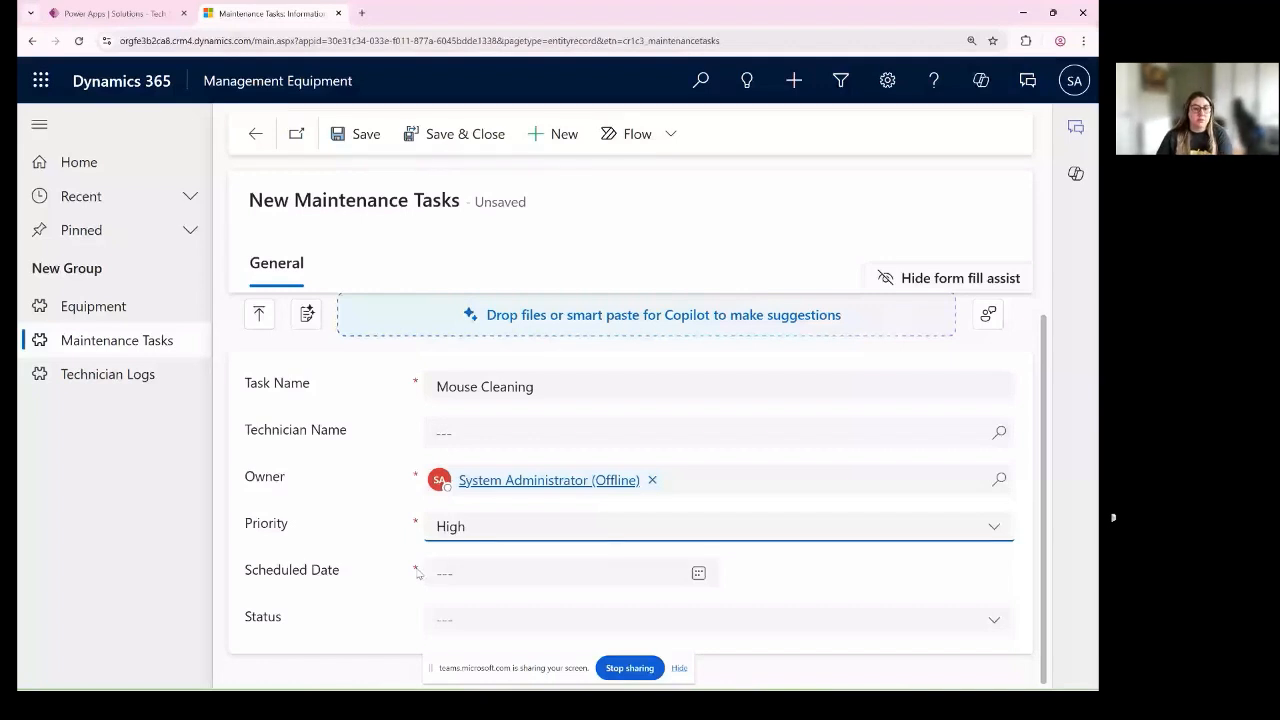
- Test the rule by switching Priority to Low and back to High, and try to save the task without a Scheduled Date
click(492, 535)
click(470, 598)
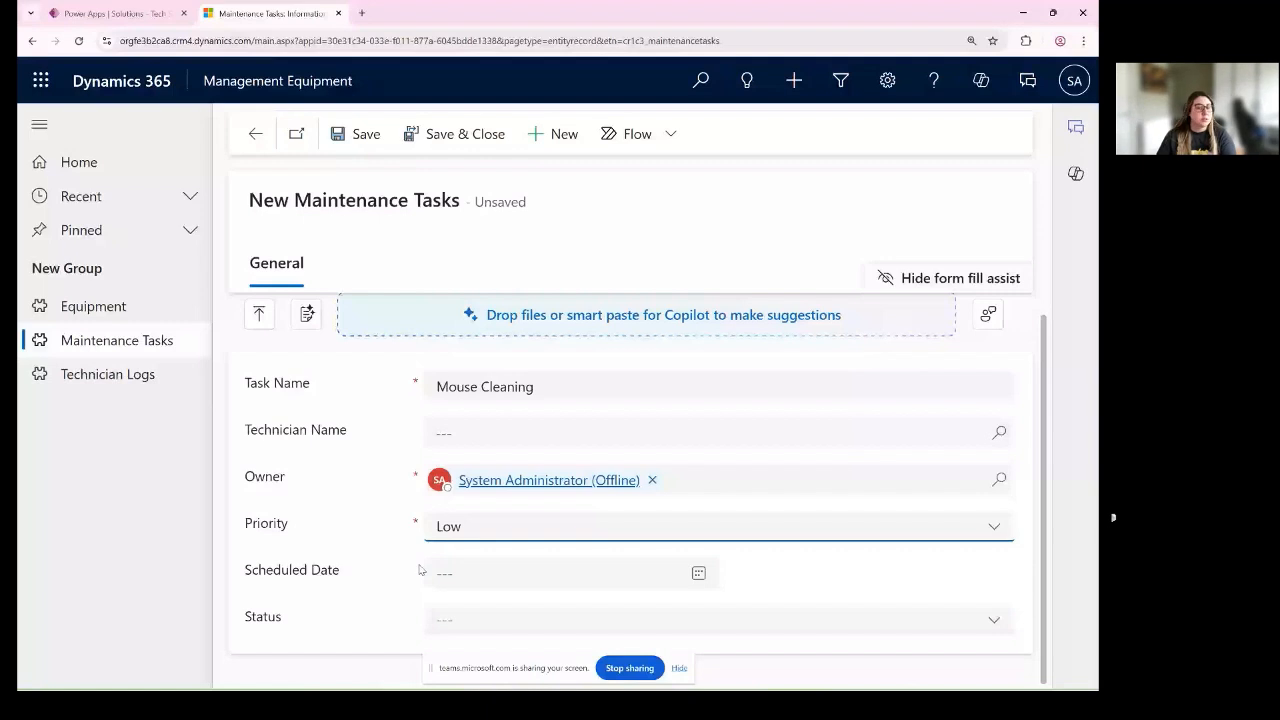
click(480, 530)
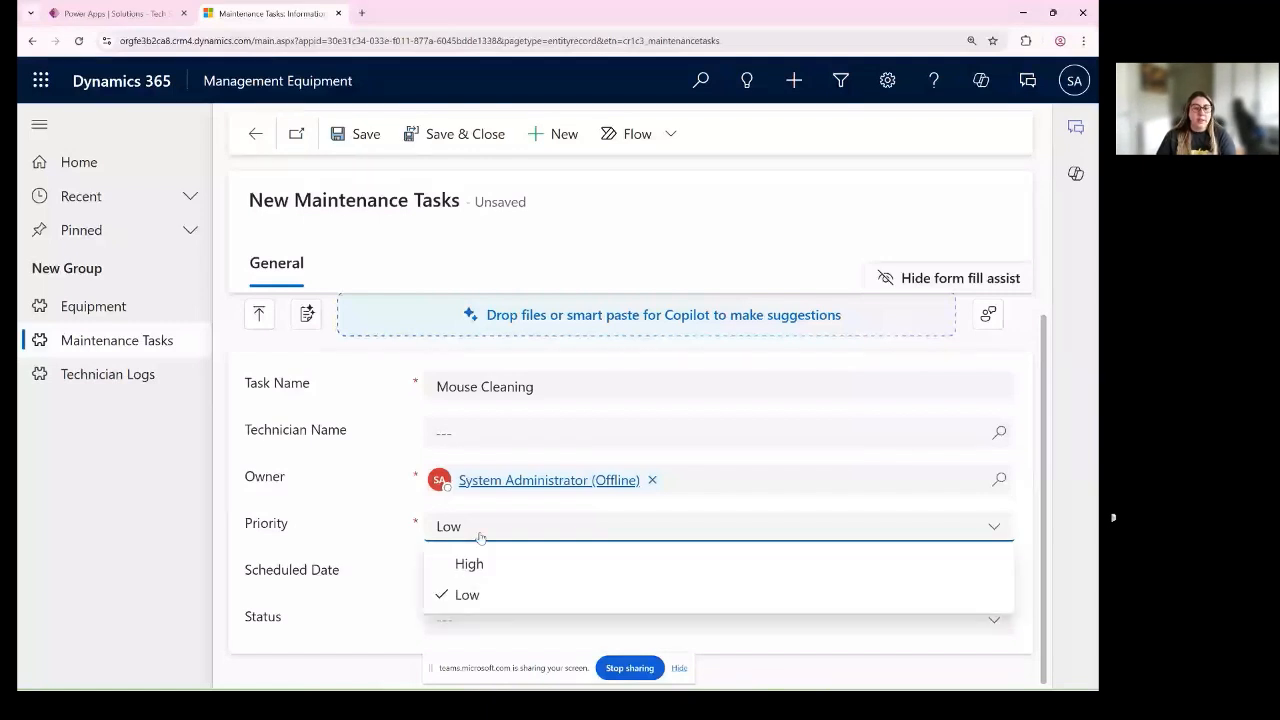
click(494, 564)
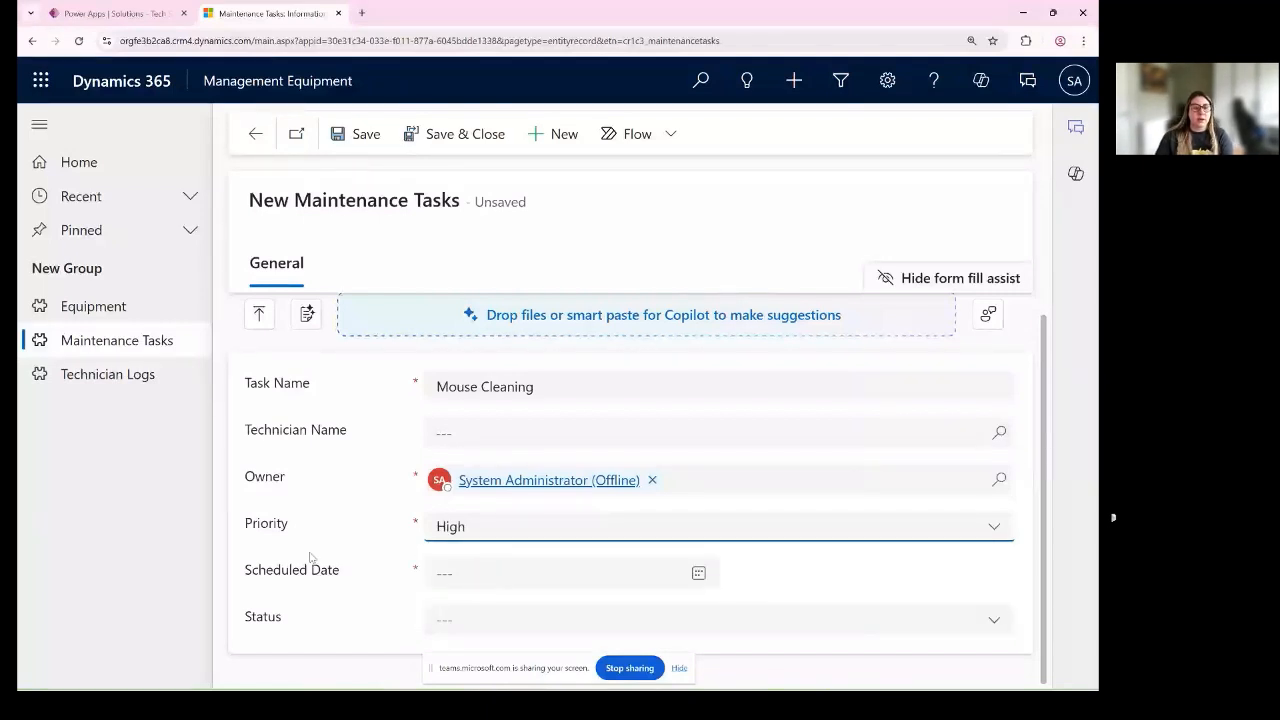
click(366, 134)
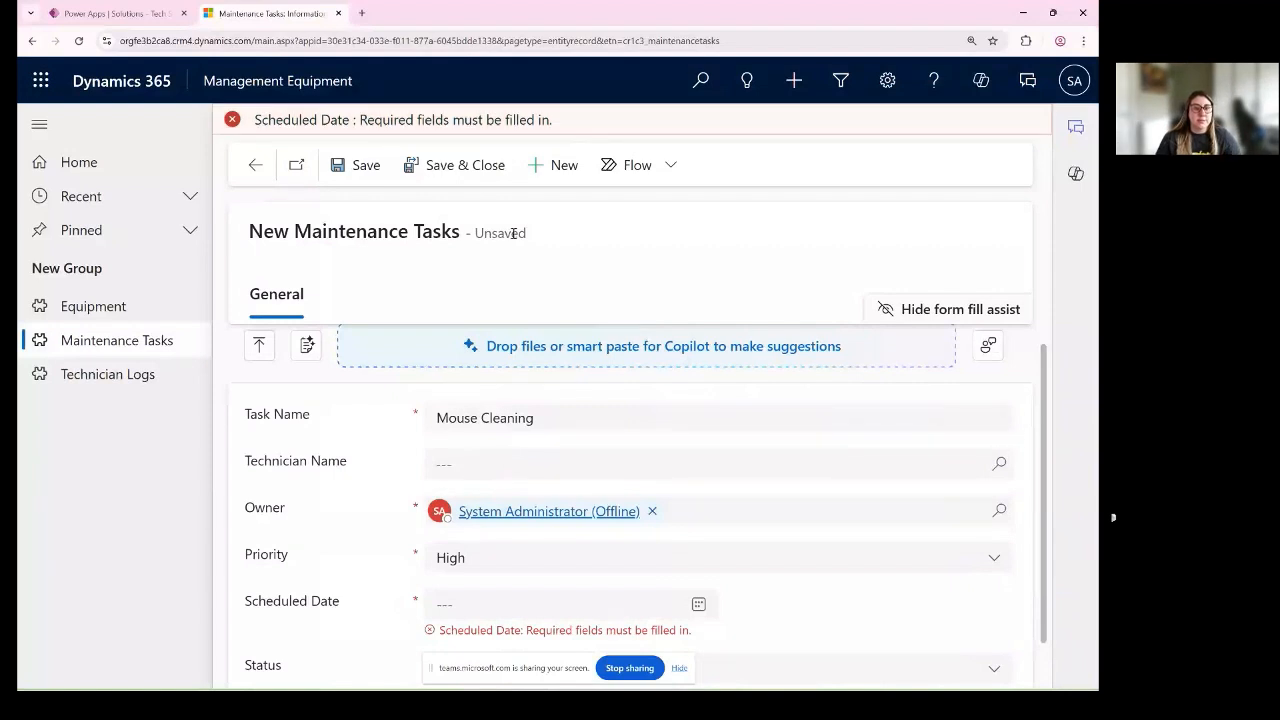
- Set the Scheduled Date to 6/2/2025 and save the Mouse Cleaning task with High priority
key(ctrl+minus)
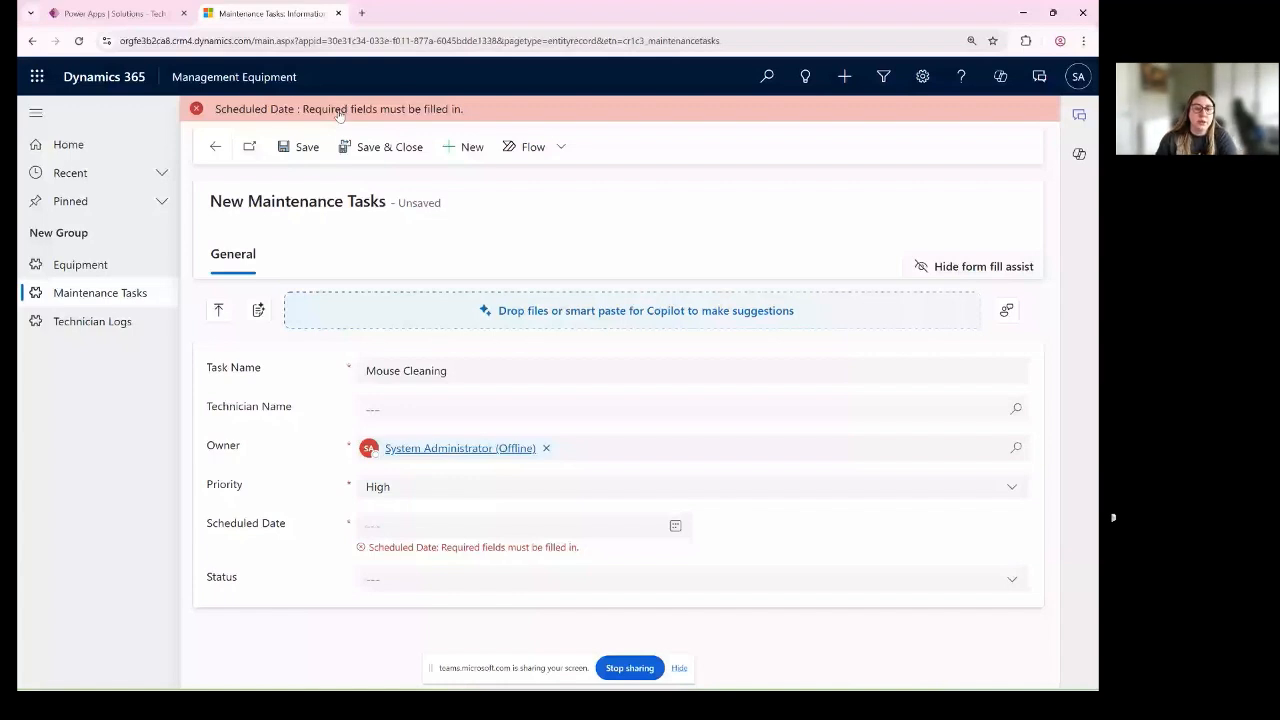
click(399, 485)
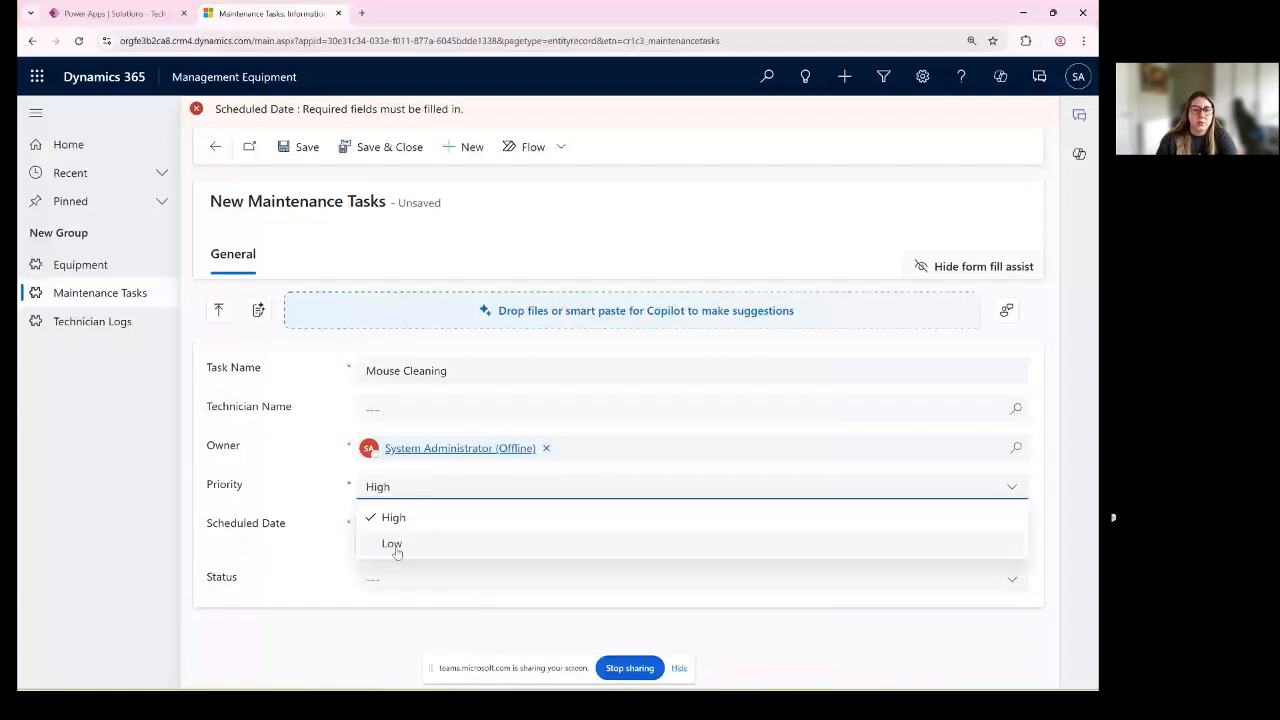
click(397, 550)
click(430, 526)
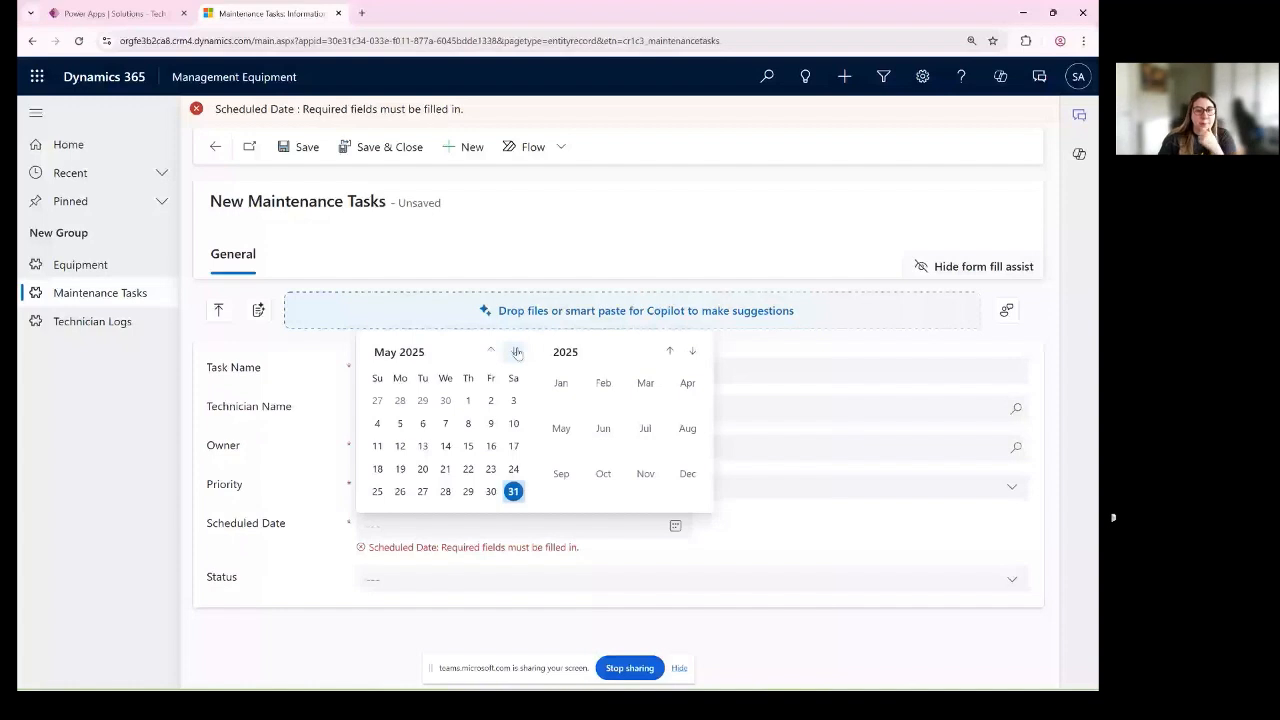
click(516, 352)
click(400, 400)
key(ctrl+s)
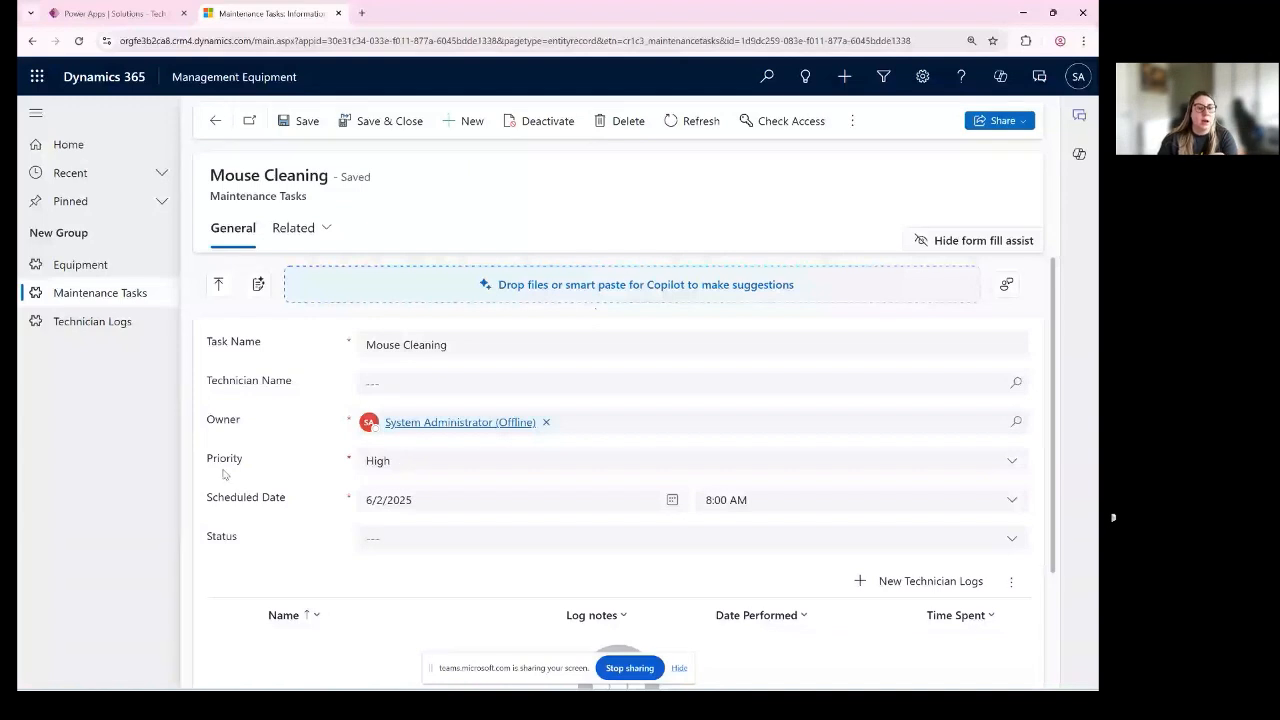
- Switch the saved task's Priority to Low, back to High and to Low again to check the Scheduled Date requirement
click(400, 462)
click(402, 520)
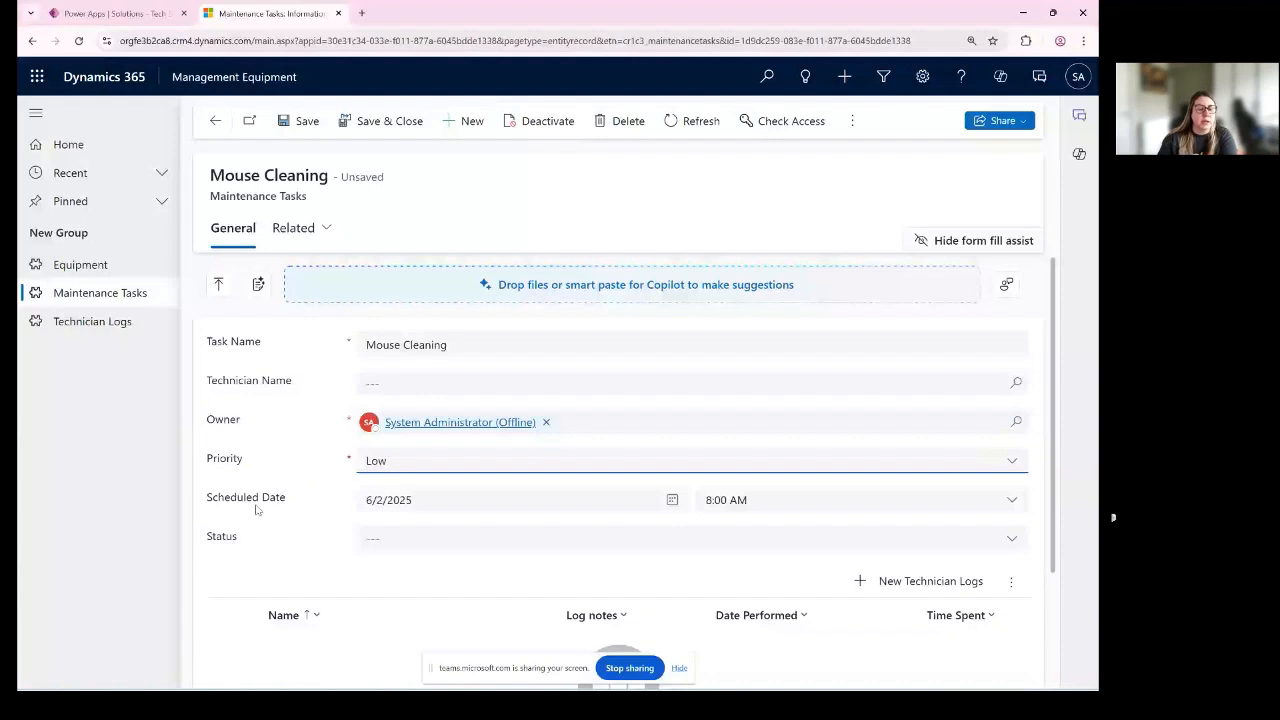
drag(225, 503, 366, 507)
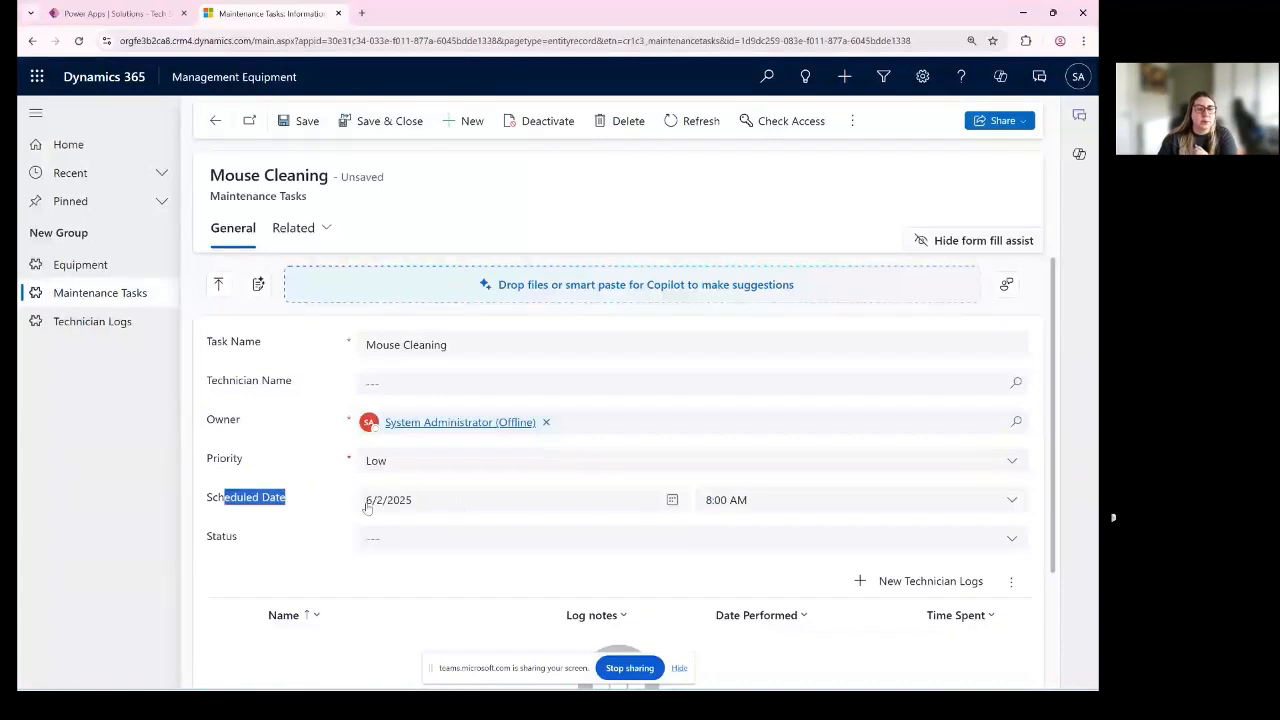
click(390, 461)
click(425, 493)
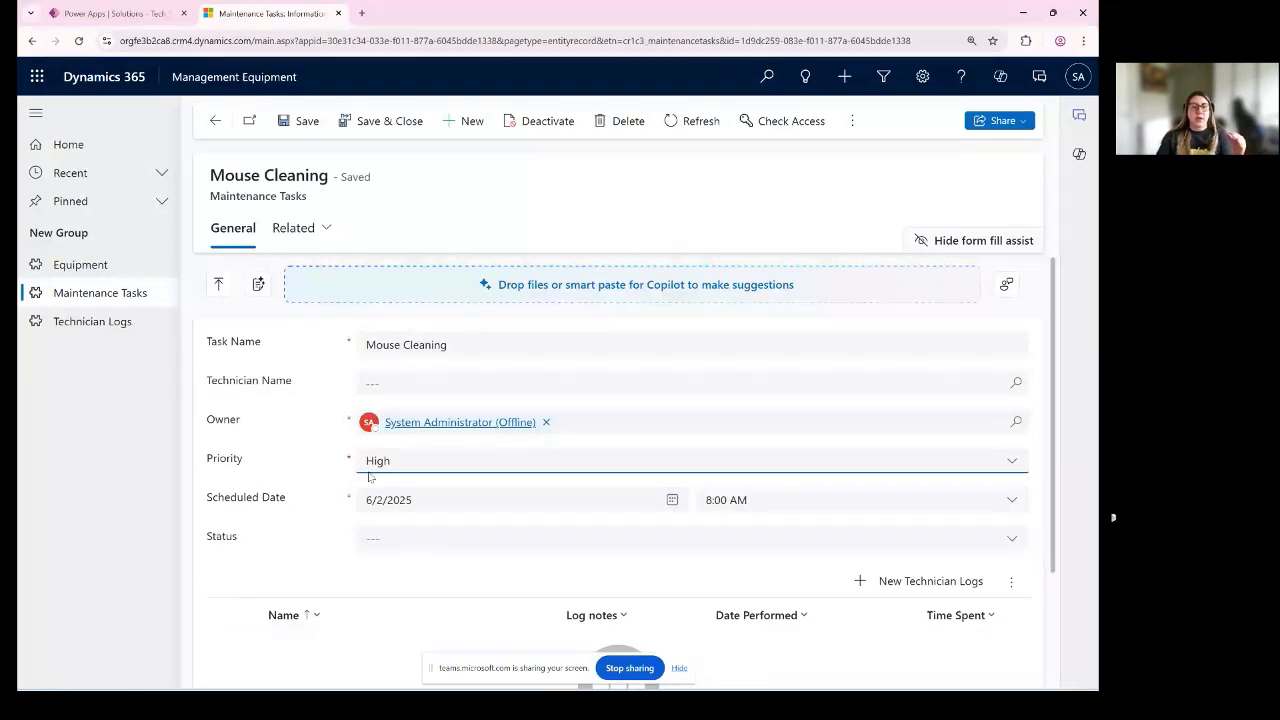
click(391, 466)
click(400, 522)
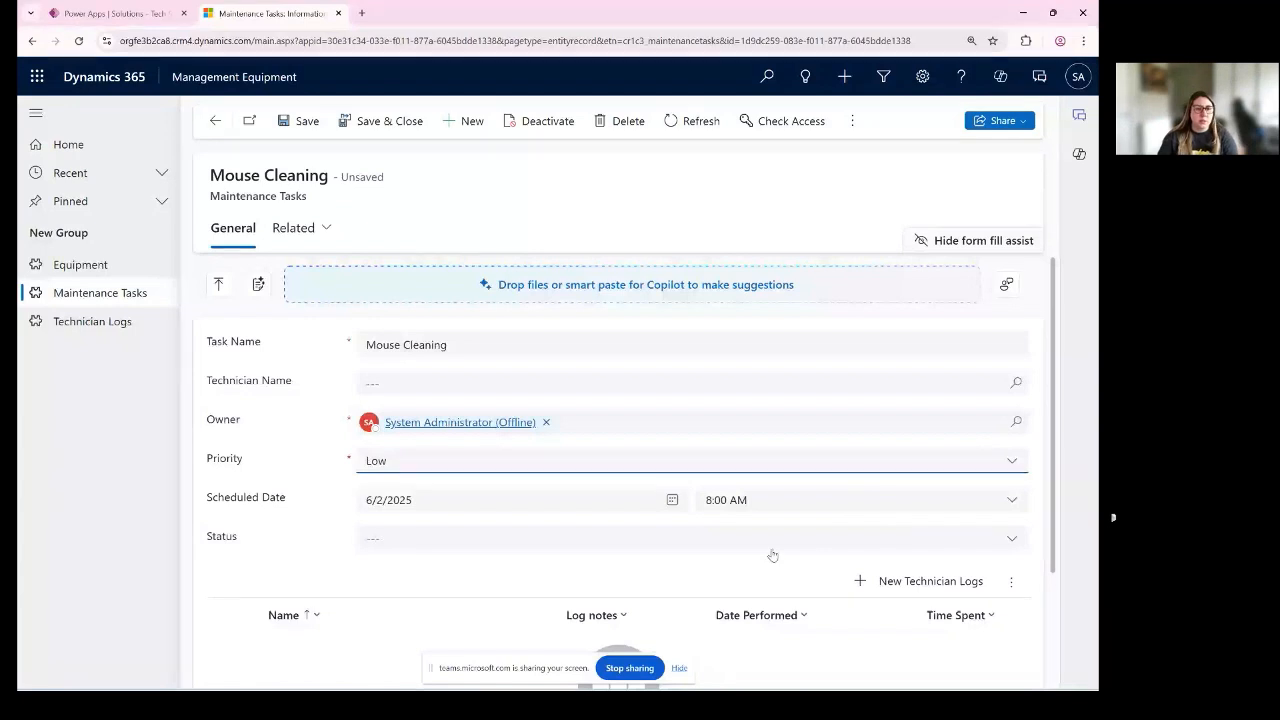
- Return to the Tech Styler Class solution in Power Apps and open the Maintenance Tasks table's business rule in the designer
click(126, 15)
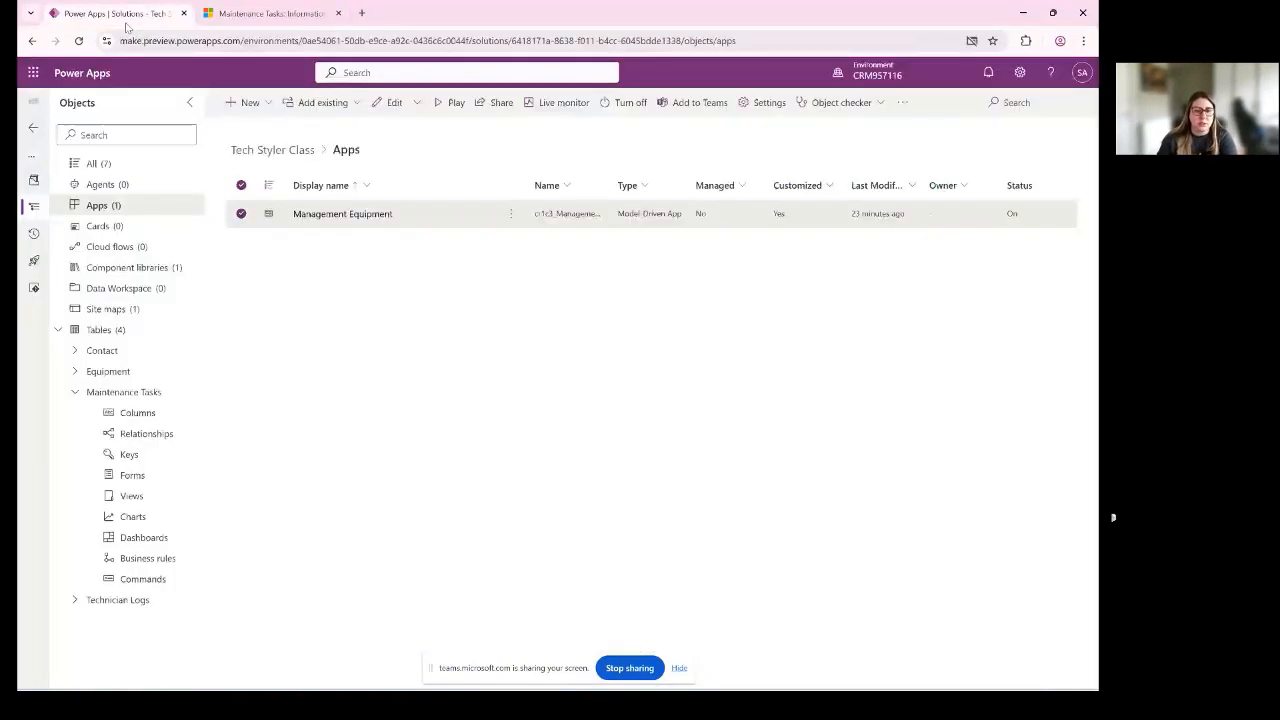
click(270, 14)
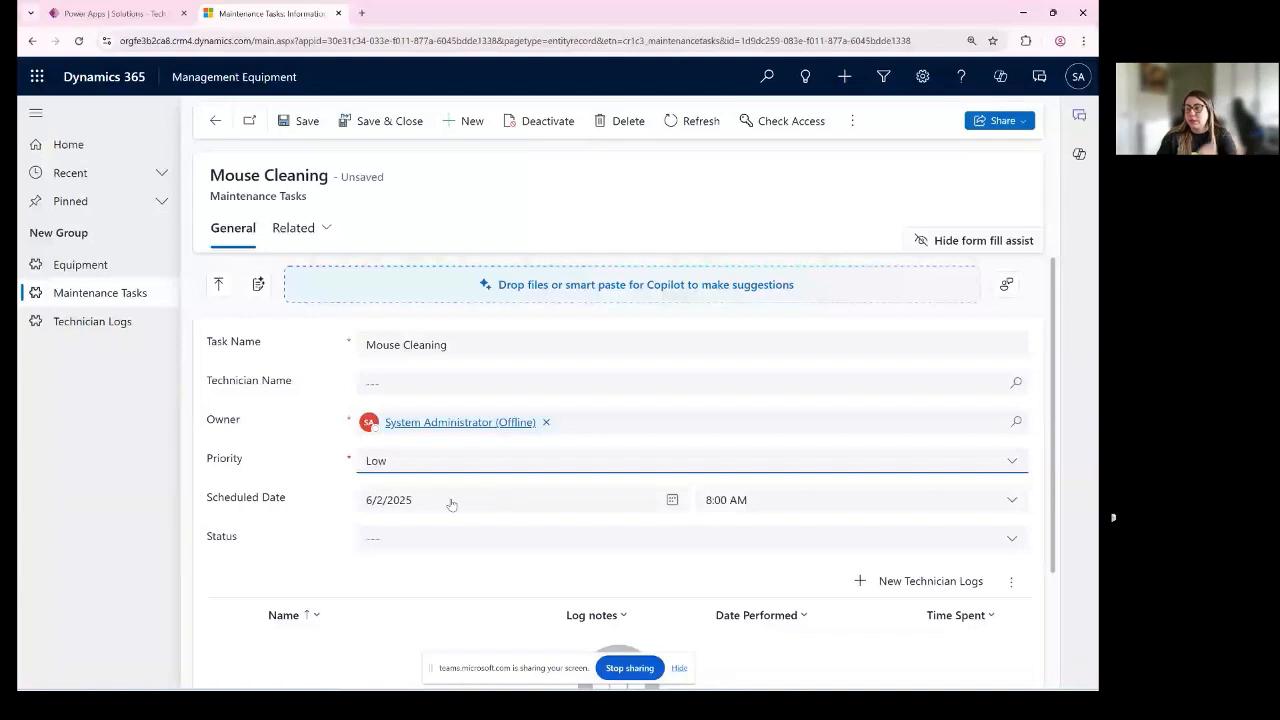
click(76, 7)
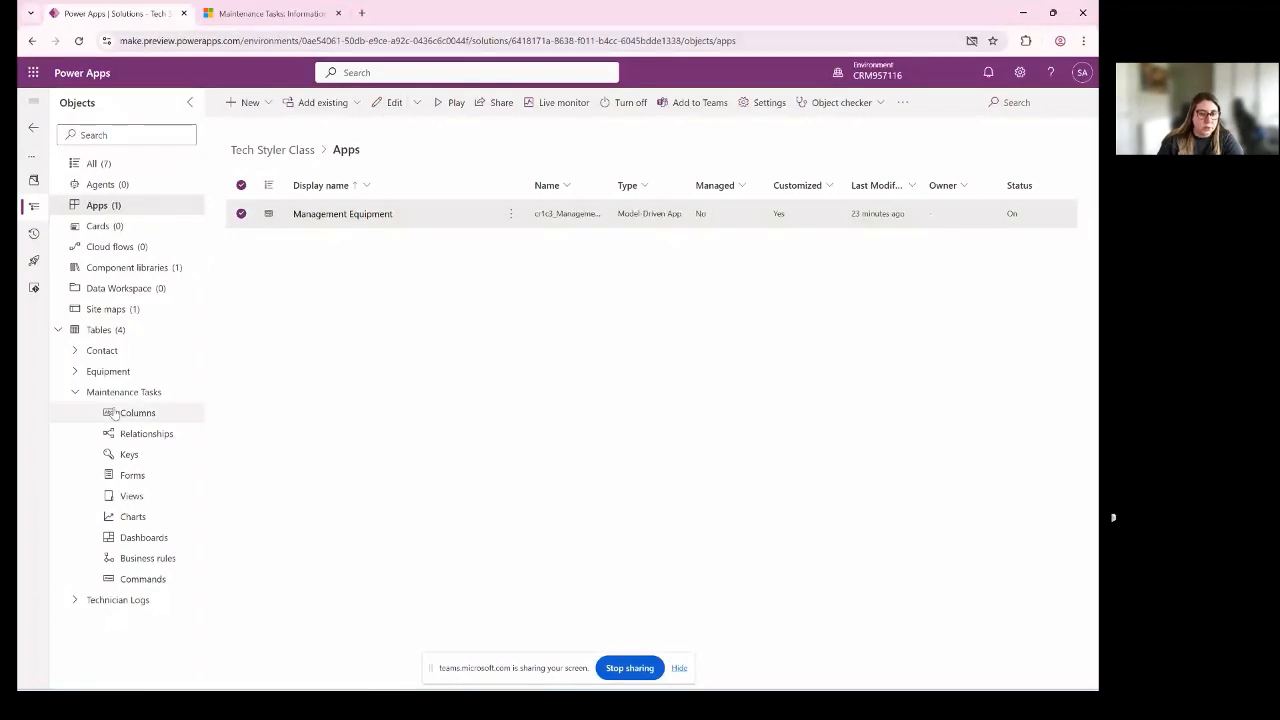
click(148, 558)
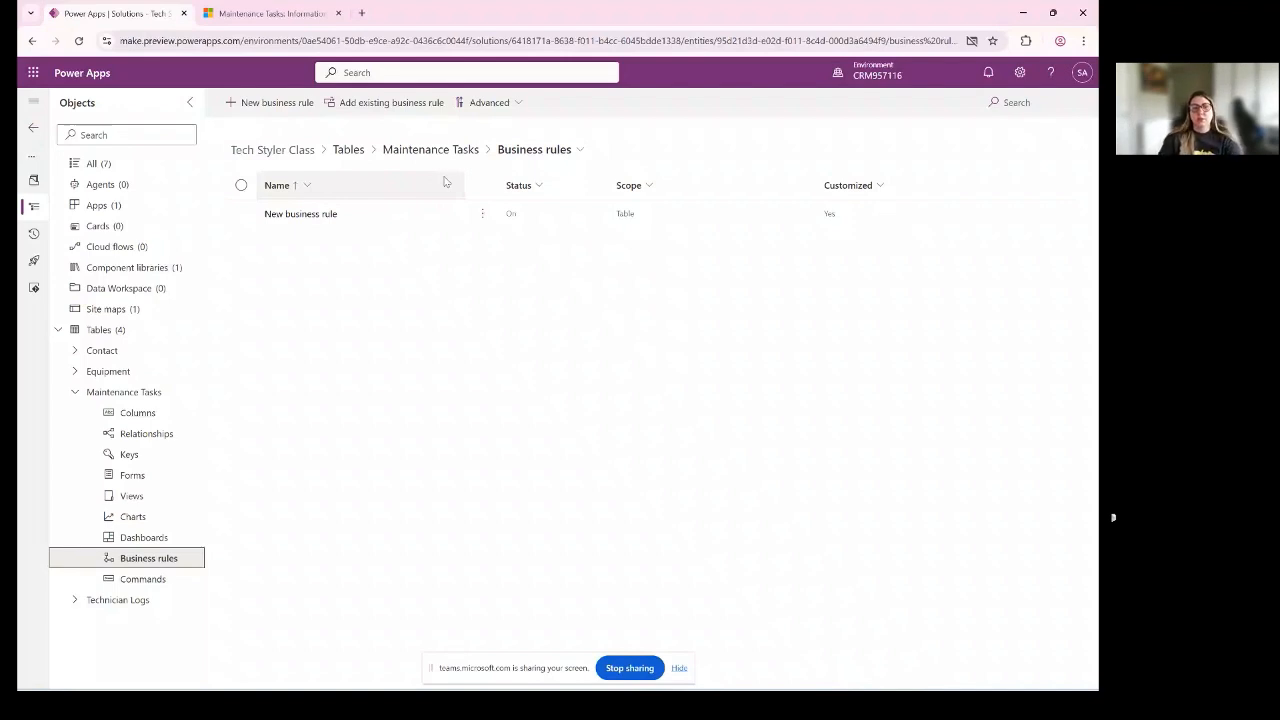
click(310, 222)
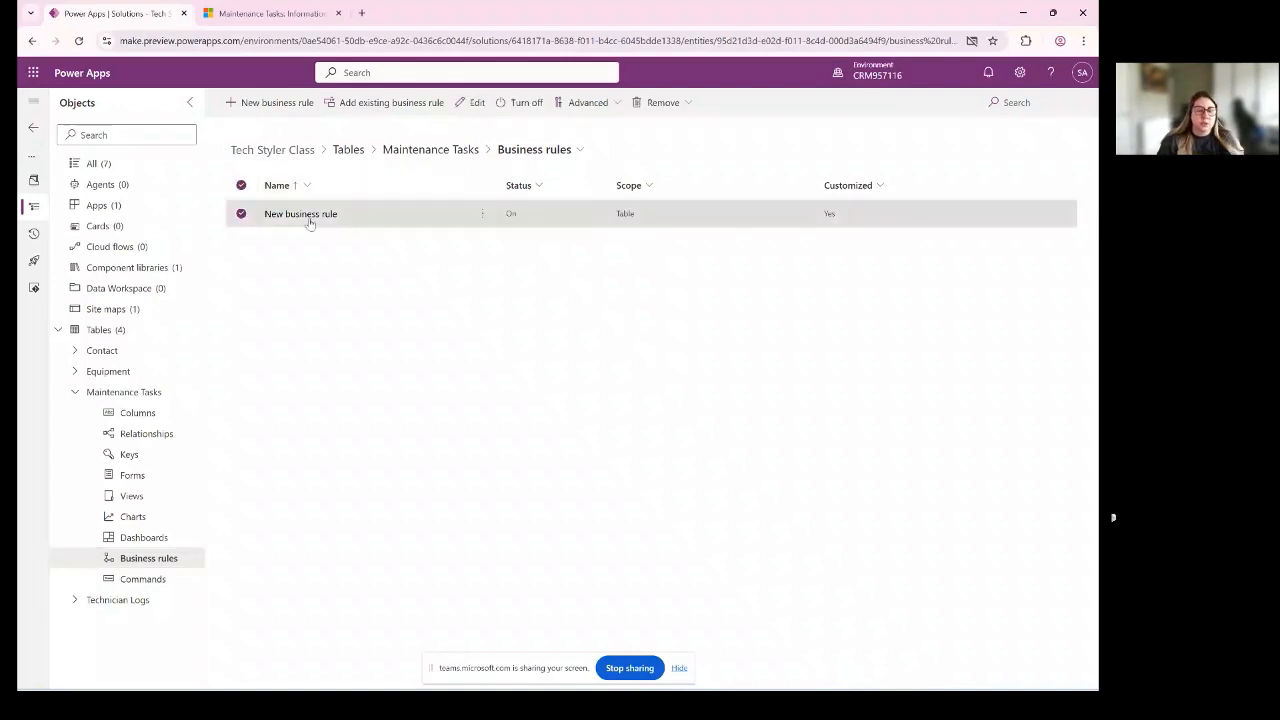
click(302, 215)
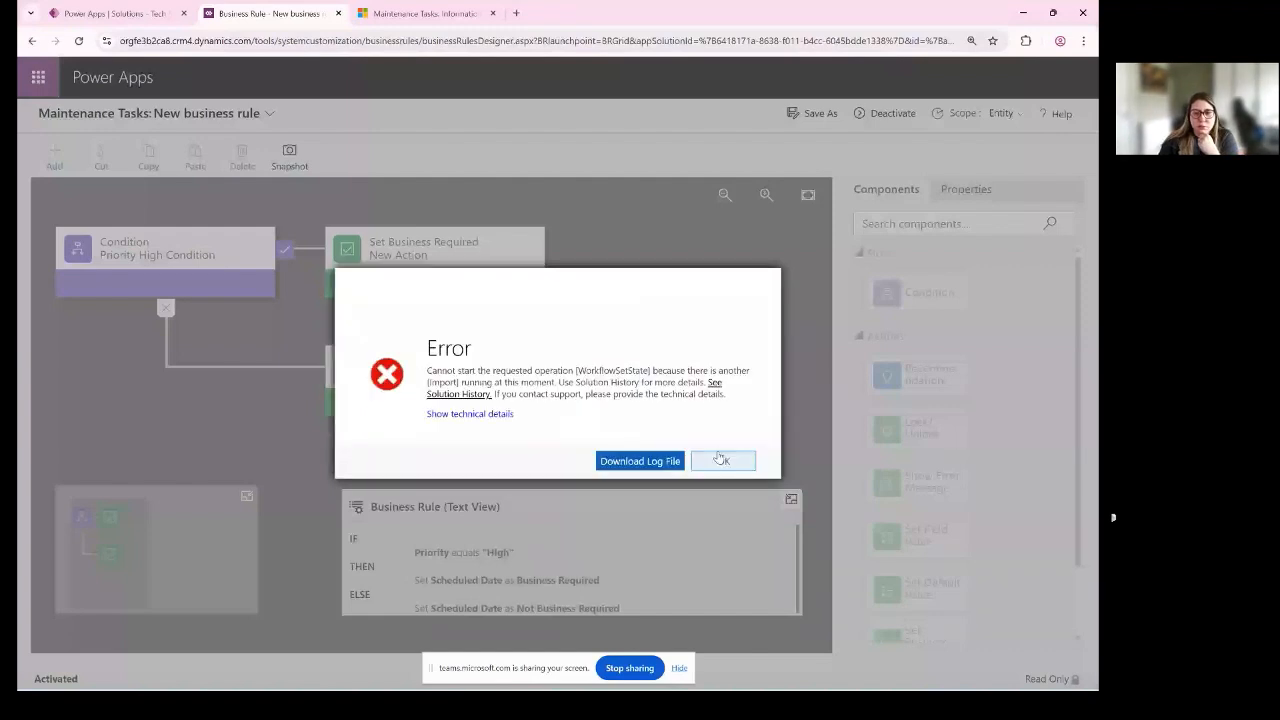
- Try again to deactivate the active Maintenance Tasks business rule, and leave its designer to return to the table's business rules list
click(720, 457)
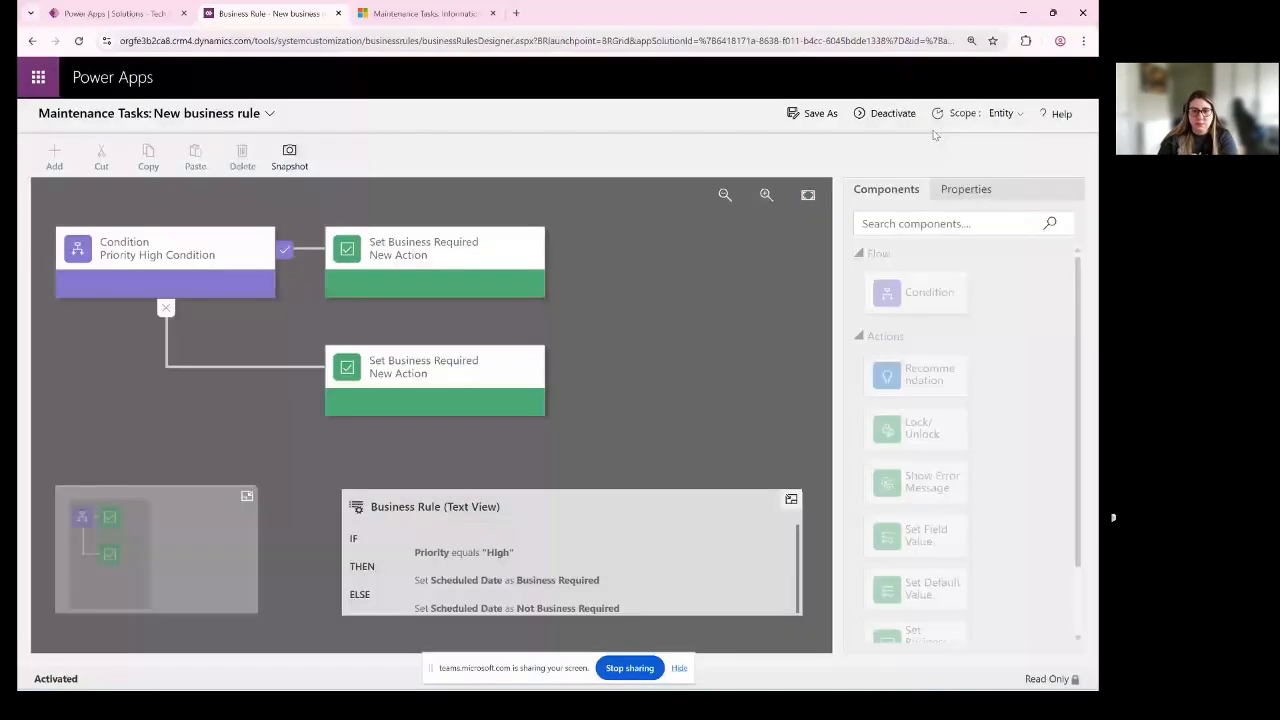
click(874, 114)
click(648, 456)
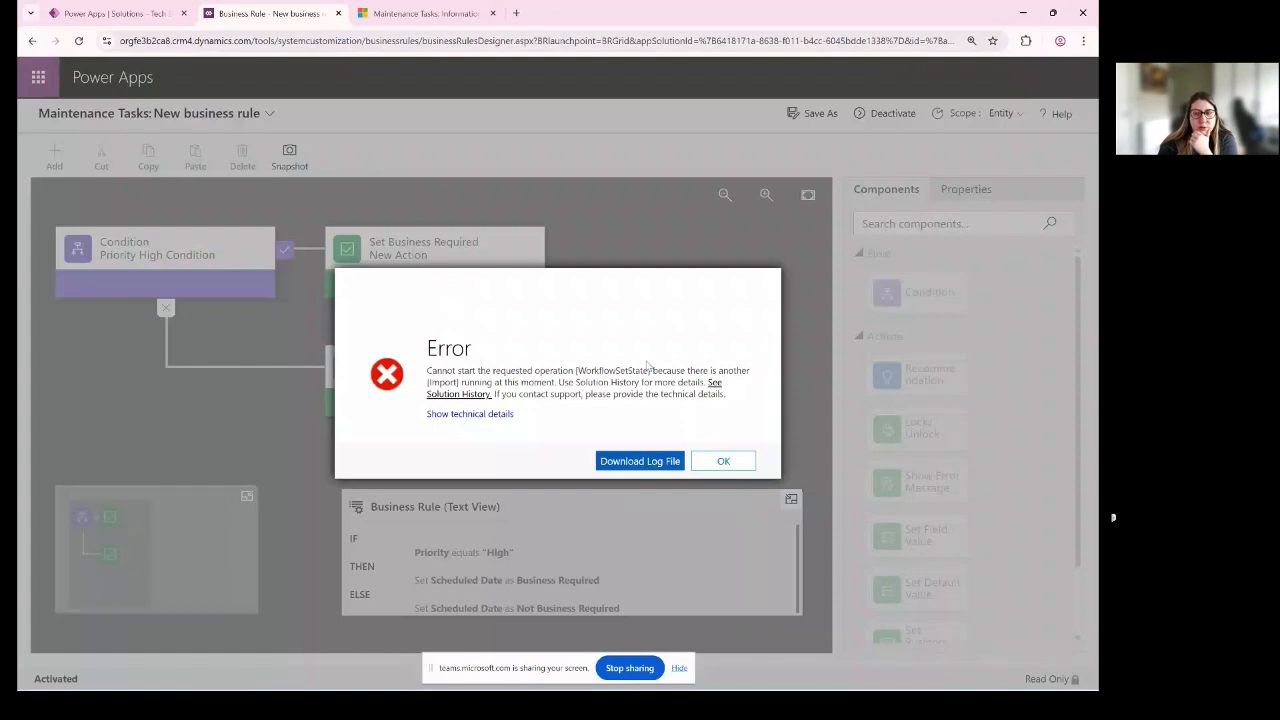
click(723, 461)
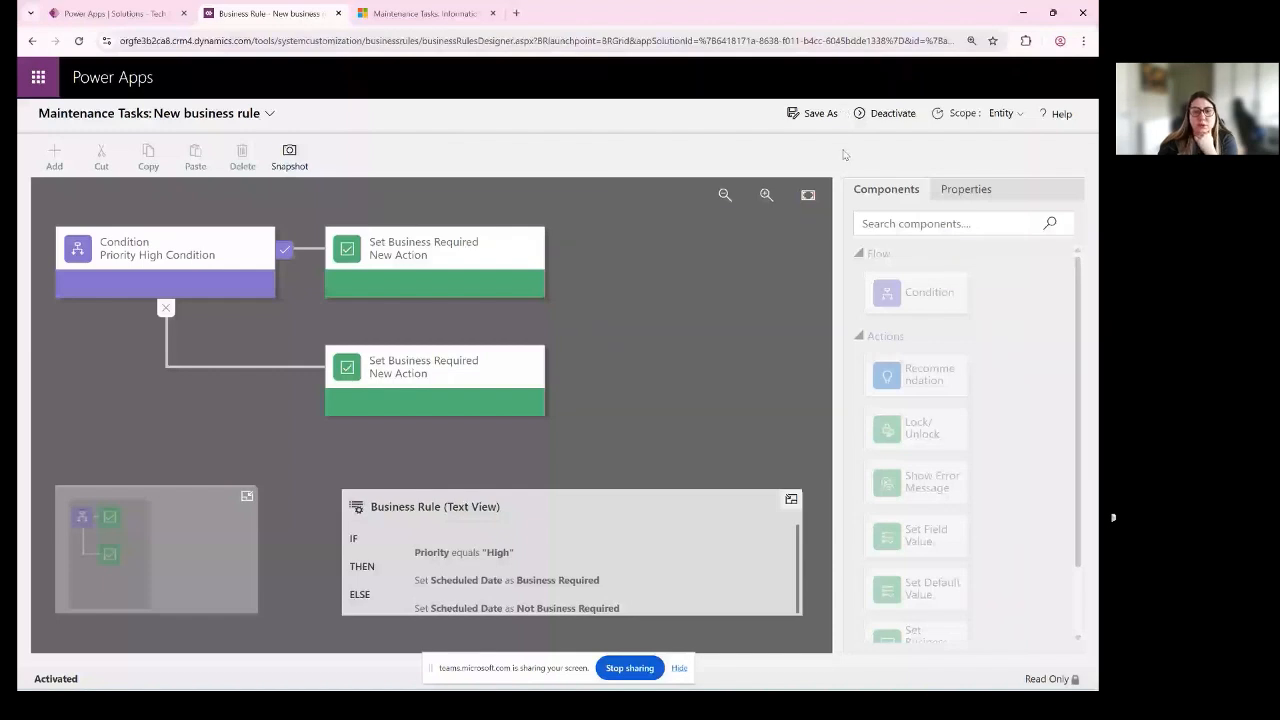
click(886, 114)
click(648, 456)
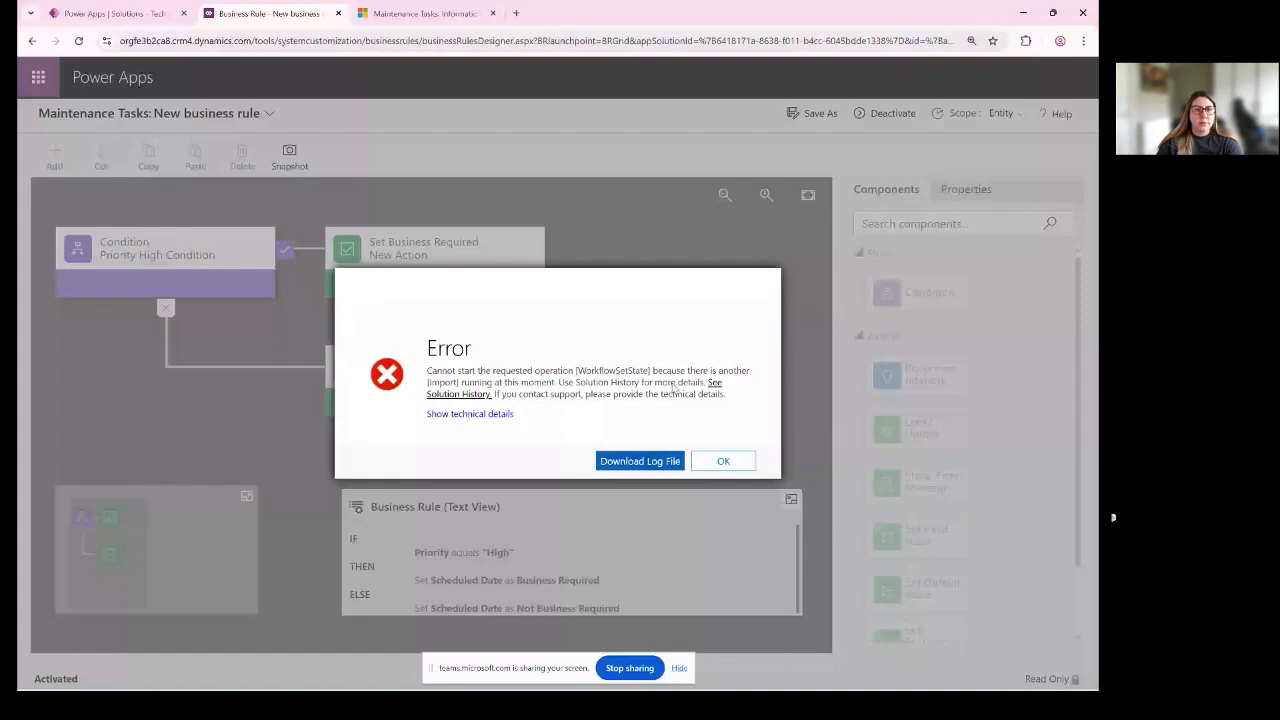
click(723, 461)
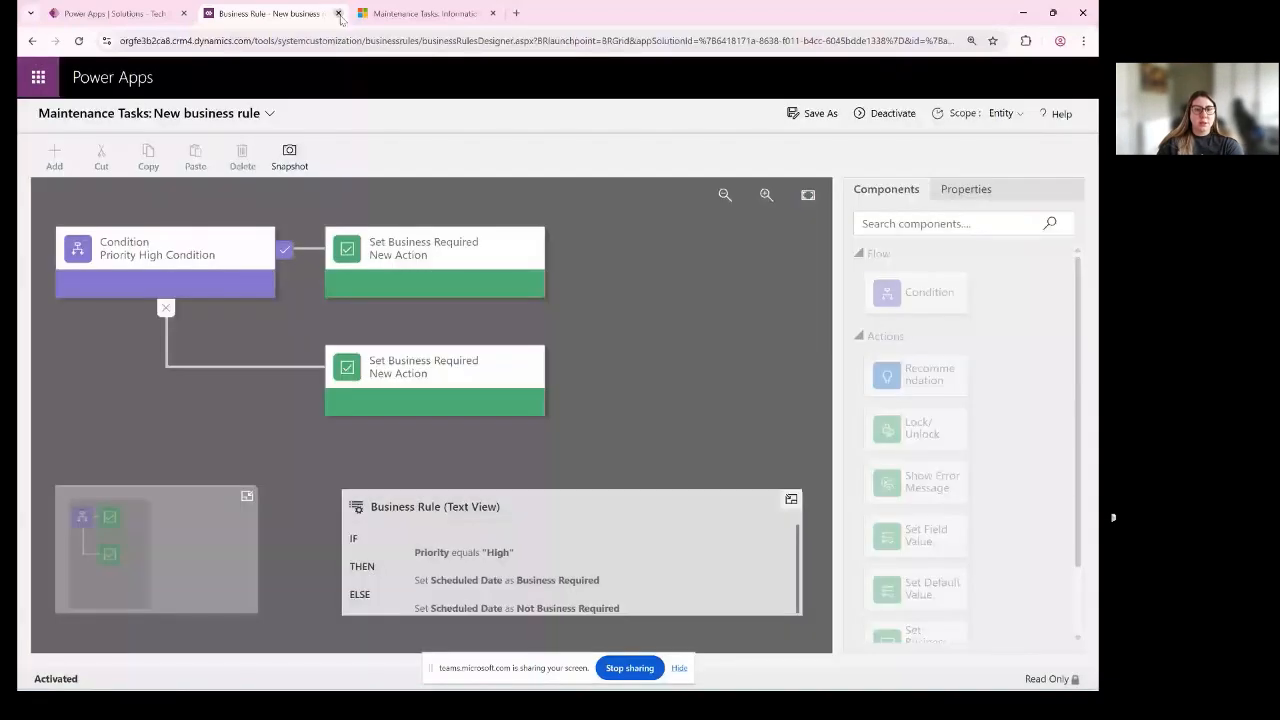
click(339, 14)
click(645, 414)
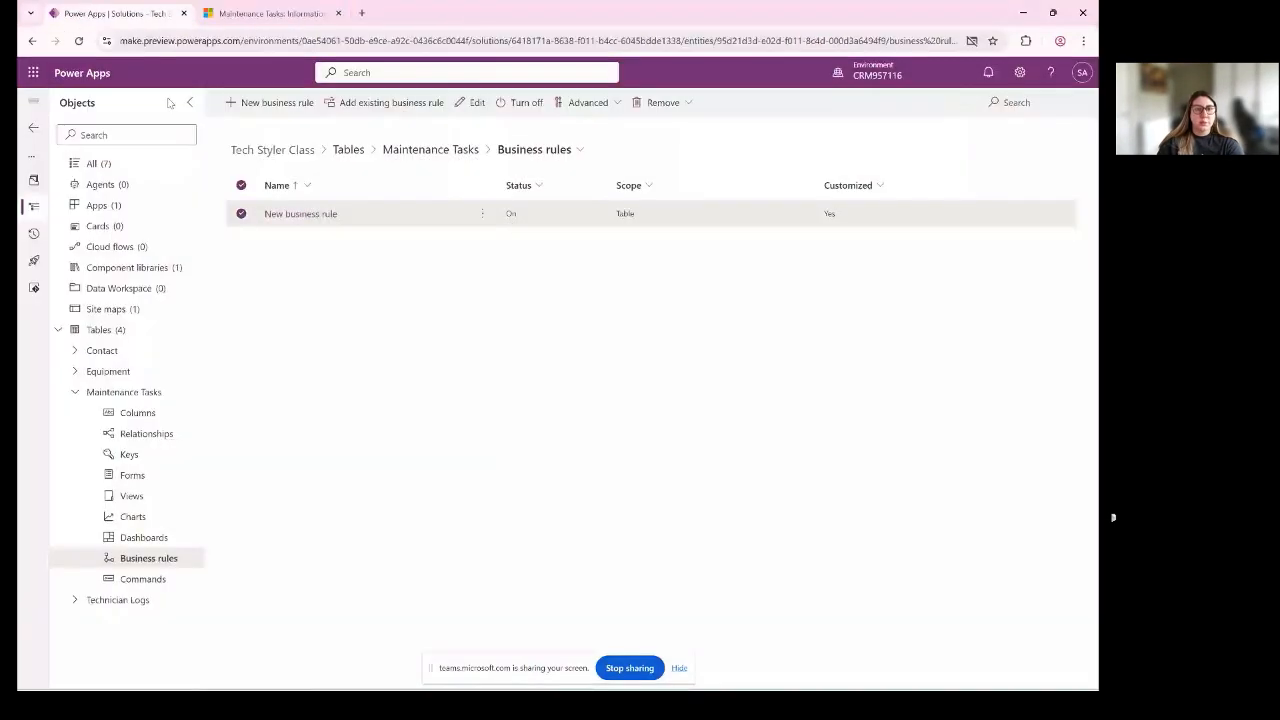
- Create a new business rule for Maintenance Tasks with the condition Priority equals Low
click(277, 103)
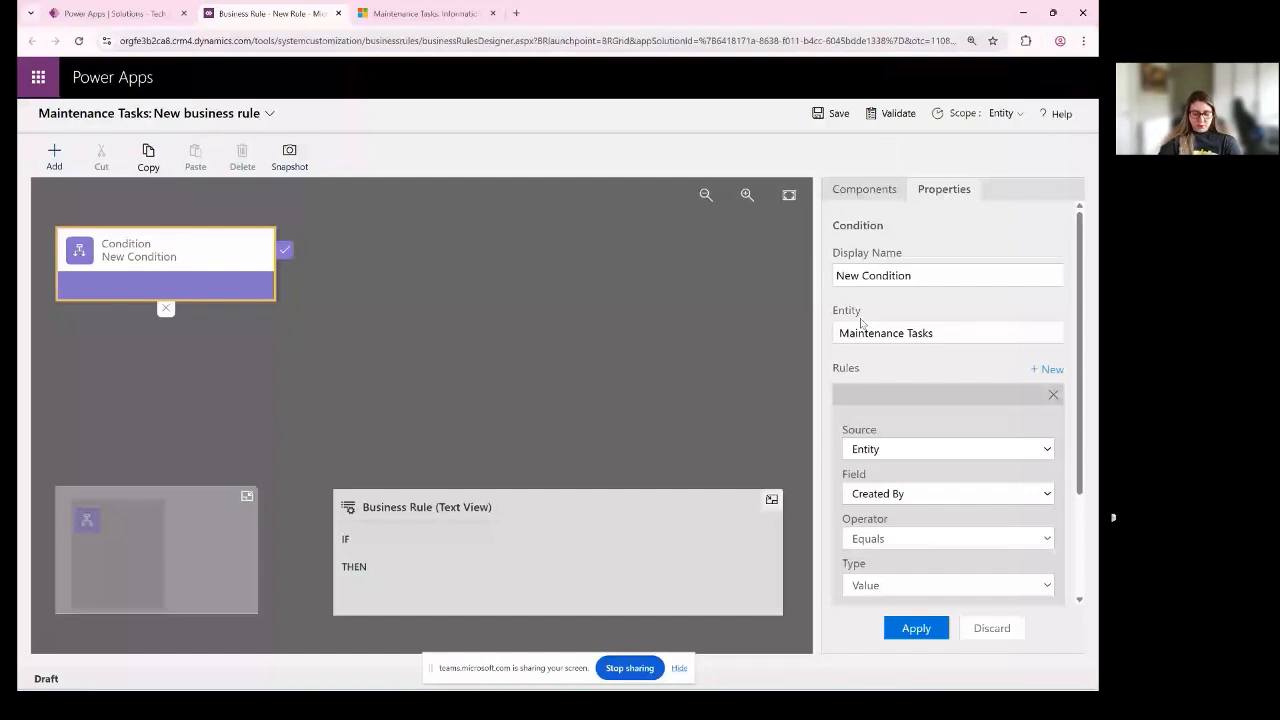
click(880, 275)
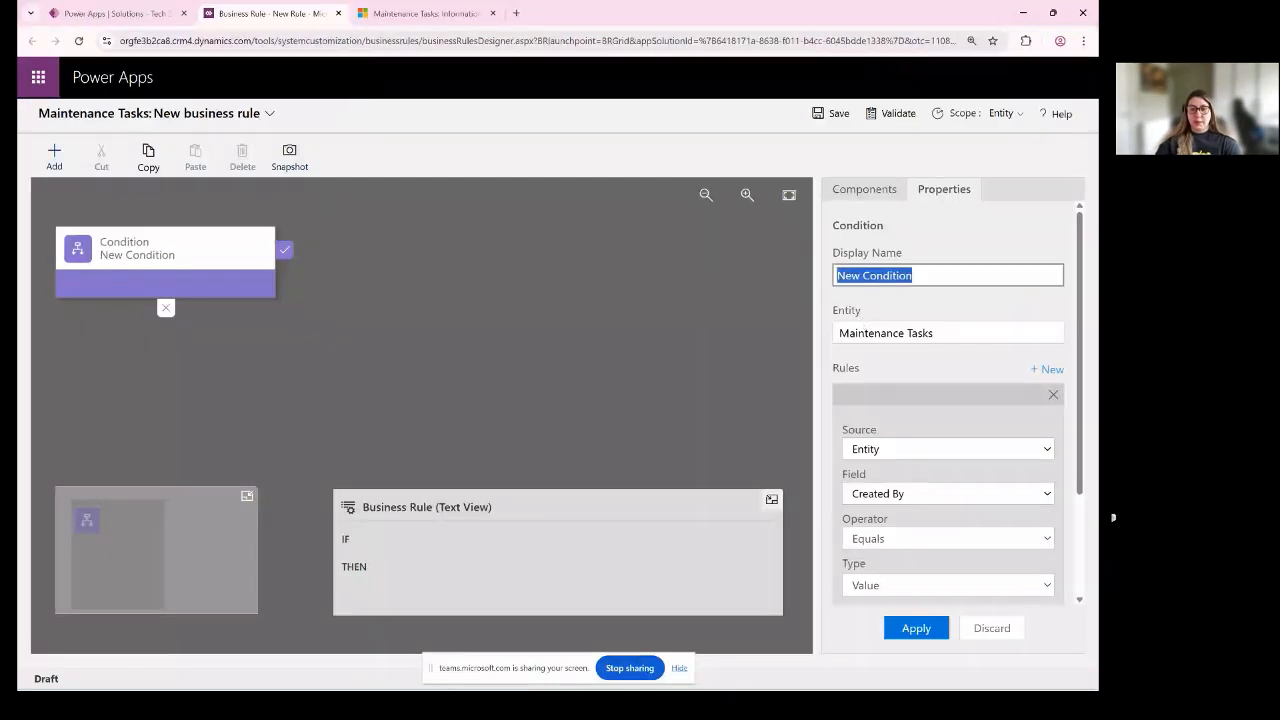
click(908, 449)
click(908, 466)
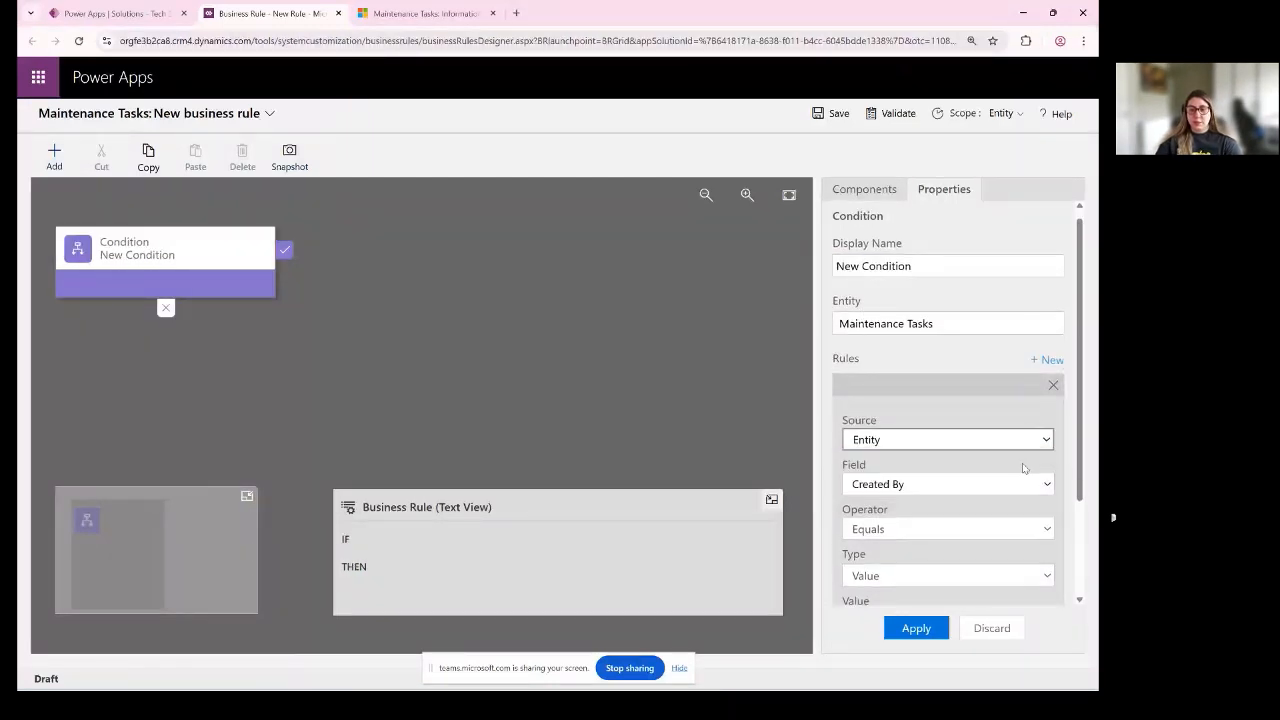
scroll(980, 430, down, 1)
click(904, 354)
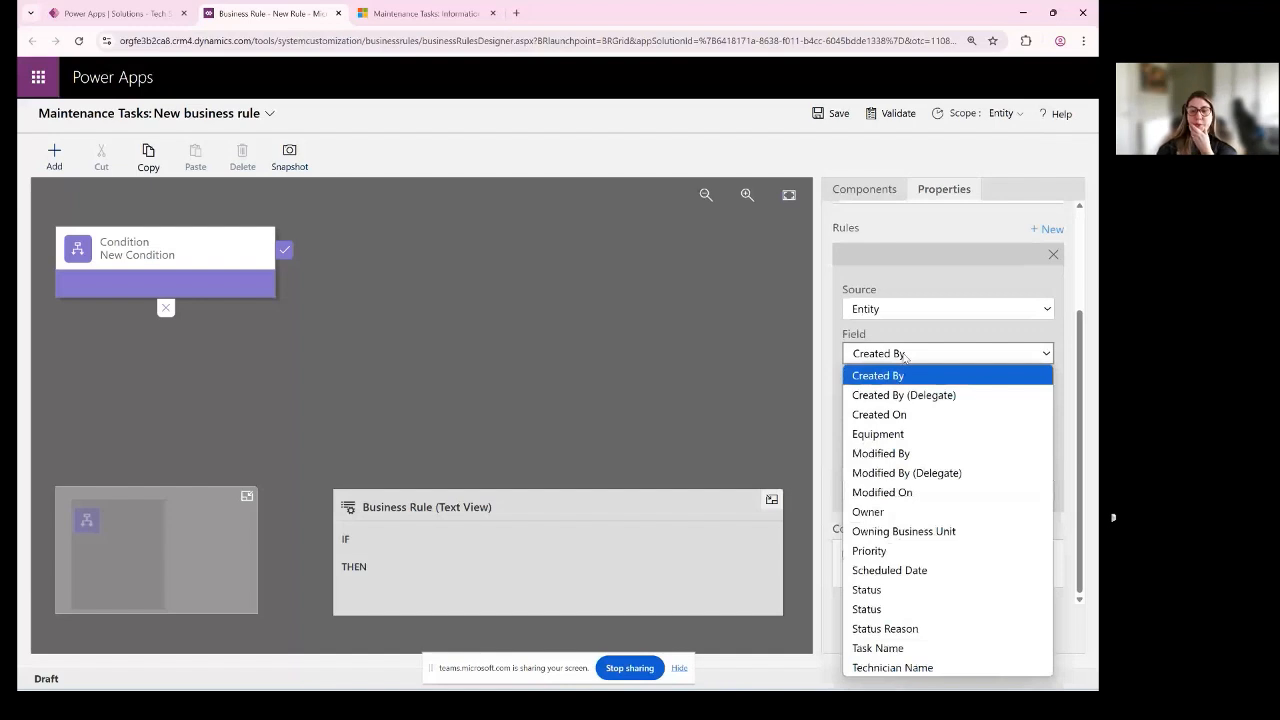
click(869, 551)
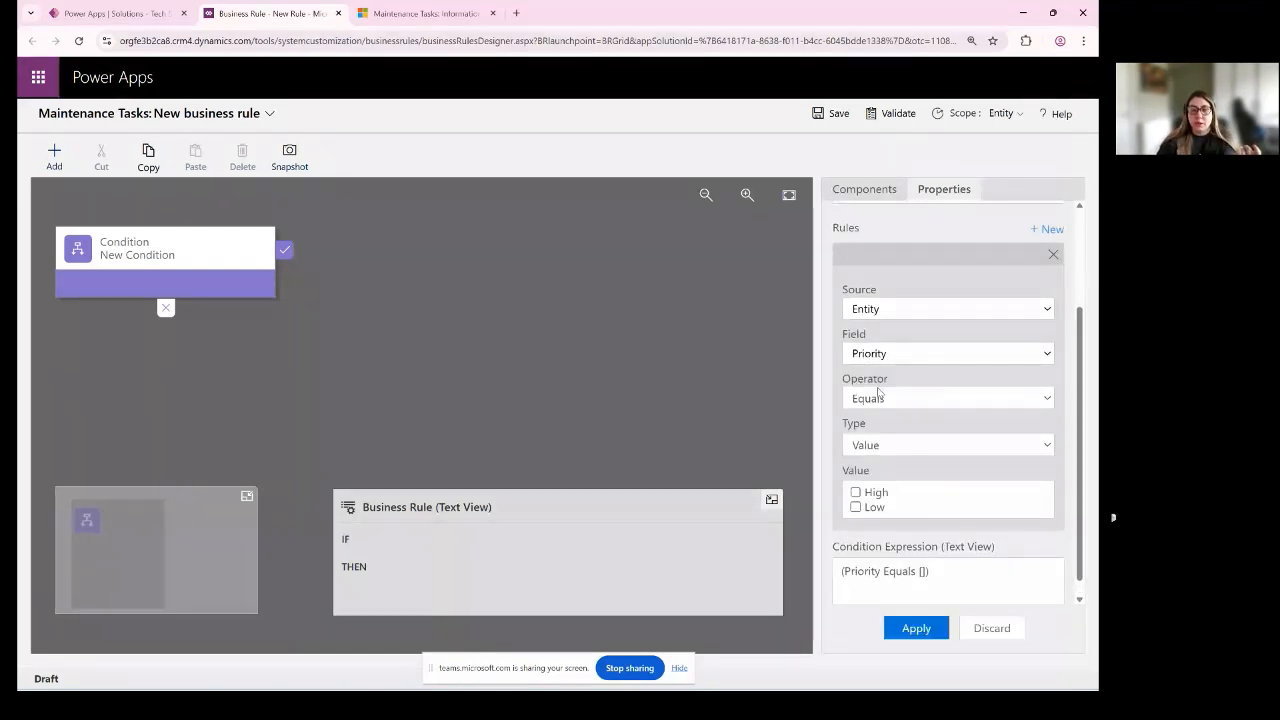
click(882, 508)
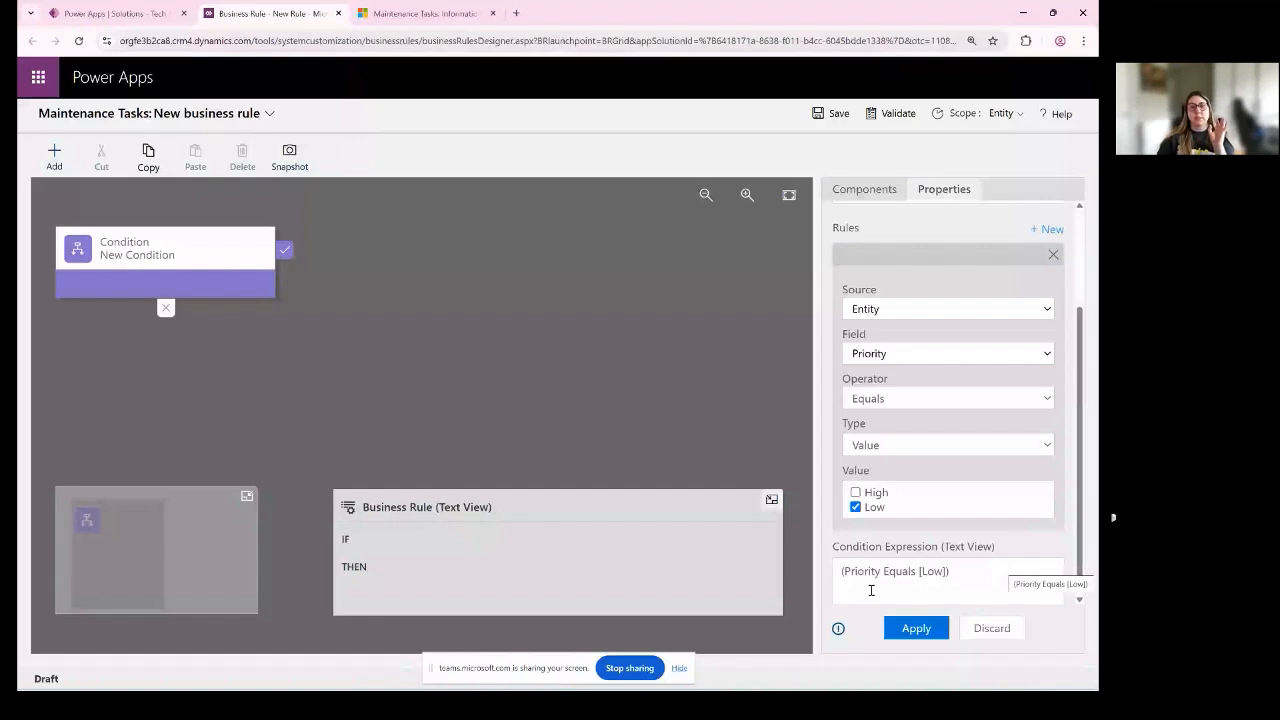
scroll(855, 488, down, 1)
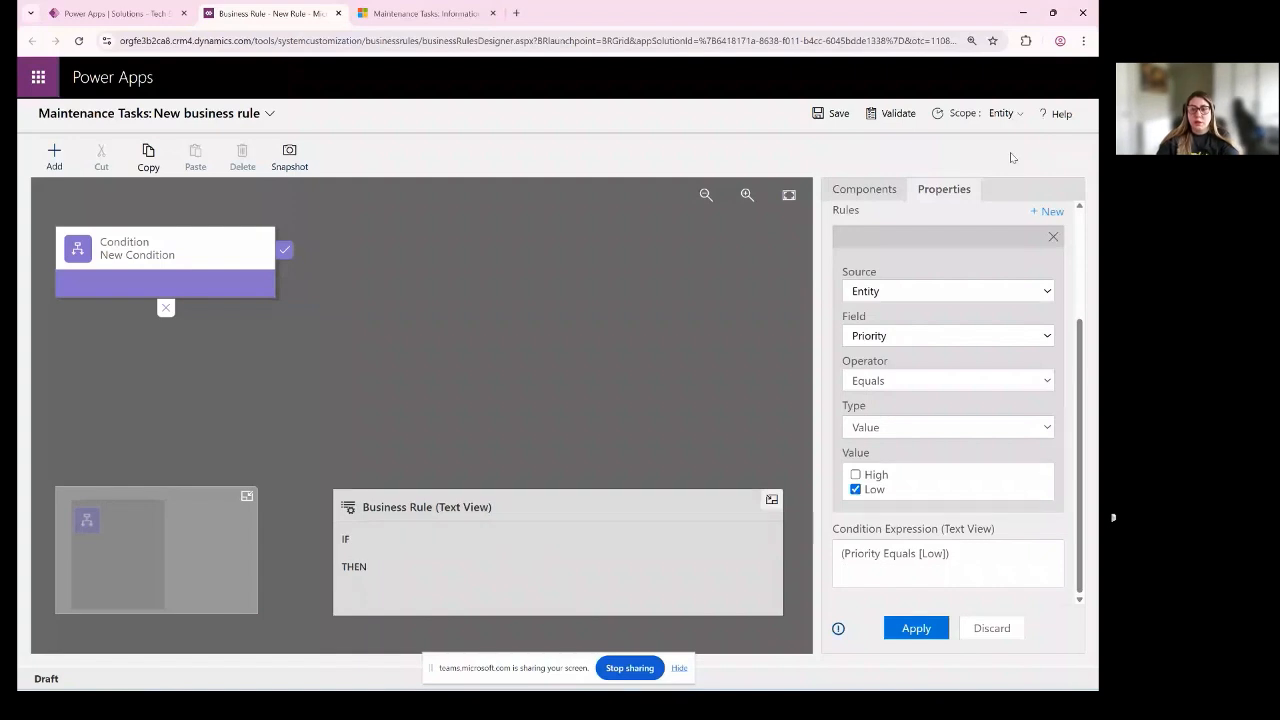
click(872, 191)
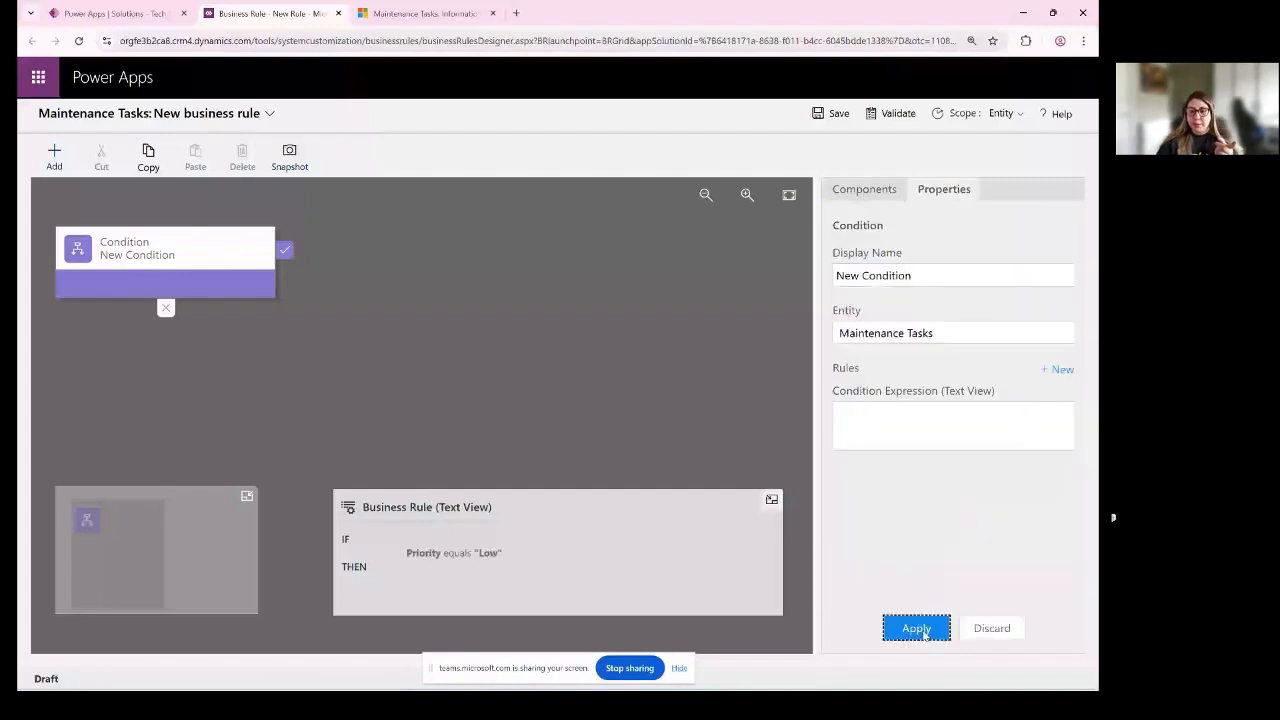
- Add a Set Field Value action to the condition's true branch that sets Scheduled Date to an empty value, and apply it
click(284, 251)
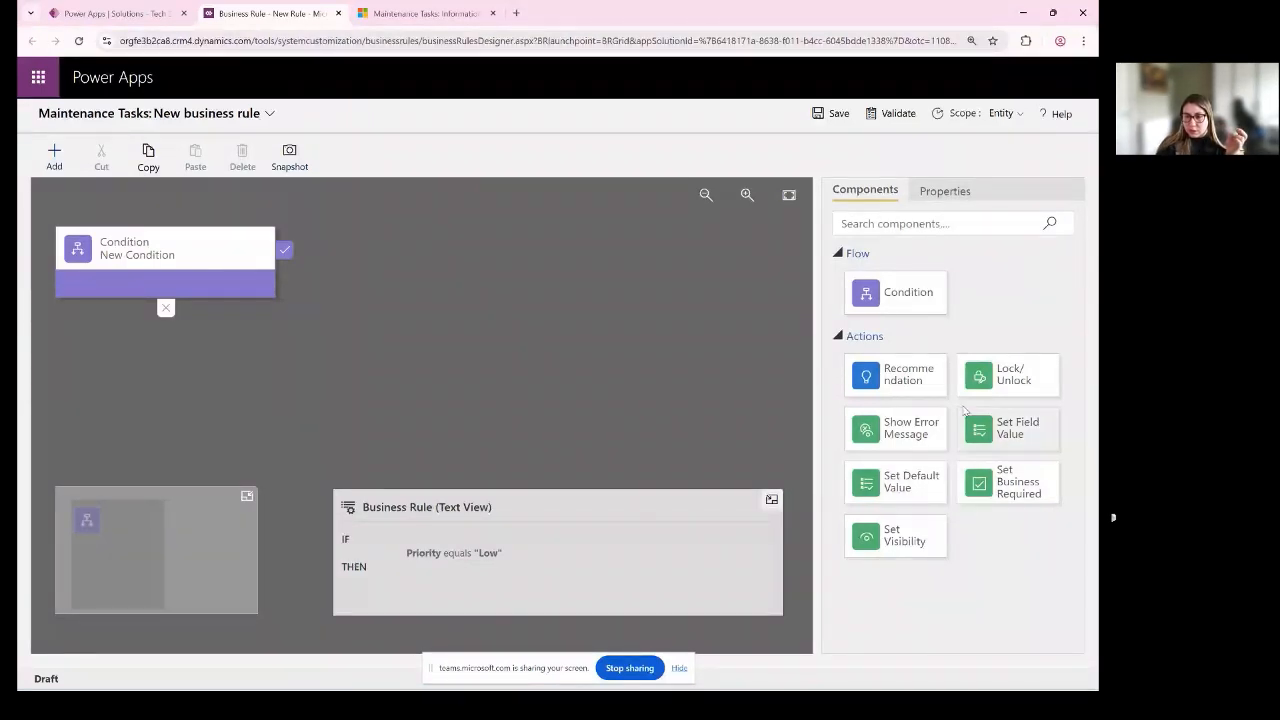
drag(1020, 445, 300, 283)
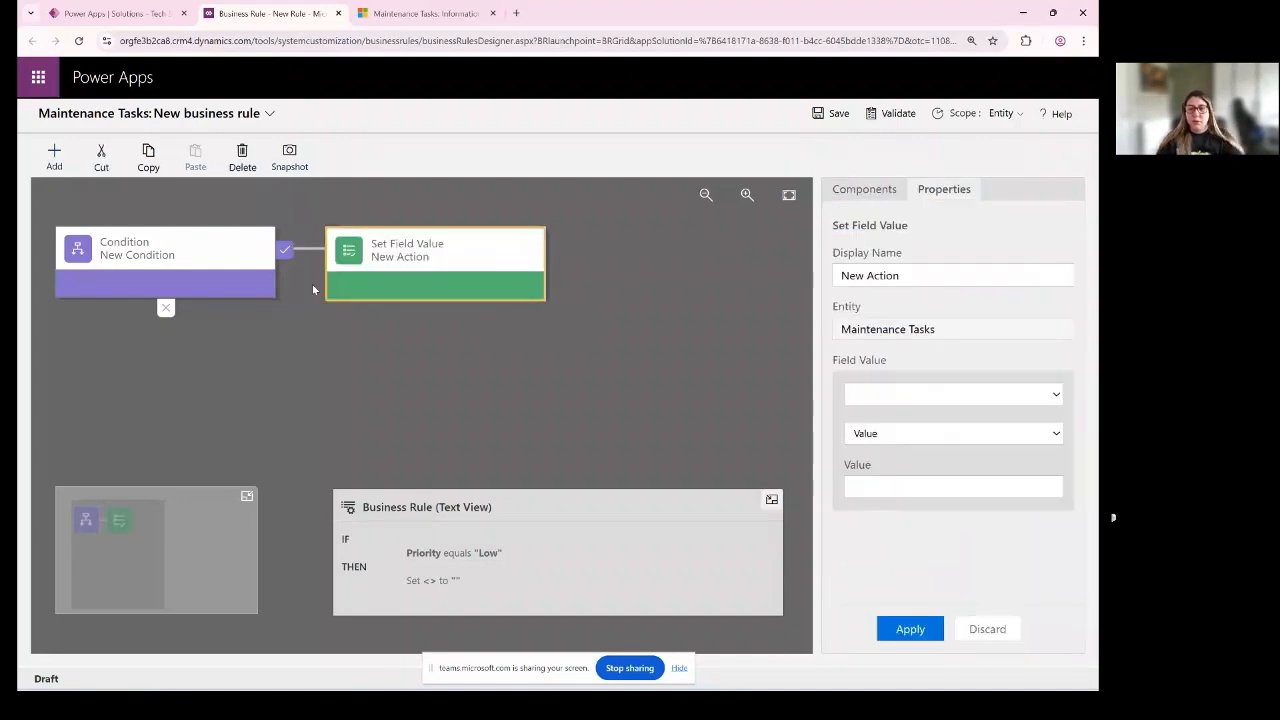
click(890, 396)
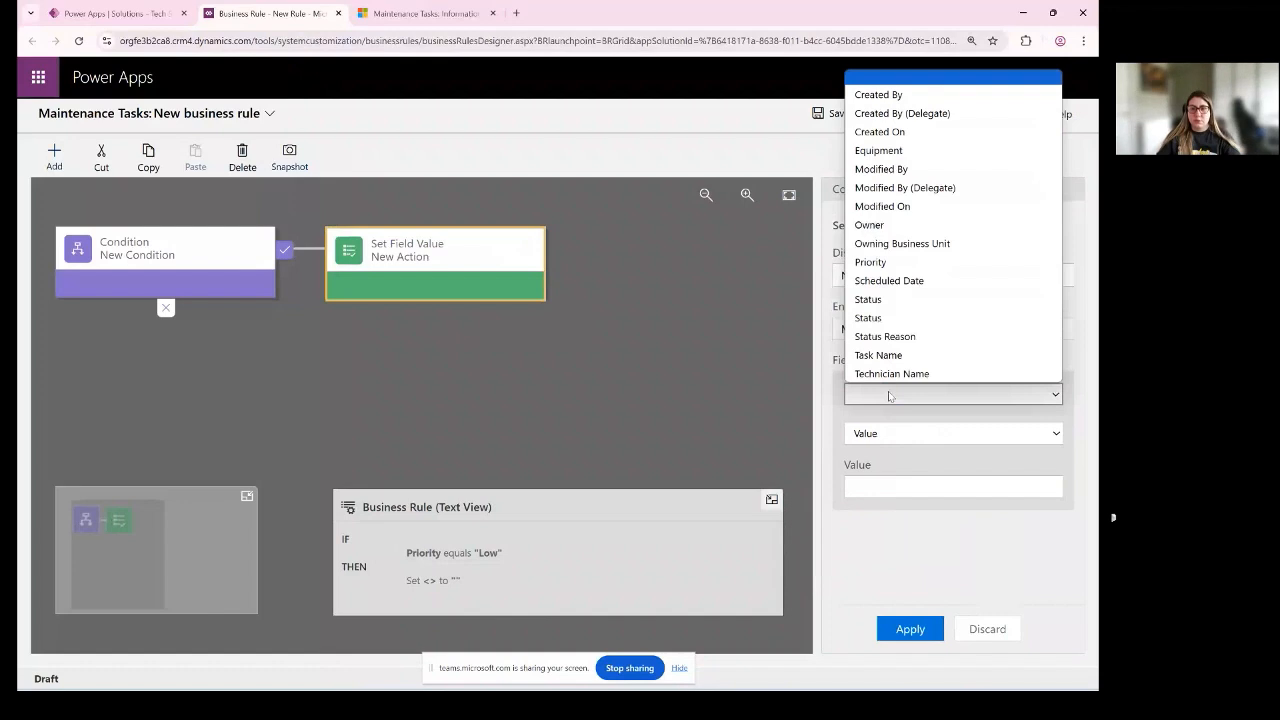
click(975, 281)
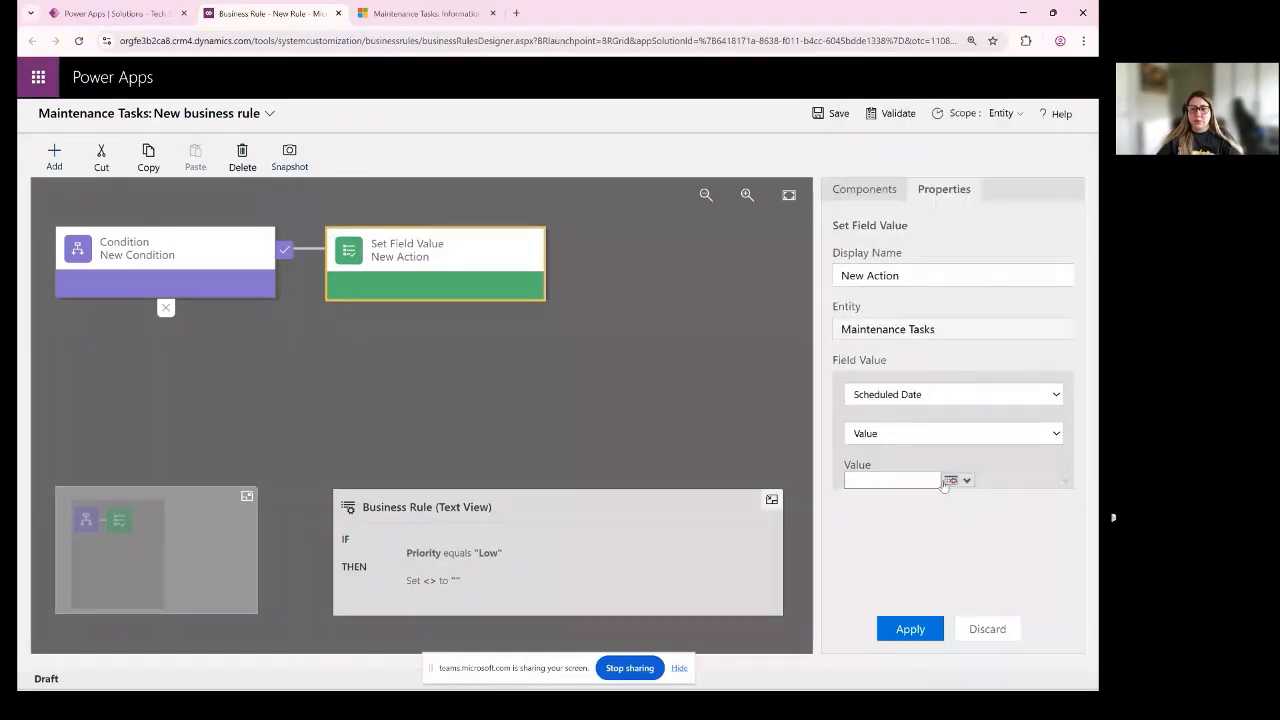
click(912, 630)
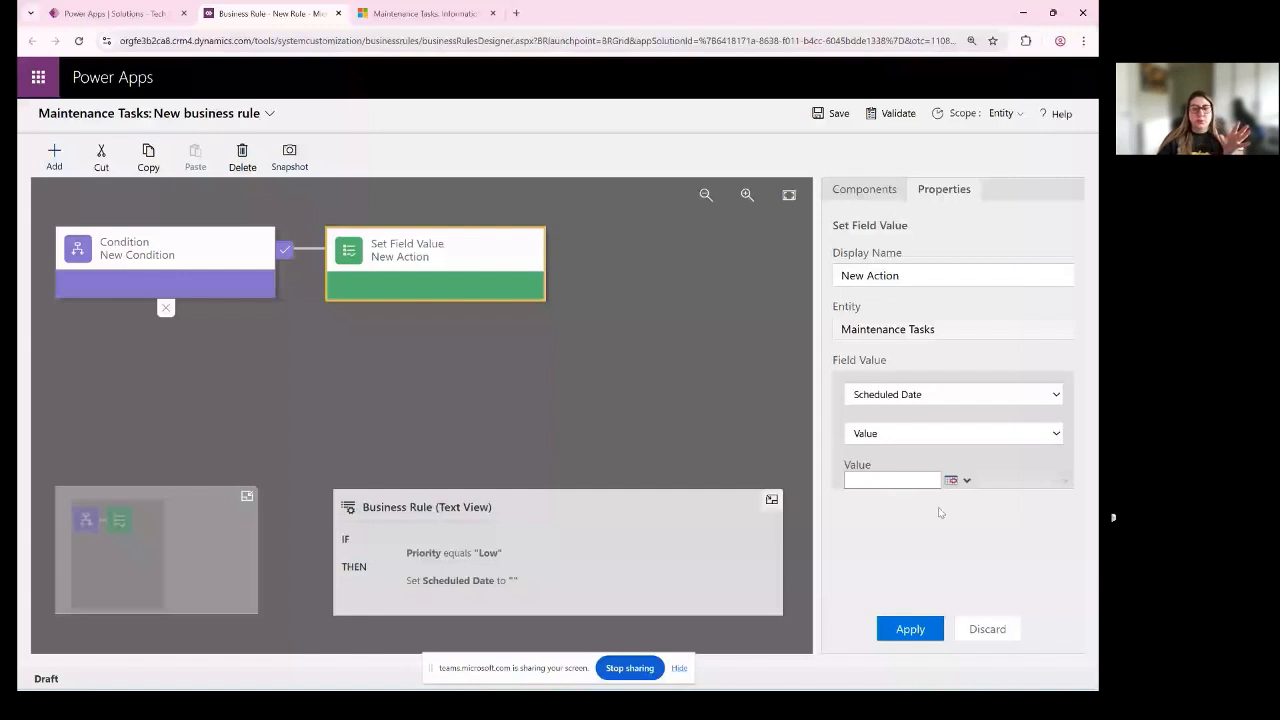
click(917, 630)
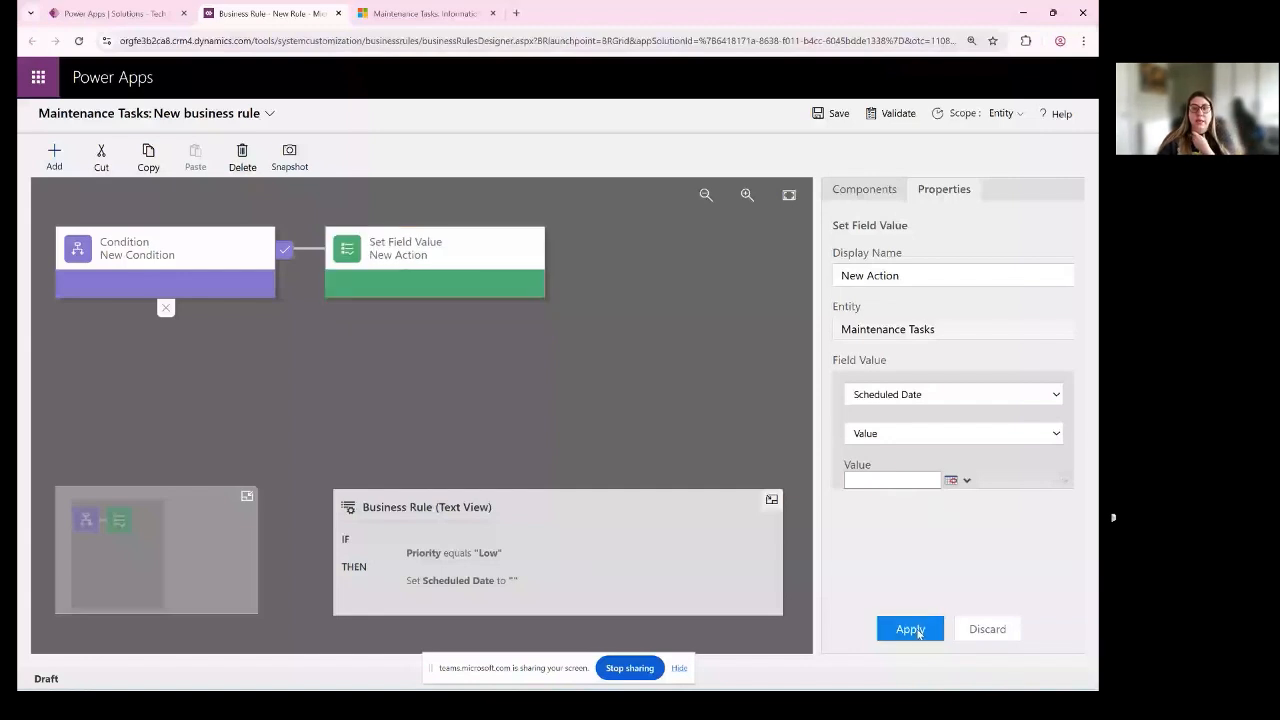
- Add a Set Visibility action after the Set Field Value action, choosing Scheduled Date with visibility No
click(878, 196)
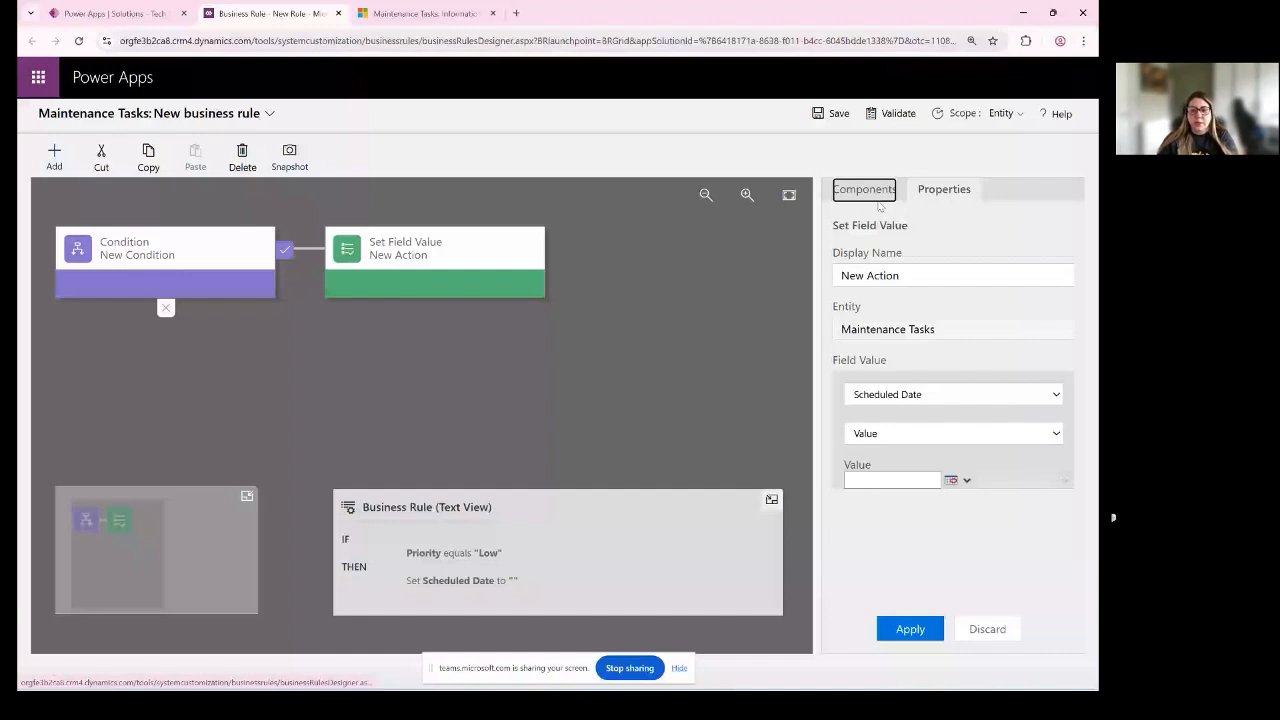
click(166, 256)
scroll(920, 470, down, 3)
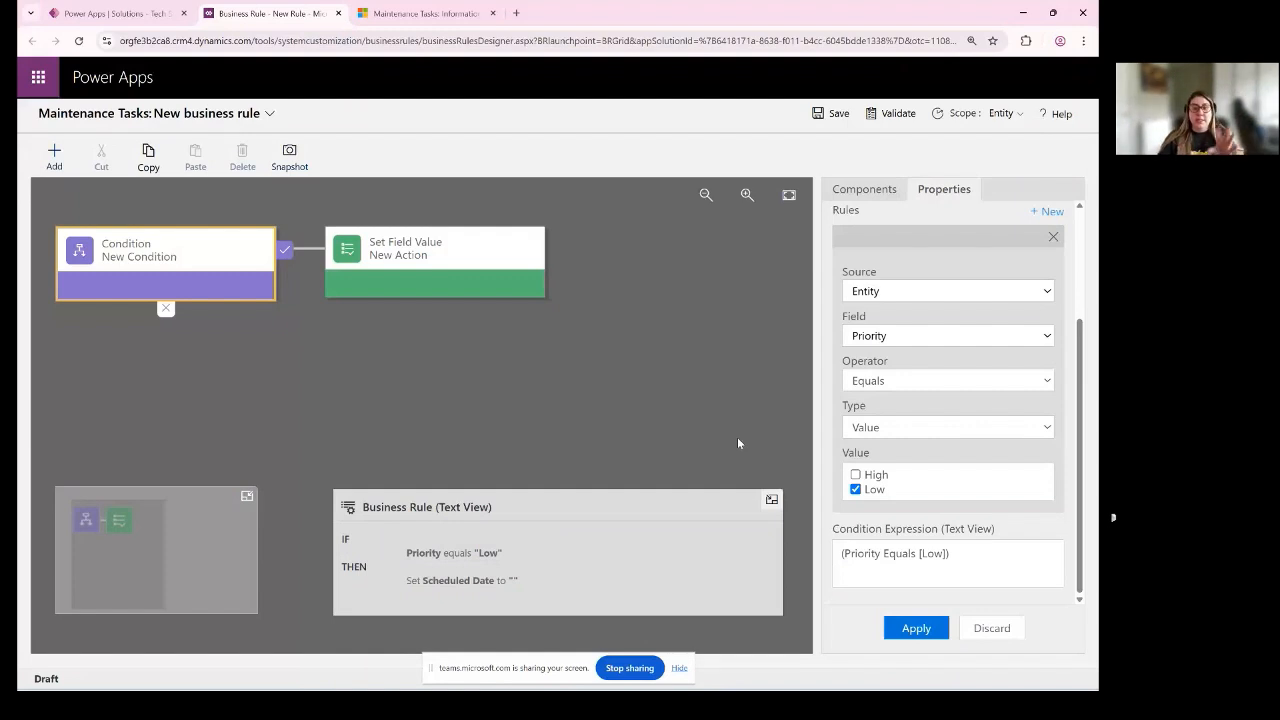
click(436, 262)
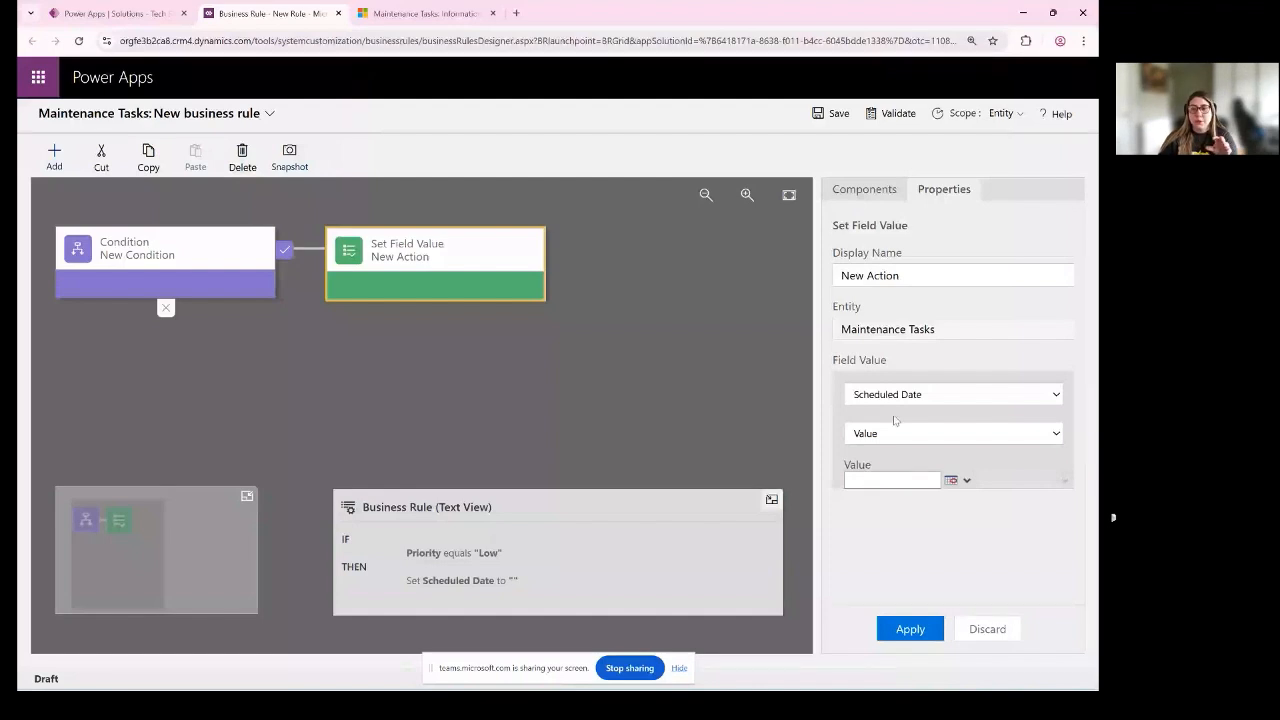
click(861, 196)
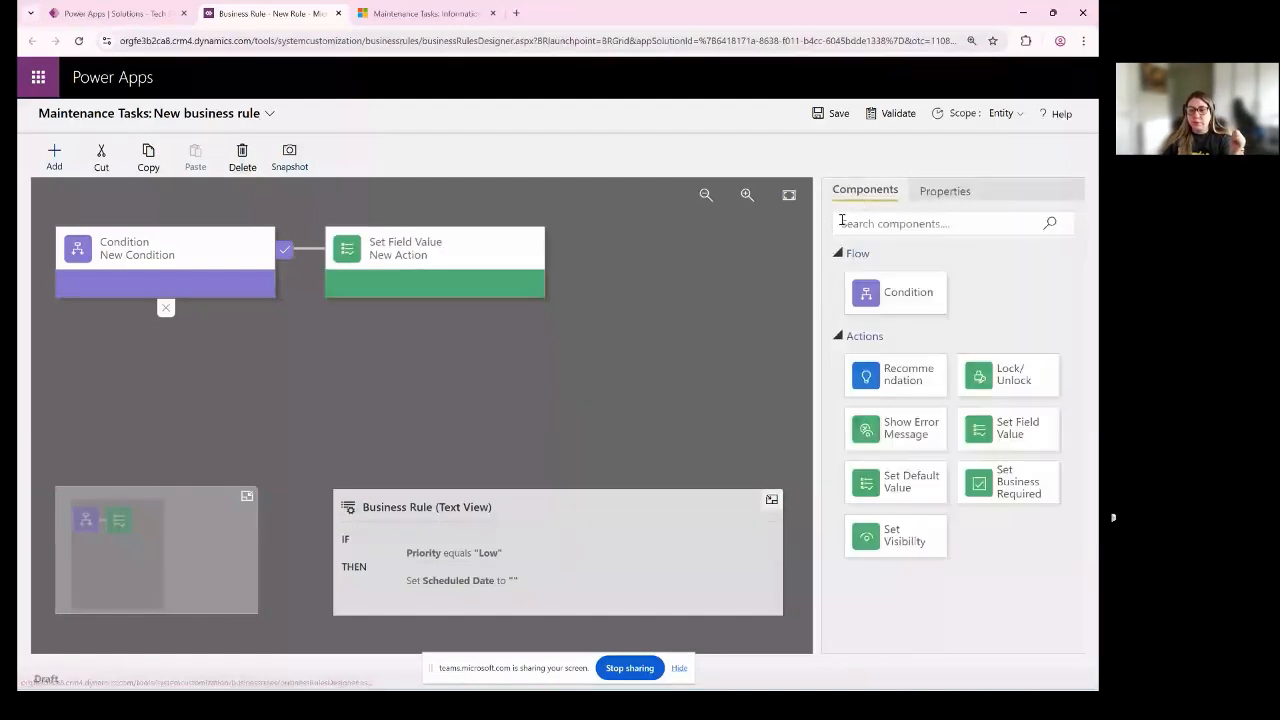
drag(895, 535, 566, 268)
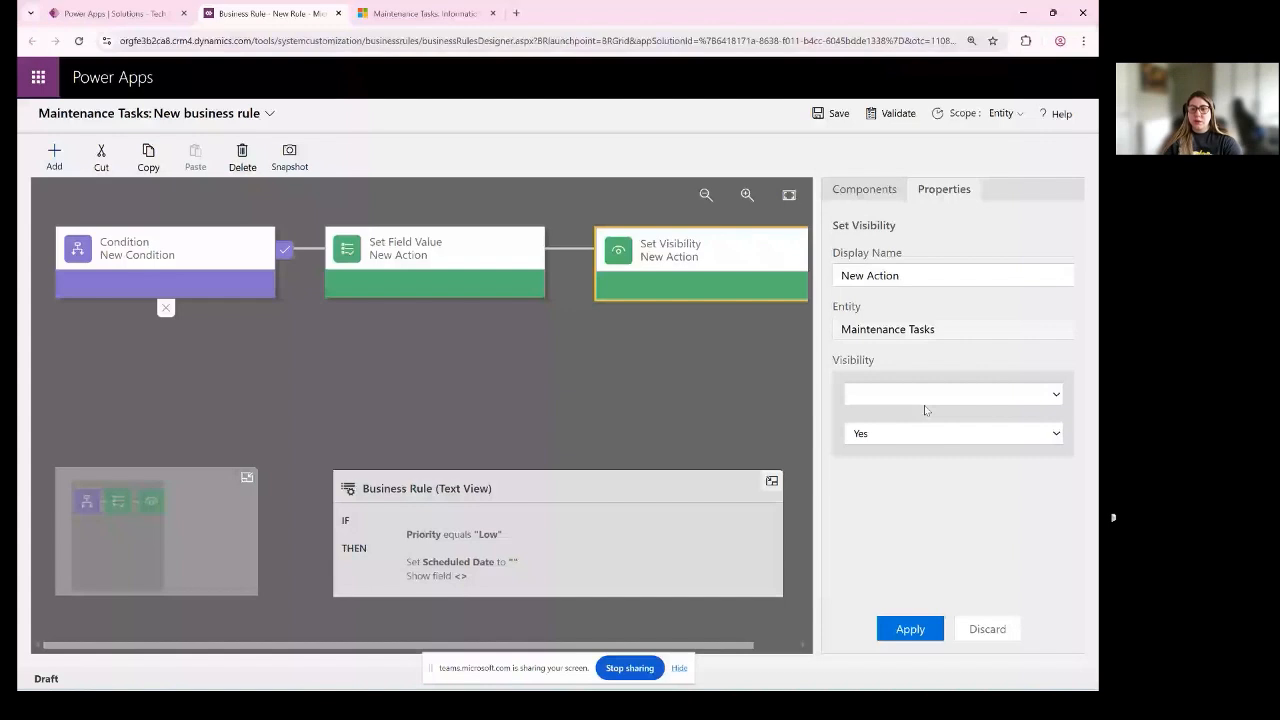
click(915, 433)
click(880, 471)
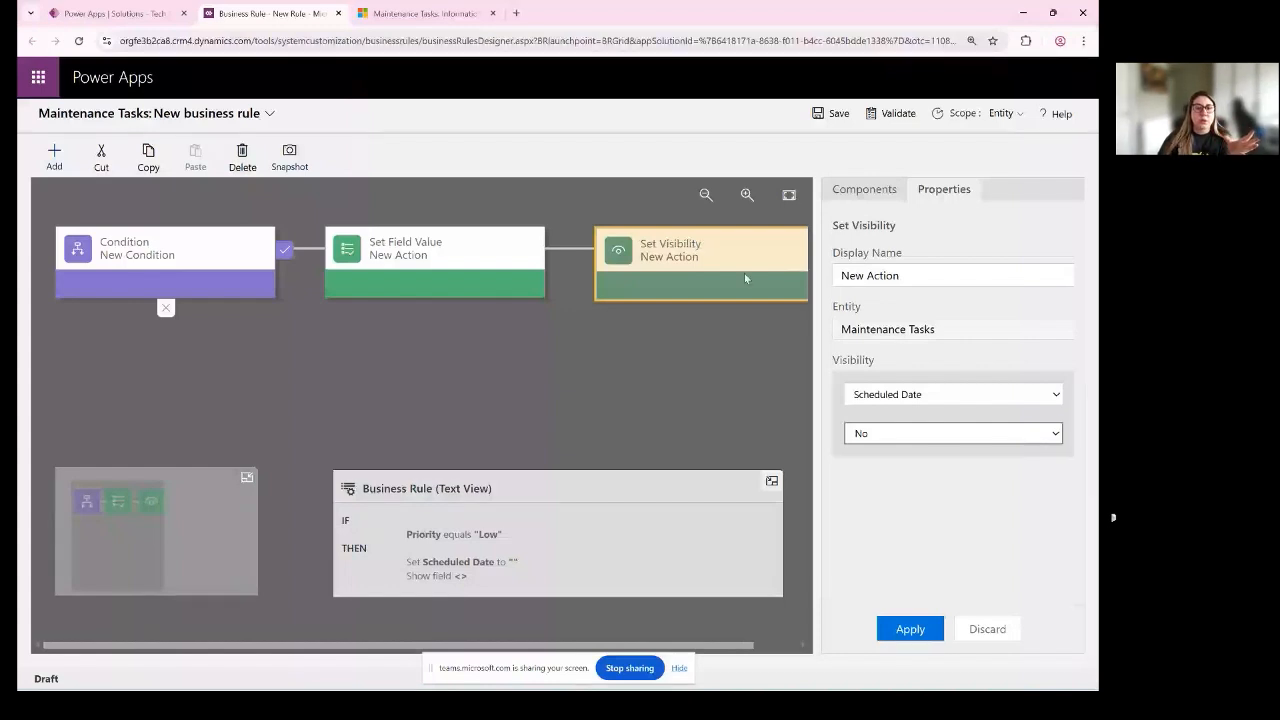
- Add a Set Visibility action to the condition's false branch with Scheduled Date visibility set to Yes, and apply it
click(181, 292)
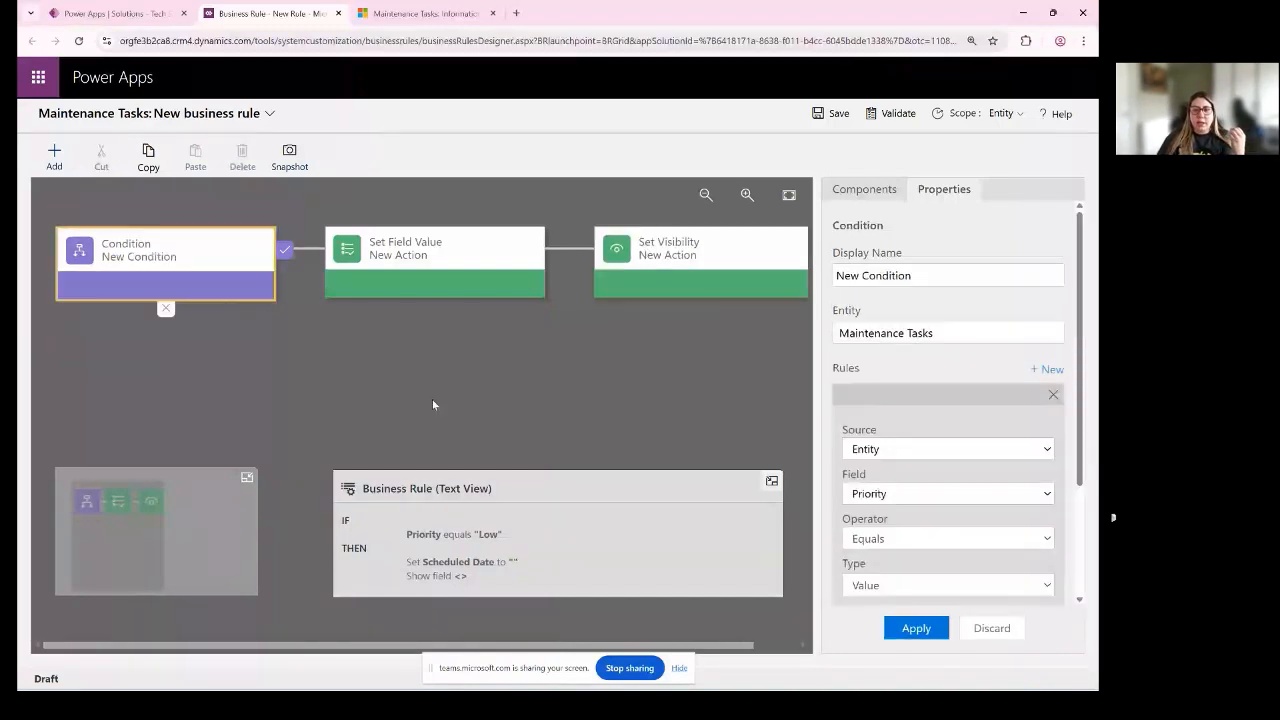
click(864, 189)
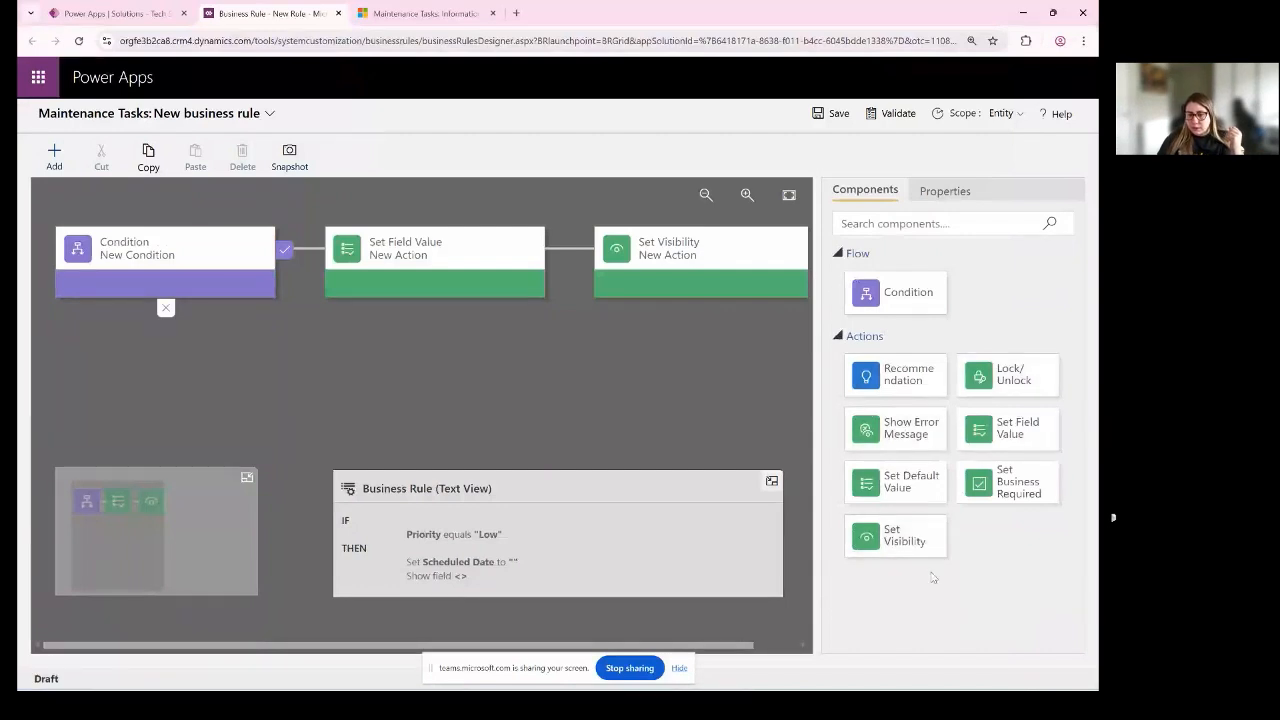
drag(922, 540, 153, 340)
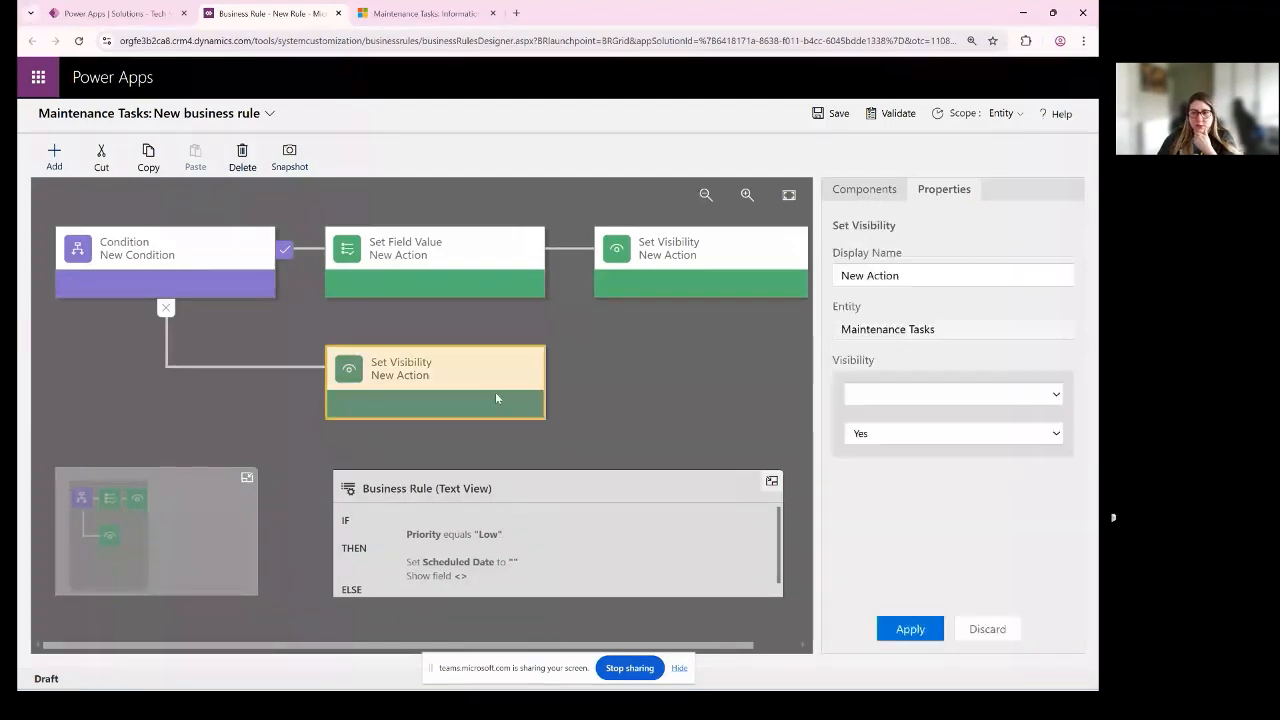
click(950, 394)
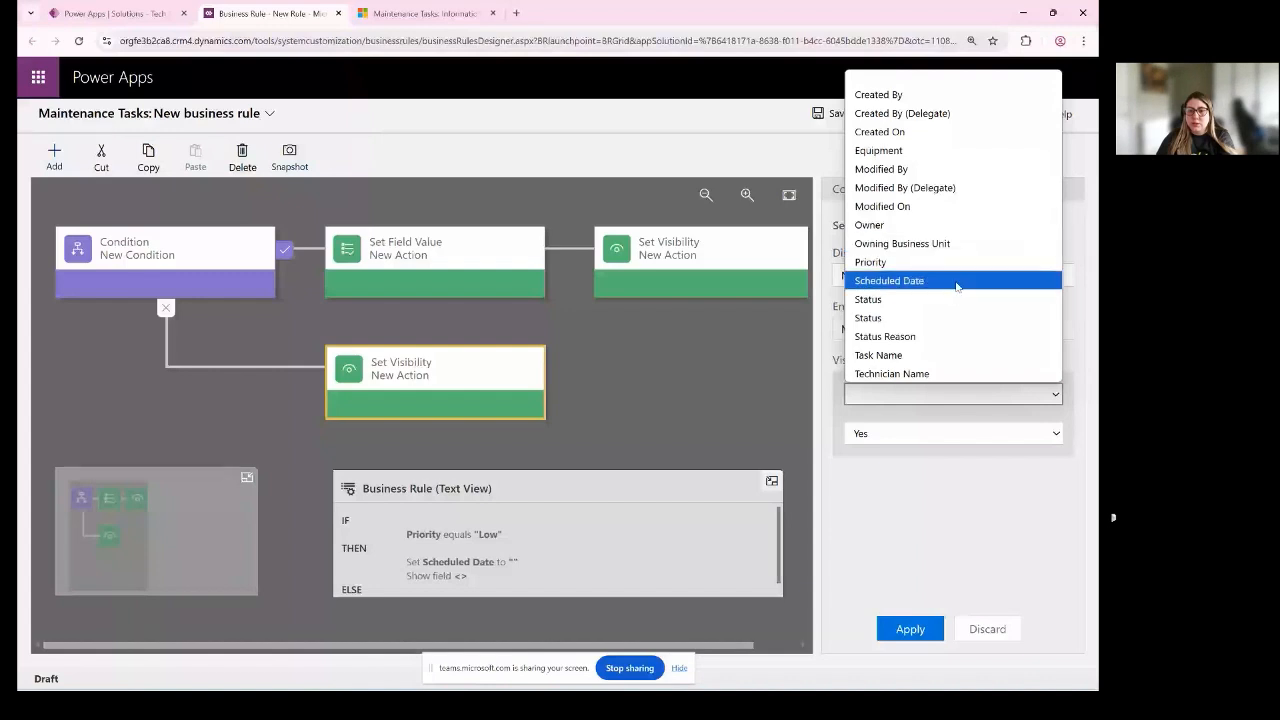
click(900, 281)
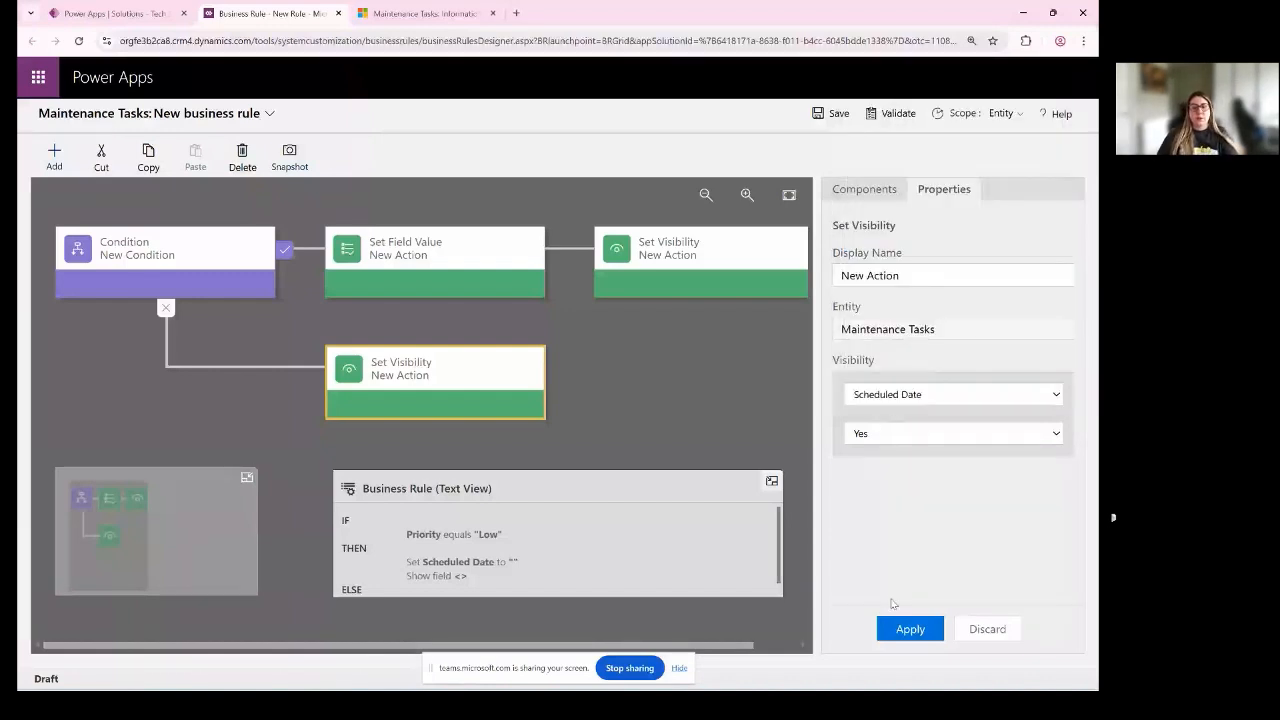
click(905, 632)
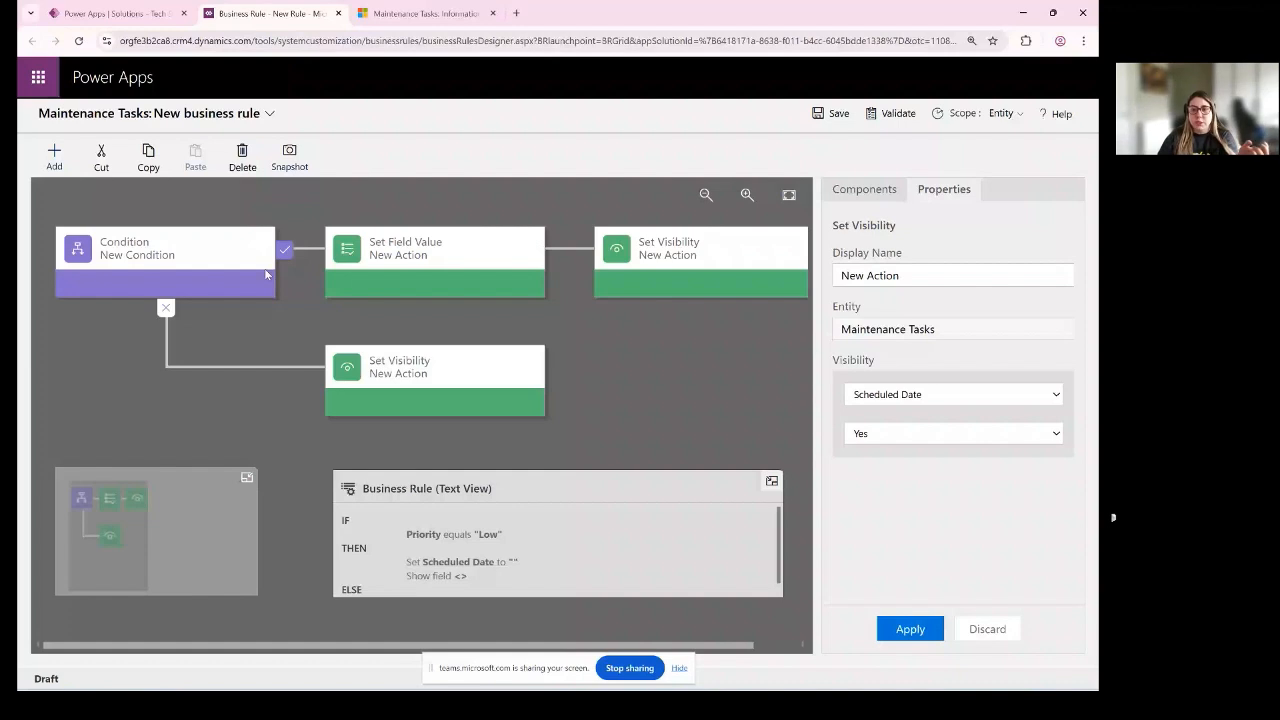
- Validate the business rule and change the Set Field Value action for Scheduled Date from a fixed value to Clear
click(891, 114)
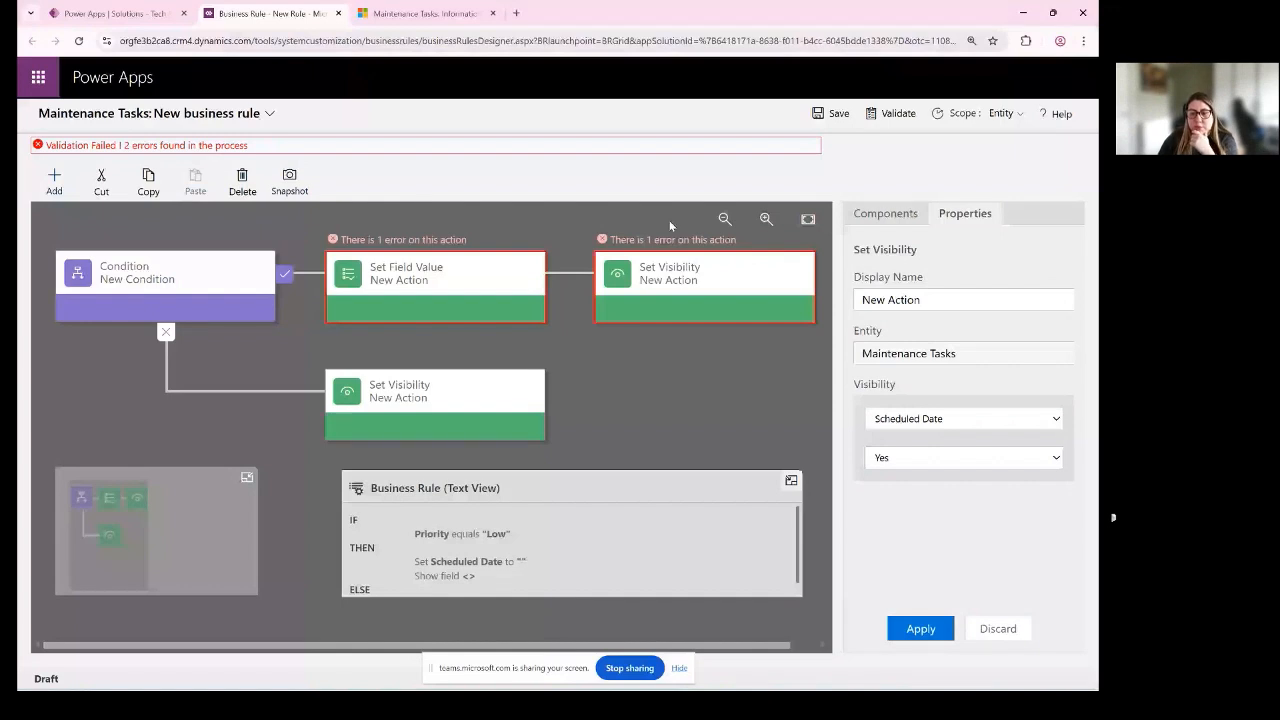
click(440, 285)
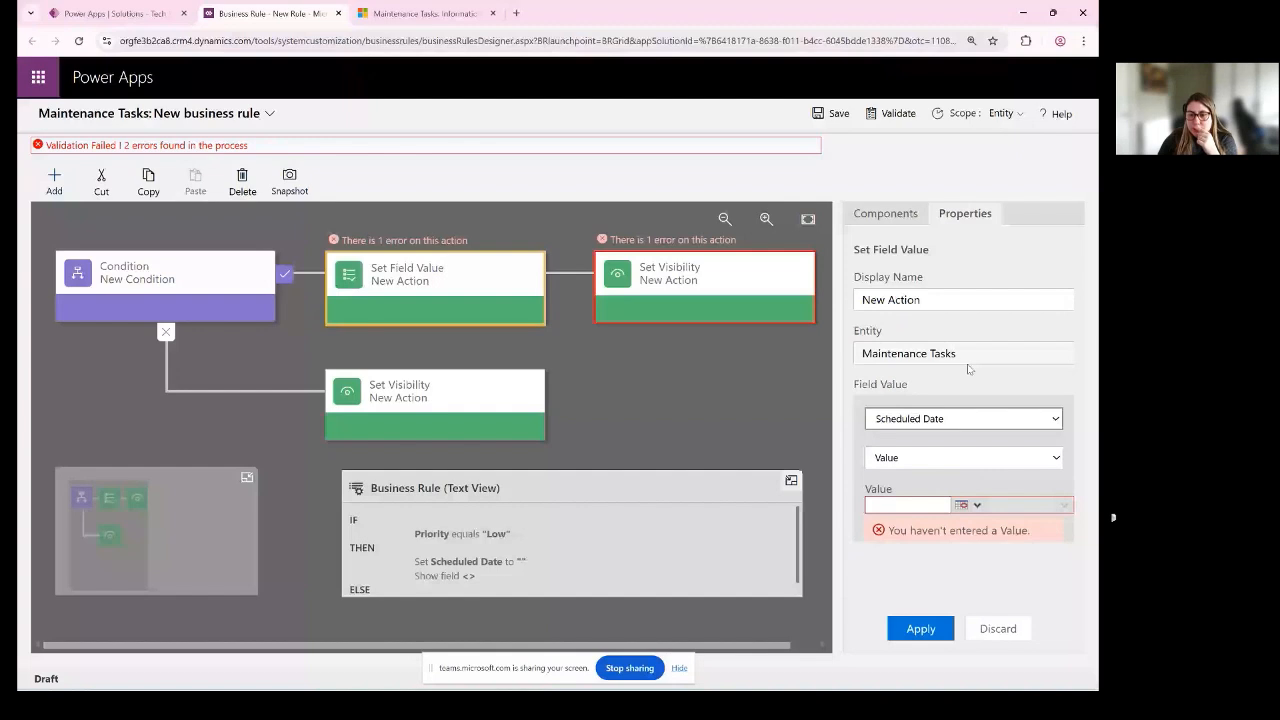
click(886, 215)
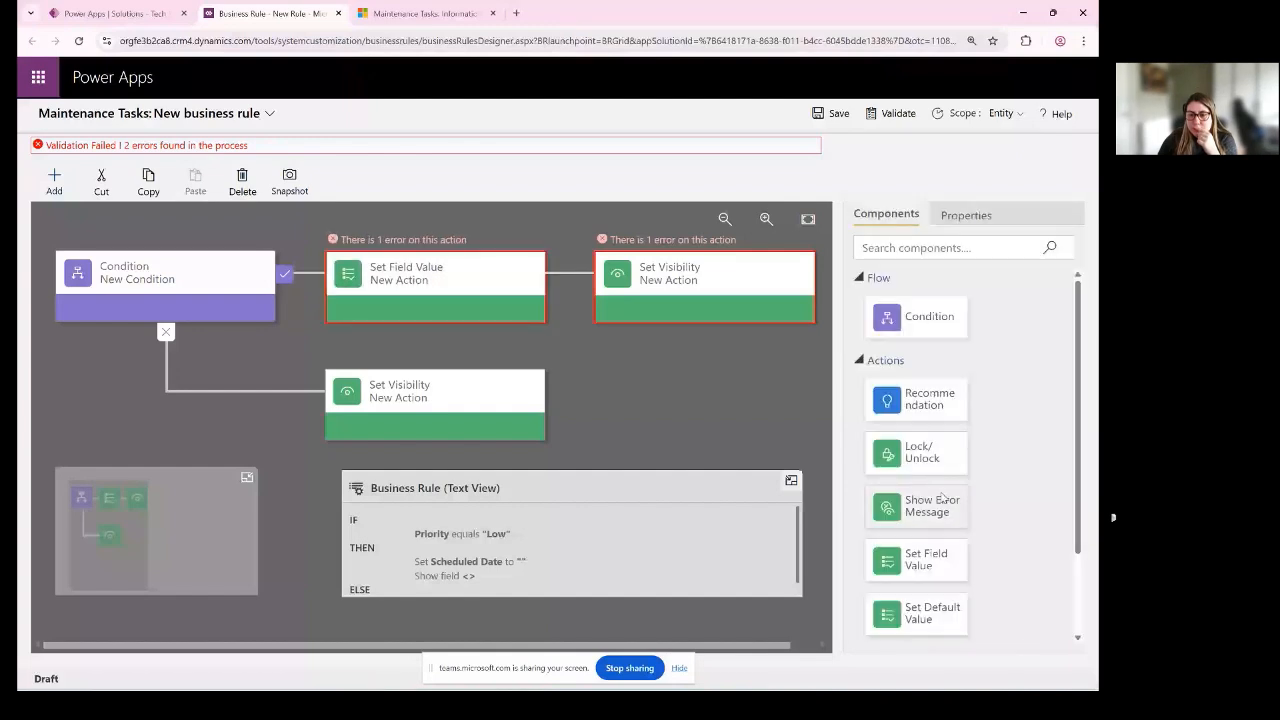
scroll(941, 497, down, 2)
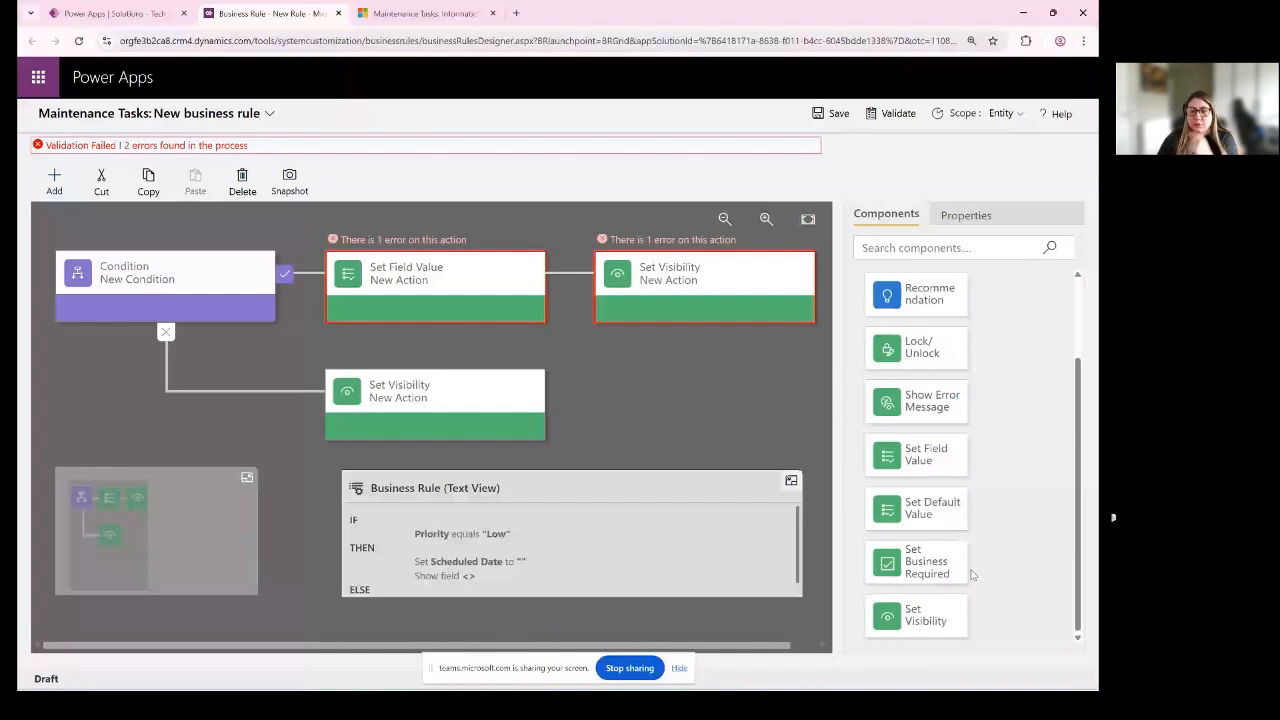
click(1030, 573)
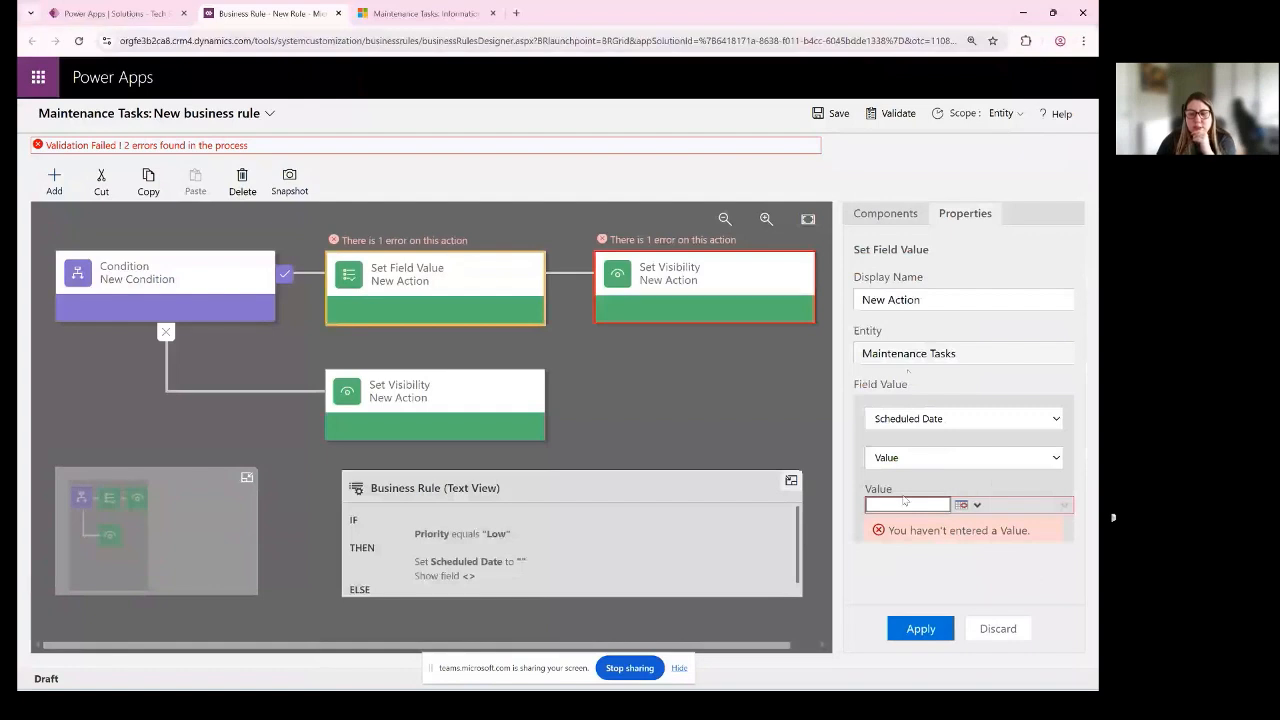
click(1056, 457)
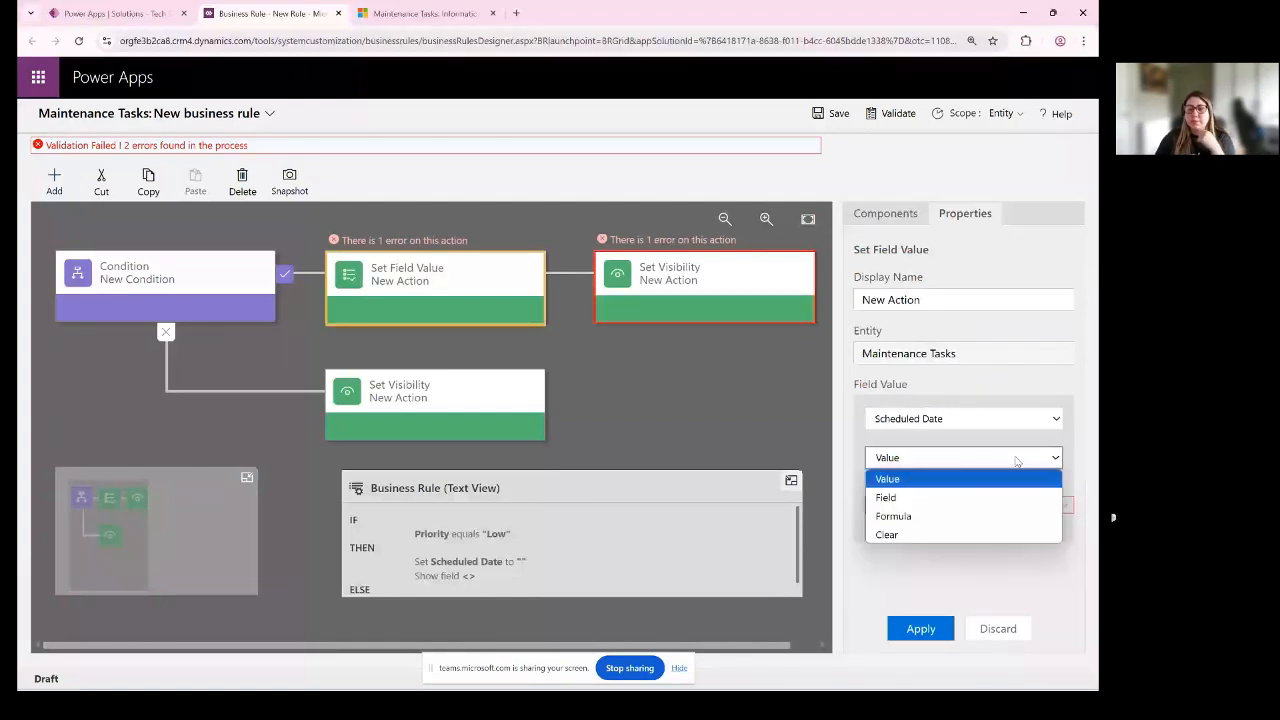
click(900, 531)
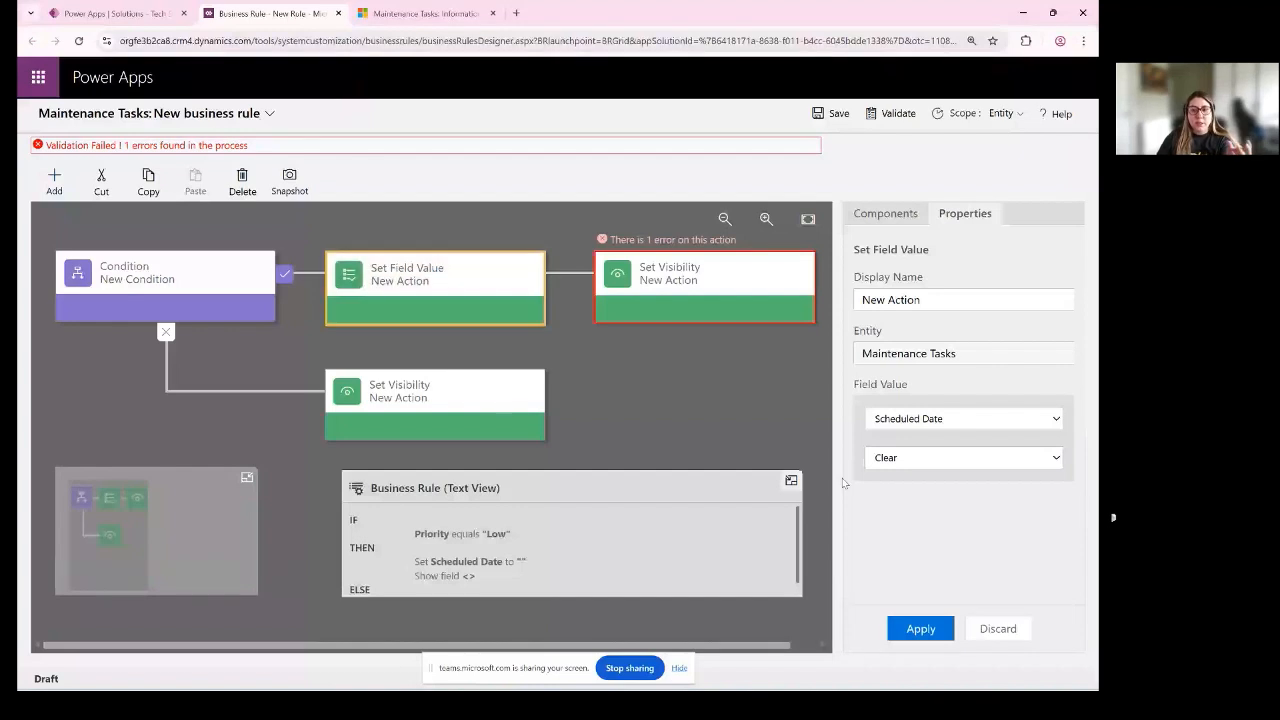
click(923, 455)
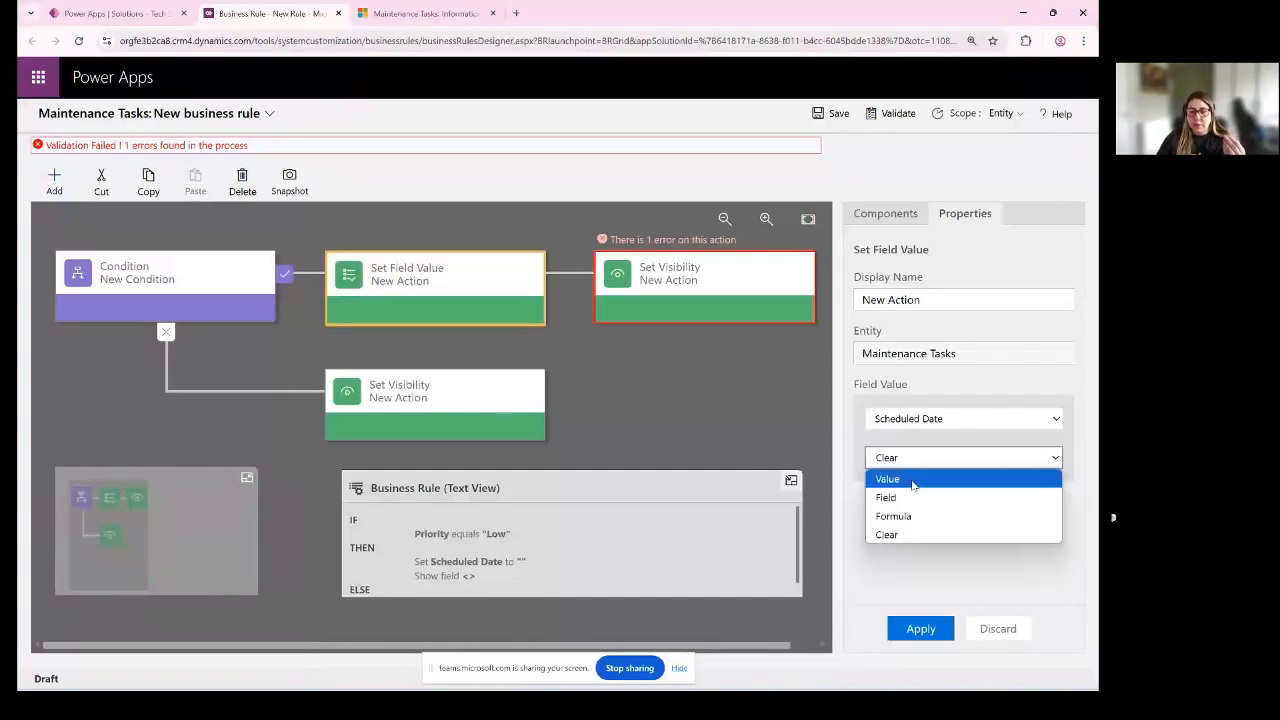
click(931, 536)
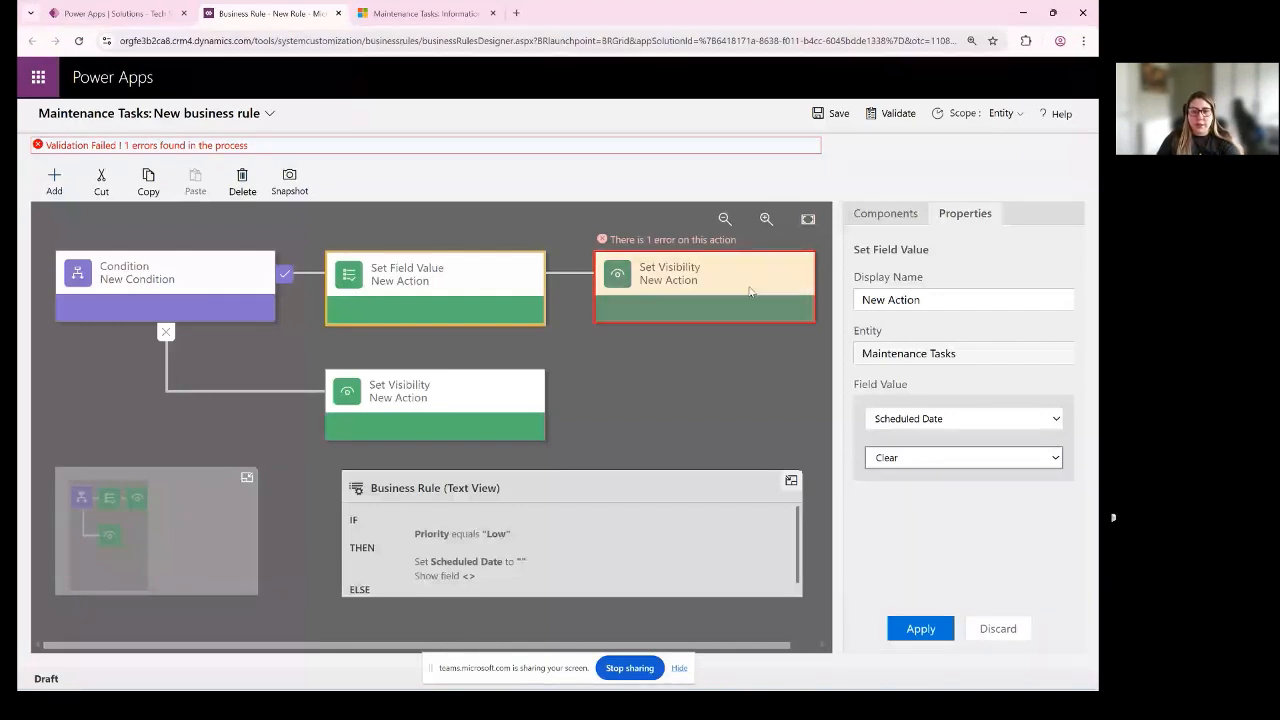
- Set the true branch's Set Visibility action to Scheduled Date with visibility No, and apply it
click(702, 306)
click(702, 304)
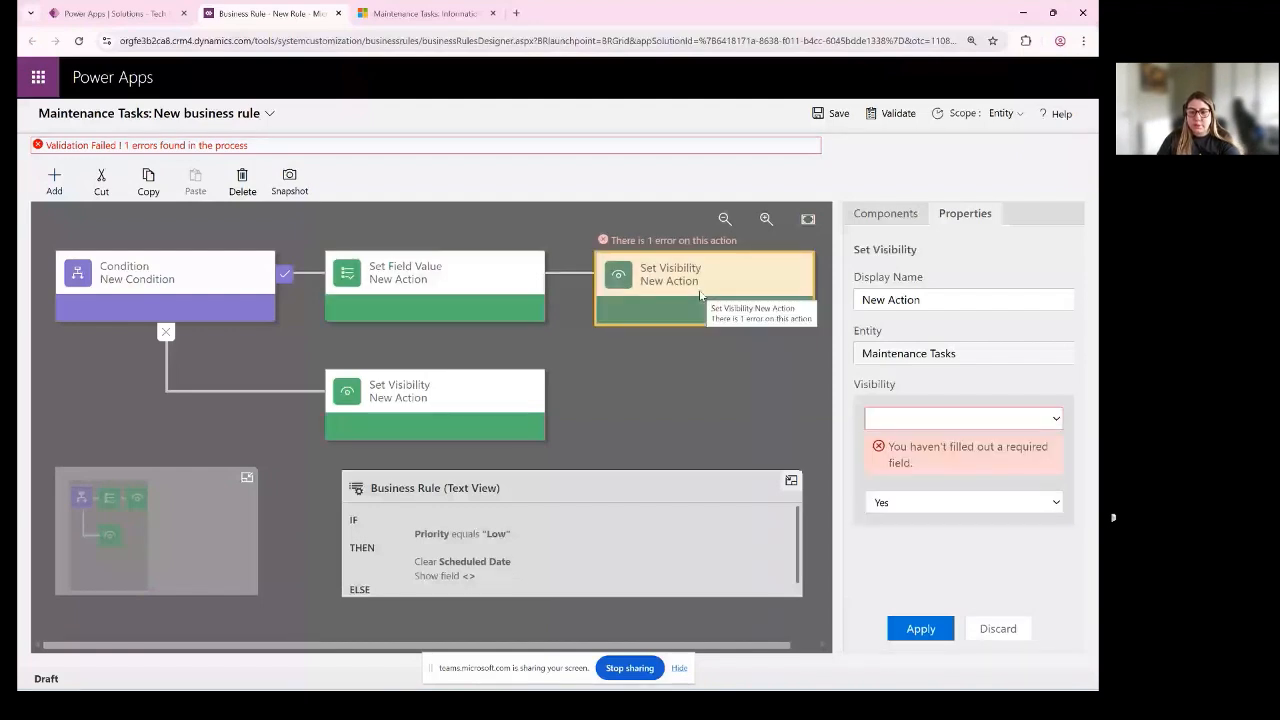
click(916, 418)
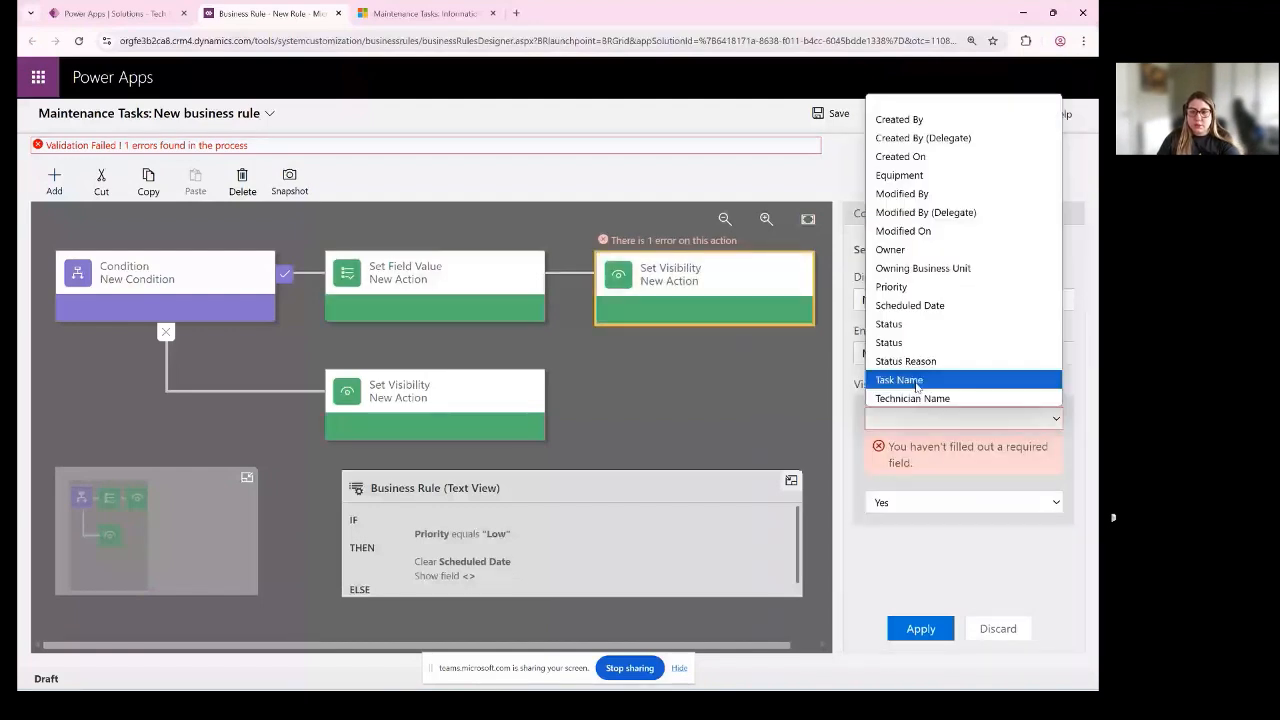
click(951, 305)
click(920, 628)
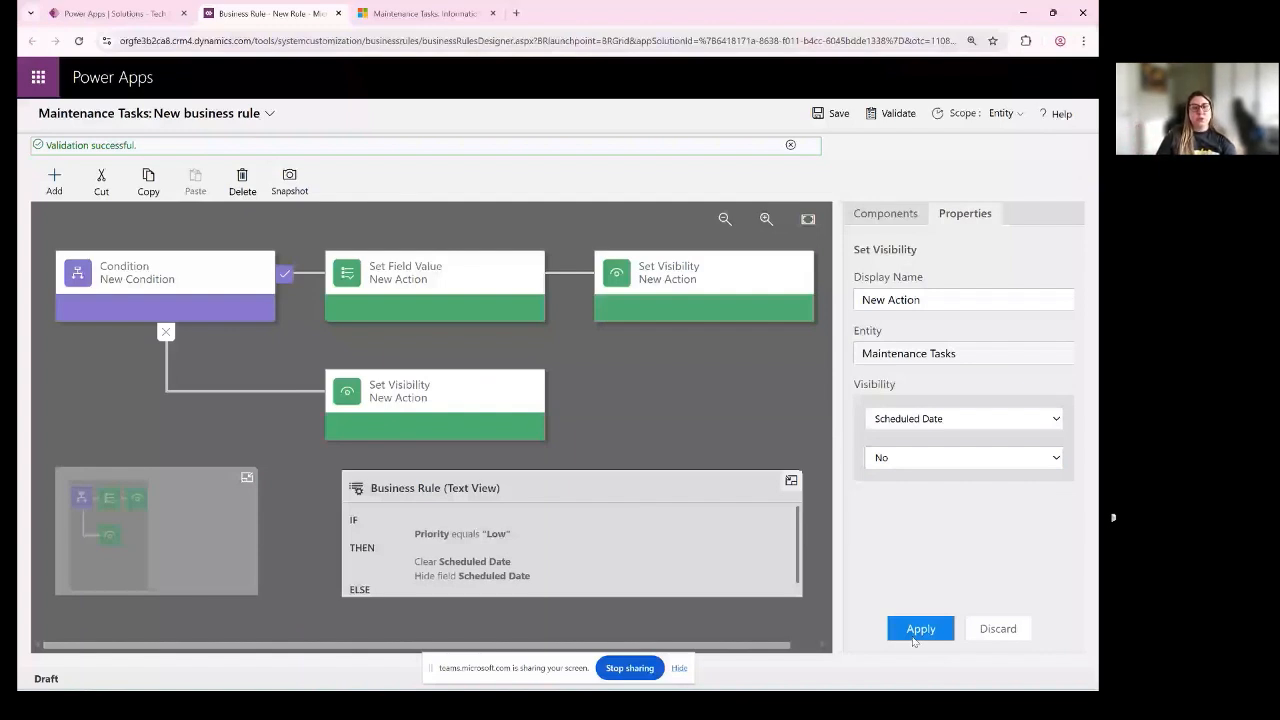
- Save the business rule, dismissing the error dialog and retrying the save
click(180, 280)
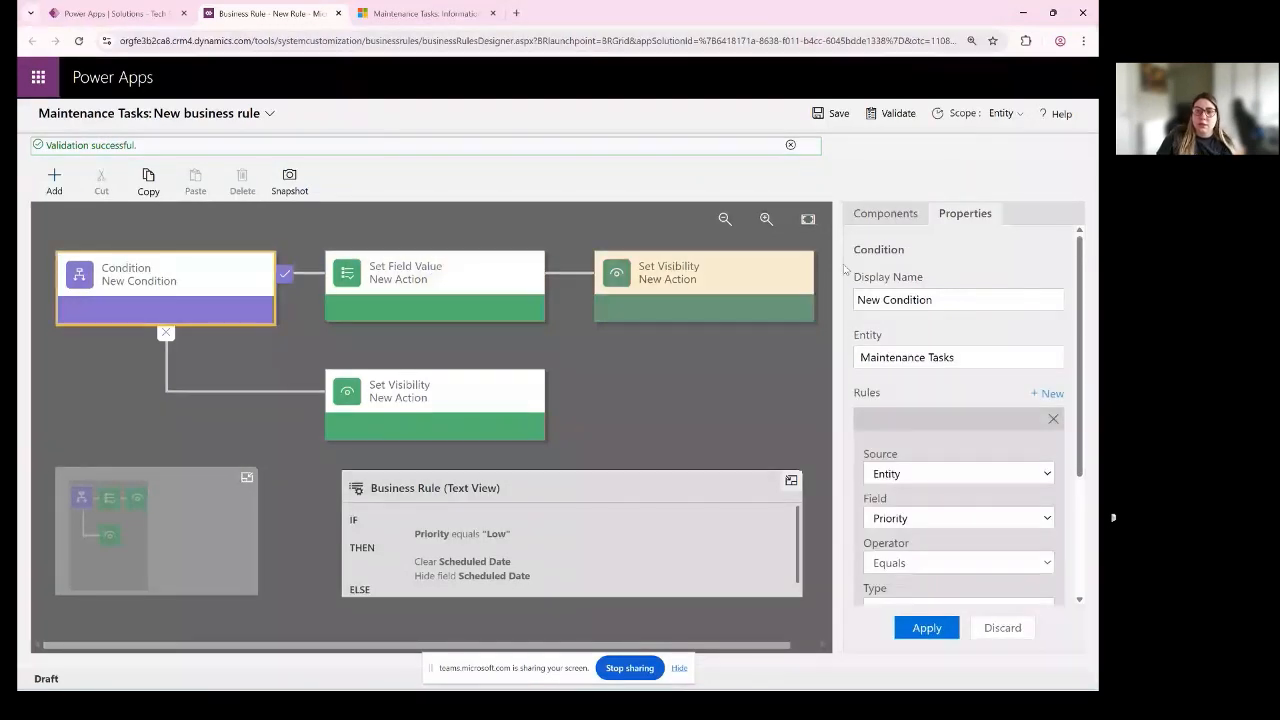
click(838, 115)
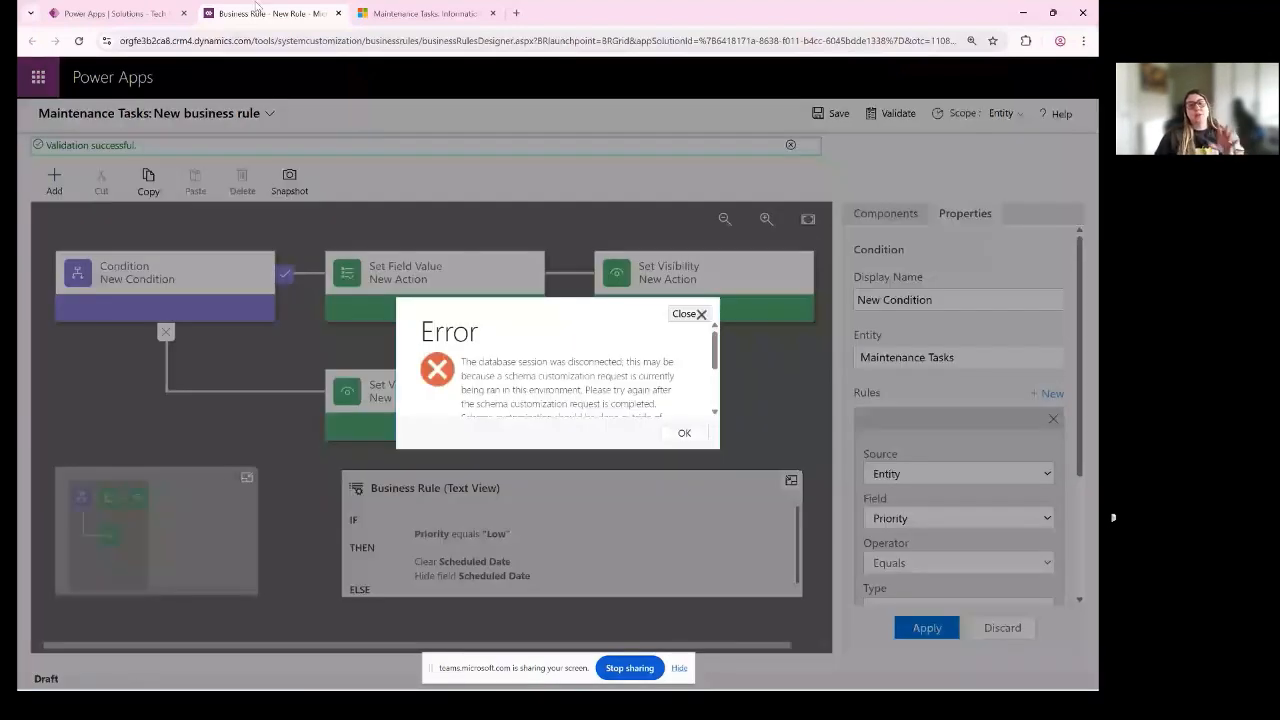
drag(469, 361, 668, 391)
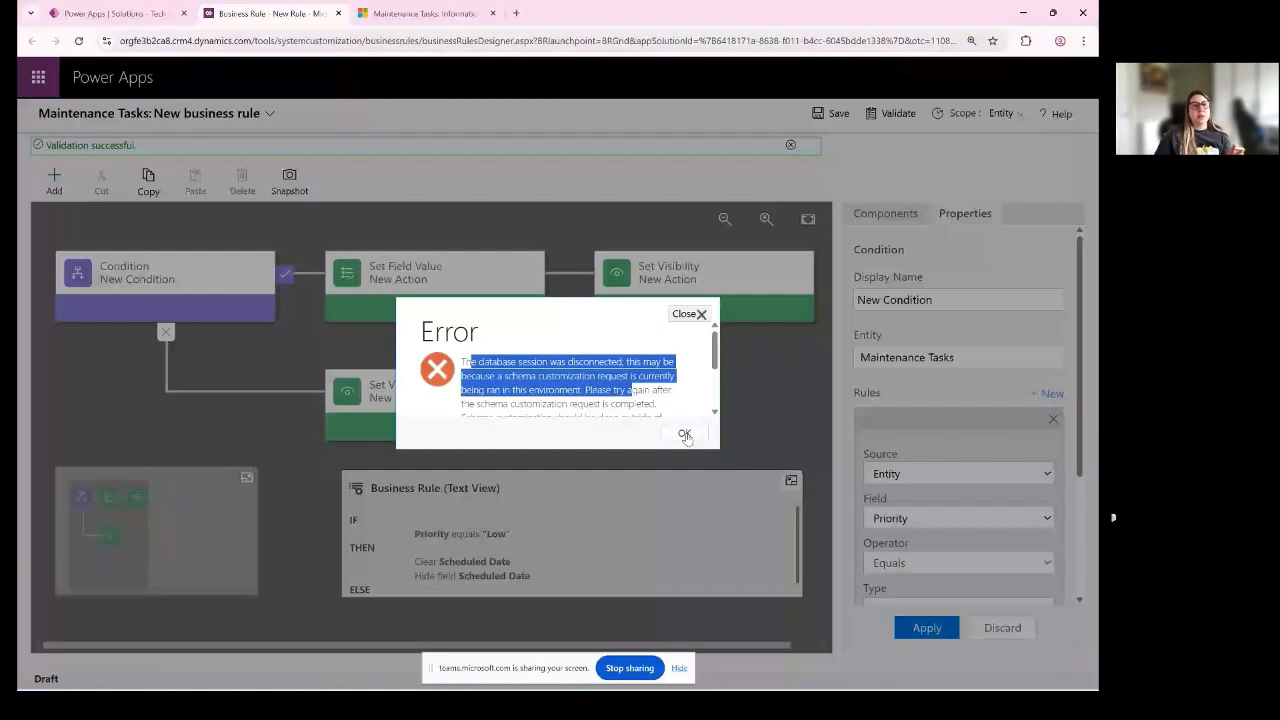
click(685, 435)
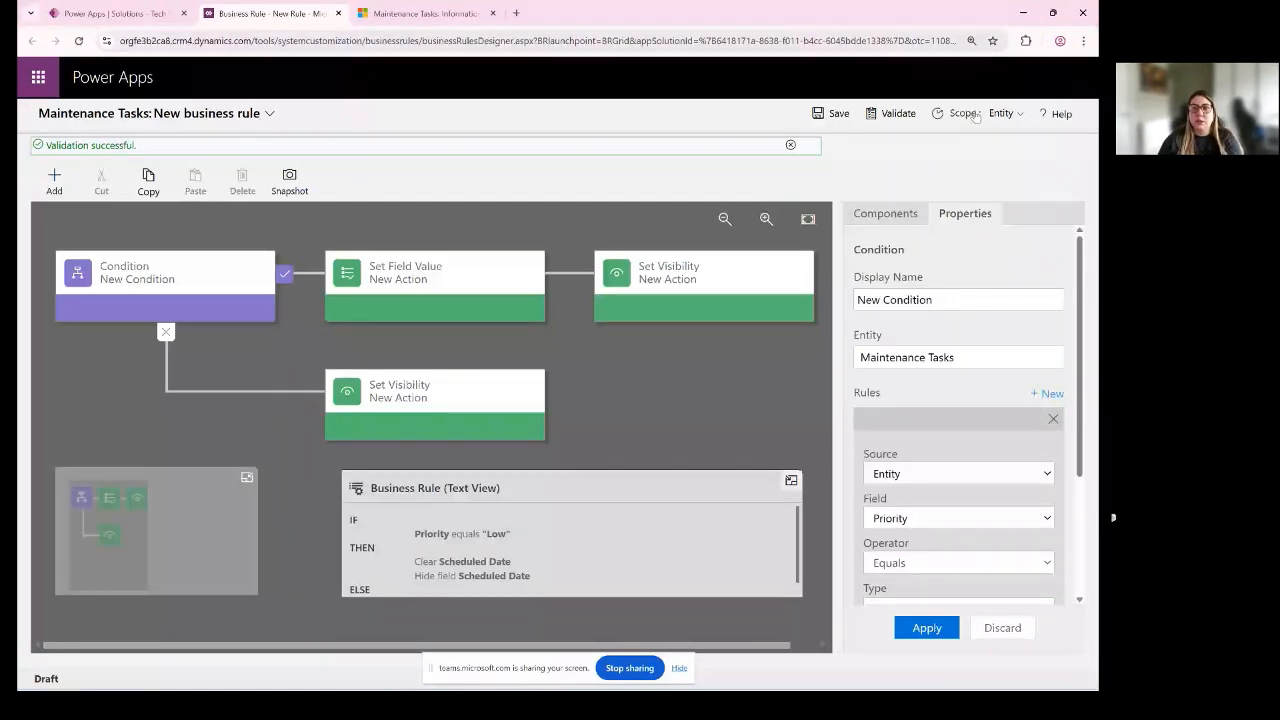
click(803, 118)
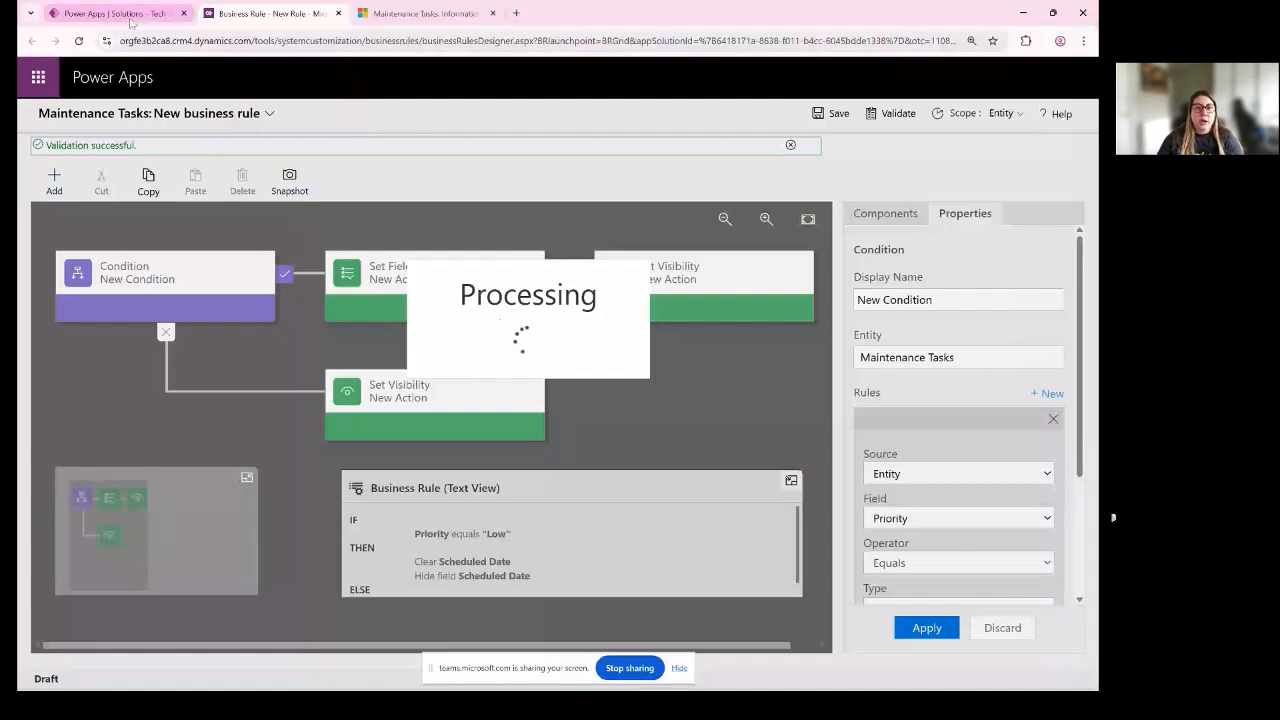
- Dismiss the rule creation prompt on the business rules page and open Maintenance Tasks in the Management Equipment app
click(130, 16)
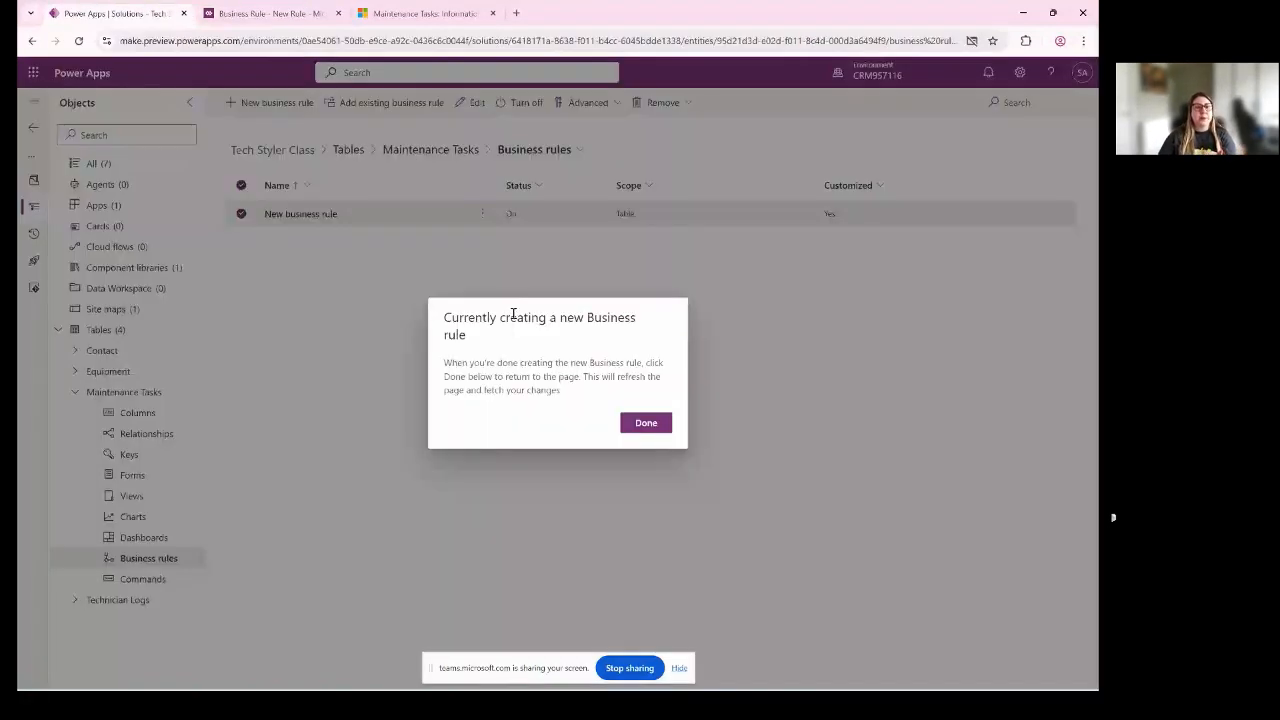
click(270, 14)
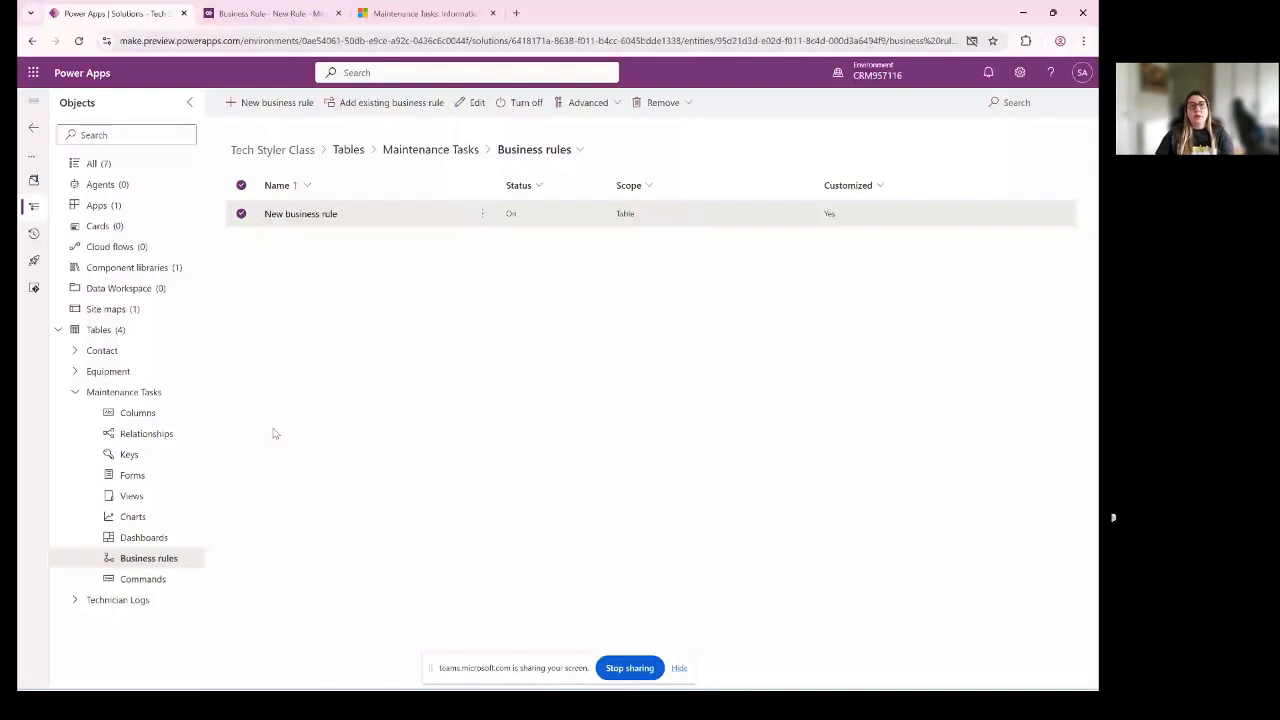
click(75, 392)
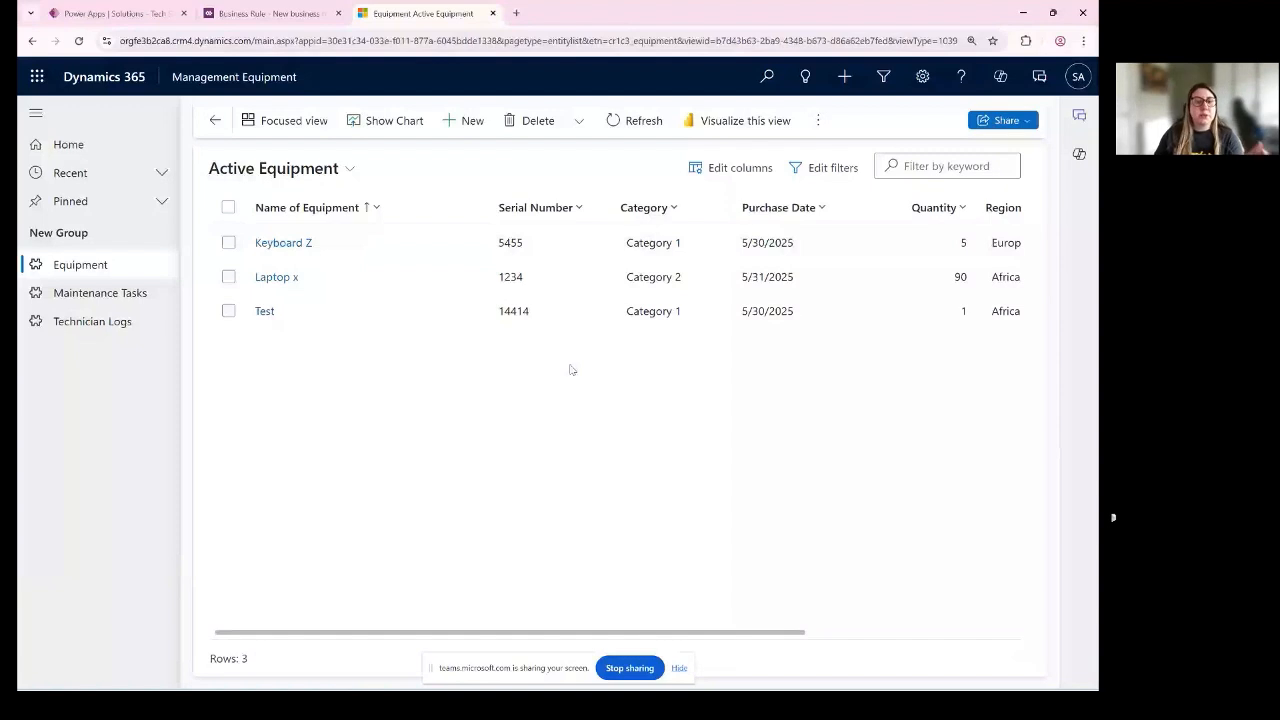
click(98, 296)
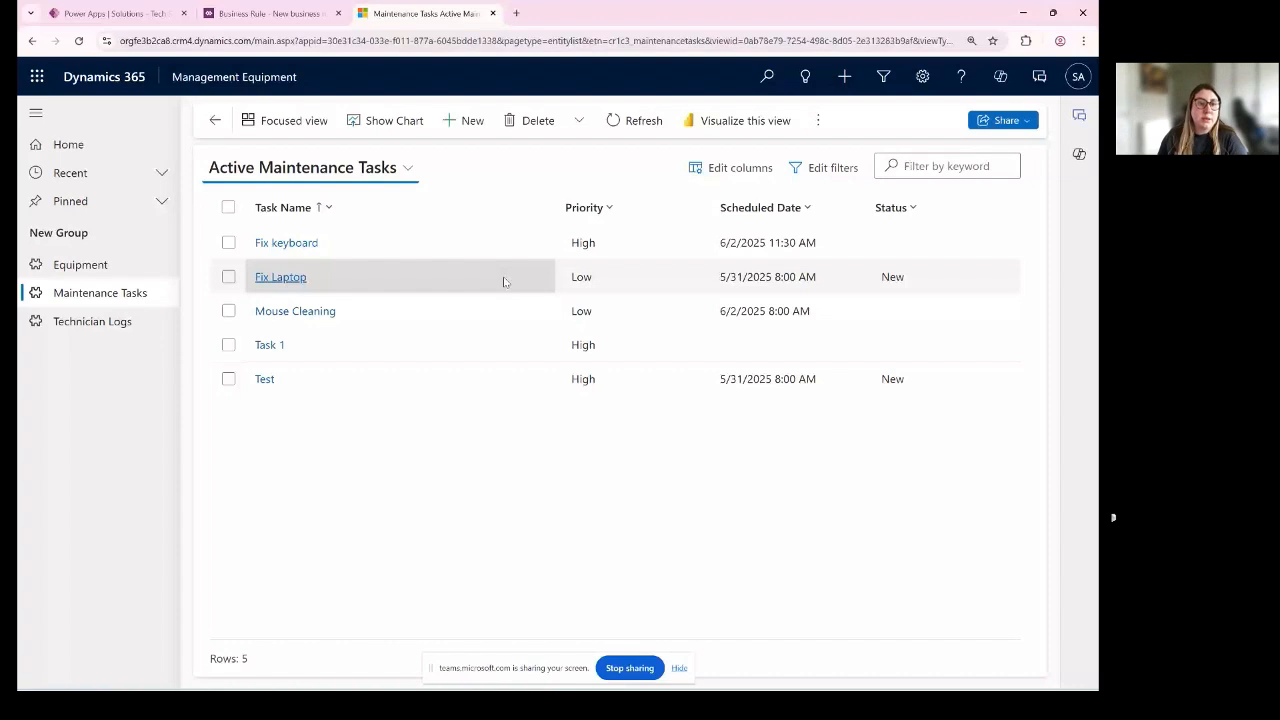
- Return to the business rule designer and save the Priority equals Low rule again
click(241, 14)
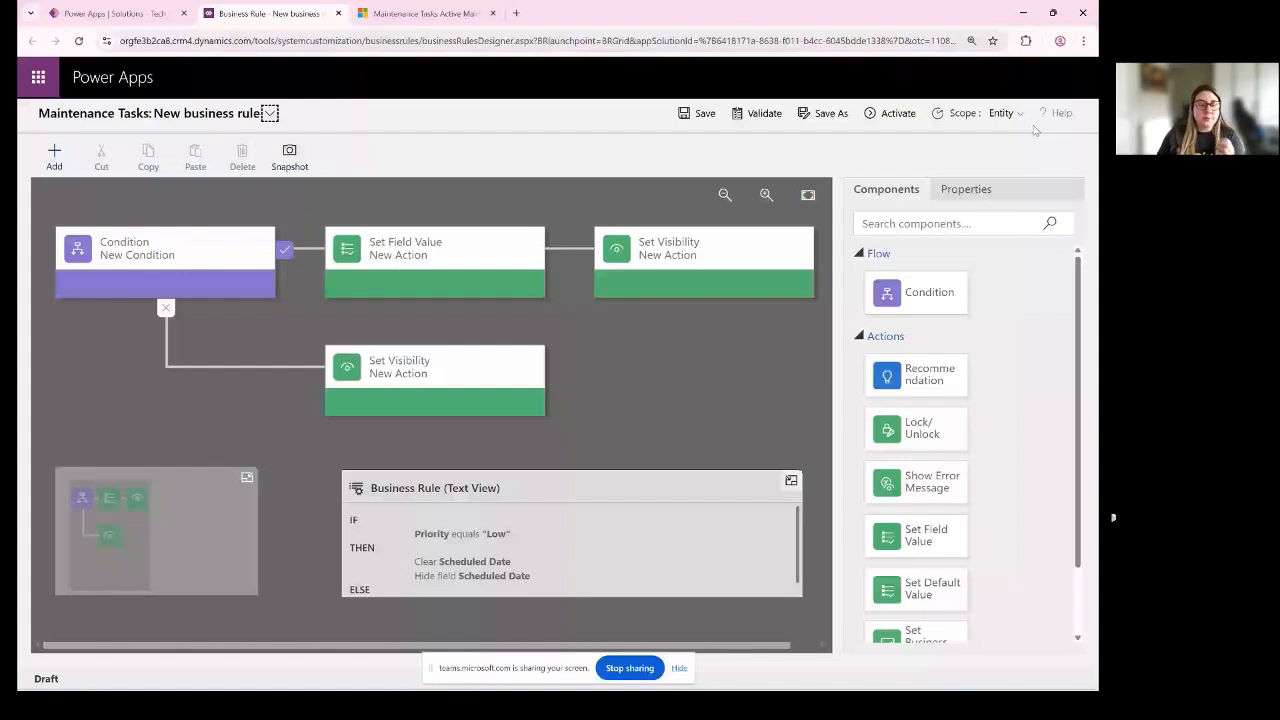
click(697, 114)
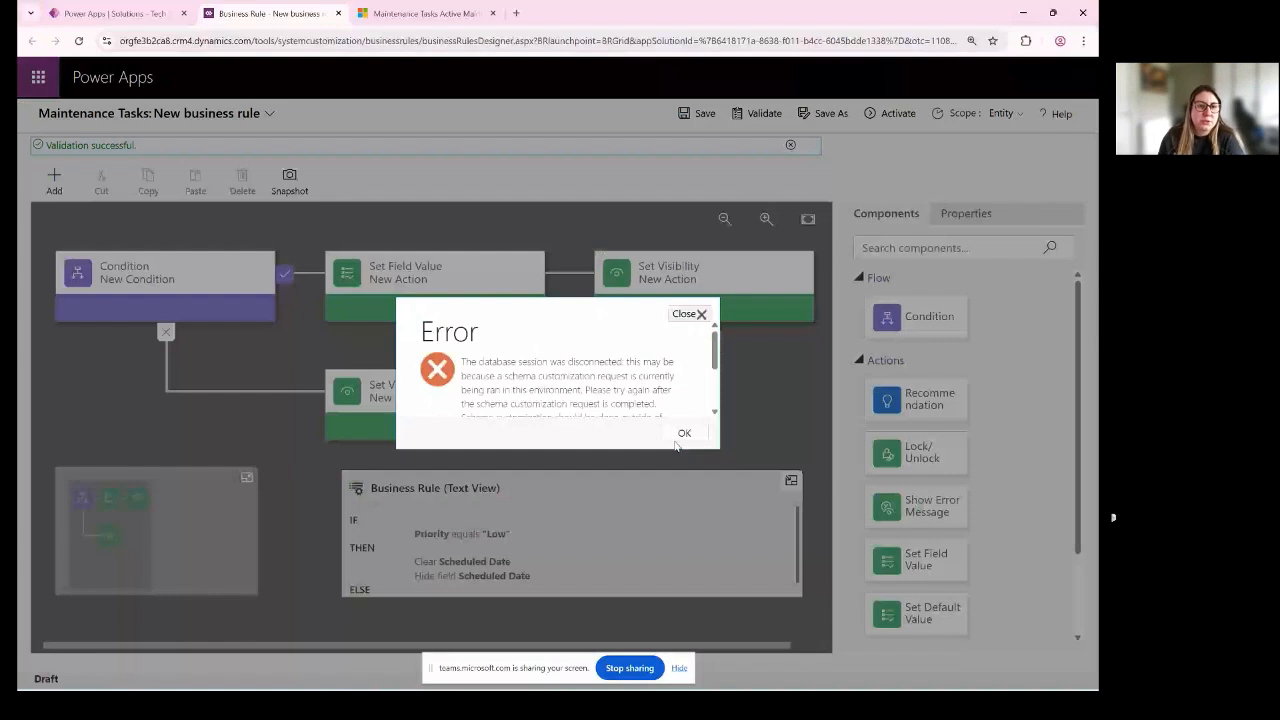
click(678, 438)
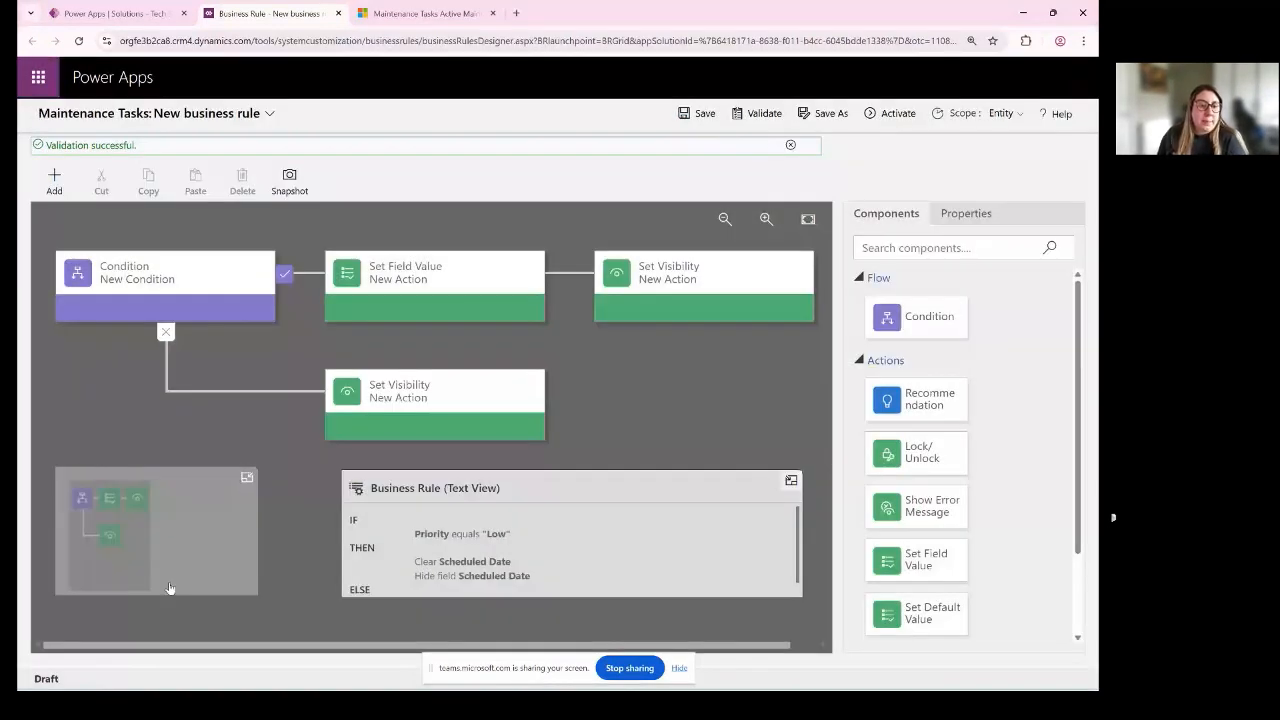
- Reload the solution's Maintenance Tasks business rules list and open the rule whose status is Off for editing
click(117, 14)
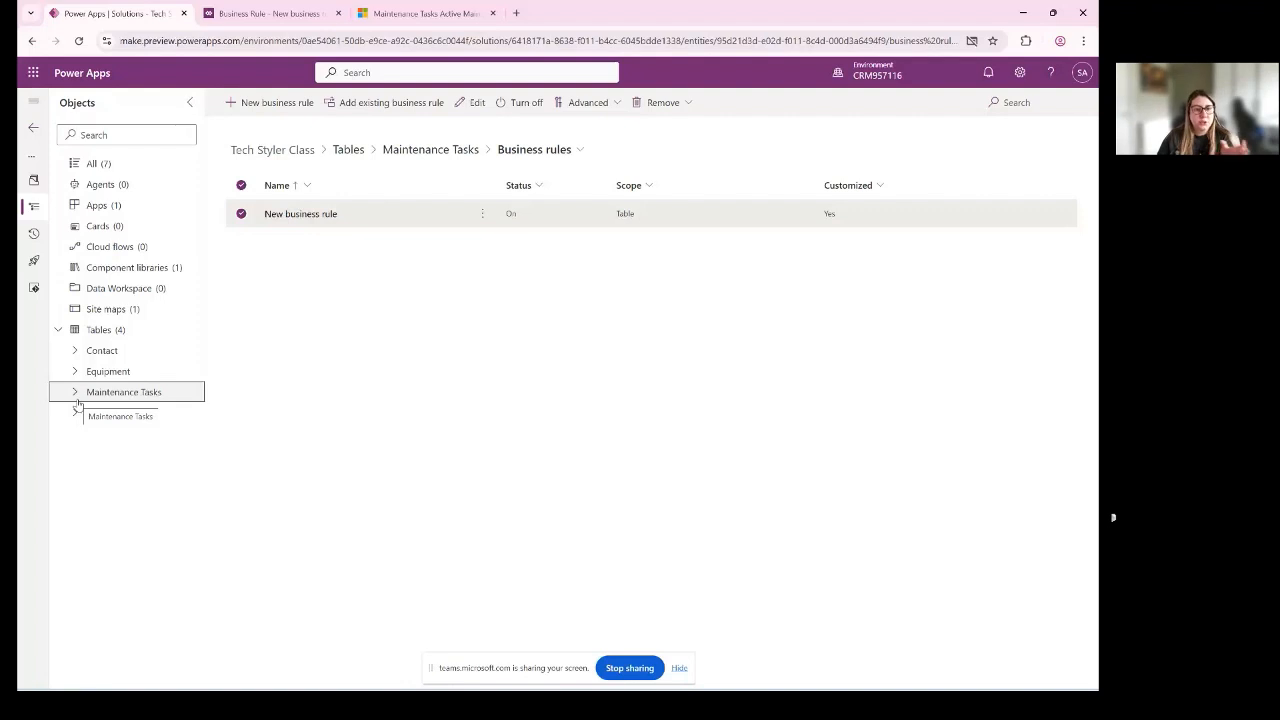
drag(77, 405, 70, 332)
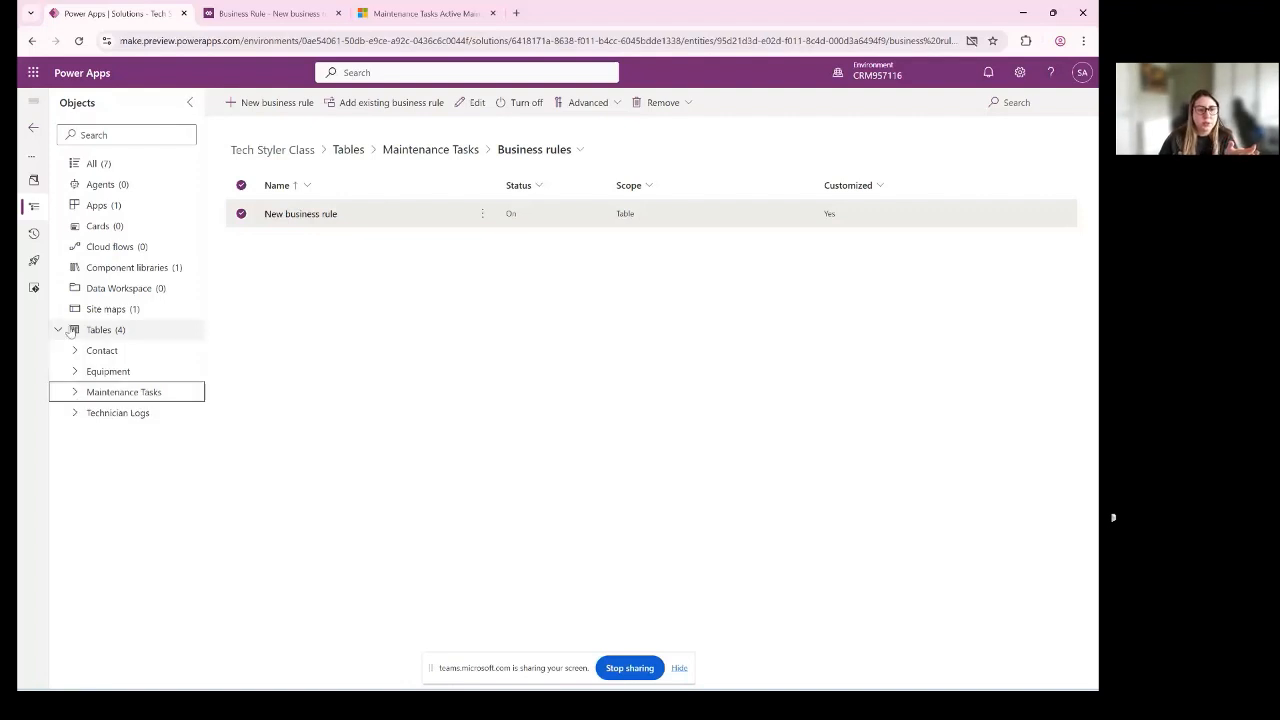
click(70, 332)
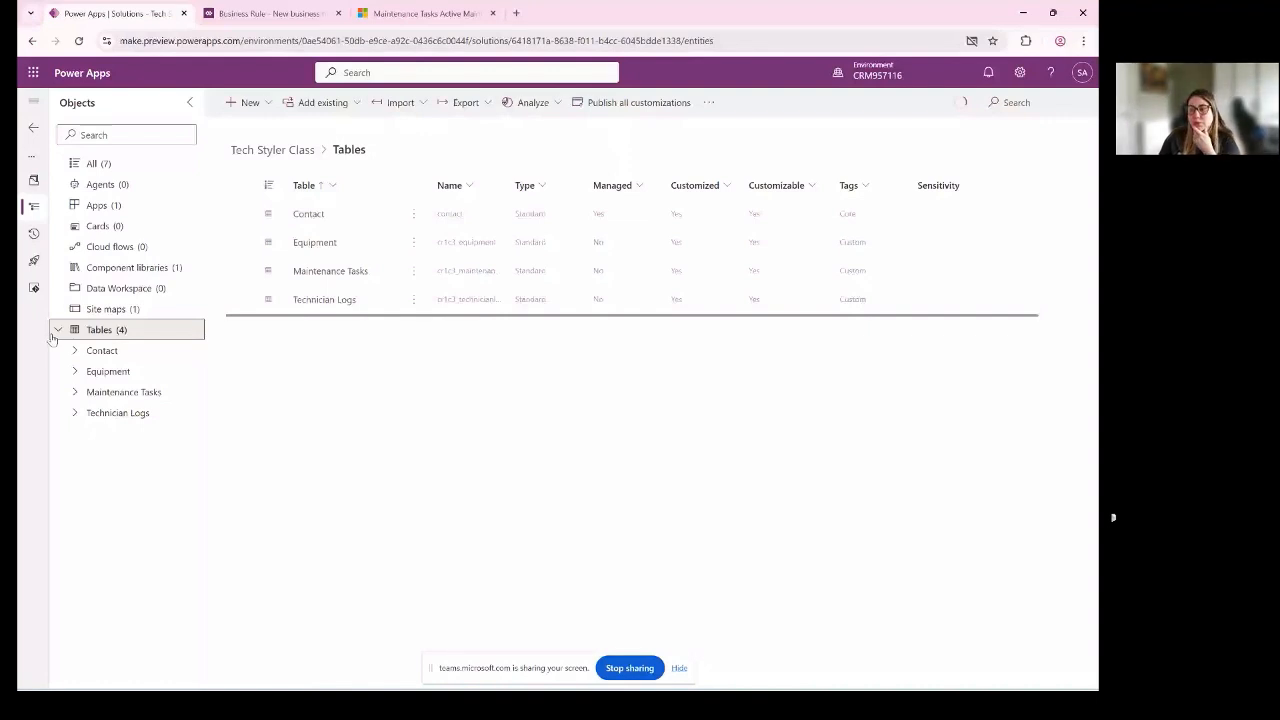
click(140, 163)
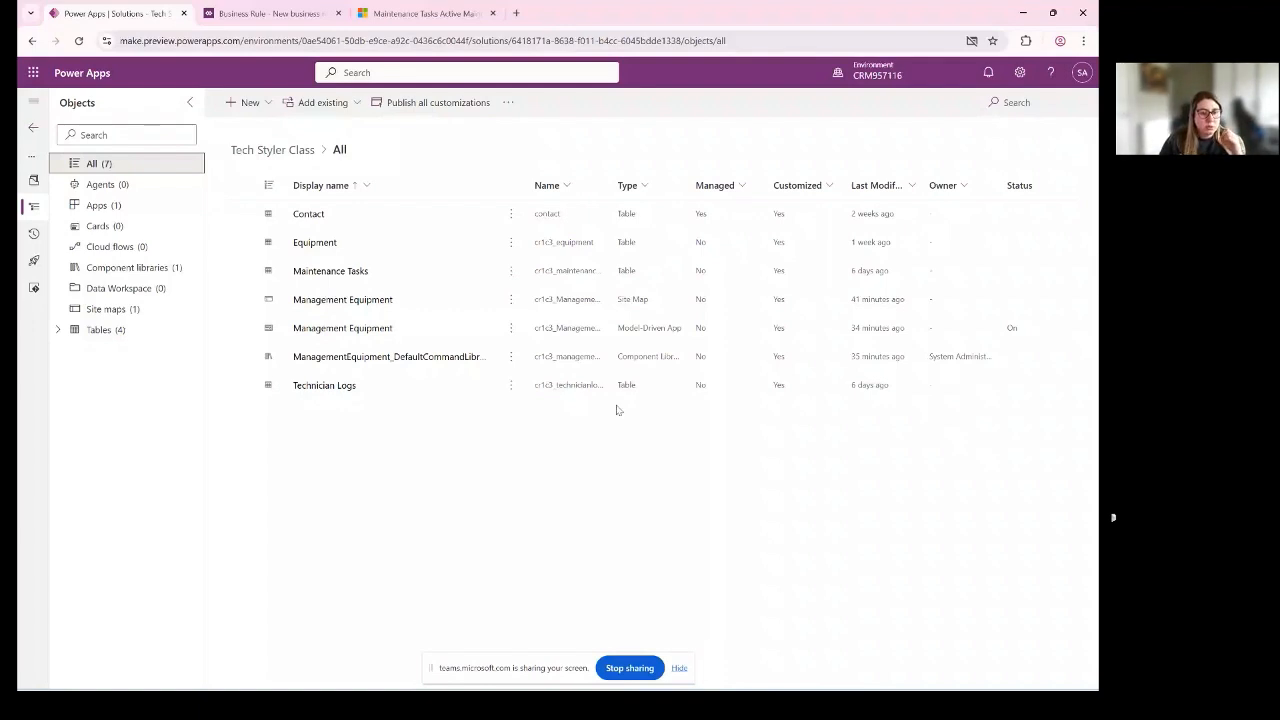
click(58, 329)
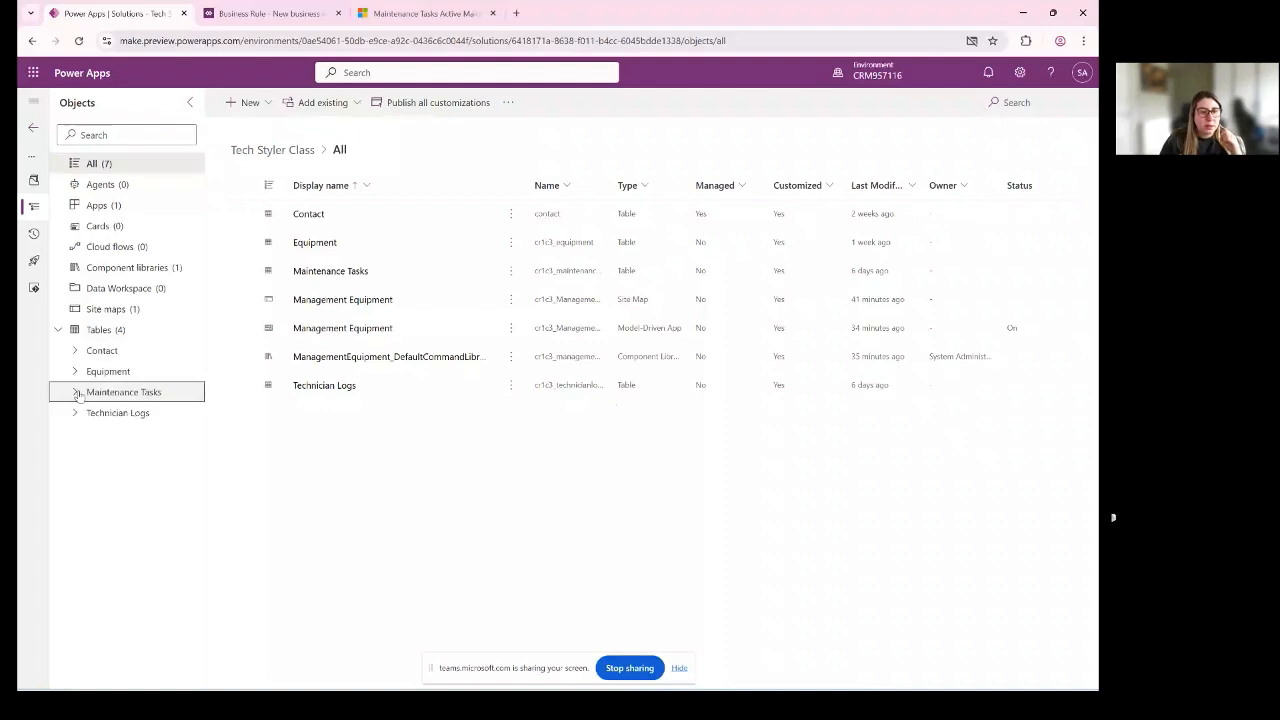
click(76, 392)
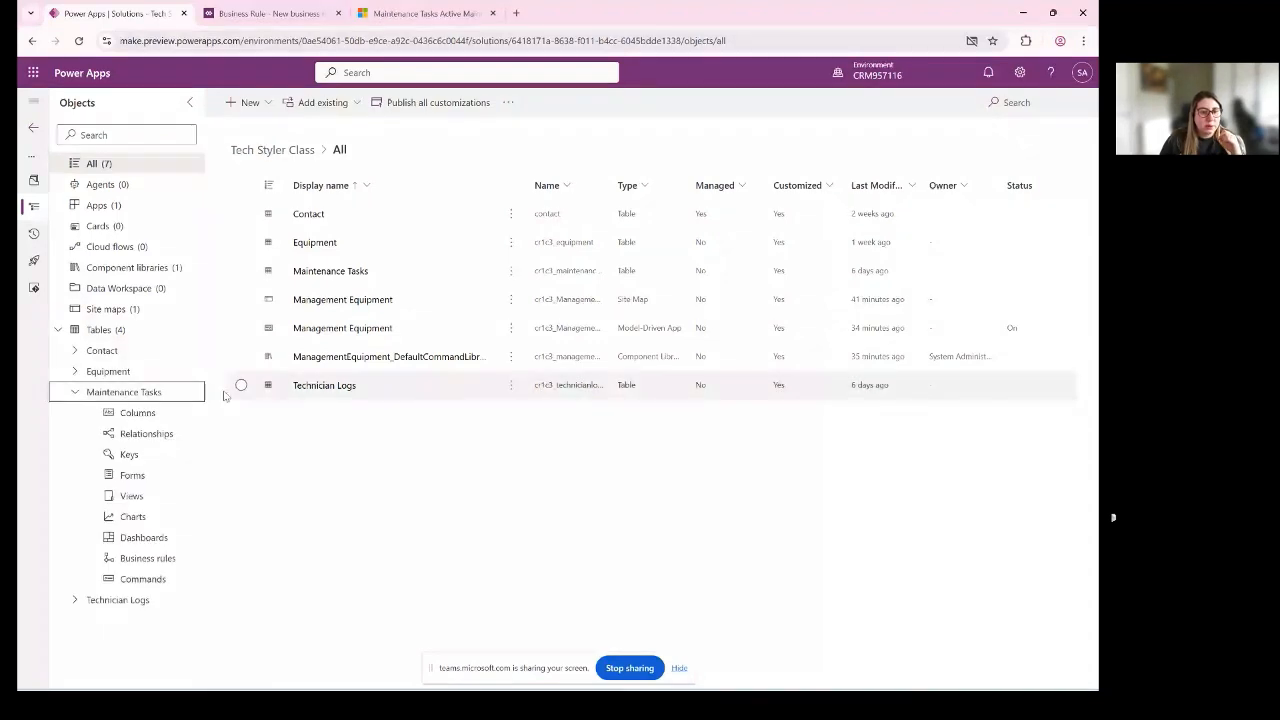
click(148, 558)
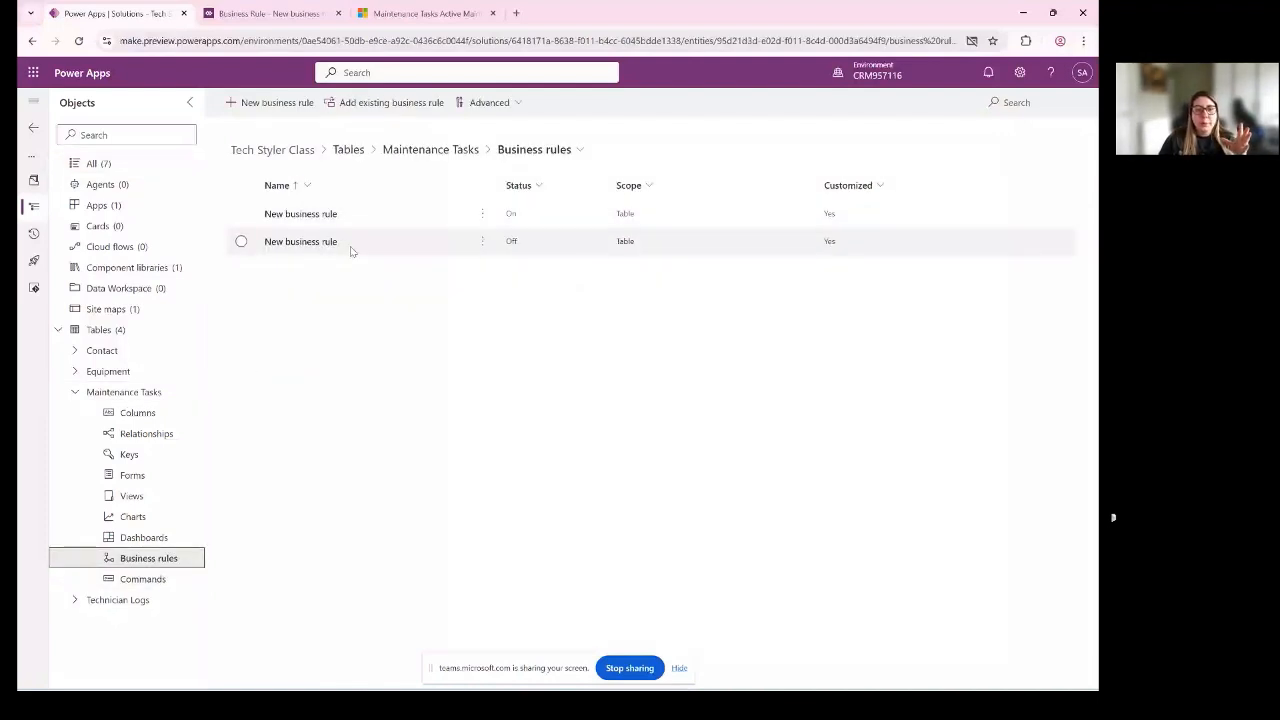
click(240, 242)
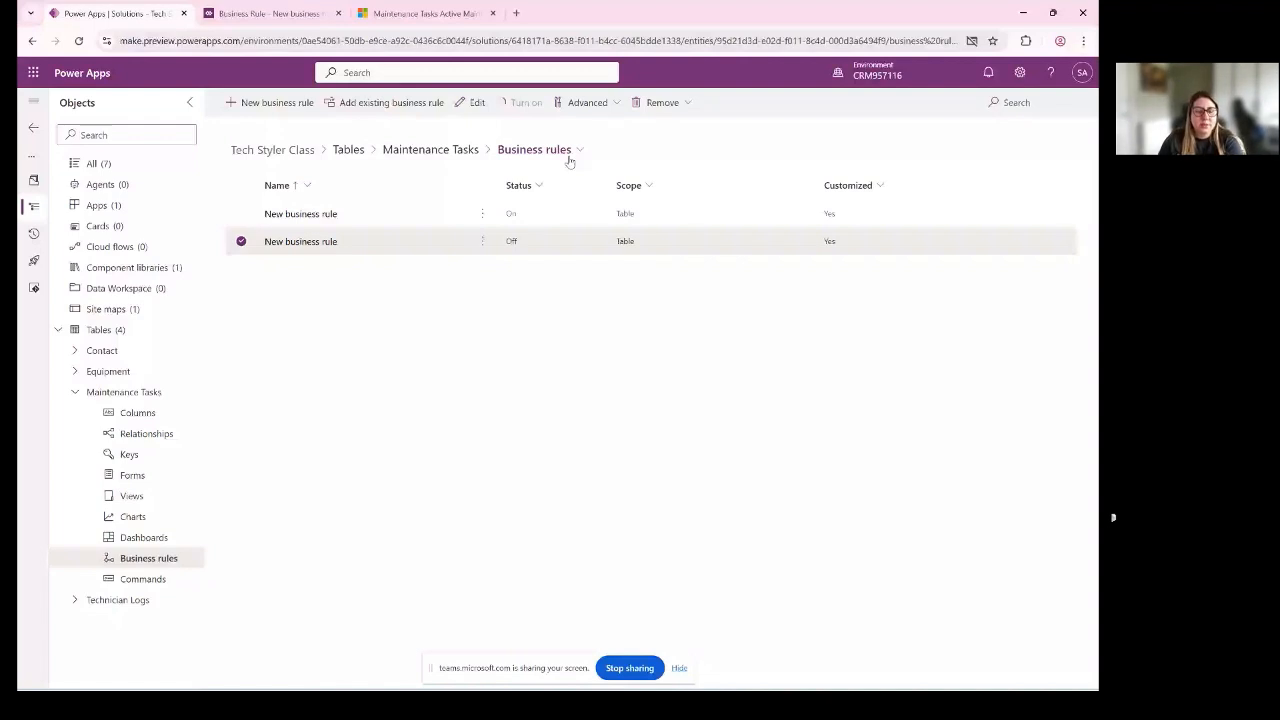
click(472, 102)
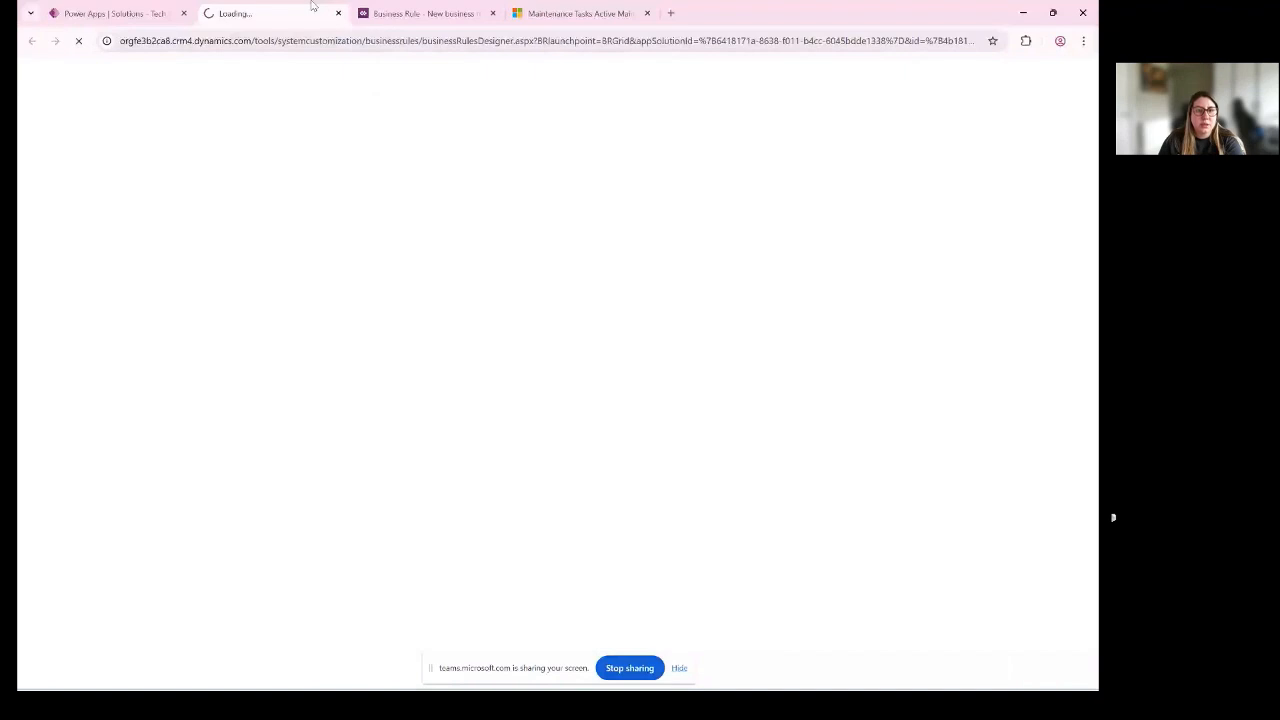
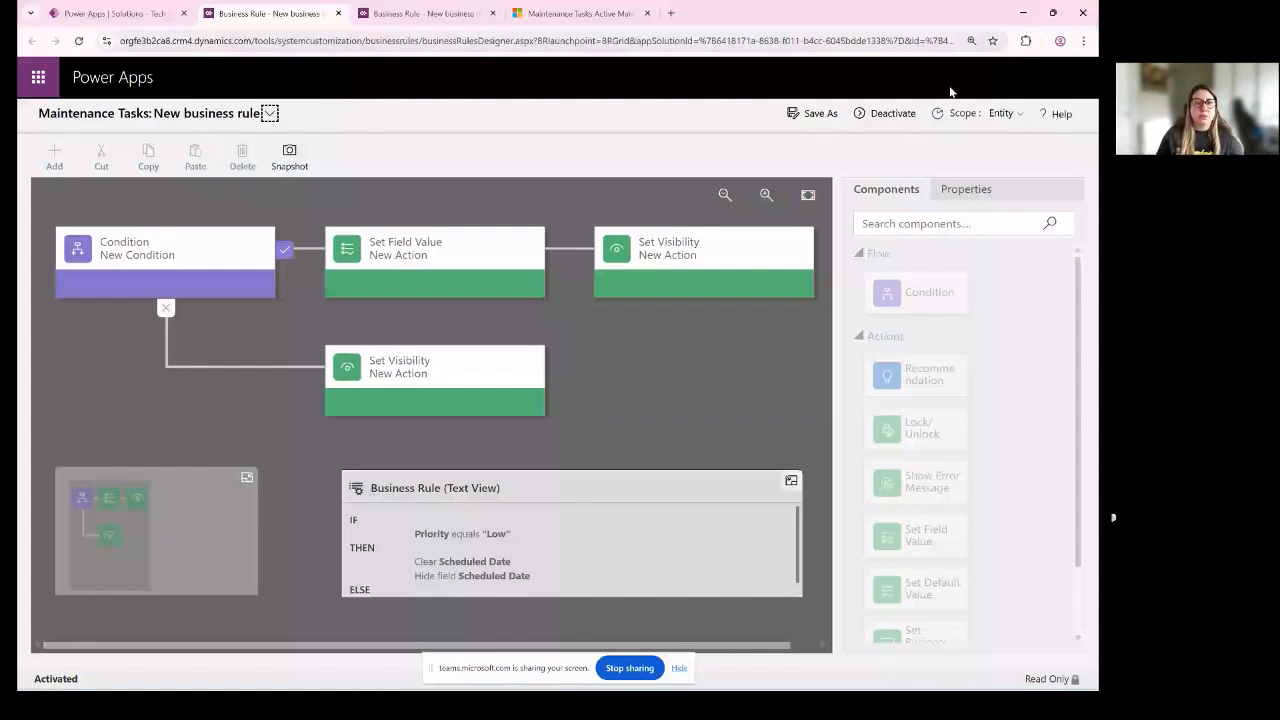
- Switch to the Management Equipment app, reload Maintenance Tasks, and start a new record with the Task Name Monitor overview
click(588, 12)
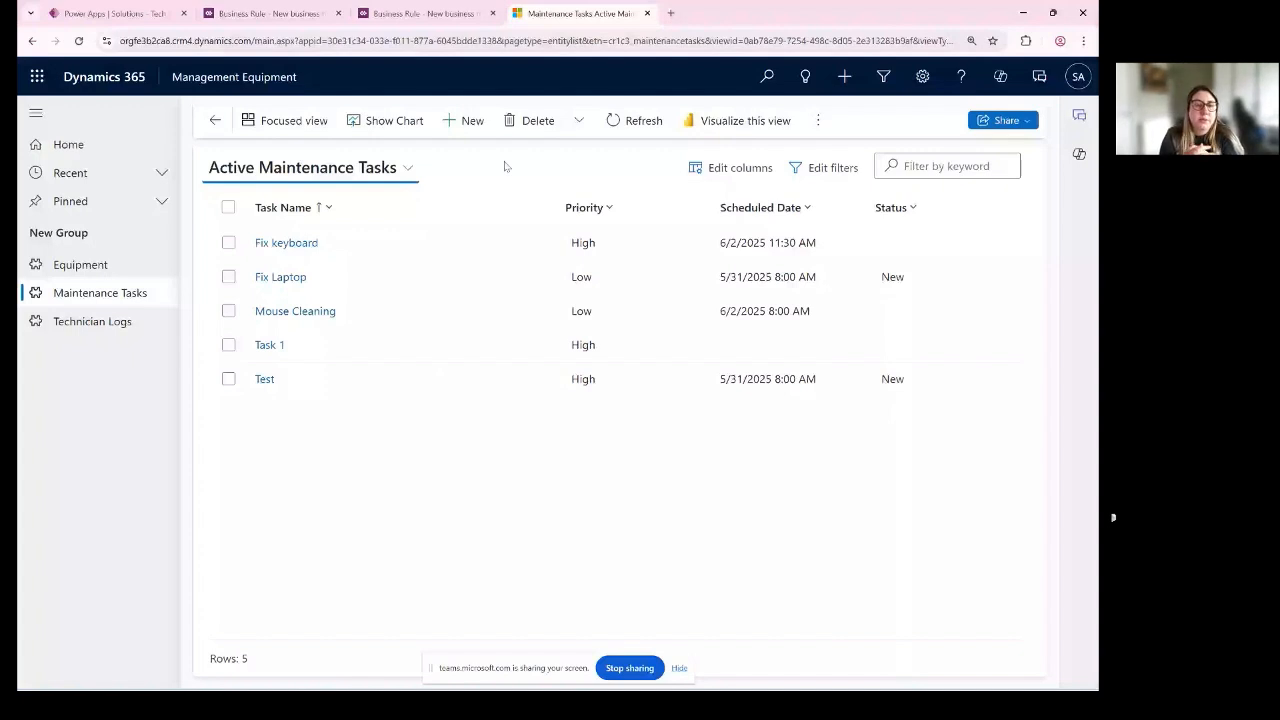
key(F5)
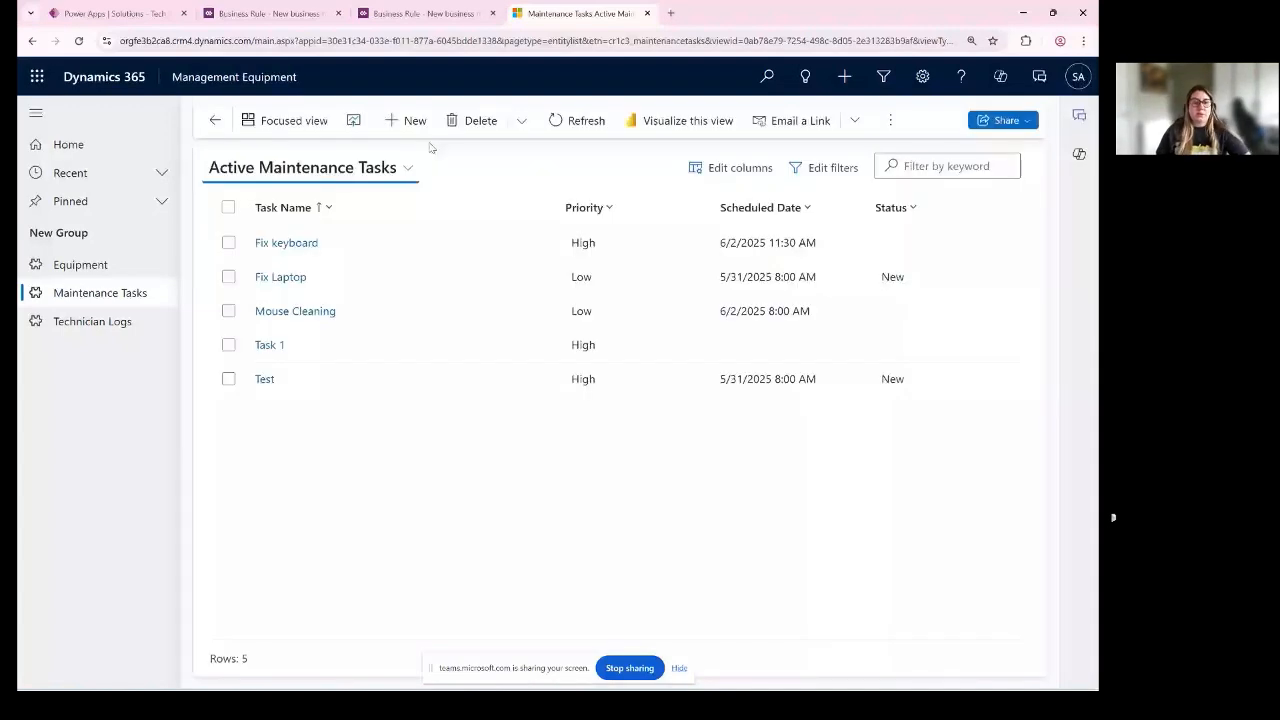
click(399, 120)
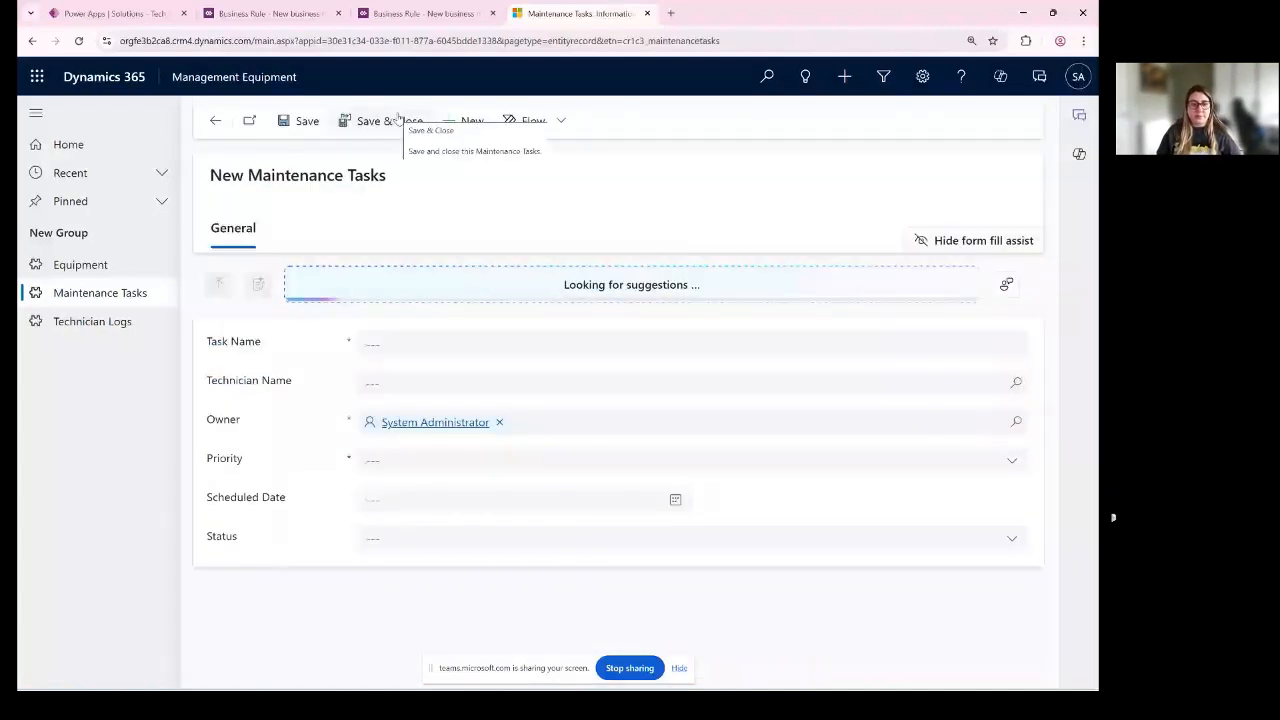
click(525, 341)
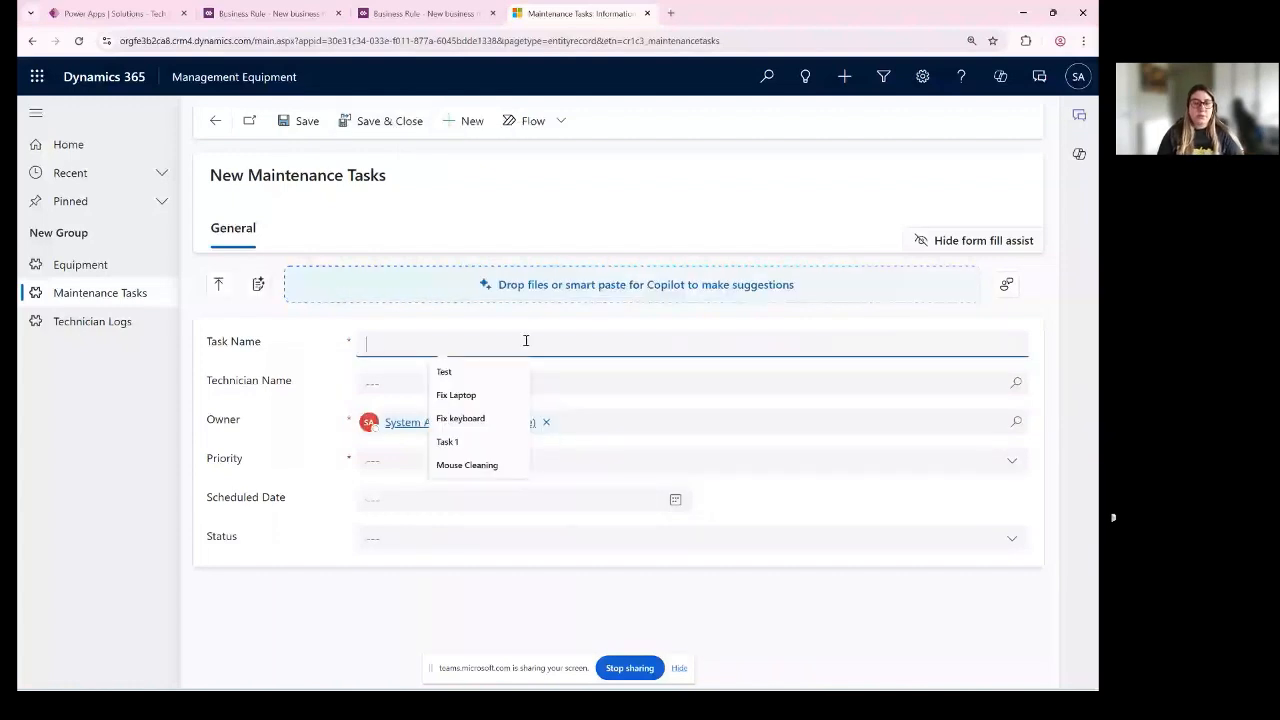
text(Monitor)
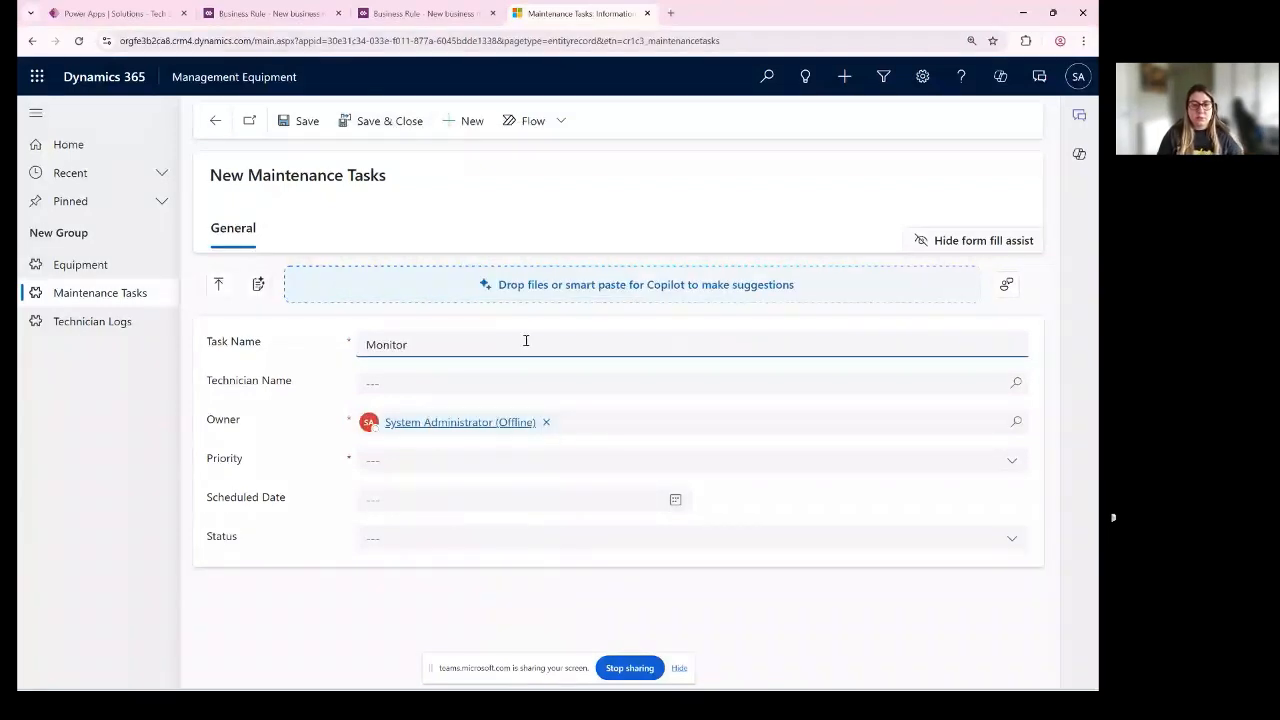
text( overvi)
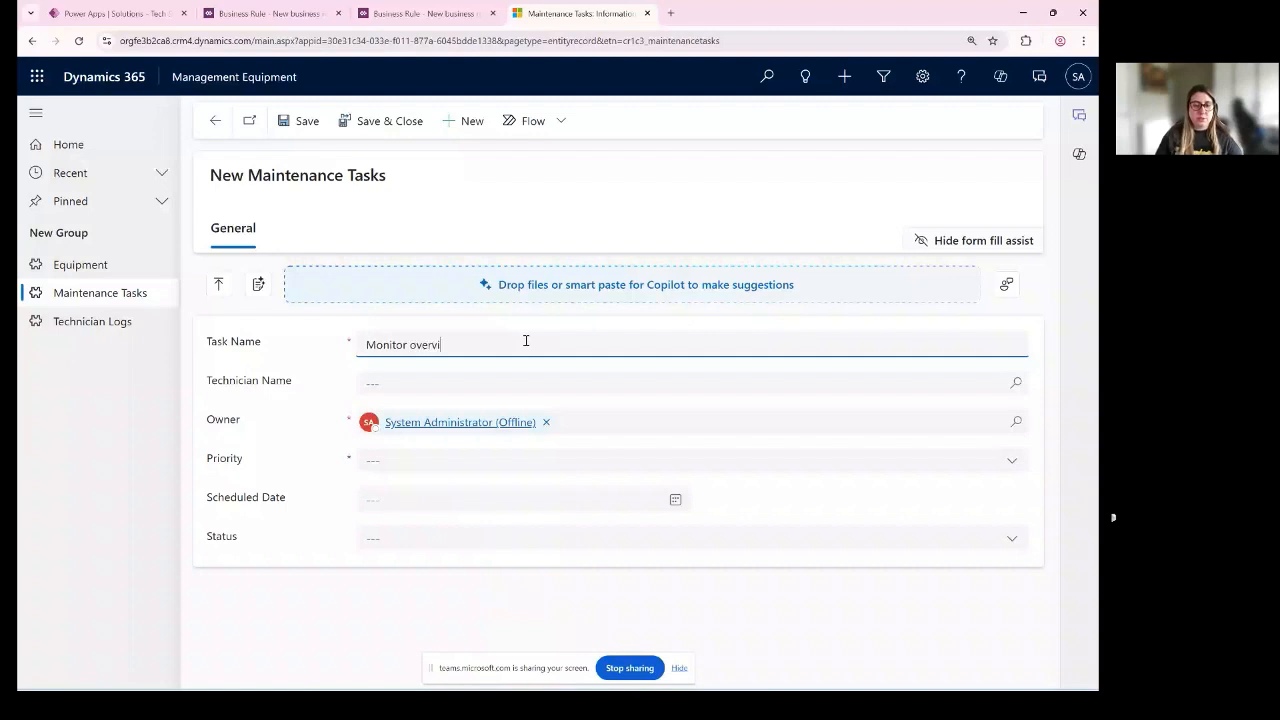
text(ew)
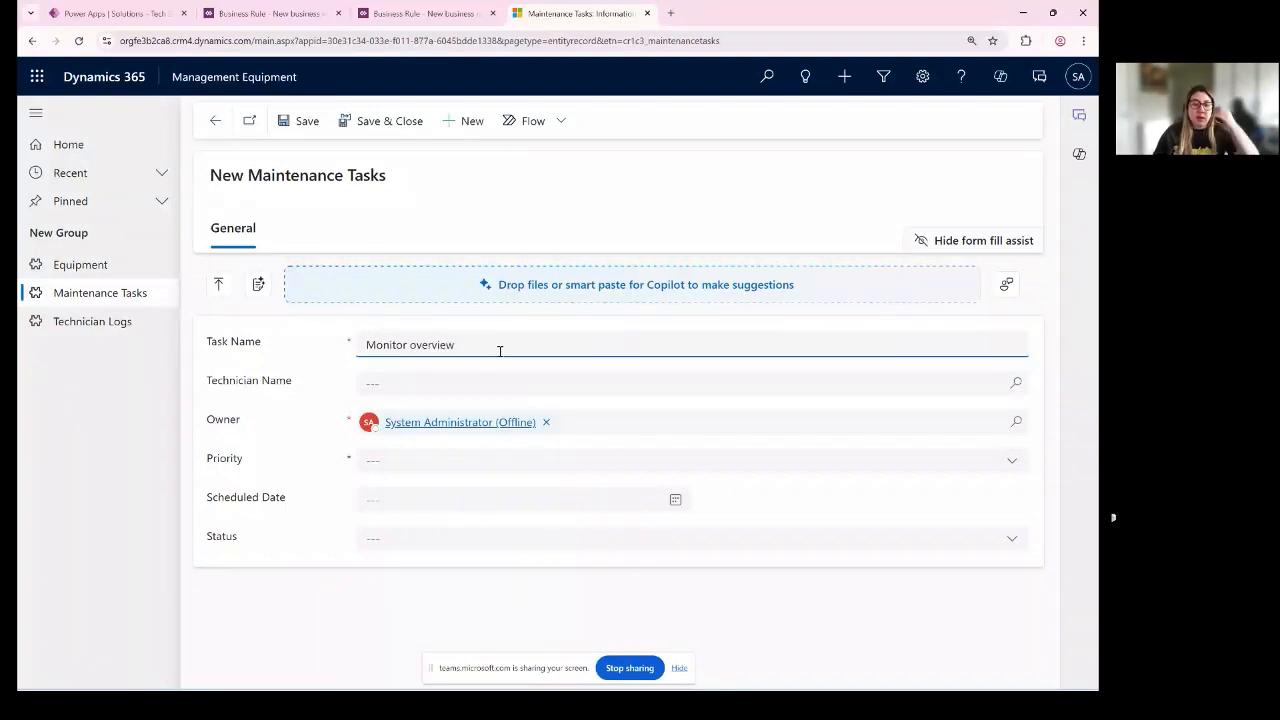
- Set the new task's Scheduled Date to 5/29/2025 and its Priority to Low to test the Low rule
click(478, 462)
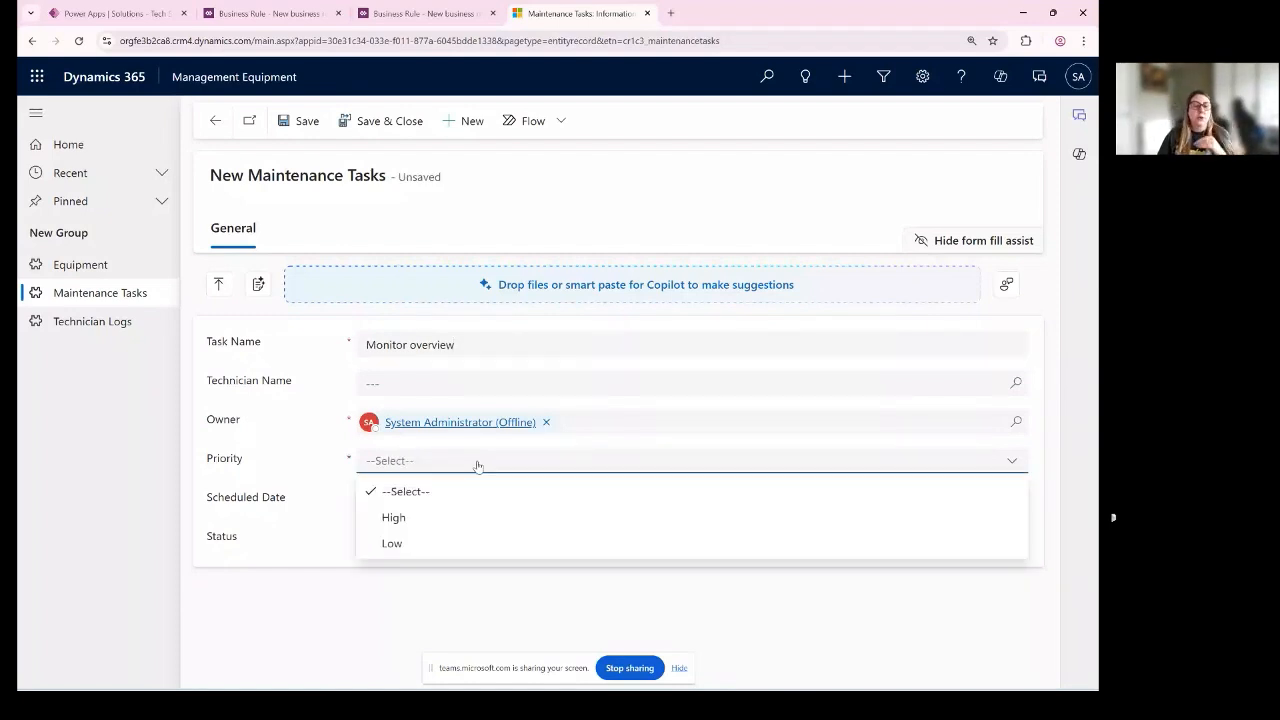
click(265, 506)
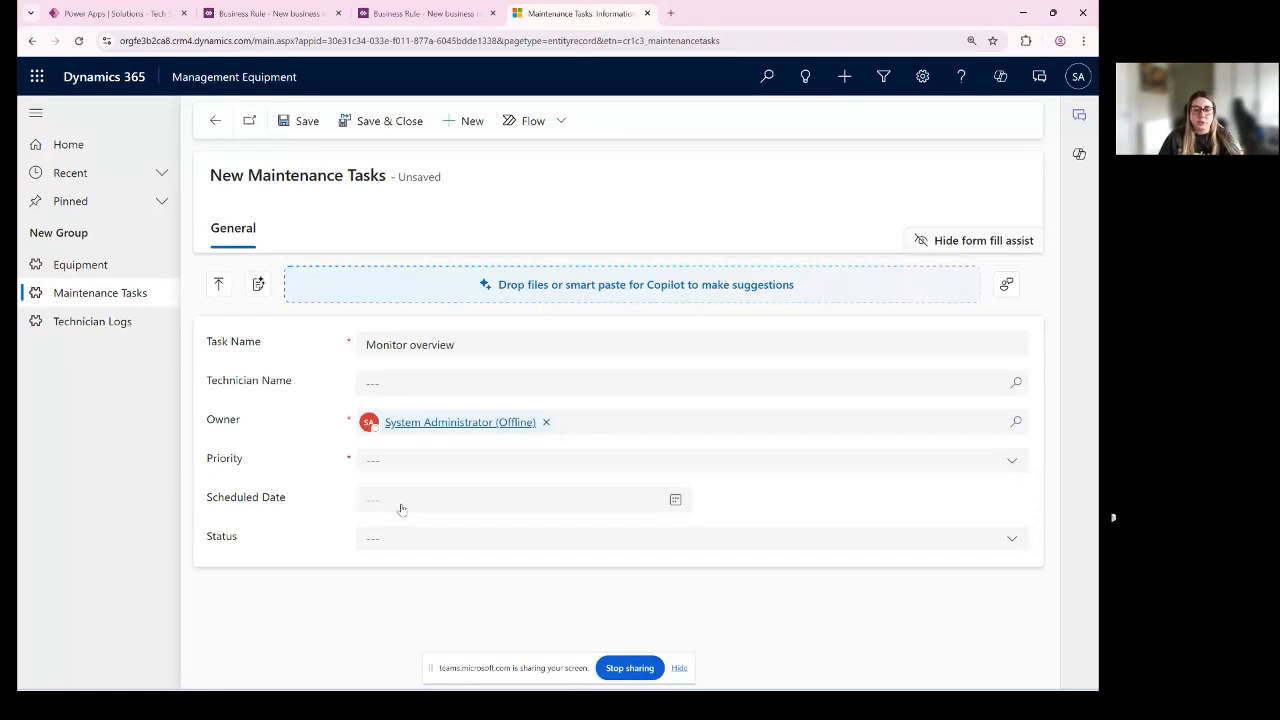
click(675, 501)
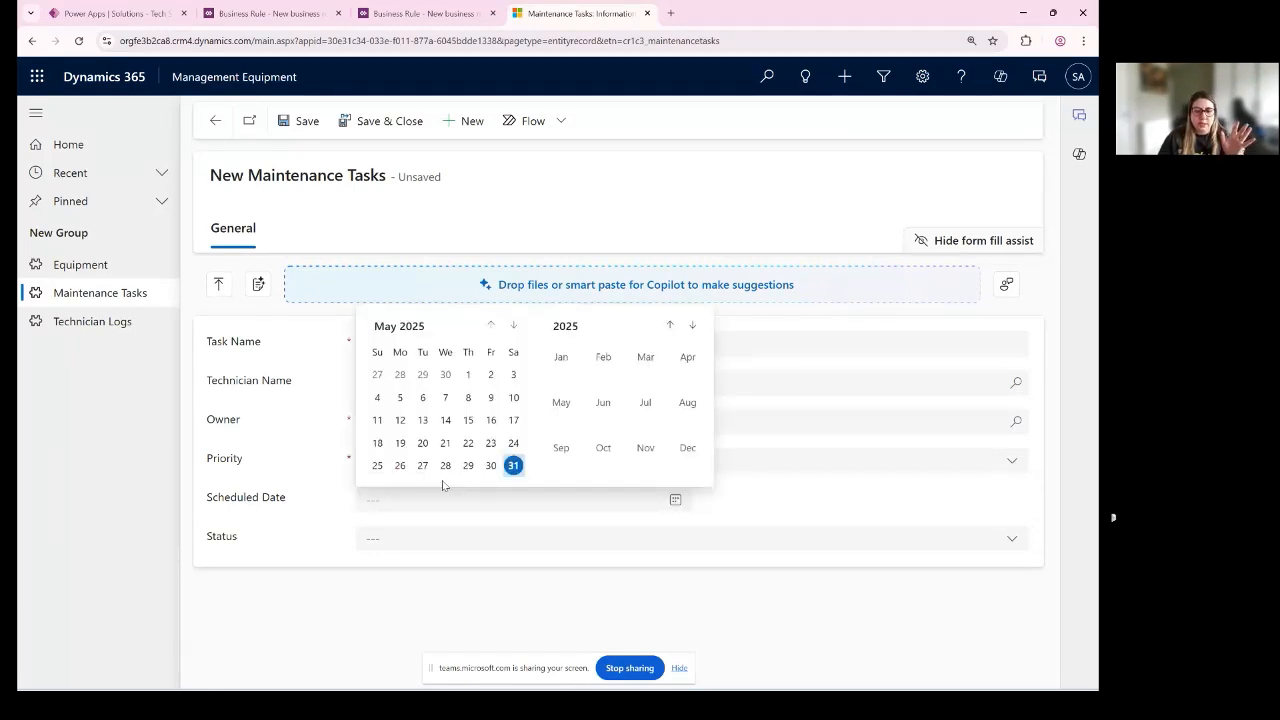
click(514, 466)
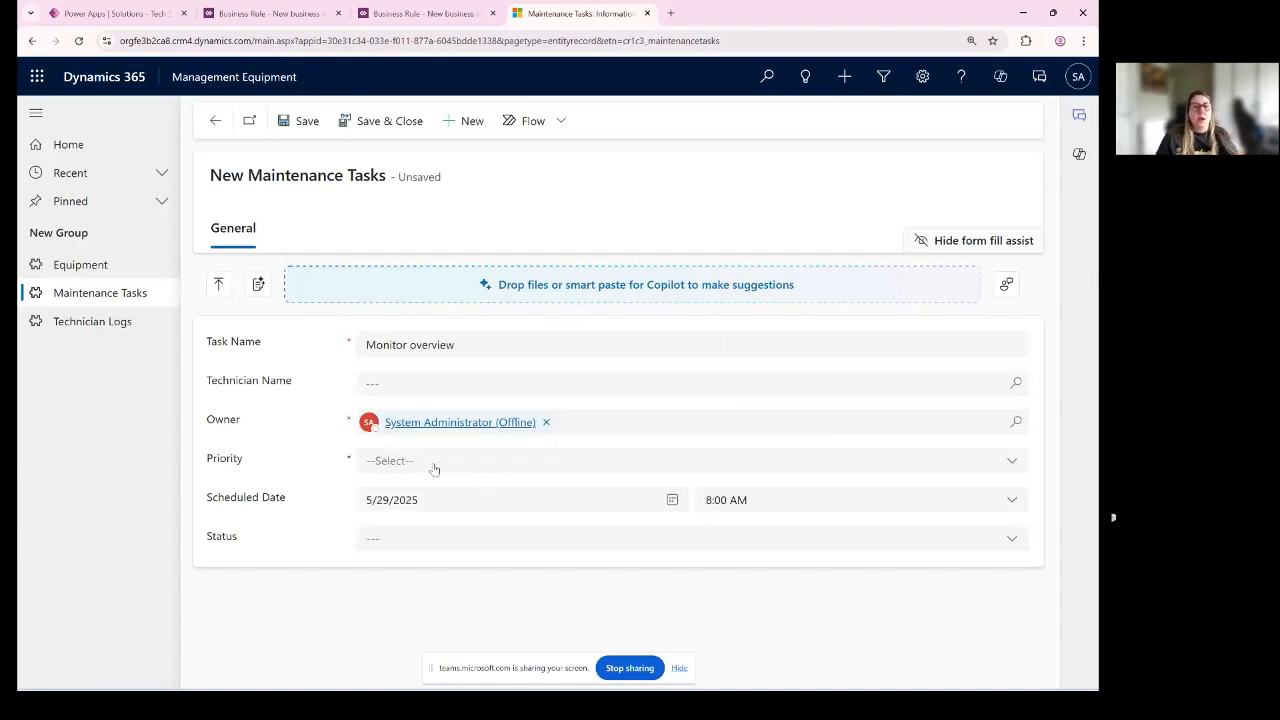
click(434, 462)
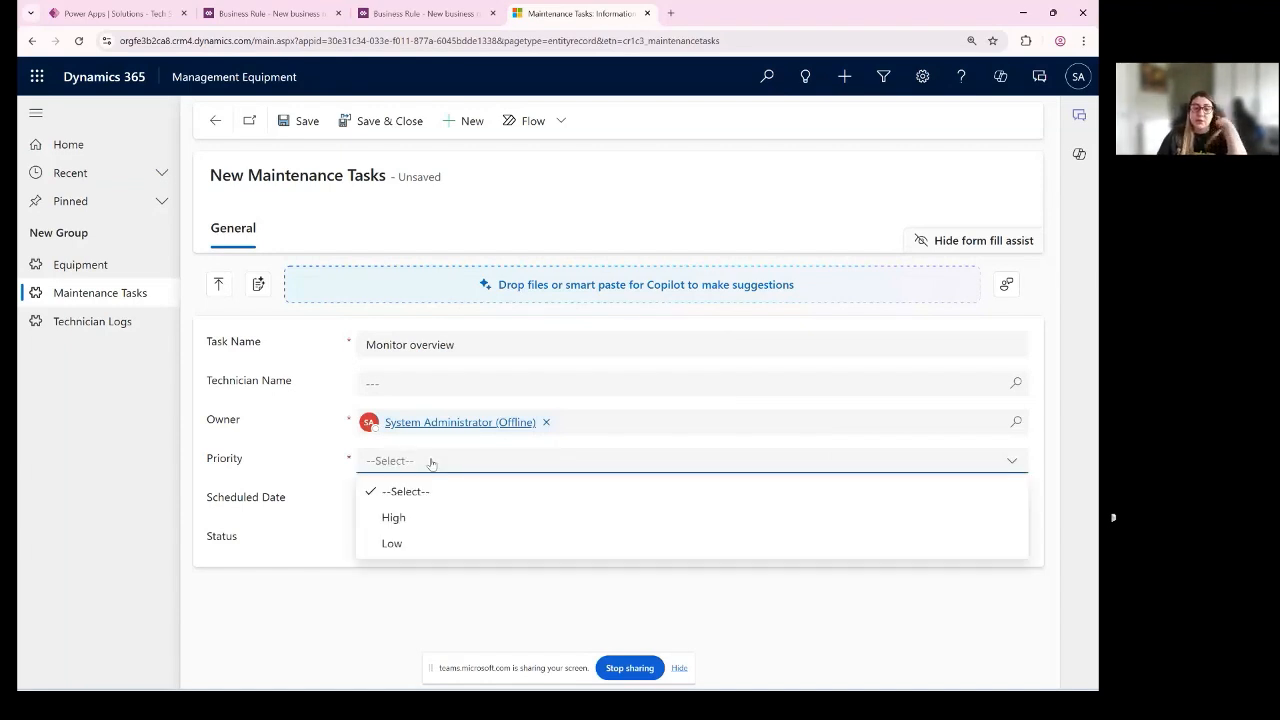
click(417, 552)
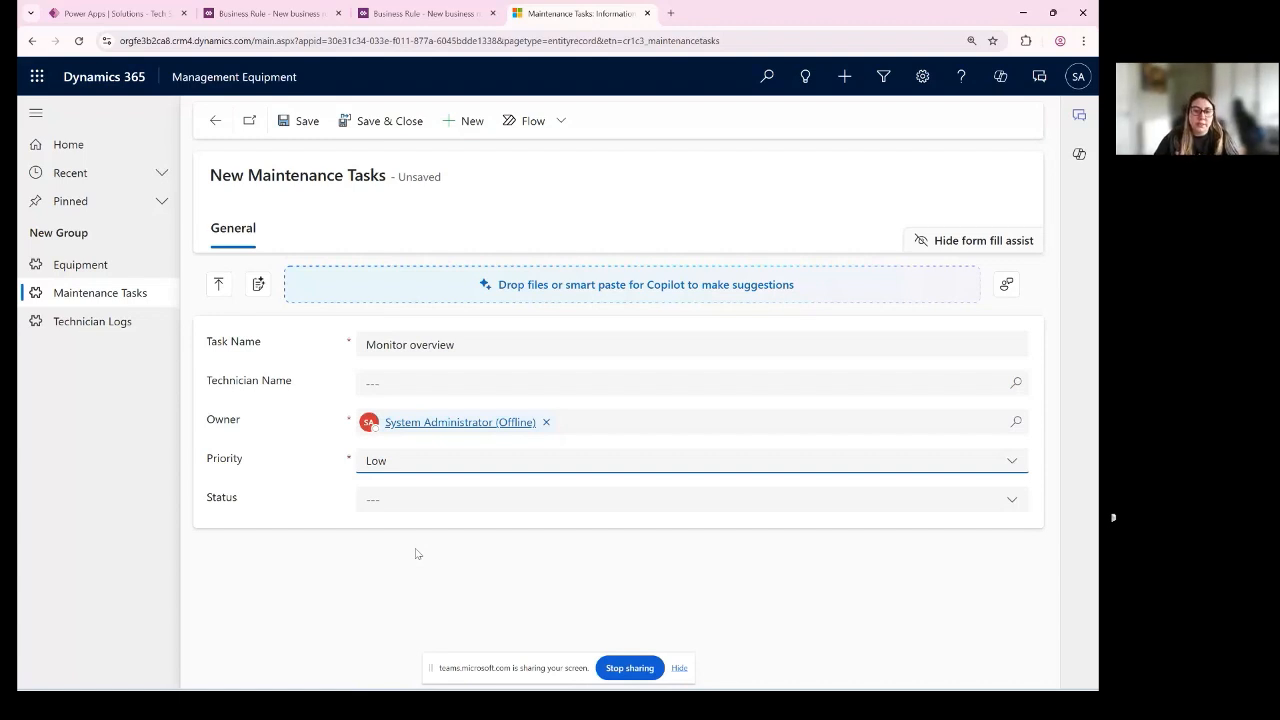
- Switch the unsaved task's Priority to High and back to Low to compare how the Scheduled Date field behaves
click(388, 462)
click(391, 489)
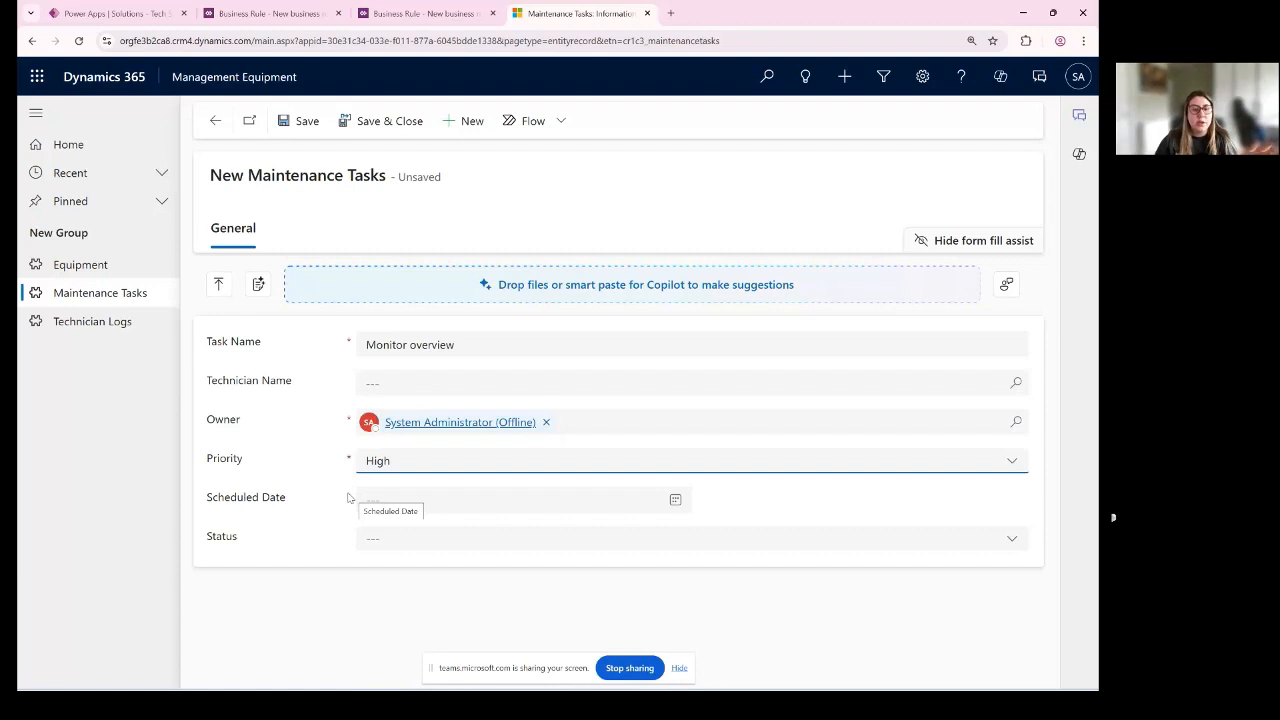
click(443, 469)
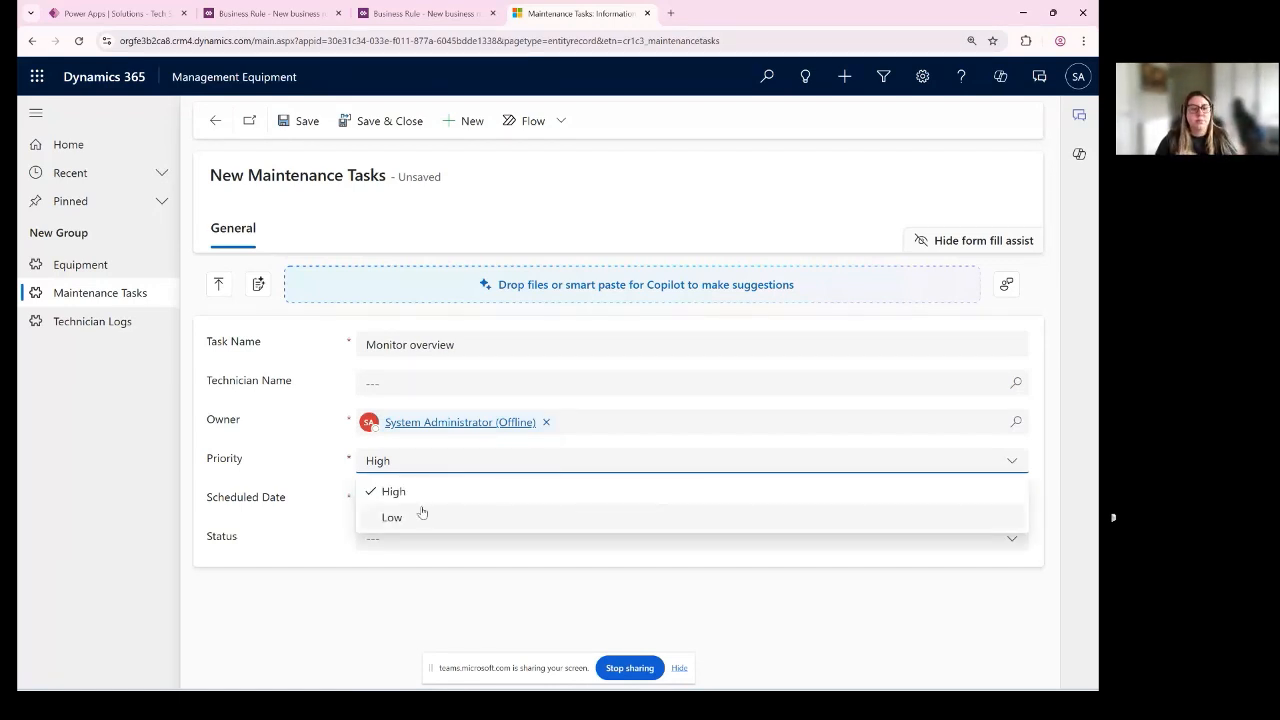
click(421, 514)
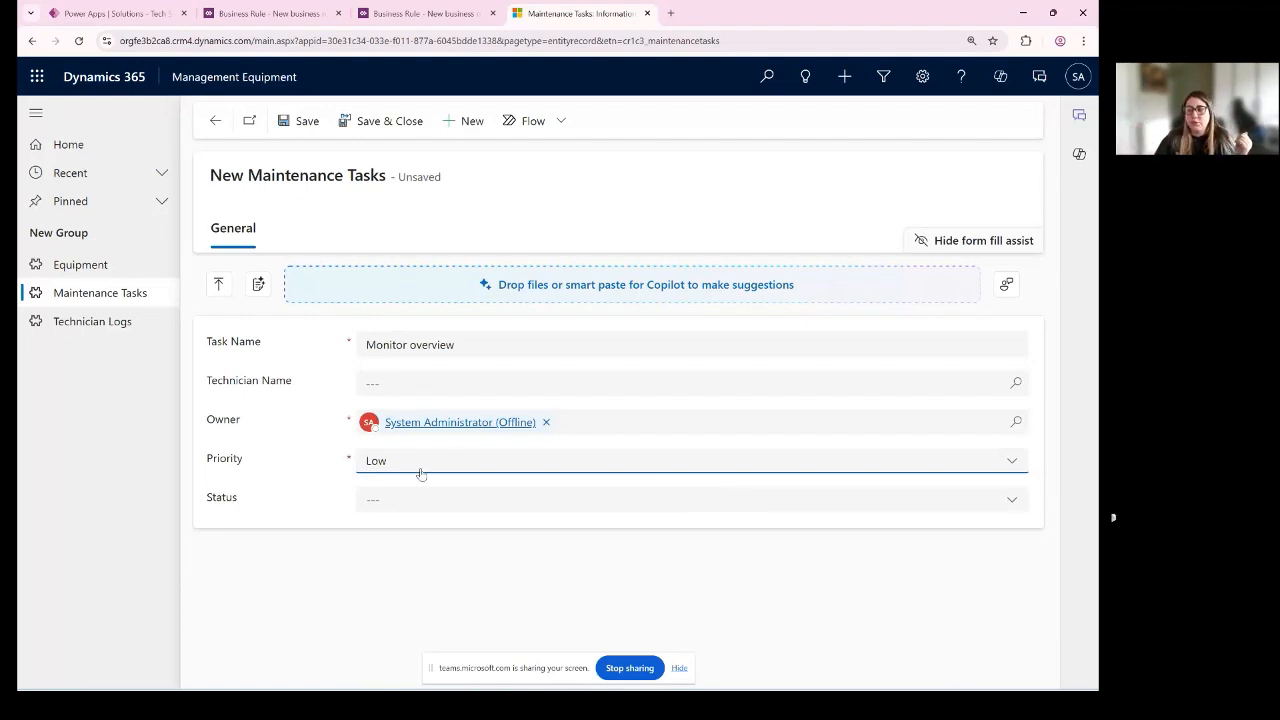
- Set the task's Priority to High and Scheduled Date to 5/15/2025, and save the record
click(424, 470)
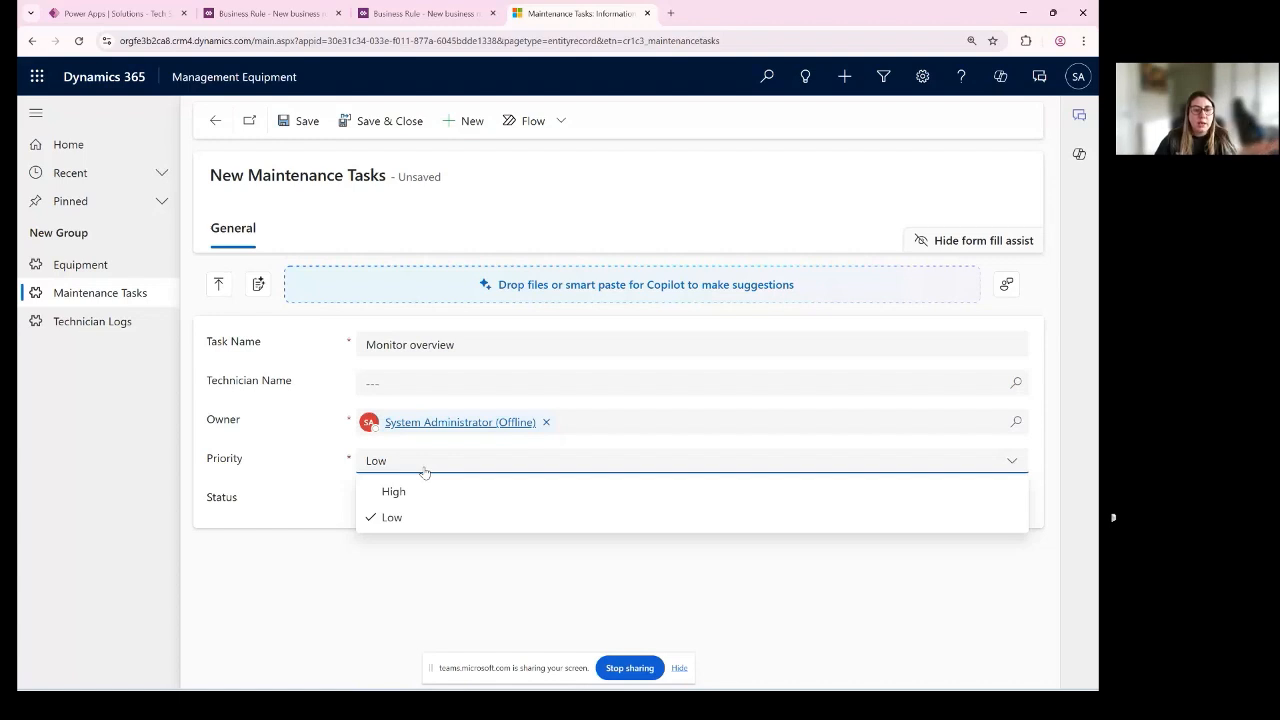
click(425, 493)
click(407, 502)
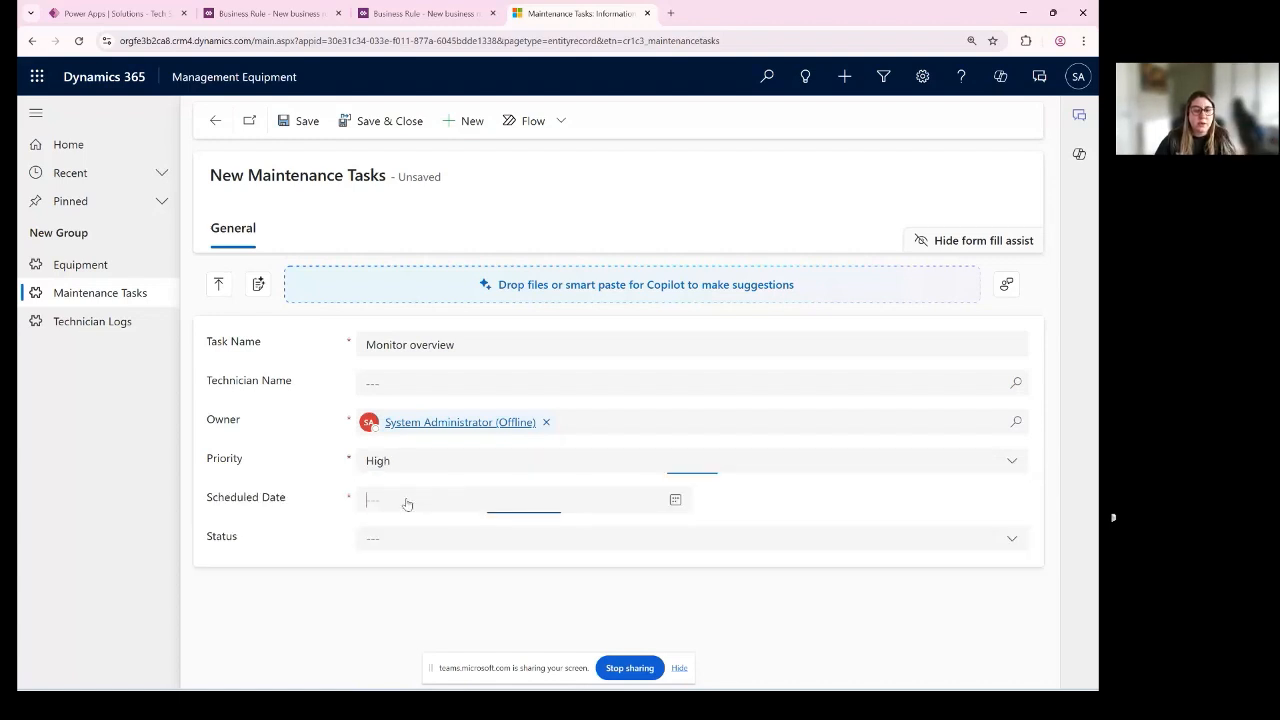
click(522, 444)
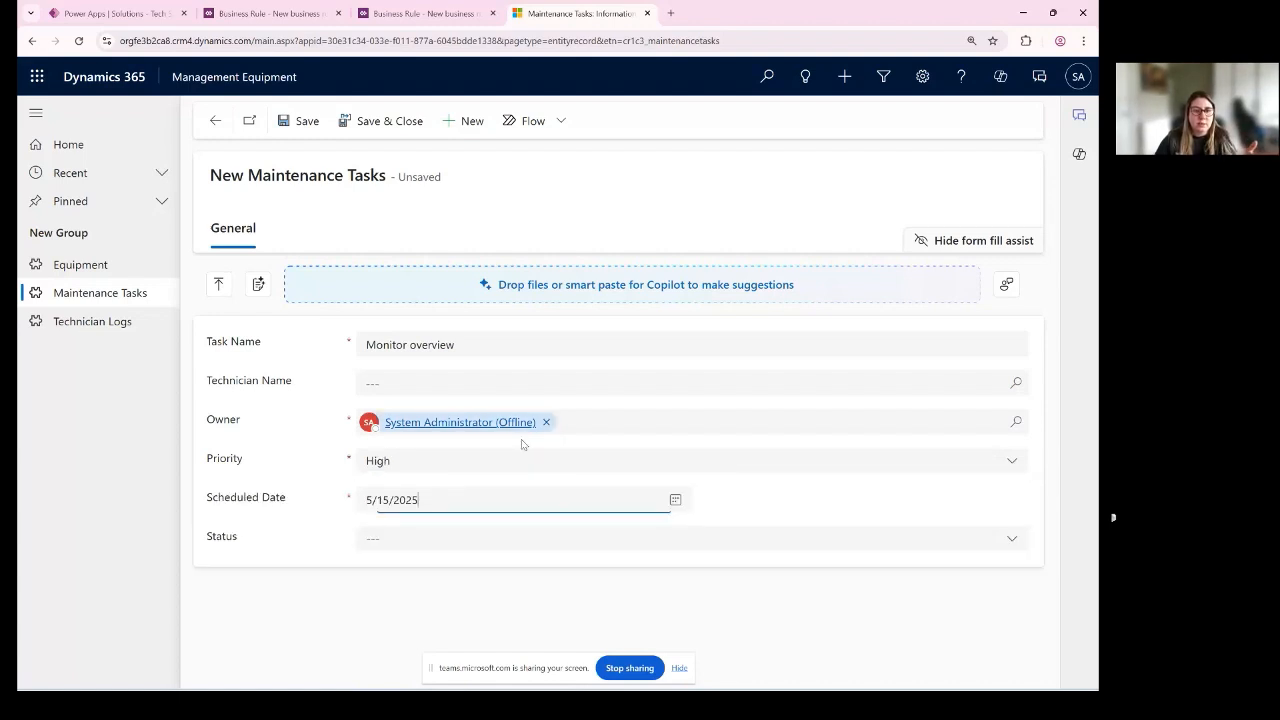
click(281, 212)
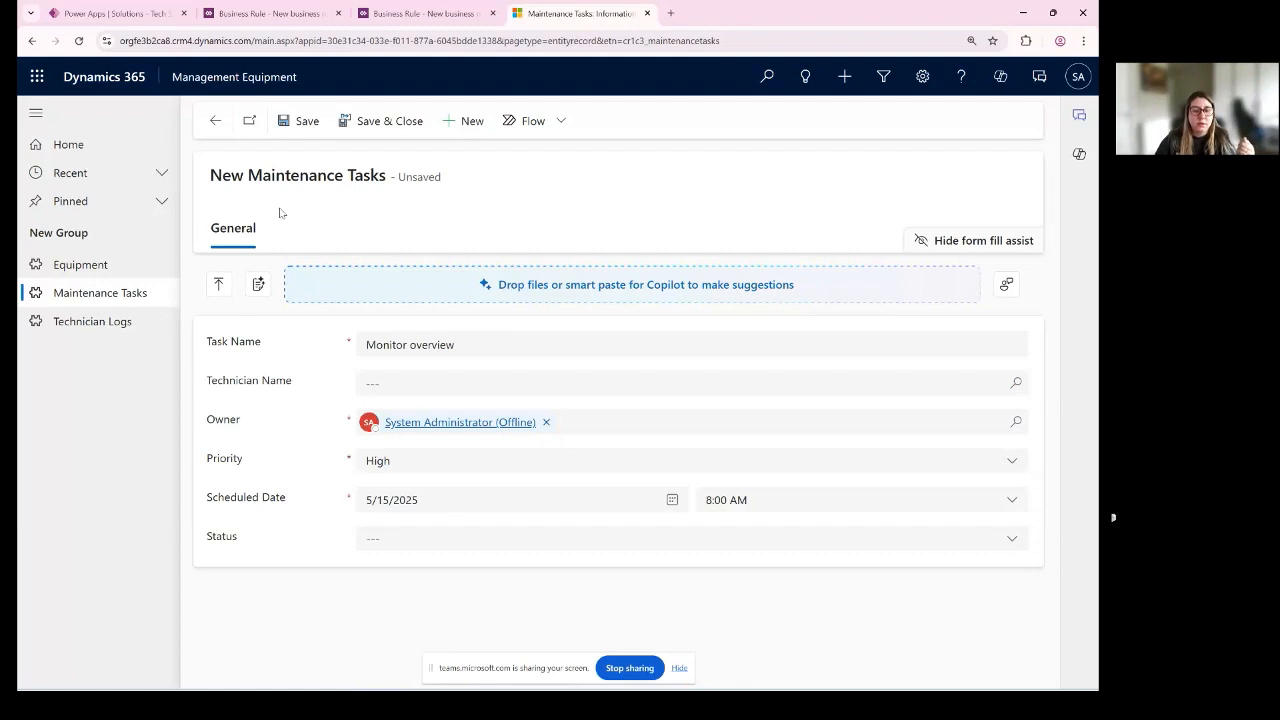
key(ctrl+s)
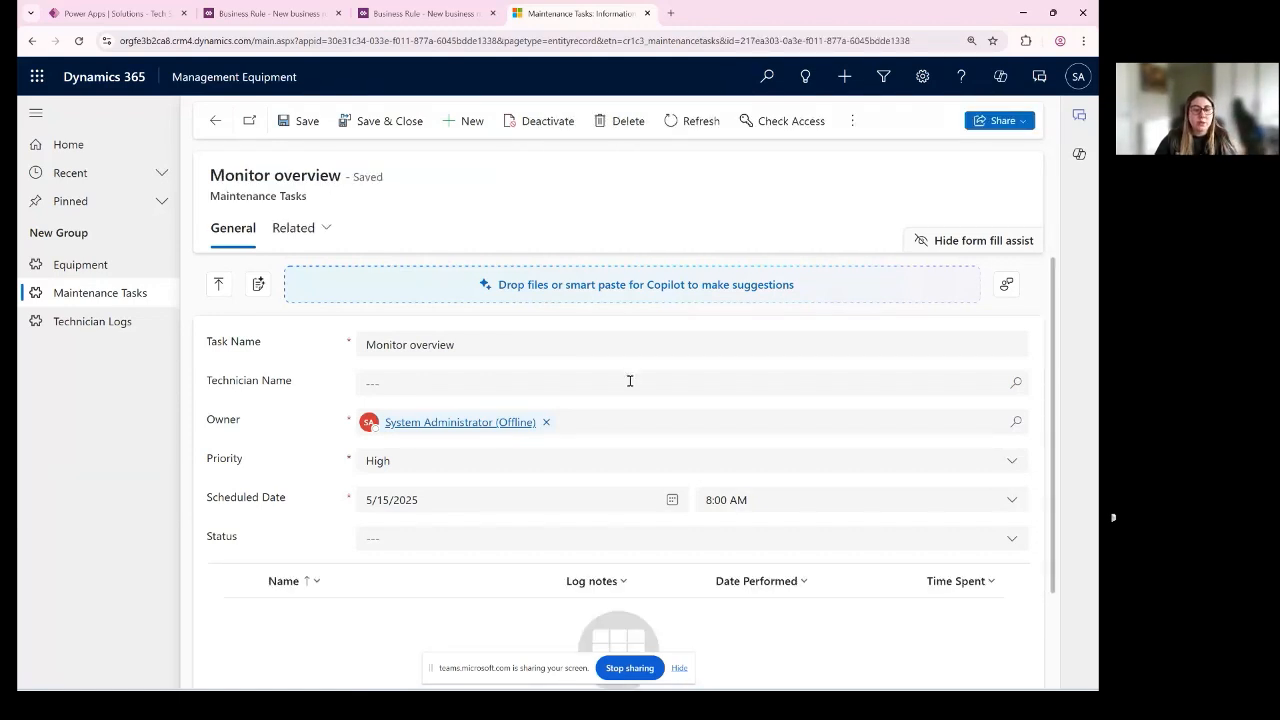
- Change the Priority of the saved Monitor overview task to Low
click(490, 461)
click(440, 519)
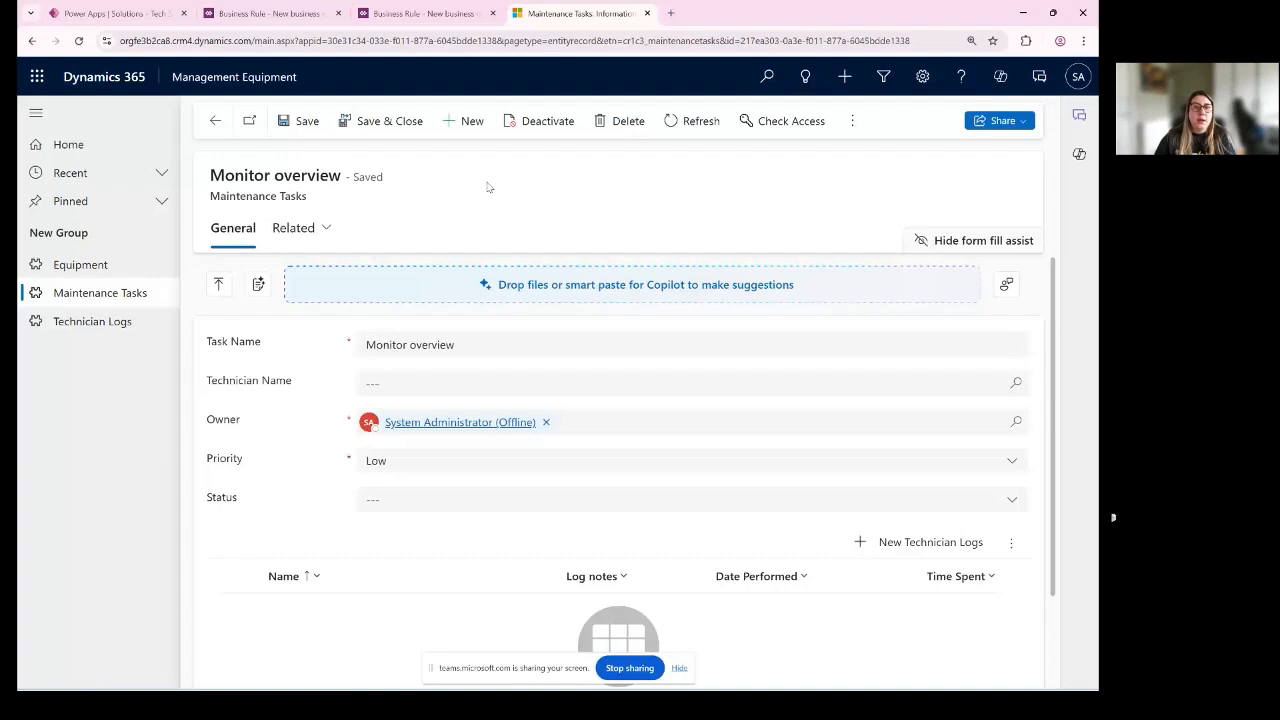
- Close both business rule designers, finish the rule editing prompt, and show all objects in the Tech Styler Class solution
click(338, 13)
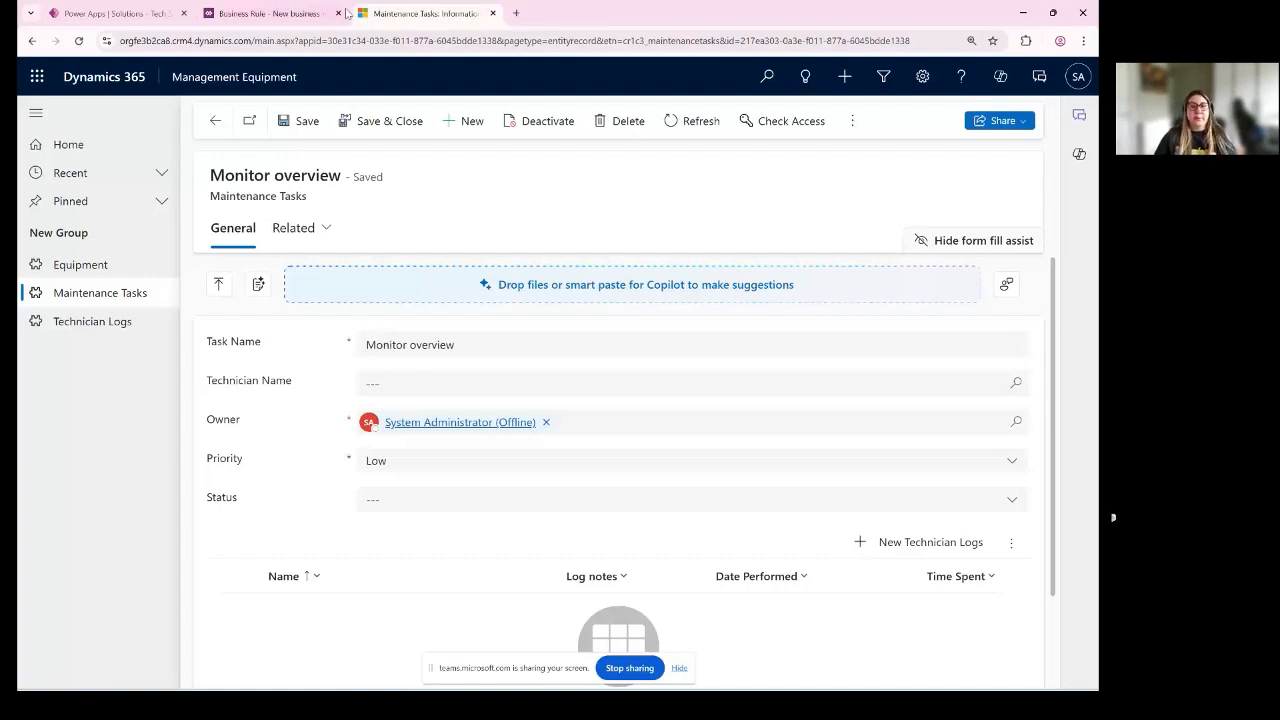
click(339, 13)
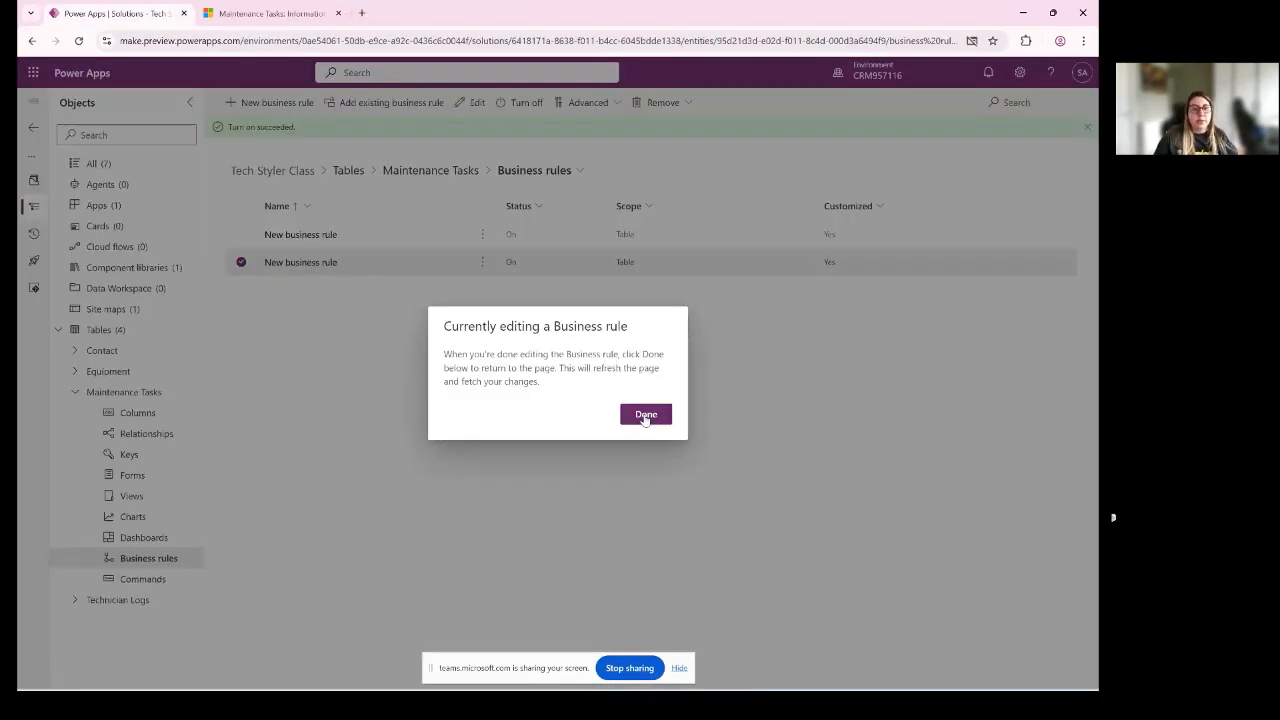
click(645, 414)
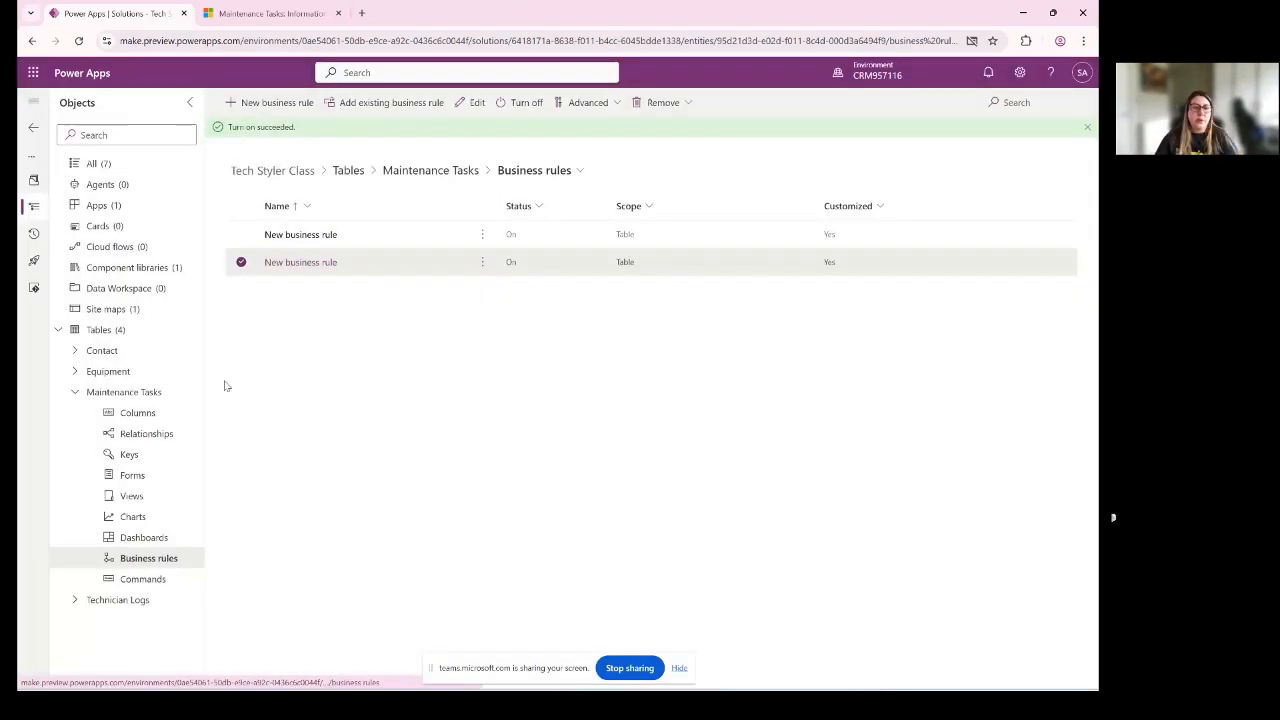
click(86, 395)
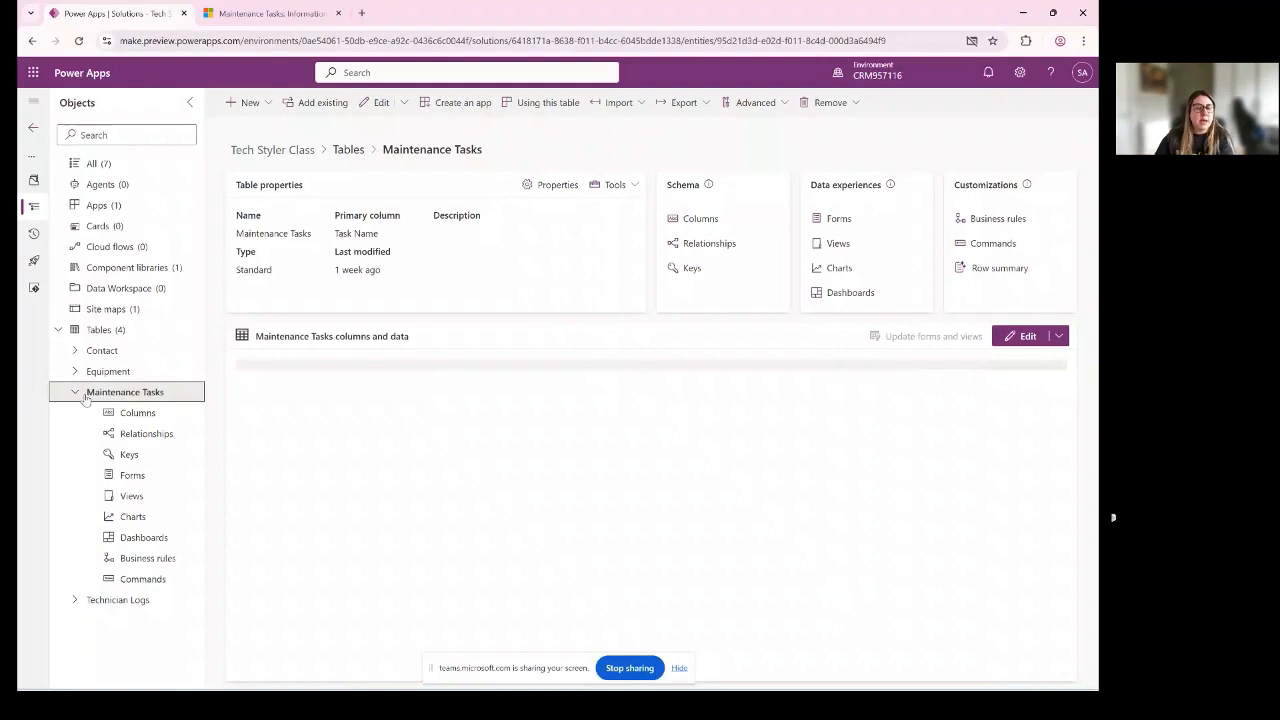
click(75, 392)
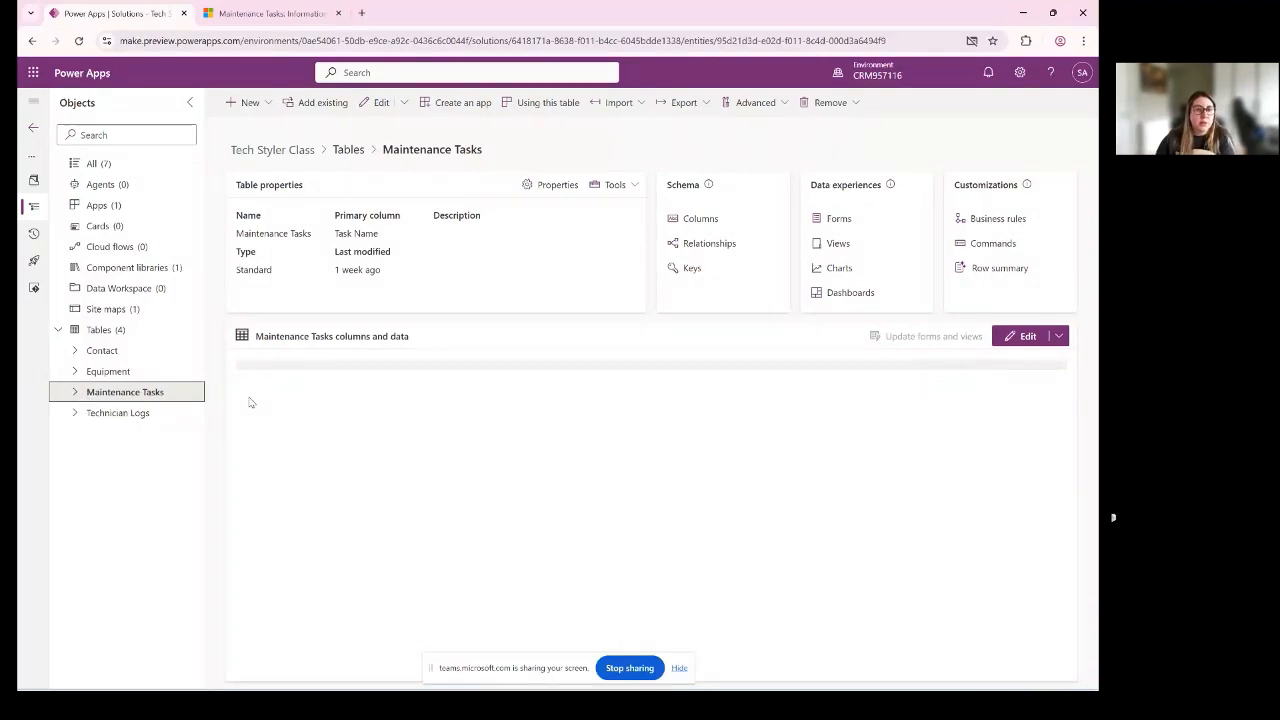
click(107, 164)
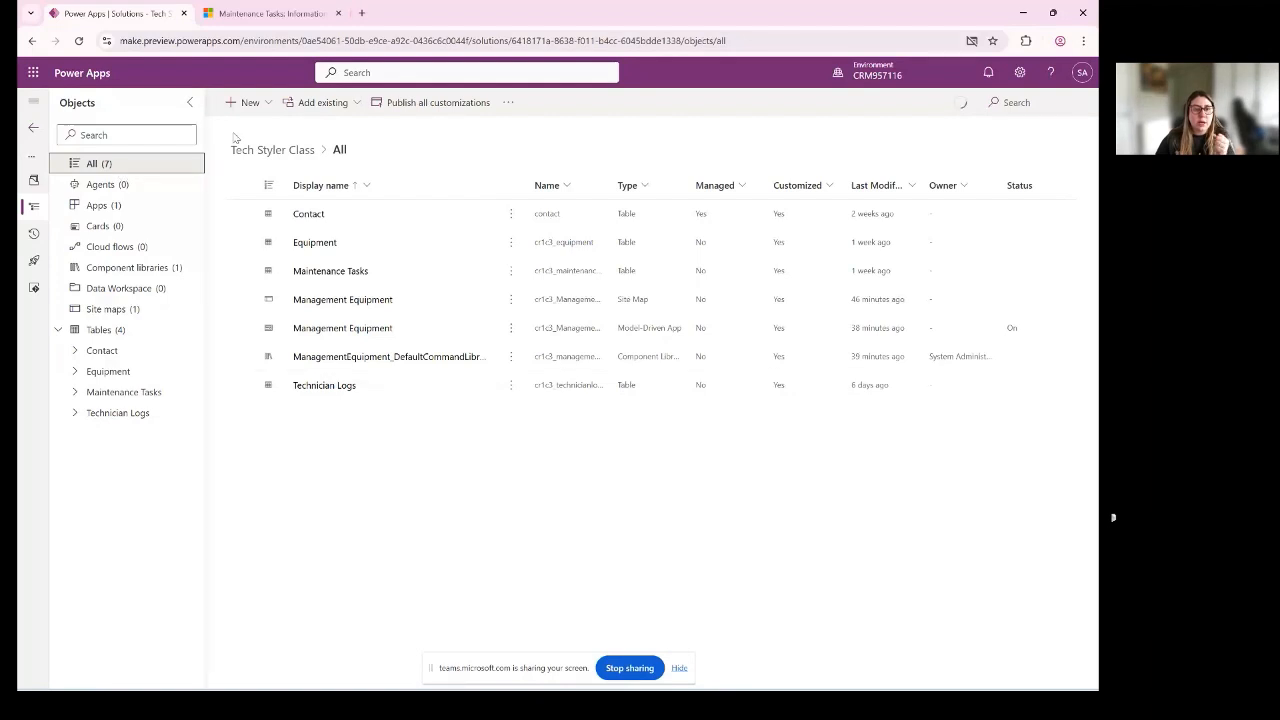
- Start a new security role in the Tech Styler Class solution and name it Team Equipment
click(244, 102)
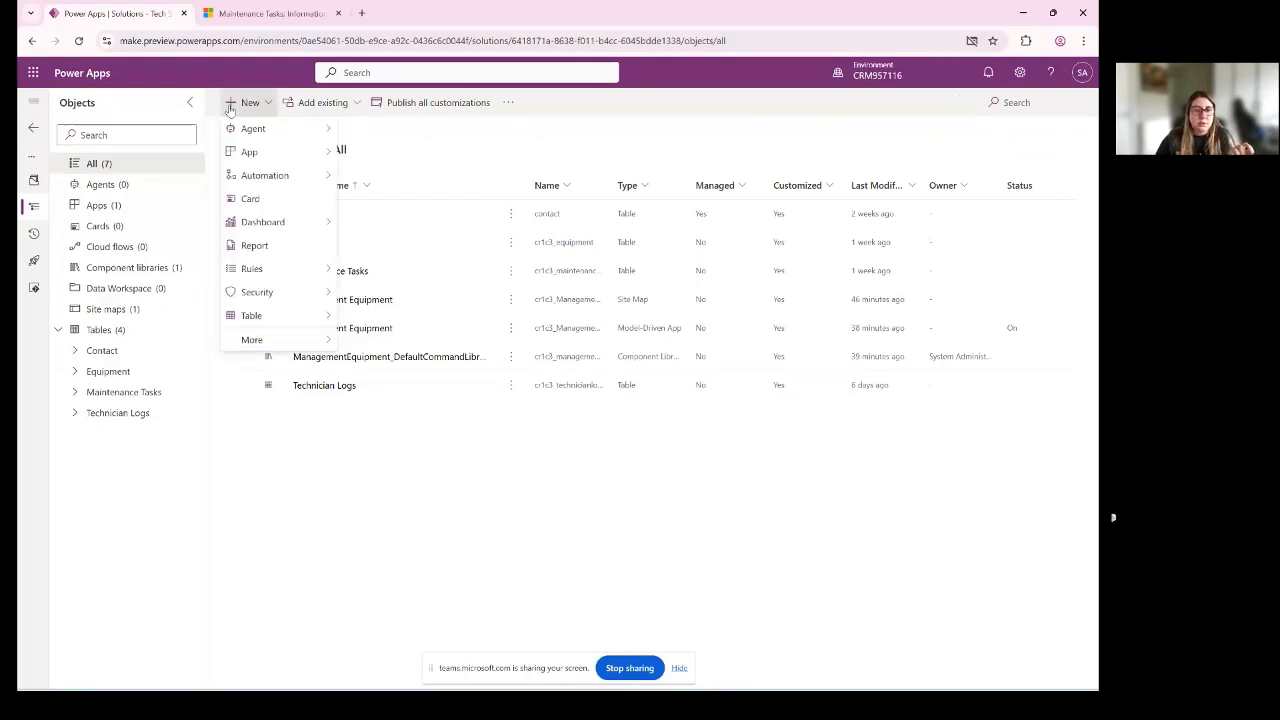
mouse_move(268, 300)
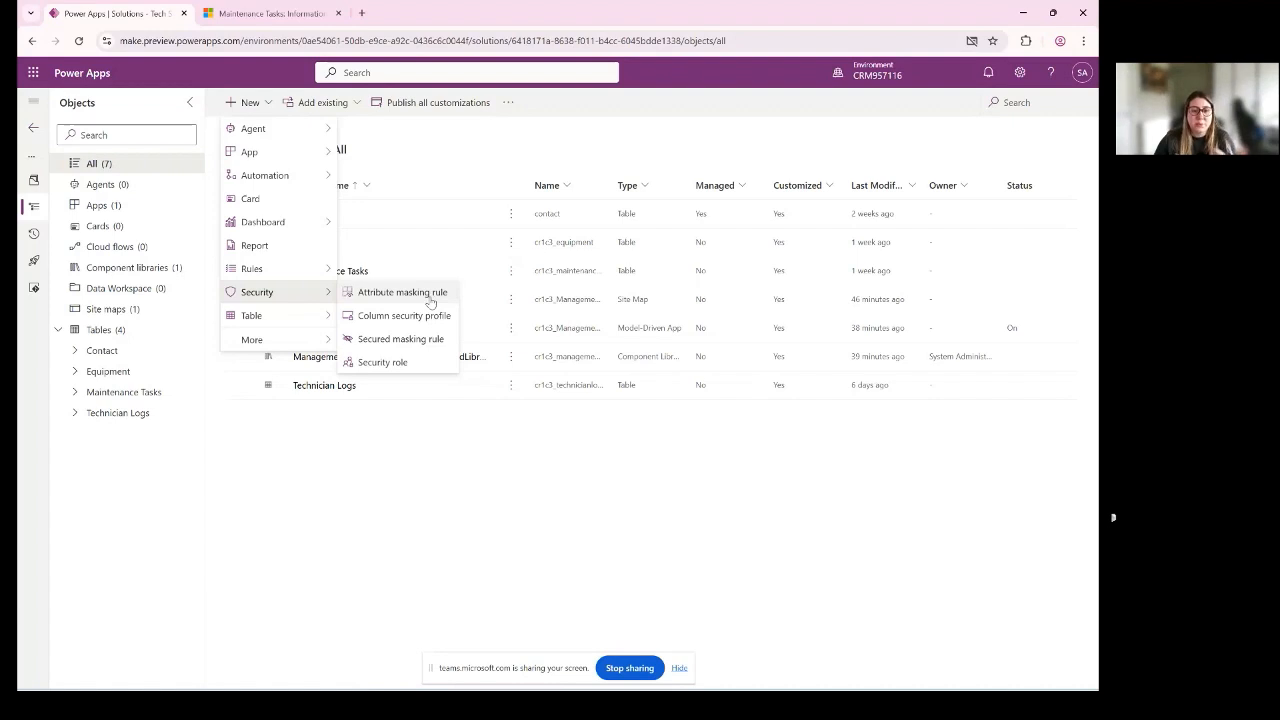
click(431, 367)
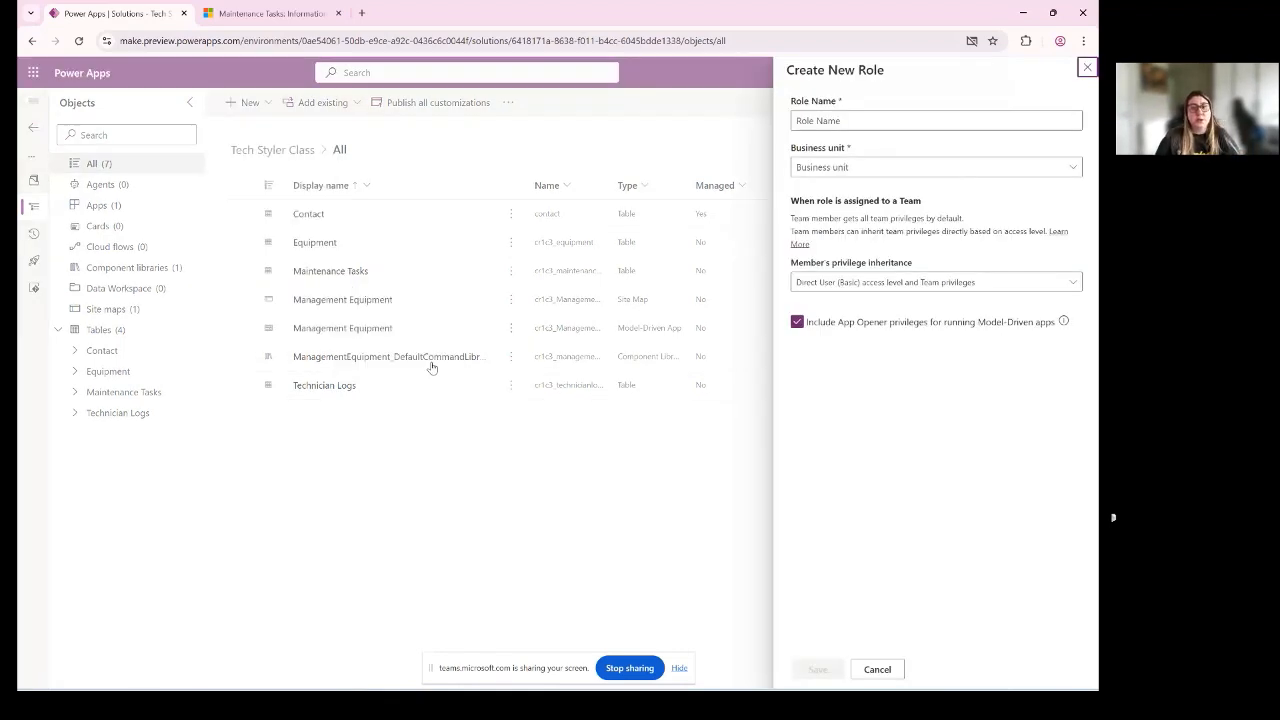
click(903, 117)
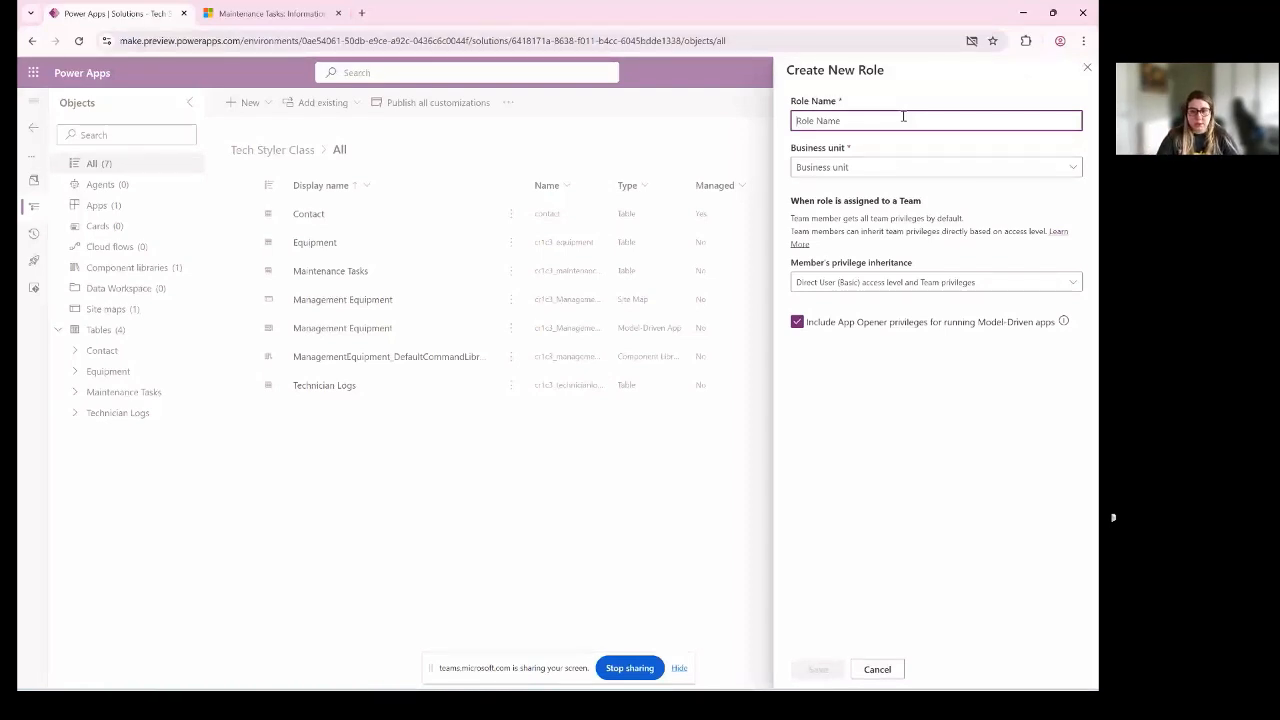
text(Team )
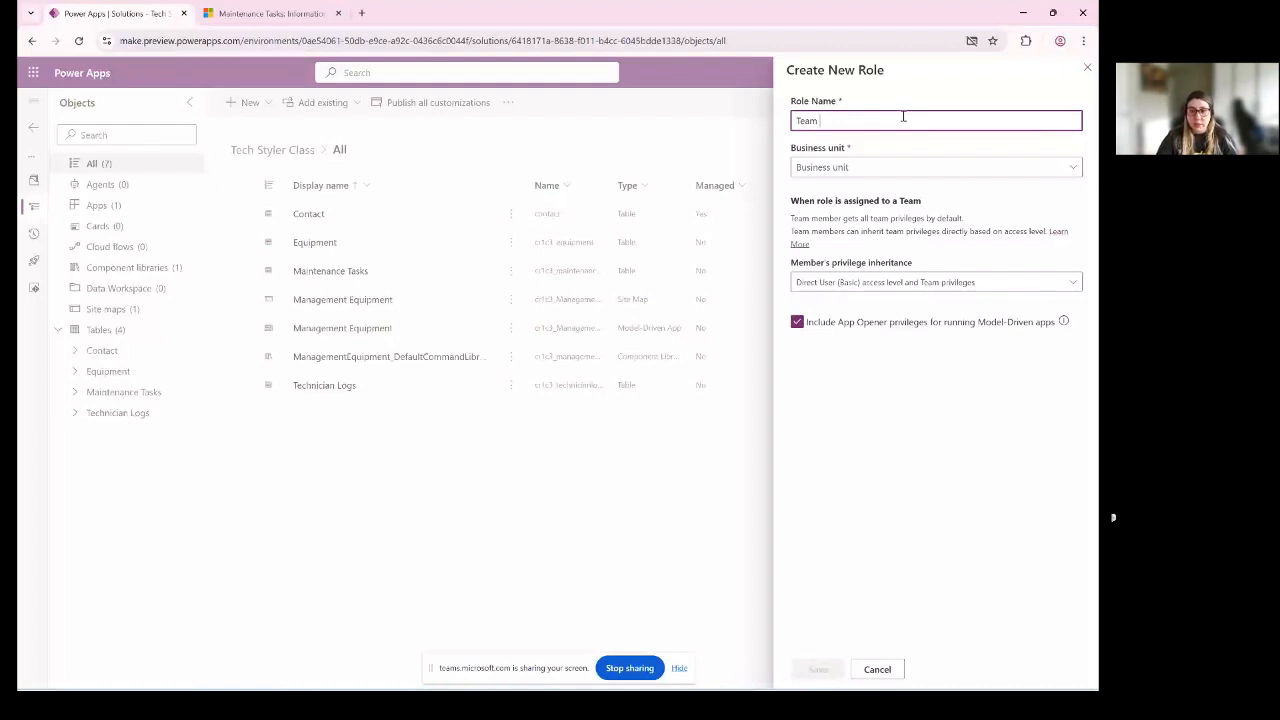
text(Eeu)
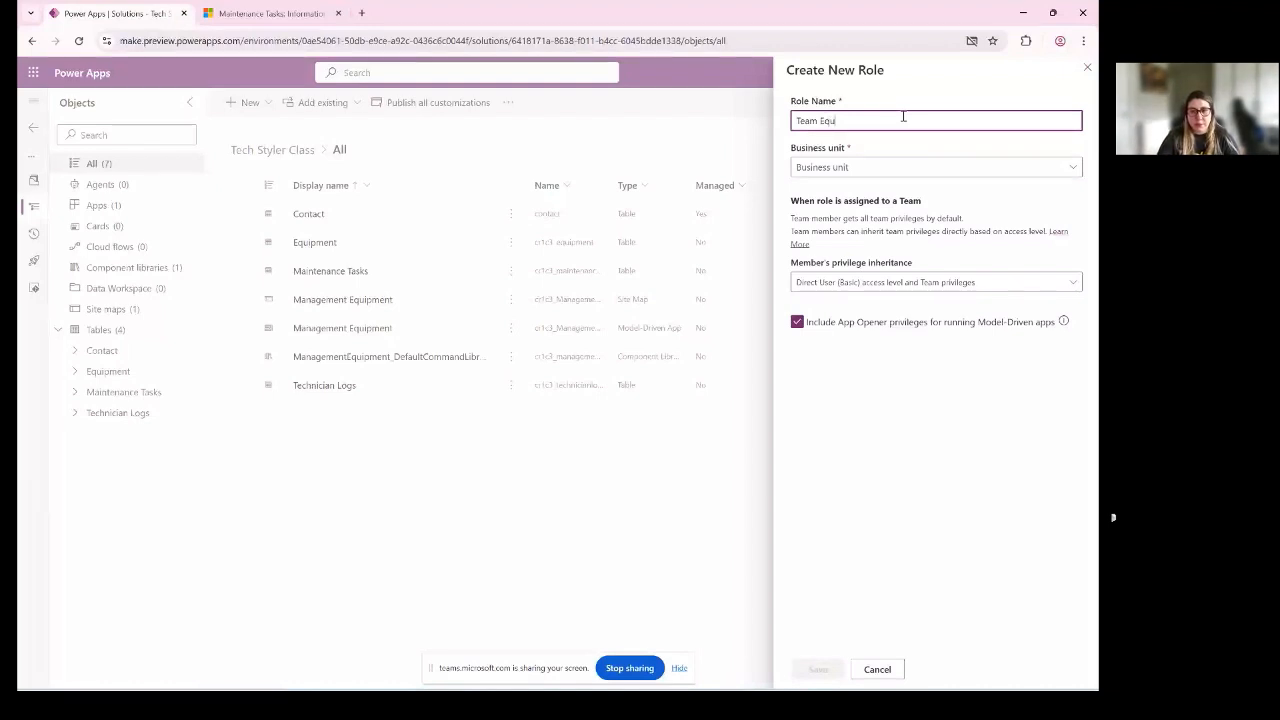
text(ipmen)
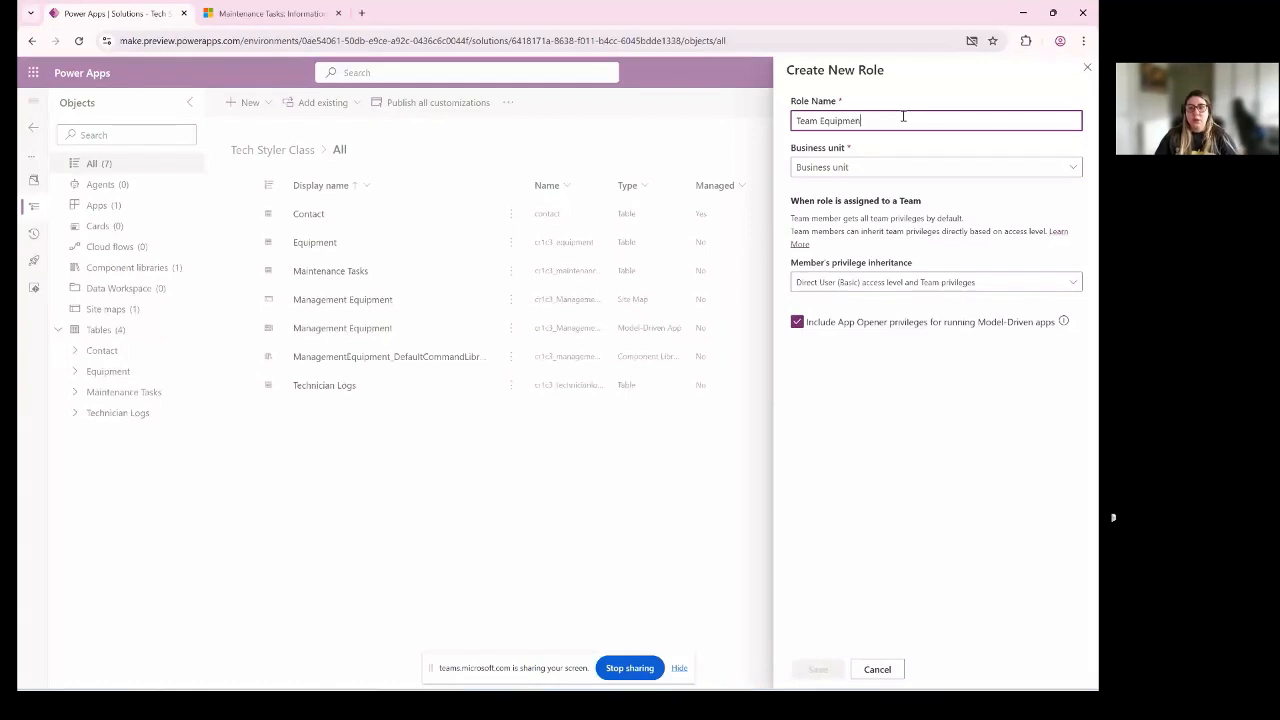
text(t)
- Assign the new role to the orgfe3b2ca8 business unit and save it
click(880, 167)
click(869, 190)
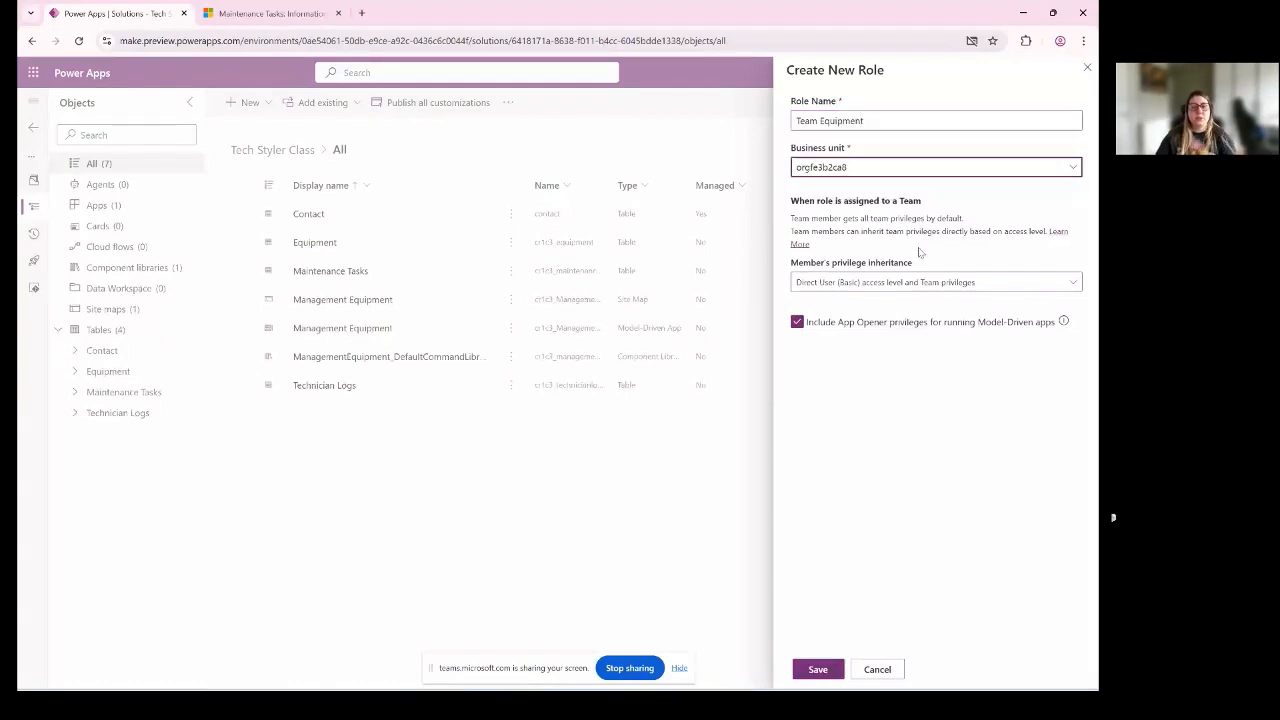
click(817, 669)
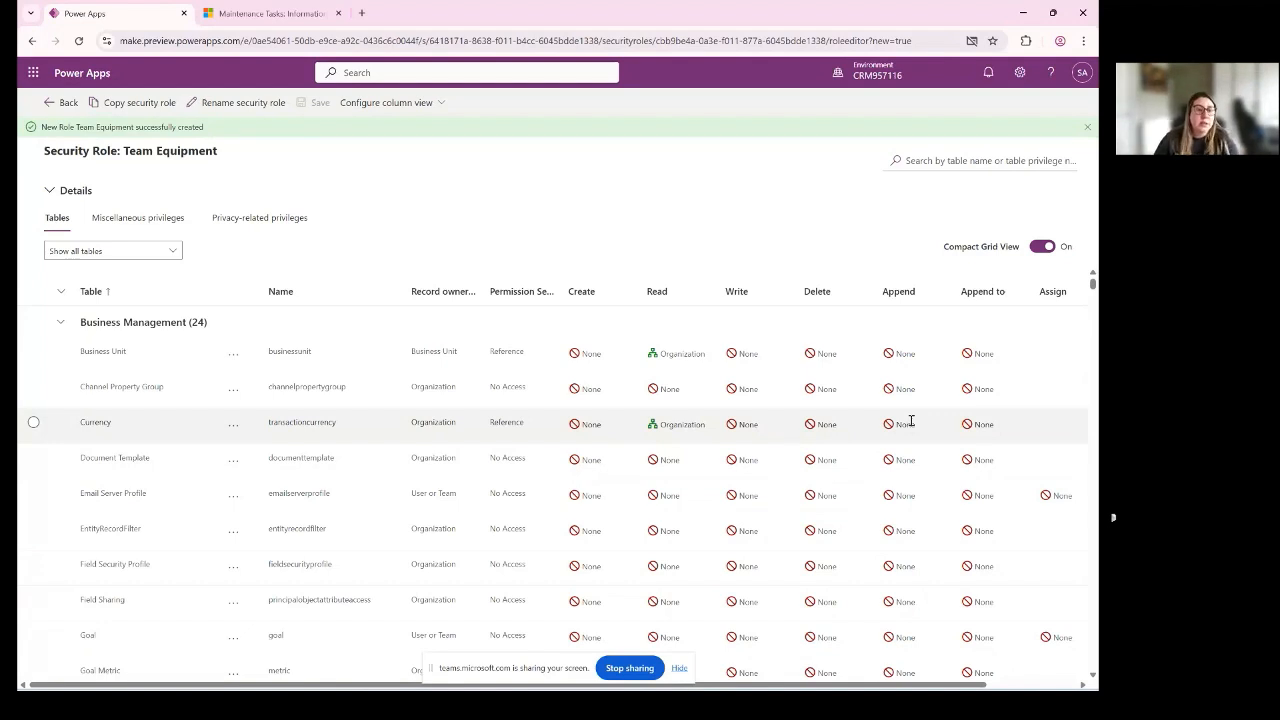
drag(128, 151, 220, 166)
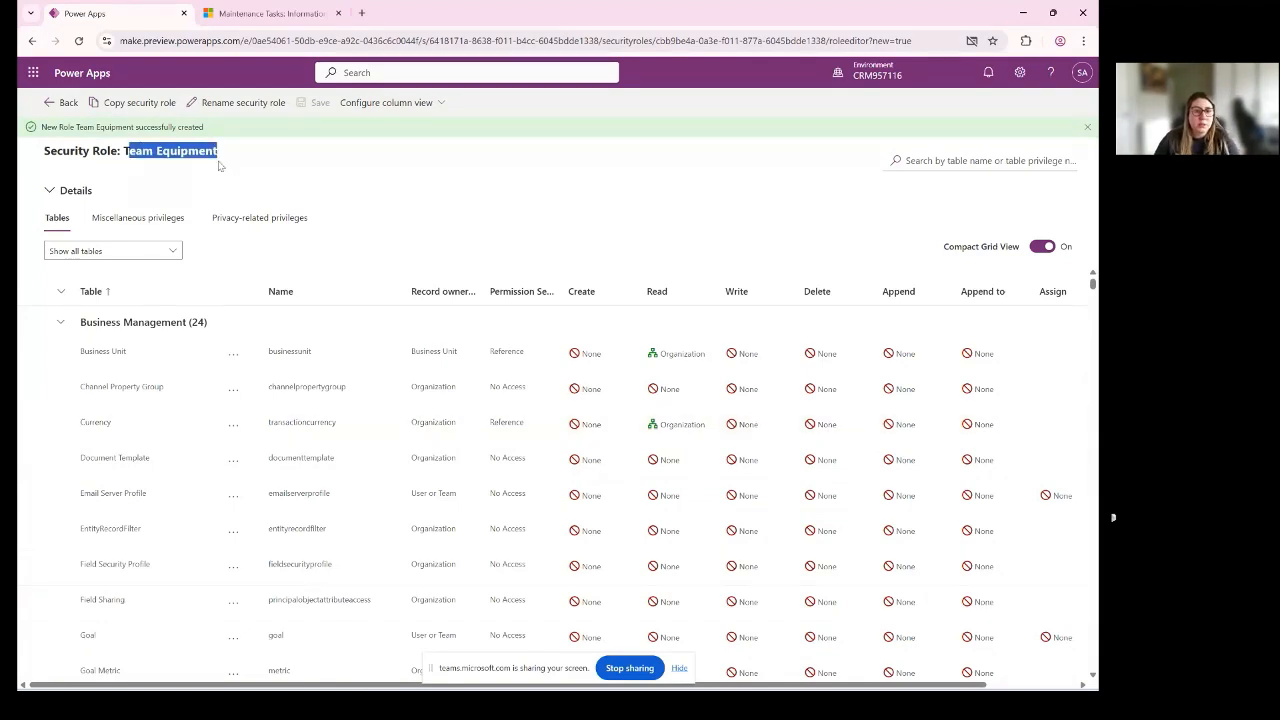
click(176, 167)
drag(122, 151, 245, 154)
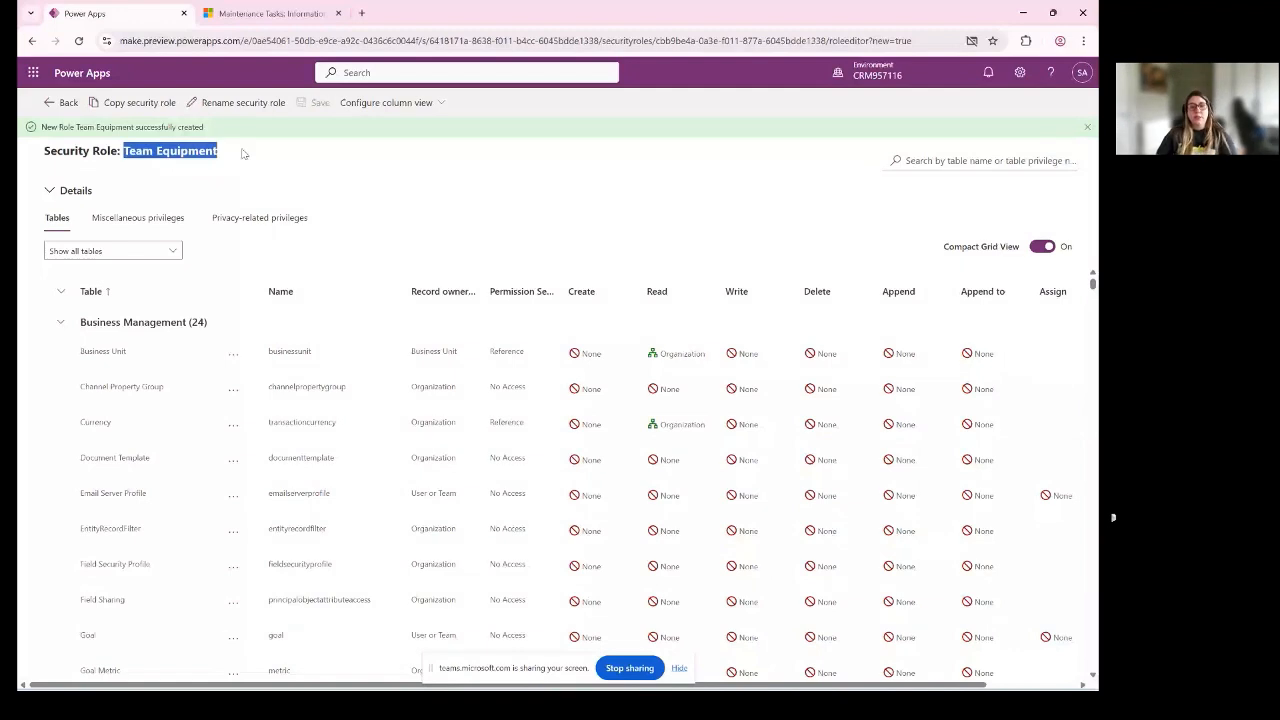
click(389, 209)
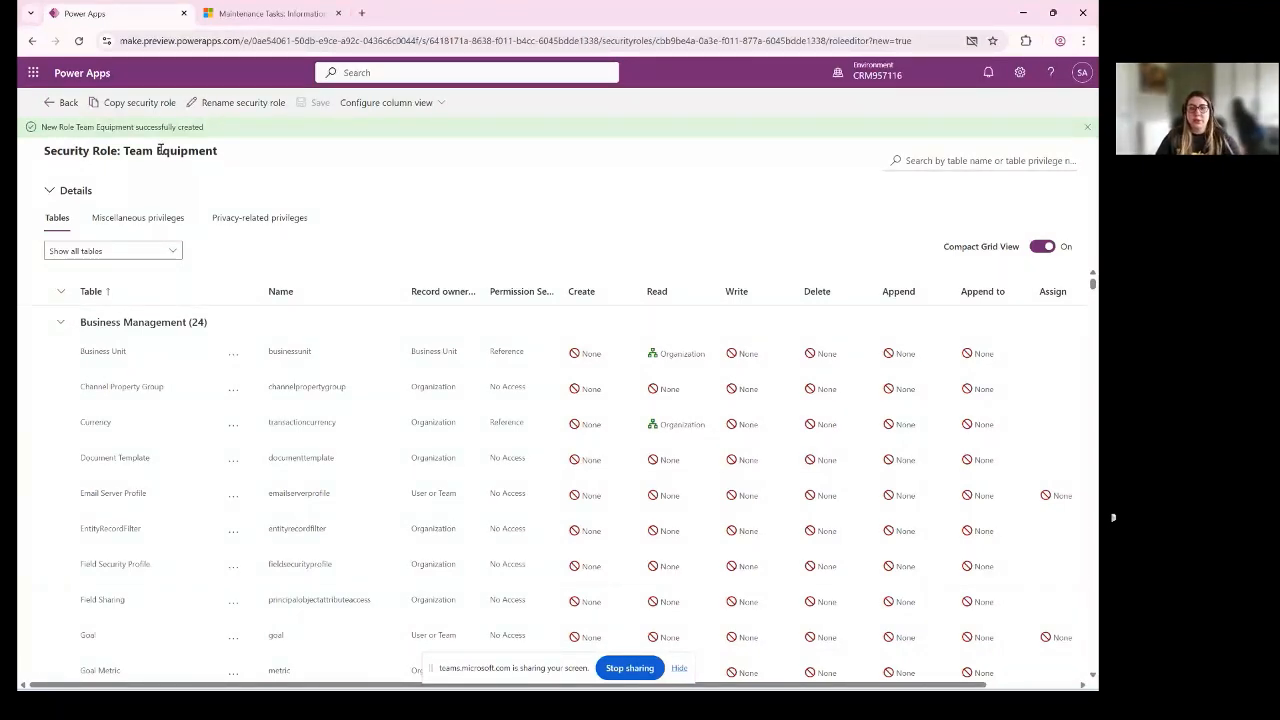
drag(160, 150, 689, 204)
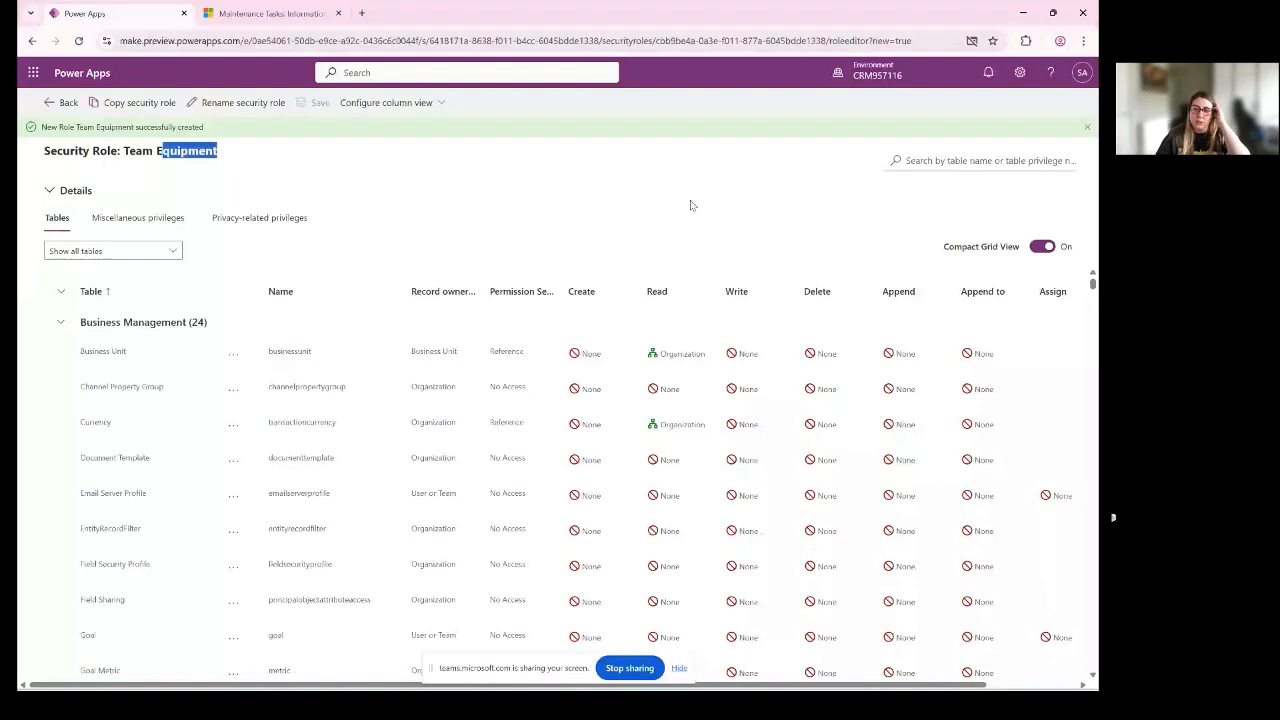
- Filter the role's tables by "equi" and select the custom Equipment table
click(973, 156)
text(equi)
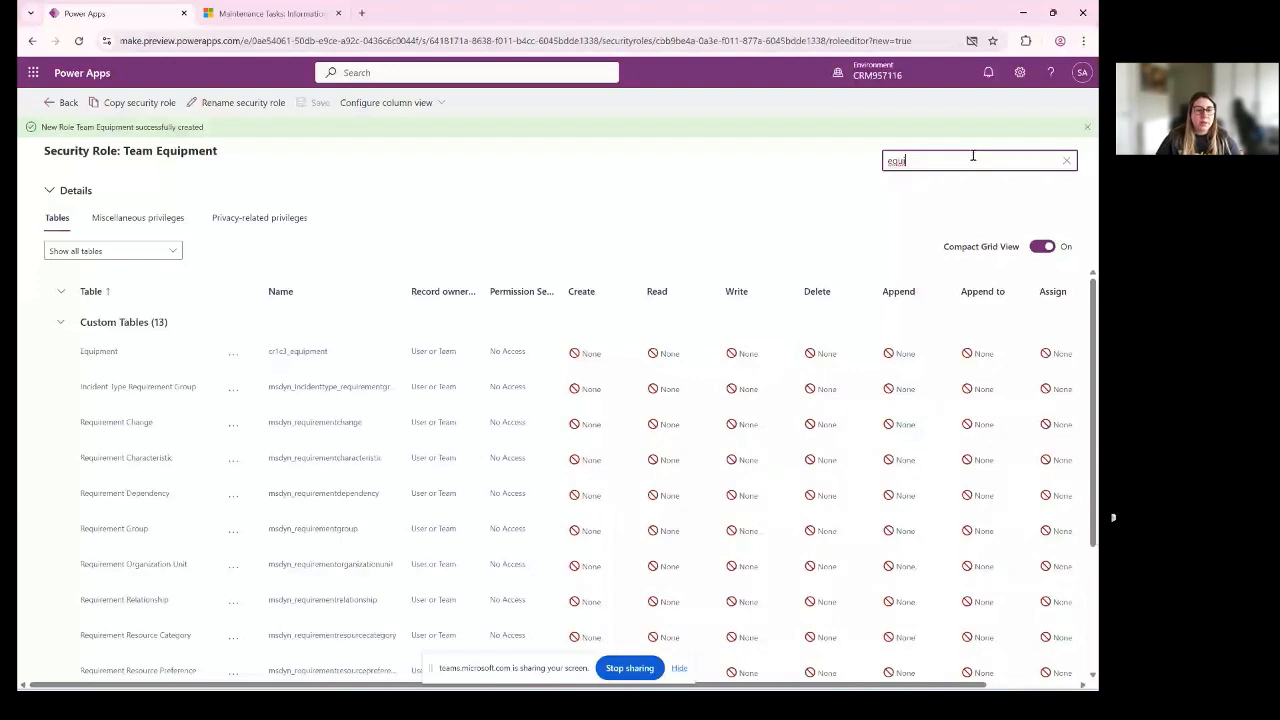
click(47, 356)
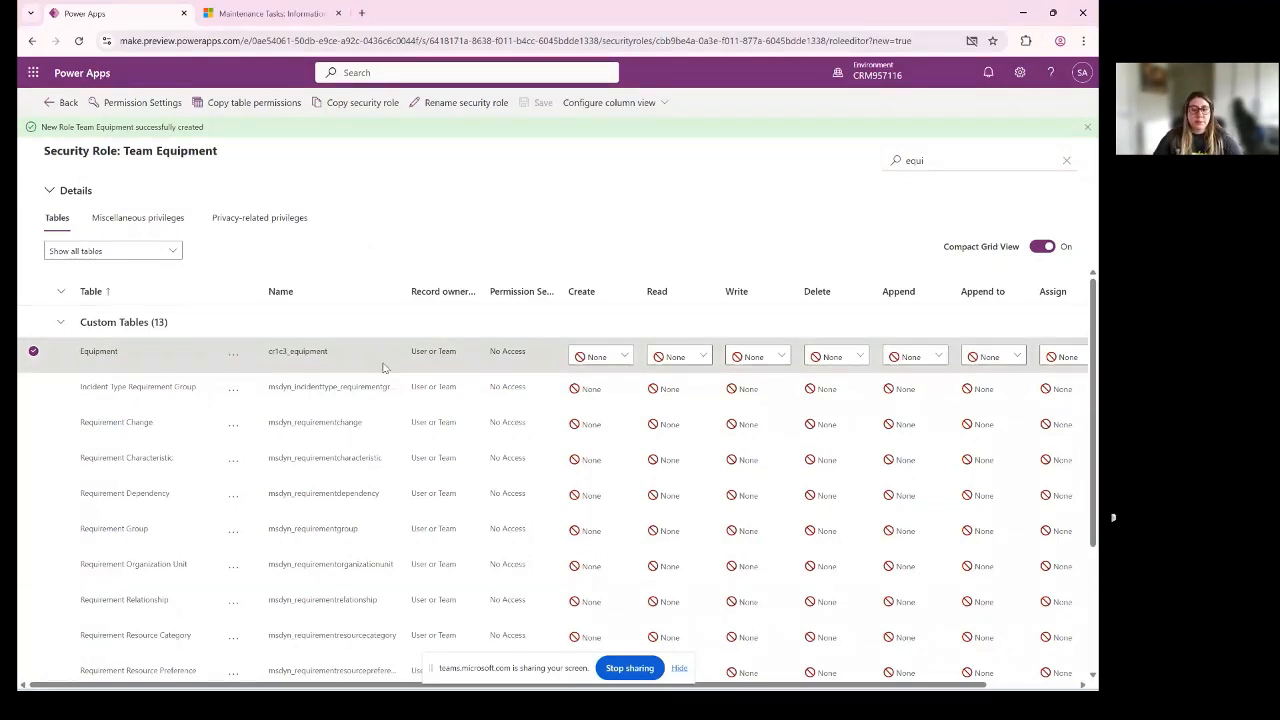
- Enlarge the page and examine the Equipment table's name prefix and its privilege columns from Create to Share
key(ctrl+plus)
key(ctrl+plus)
key(ctrl+plus)
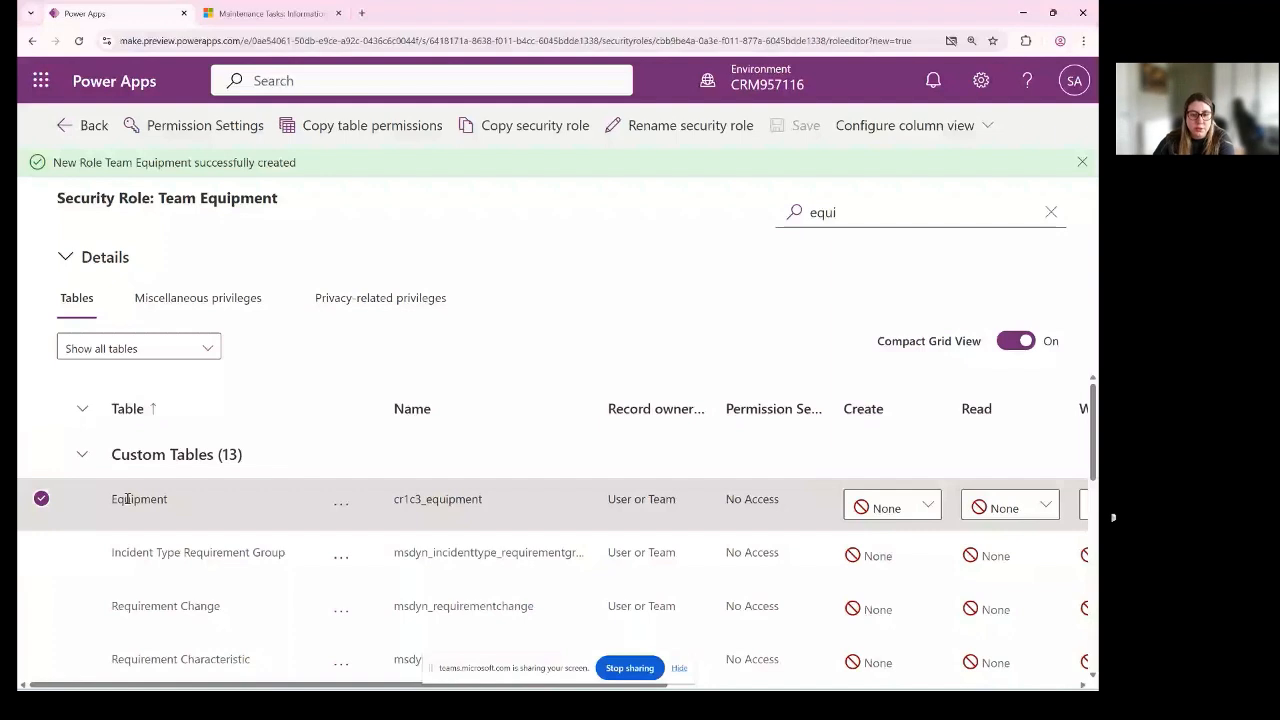
drag(394, 498, 416, 494)
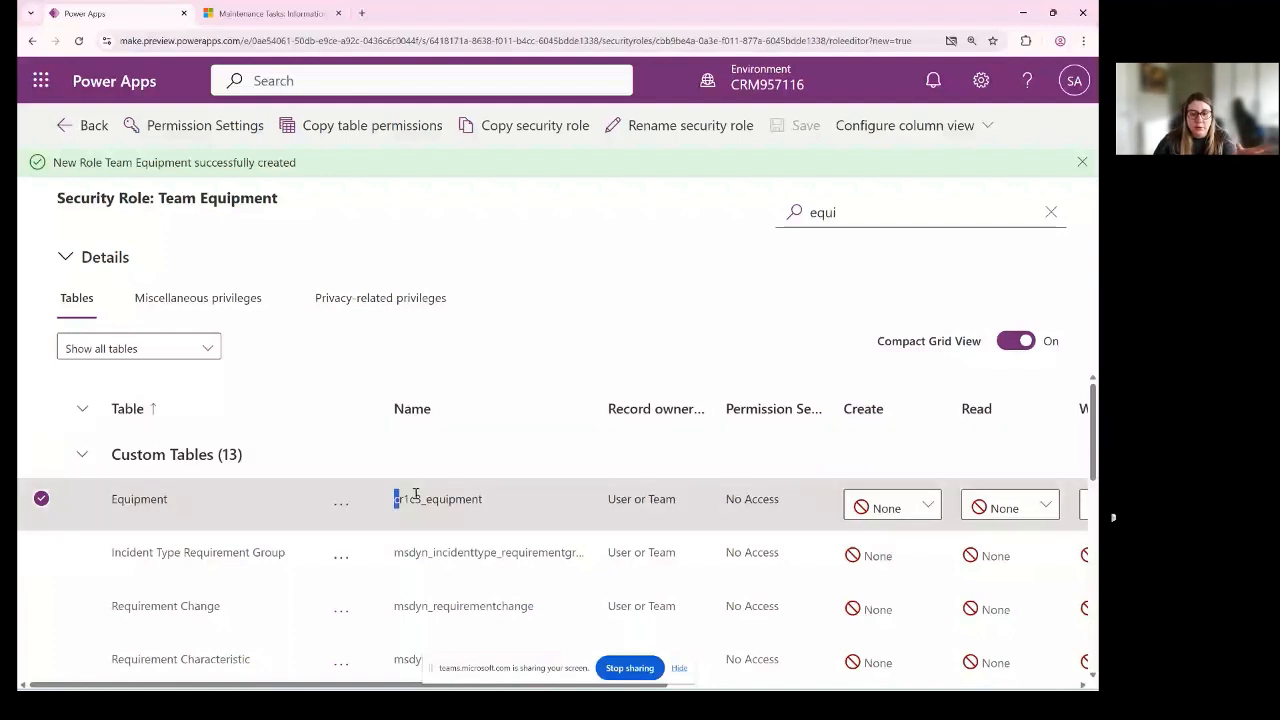
click(416, 494)
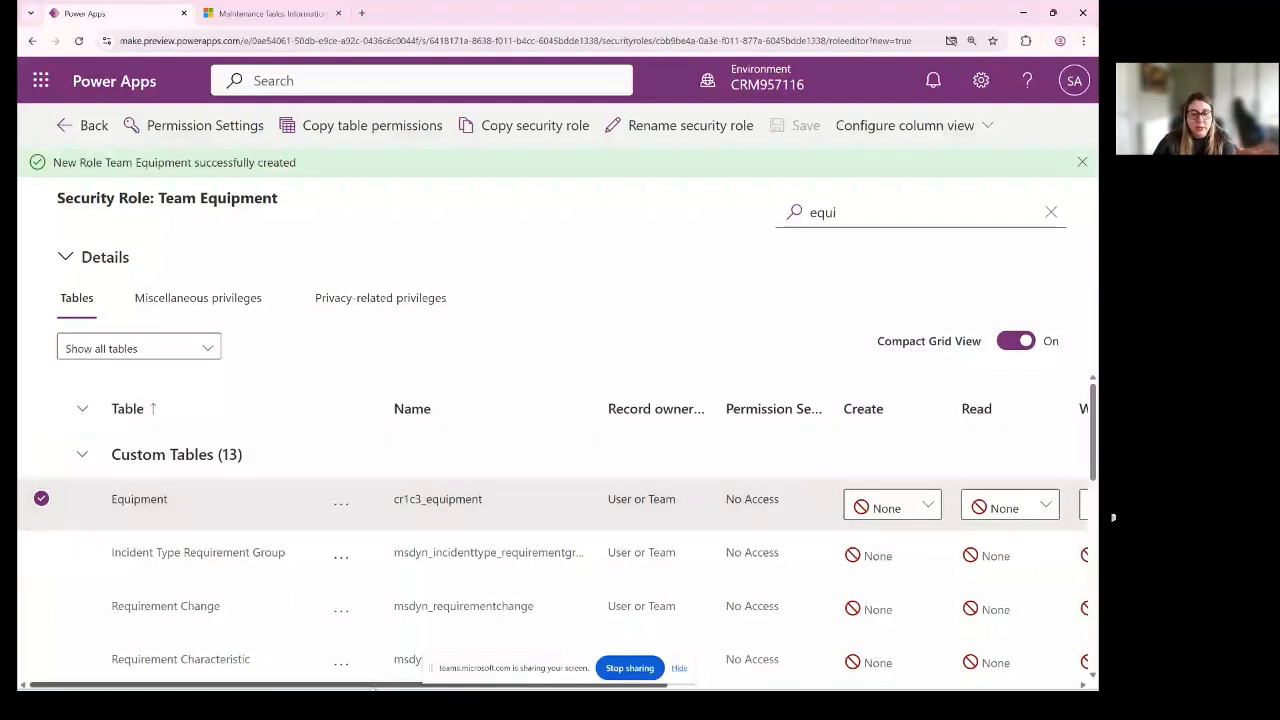
drag(372, 688, 555, 687)
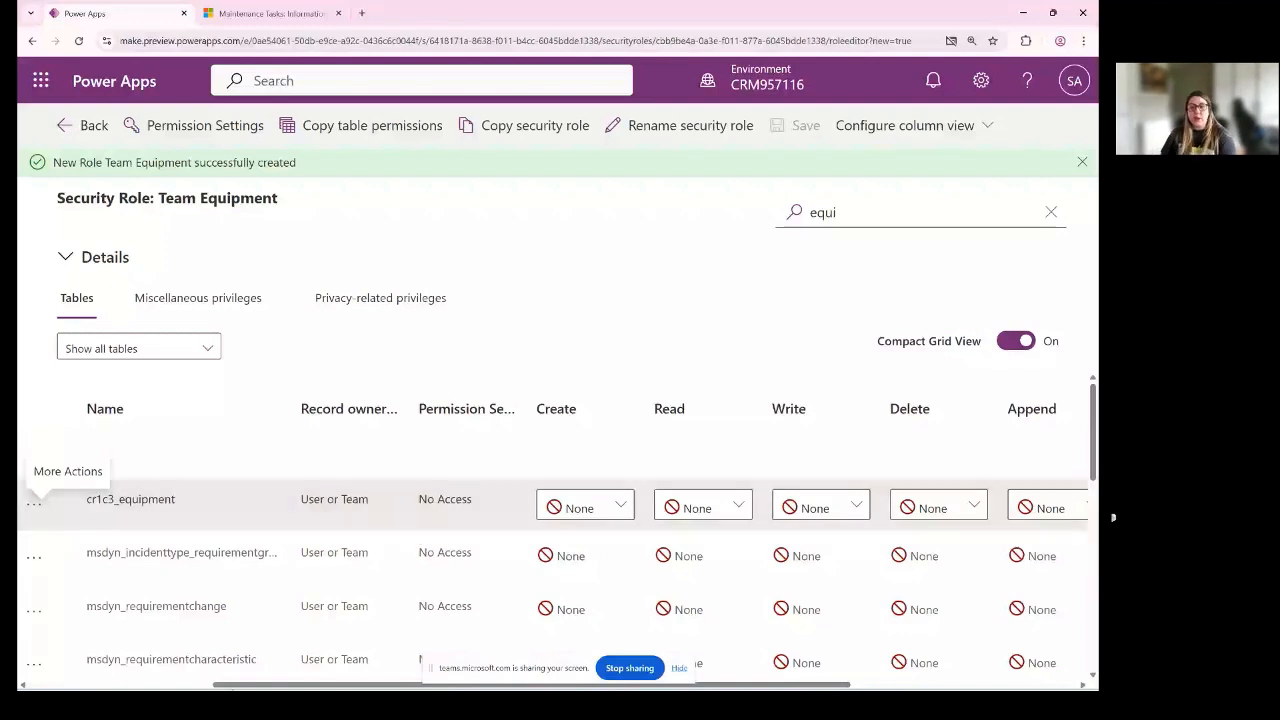
scroll(560, 550, right, 4)
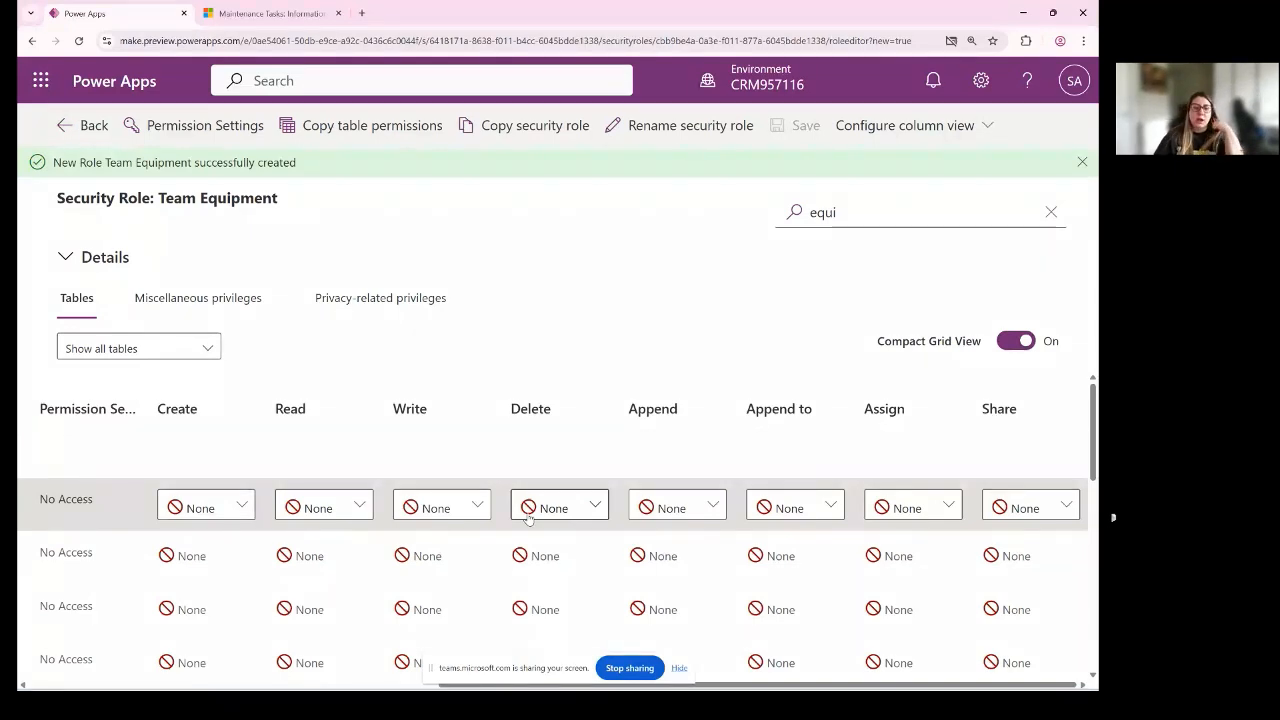
scroll(528, 517, left, 5)
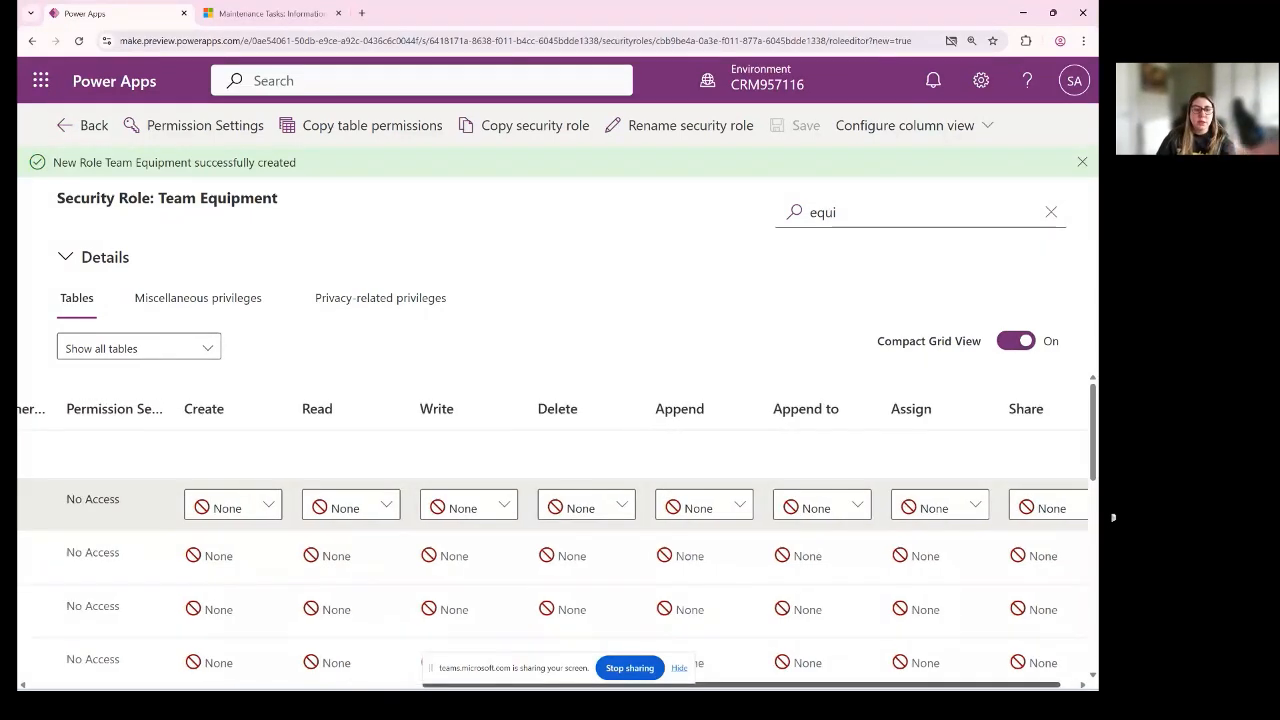
scroll(558, 530, right, 5)
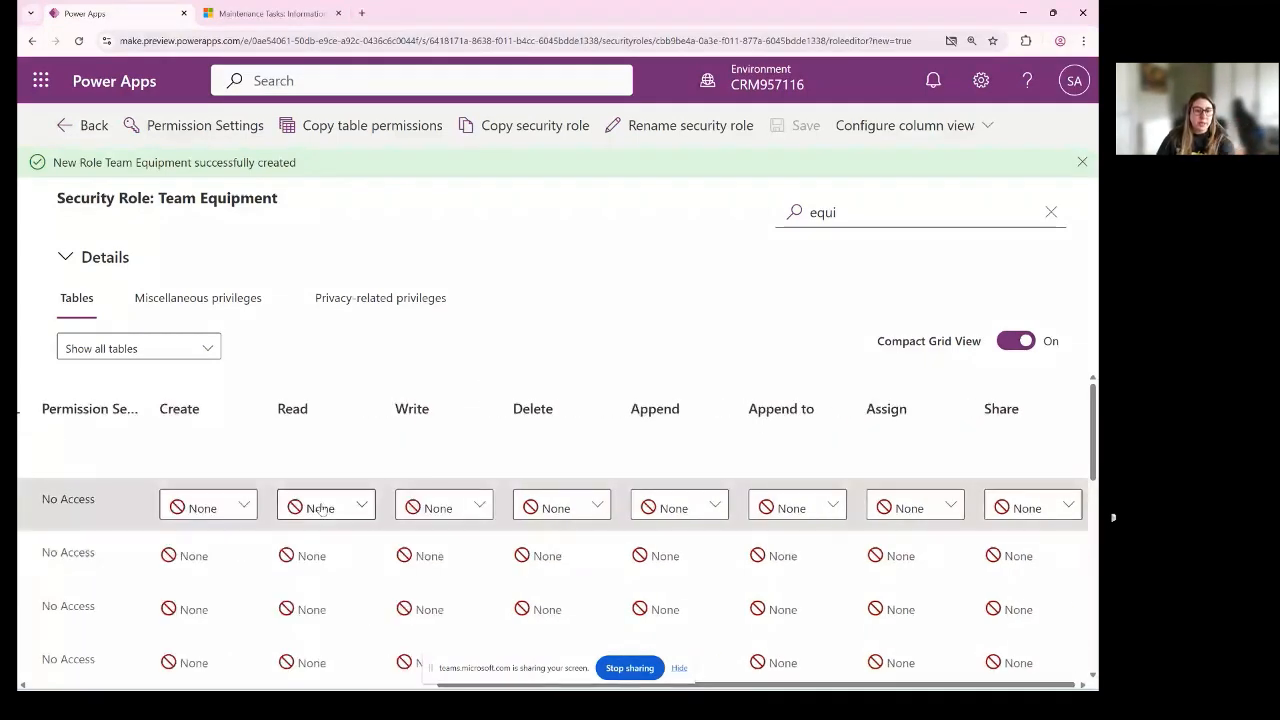
- Set the Equipment table's Create, Read and Write privileges to Organization, and keep Delete at None
click(222, 508)
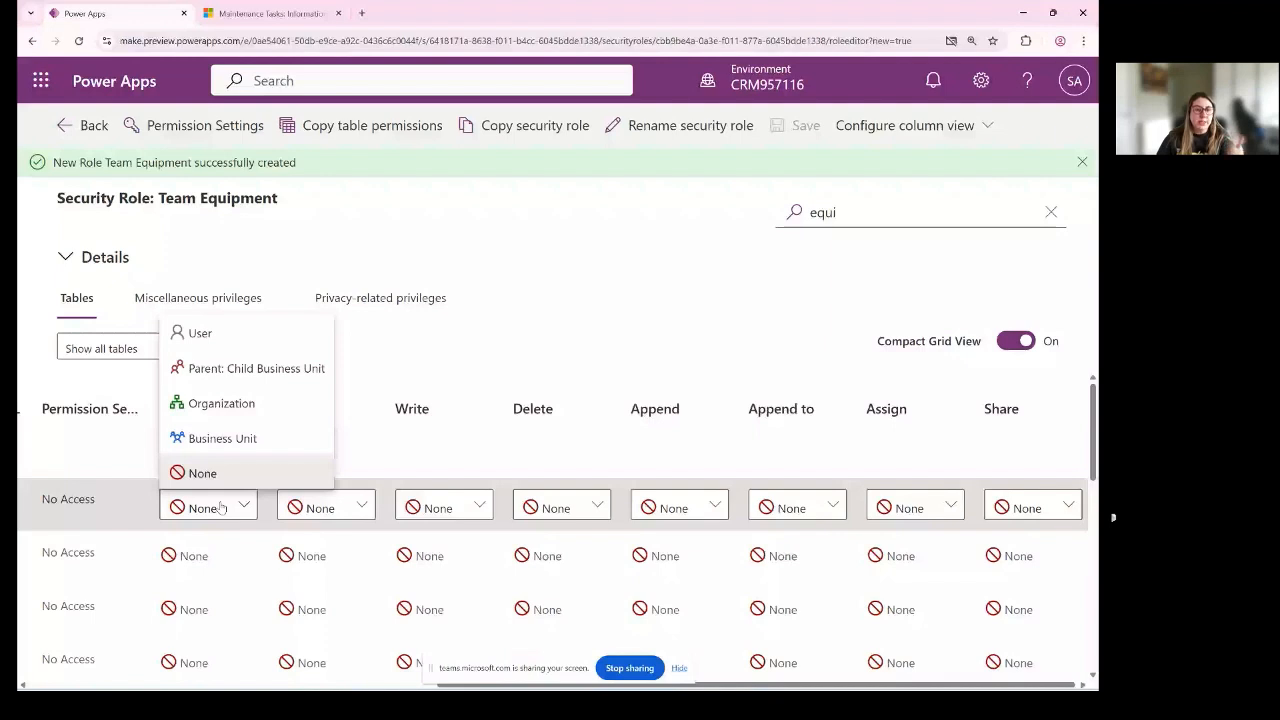
click(244, 412)
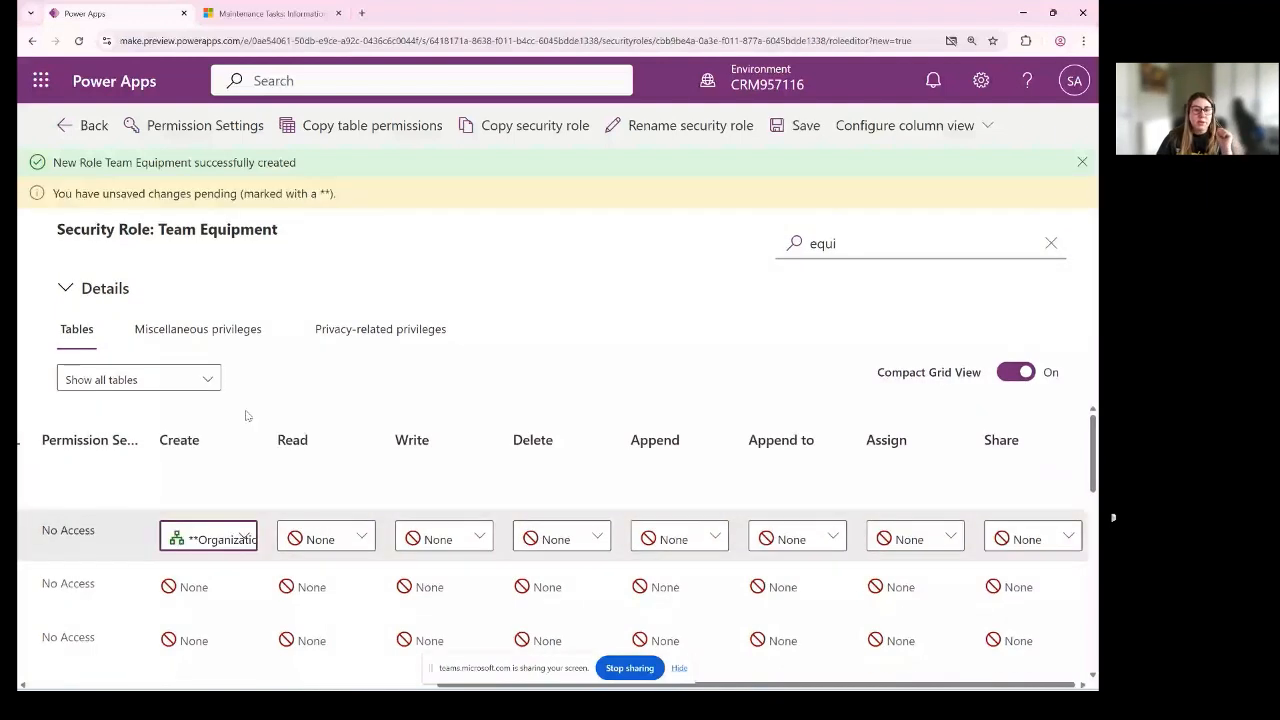
click(340, 539)
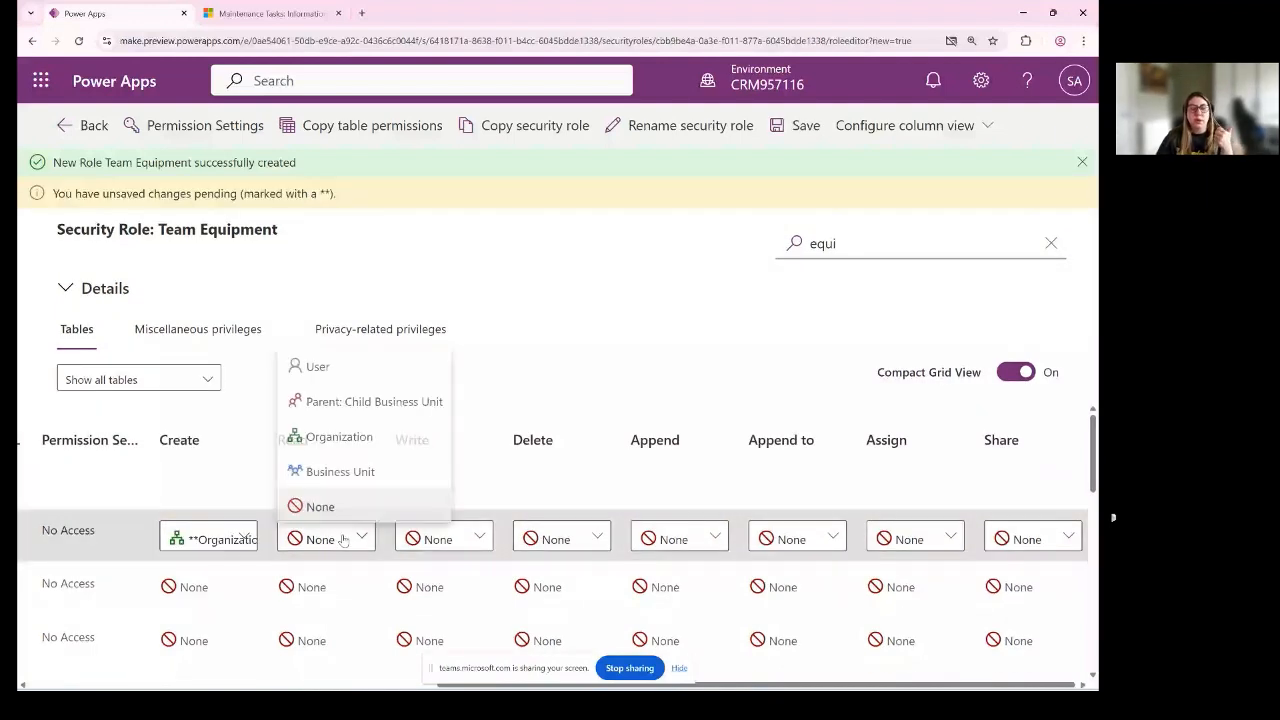
click(357, 440)
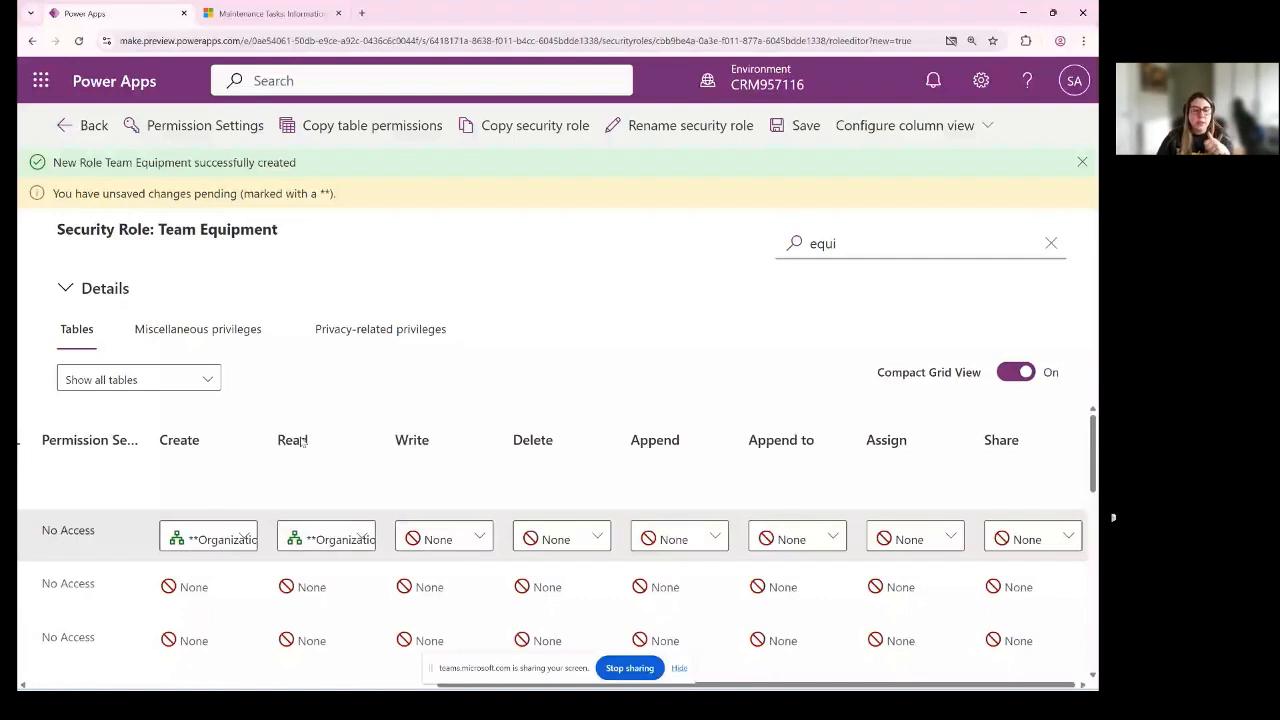
click(460, 538)
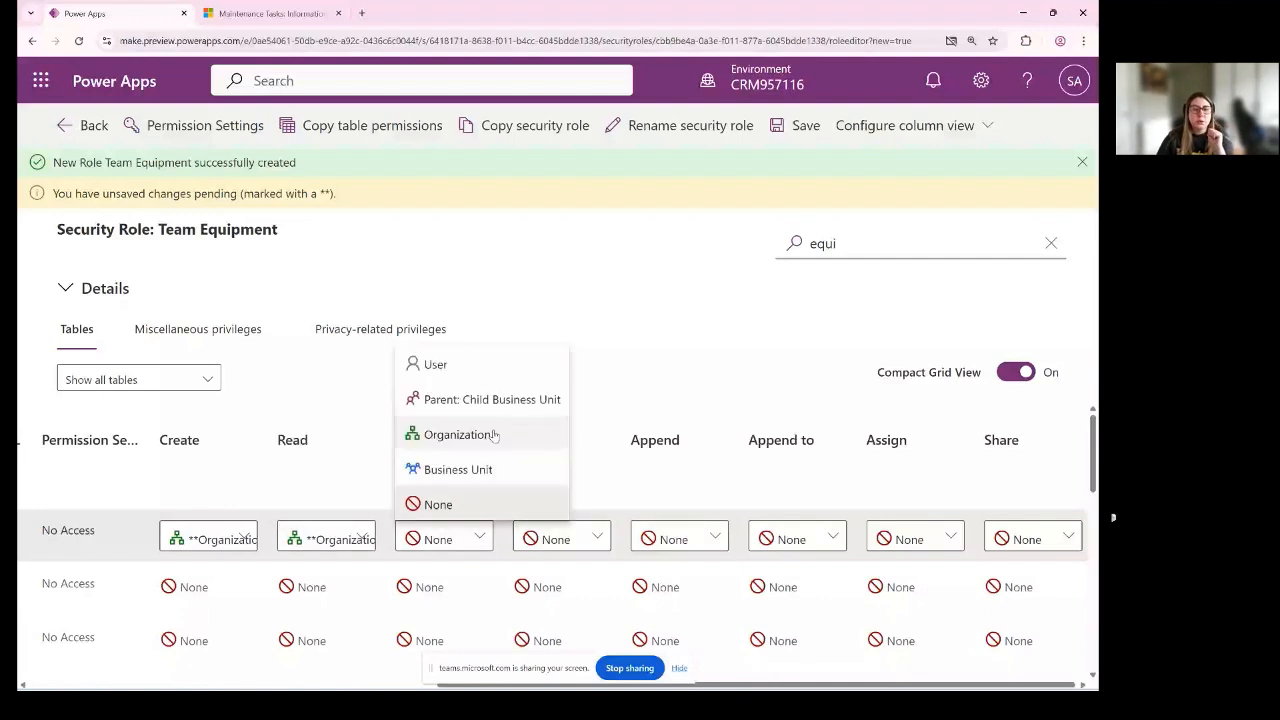
click(399, 441)
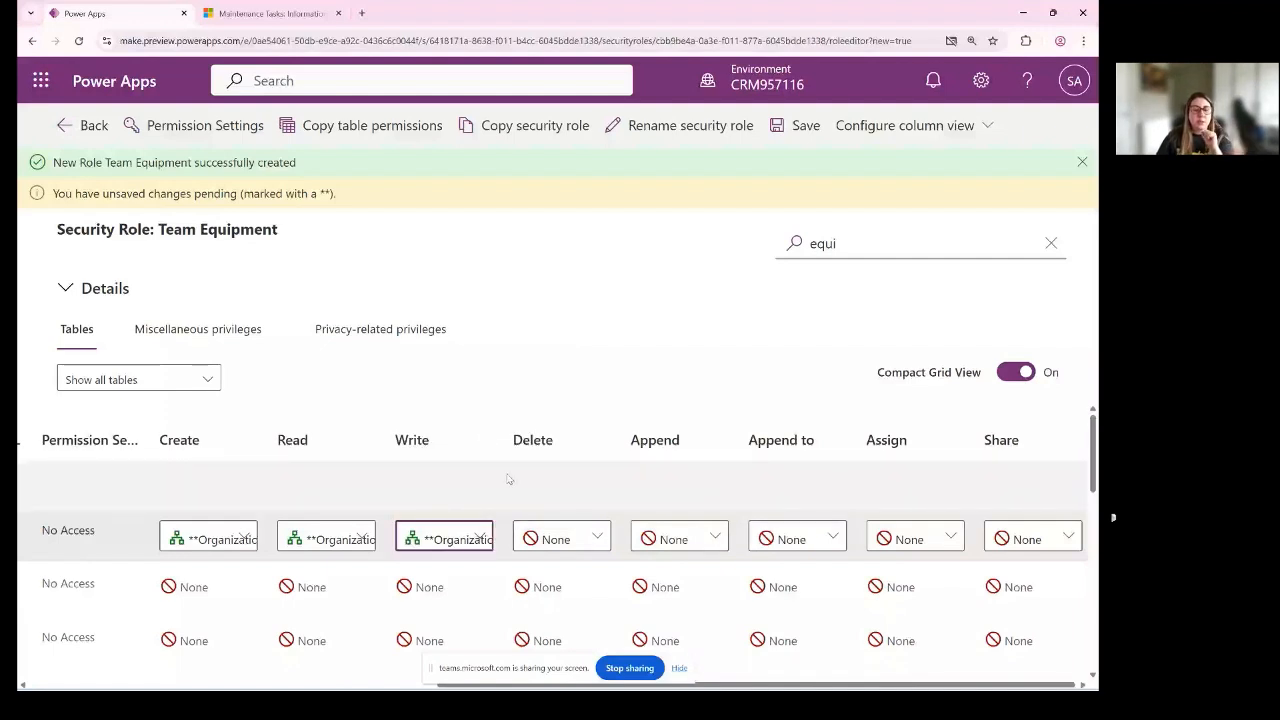
click(560, 539)
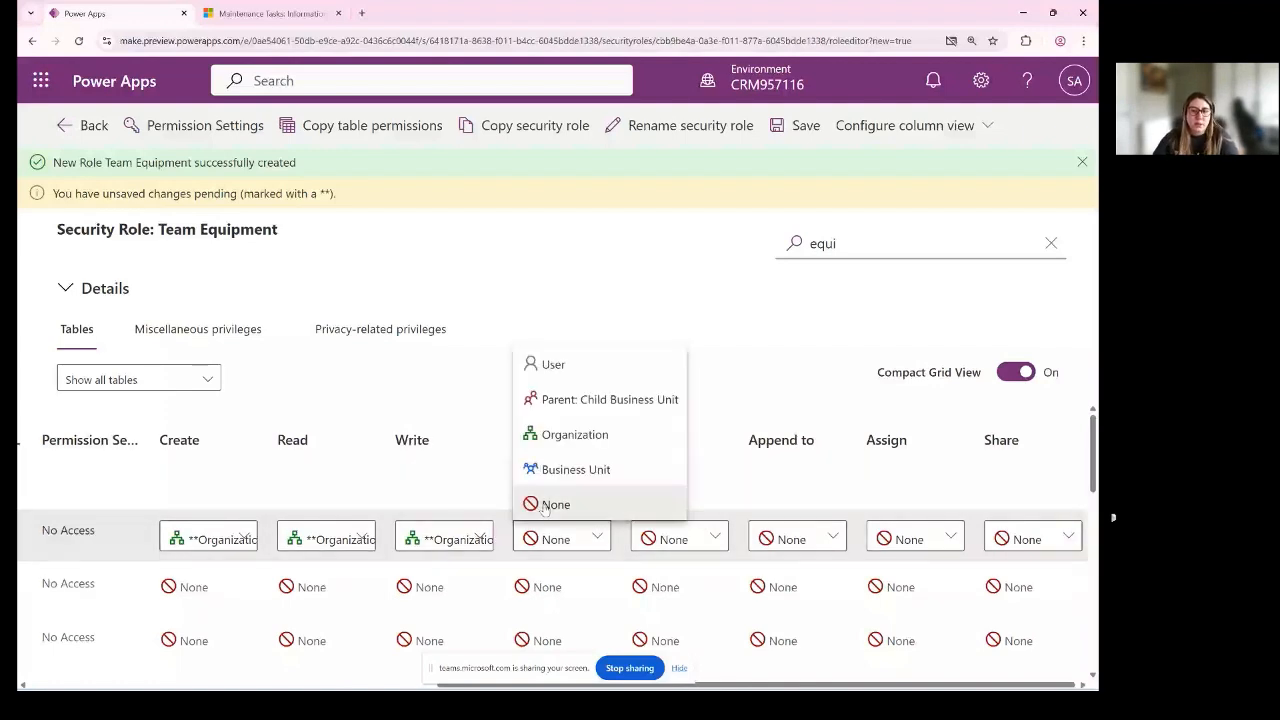
click(545, 505)
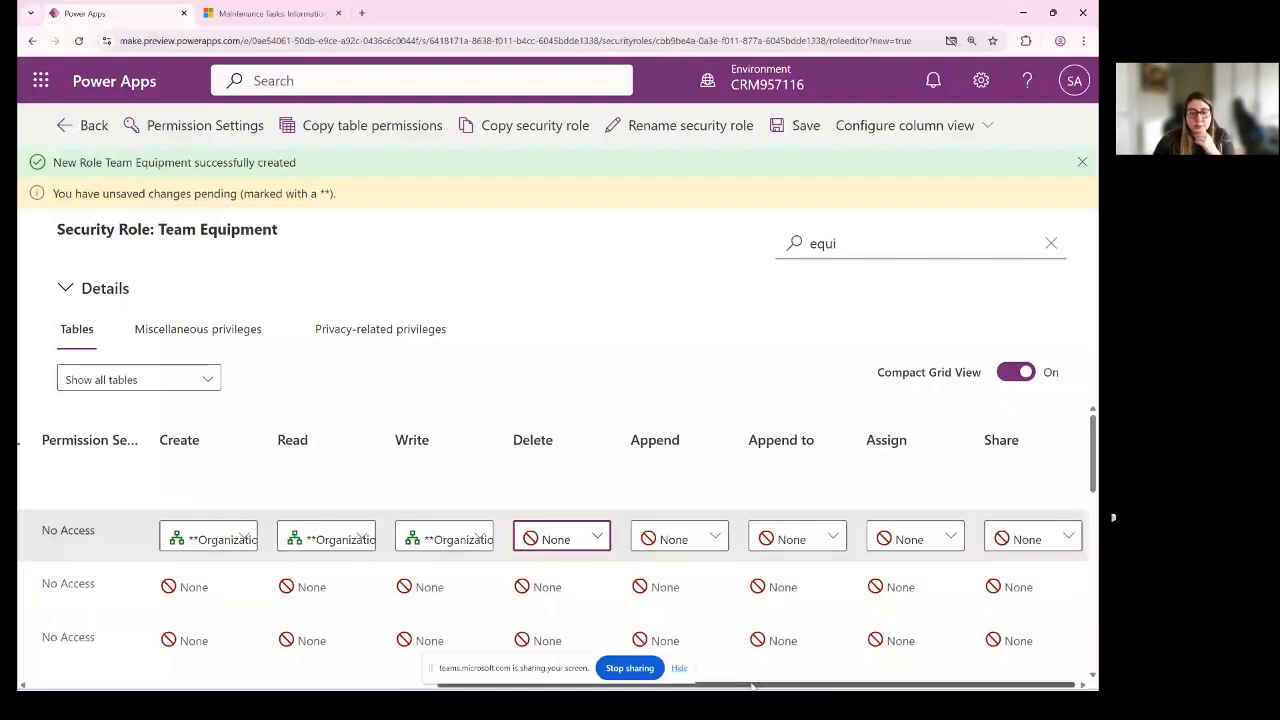
- Try None as the Equipment table's Create privilege and return it to Organization
click(679, 668)
drag(714, 685, 644, 685)
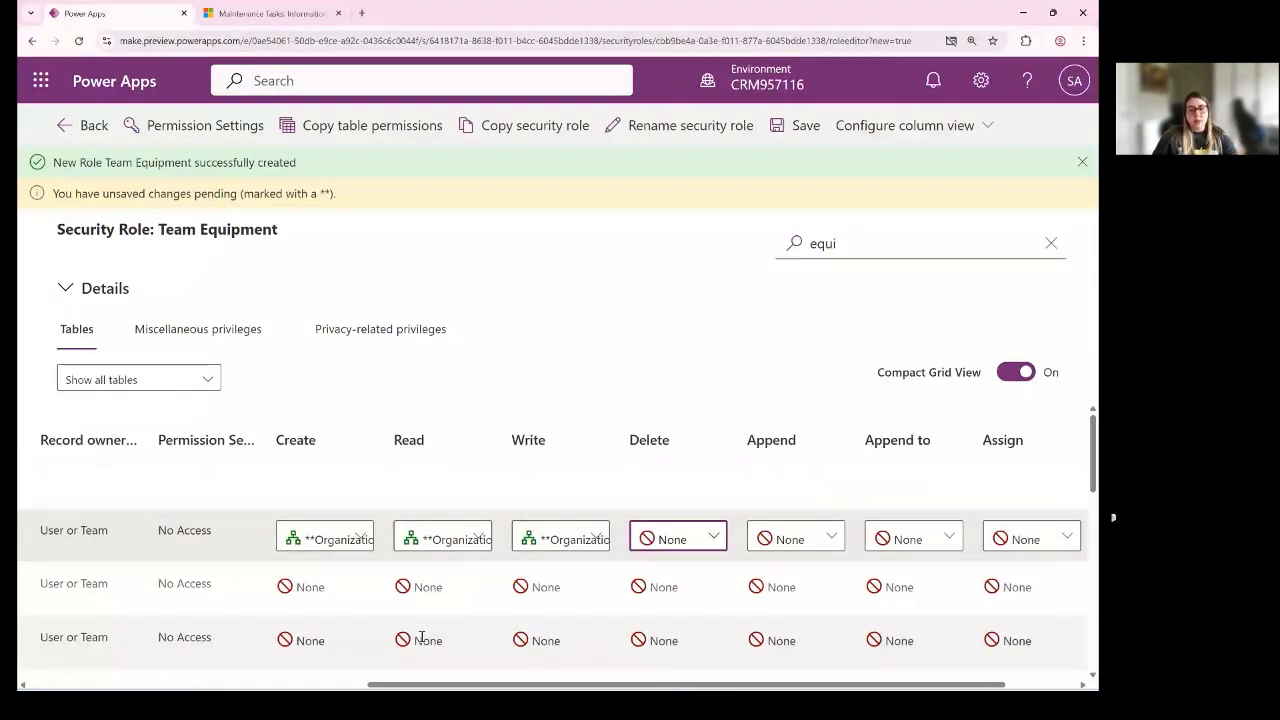
scroll(423, 640, left, 2)
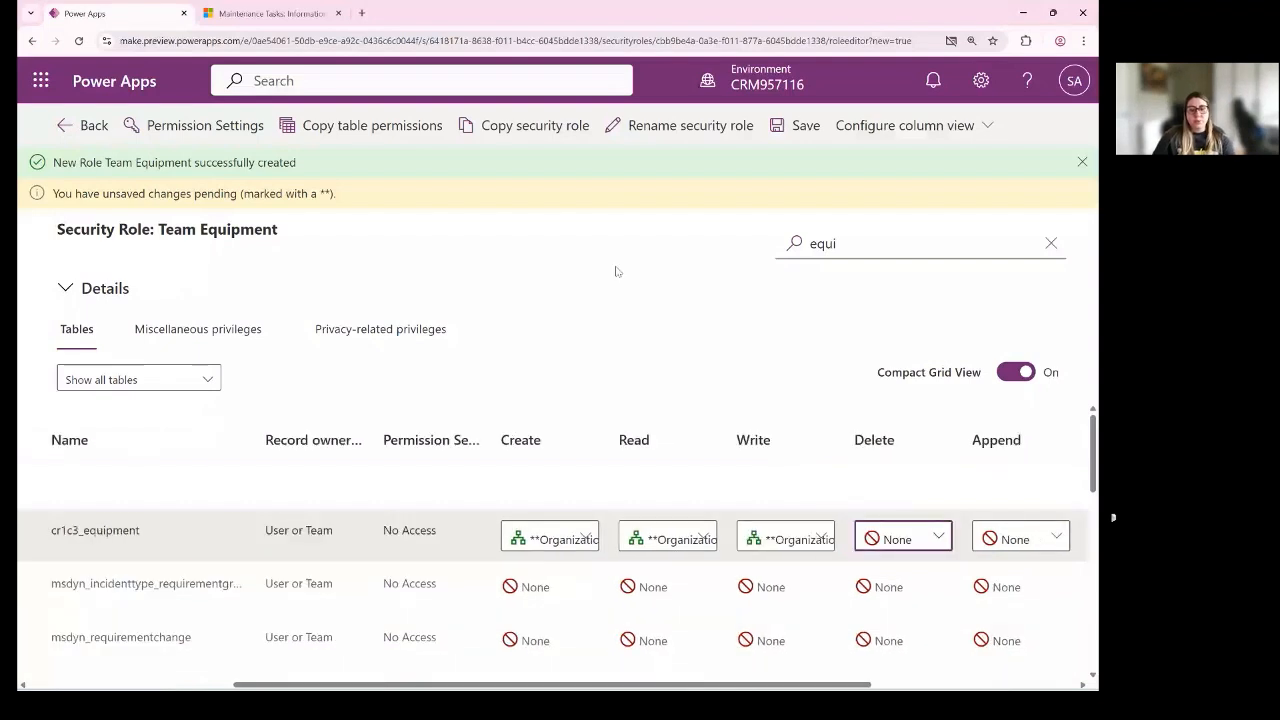
click(555, 539)
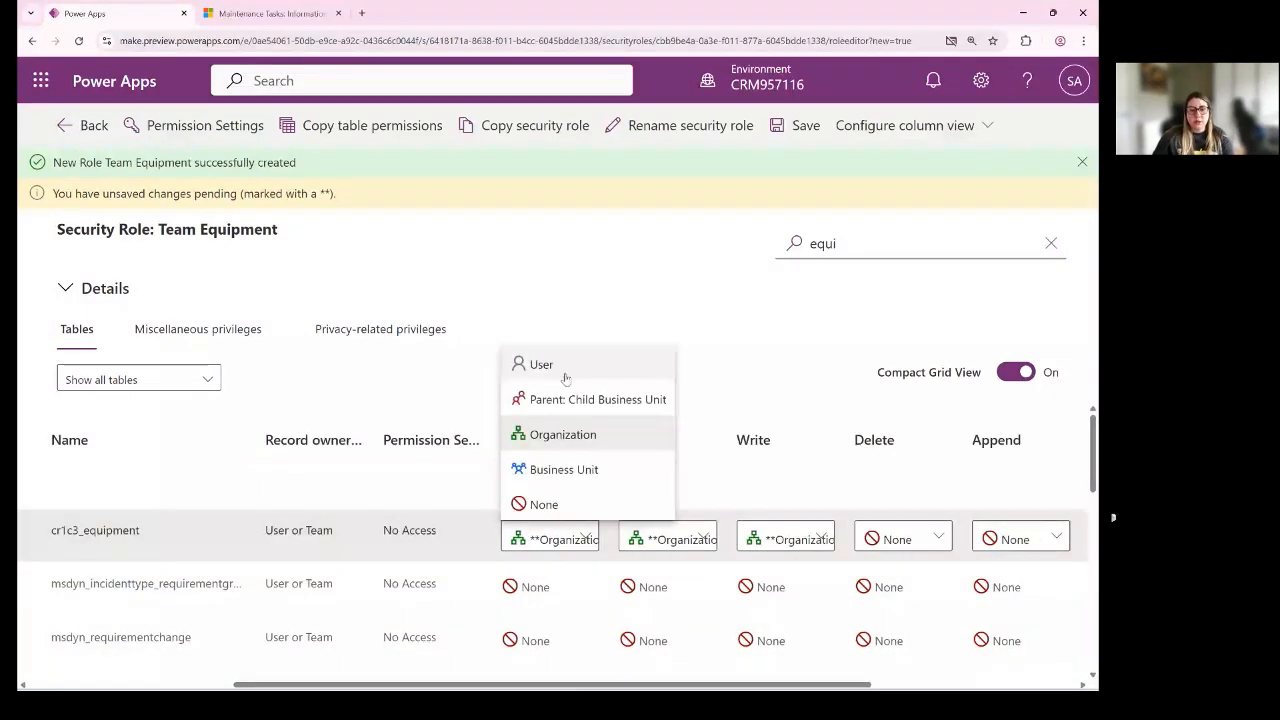
click(553, 503)
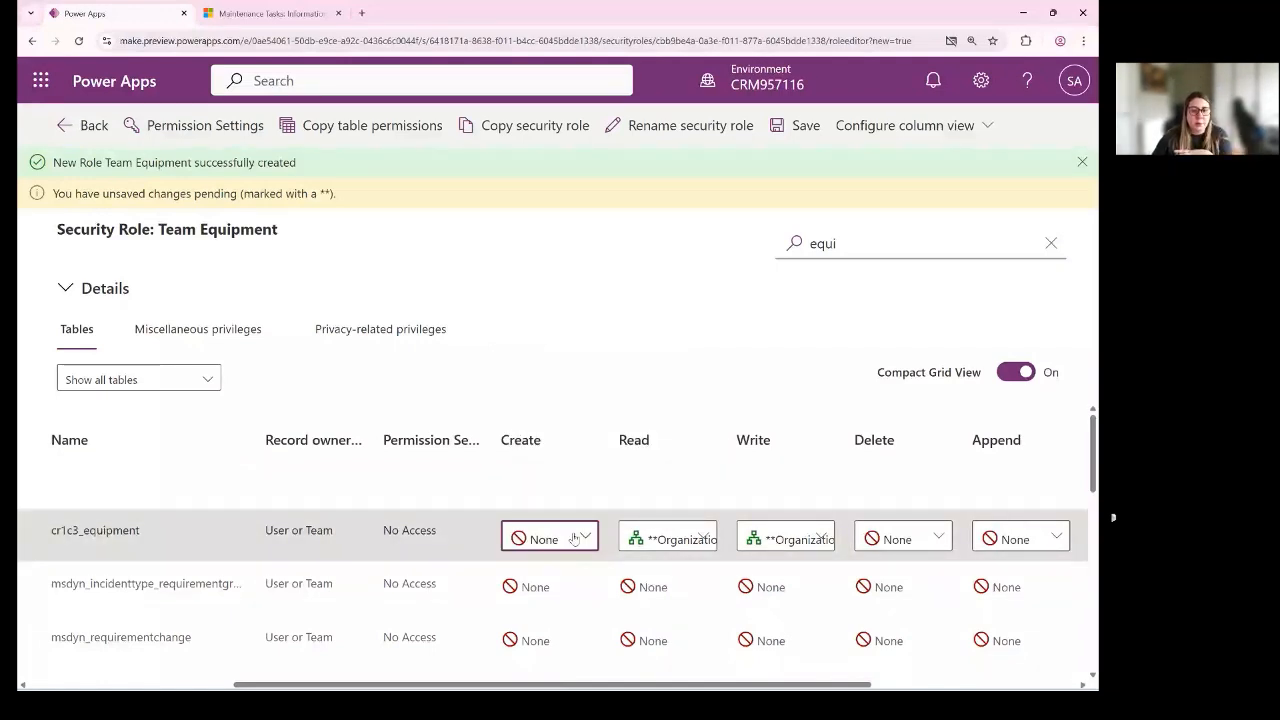
click(574, 539)
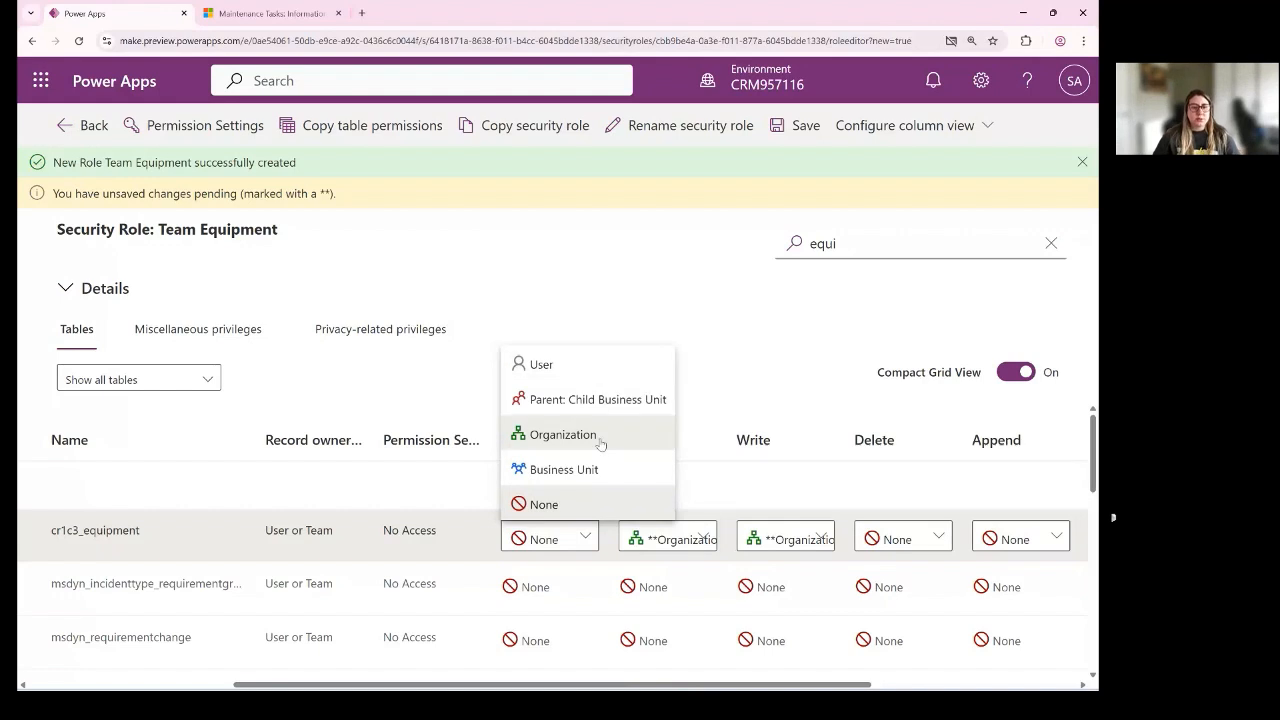
click(563, 434)
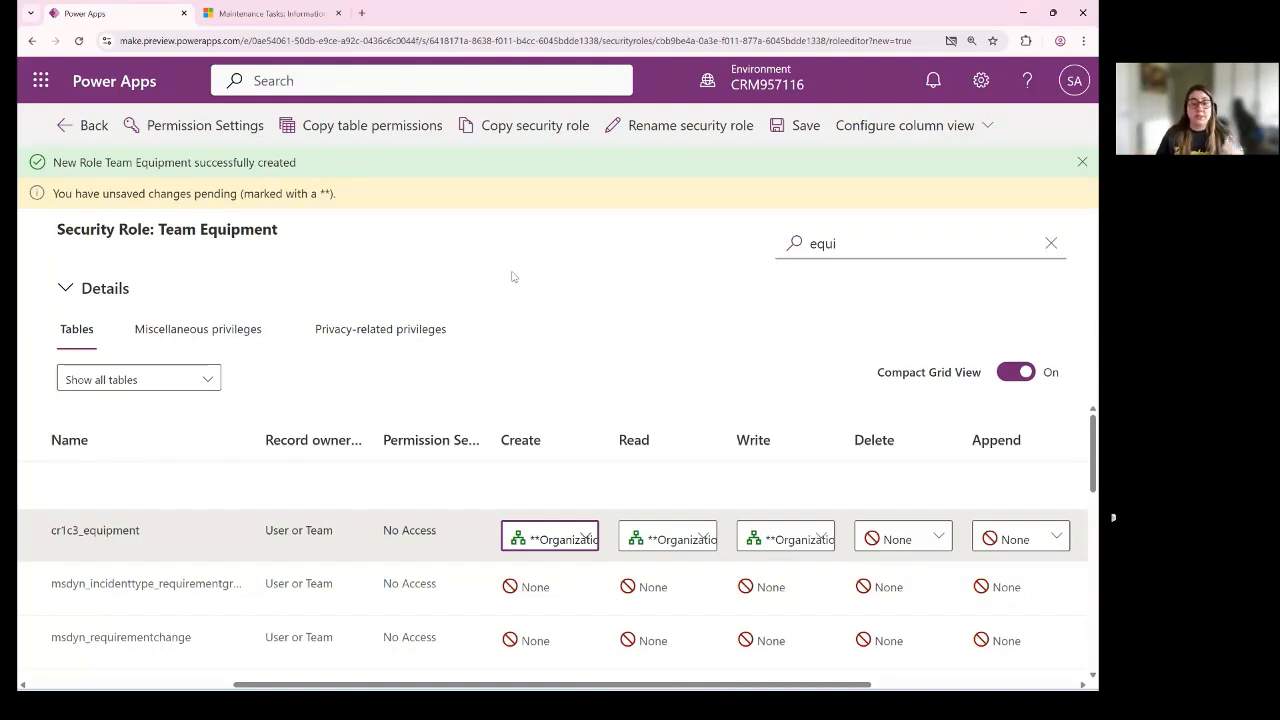
- Try Business Unit as the Equipment table's Create privilege and change it to User
click(563, 541)
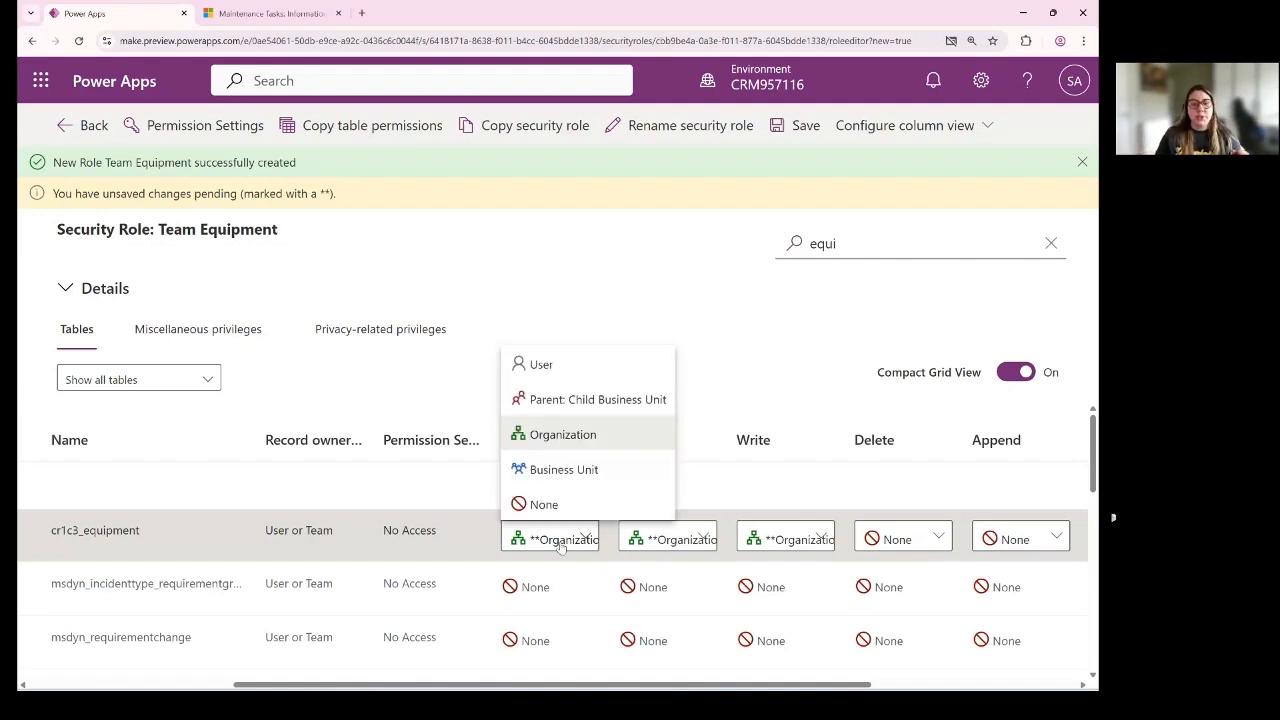
click(590, 469)
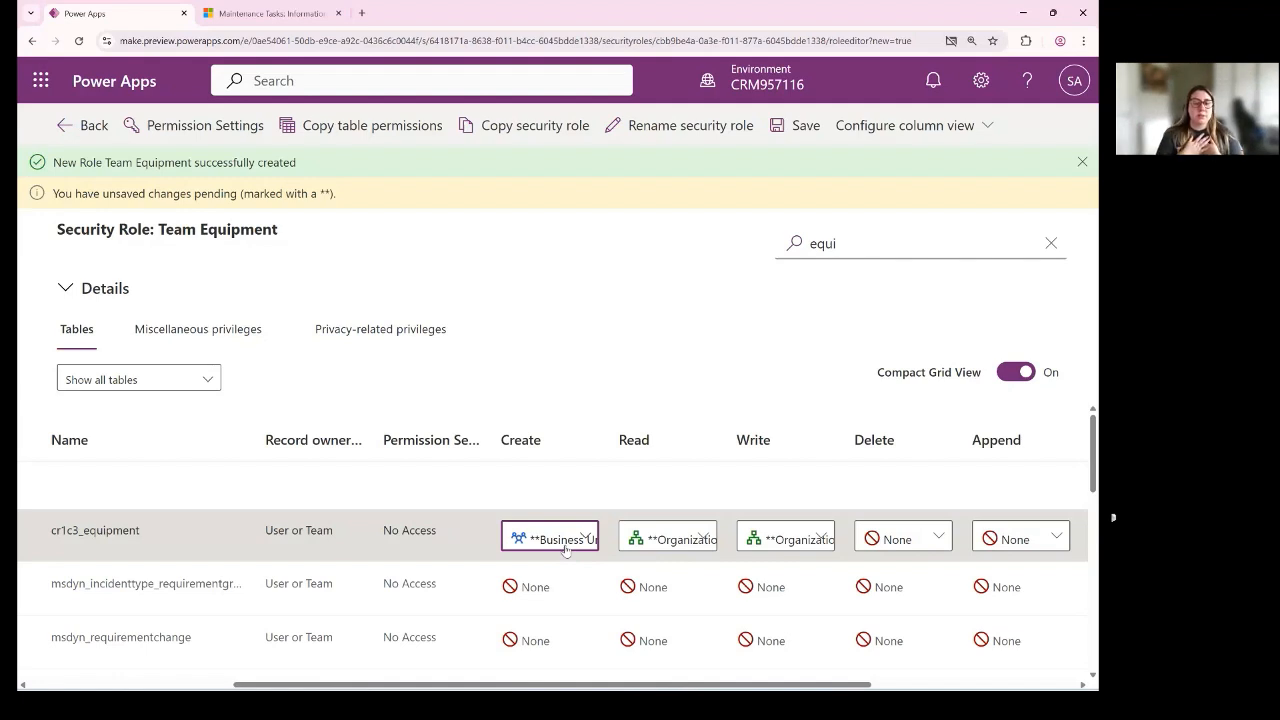
click(567, 550)
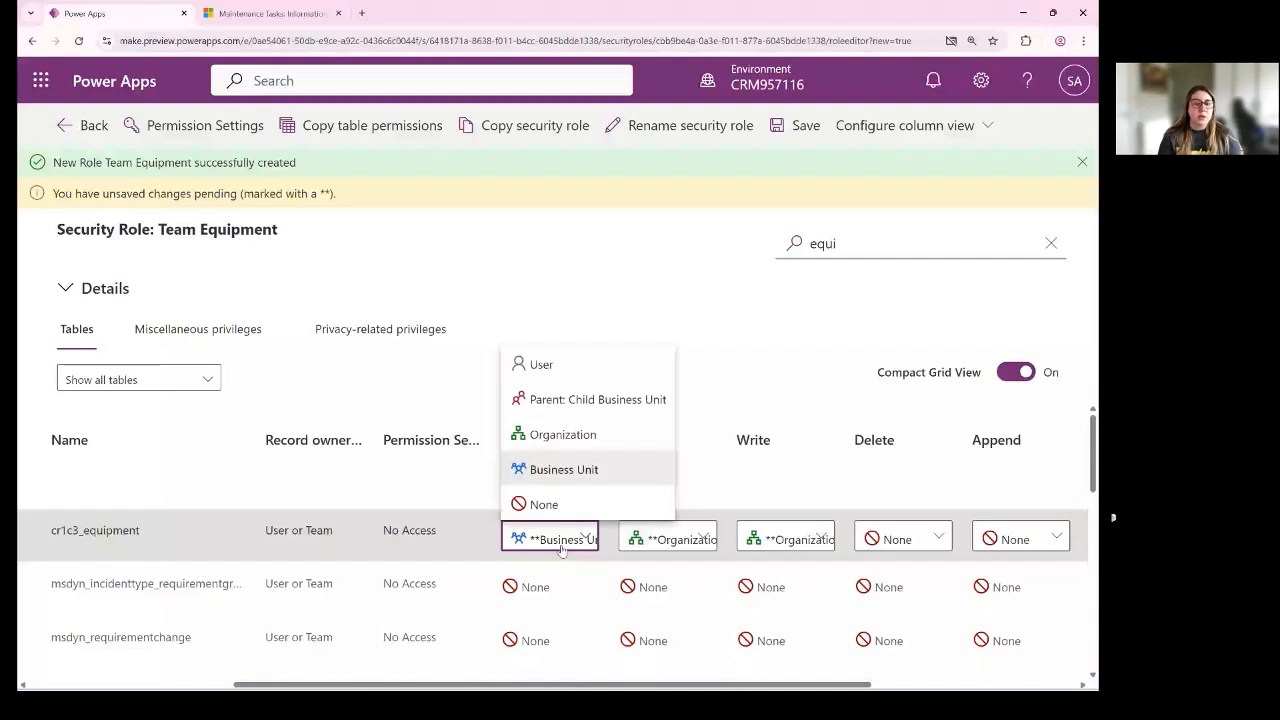
click(560, 547)
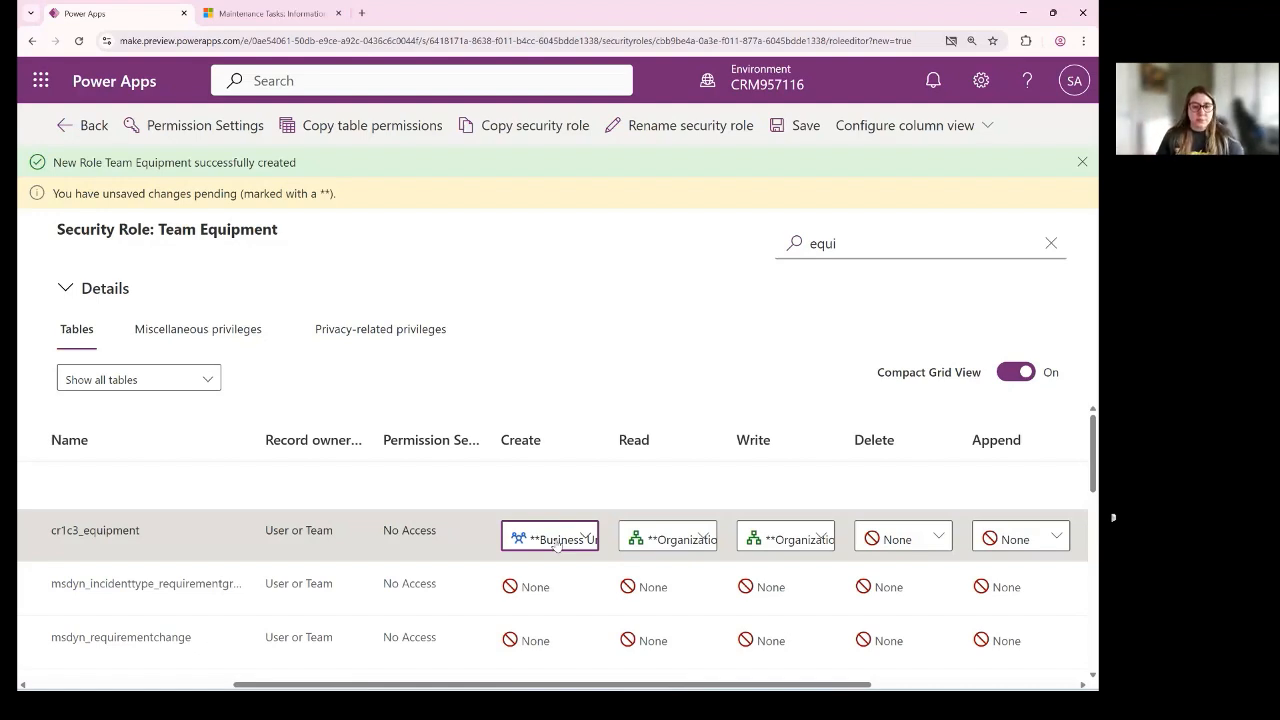
click(556, 543)
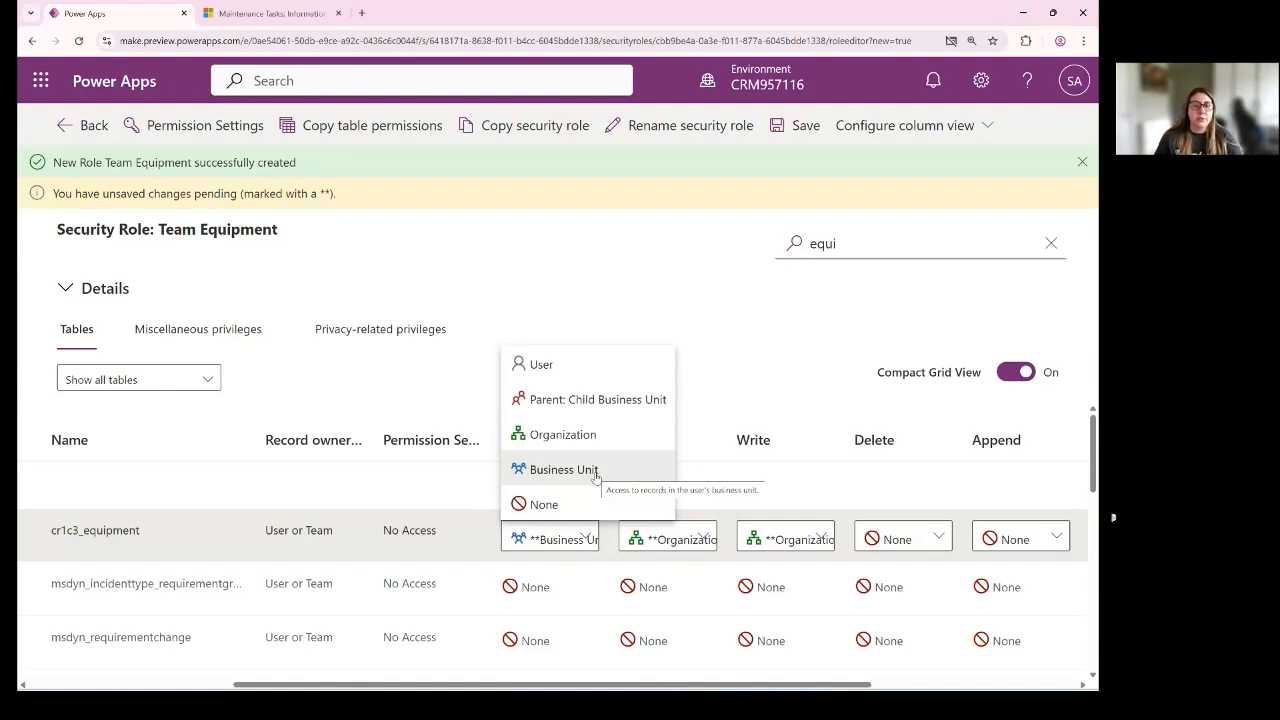
click(541, 365)
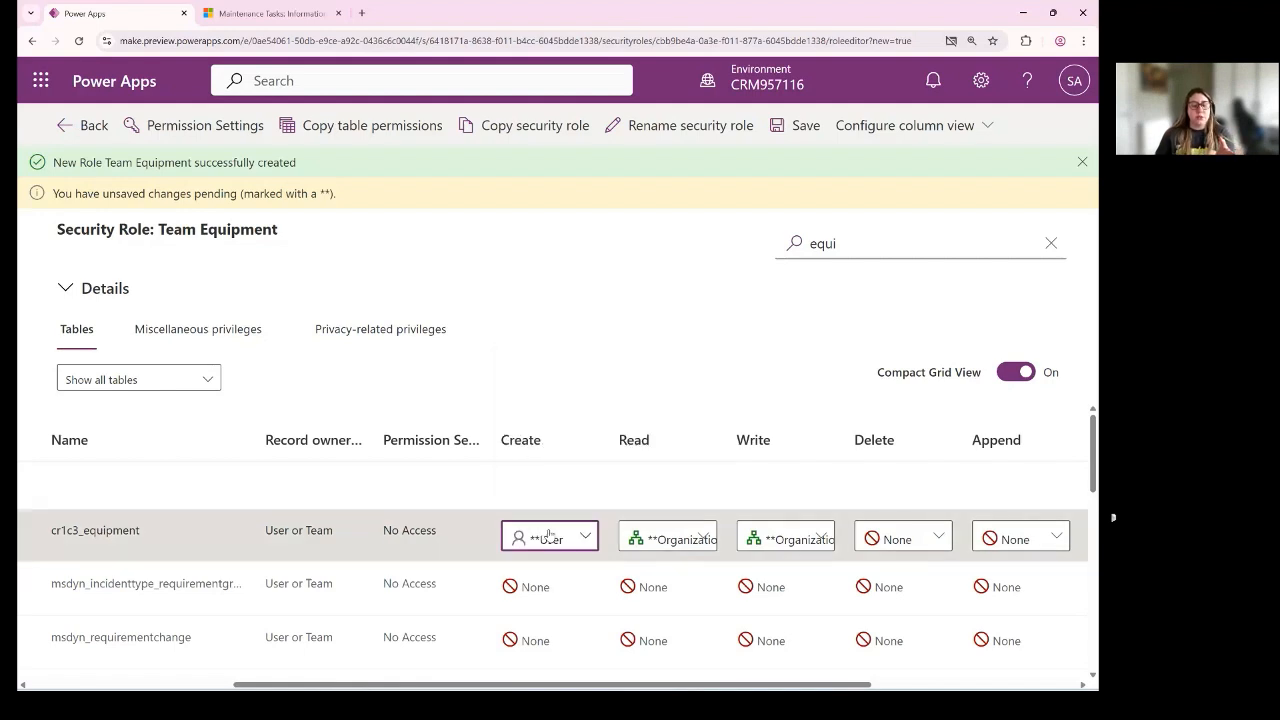
- Review the access levels offered for the Equipment table's Create privilege and set it to Organization
click(550, 540)
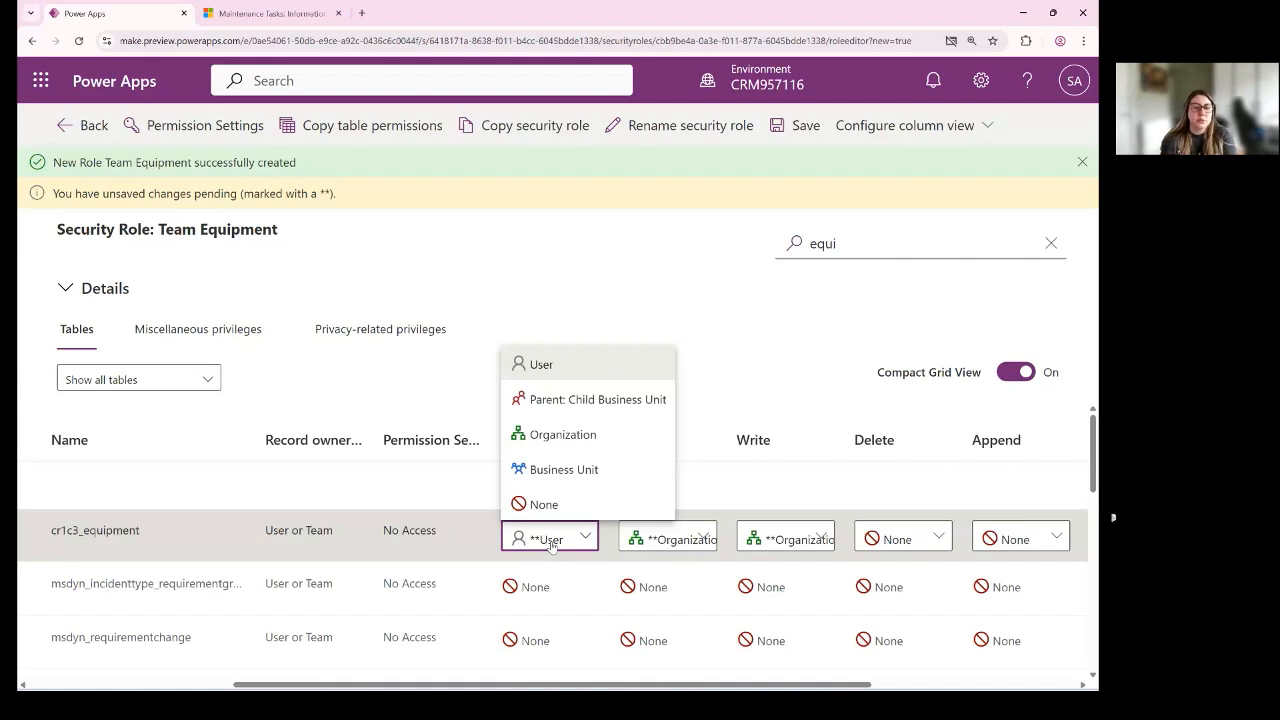
click(618, 374)
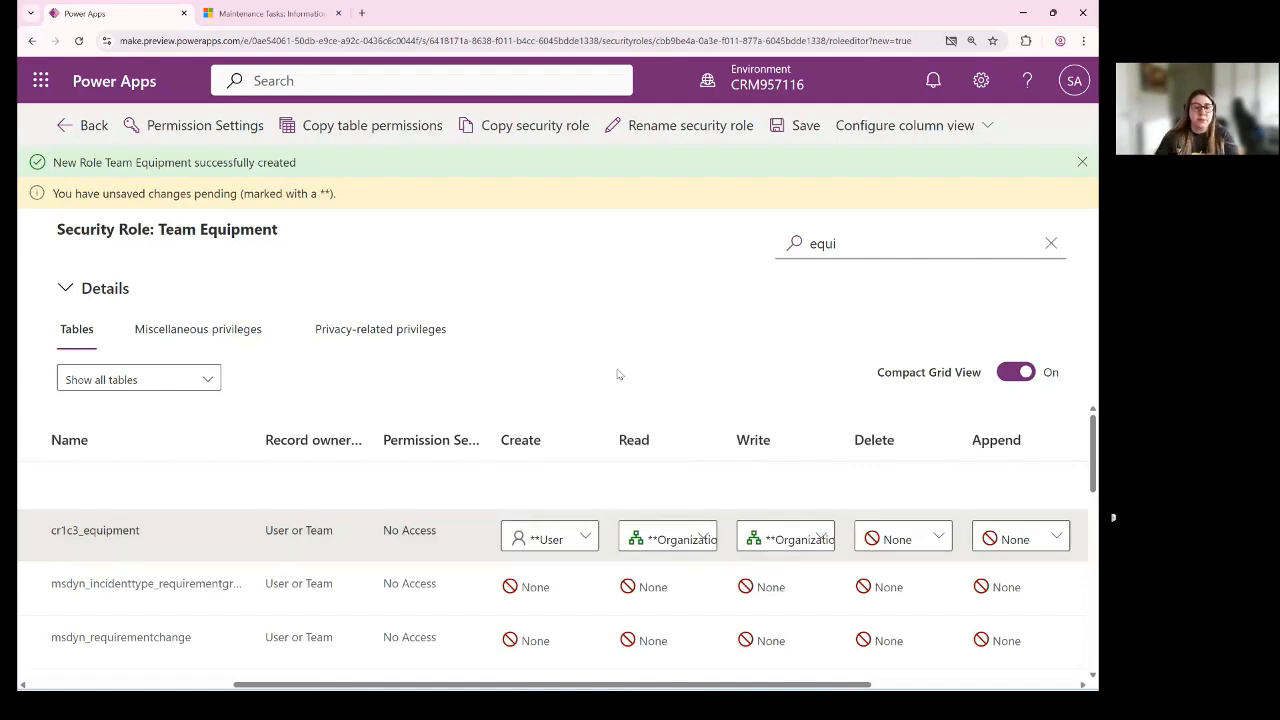
click(573, 536)
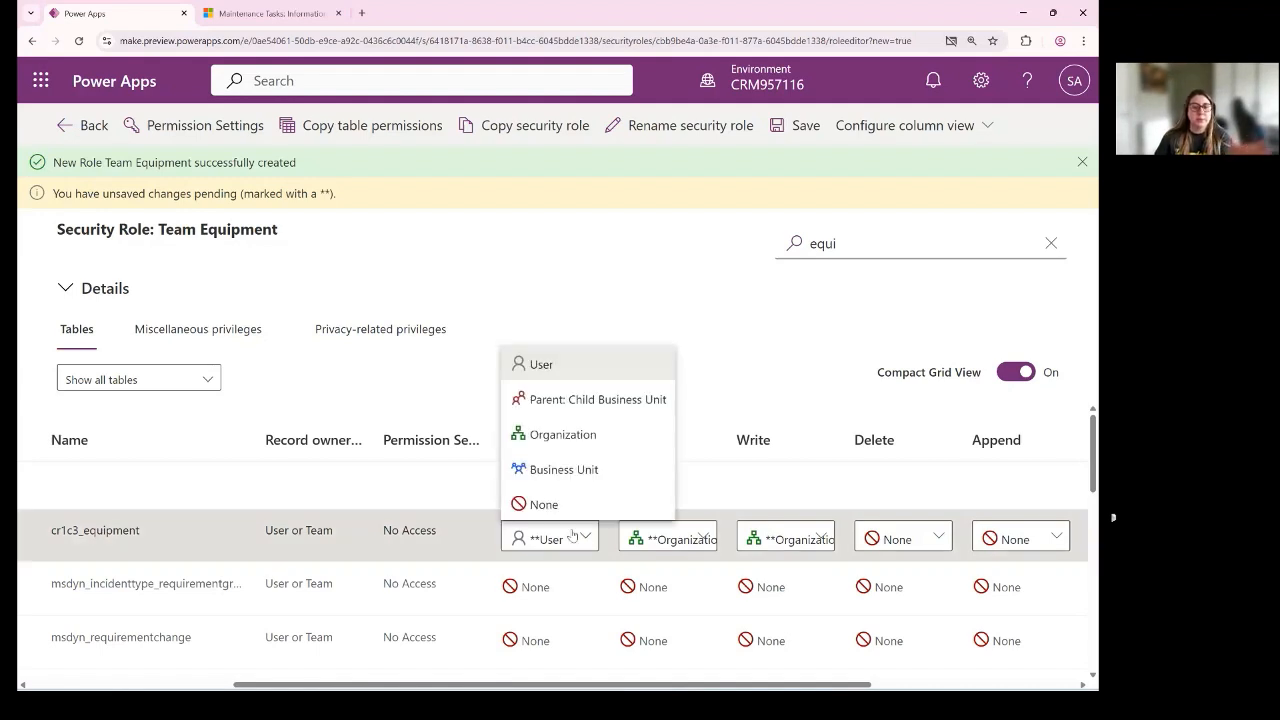
click(614, 360)
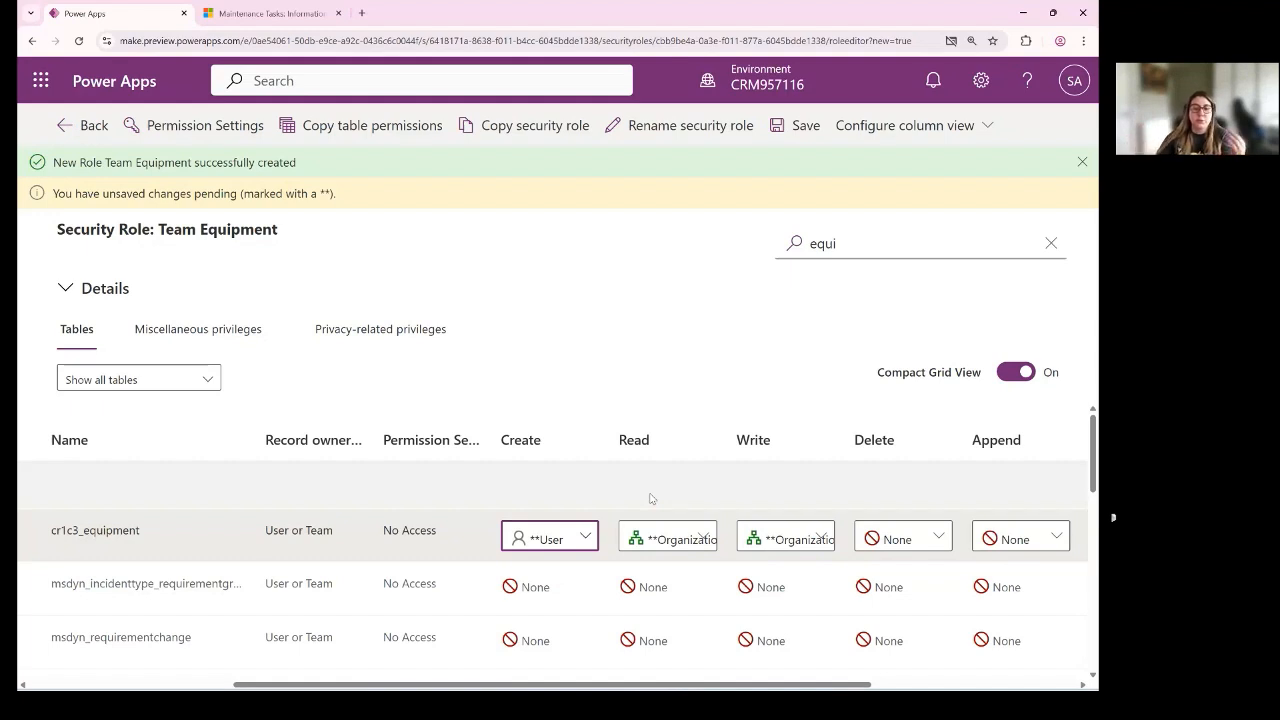
click(570, 537)
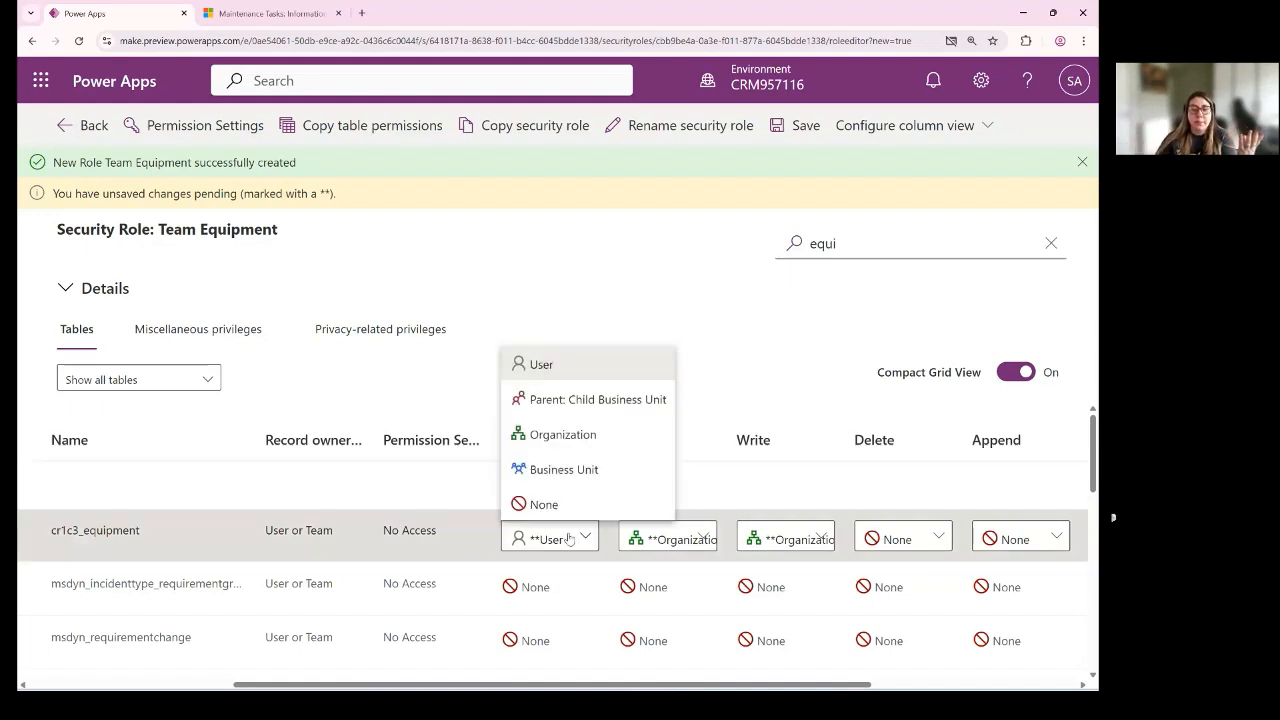
click(586, 436)
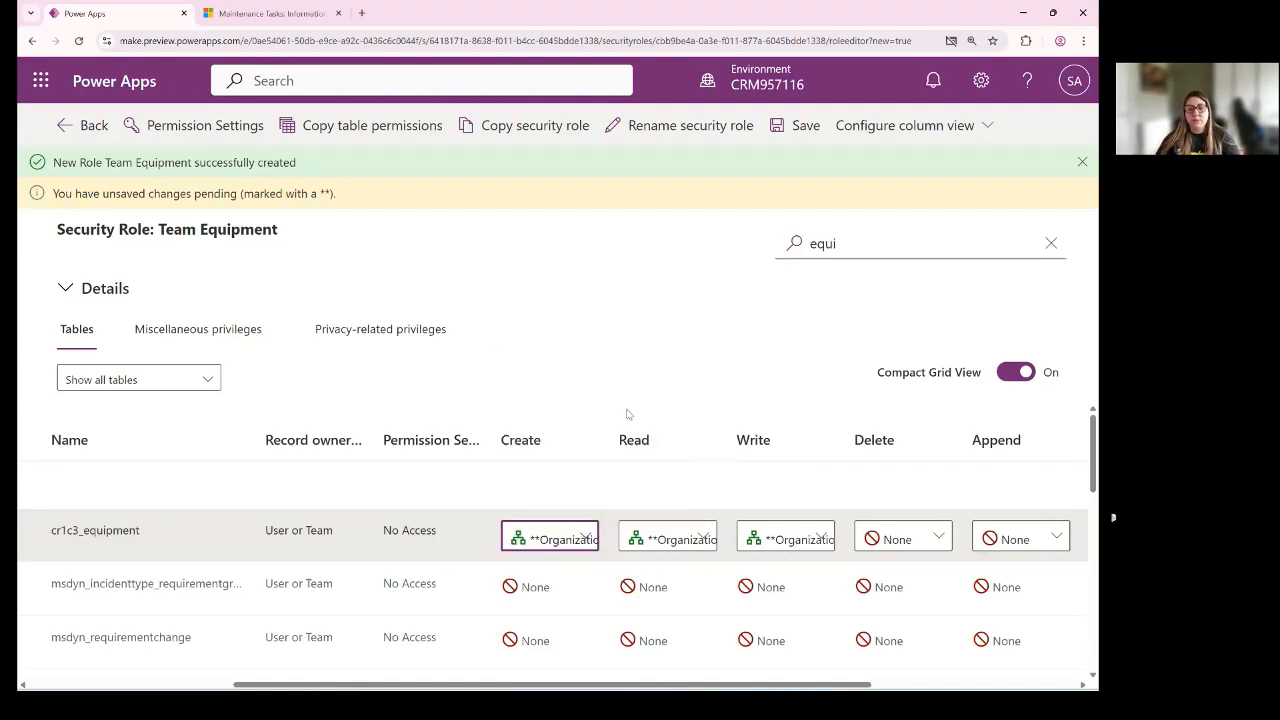
- Set the Equipment table's Write privilege to User
click(802, 540)
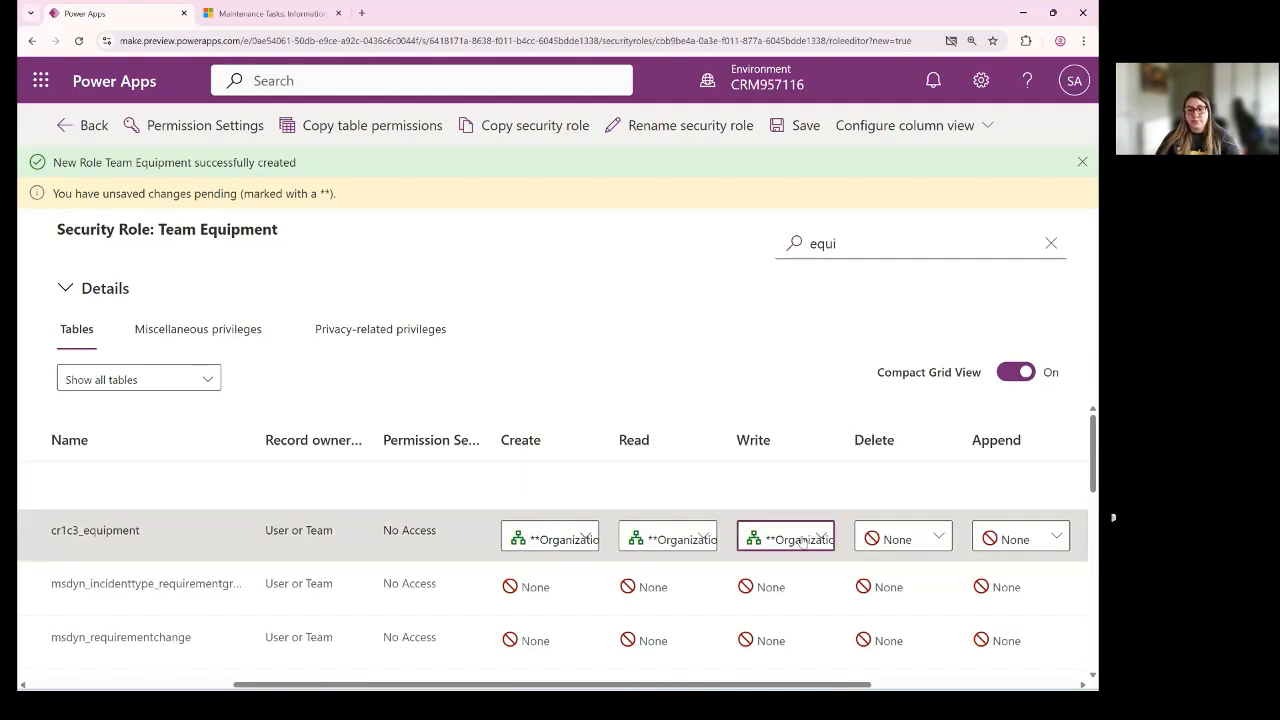
click(802, 540)
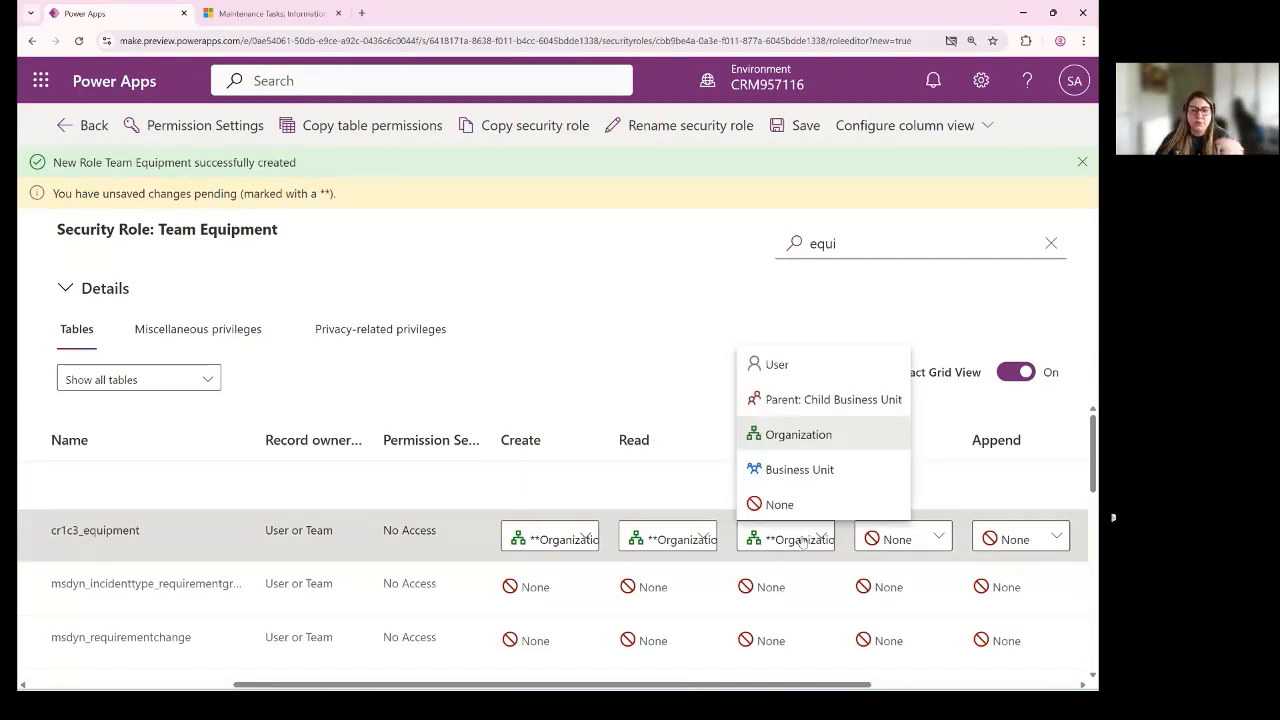
click(801, 368)
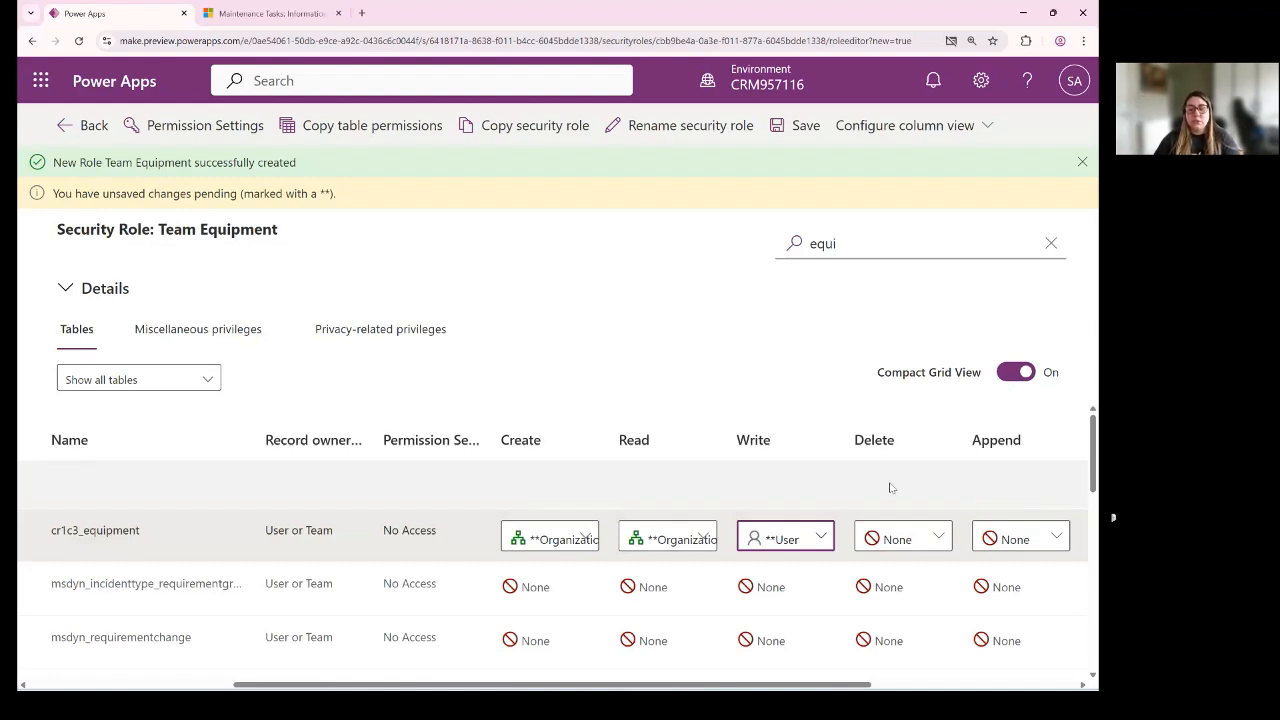
- Try User and Organization as the Equipment table's Delete privilege and reset it to None
click(903, 537)
click(910, 382)
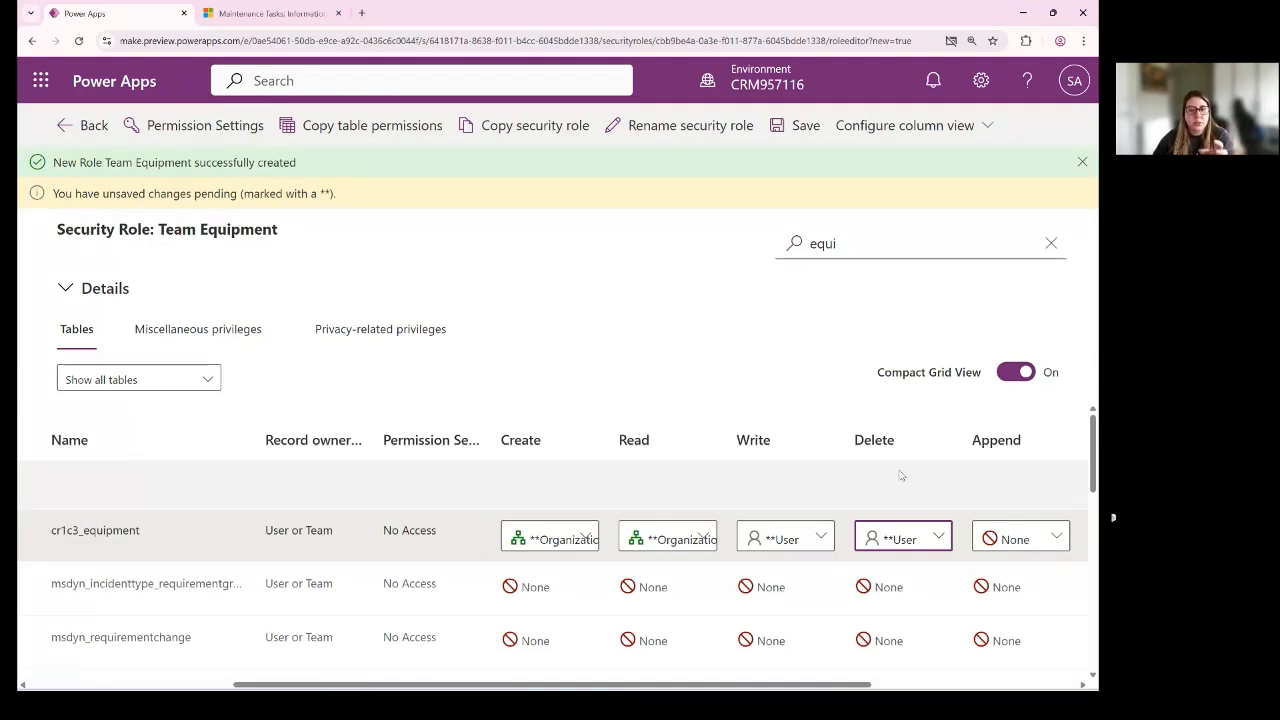
click(898, 537)
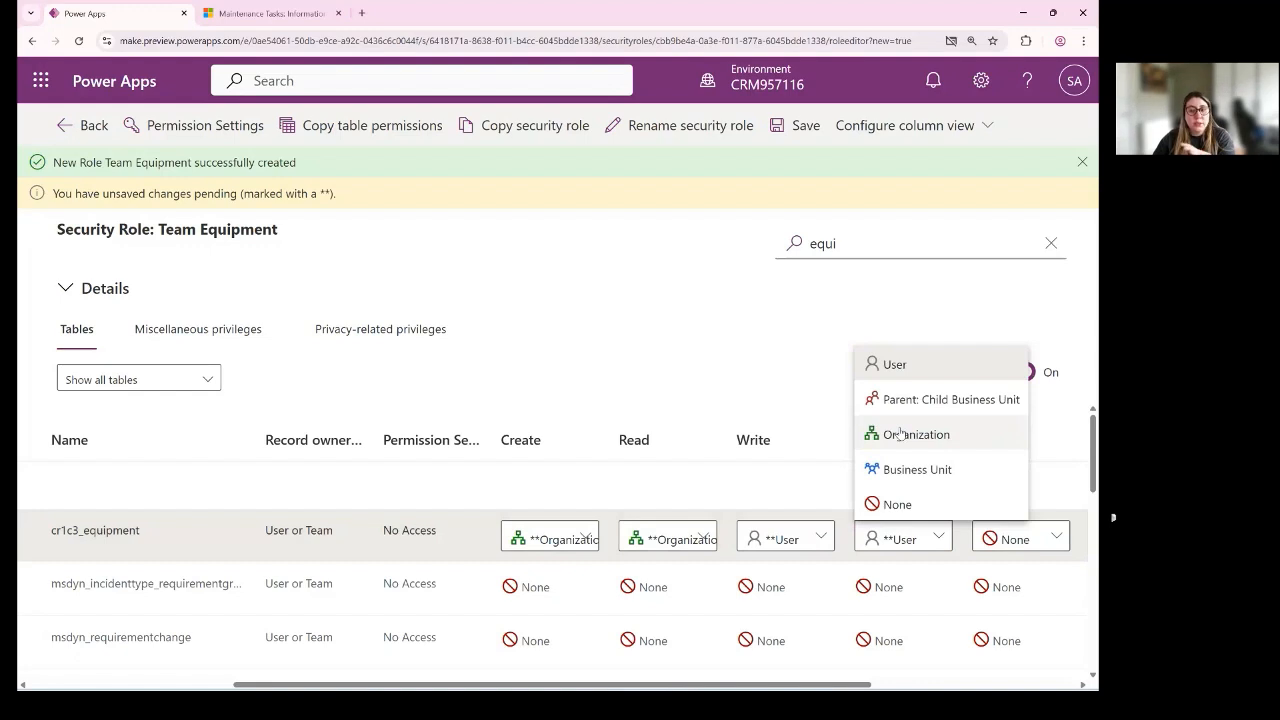
click(900, 435)
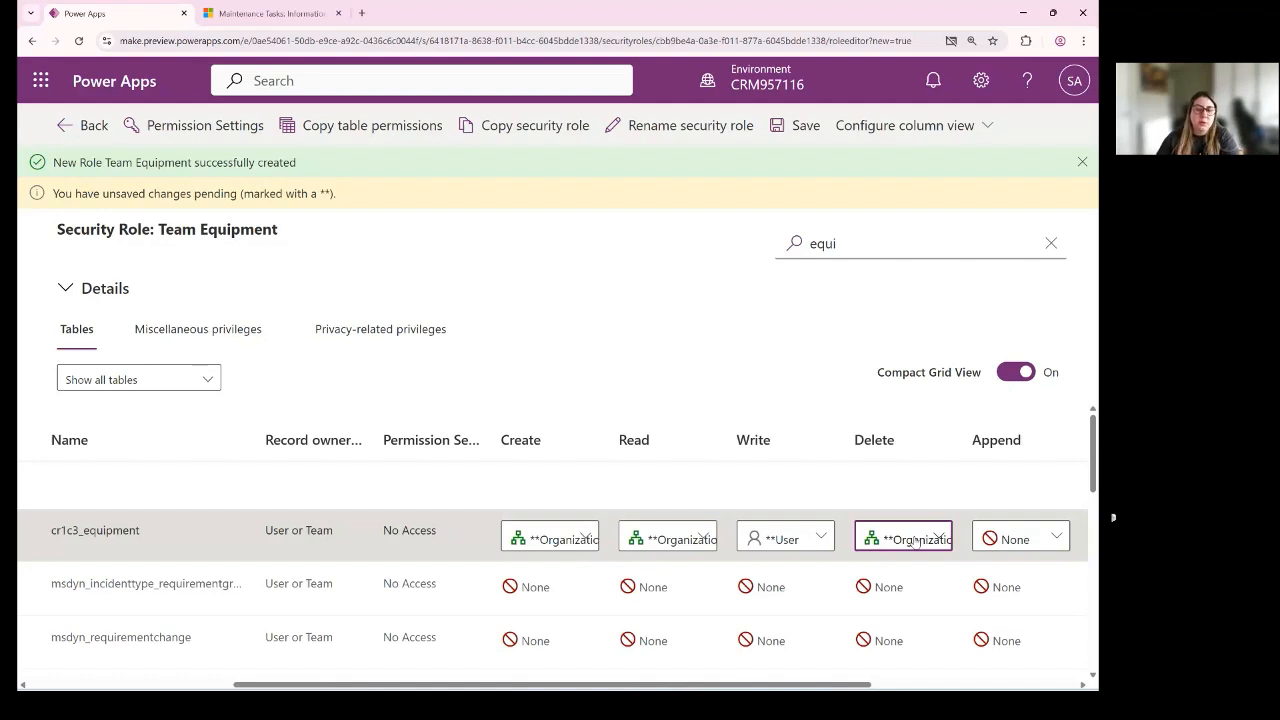
click(914, 541)
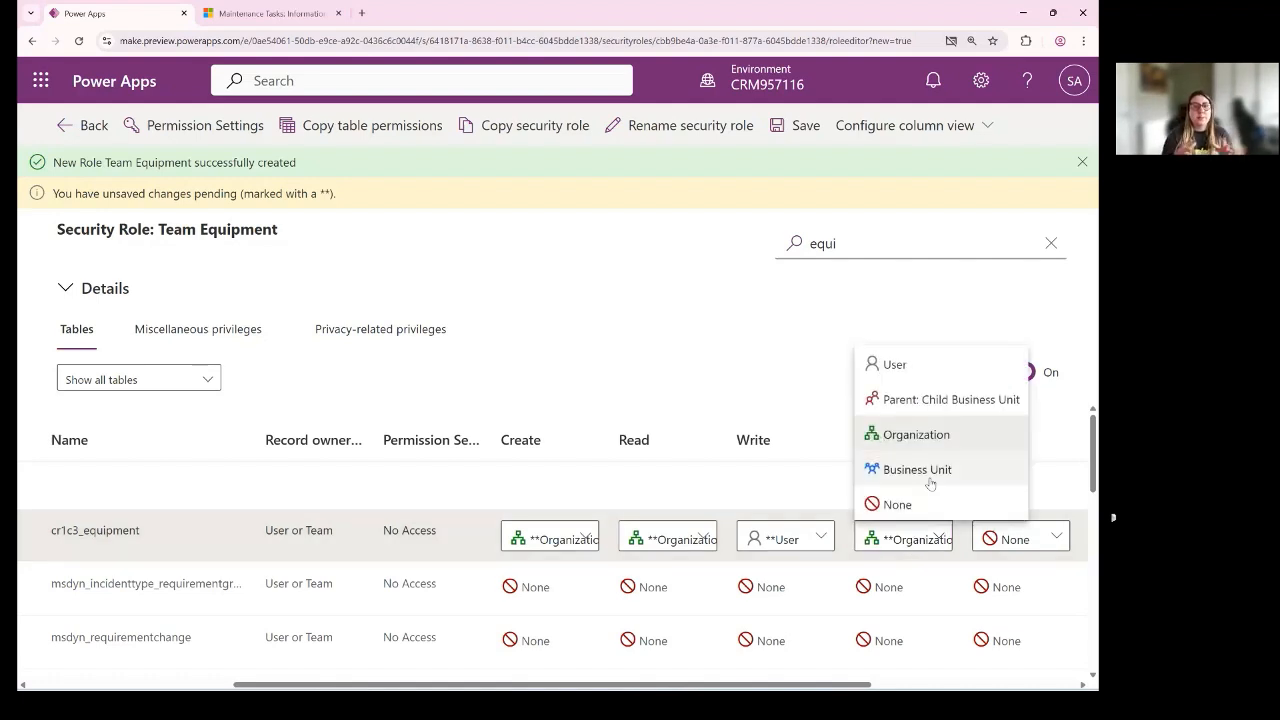
click(897, 504)
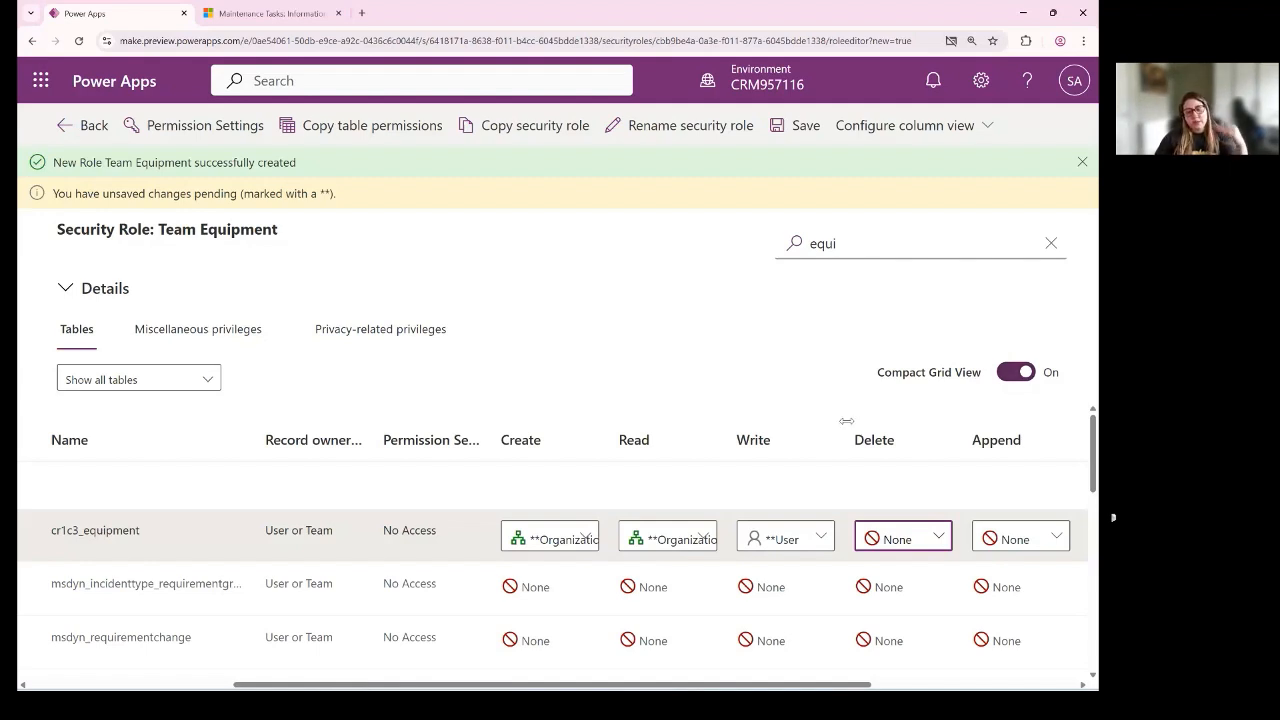
- Review the access levels offered for the Equipment table's Write and Read privileges without changing them
click(820, 537)
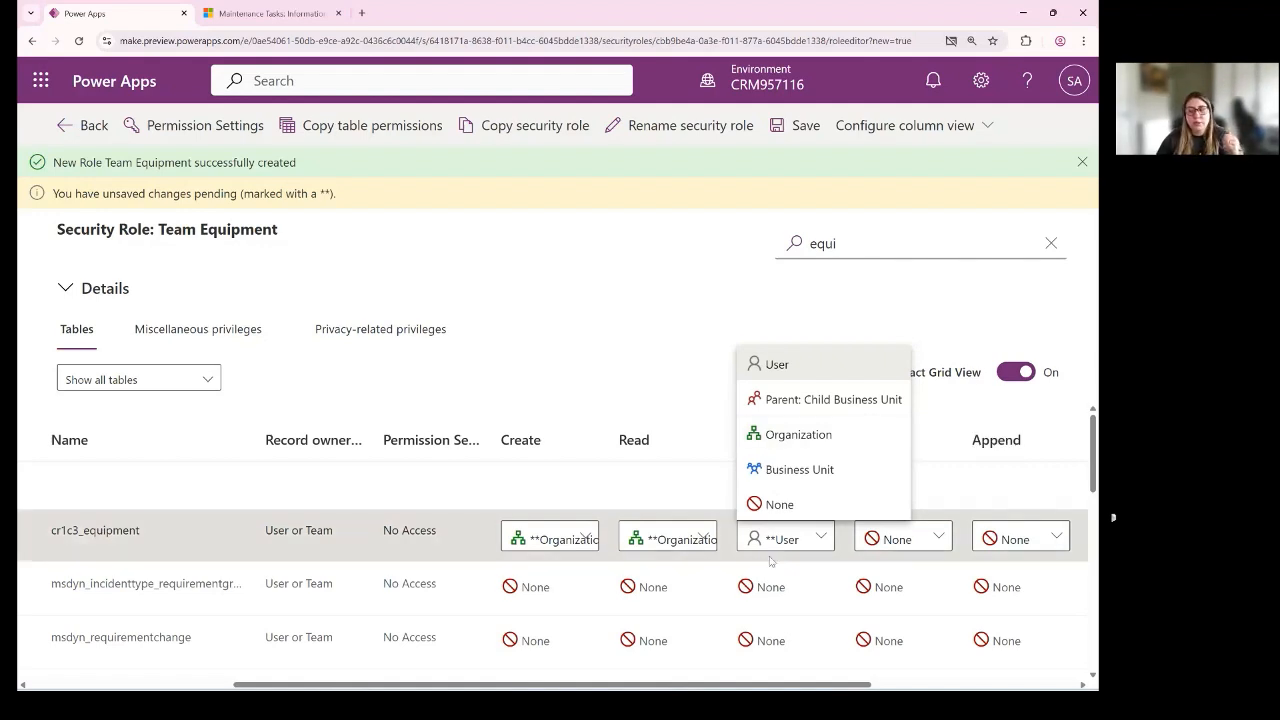
click(694, 539)
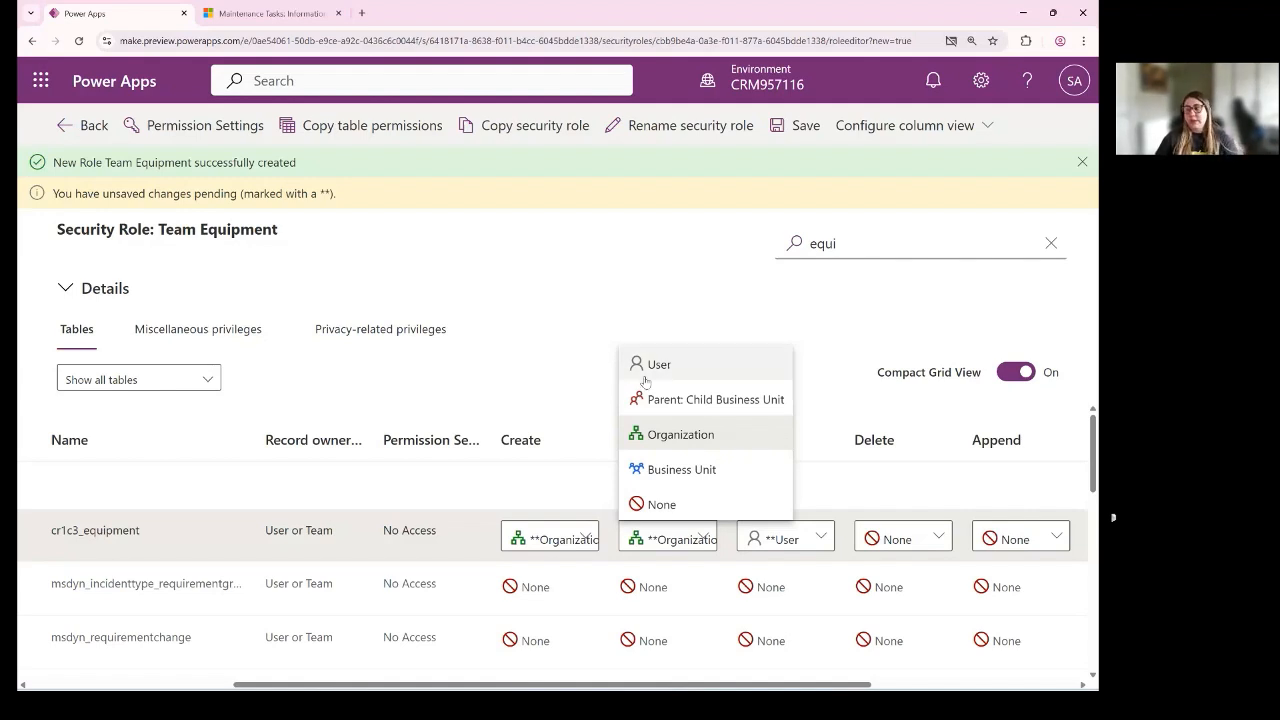
click(716, 344)
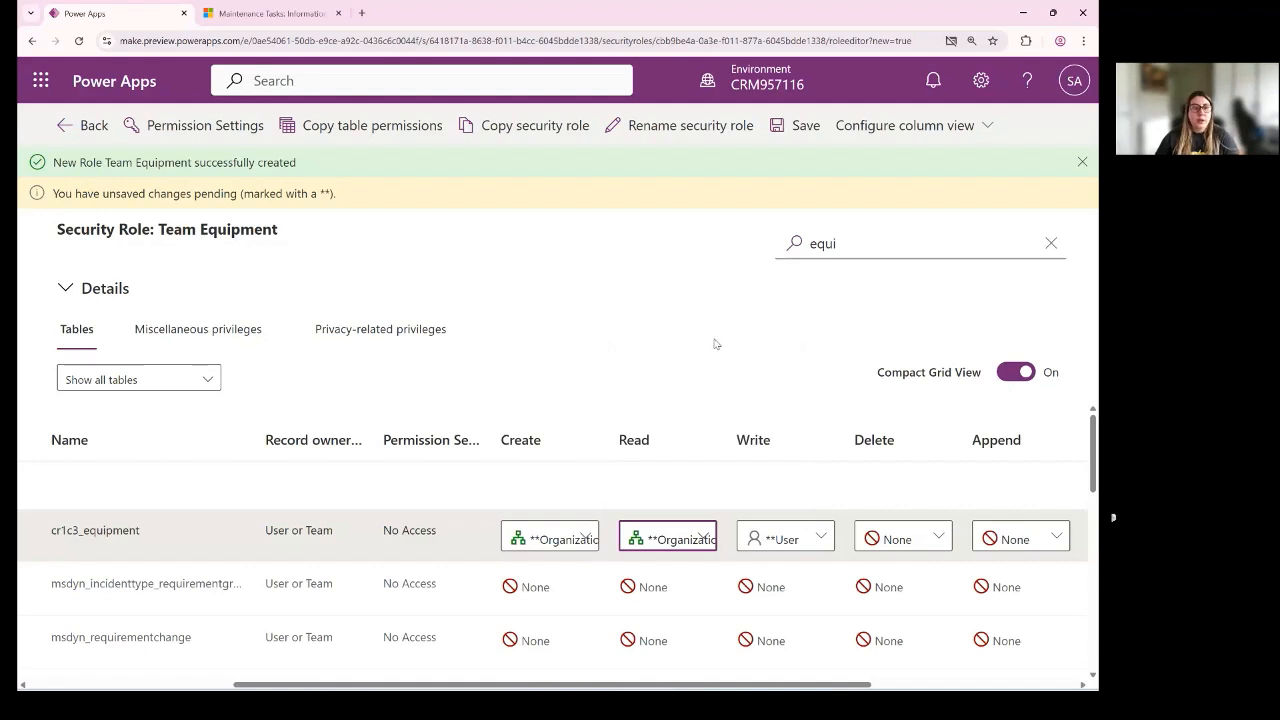
- Discard the role's unsaved privilege changes and return to the Tech Styler Class solution's list of all objects
click(1051, 243)
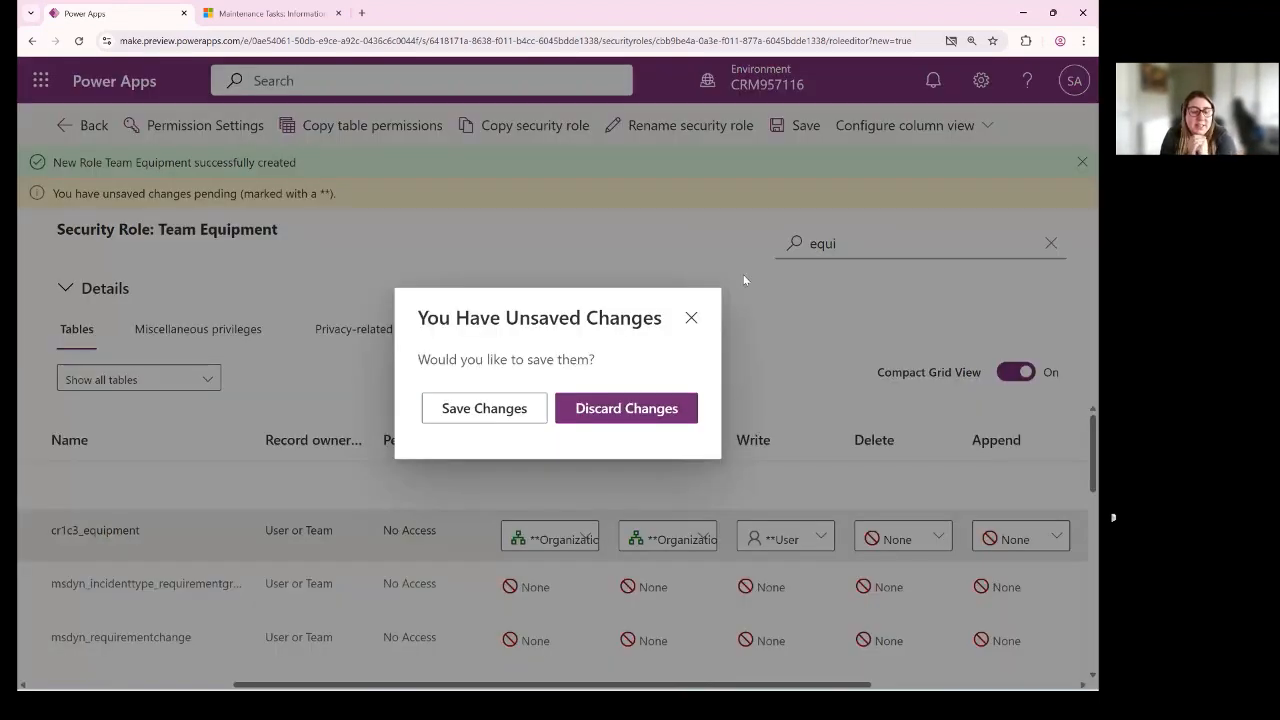
click(655, 406)
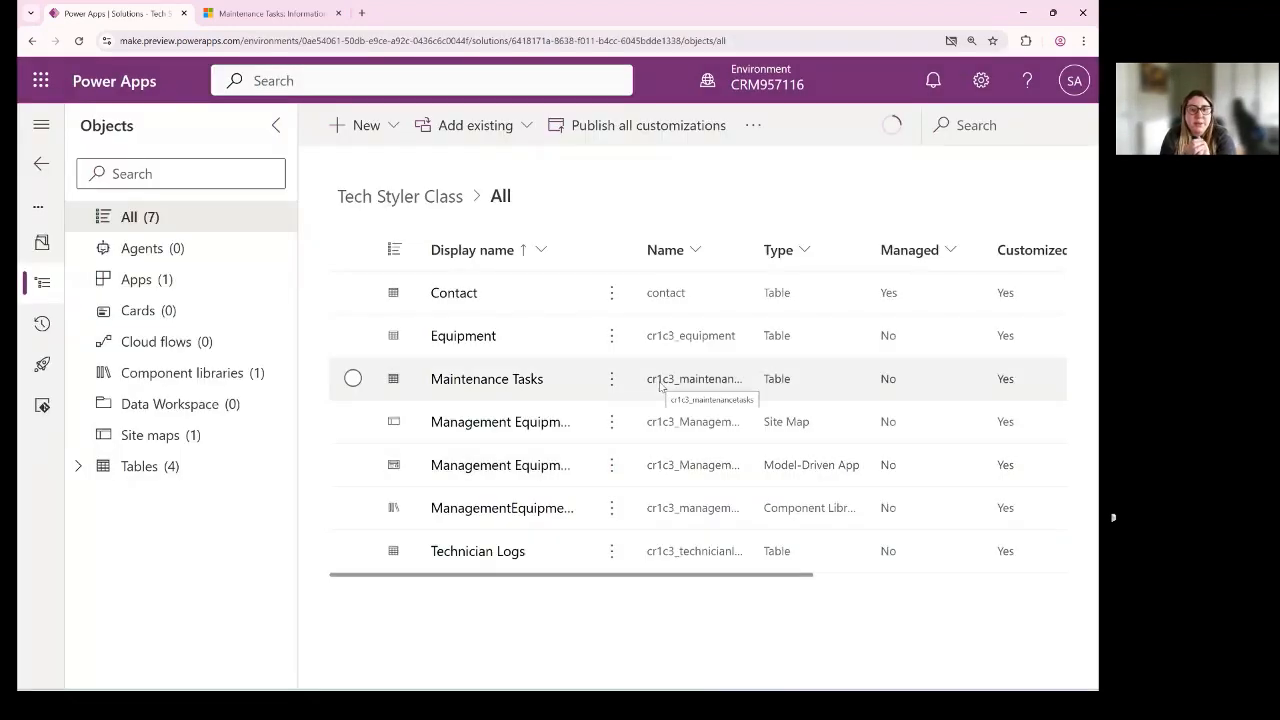